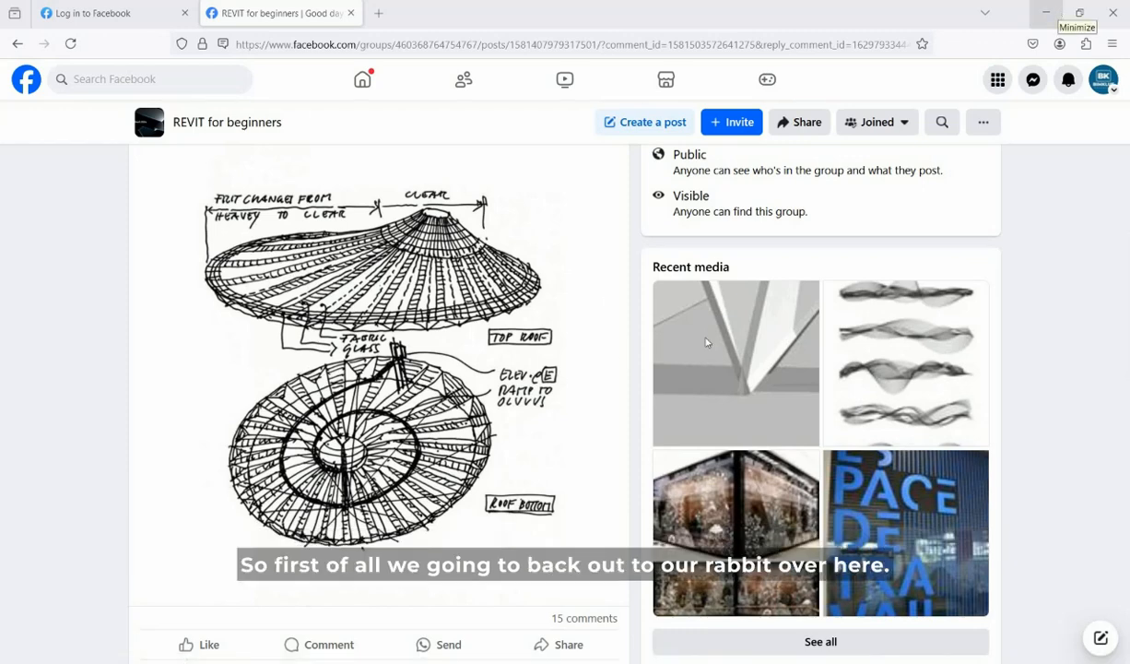
# Step: Switch to Revit and create a new conceptual mass from the Metric Mass template
pyautogui.click(1046, 13)
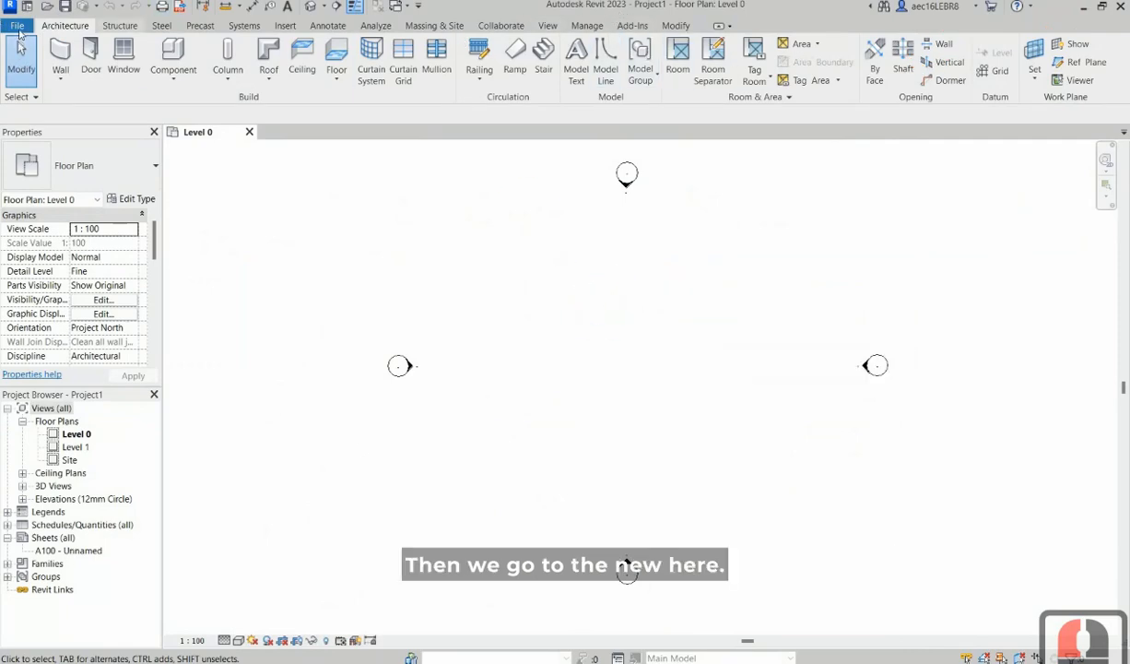
pyautogui.click(18, 25)
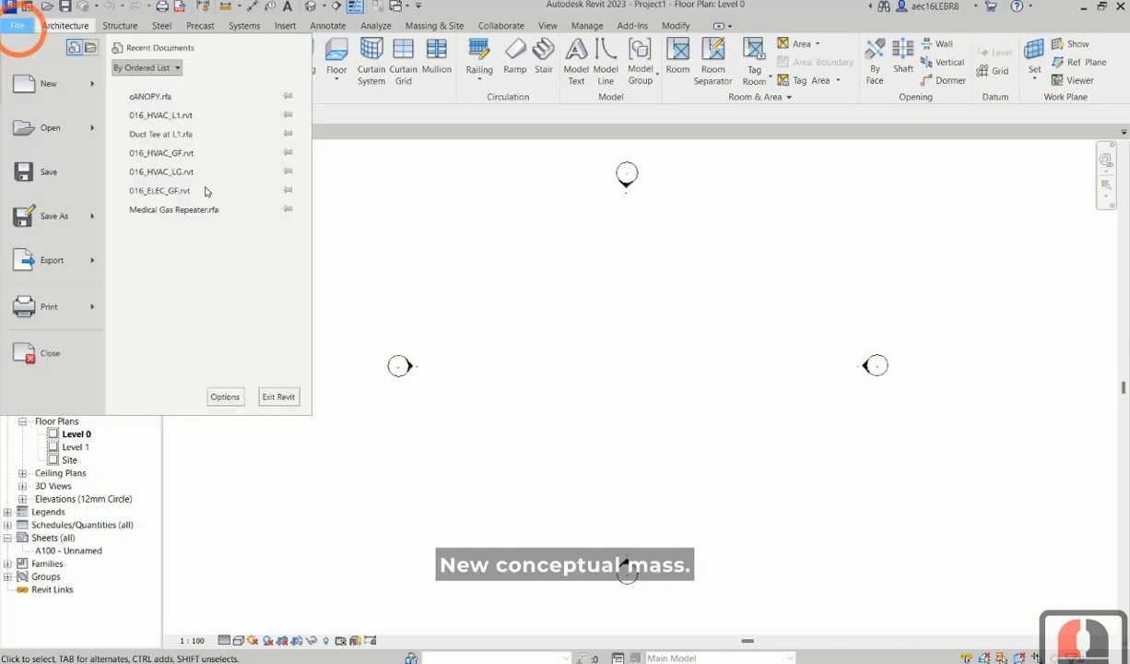
pyautogui.moveTo(47, 83)
pyautogui.click(204, 183)
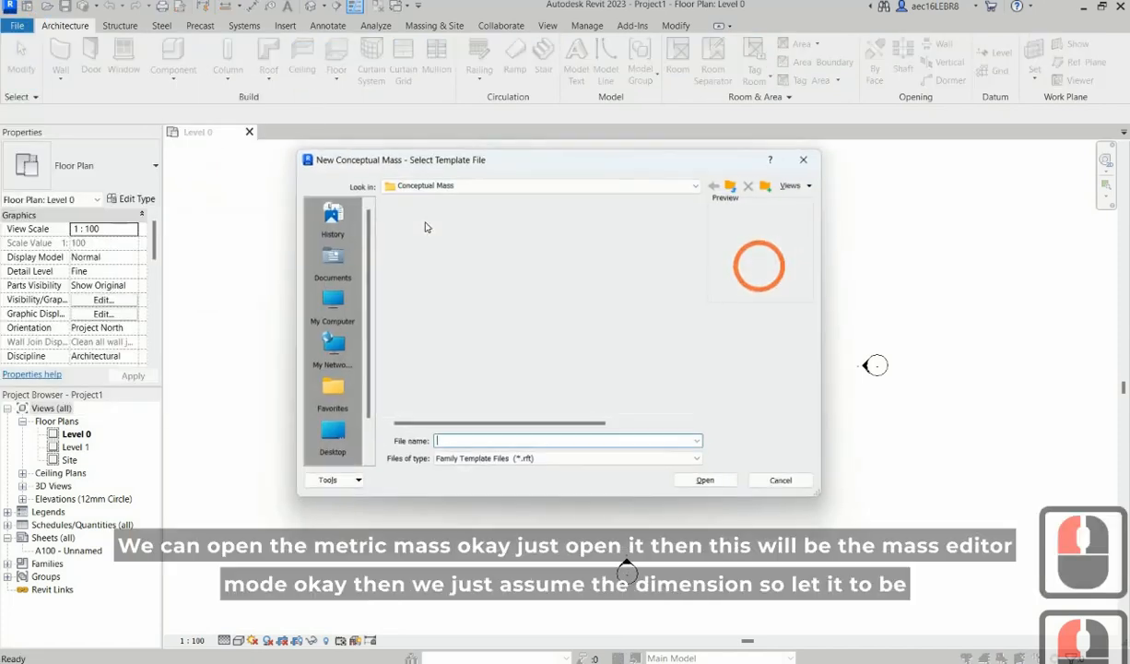
pyautogui.click(415, 217)
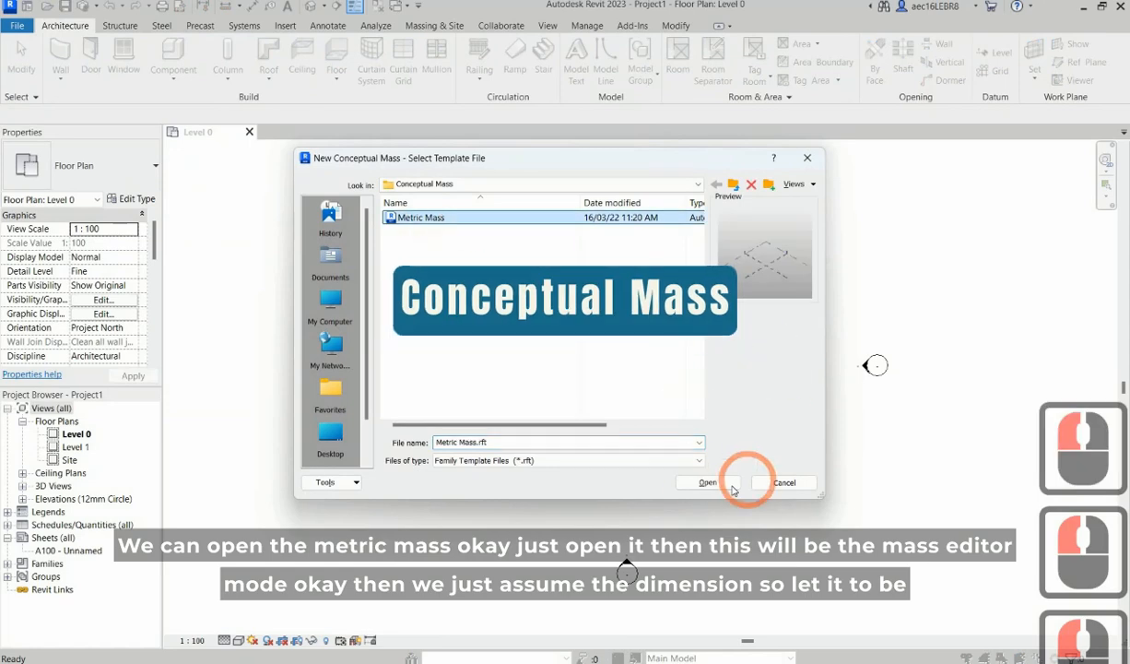
pyautogui.click(708, 483)
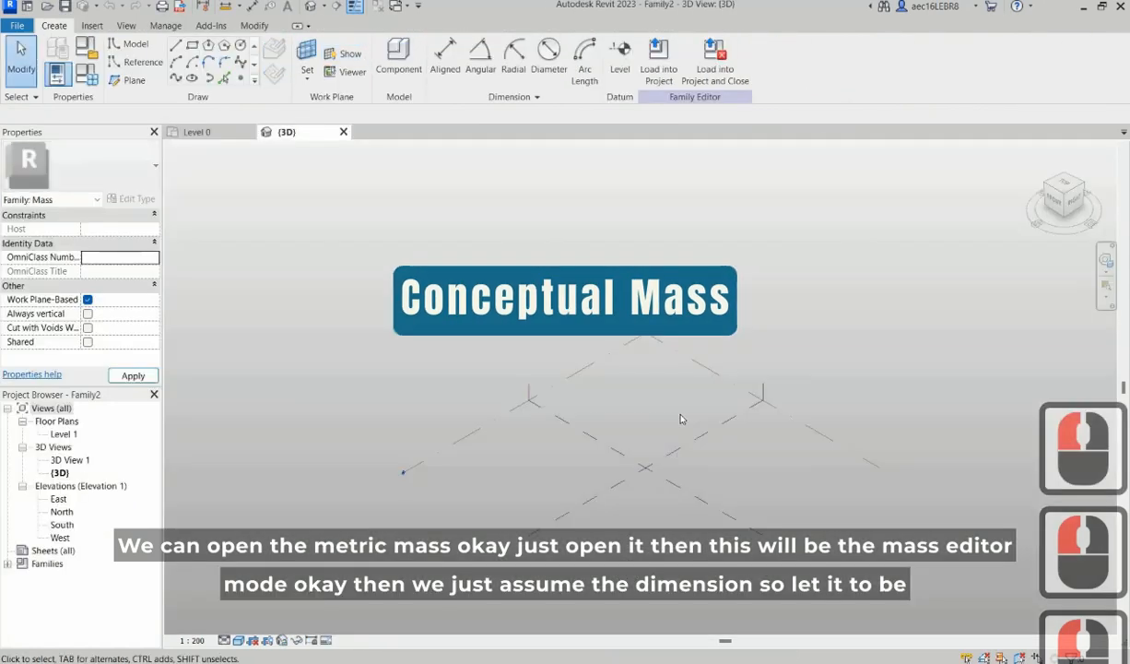
# Step: Draw a model-line circle with a 10000 mm radius on Level 1, centred on the reference plane intersection
pyautogui.scroll(-2, 674, 419)
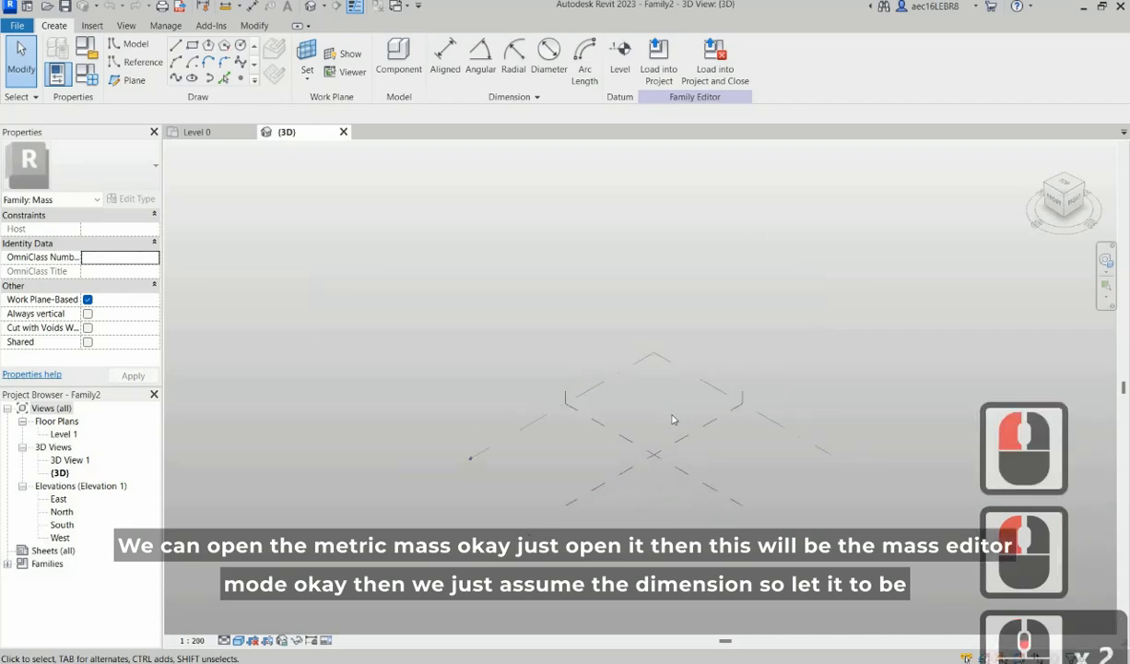
pyautogui.scroll(2, 665, 388)
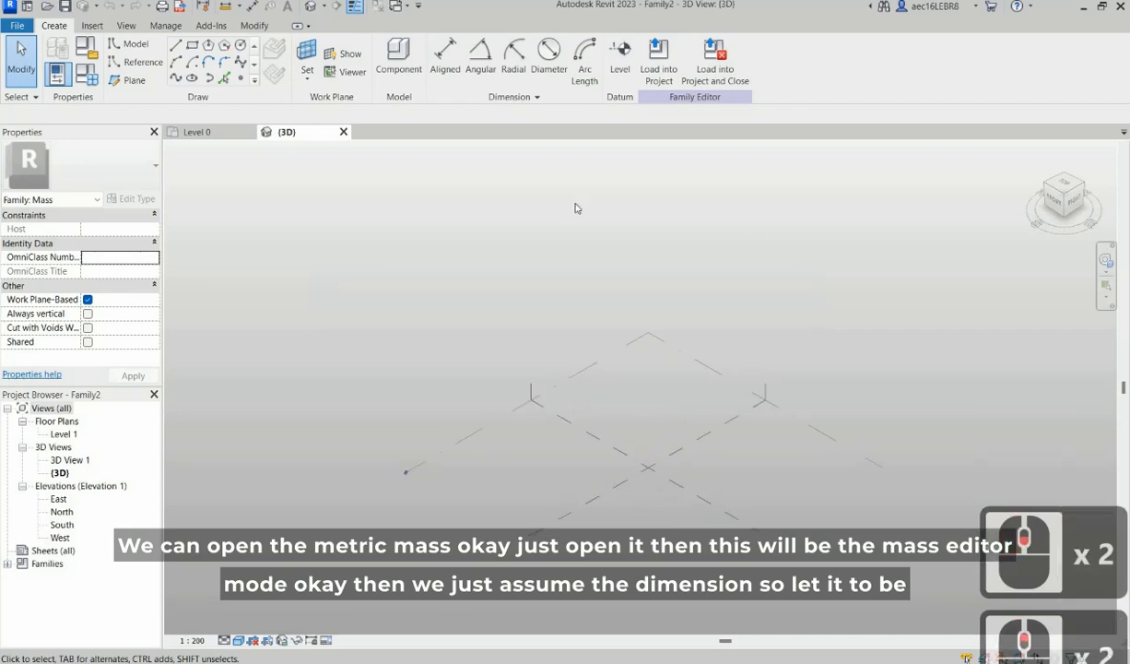
pyautogui.scroll(2, 662, 389)
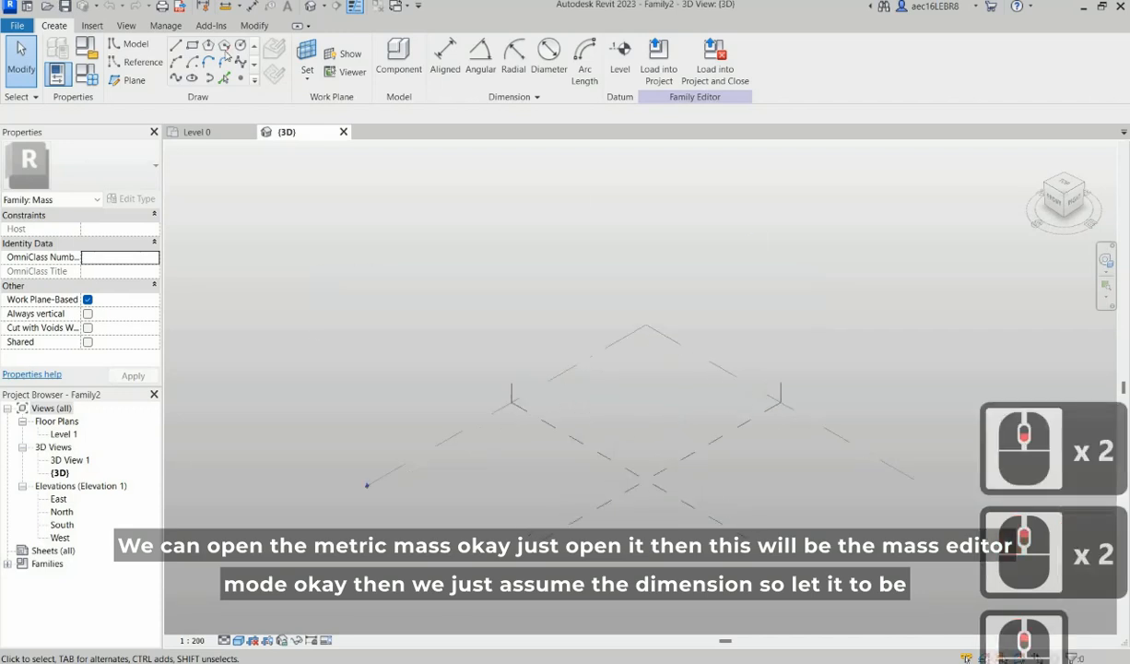
pyautogui.click(648, 500)
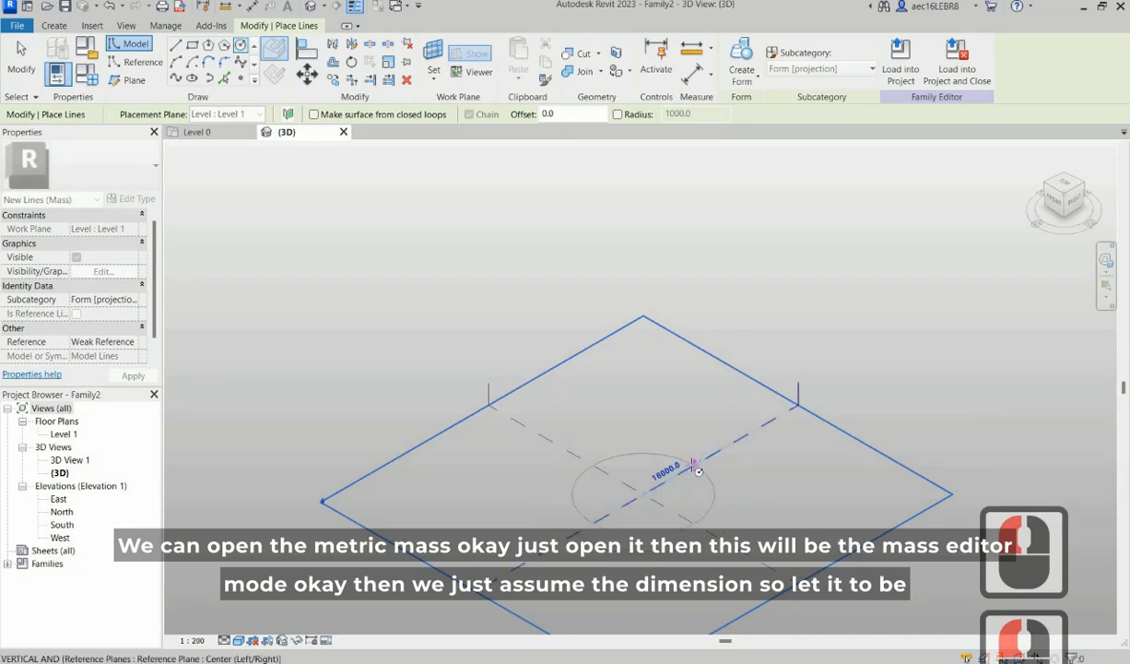
pyautogui.write('1')
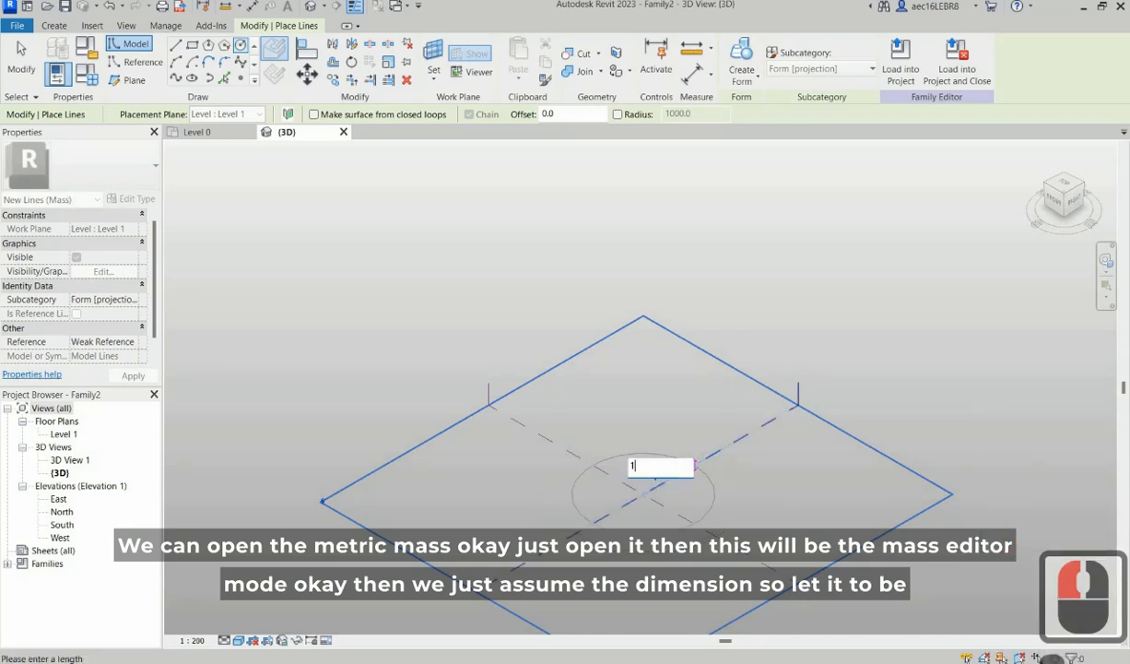
pyautogui.write('0000')
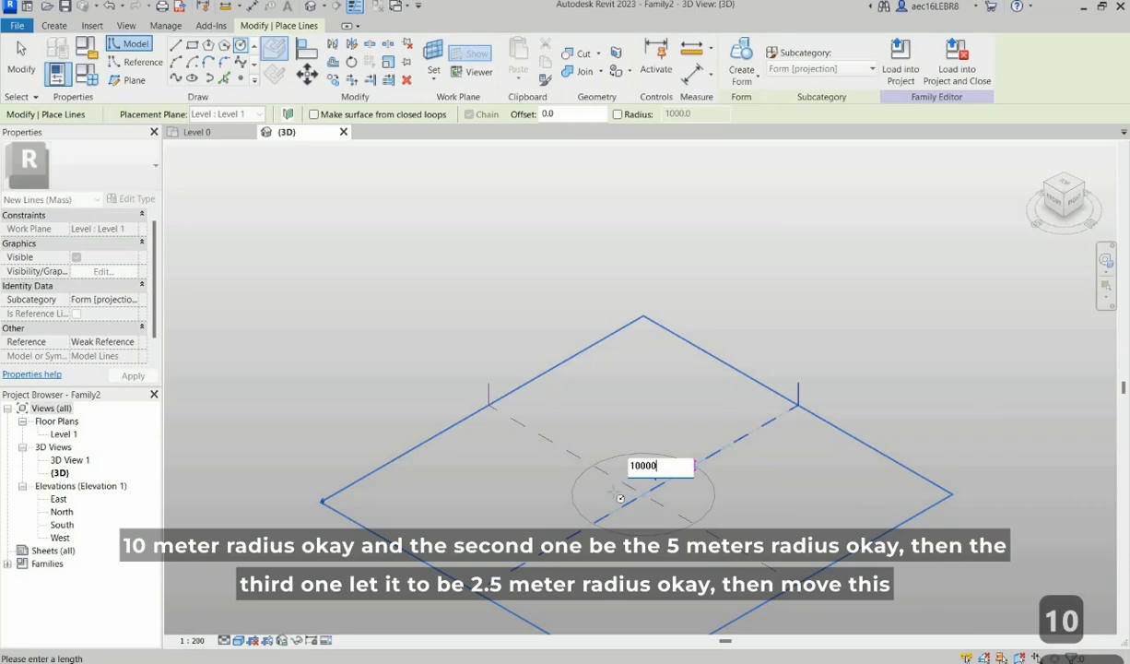
pyautogui.press('Return')
# Step: Draw a concentric circle with a 5000 mm radius inside the first one
pyautogui.scroll(9, 700, 495)
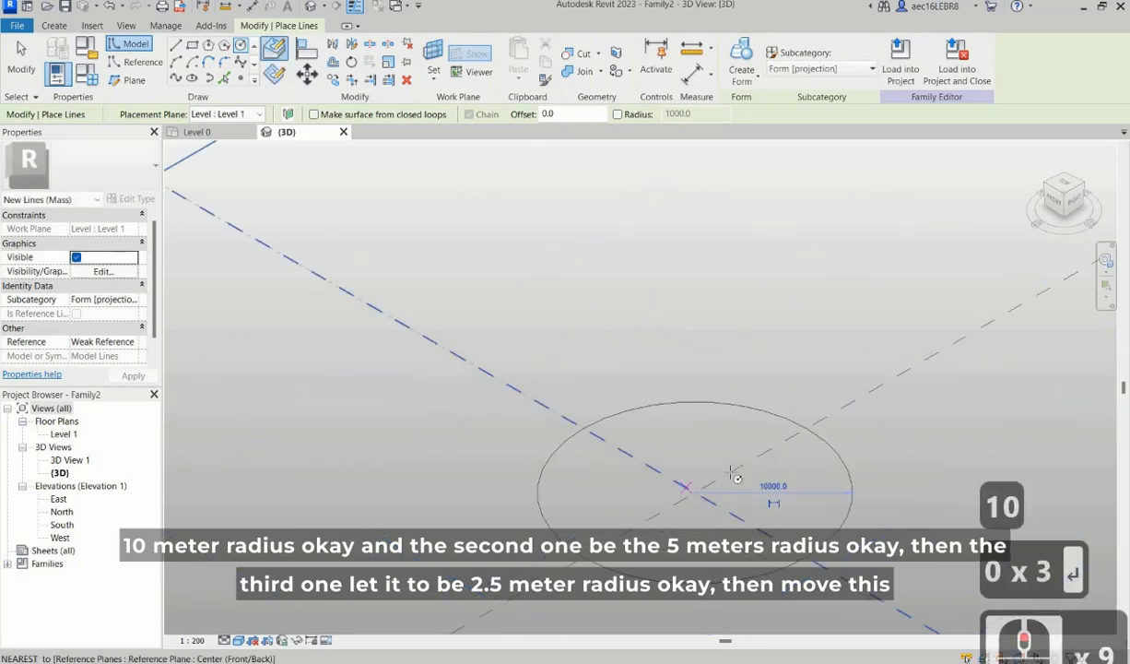
pyautogui.click(729, 473)
pyautogui.write('5')
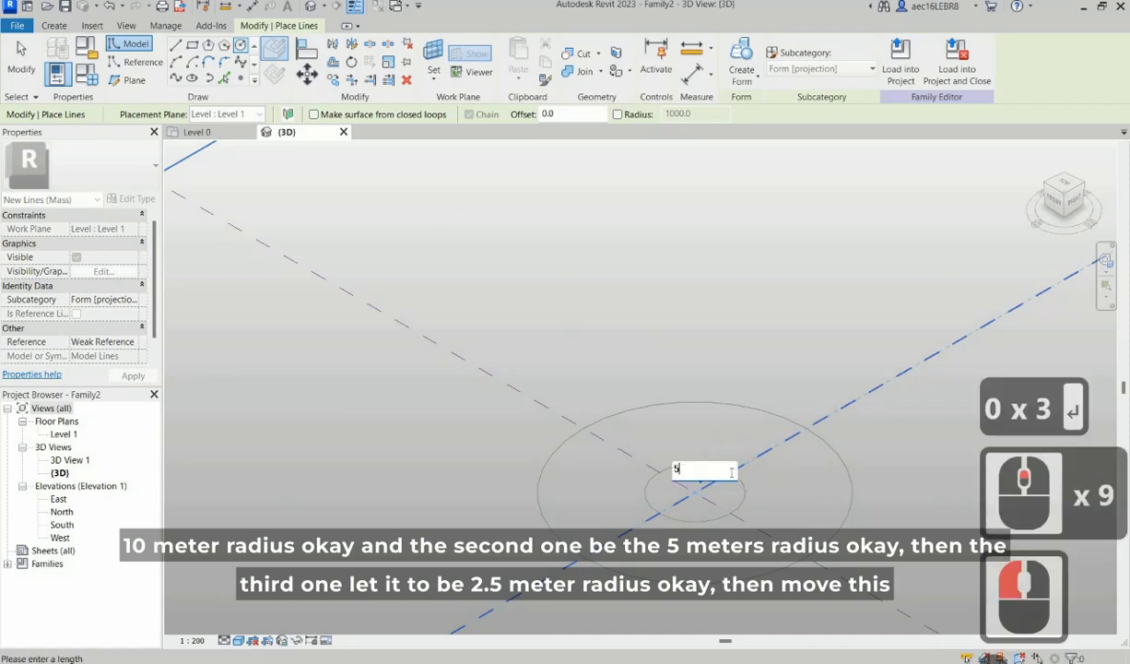
pyautogui.write('0')
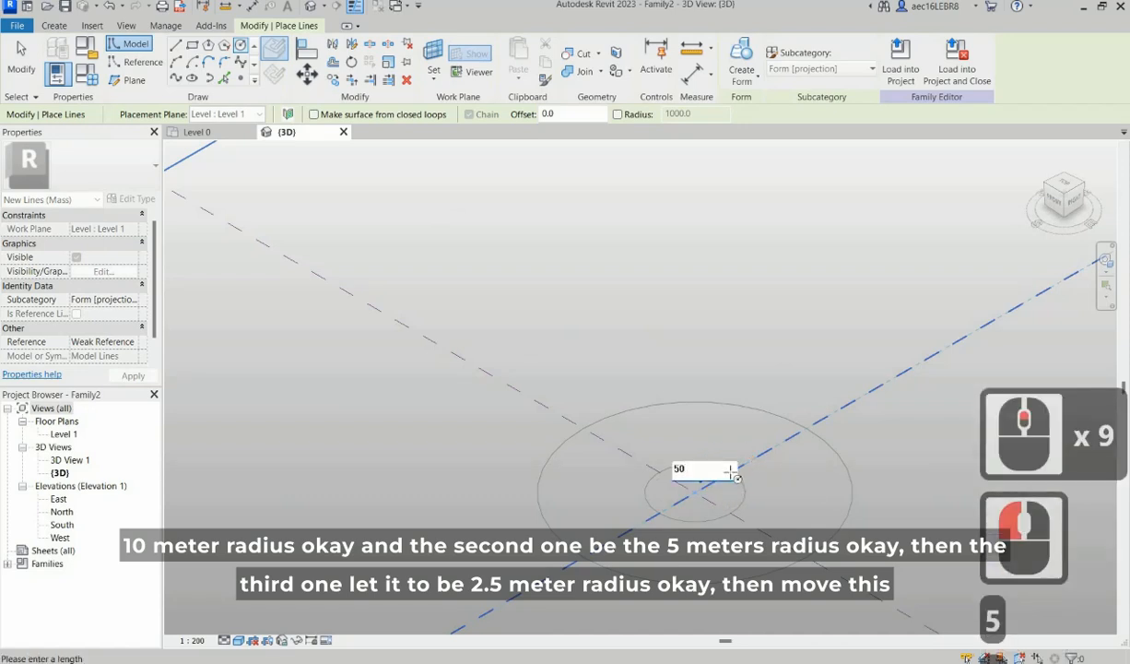
pyautogui.write('00')
pyautogui.press('Return')
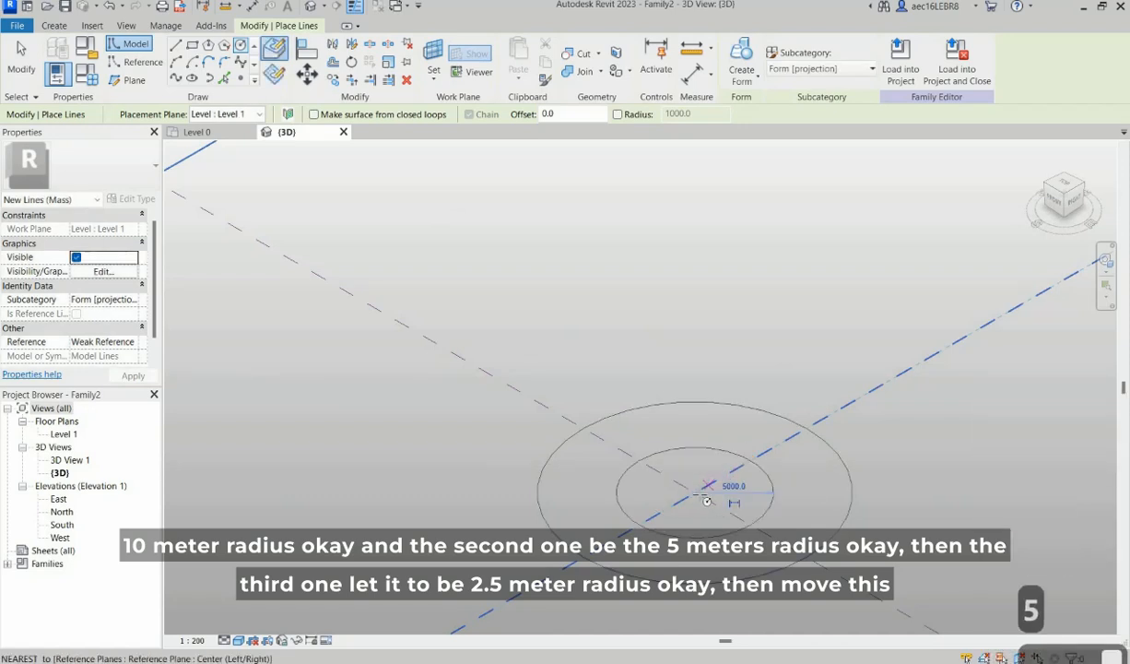
# Step: Draw a third concentric circle with a 2500 mm radius and leave the circle tool
pyautogui.click(696, 492)
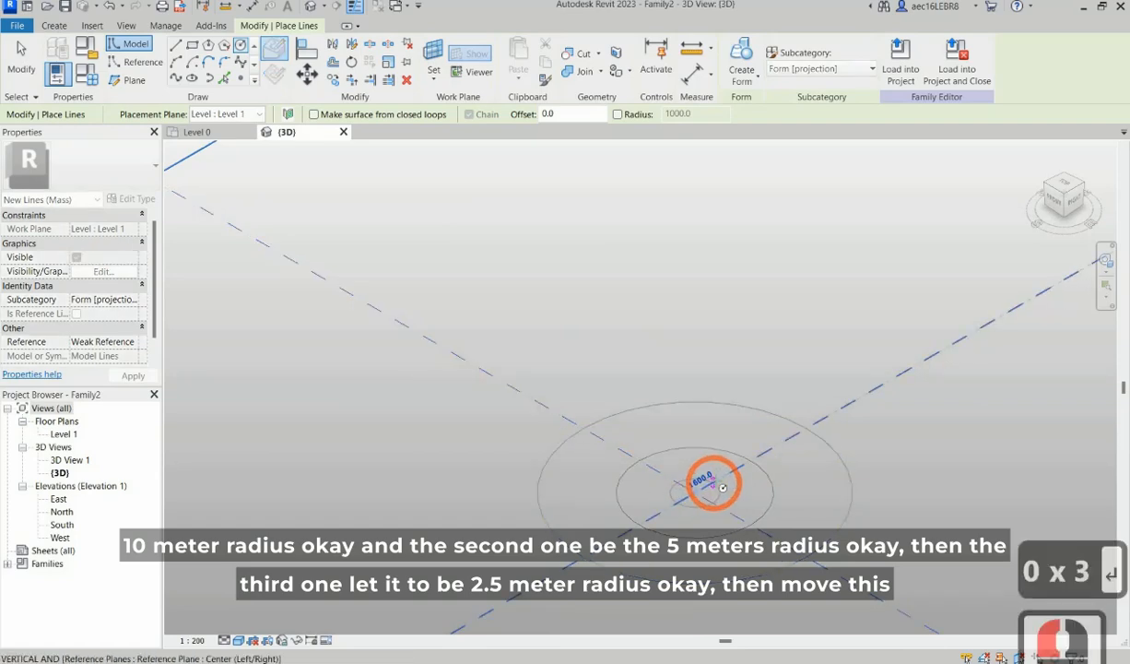
pyautogui.write('2500')
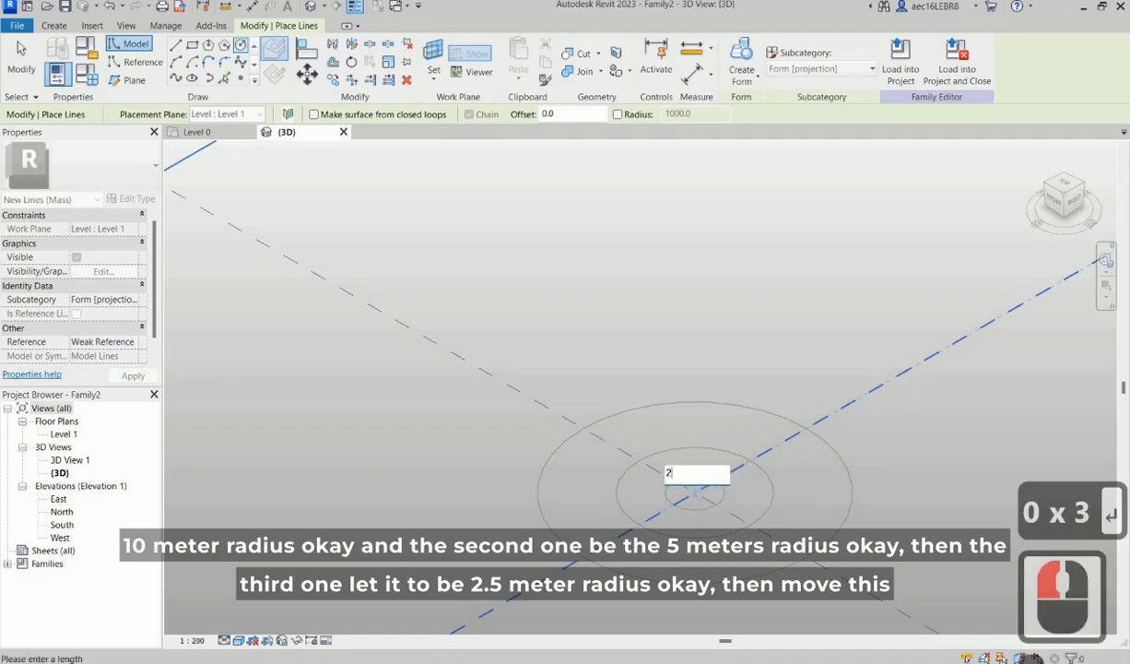
pyautogui.press('Return')
pyautogui.click(763, 471)
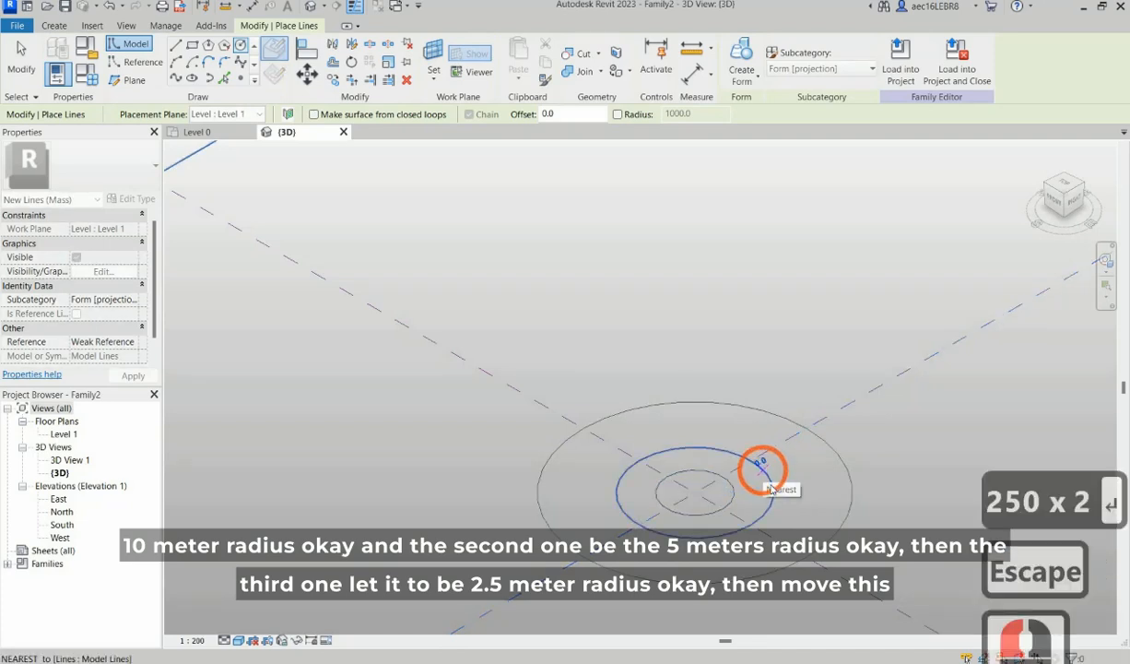
pyautogui.press('Escape')
pyautogui.press('Escape')
# Step: Move the 5000 mm radius circle 1500 mm toward the back along the Center (Left/Right) reference plane
pyautogui.moveTo(770, 484); pyautogui.dragTo(792, 442)
pyautogui.click(307, 72)
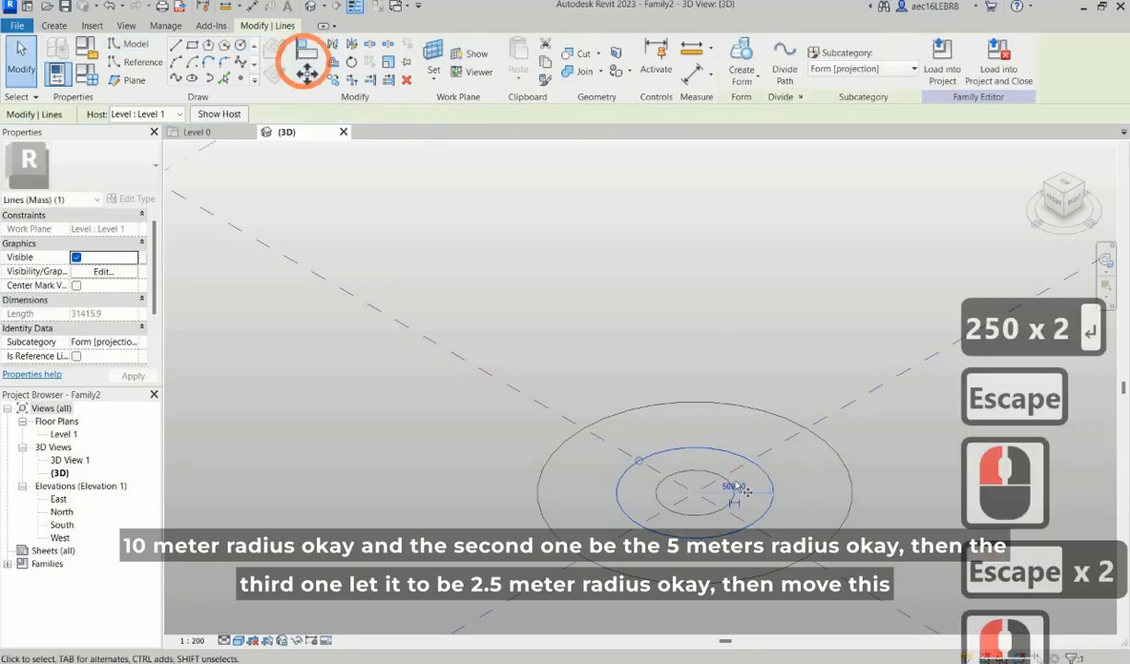
pyautogui.click(822, 449)
pyautogui.scroll(4, 754, 445)
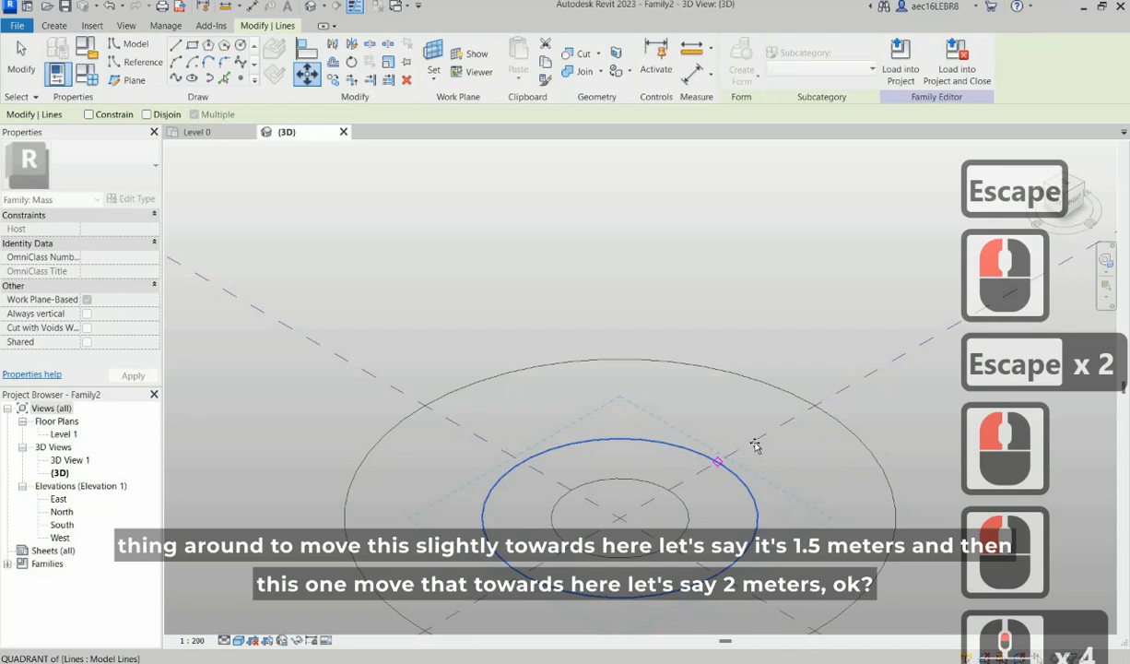
pyautogui.click(749, 446)
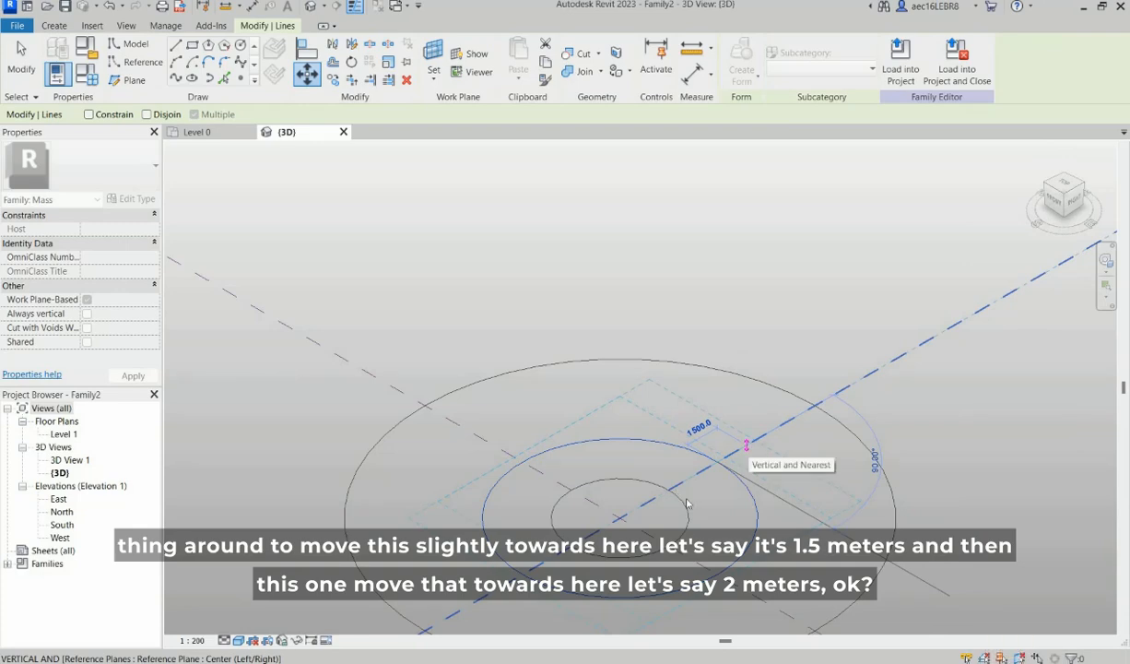
pyautogui.click(746, 444)
pyautogui.click(694, 466)
pyautogui.press('Escape')
# Step: Move the 2500 mm radius circle about 2000 mm toward the back along the Center (Left/Right) reference plane
pyautogui.click(682, 509)
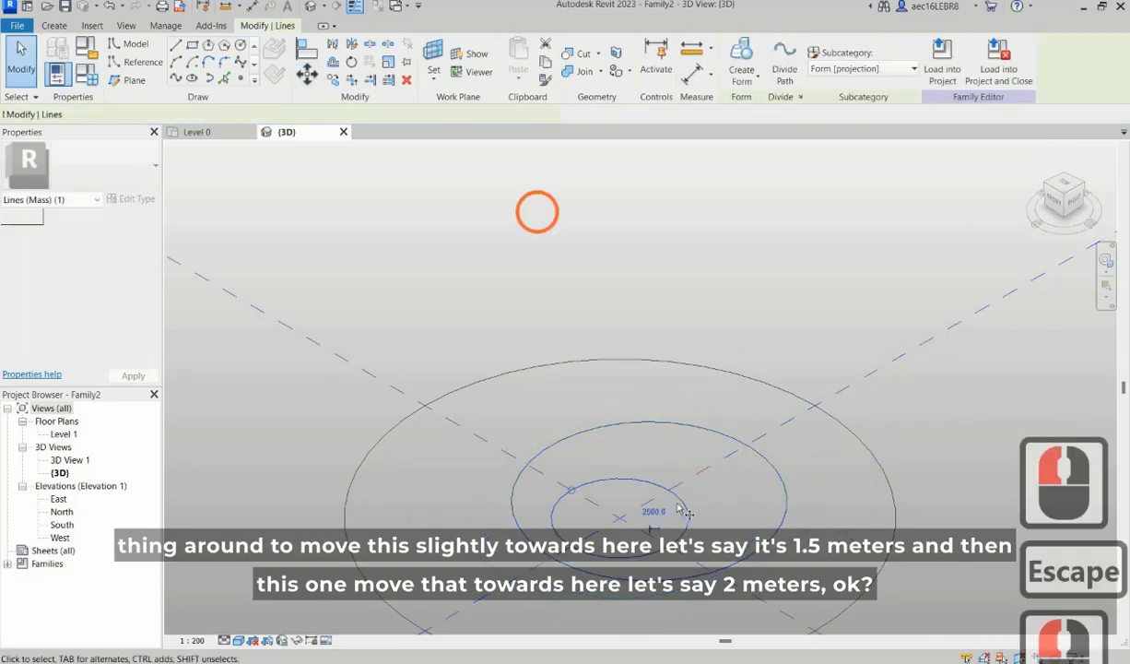
pyautogui.click(307, 74)
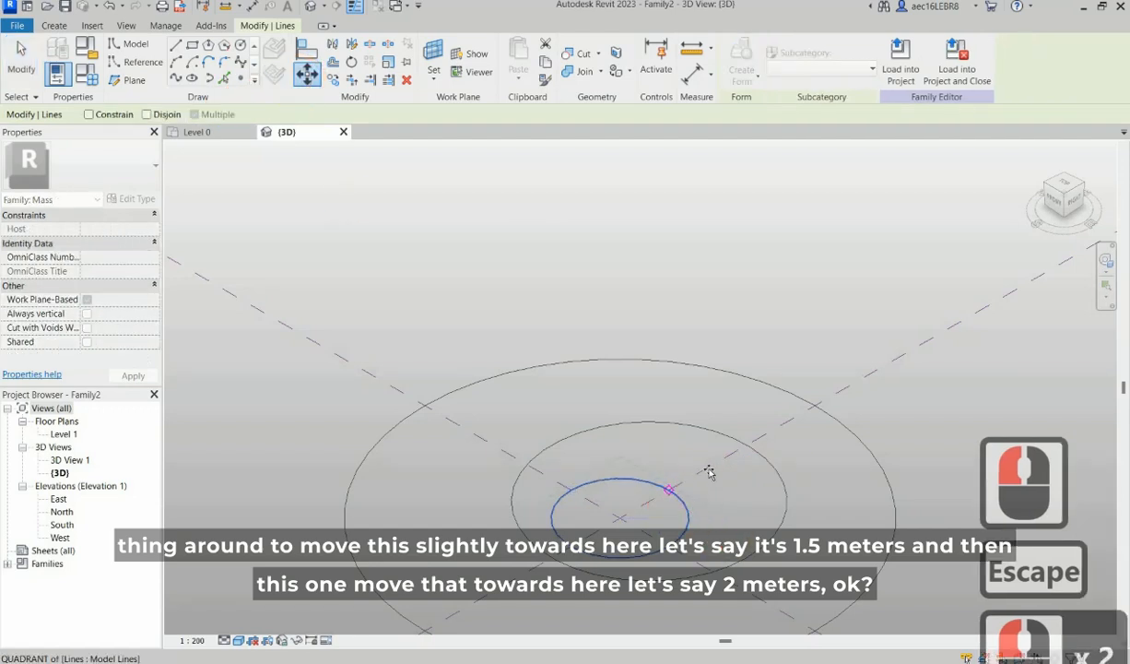
pyautogui.click(707, 471)
pyautogui.click(707, 468)
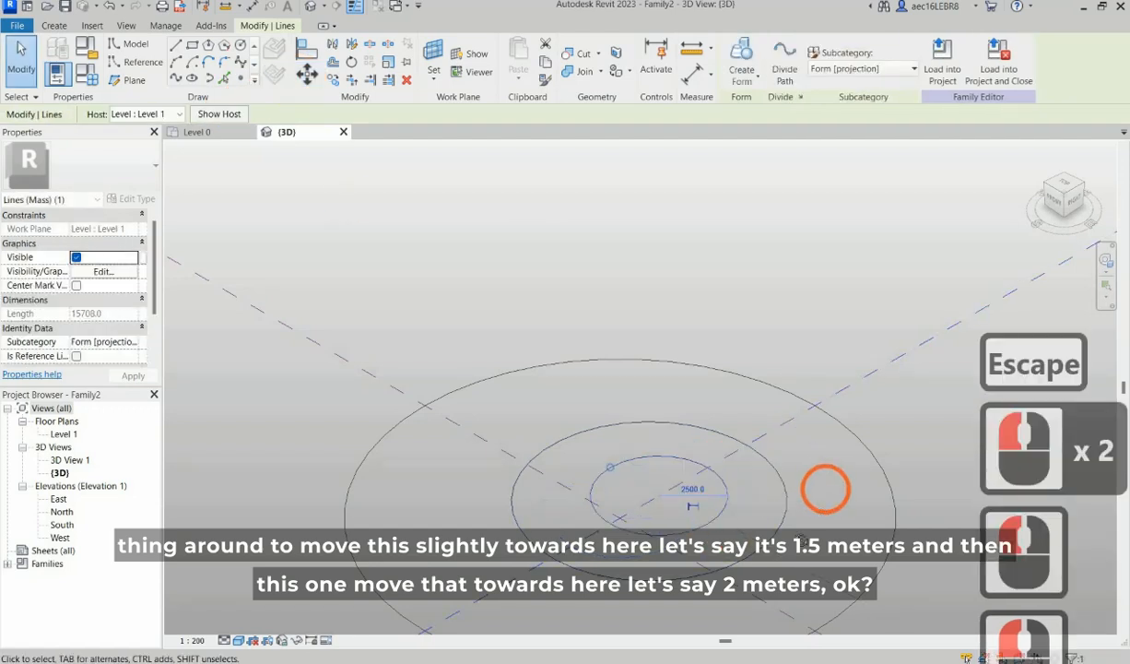
pyautogui.press('Escape')
# Step: Copy the 5000 mm radius circle about 2000 mm straight up in the front view, with the Constrain option off
pyautogui.scroll(-2, 528, 433)
pyautogui.keyDown('shift'); pyautogui.moveTo(777, 567); pyautogui.dragTo(779, 433, button='middle'); pyautogui.keyUp('shift')
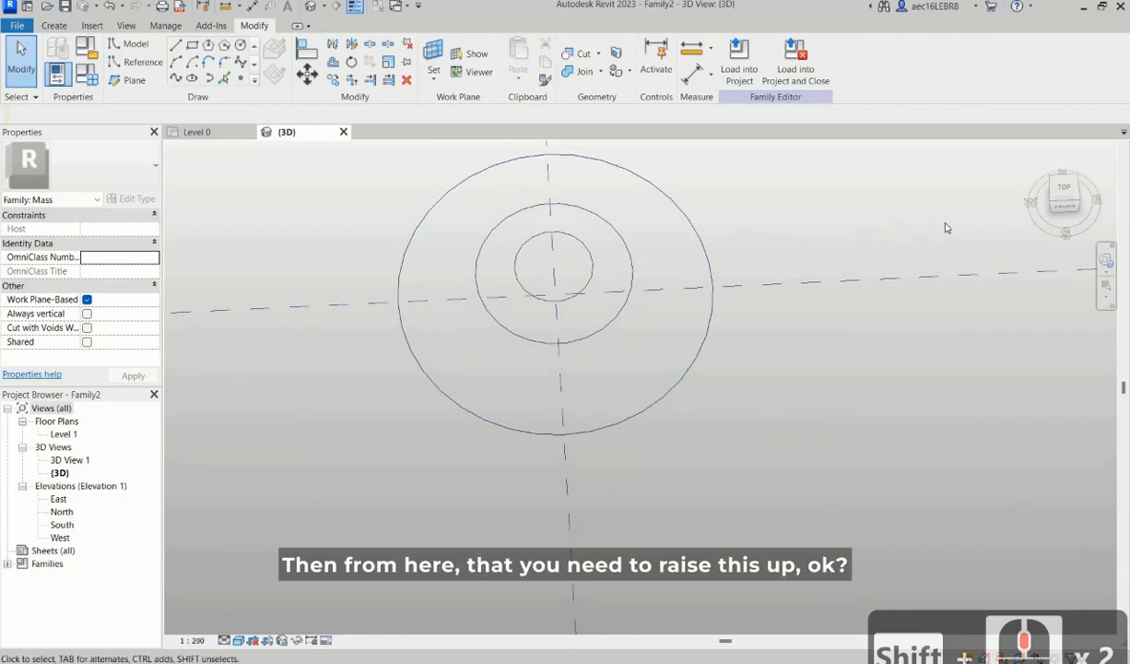
pyautogui.click(627, 250)
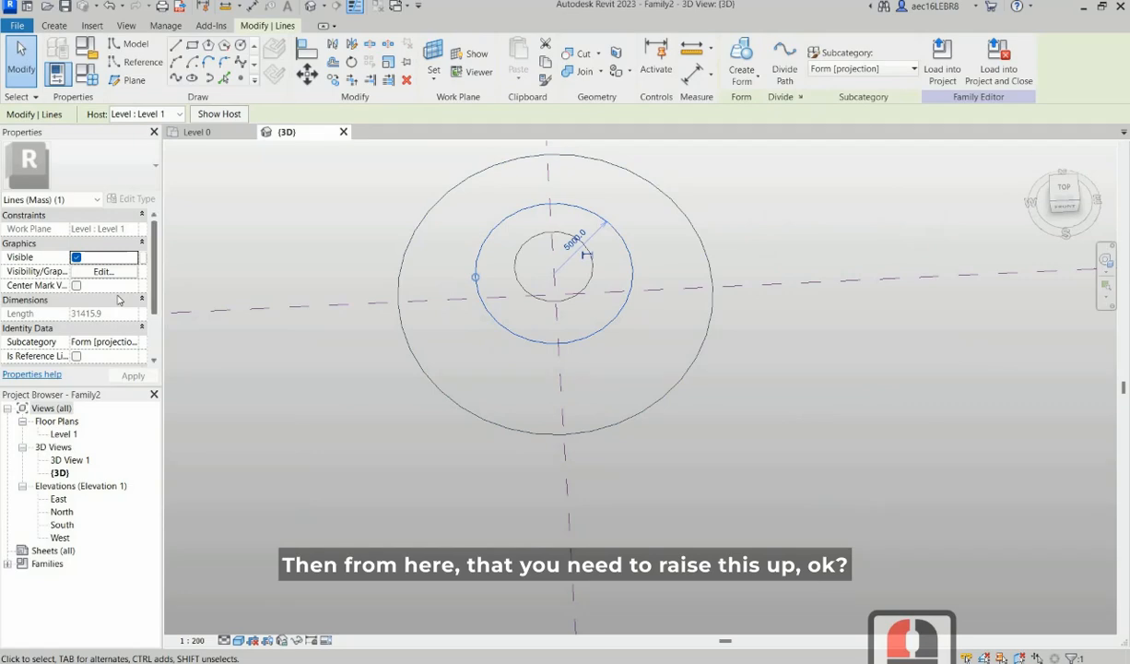
pyautogui.scroll(-5, 118, 299)
pyautogui.scroll(-4, 118, 299)
pyautogui.scroll(5, 118, 299)
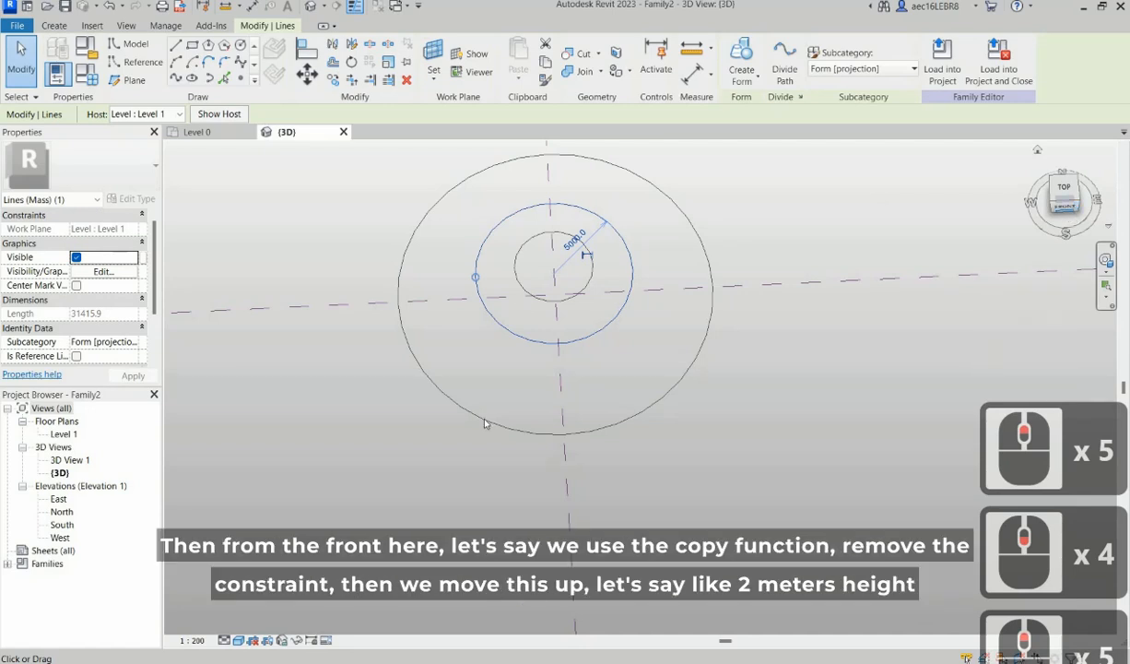
pyautogui.click(1064, 204)
pyautogui.moveTo(520, 300); pyautogui.dragTo(534, 590, button='middle')
pyautogui.scroll(-1, 534, 590)
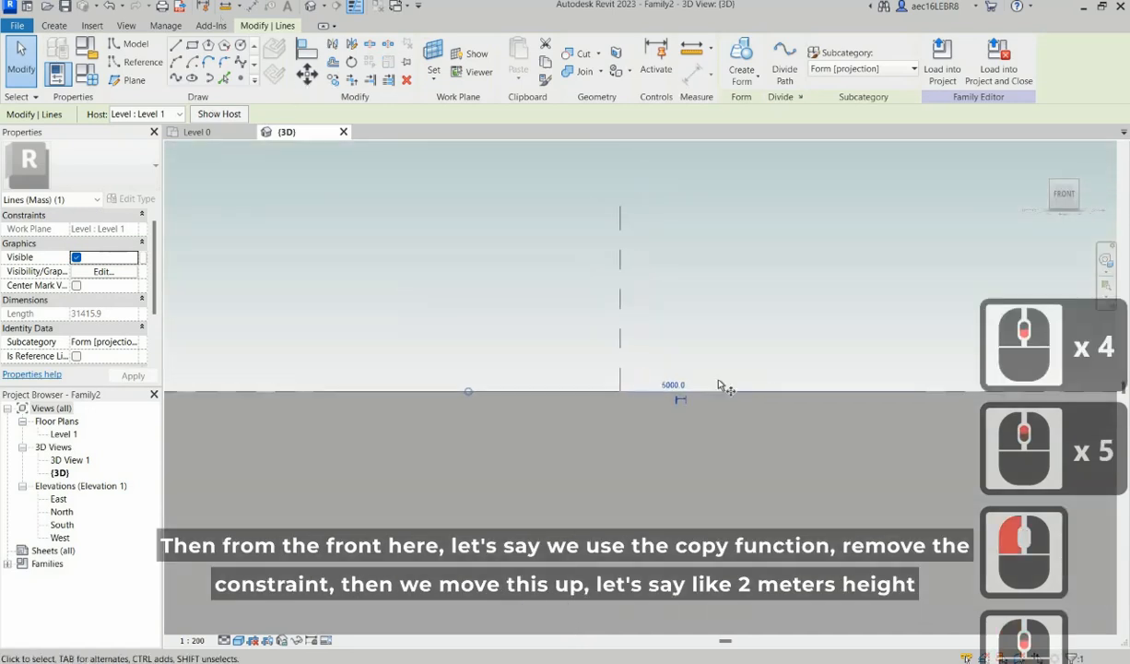
pyautogui.click(338, 82)
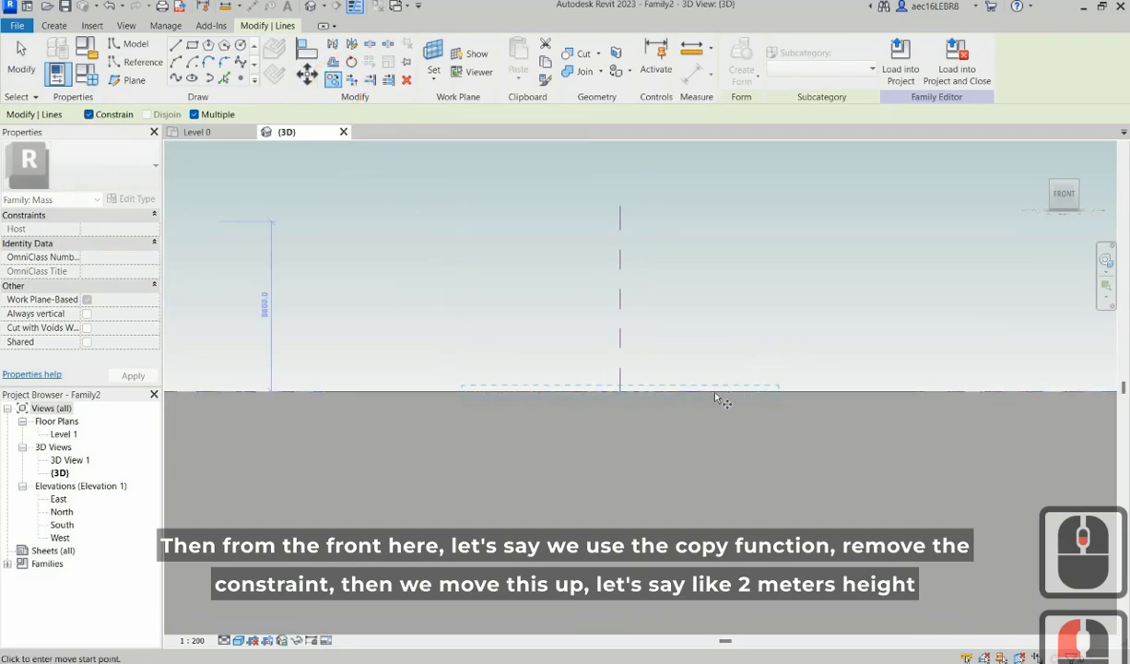
pyautogui.click(89, 115)
pyautogui.click(715, 392)
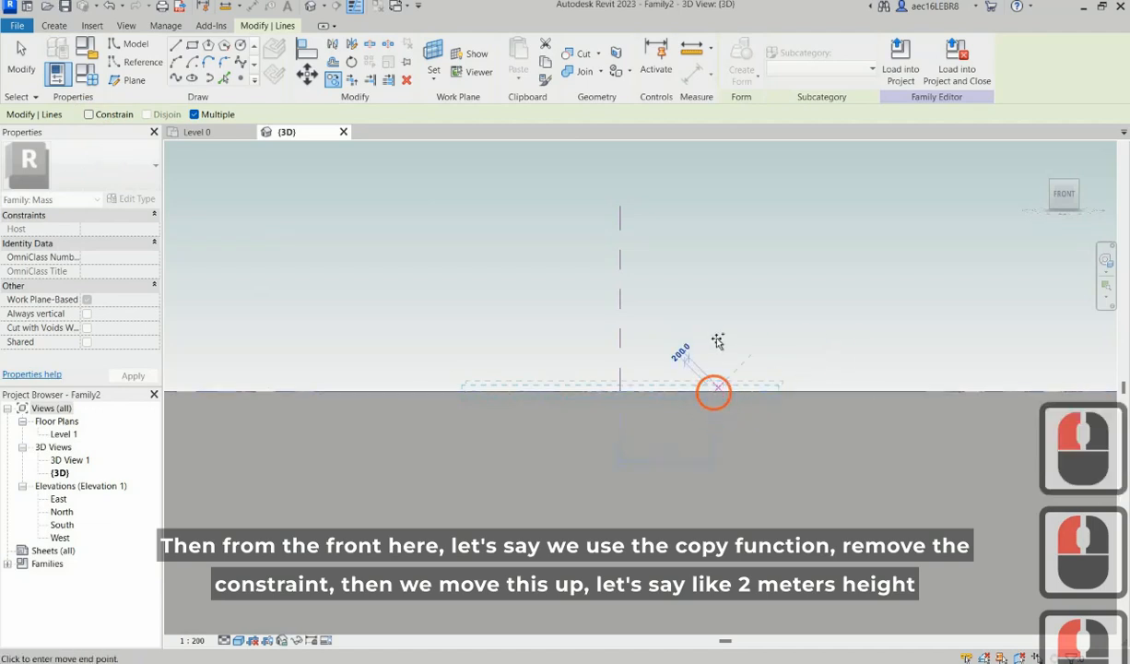
pyautogui.click(717, 336)
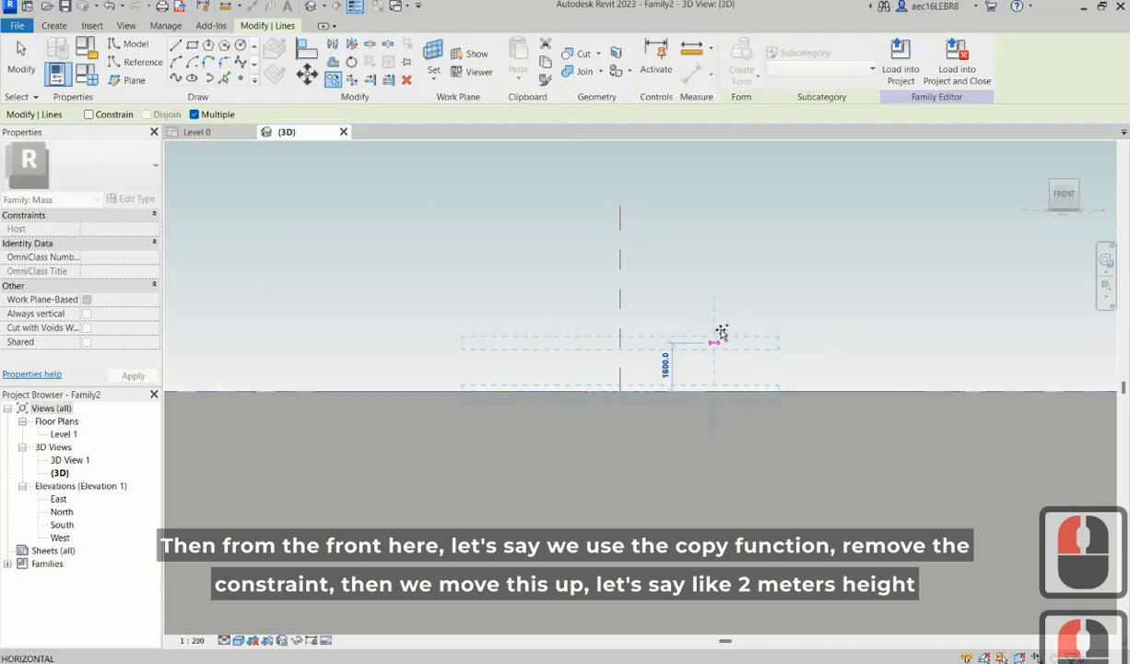
pyautogui.click(718, 330)
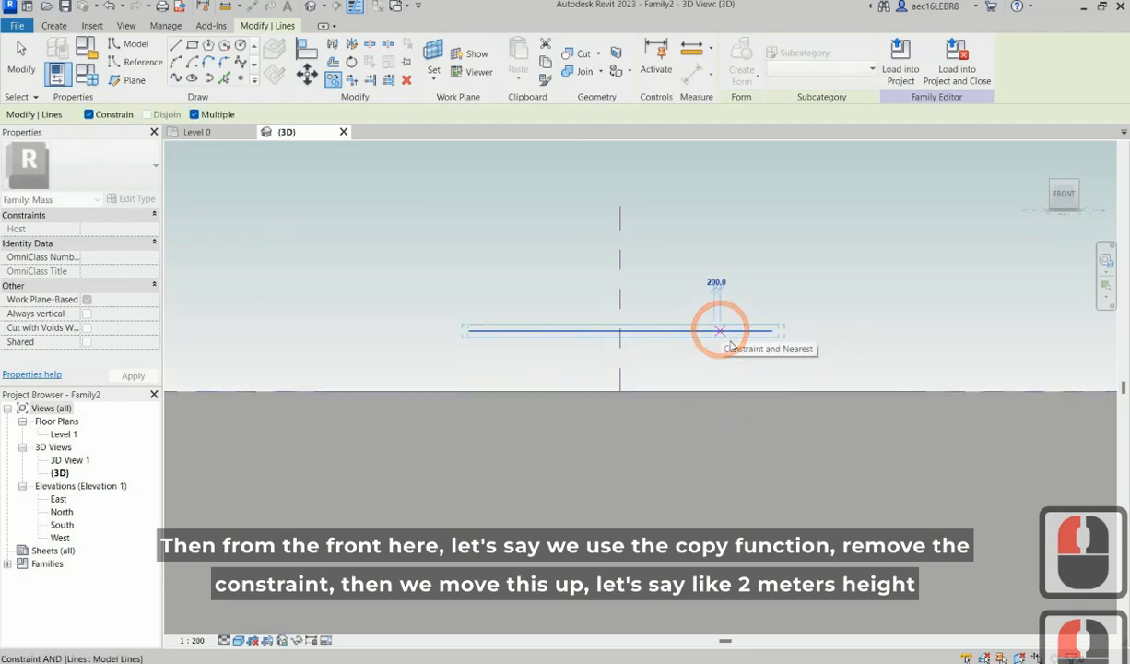
pyautogui.press('Escape')
pyautogui.press('Escape')
# Step: Copy the 2500 mm radius circle about 4000 mm straight up in the front view, with the Constrain option off
pyautogui.moveTo(701, 378)
pyautogui.keyDown('shift'); pyautogui.mouseDown(button='middle')
pyautogui.moveTo(739, 376)
pyautogui.moveTo(718, 388)
pyautogui.mouseUp(button='middle'); pyautogui.keyUp('shift')
pyautogui.click(698, 376)
pyautogui.click(1067, 204)
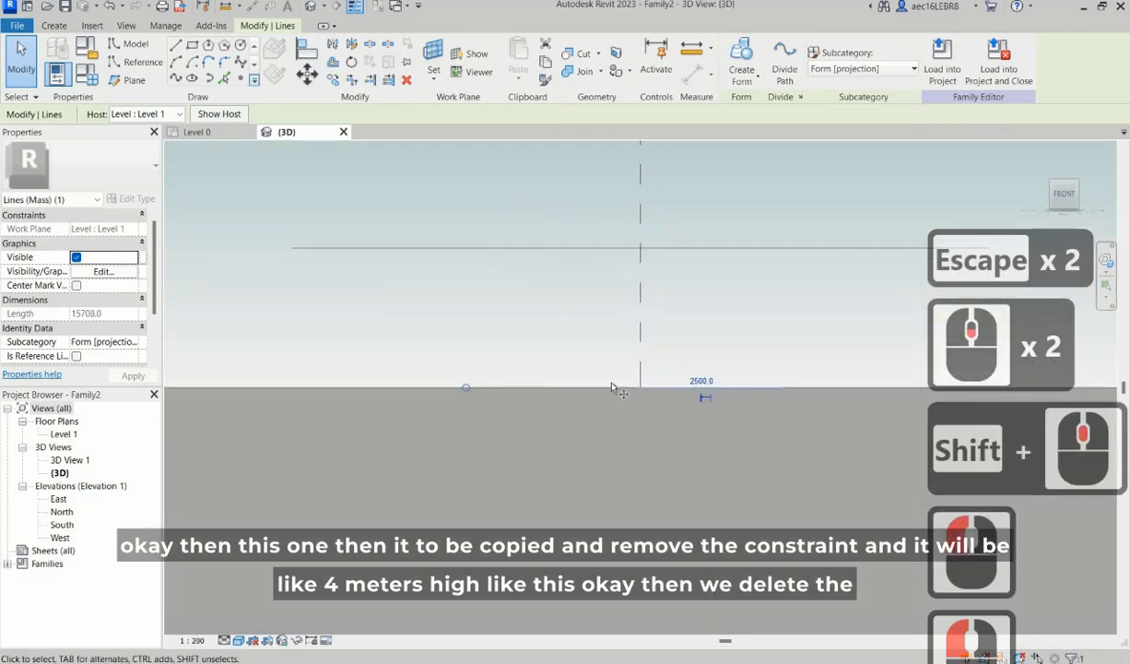
pyautogui.click(335, 80)
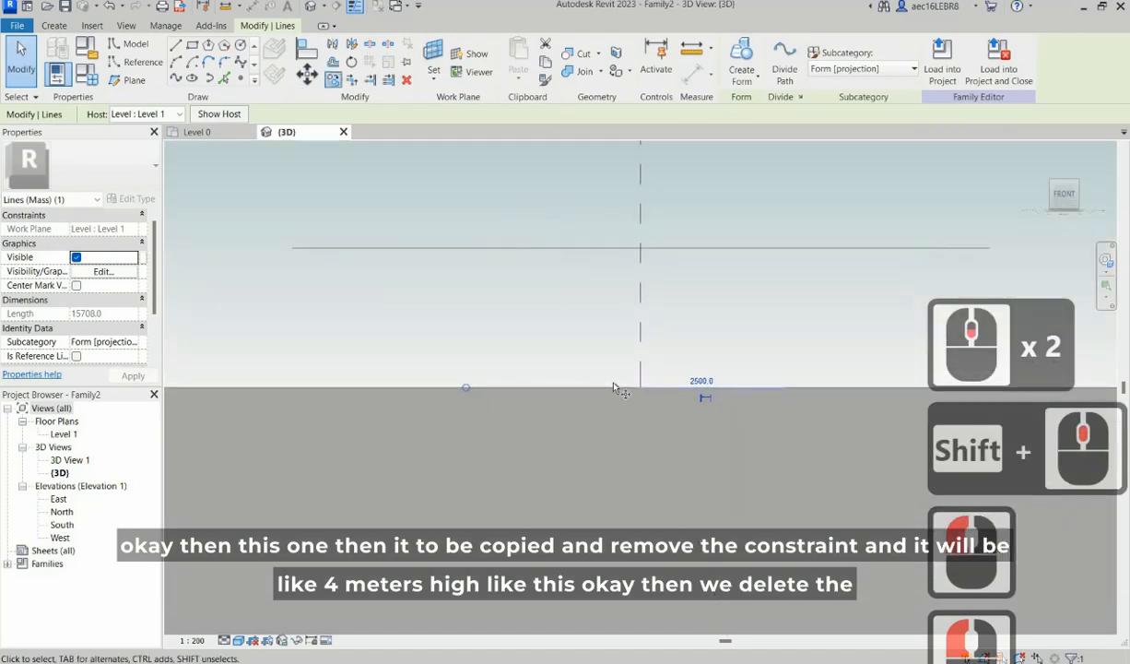
pyautogui.click(514, 386)
pyautogui.scroll(-3, 514, 387)
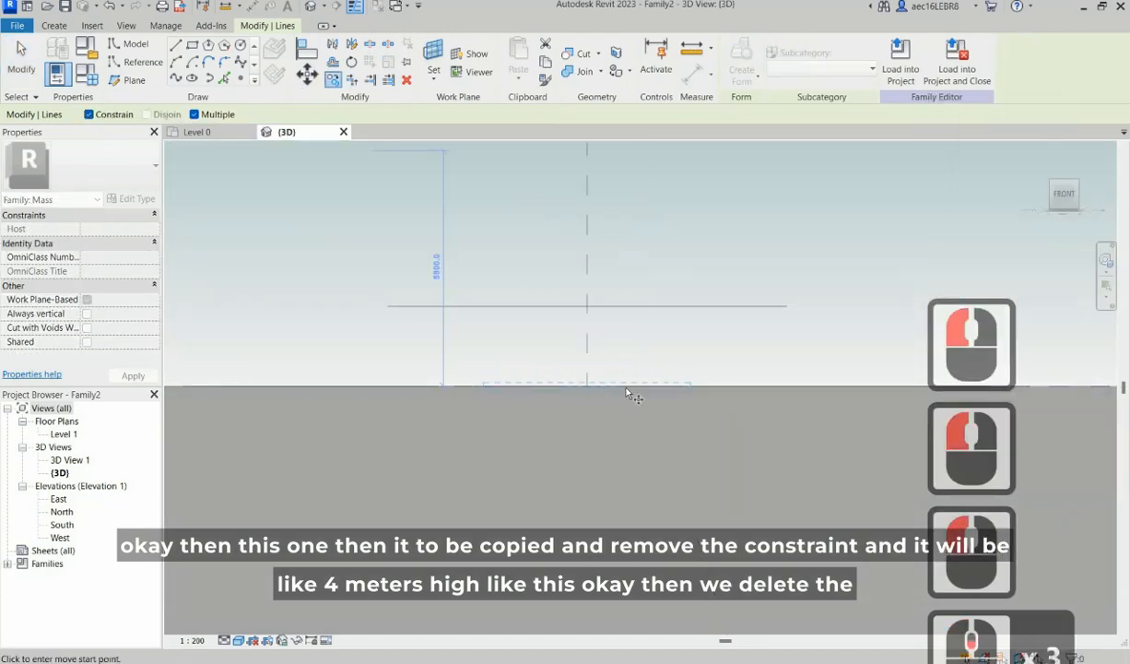
pyautogui.click(89, 114)
pyautogui.click(626, 386)
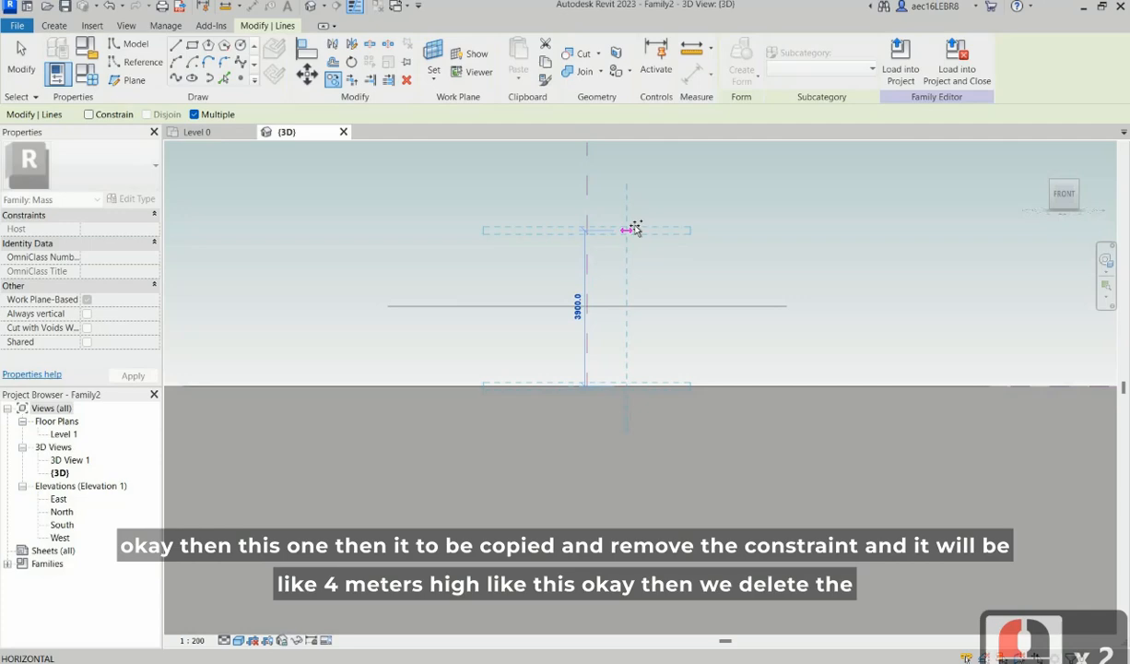
pyautogui.click(634, 226)
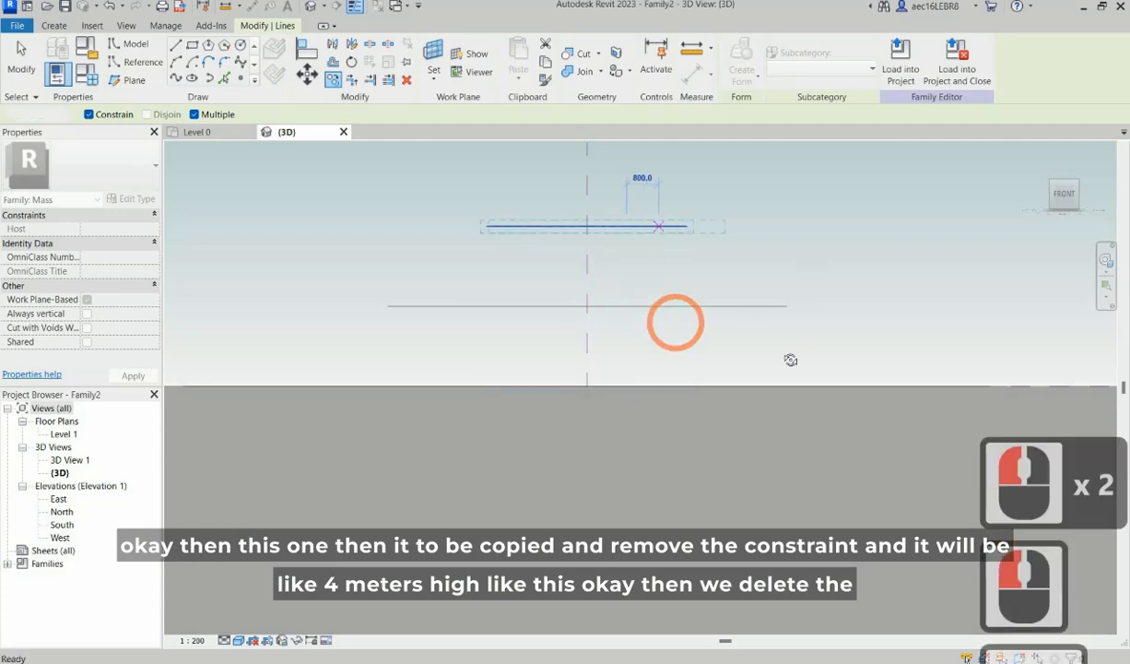
pyautogui.press('Escape')
pyautogui.scroll(-2, 676, 322)
pyautogui.press('Escape')
# Step: Delete the original 5000 mm and 2500 mm radius circles on Level 1, keeping the raised copies and the largest circle
pyautogui.moveTo(682, 376)
pyautogui.keyDown('shift'); pyautogui.mouseDown(button='middle')
pyautogui.moveTo(774, 356)
pyautogui.moveTo(669, 378)
pyautogui.mouseUp(button='middle'); pyautogui.keyUp('shift')
pyautogui.click(668, 378)
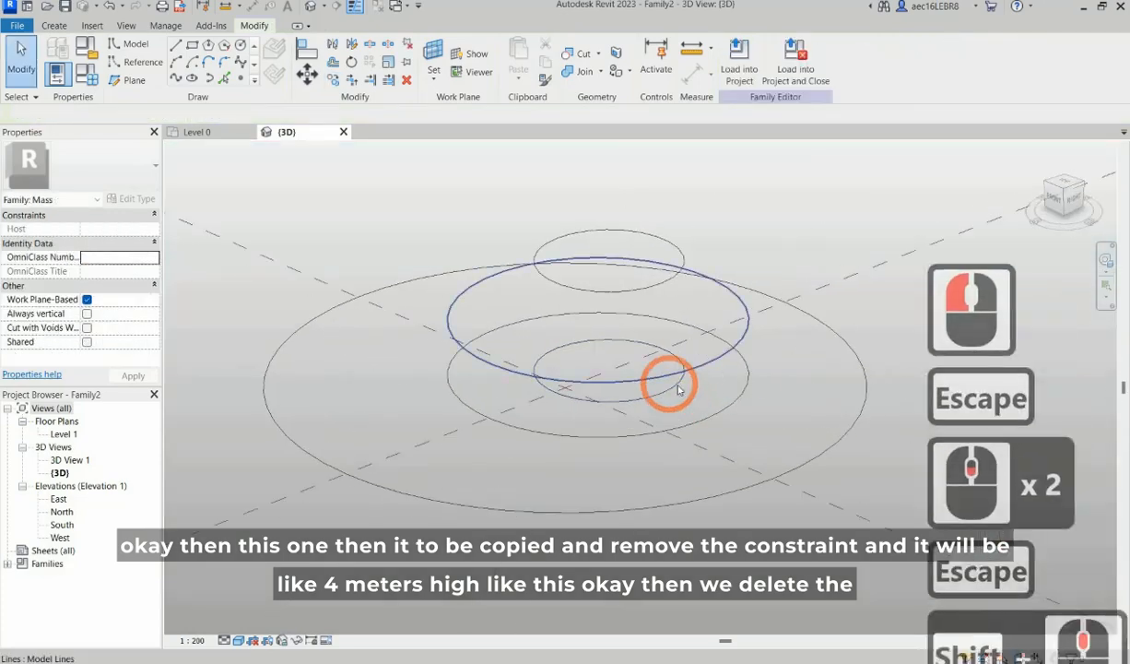
pyautogui.click(728, 396)
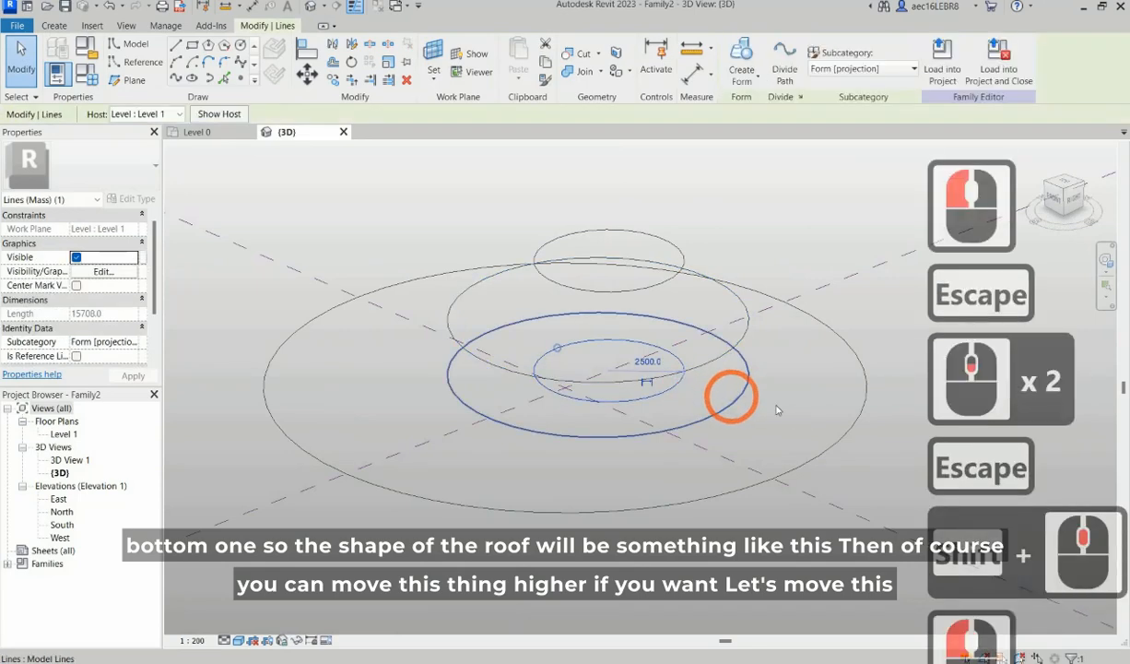
pyautogui.keyDown('ctrl'); pyautogui.click(754, 403); pyautogui.keyUp('ctrl')
pyautogui.press('Delete')
pyautogui.middleClick(788, 414)
pyautogui.middleClick(788, 415)
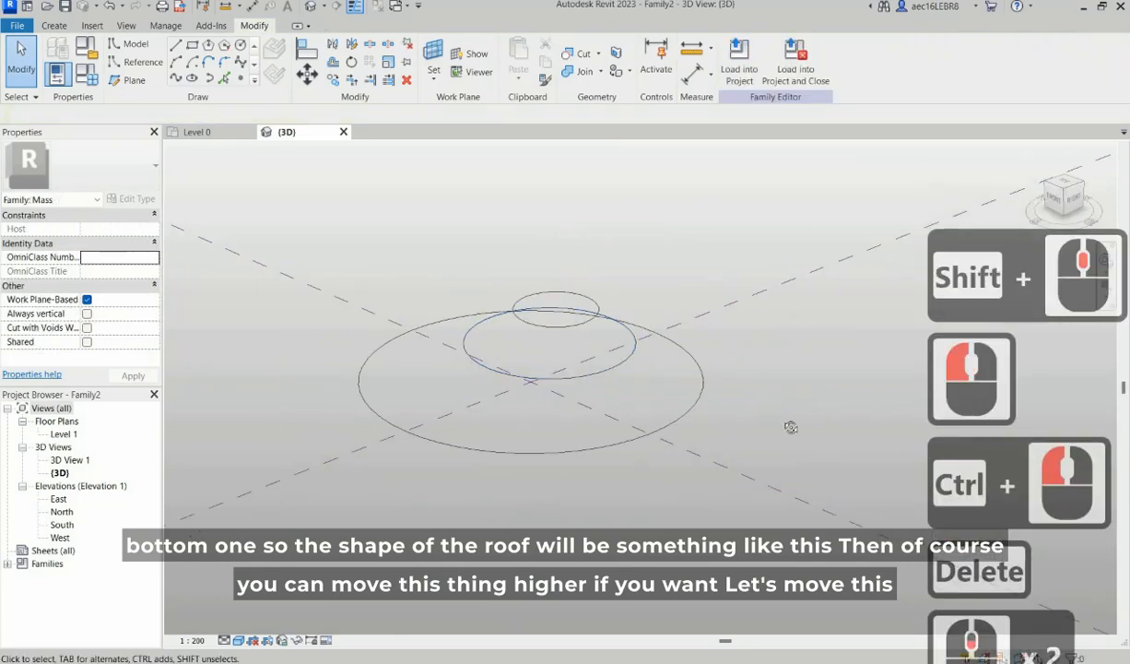
# Step: Try to move both raised circles together higher in the right view
pyautogui.keyDown('shift'); pyautogui.moveTo(822, 286); pyautogui.dragTo(702, 252, button='middle'); pyautogui.keyUp('shift')
pyautogui.keyDown('shift'); pyautogui.moveTo(706, 507); pyautogui.dragTo(585, 492, button='middle'); pyautogui.keyUp('shift')
pyautogui.scroll(9, 389, 463)
pyautogui.scroll(5, 665, 554)
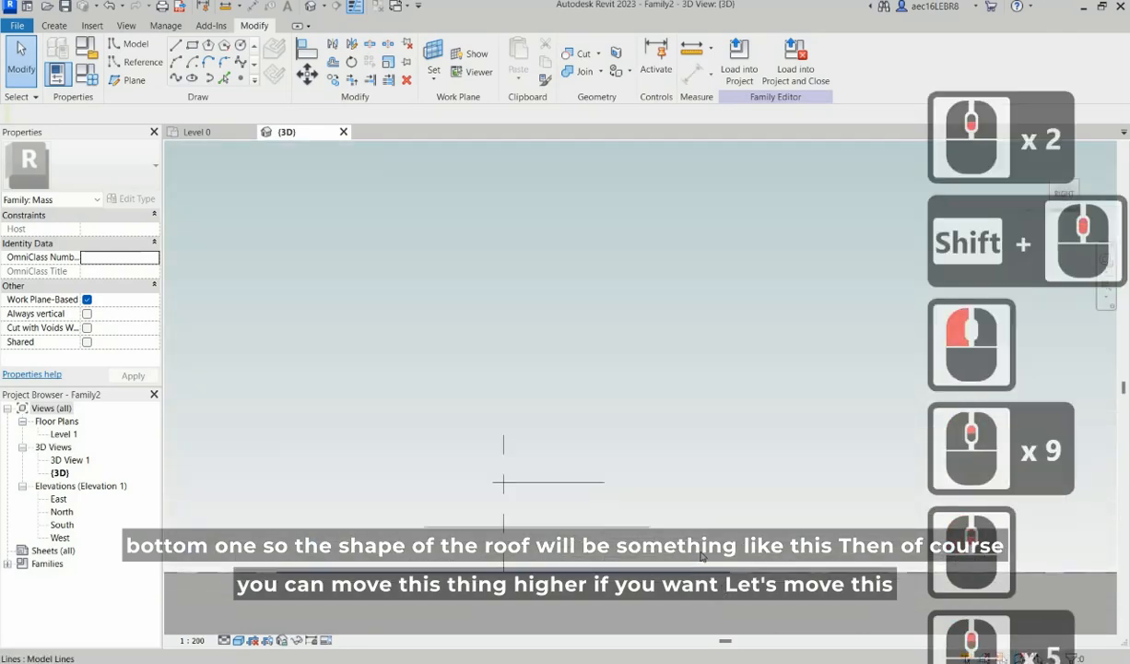
pyautogui.moveTo(389, 454); pyautogui.dragTo(700, 553)
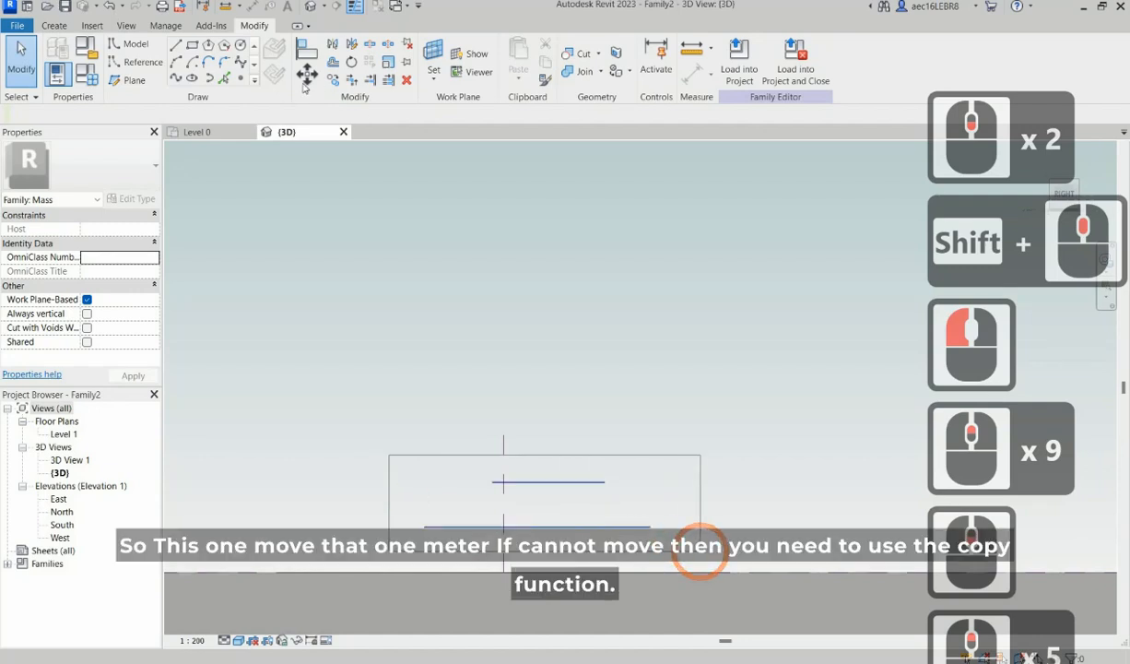
pyautogui.press('m')
pyautogui.press('v')
pyautogui.click(648, 482)
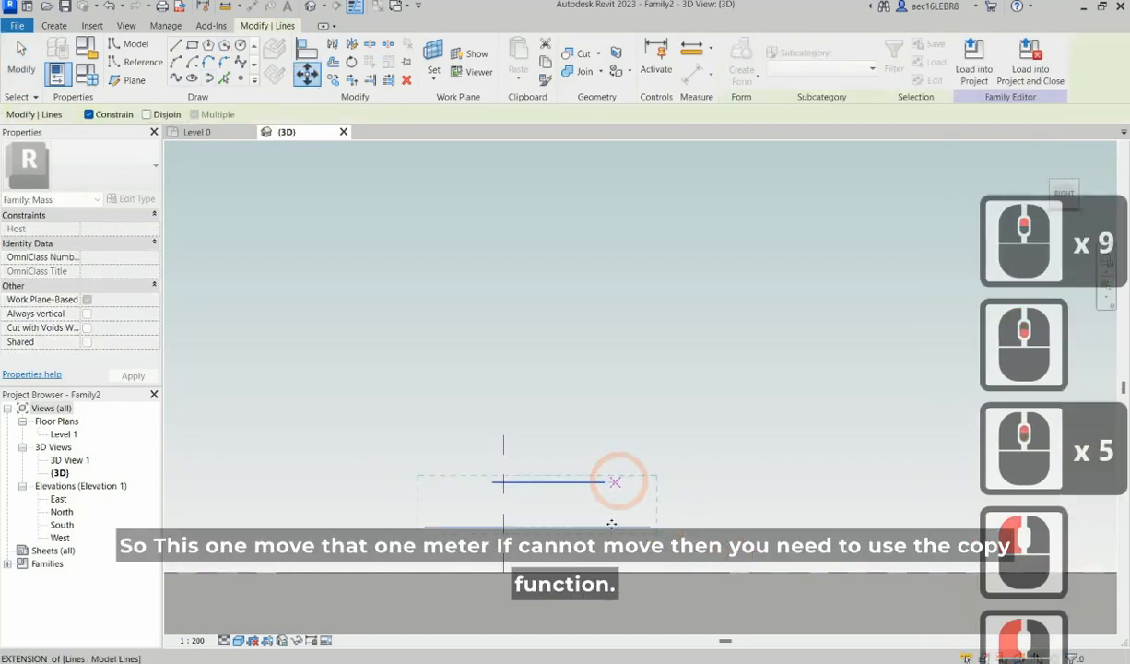
pyautogui.press('Escape')
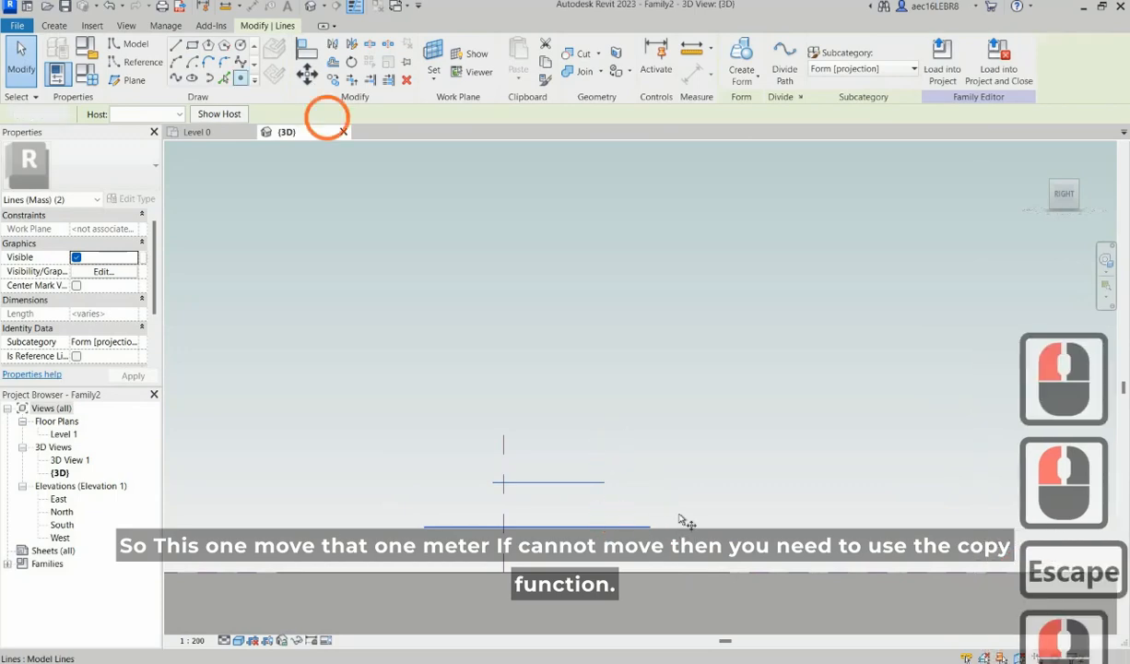
# Step: Try to move the raised 5000 mm radius circle on its own with the Move tool
pyautogui.click(309, 75)
pyautogui.click(678, 513)
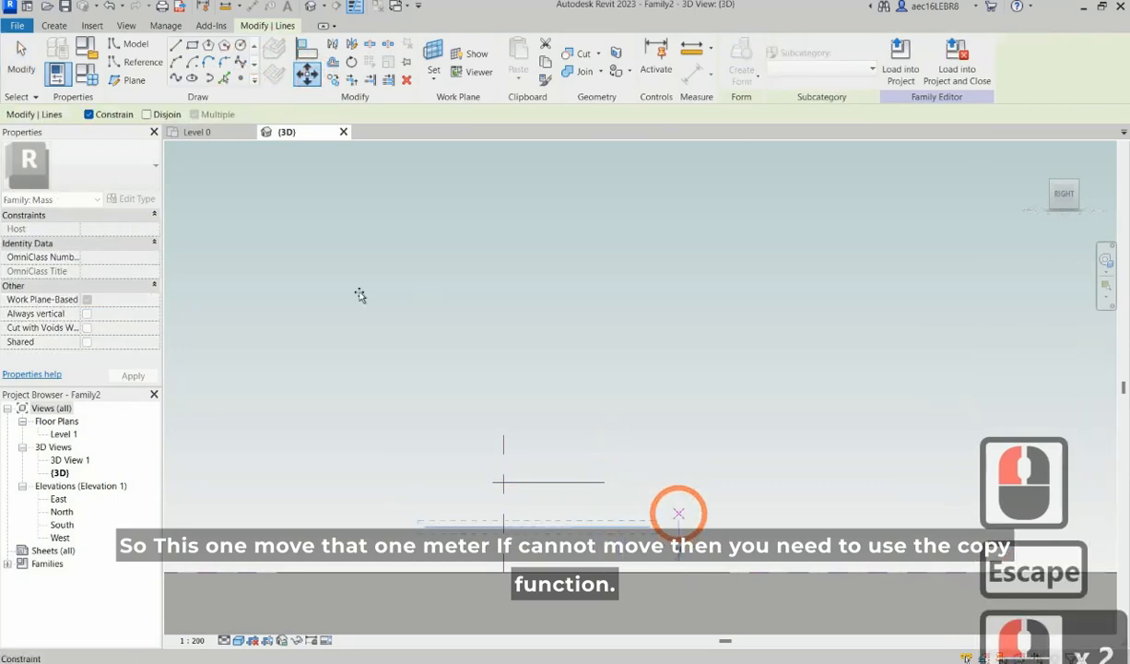
pyautogui.click(89, 114)
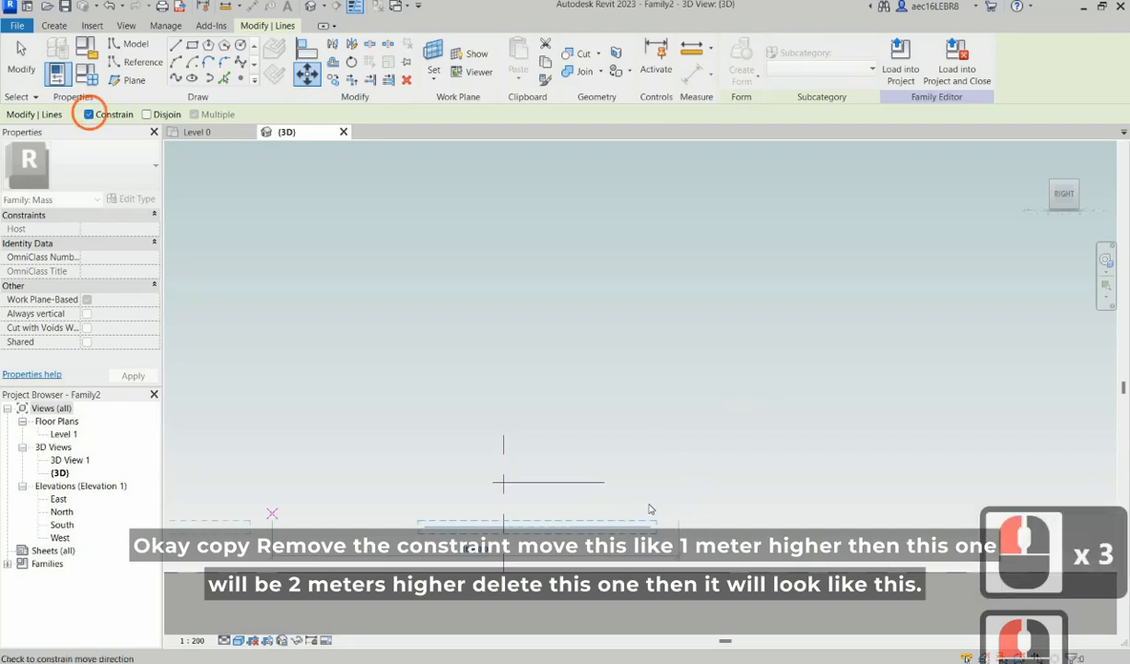
pyautogui.click(696, 512)
pyautogui.press('Escape')
pyautogui.press('Escape')
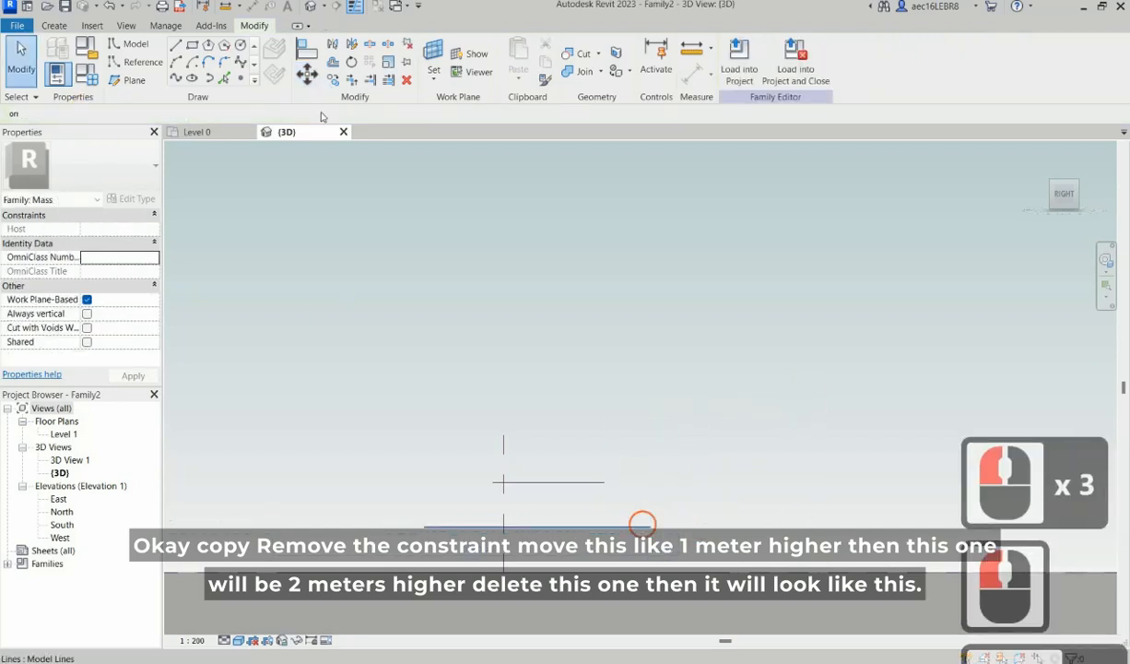
# Step: Copy the raised 5000 mm radius circle about 1000 mm straight up with Constrain off, and delete its lower original
pyautogui.click(642, 526)
pyautogui.click(307, 75)
pyautogui.click(315, 197)
pyautogui.click(656, 515)
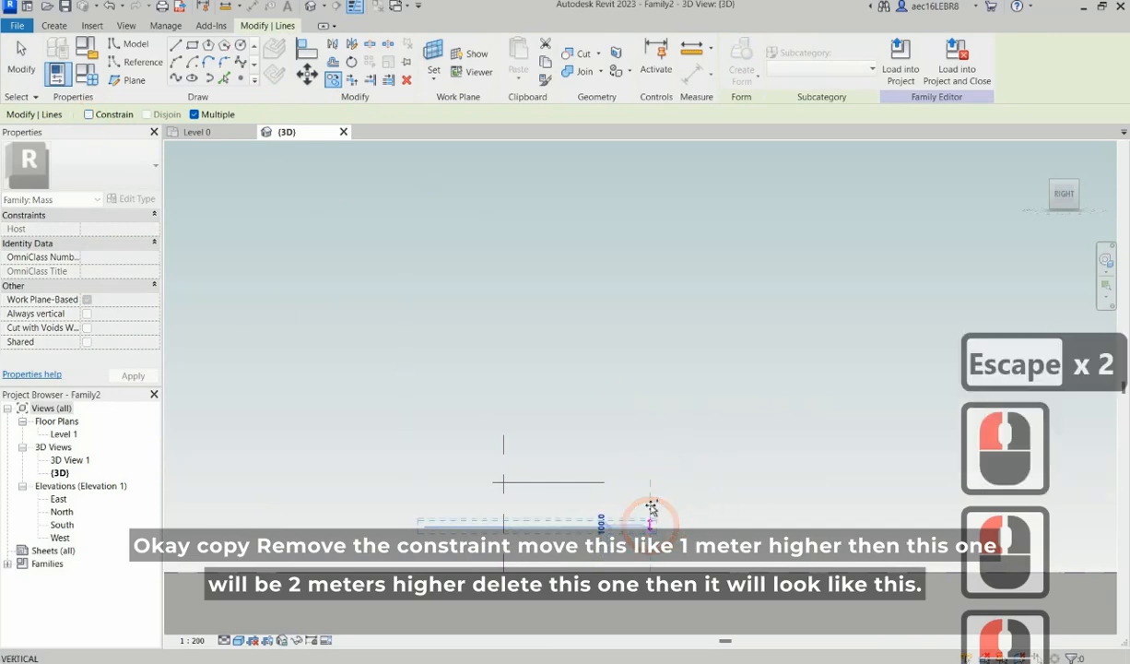
pyautogui.click(651, 510)
pyautogui.click(651, 499)
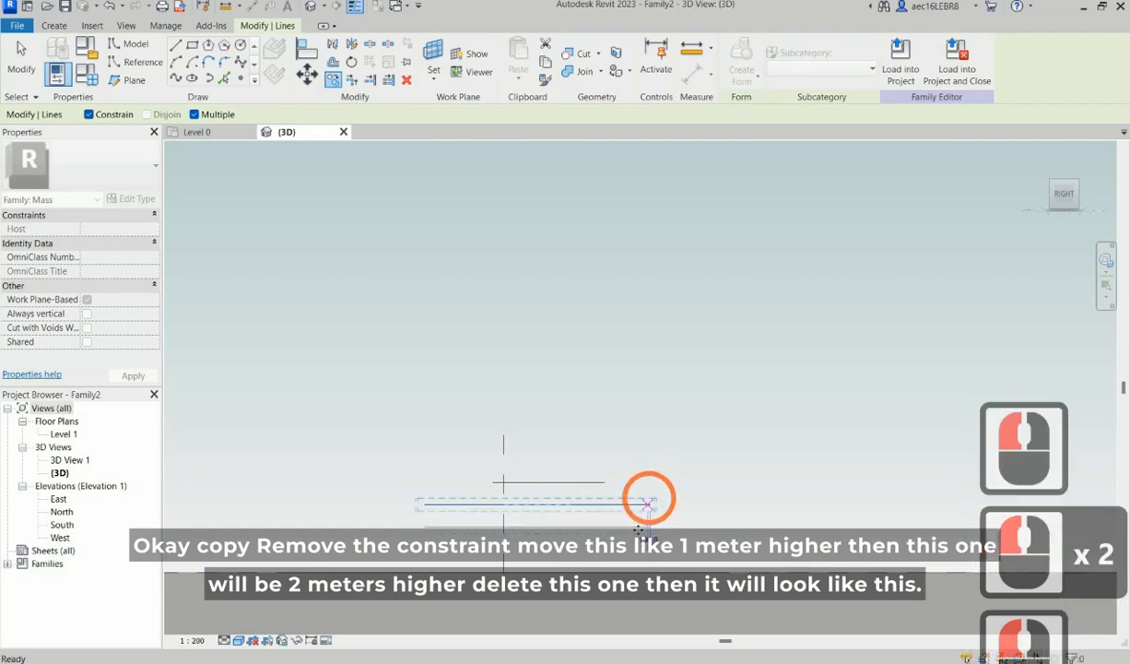
pyautogui.press('Escape')
pyautogui.press('Escape')
pyautogui.press('Delete')
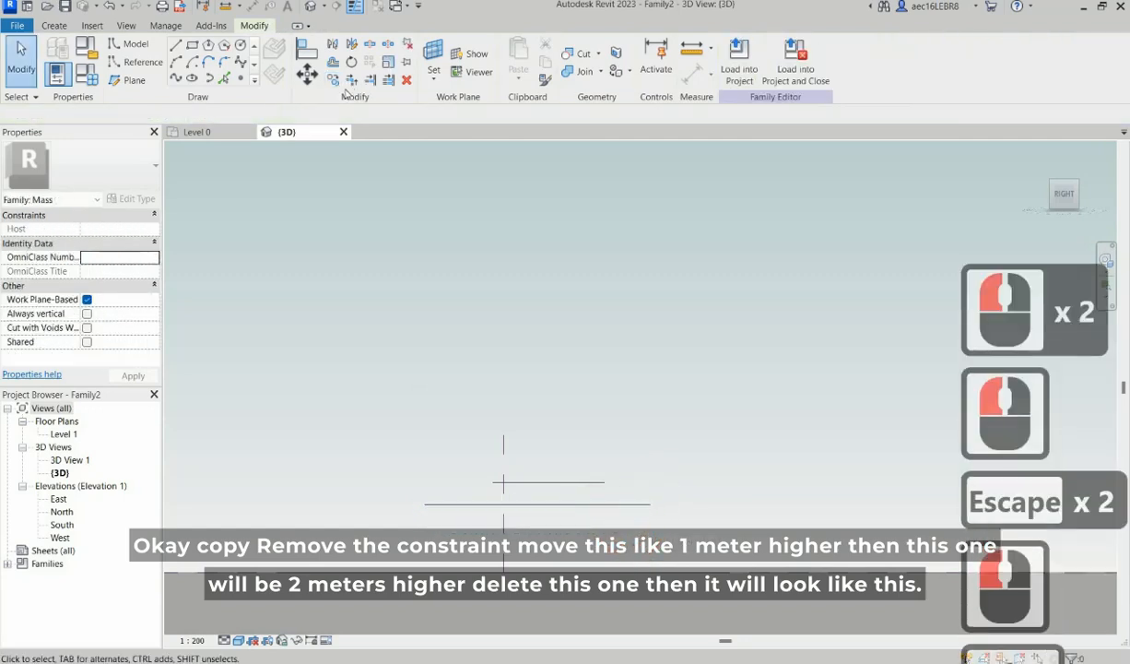
# Step: Copy the raised 2500 mm radius circle about 2000 mm straight up with Constrain off, and delete its lower original
pyautogui.click(594, 481)
pyautogui.click(352, 79)
pyautogui.click(631, 467)
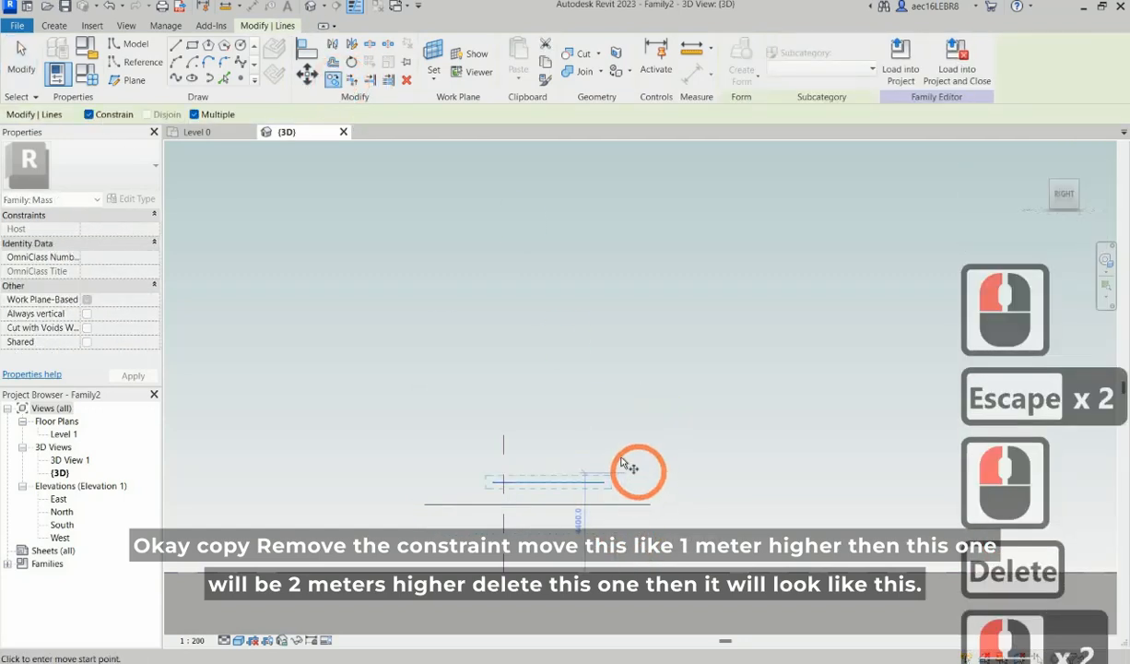
pyautogui.click(88, 114)
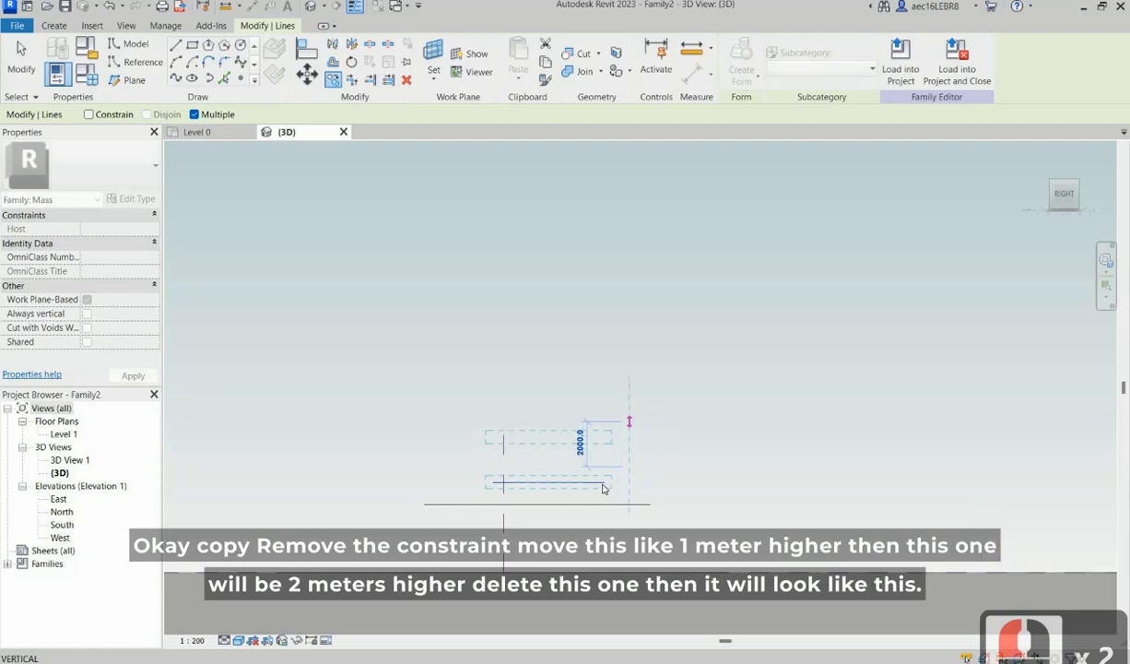
pyautogui.click(630, 416)
pyautogui.click(606, 487)
pyautogui.press('Escape')
pyautogui.press('Escape')
pyautogui.click(670, 489)
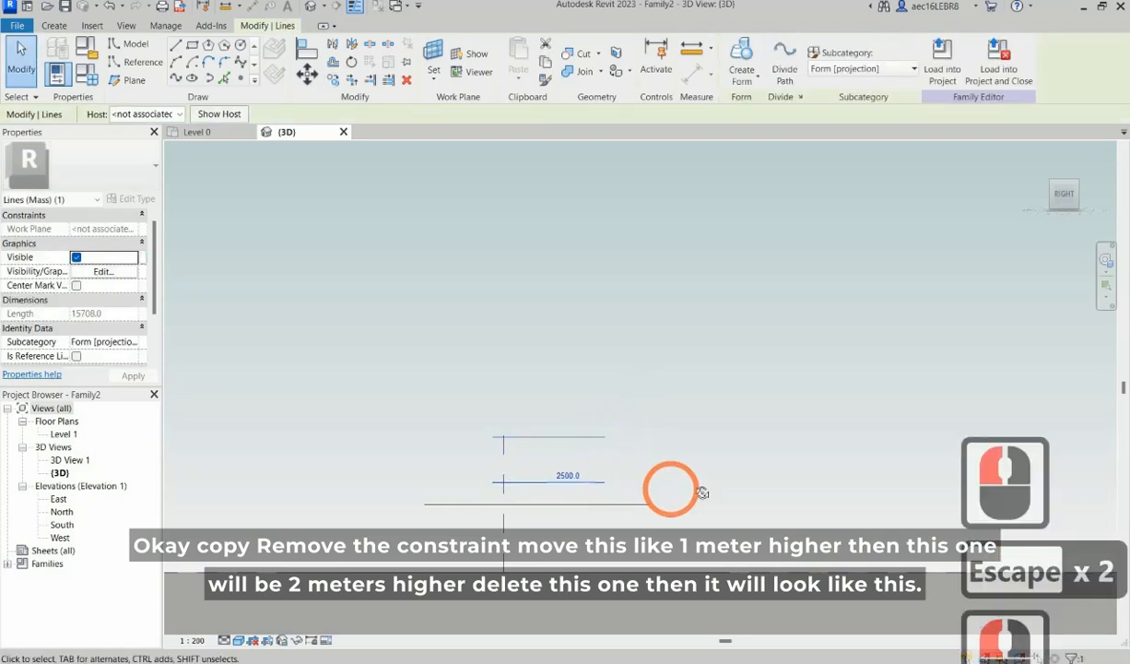
pyautogui.press('Delete')
# Step: Create a solid form from the three circles at different heights and inspect its shape in 3D
pyautogui.scroll(-4, 648, 379)
pyautogui.keyDown('shift'); pyautogui.moveTo(648, 379); pyautogui.dragTo(684, 392, button='middle'); pyautogui.keyUp('shift')
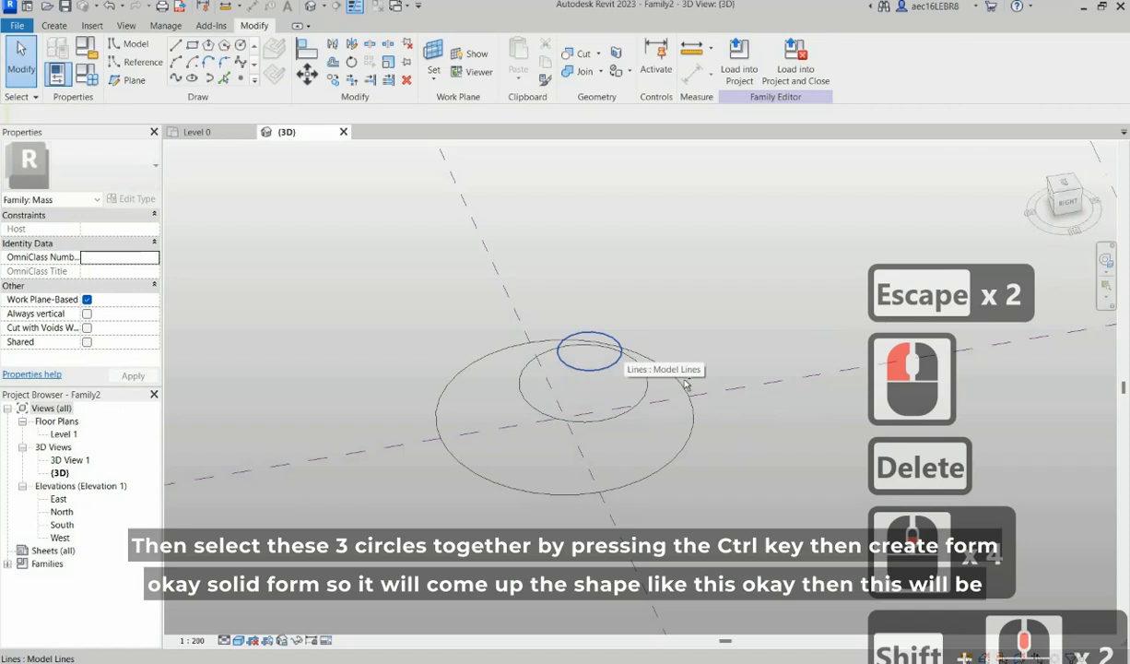
pyautogui.click(651, 373)
pyautogui.keyDown('ctrl'); pyautogui.click(681, 379); pyautogui.keyUp('ctrl')
pyautogui.keyDown('ctrl'); pyautogui.click(690, 371); pyautogui.keyUp('ctrl')
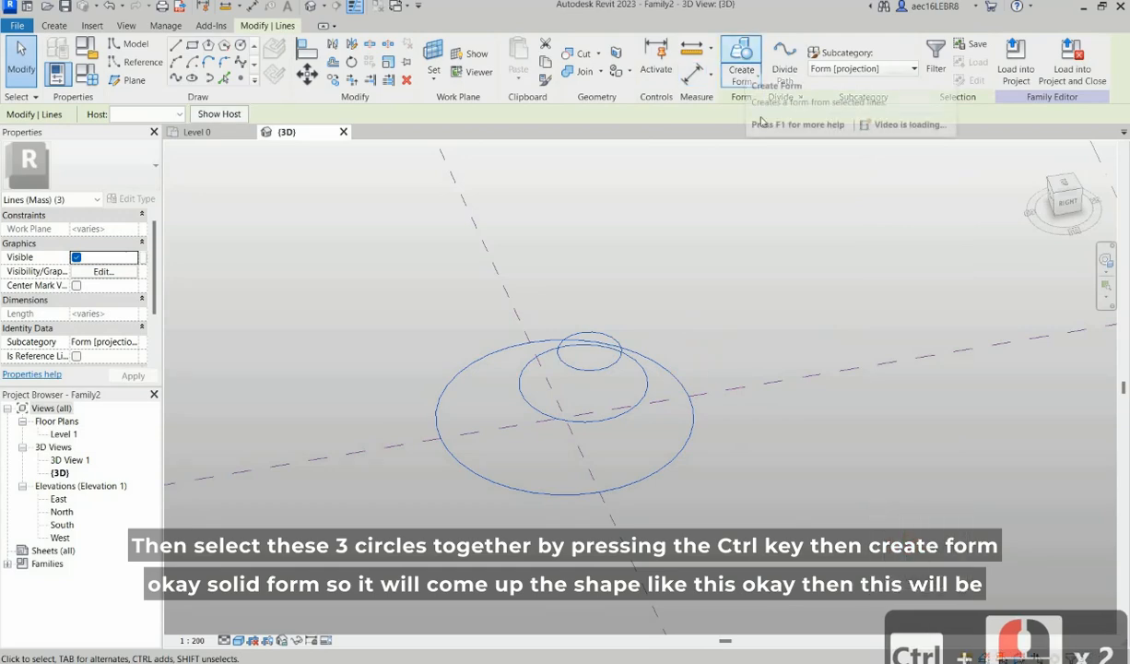
pyautogui.click(742, 74)
pyautogui.click(764, 103)
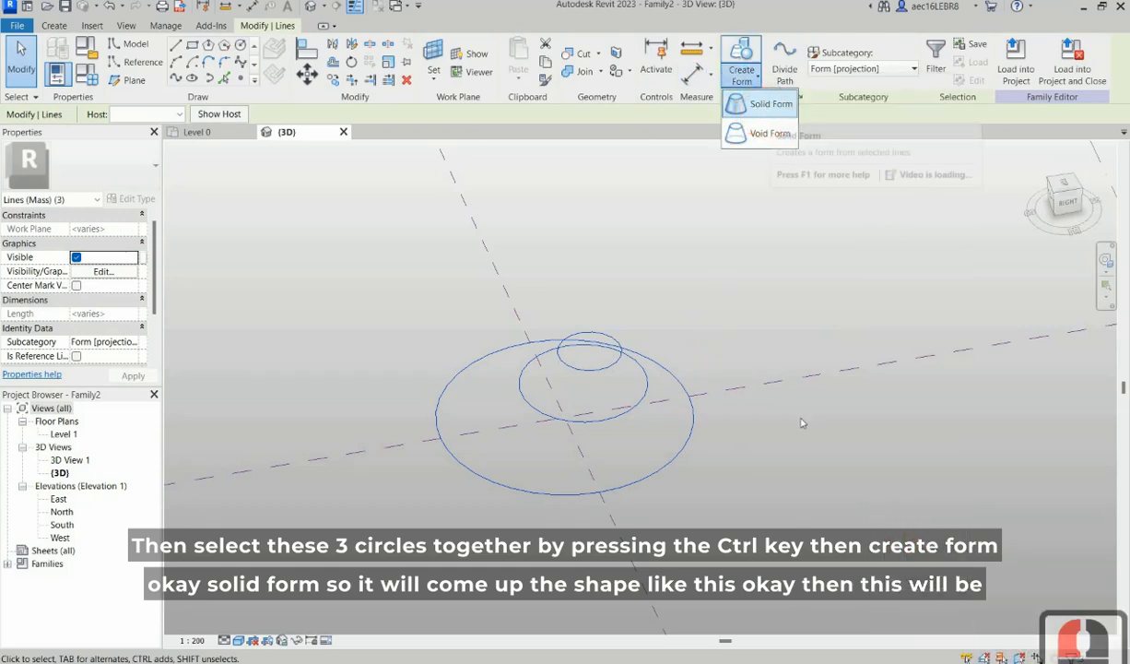
pyautogui.click(901, 242)
pyautogui.scroll(-2, 850, 349)
pyautogui.keyDown('shift'); pyautogui.moveTo(636, 403); pyautogui.dragTo(635, 402, button='middle'); pyautogui.keyUp('shift')
pyautogui.scroll(4, 635, 402)
pyautogui.click(446, 337)
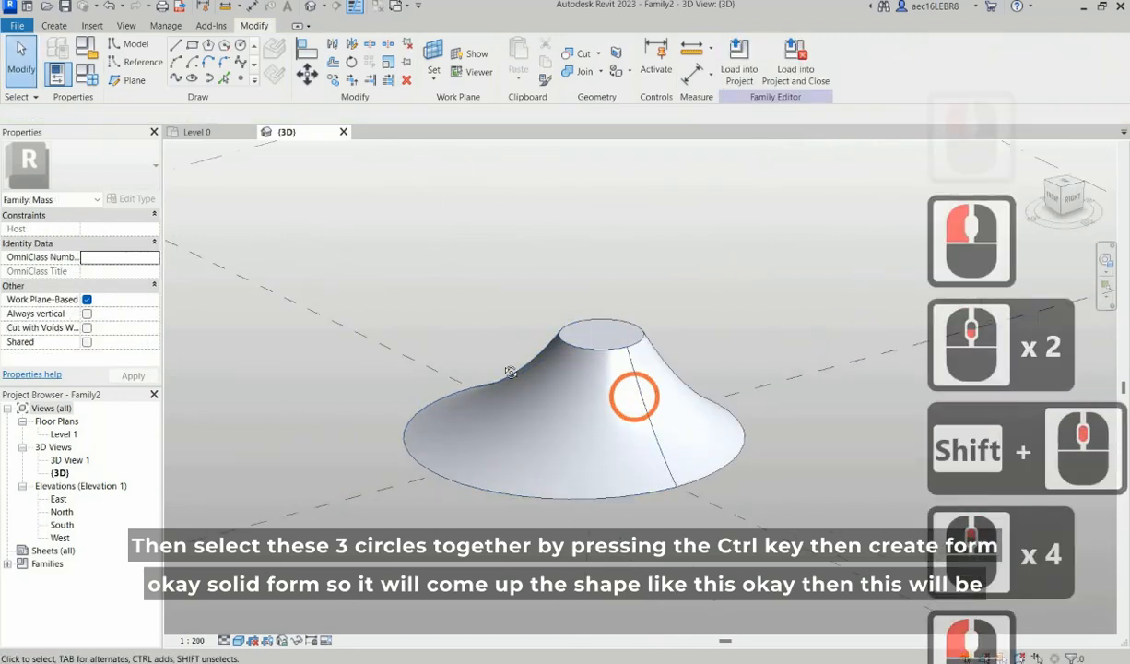
pyautogui.scroll(-4, 552, 350)
pyautogui.moveTo(553, 351)
pyautogui.keyDown('shift'); pyautogui.mouseDown(button='middle')
pyautogui.moveTo(636, 348)
pyautogui.moveTo(605, 379)
pyautogui.moveTo(553, 363)
pyautogui.mouseUp(button='middle'); pyautogui.keyUp('shift')
pyautogui.click(595, 392)
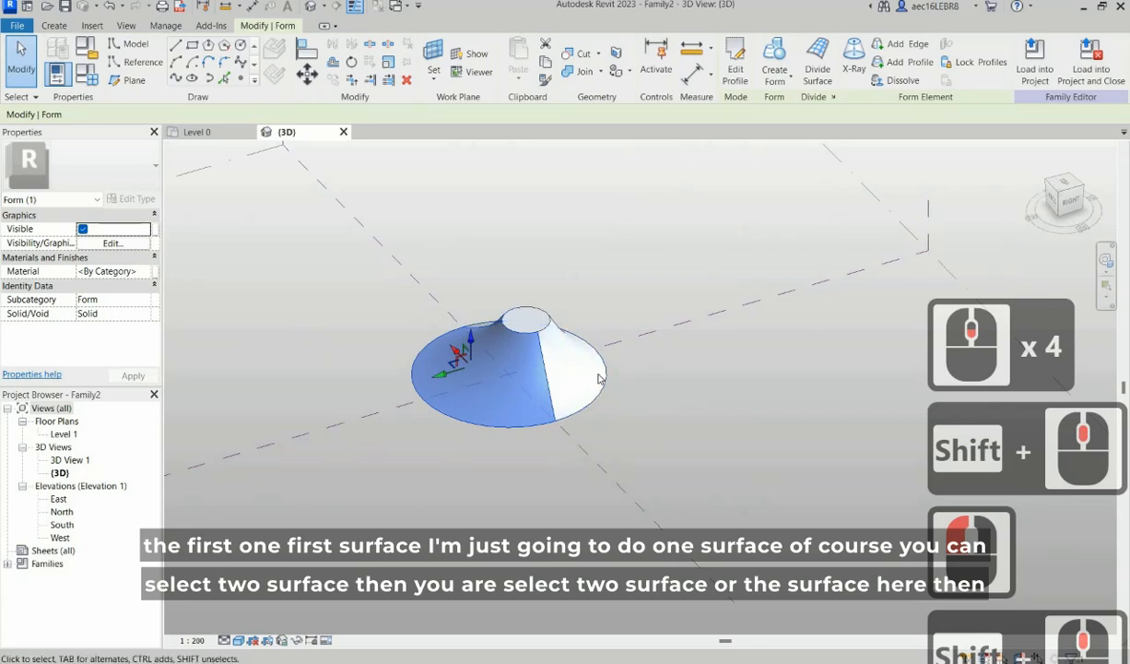
pyautogui.keyDown('ctrl'); pyautogui.click(556, 339); pyautogui.keyUp('ctrl')
pyautogui.keyDown('shift'); pyautogui.click(530, 388); pyautogui.keyUp('shift')
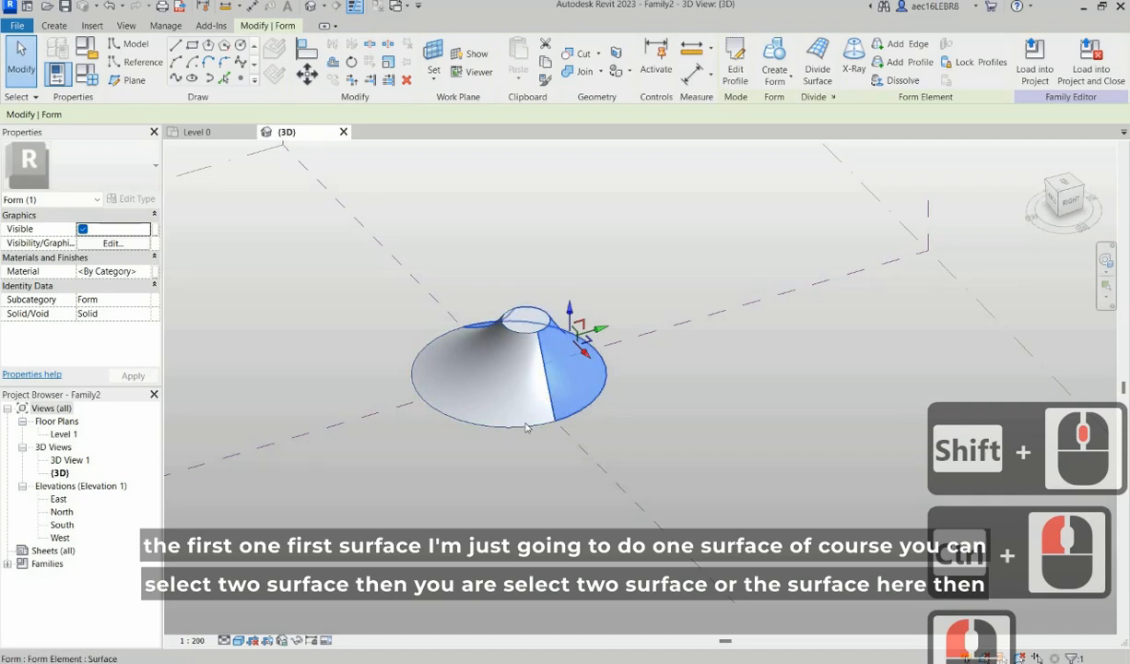
pyautogui.click(373, 281)
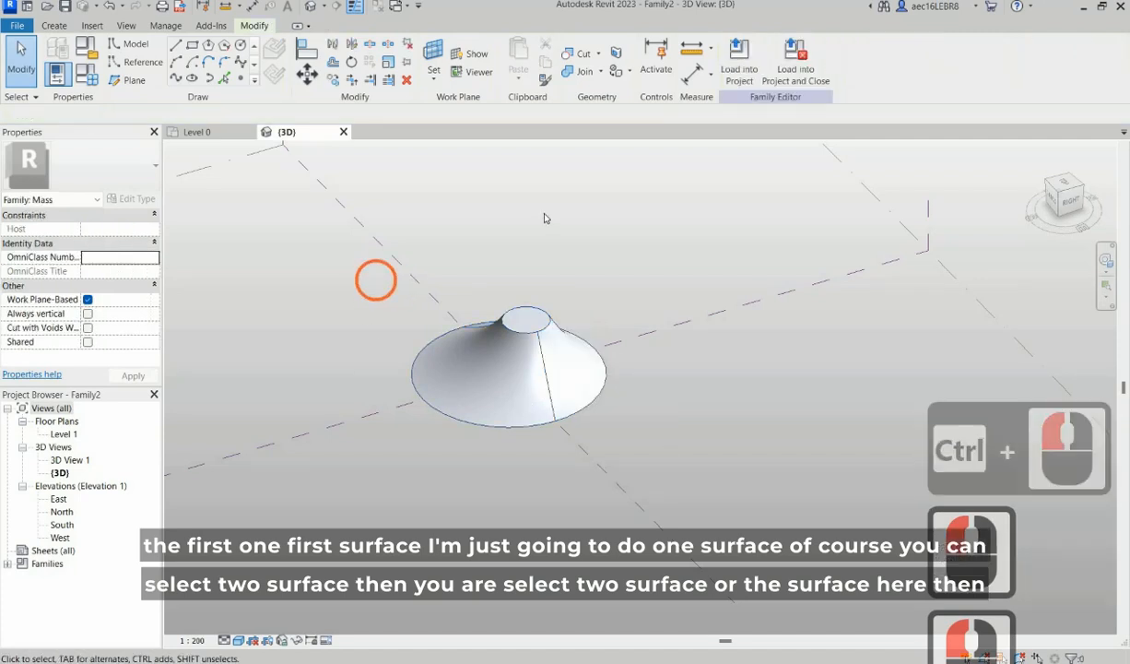
# Step: Divide all surfaces of the conical form into UV grids and inspect the grid alignment along the side seam
pyautogui.moveTo(358, 274); pyautogui.dragTo(656, 470)
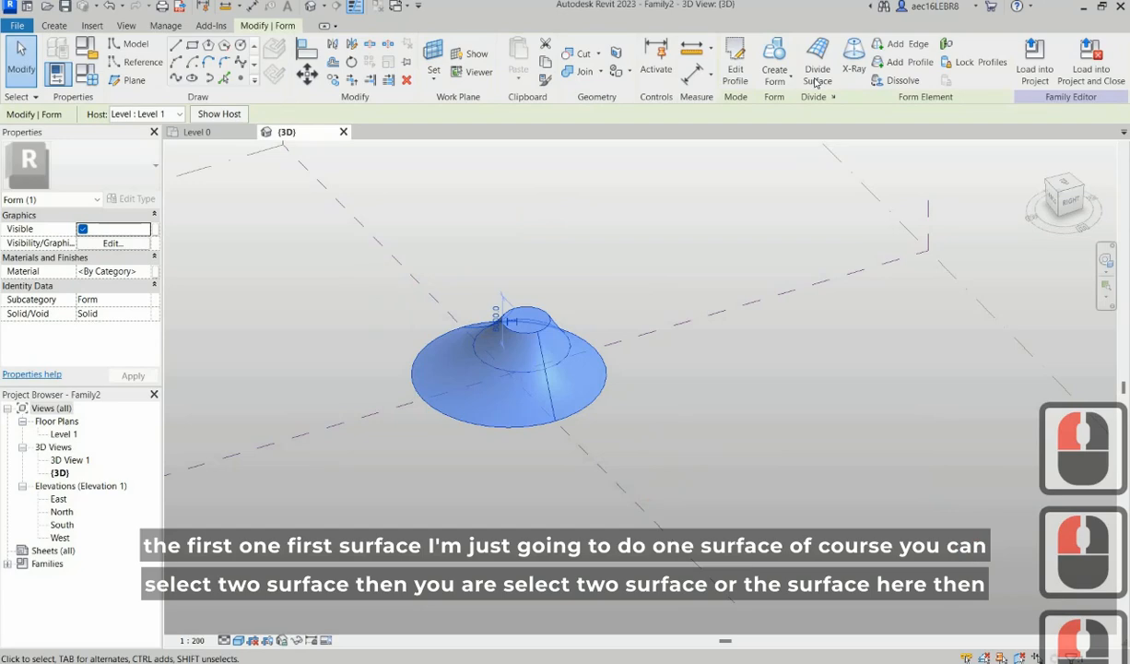
pyautogui.click(817, 78)
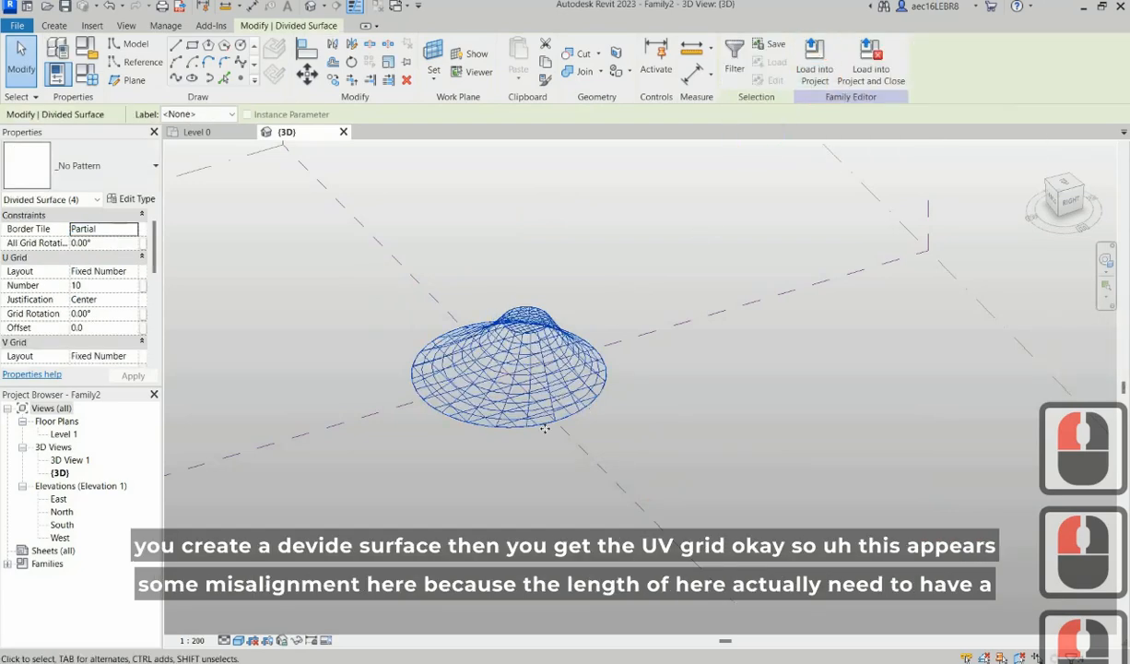
pyautogui.scroll(4, 554, 428)
pyautogui.keyDown('shift'); pyautogui.moveTo(553, 434); pyautogui.dragTo(461, 411, button='middle'); pyautogui.keyUp('shift')
pyautogui.press('Escape')
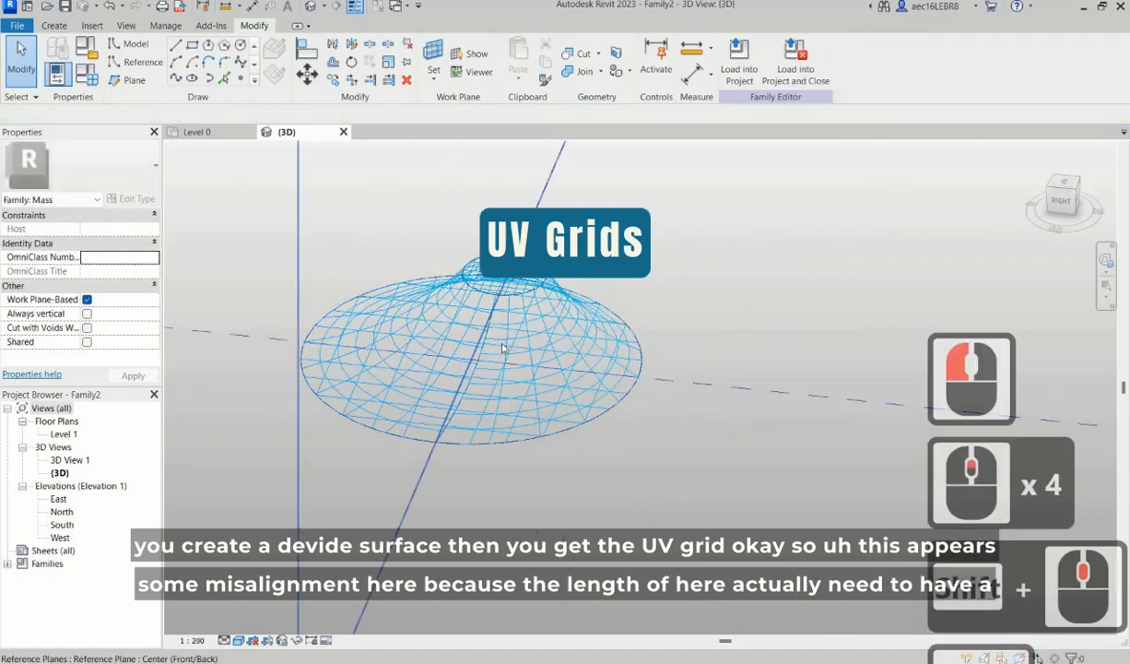
pyautogui.scroll(3, 502, 347)
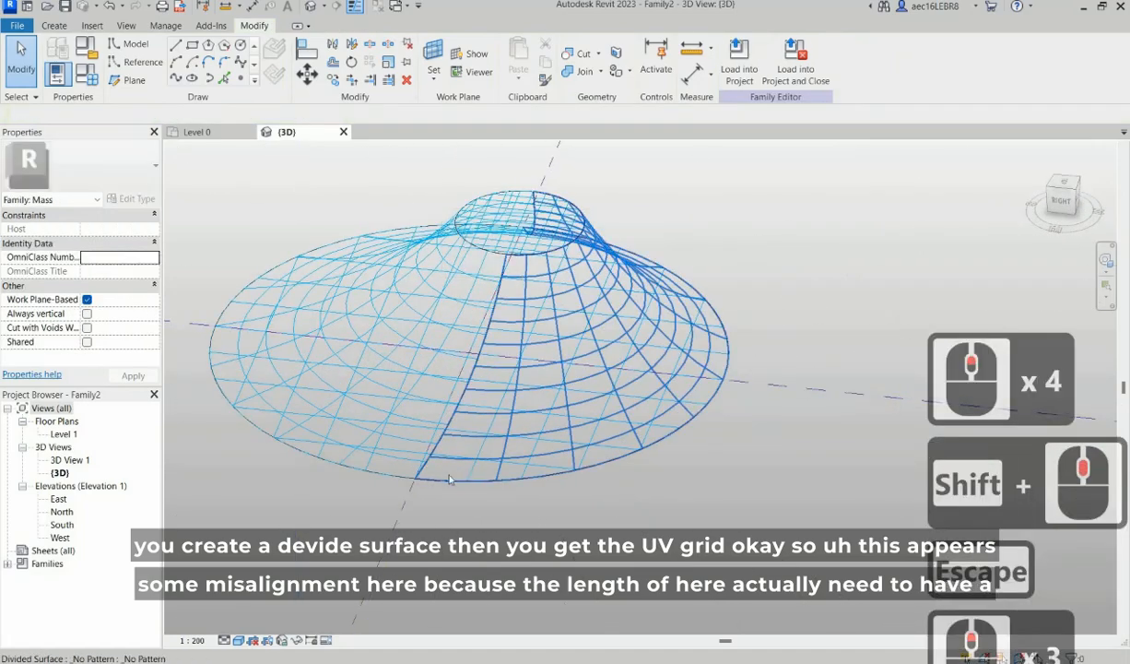
# Step: Set the U Grid number to 9 on the divided surface covering the right half of the form's side
pyautogui.click(510, 328)
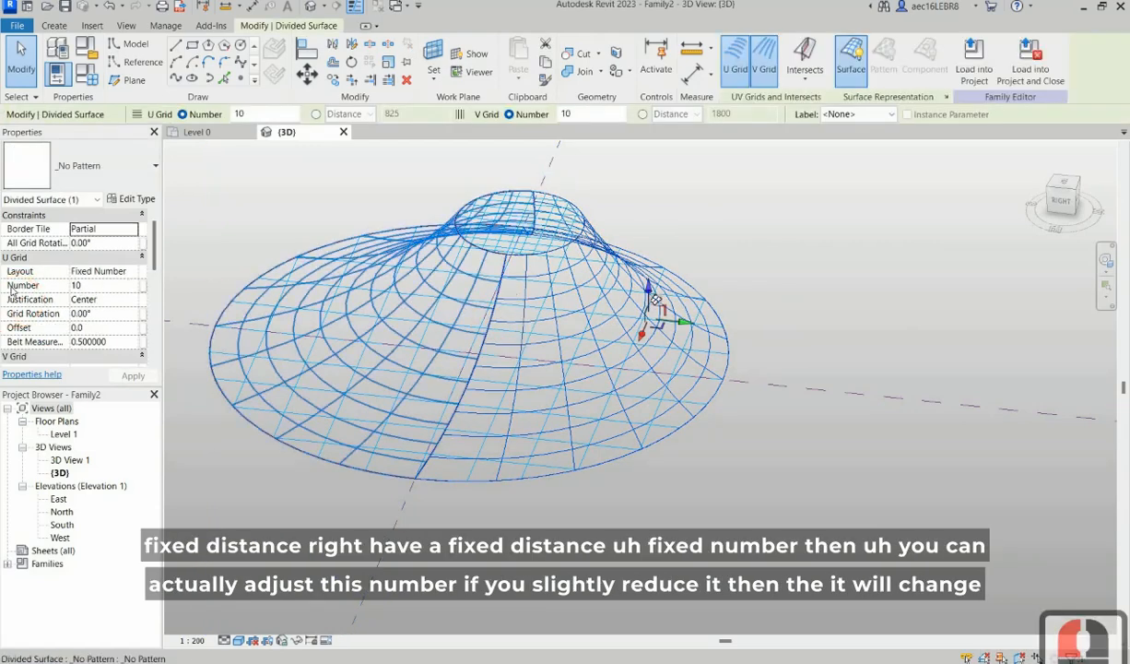
pyautogui.click(121, 286)
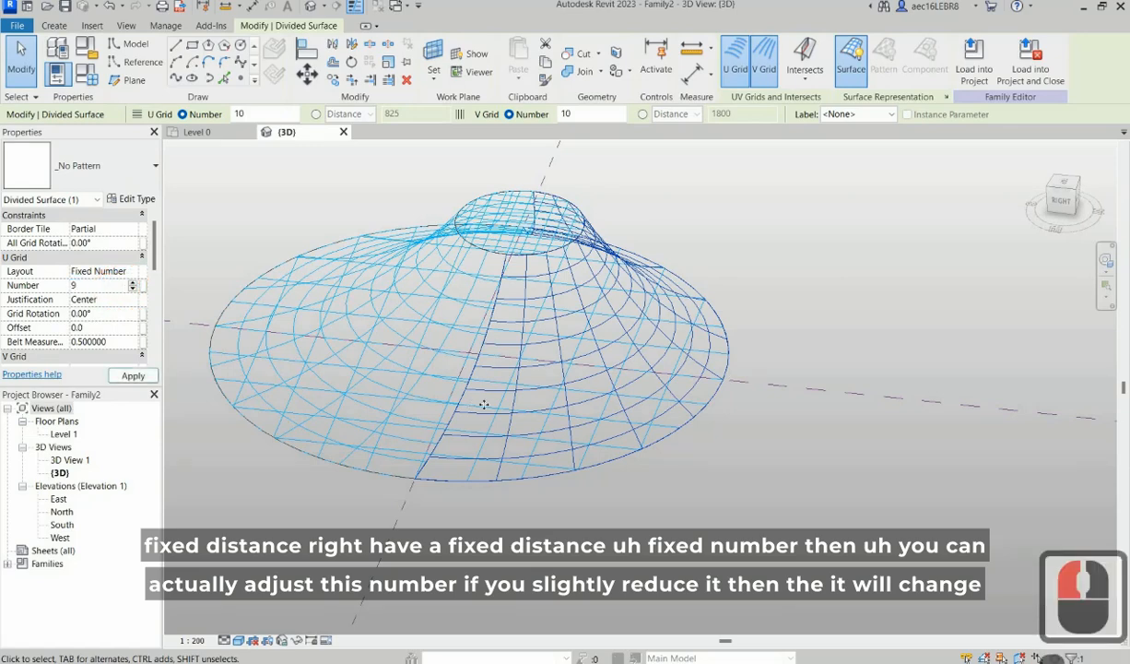
pyautogui.write('9')
pyautogui.press('Return')
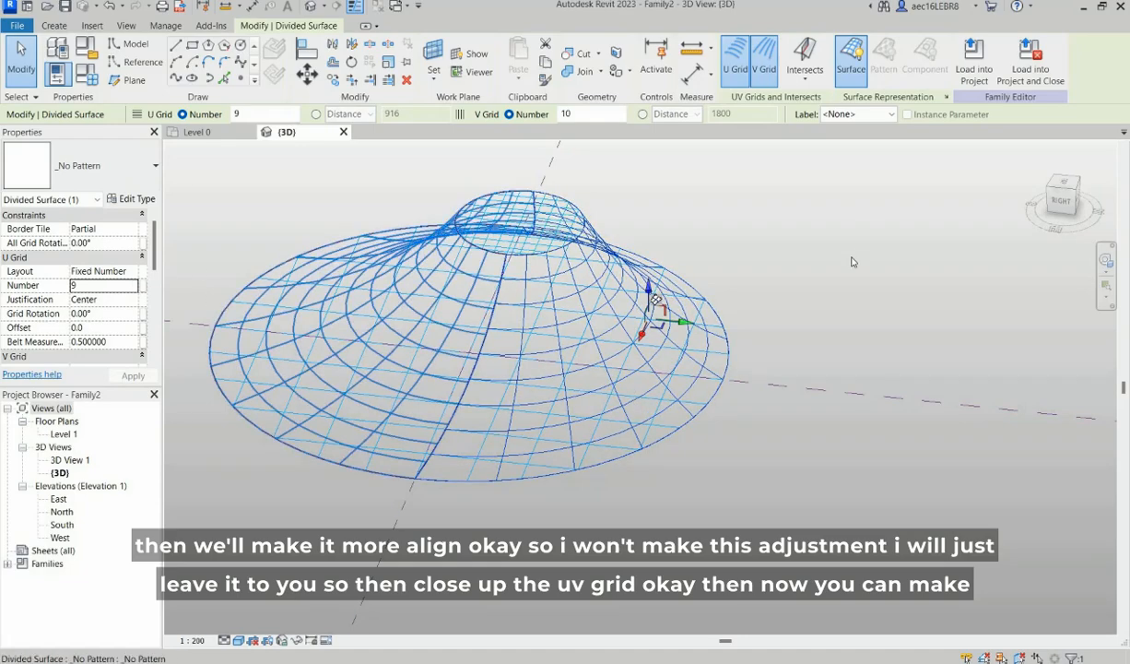
# Step: Turn off the U and V grids on both halves of the conical form's side surface
pyautogui.keyDown('shift'); pyautogui.moveTo(631, 389); pyautogui.dragTo(627, 383, button='middle'); pyautogui.keyUp('shift')
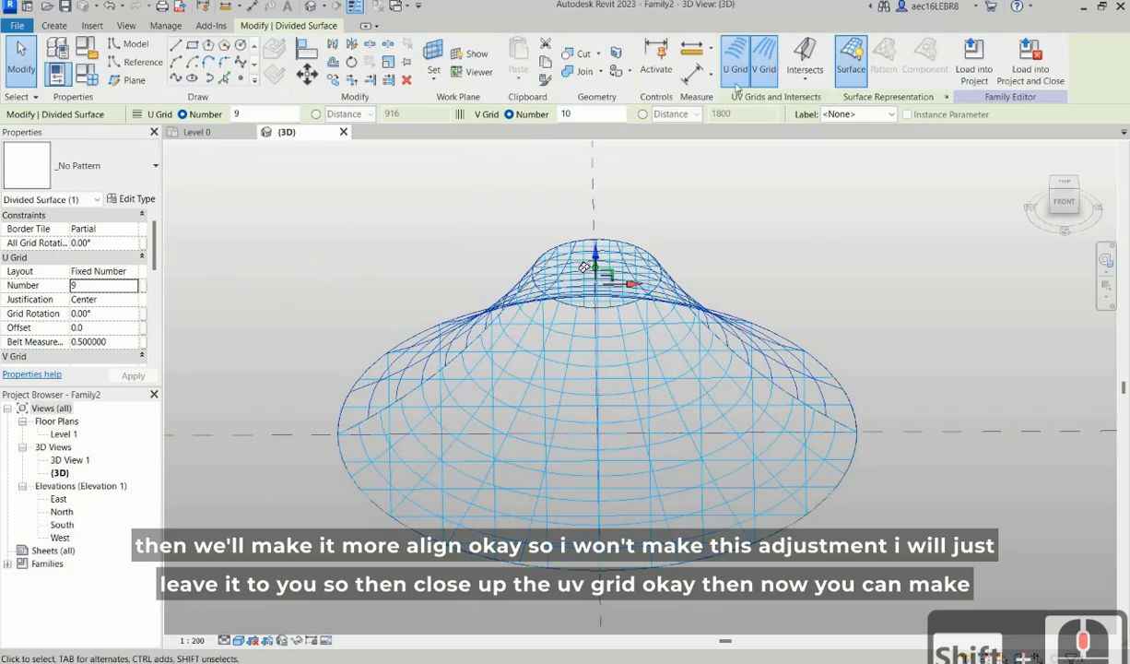
pyautogui.click(734, 65)
pyautogui.click(766, 66)
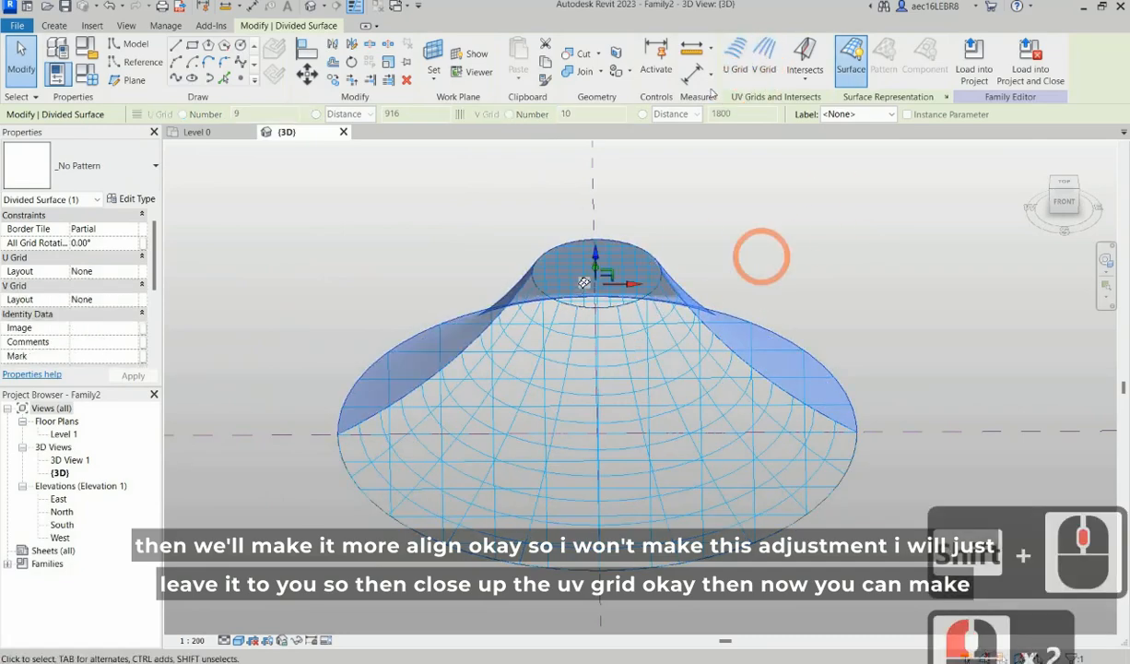
pyautogui.click(860, 242)
pyautogui.click(658, 305)
pyautogui.click(728, 79)
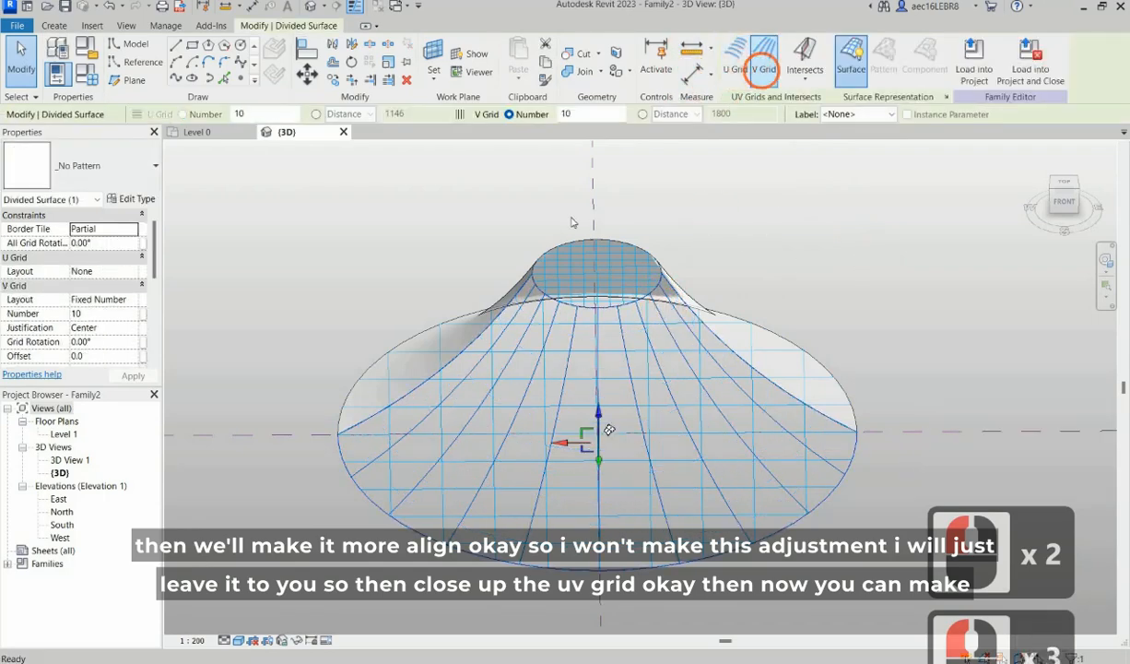
pyautogui.click(761, 70)
pyautogui.click(706, 236)
pyautogui.scroll(-2, 571, 216)
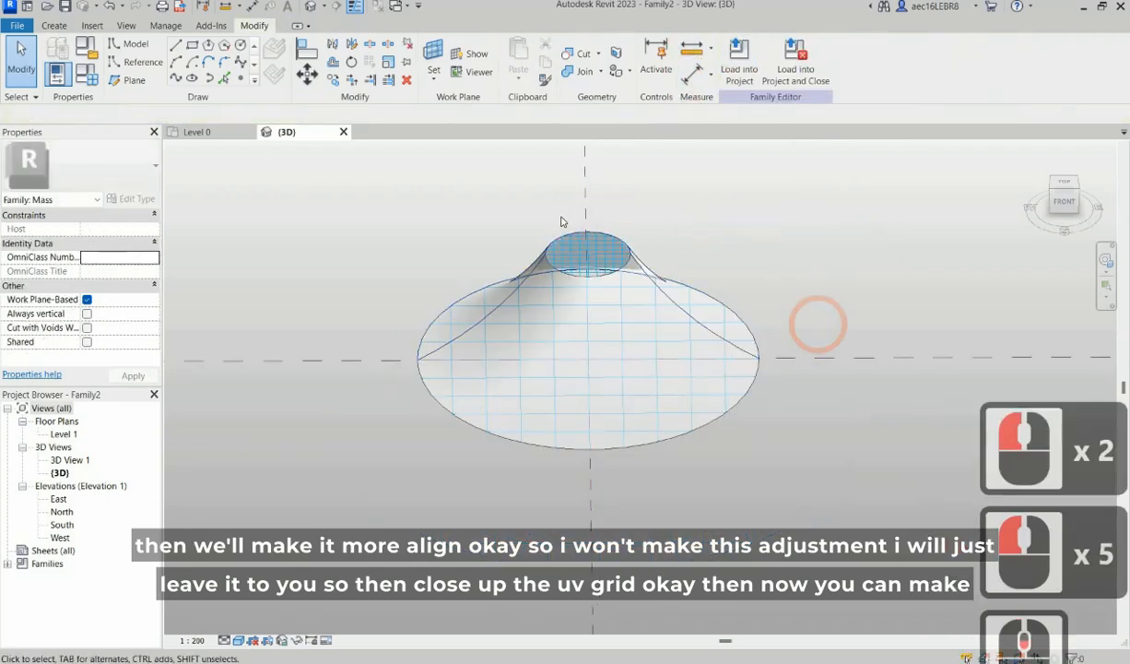
# Step: Delete the divided surfaces from the form's top and bottom circular faces
pyautogui.keyDown('shift'); pyautogui.moveTo(561, 216); pyautogui.dragTo(678, 300, button='middle'); pyautogui.keyUp('shift')
pyautogui.click(528, 214)
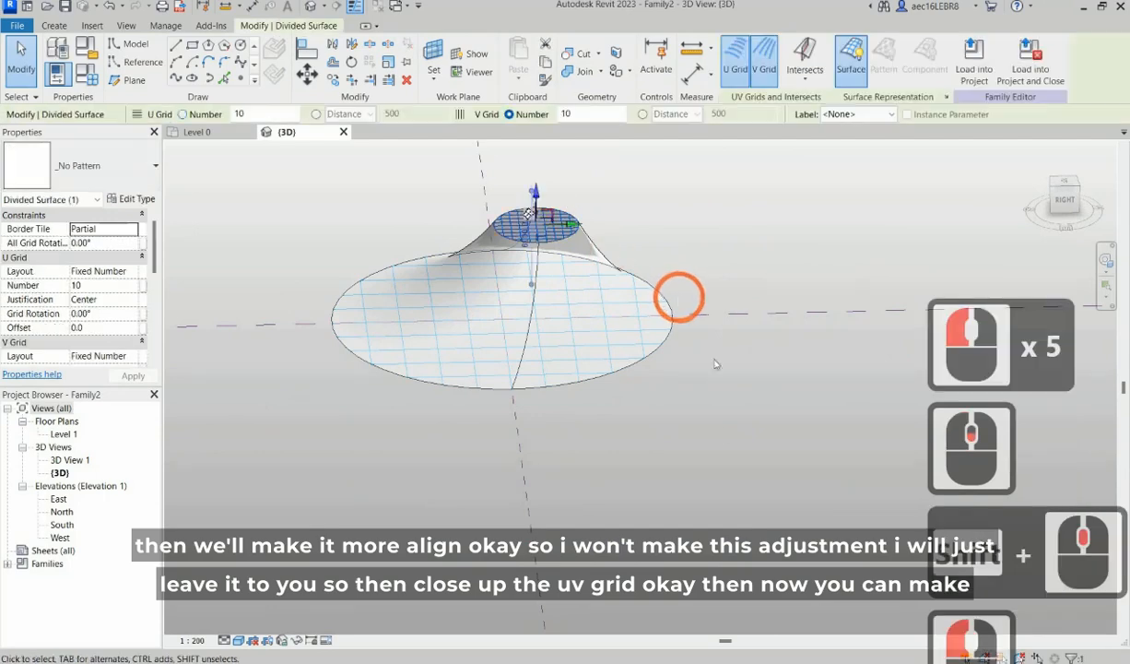
pyautogui.click(620, 404)
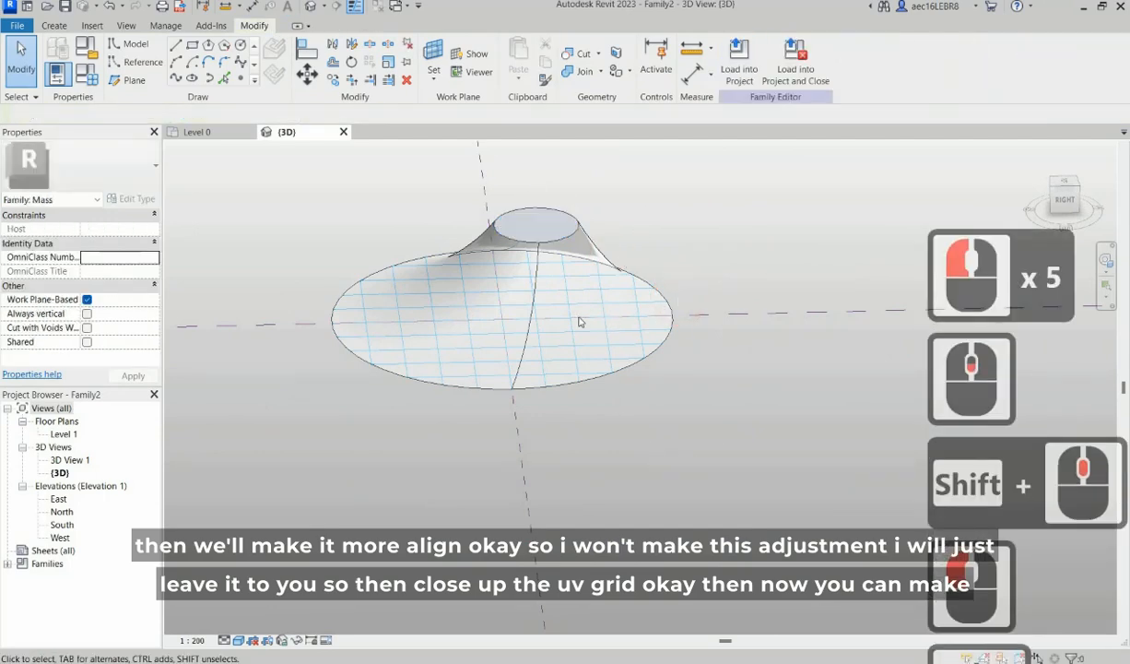
pyautogui.moveTo(579, 322)
pyautogui.keyDown('shift'); pyautogui.mouseDown(button='middle')
pyautogui.moveTo(608, 394)
pyautogui.moveTo(599, 313)
pyautogui.mouseUp(button='middle'); pyautogui.keyUp('shift')
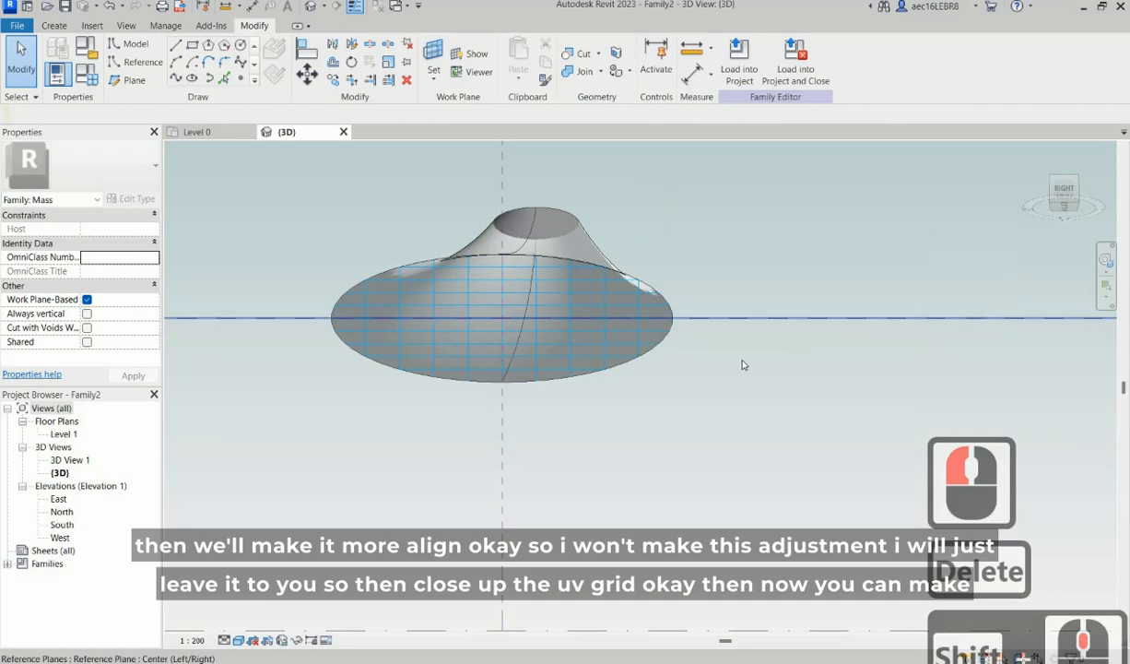
pyautogui.click(593, 332)
pyautogui.click(740, 358)
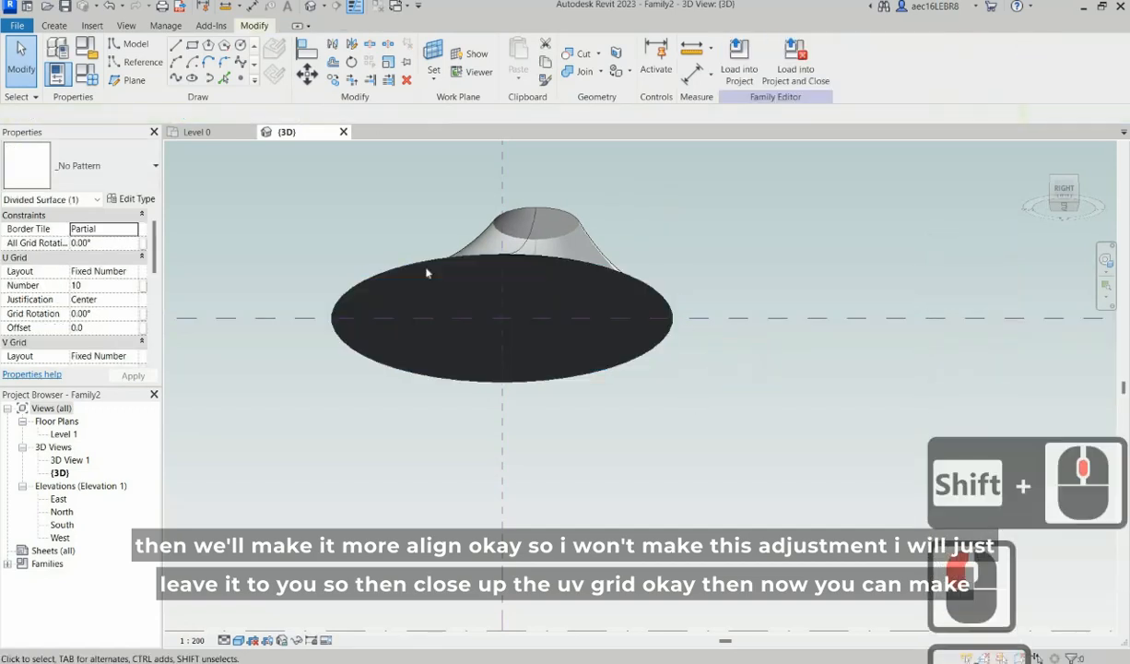
pyautogui.scroll(-2, 427, 269)
pyautogui.keyDown('shift'); pyautogui.moveTo(696, 326); pyautogui.dragTo(842, 376, button='middle'); pyautogui.keyUp('shift')
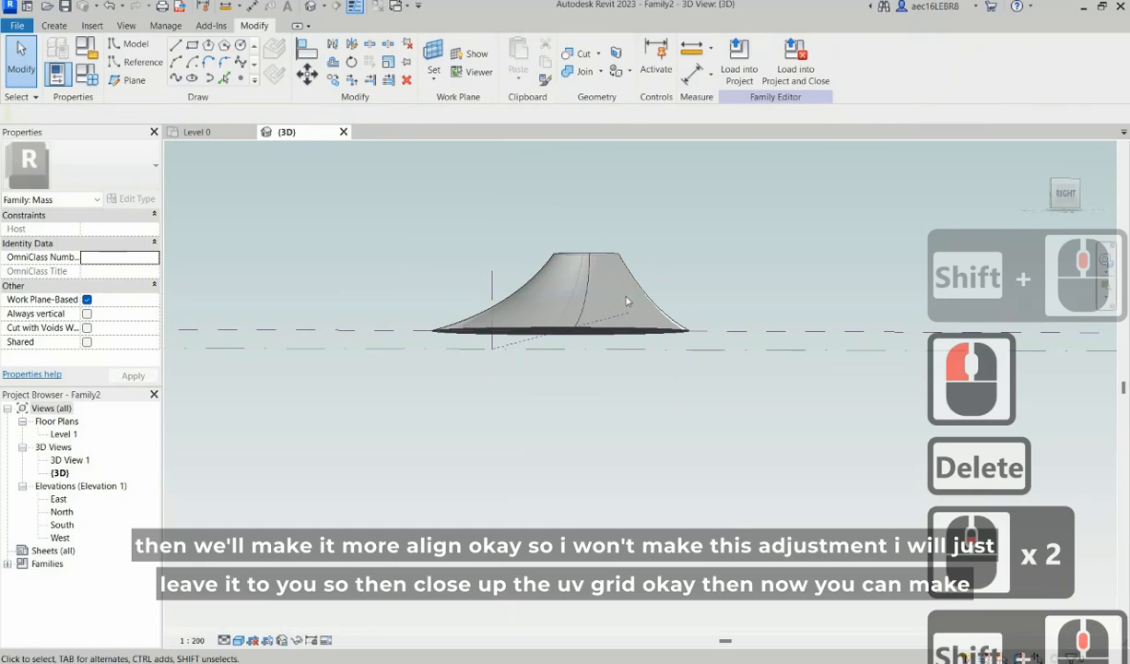
pyautogui.keyDown('shift'); pyautogui.moveTo(630, 297); pyautogui.dragTo(644, 279, button='middle'); pyautogui.keyUp('shift')
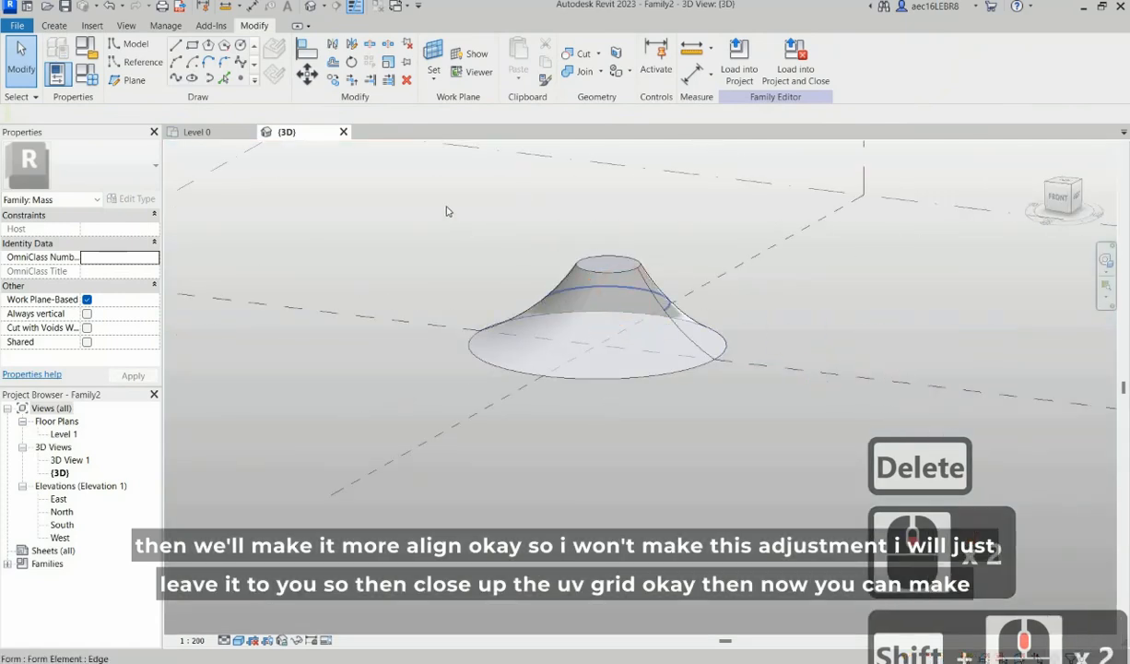
# Step: Copy the whole conical form 1000 mm straight up in the front view
pyautogui.scroll(-1, 677, 405)
pyautogui.moveTo(708, 412); pyautogui.dragTo(750, 411)
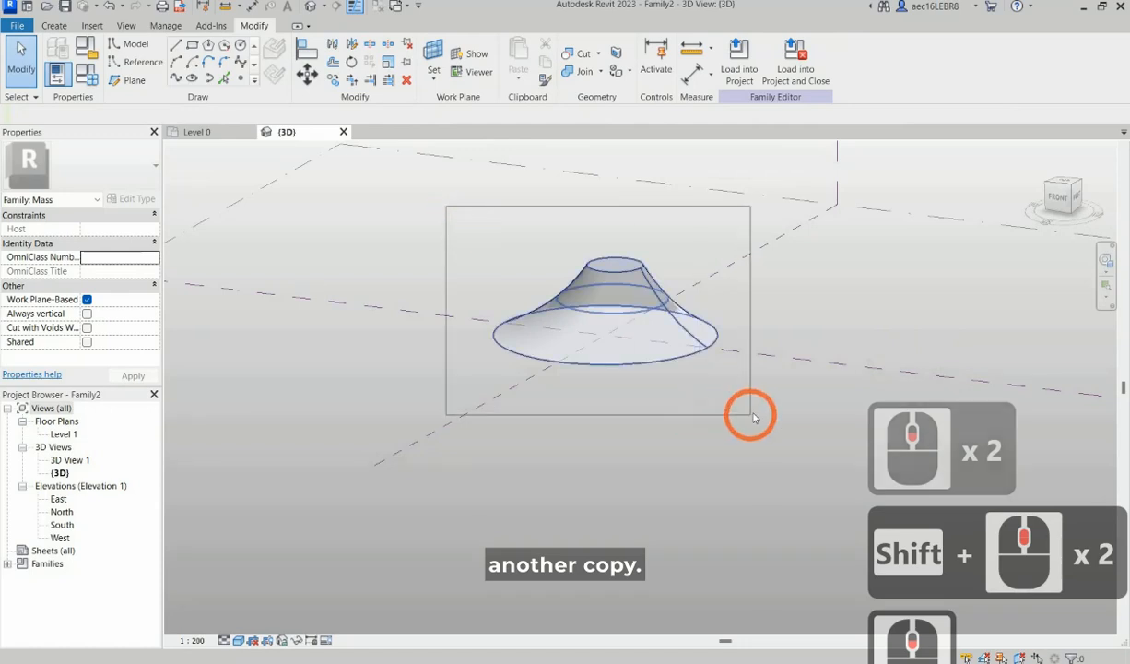
pyautogui.scroll(3, 663, 241)
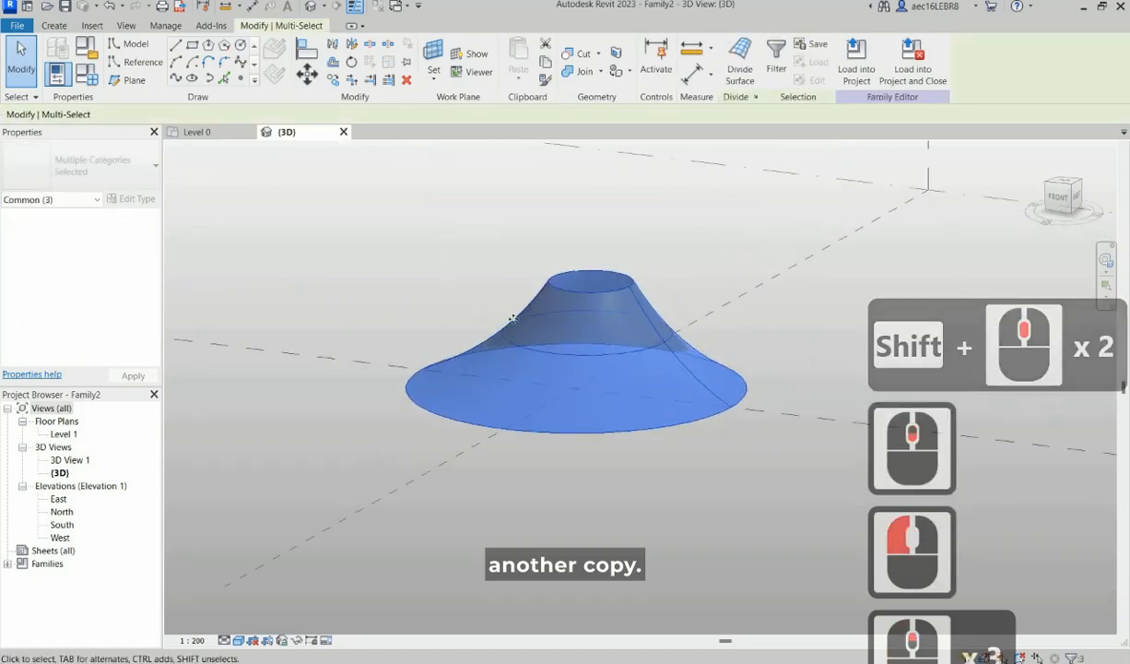
pyautogui.click(1058, 205)
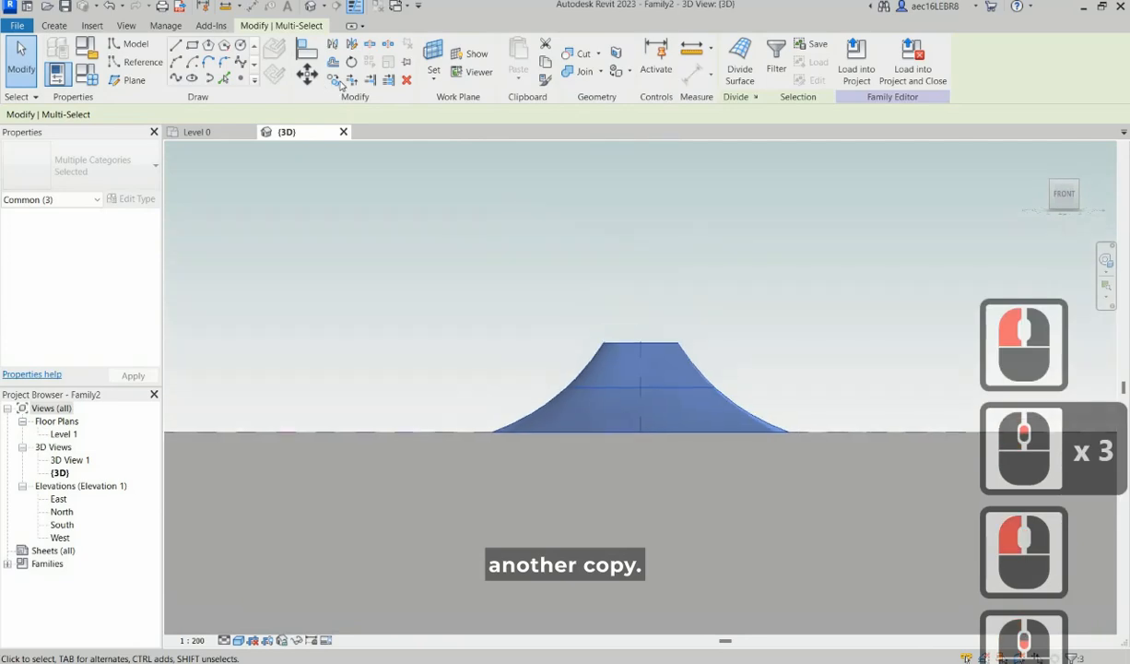
pyautogui.scroll(4, 757, 378)
pyautogui.click(334, 80)
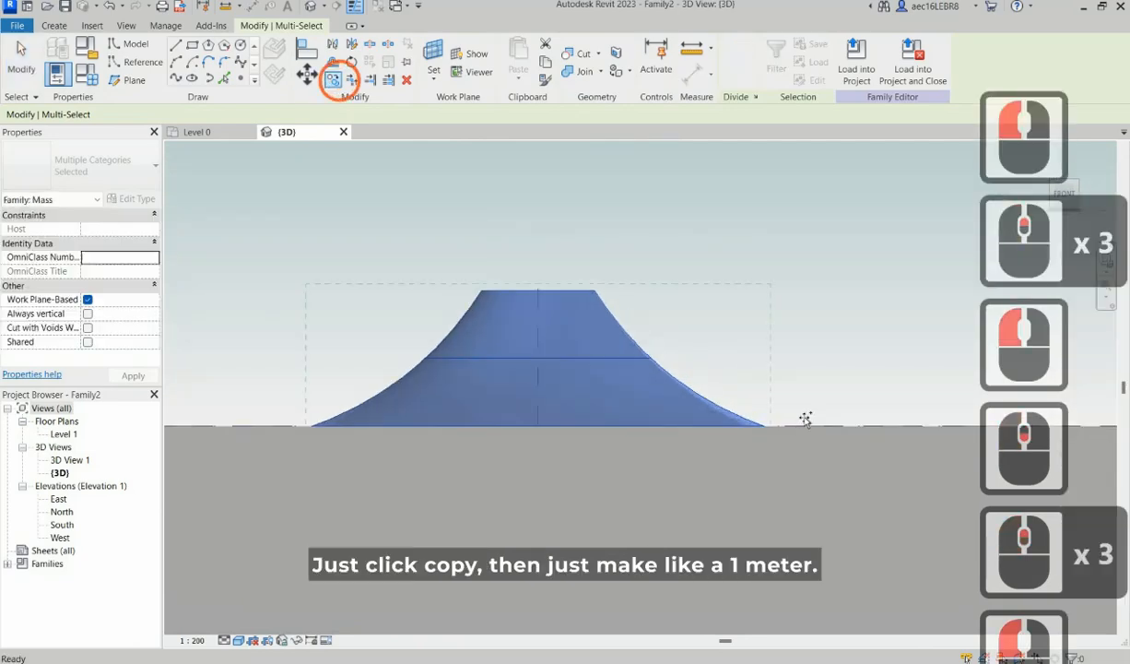
pyautogui.click(801, 425)
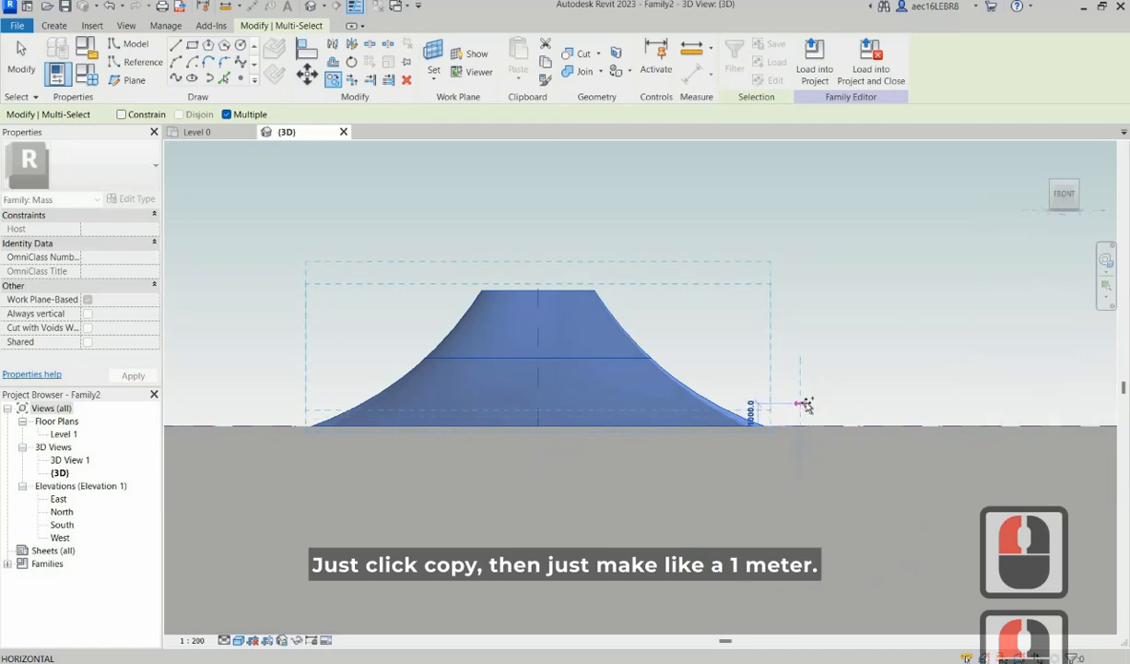
pyautogui.click(800, 403)
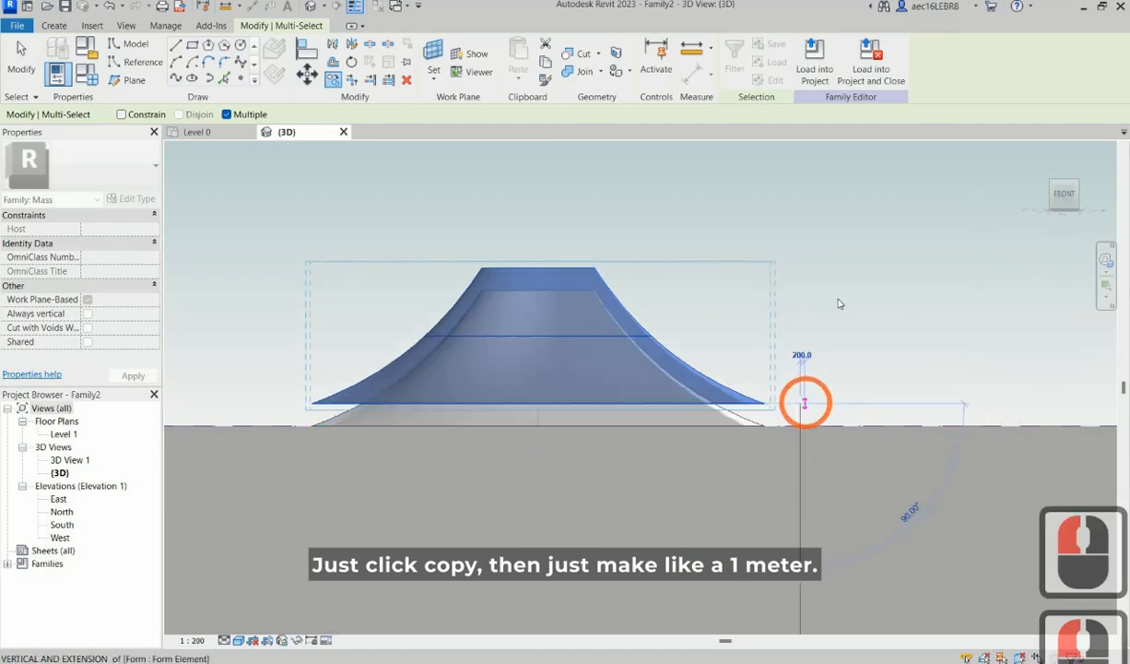
pyautogui.press('Escape')
pyautogui.press('Escape')
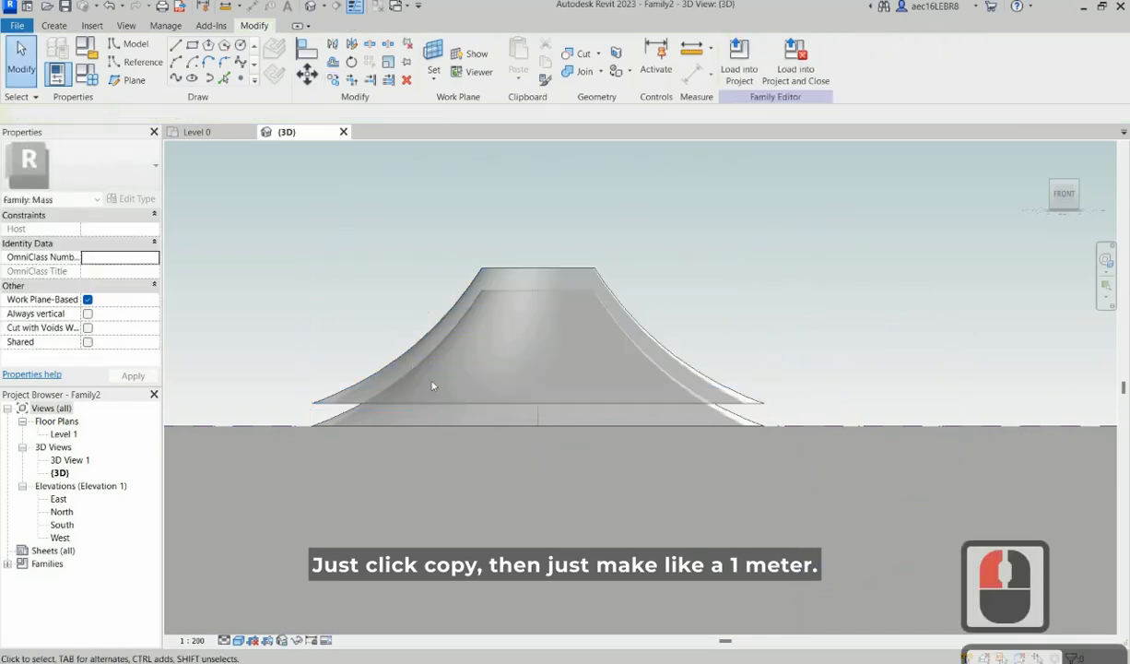
# Step: Turn on only the V Grid for the front half of the upper form's side surface
pyautogui.scroll(-2, 728, 300)
pyautogui.keyDown('shift'); pyautogui.moveTo(748, 272); pyautogui.dragTo(651, 346, button='middle'); pyautogui.keyUp('shift')
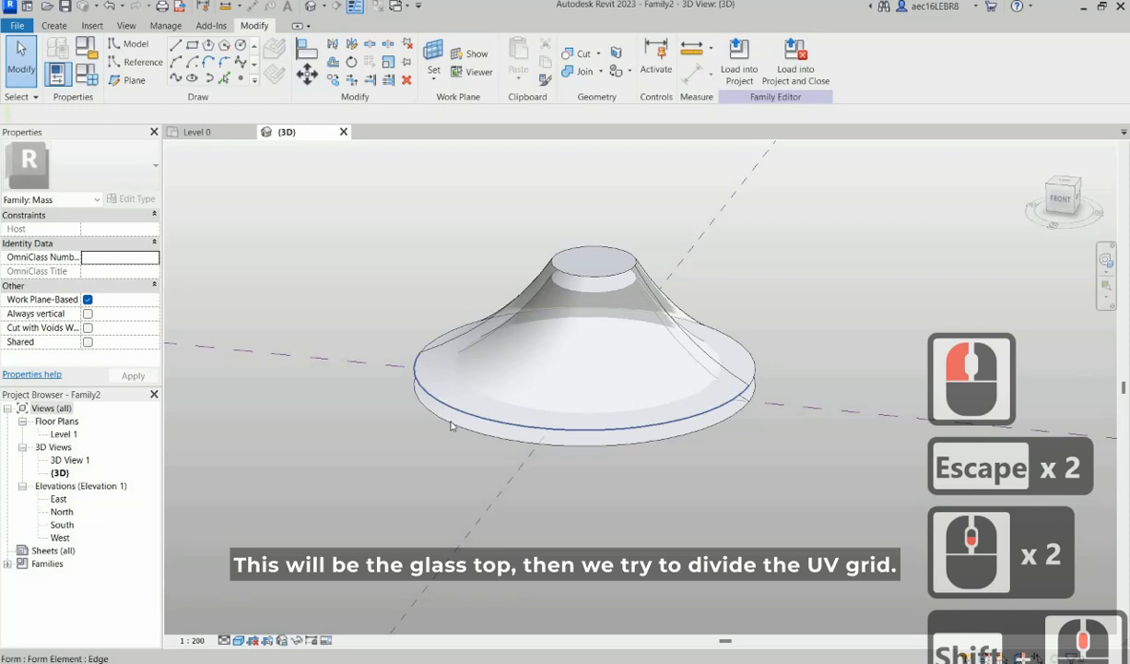
pyautogui.scroll(3, 451, 425)
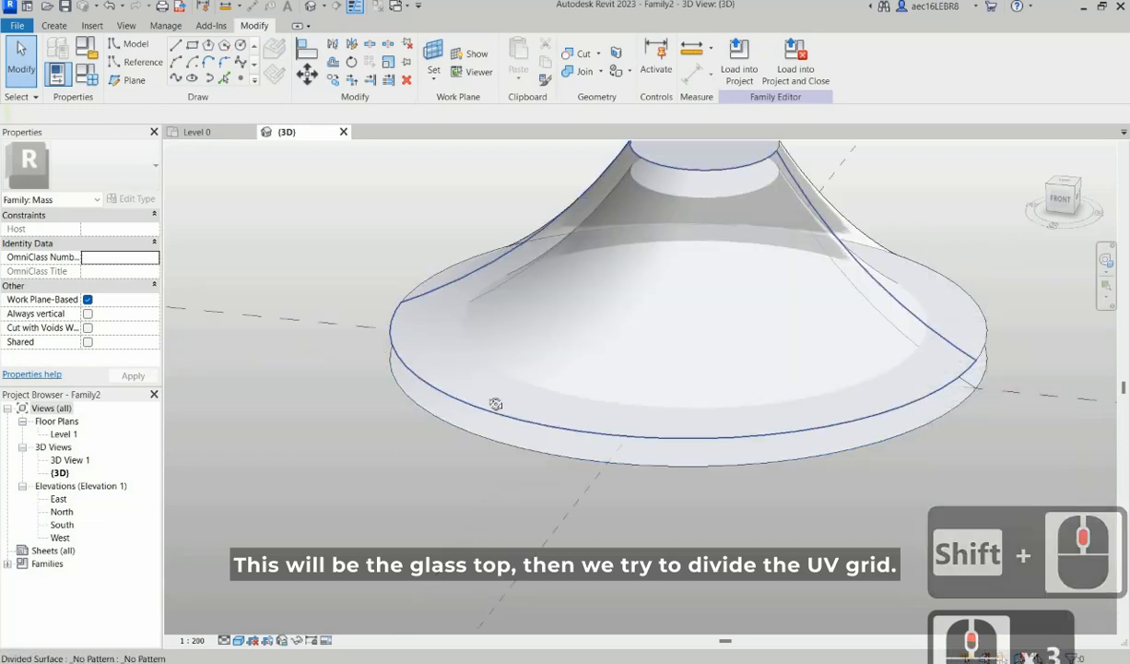
pyautogui.click(381, 347)
pyautogui.scroll(-3, 560, 313)
pyautogui.keyDown('shift'); pyautogui.moveTo(559, 313); pyautogui.dragTo(572, 311, button='middle'); pyautogui.keyUp('shift')
pyautogui.click(735, 57)
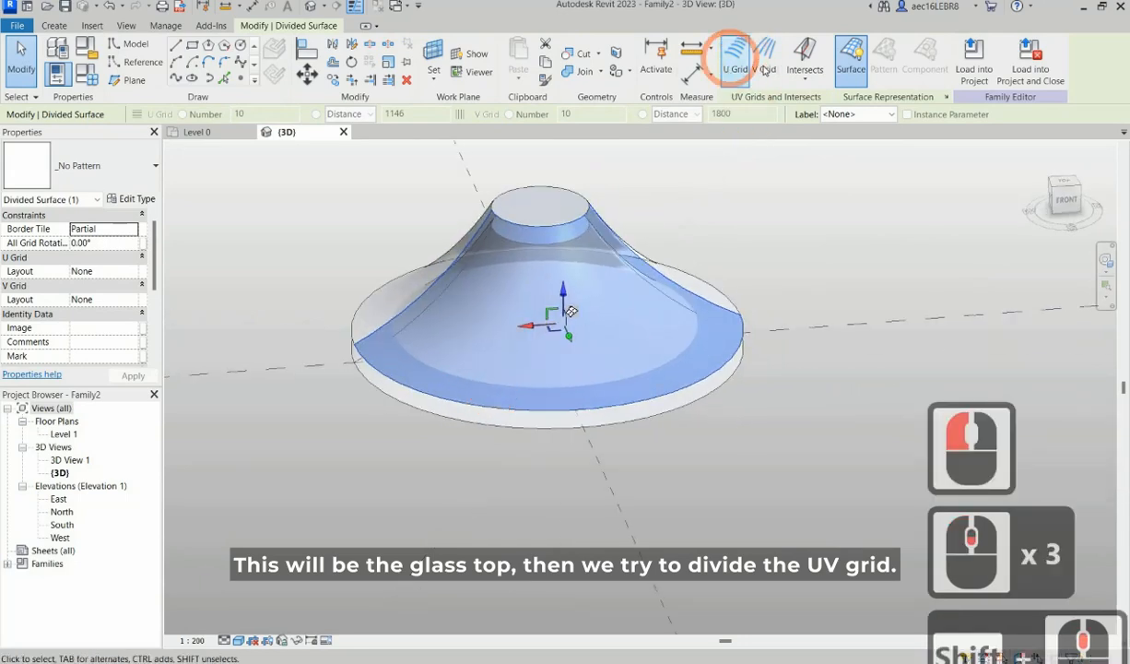
pyautogui.click(764, 57)
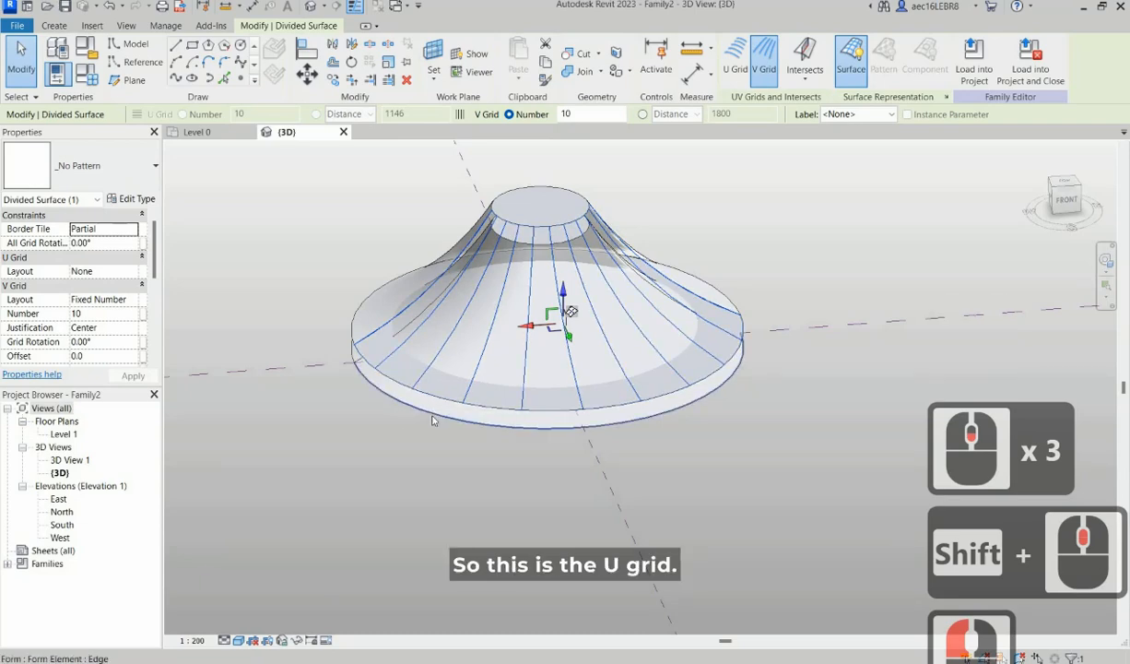
pyautogui.moveTo(433, 421)
pyautogui.keyDown('shift'); pyautogui.mouseDown(button='middle')
pyautogui.moveTo(391, 391)
pyautogui.moveTo(434, 404)
pyautogui.mouseUp(button='middle'); pyautogui.keyUp('shift')
pyautogui.click(432, 416)
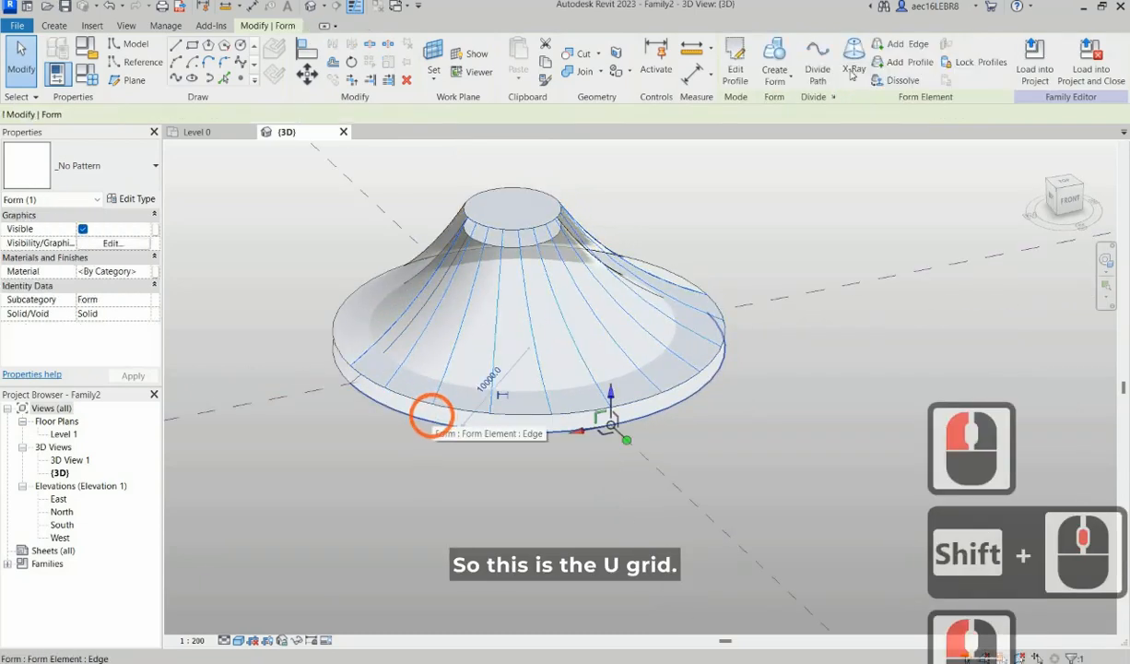
pyautogui.click(513, 431)
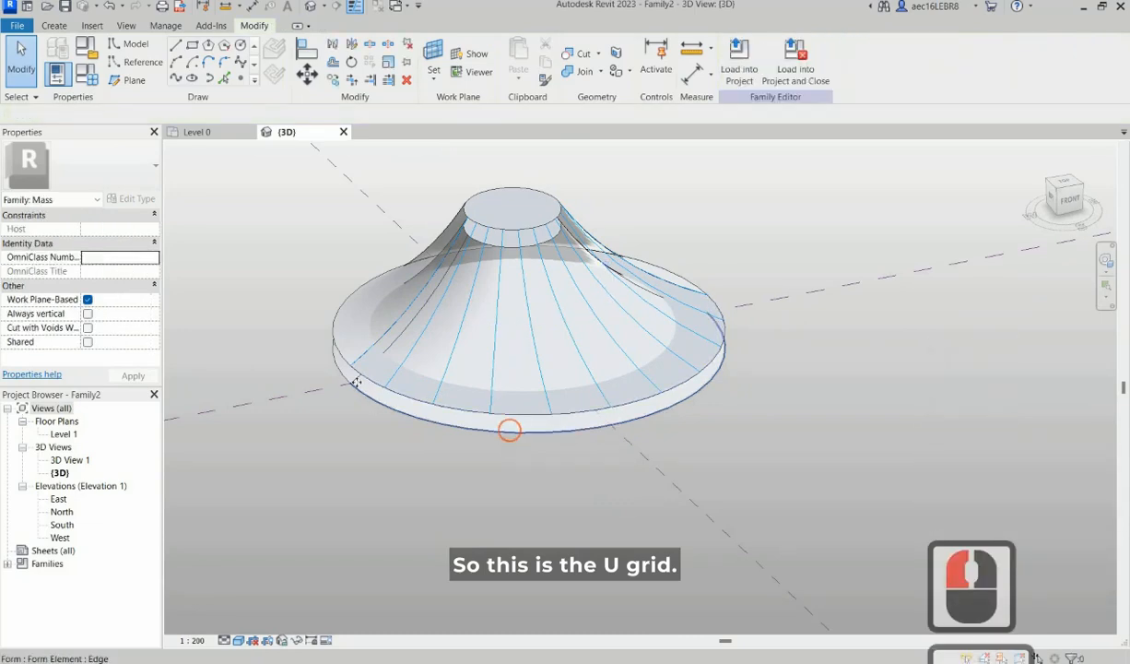
pyautogui.press('Escape')
pyautogui.click(424, 411)
pyautogui.press('Escape')
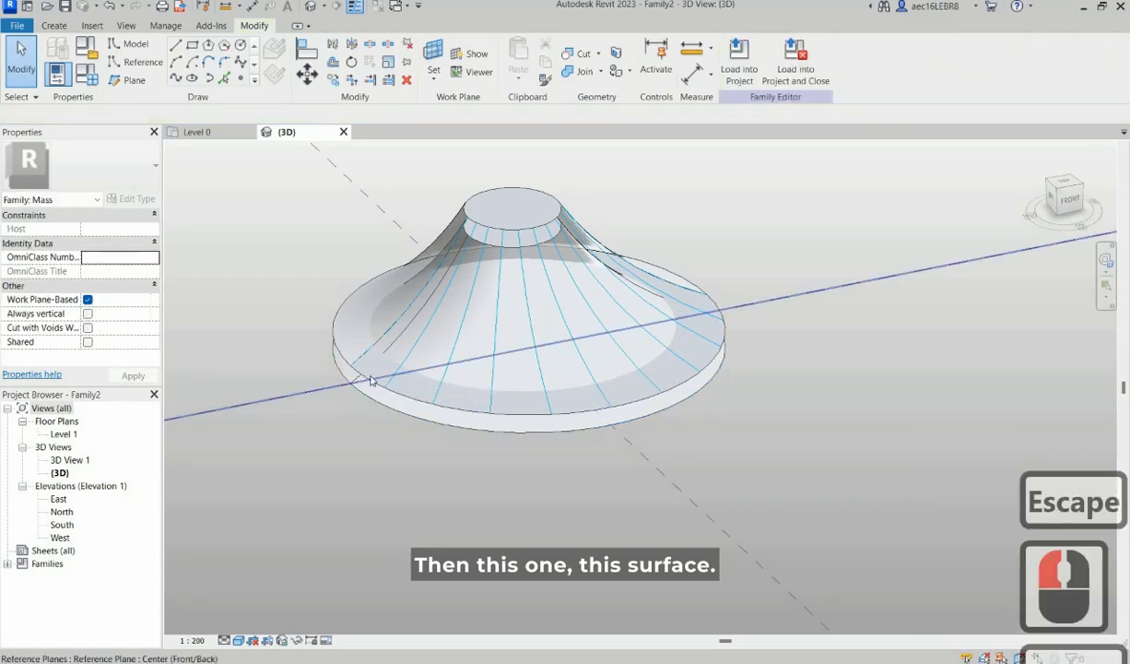
# Step: Turn on the V Grid for the front half of the lower form's side surface
pyautogui.scroll(4, 353, 380)
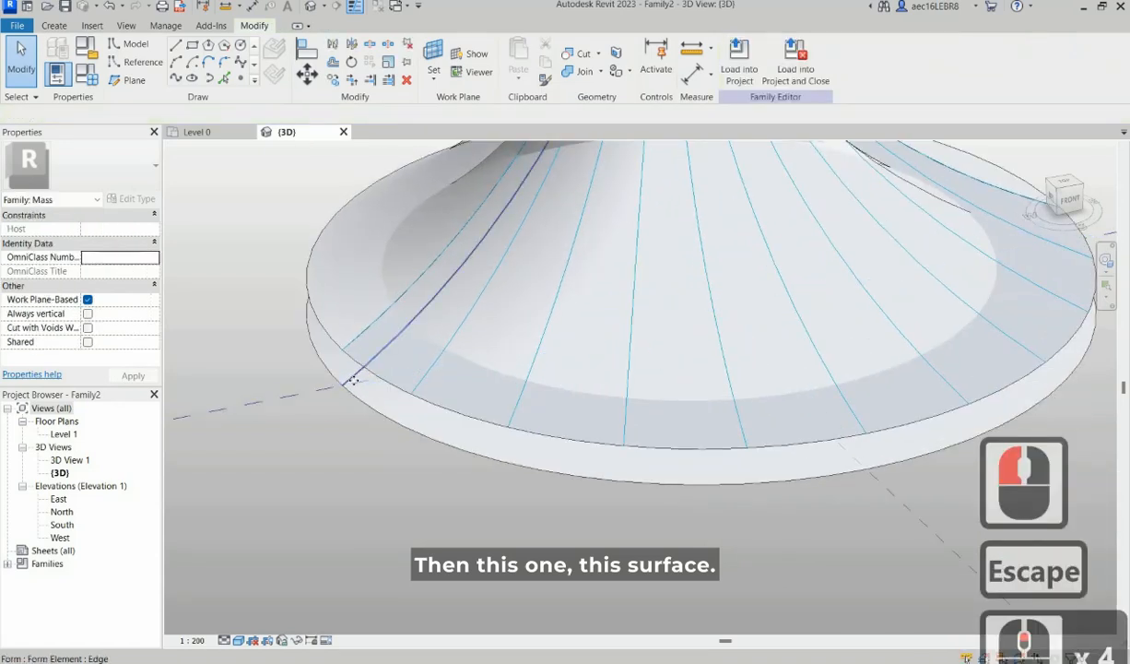
pyautogui.click(353, 382)
pyautogui.press('Tab')
pyautogui.press('Tab')
pyautogui.press('Tab')
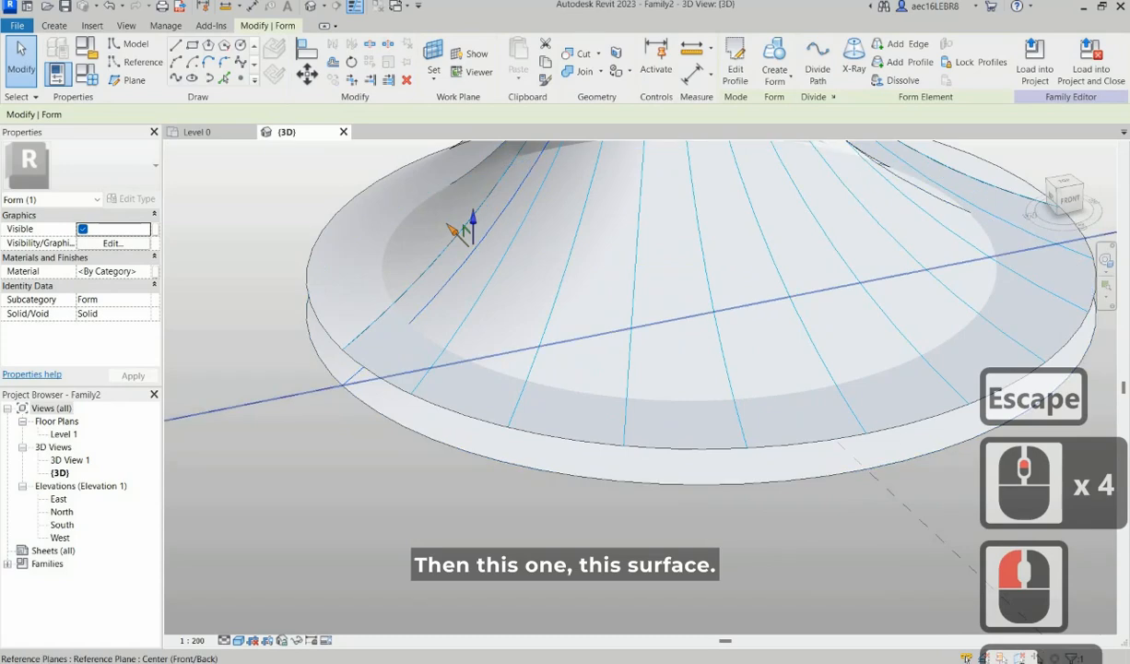
pyautogui.click(353, 380)
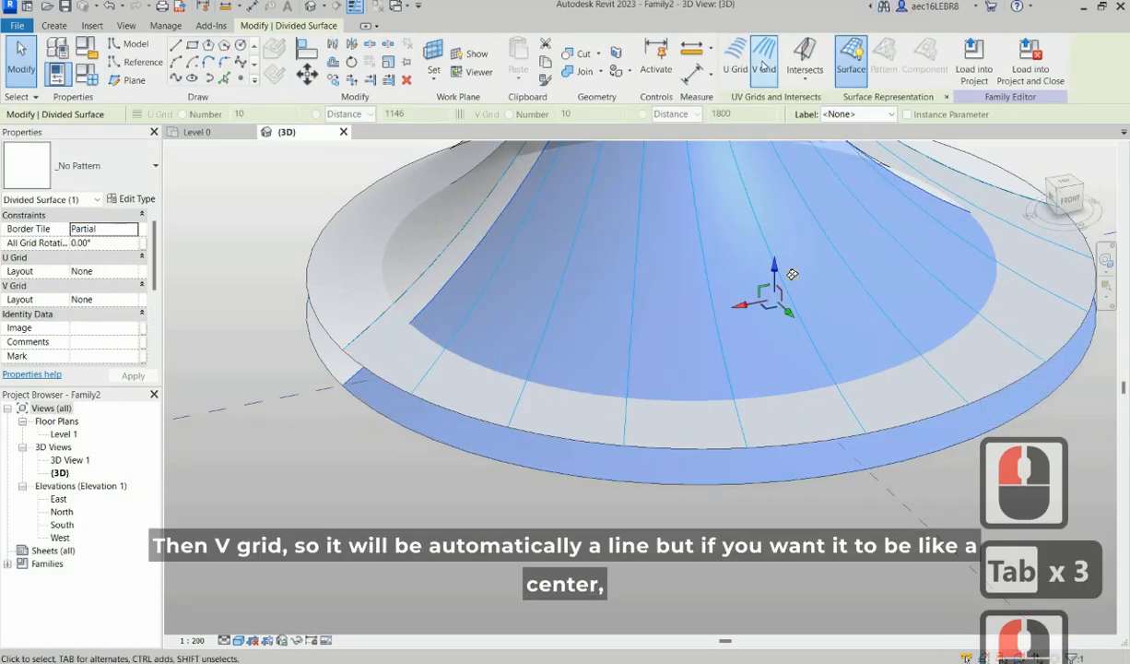
pyautogui.click(764, 57)
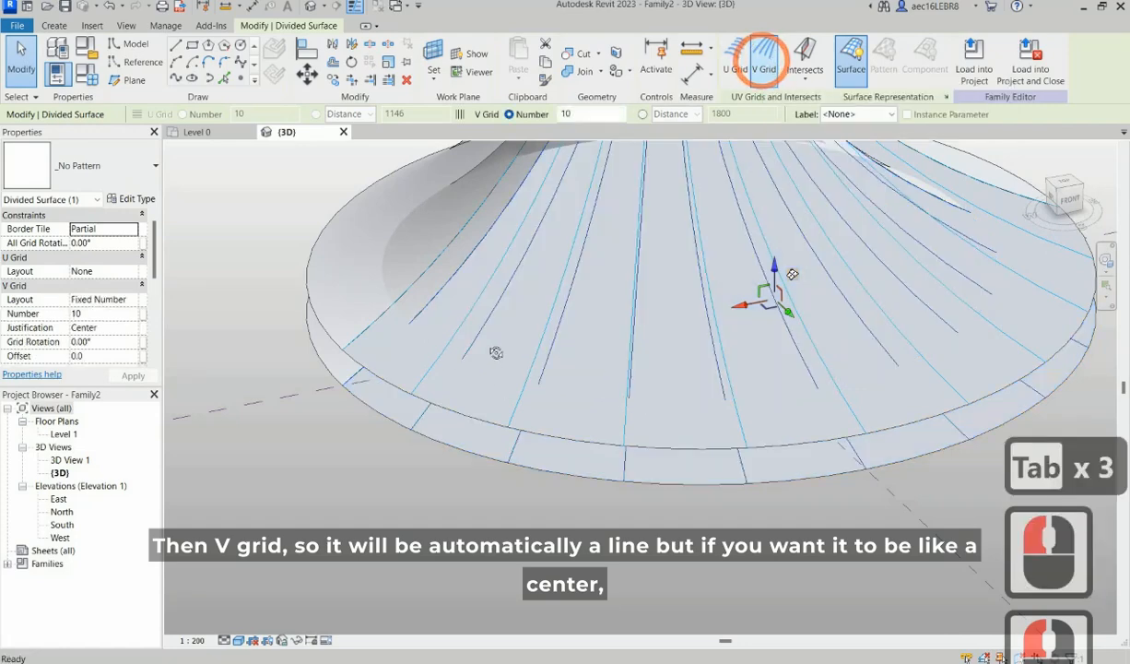
# Step: Set the V Grid number to 20 on the upper form's front side surface and inspect its lines against the lower form's grid
pyautogui.scroll(-2, 495, 352)
pyautogui.keyDown('shift'); pyautogui.moveTo(496, 352); pyautogui.dragTo(457, 393, button='middle'); pyautogui.keyUp('shift')
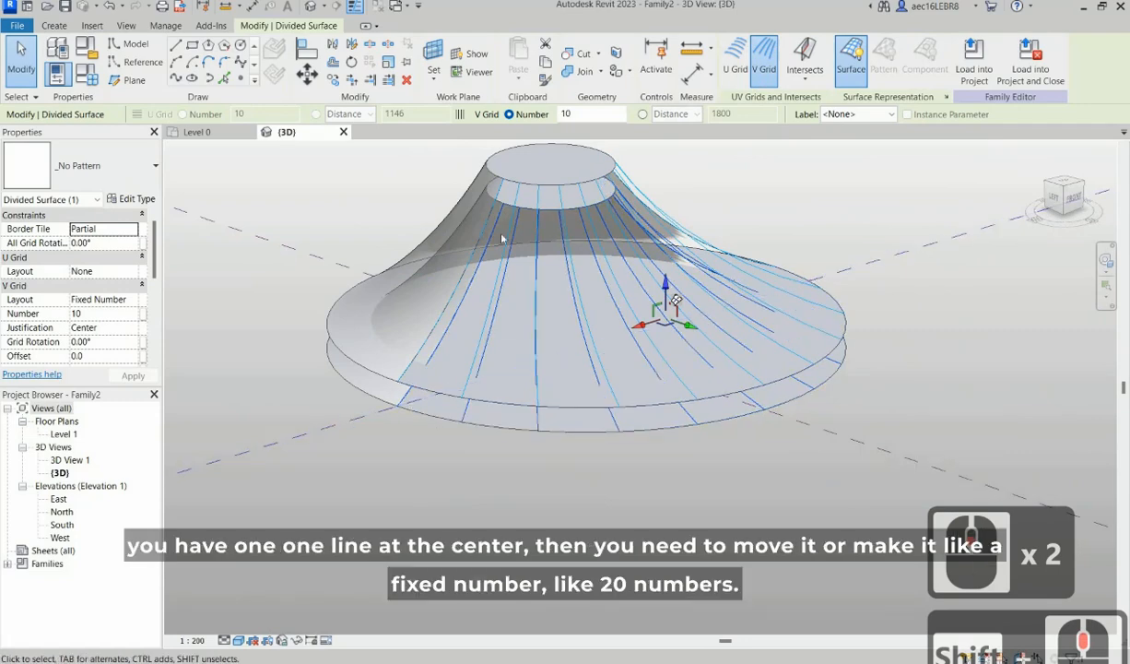
pyautogui.click(476, 350)
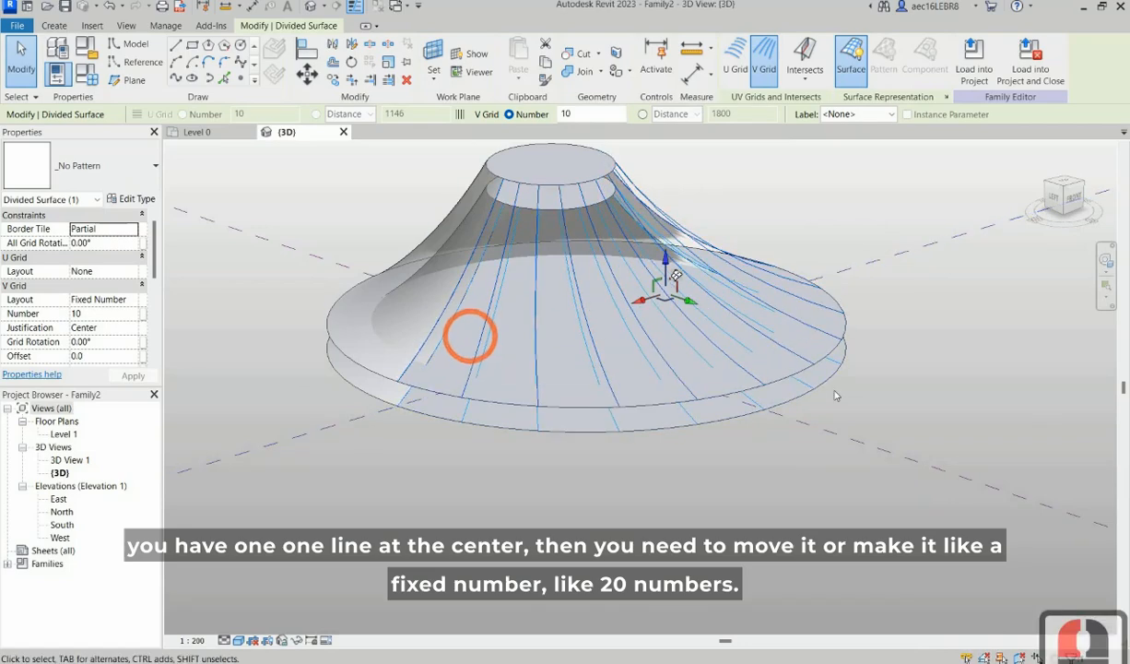
pyautogui.keyDown('shift'); pyautogui.moveTo(832, 391); pyautogui.dragTo(387, 271, button='middle'); pyautogui.keyUp('shift')
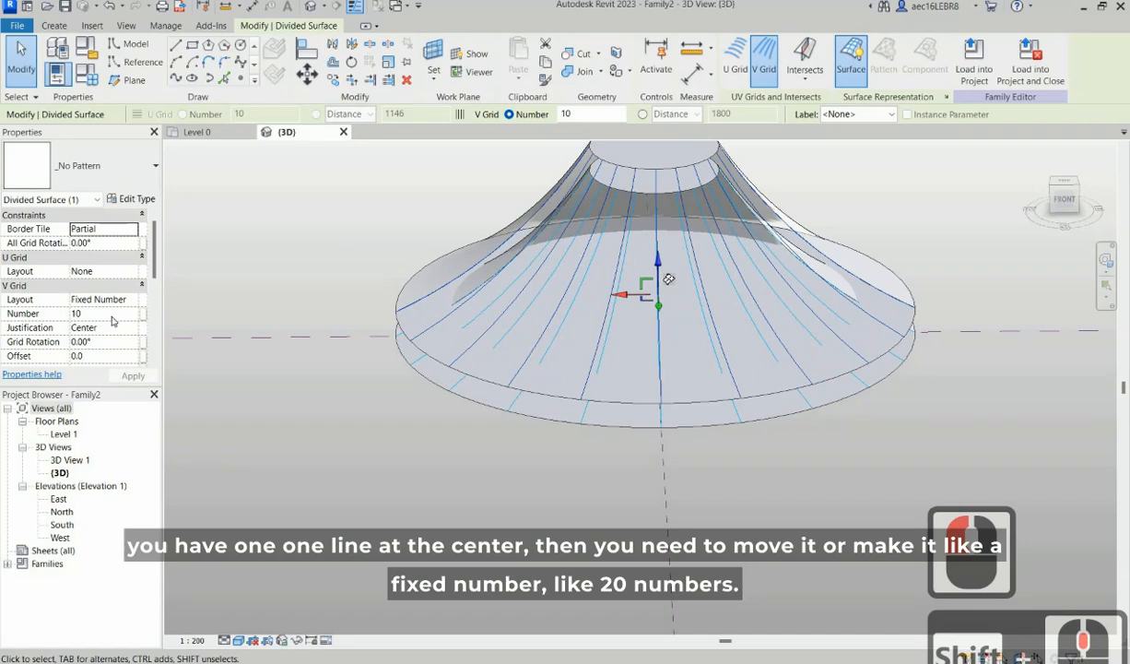
pyautogui.scroll(-1, 110, 287)
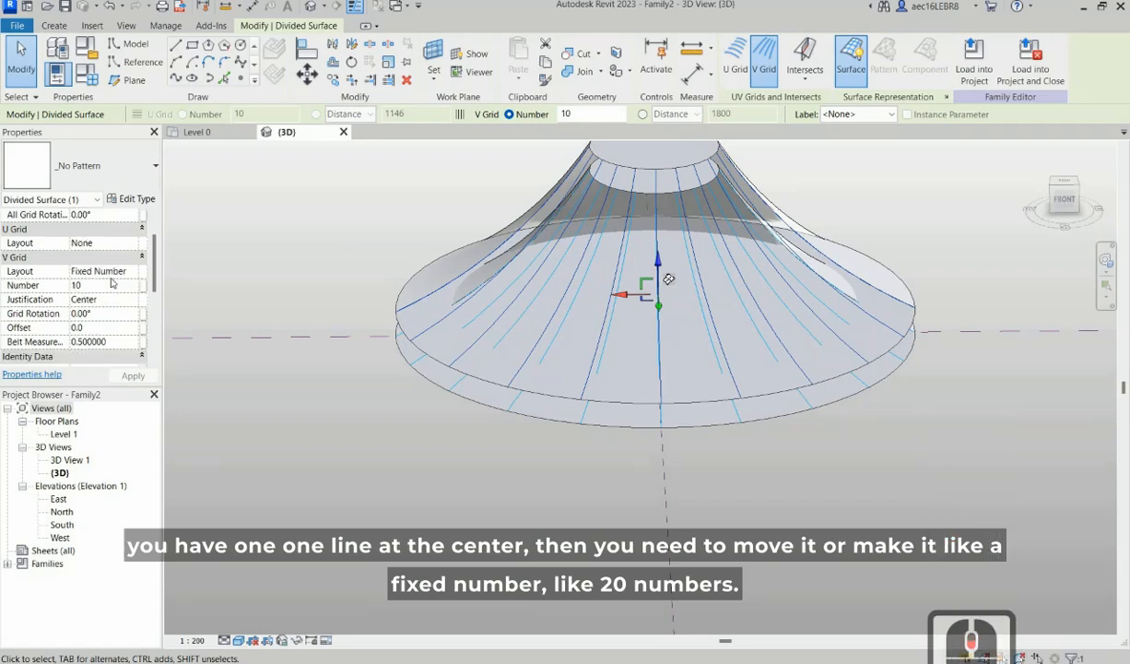
pyautogui.click(112, 285)
pyautogui.write('2')
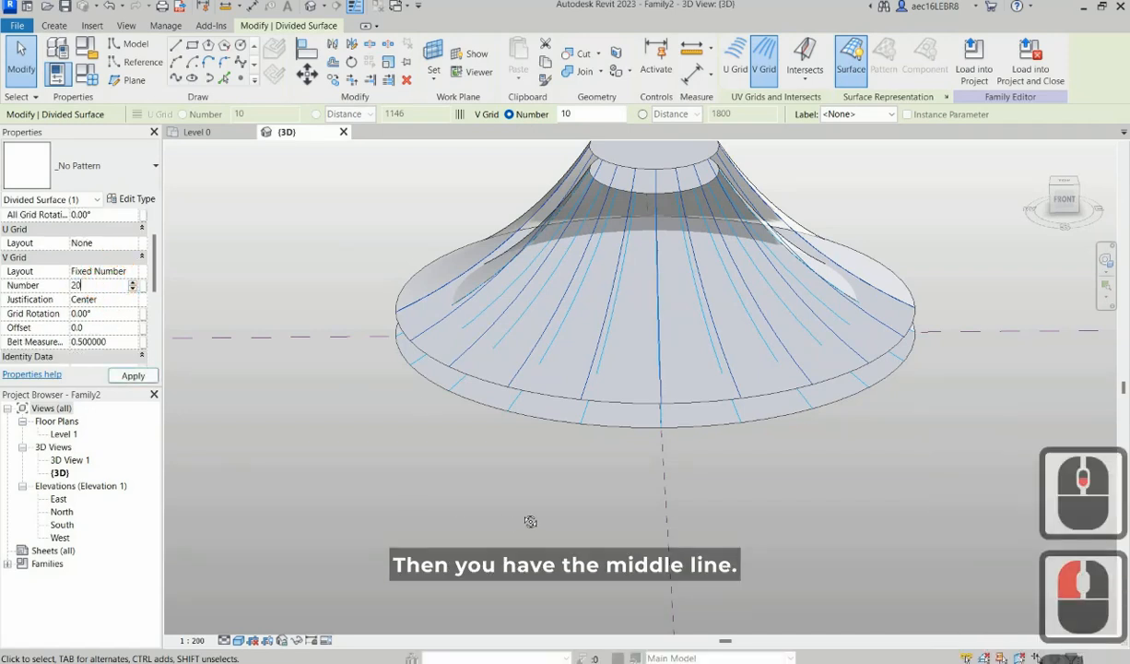
pyautogui.keyDown('shift'); pyautogui.moveTo(479, 456); pyautogui.dragTo(566, 492, button='middle'); pyautogui.keyUp('shift')
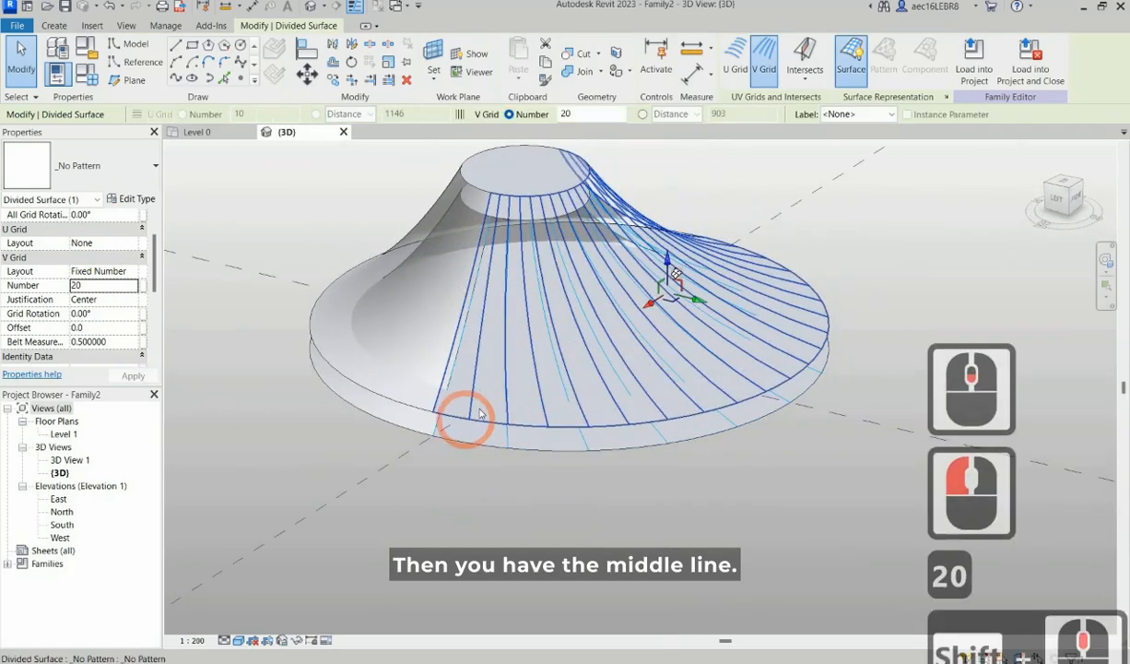
pyautogui.scroll(4, 398, 438)
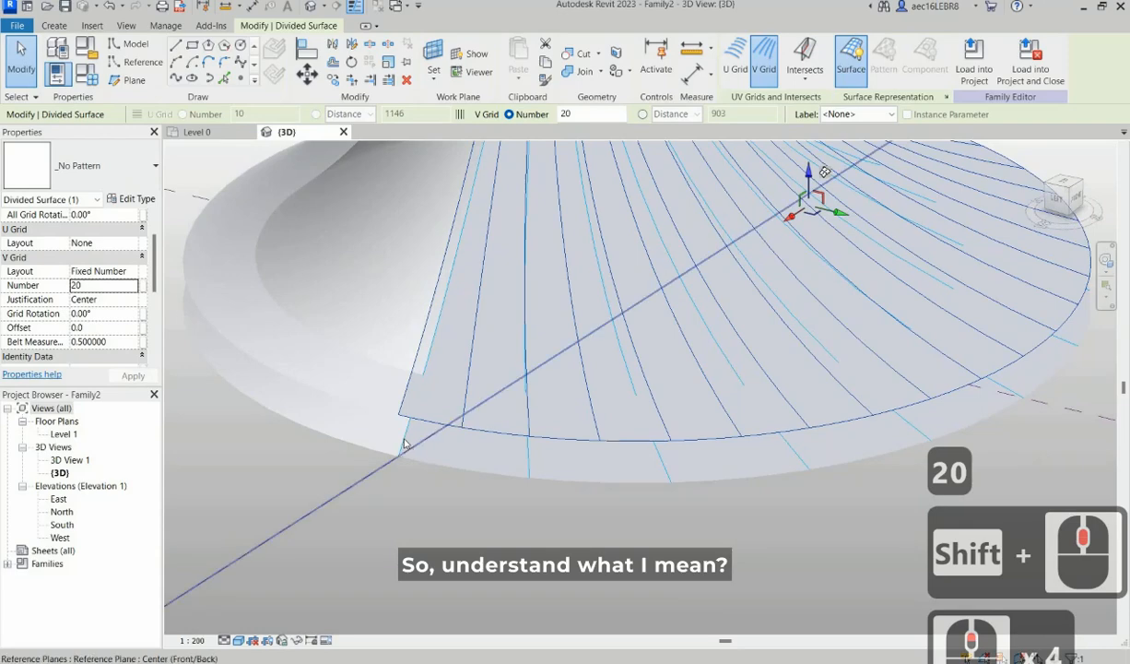
# Step: Turn on the U Grid for the front half of the upper form's side surface alongside its V Grid
pyautogui.scroll(-2, 403, 443)
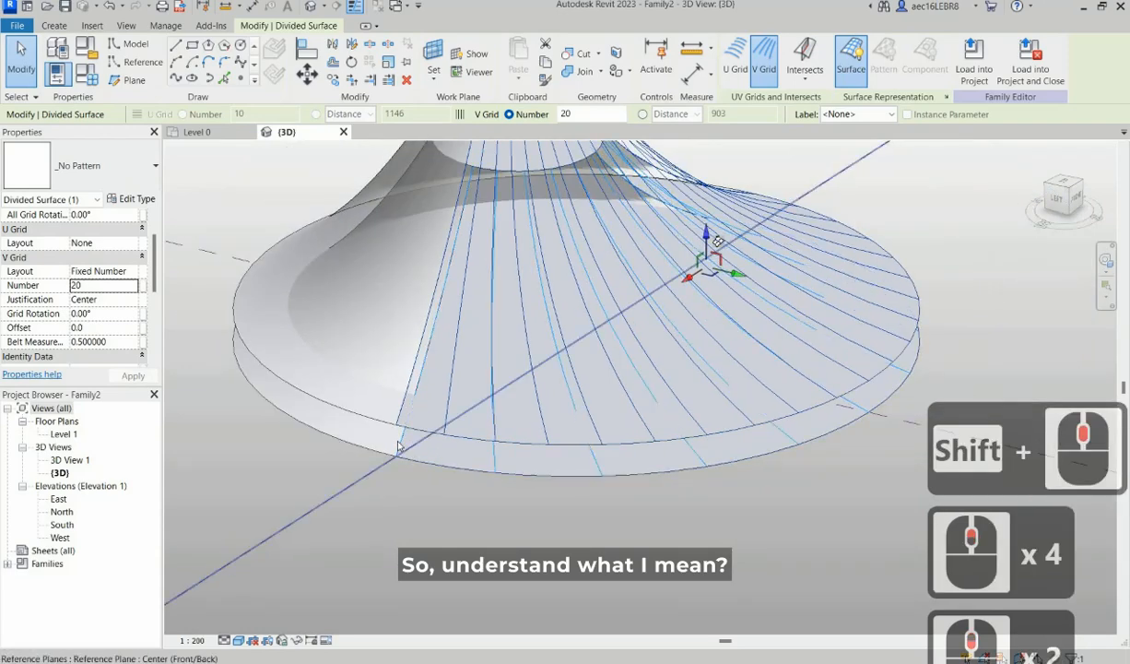
pyautogui.scroll(-2, 452, 293)
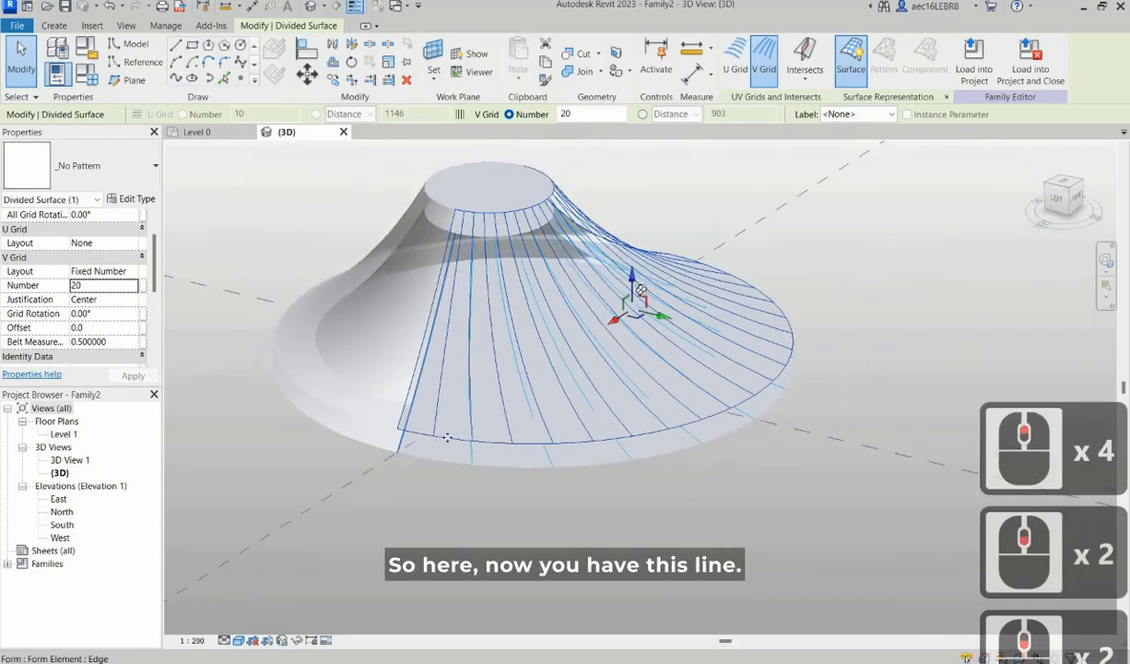
pyautogui.click(733, 69)
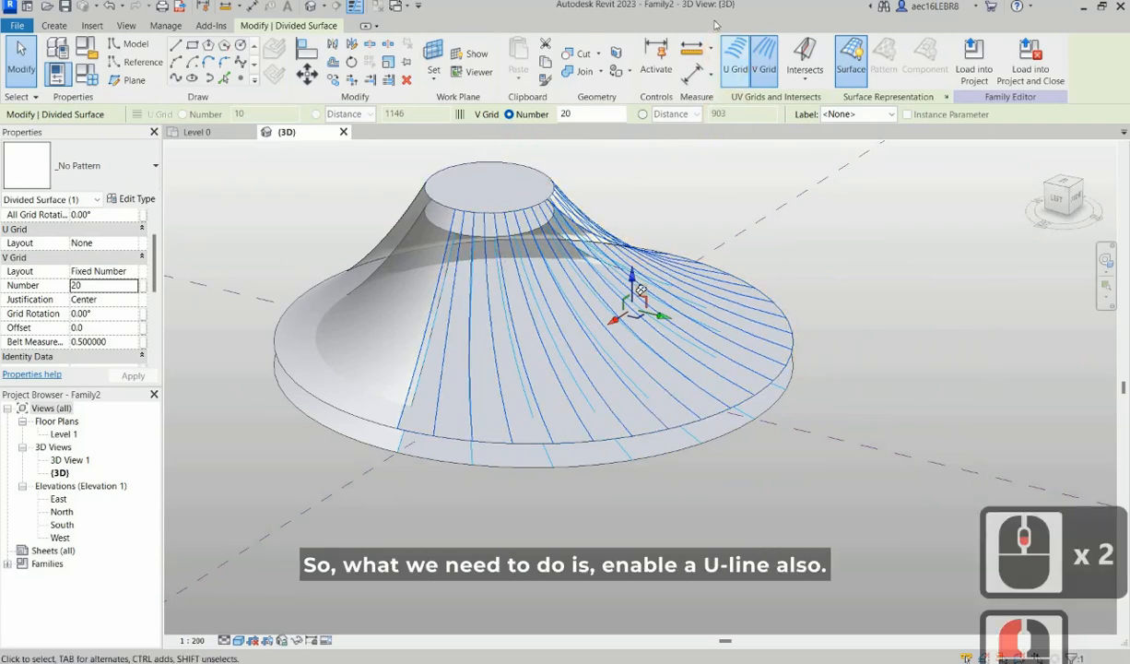
pyautogui.click(733, 63)
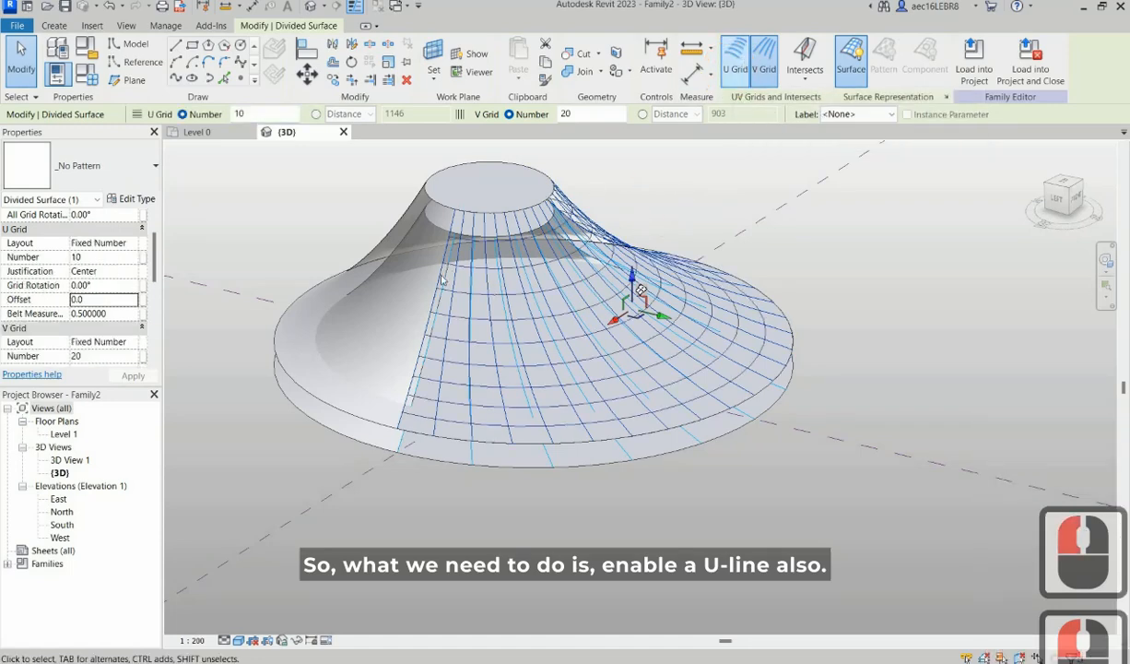
pyautogui.click(435, 385)
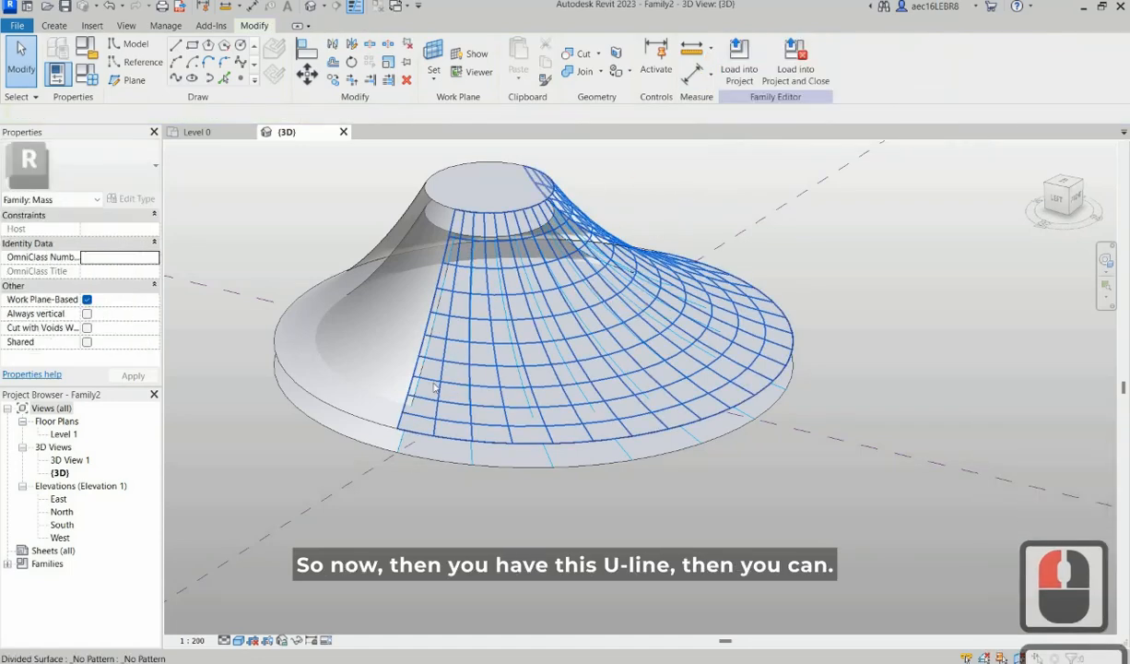
pyautogui.press('Escape')
pyautogui.keyDown('shift'); pyautogui.moveTo(434, 384); pyautogui.dragTo(444, 387, button='middle'); pyautogui.keyUp('shift')
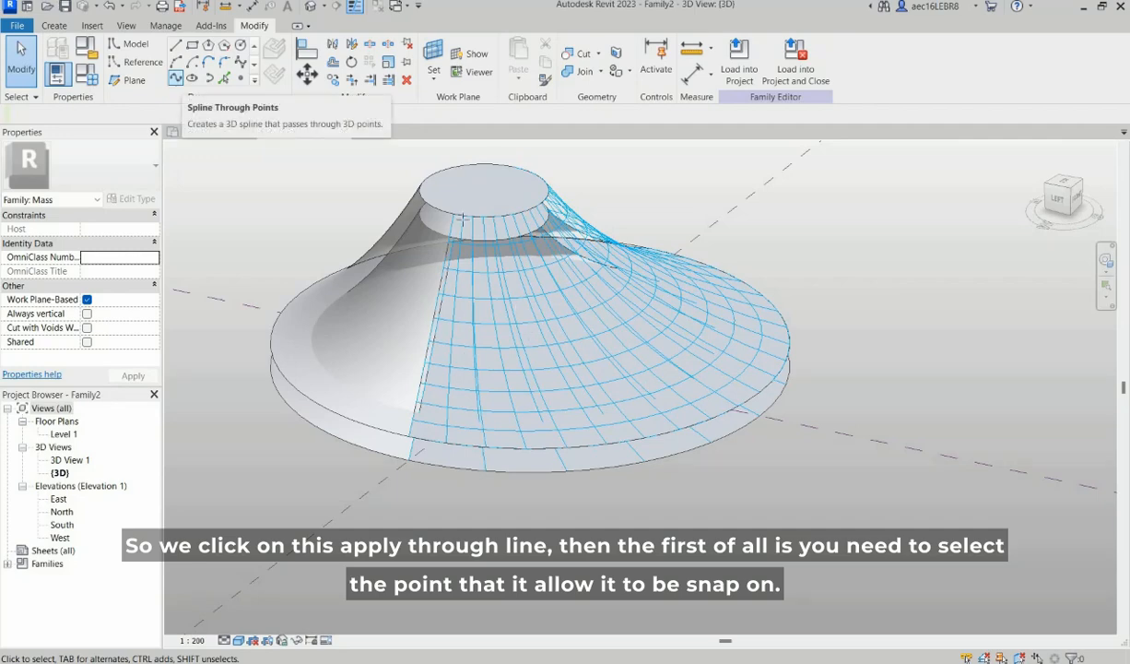
pyautogui.click(176, 78)
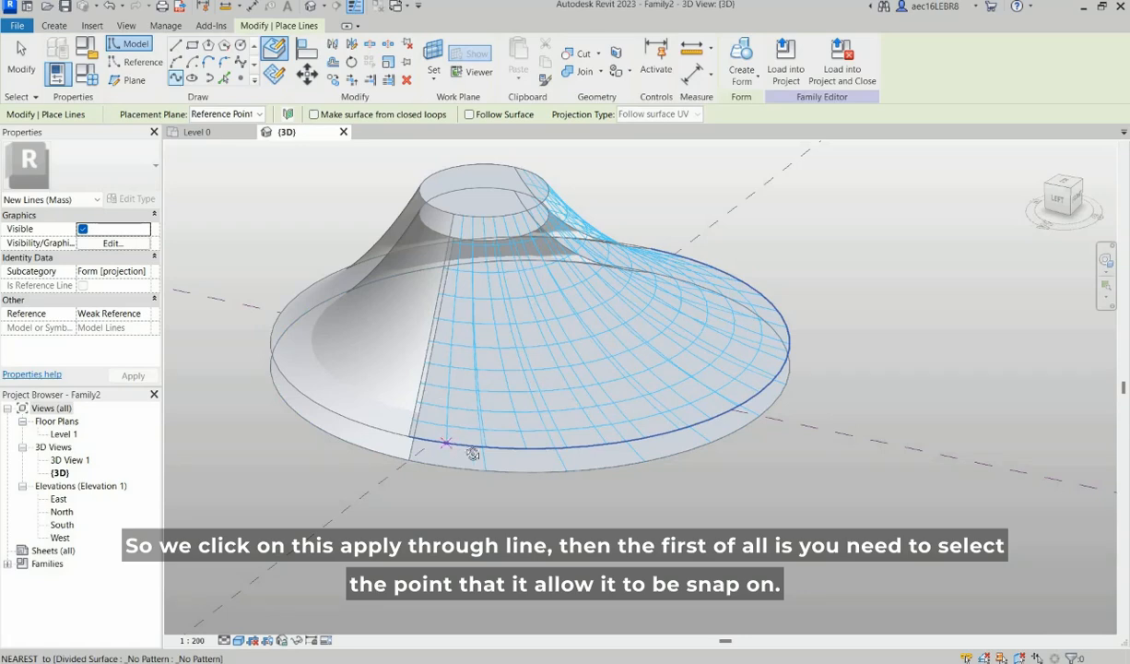
pyautogui.keyDown('shift'); pyautogui.moveTo(531, 409); pyautogui.dragTo(555, 392, button='middle'); pyautogui.keyUp('shift')
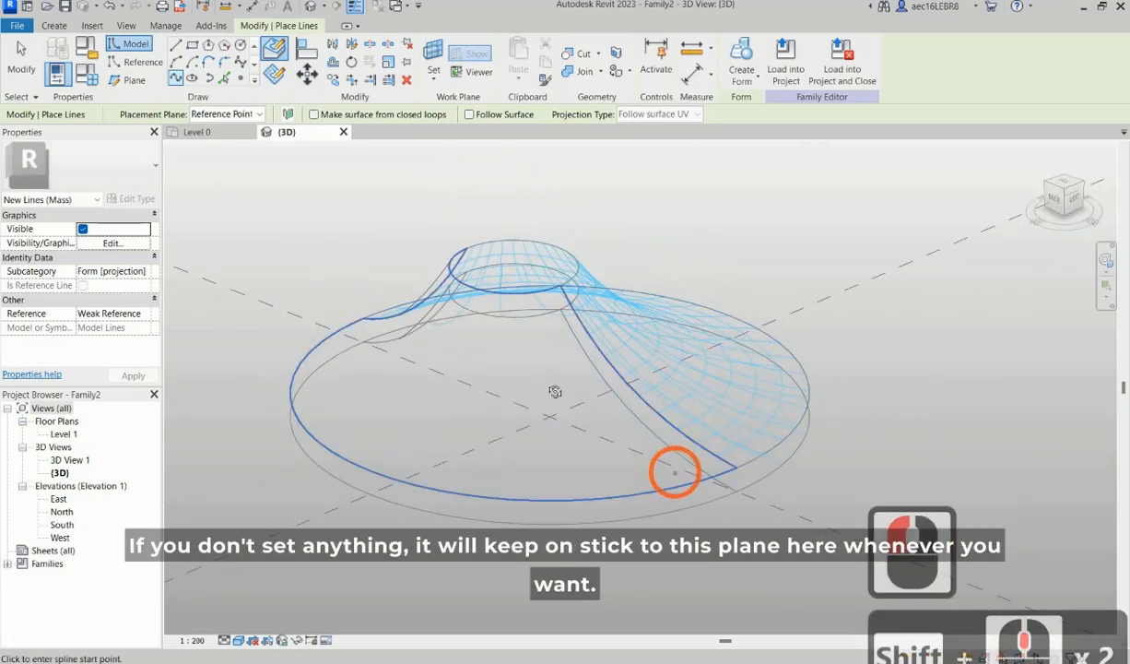
pyautogui.keyDown('shift'); pyautogui.moveTo(561, 434); pyautogui.dragTo(484, 374, button='middle'); pyautogui.keyUp('shift')
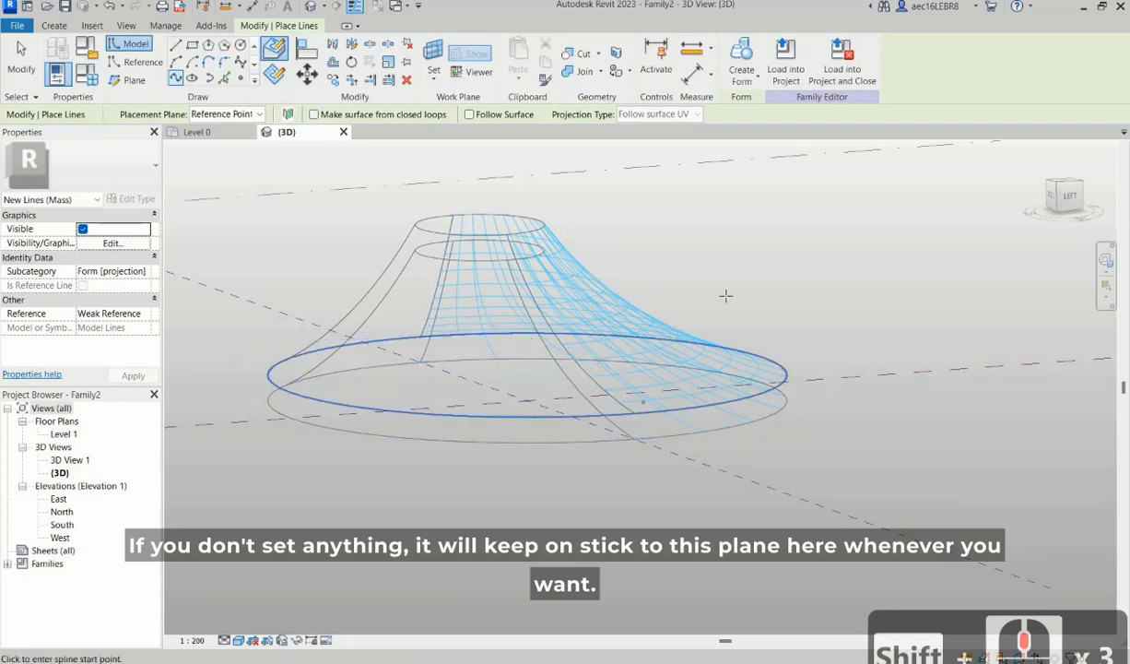
pyautogui.keyDown('shift'); pyautogui.moveTo(480, 437); pyautogui.dragTo(479, 472, button='middle'); pyautogui.keyUp('shift')
pyautogui.press('Escape')
pyautogui.press('Escape')
# Step: Assign the Rectangle pattern to the upper form's divided front side surface
pyautogui.click(540, 495)
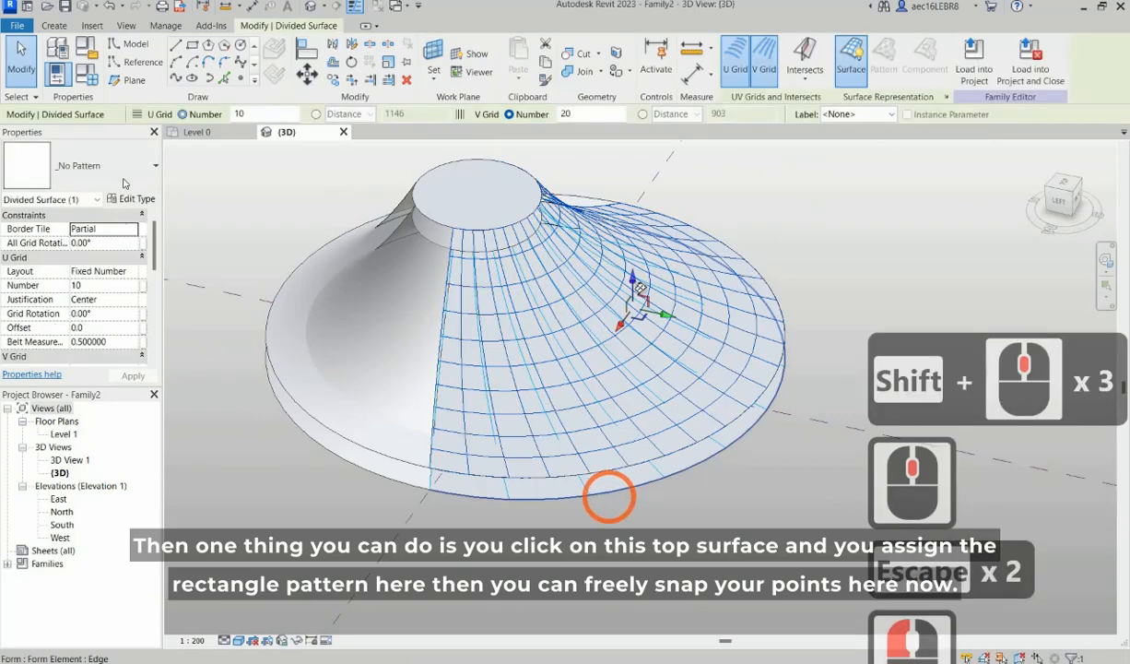
pyautogui.press('Escape')
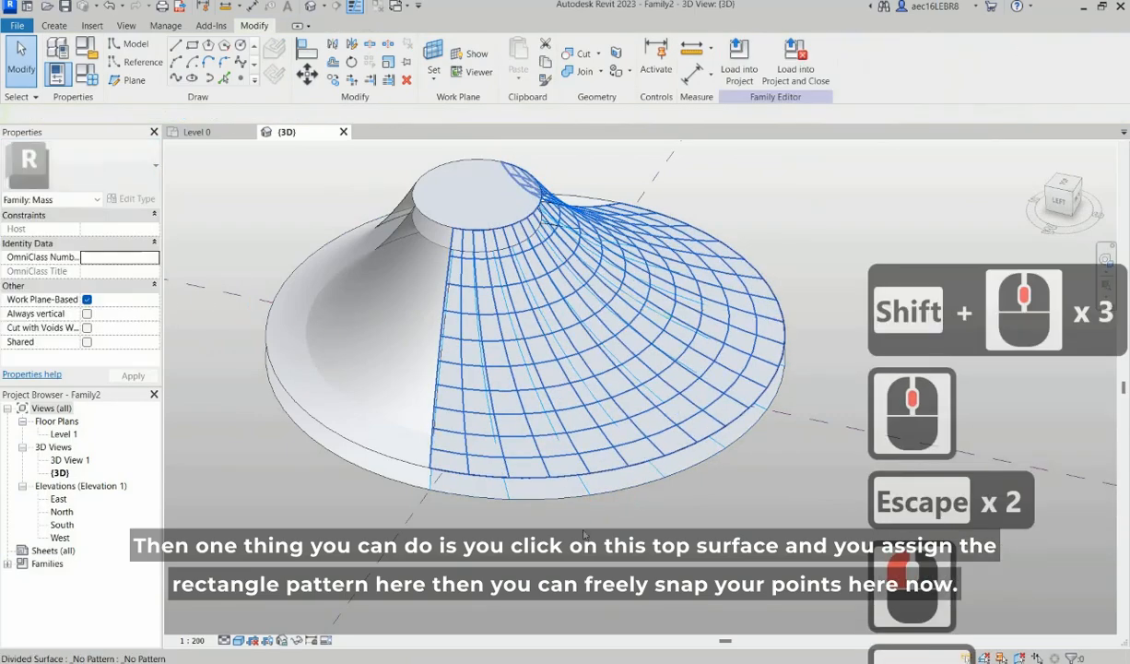
pyautogui.click(559, 478)
pyautogui.keyDown('shift'); pyautogui.moveTo(583, 525); pyautogui.dragTo(554, 469, button='middle'); pyautogui.keyUp('shift')
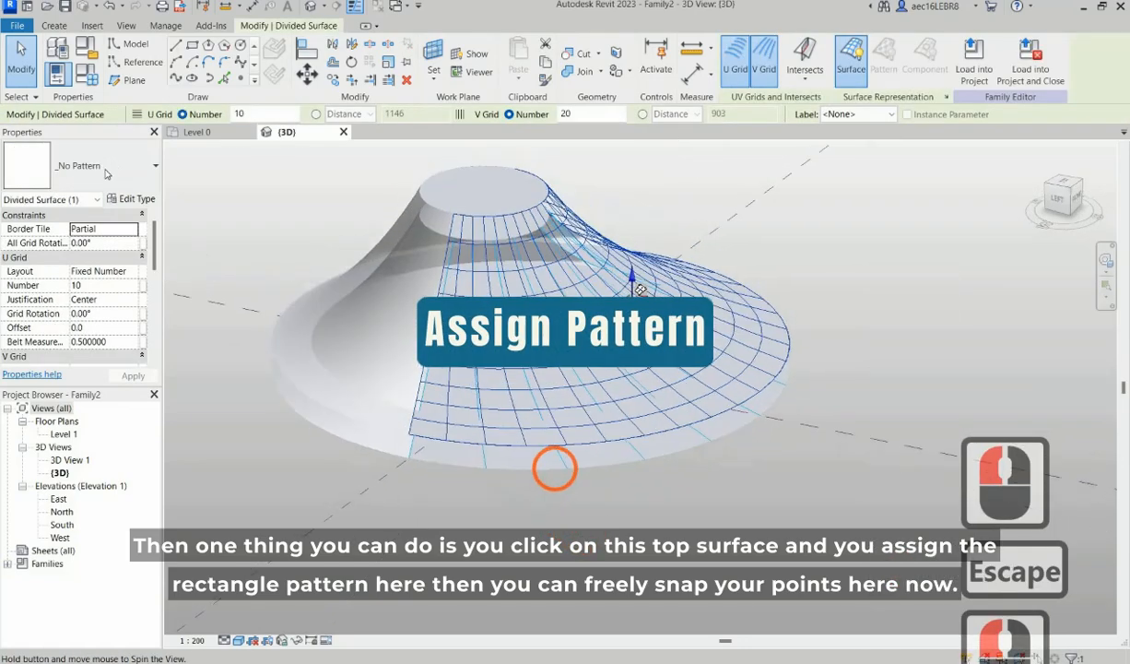
pyautogui.click(67, 168)
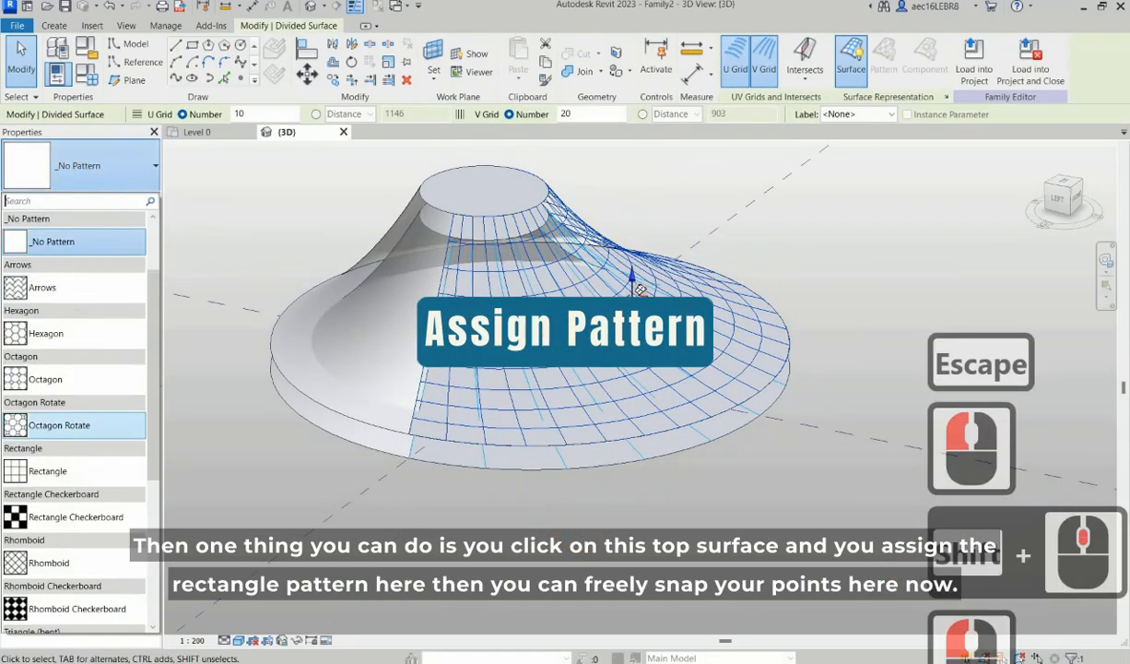
pyautogui.click(85, 471)
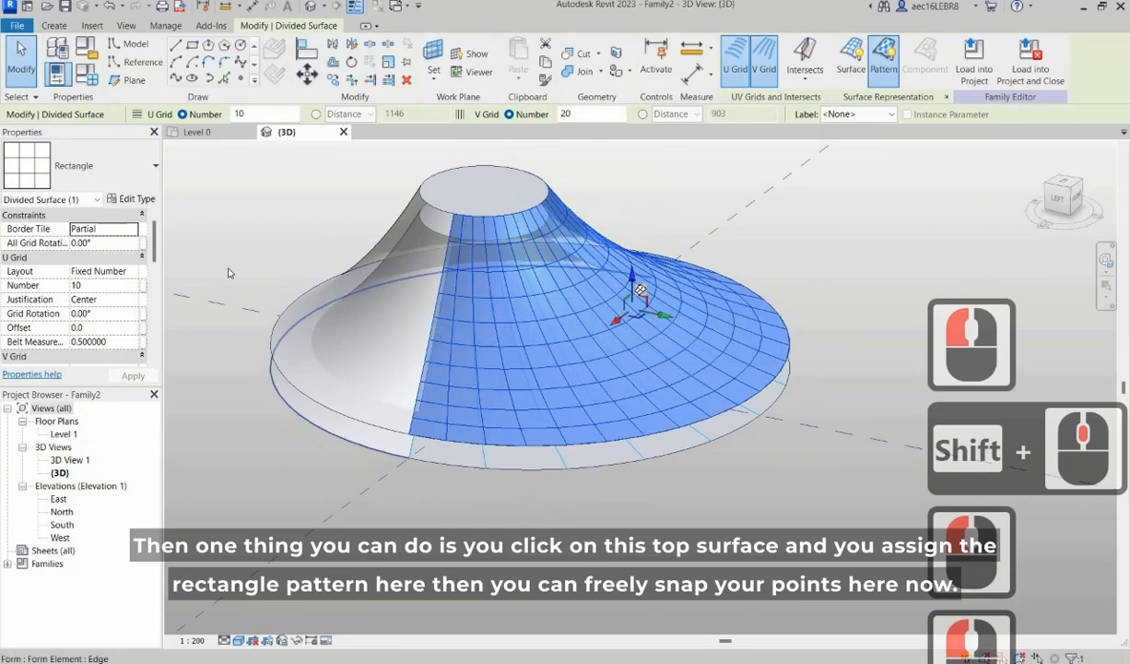
# Step: Draw a Spline Through Points along the first grid line inside the upper surface's side edge, snapping from the base rim to the top rim
pyautogui.click(177, 81)
pyautogui.click(175, 78)
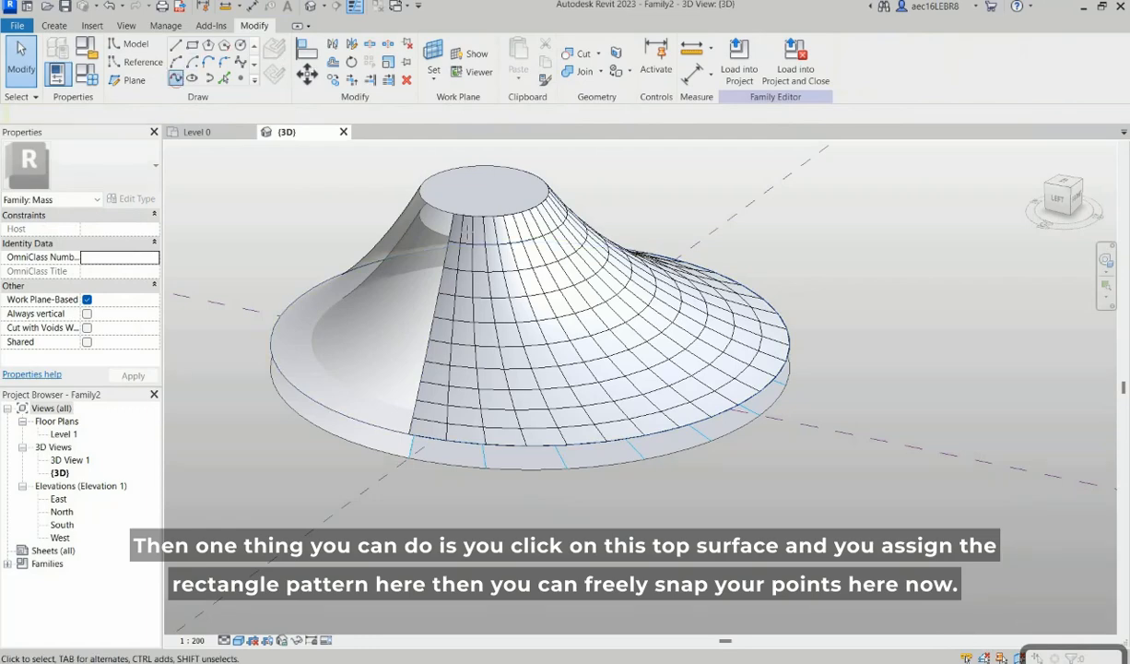
pyautogui.press('Escape')
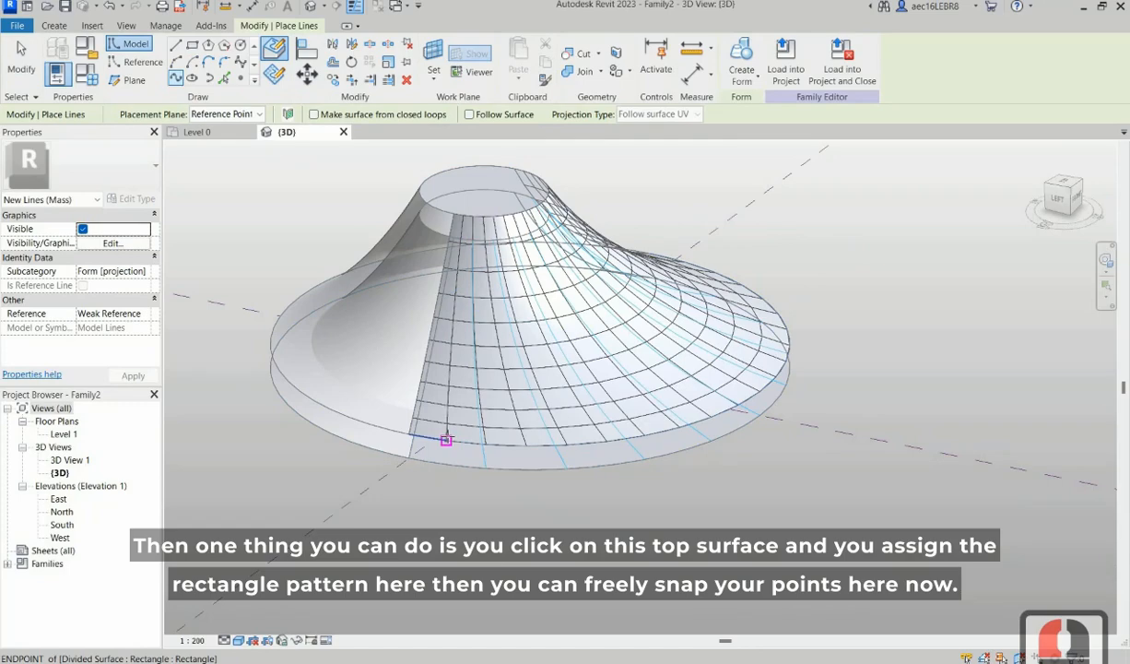
pyautogui.scroll(3, 446, 441)
pyautogui.click(446, 442)
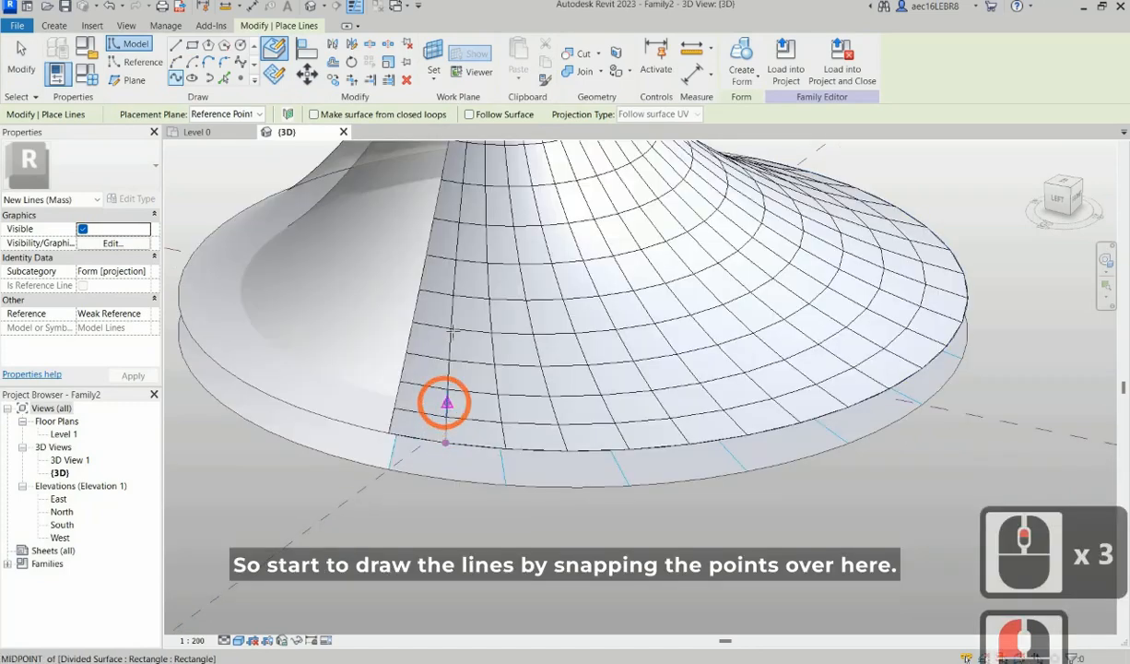
pyautogui.click(446, 403)
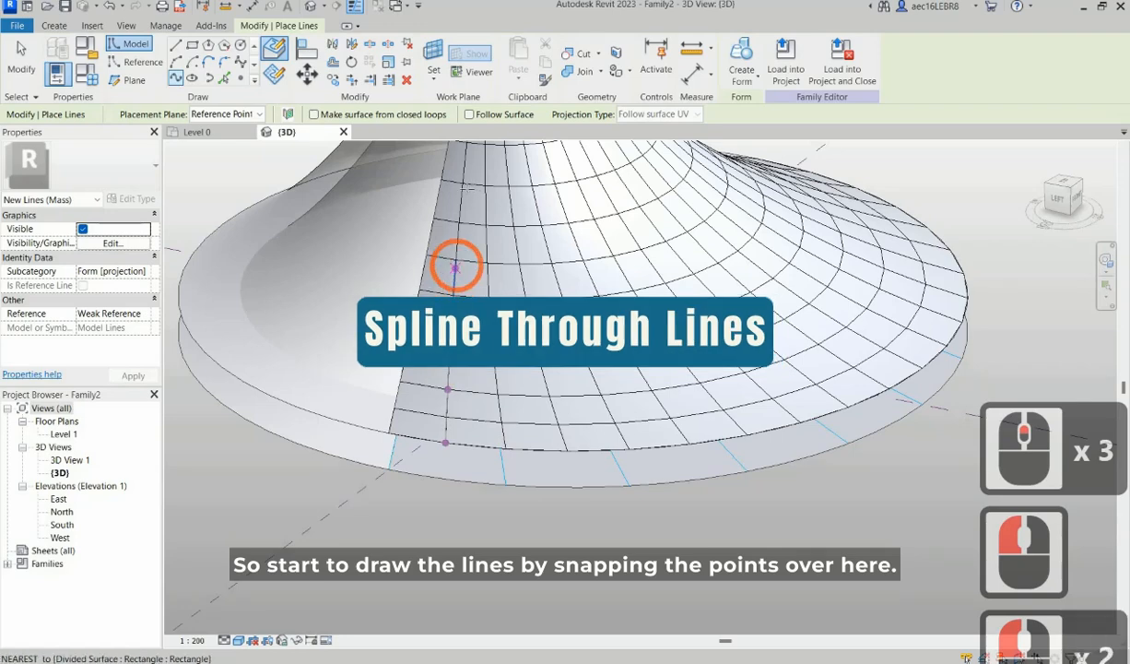
pyautogui.moveTo(464, 187); pyautogui.dragTo(454, 304, button='middle')
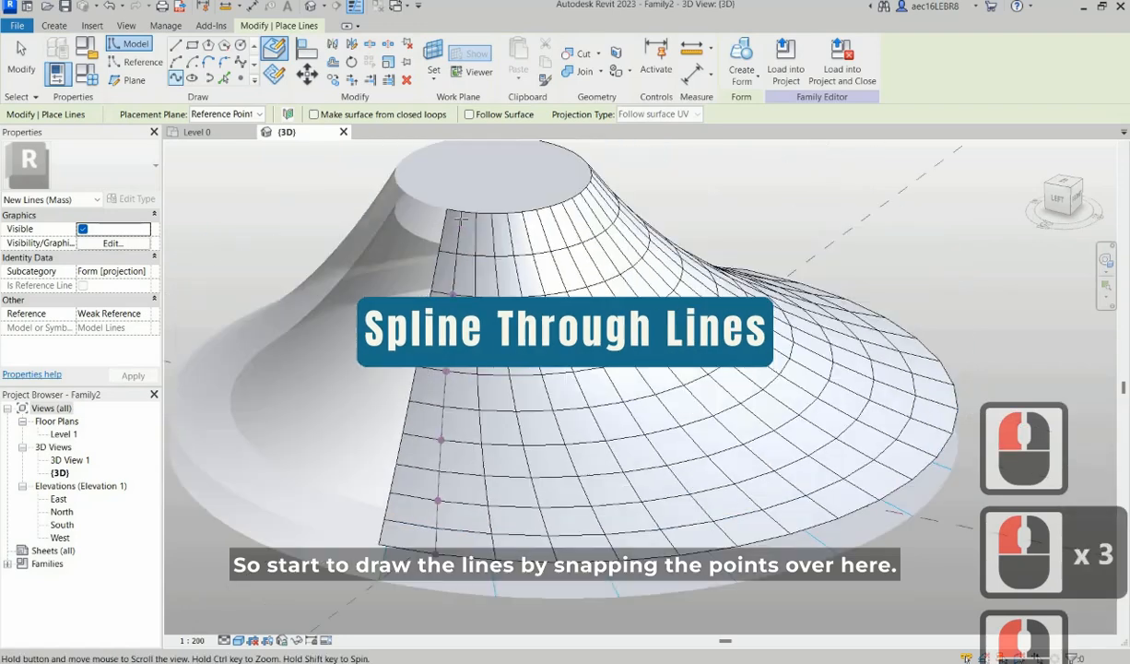
pyautogui.click(461, 218)
pyautogui.click(461, 217)
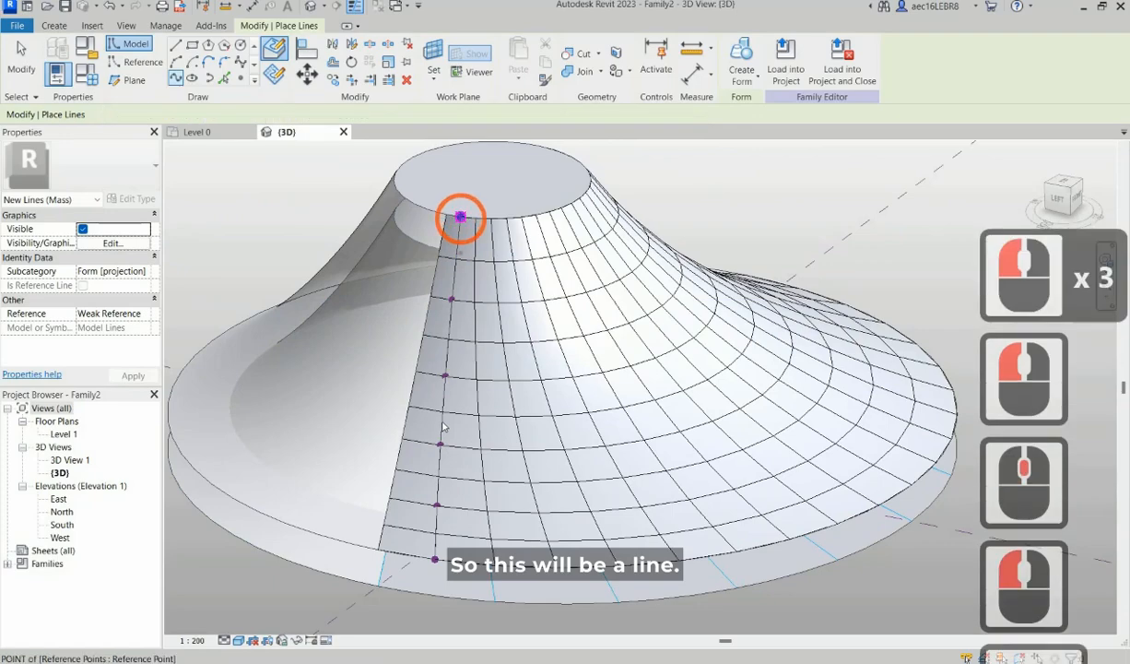
pyautogui.press('Escape')
pyautogui.press('Escape')
# Step: Create a form between the new spline on the upper surface and the lower form's side edge curve
pyautogui.click(428, 492)
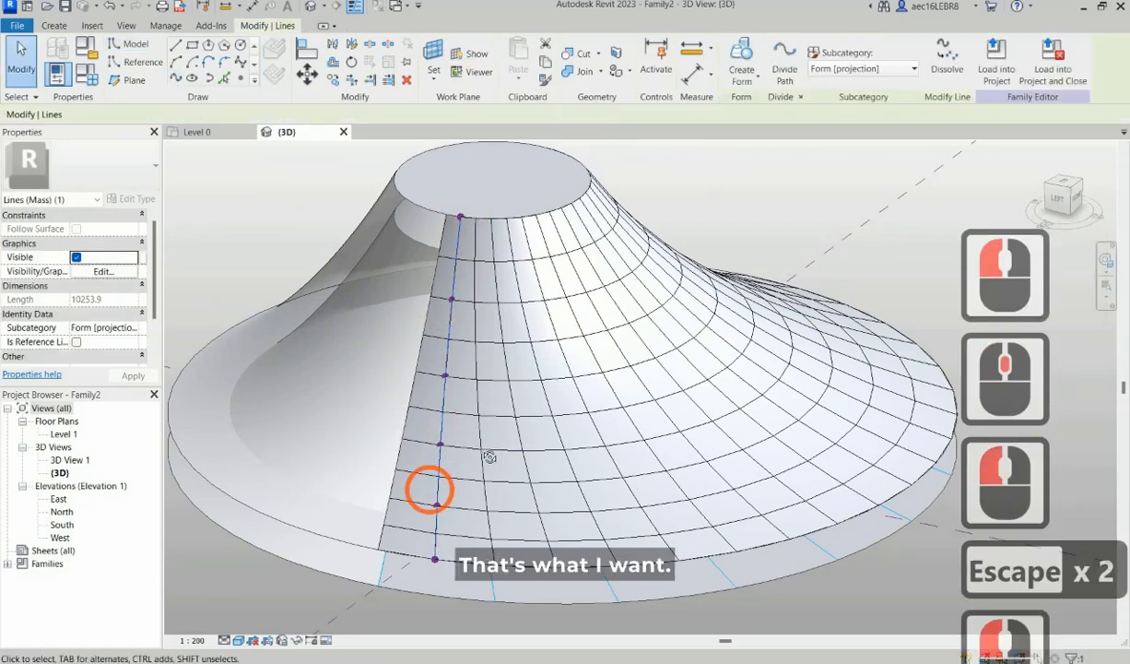
pyautogui.keyDown('shift'); pyautogui.moveTo(429, 492); pyautogui.dragTo(470, 543, button='middle'); pyautogui.keyUp('shift')
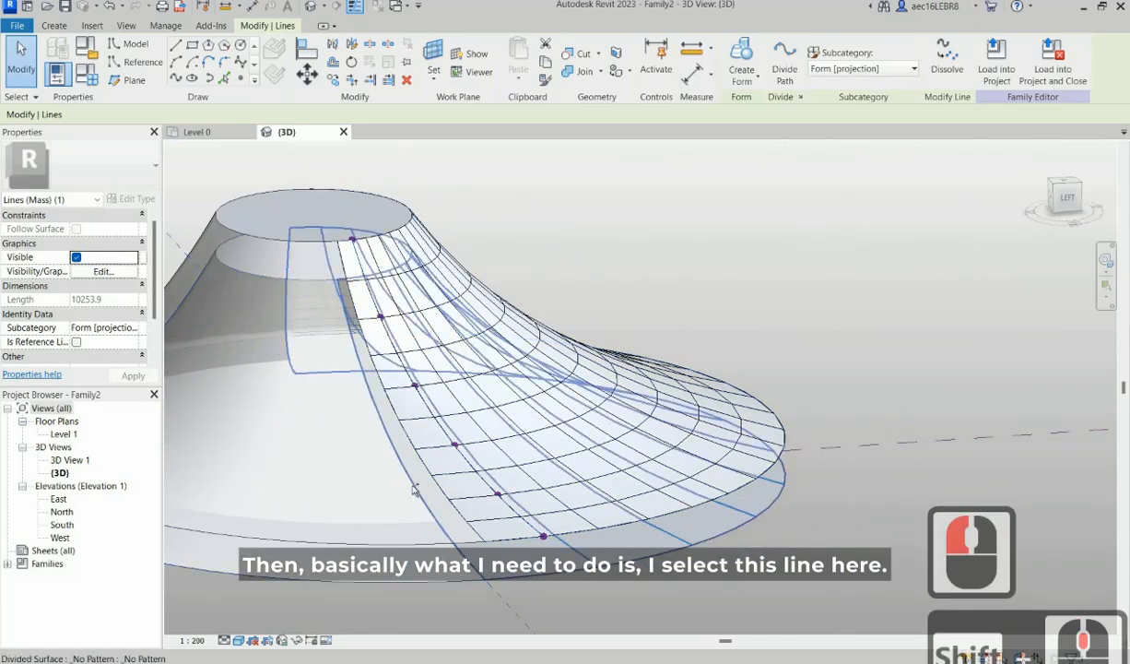
pyautogui.keyDown('ctrl'); pyautogui.click(411, 482); pyautogui.keyUp('ctrl')
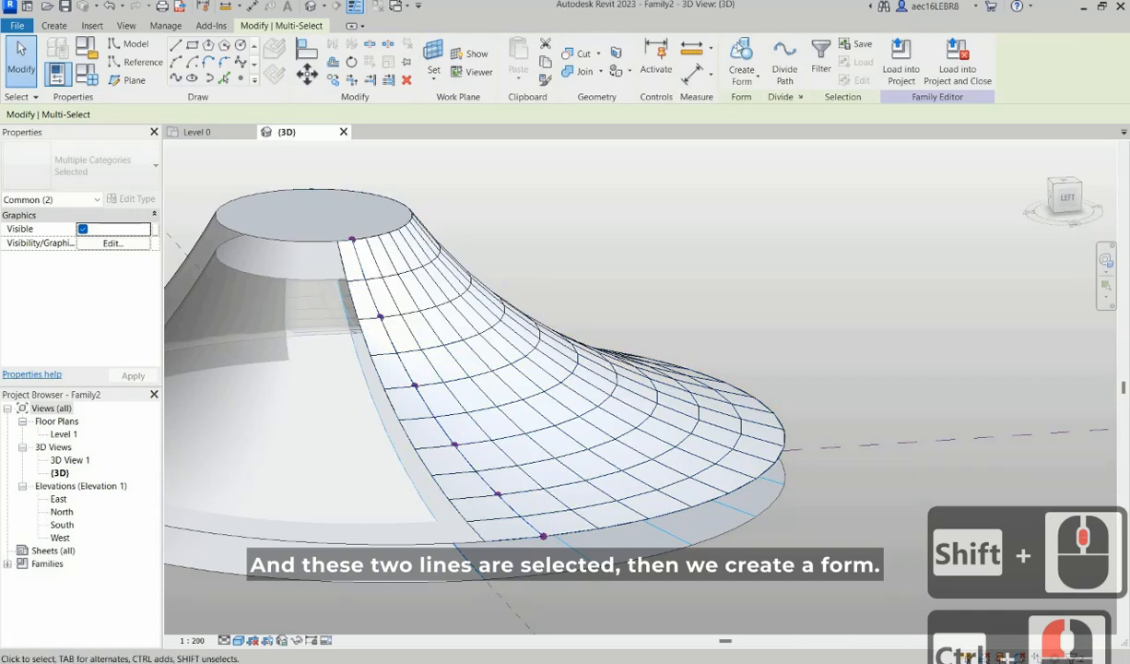
pyautogui.click(812, 197)
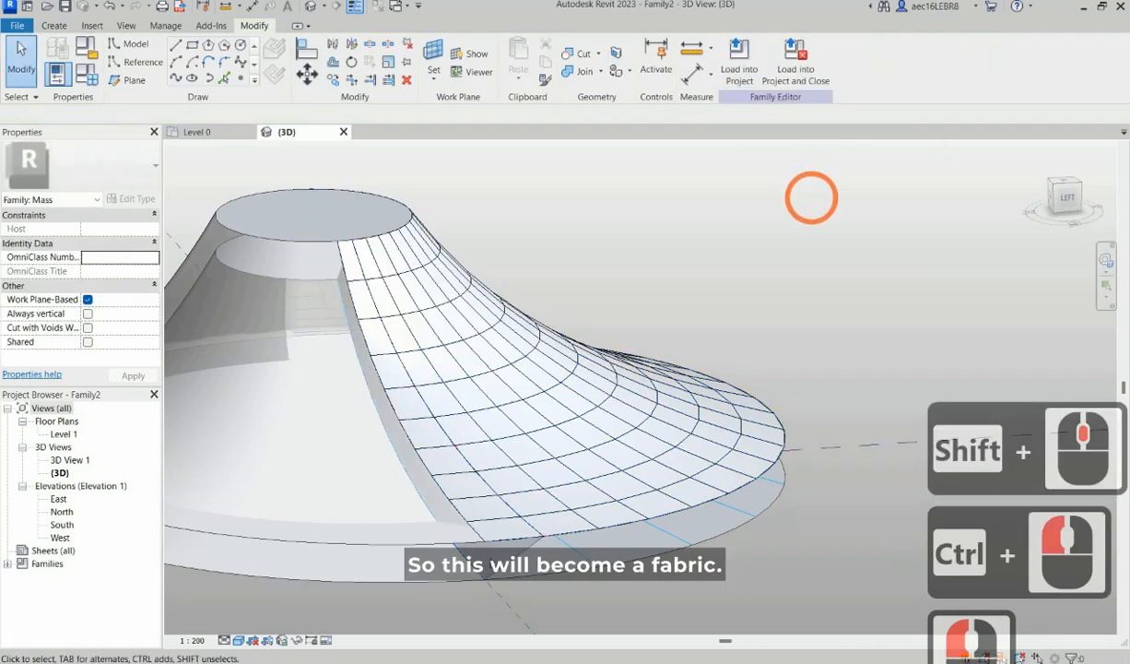
pyautogui.click(800, 455)
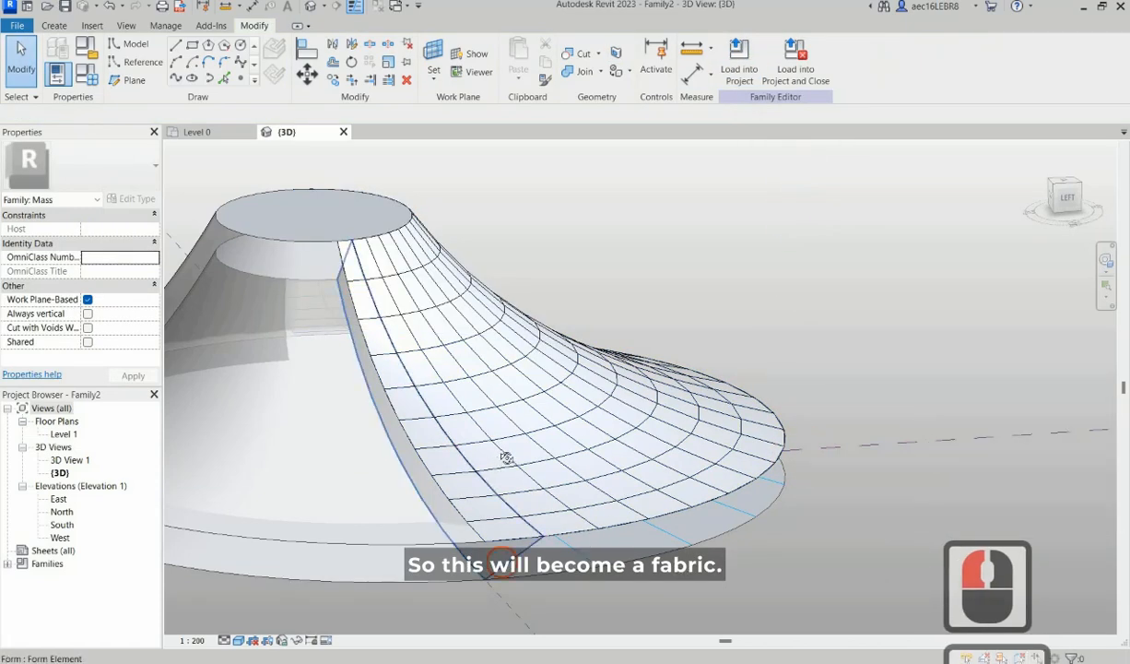
# Step: Try to select the spline-side edge of the new fabric form between the upper and lower surfaces
pyautogui.click(502, 562)
pyautogui.keyDown('shift'); pyautogui.moveTo(674, 565); pyautogui.dragTo(493, 551, button='middle'); pyautogui.keyUp('shift')
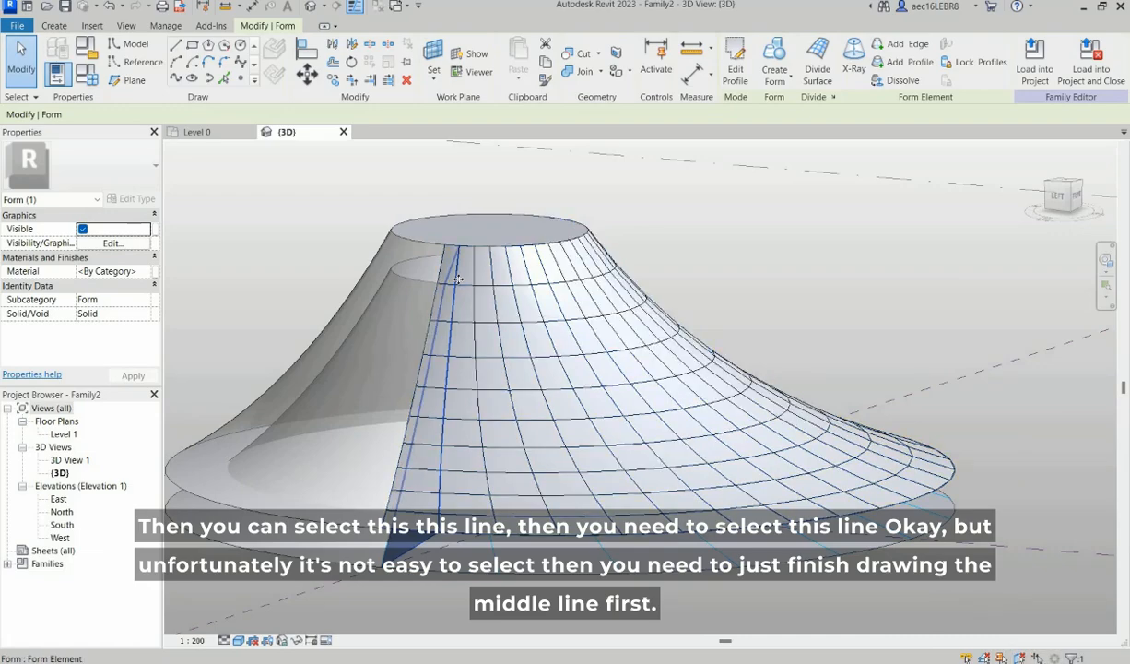
pyautogui.press('Tab')
pyautogui.press('Tab')
pyautogui.click(456, 275)
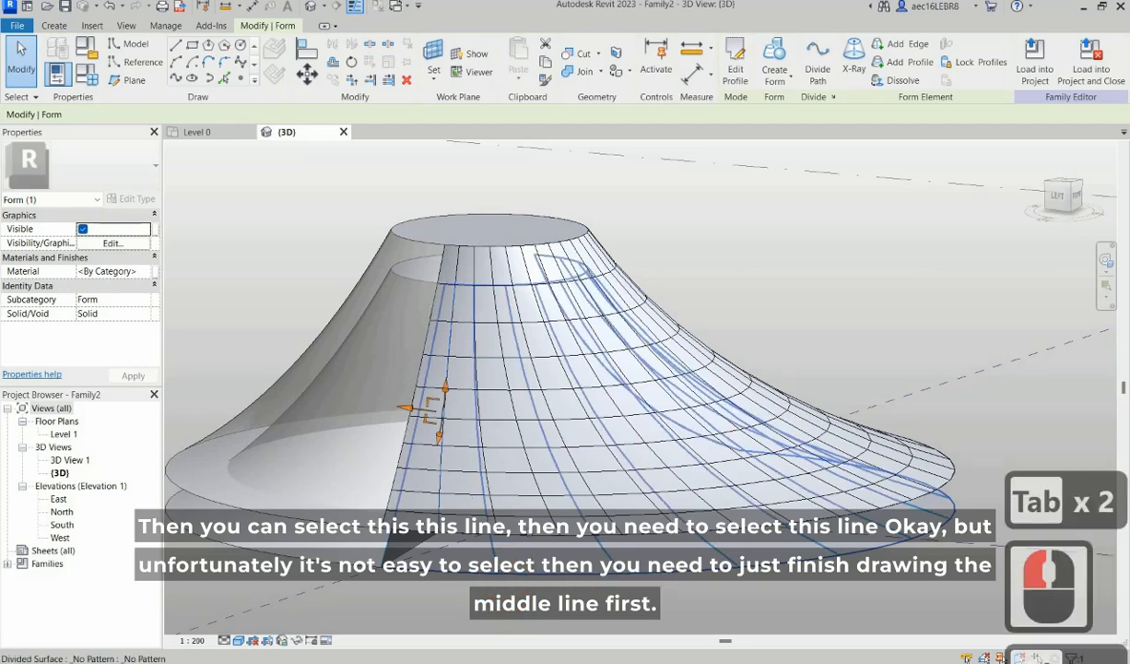
pyautogui.press('Escape')
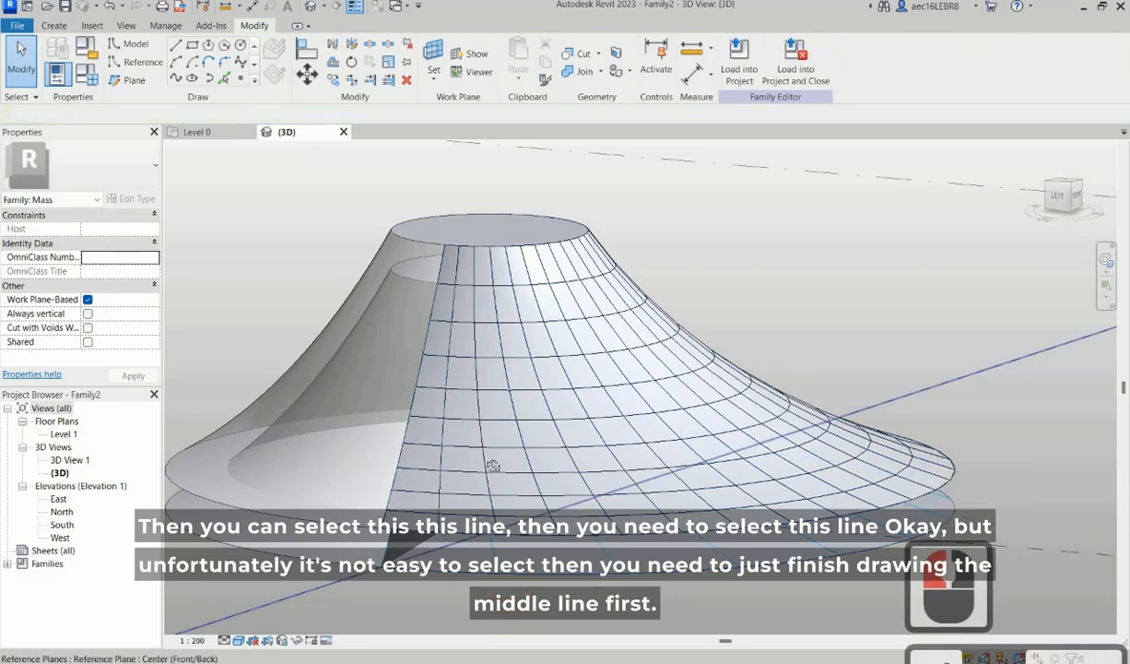
# Step: Draw a Spline Through Points along the third grid line from the upper surface's side edge, snapping from the top rim to the base rim
pyautogui.keyDown('shift'); pyautogui.moveTo(471, 445); pyautogui.dragTo(581, 506, button='middle'); pyautogui.keyUp('shift')
pyautogui.scroll(-3, 500, 391)
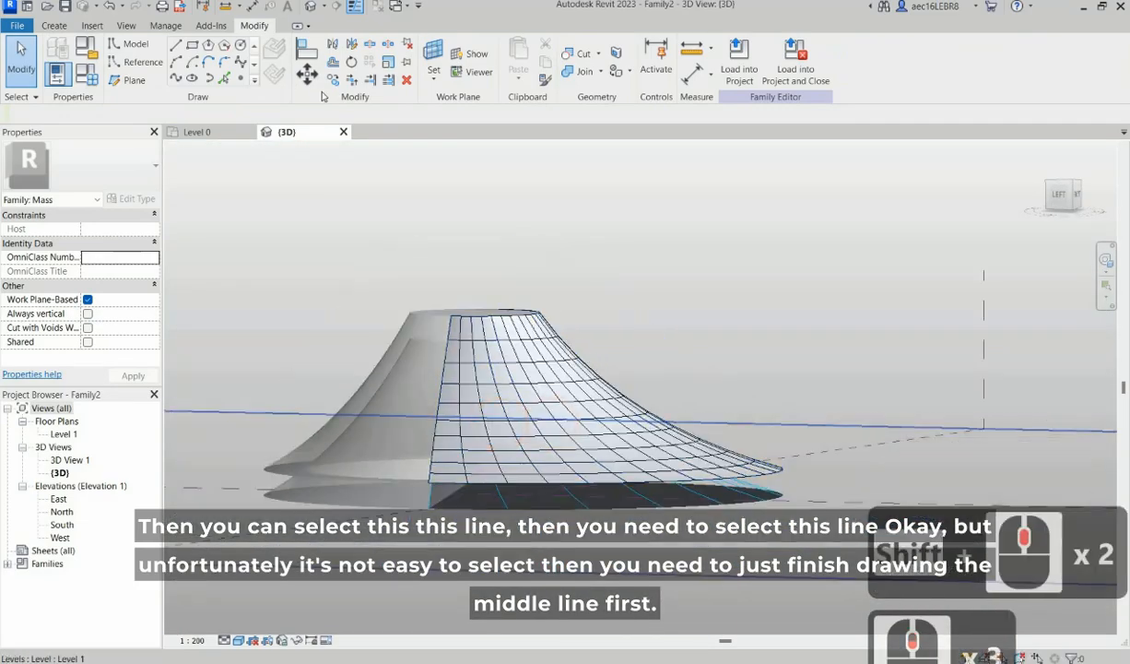
pyautogui.keyDown('shift'); pyautogui.moveTo(516, 414); pyautogui.dragTo(472, 304, button='middle'); pyautogui.keyUp('shift')
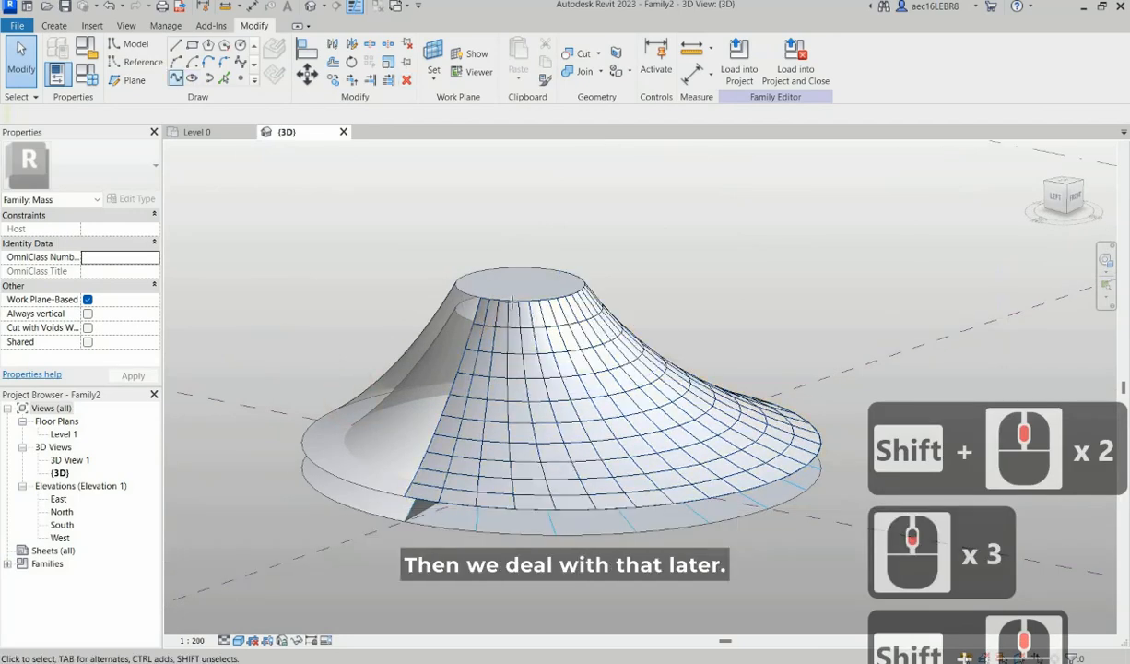
pyautogui.click(175, 79)
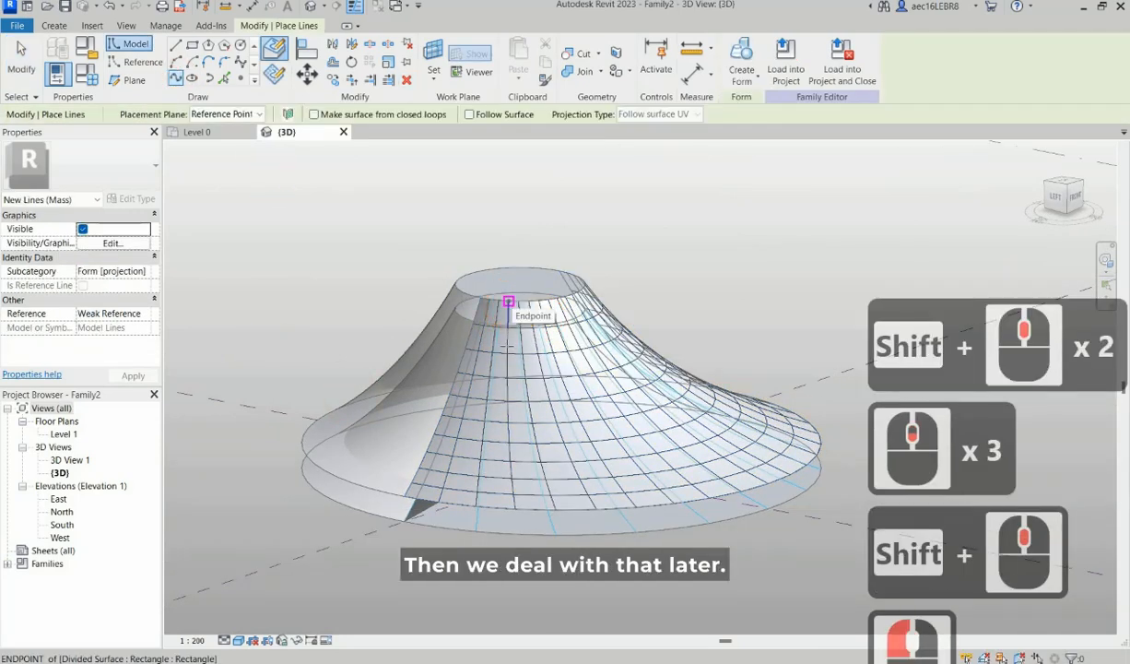
pyautogui.click(507, 301)
pyautogui.click(507, 351)
pyautogui.click(506, 366)
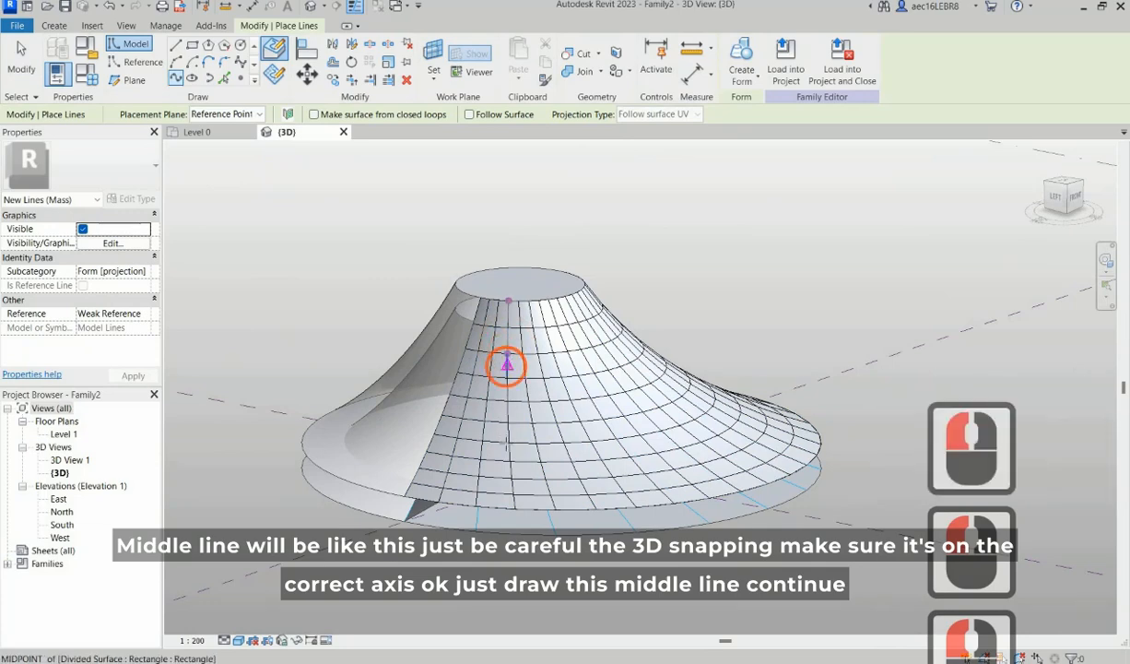
pyautogui.click(508, 401)
pyautogui.click(508, 443)
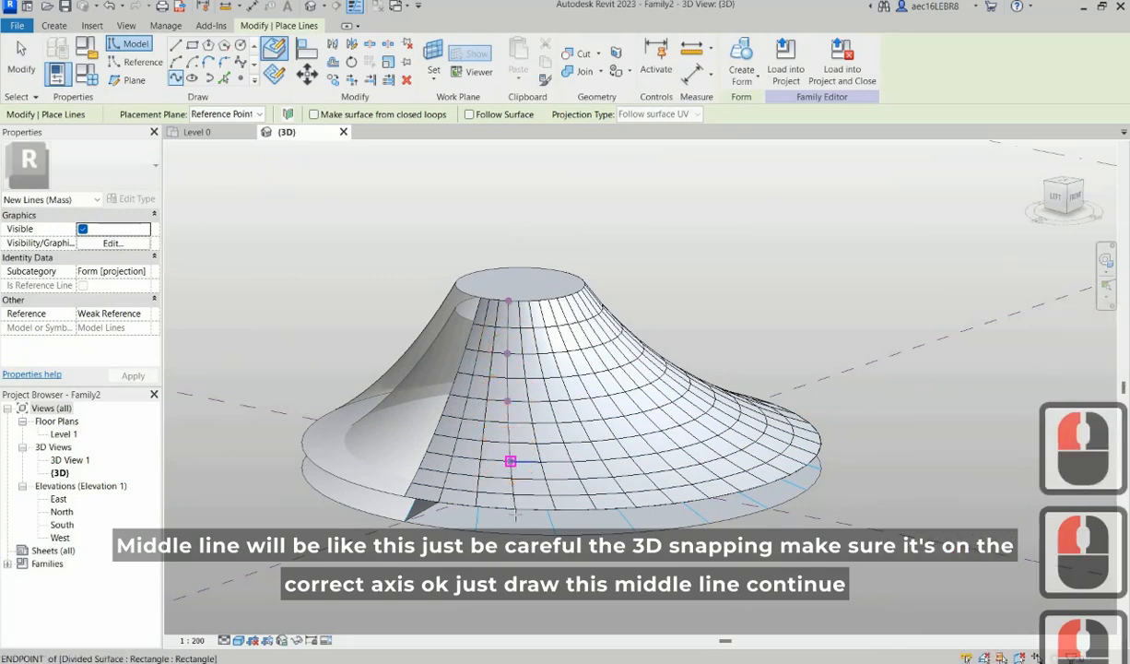
pyautogui.click(522, 507)
pyautogui.click(514, 509)
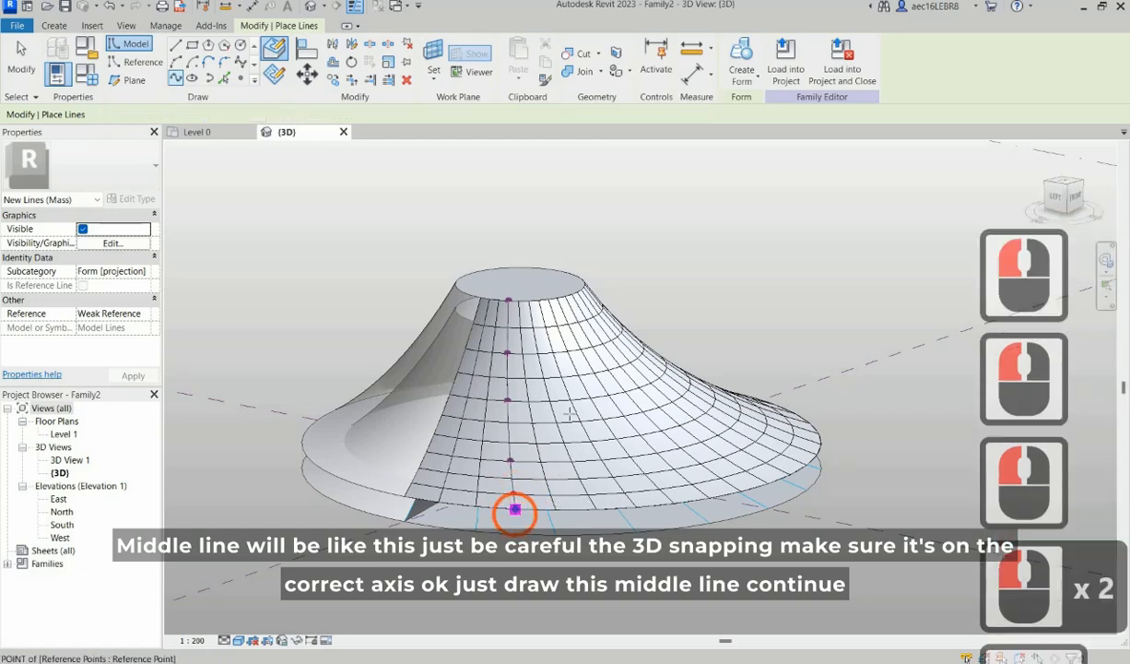
pyautogui.press('Escape')
pyautogui.keyDown('shift'); pyautogui.moveTo(641, 471); pyautogui.dragTo(569, 415, button='middle'); pyautogui.keyUp('shift')
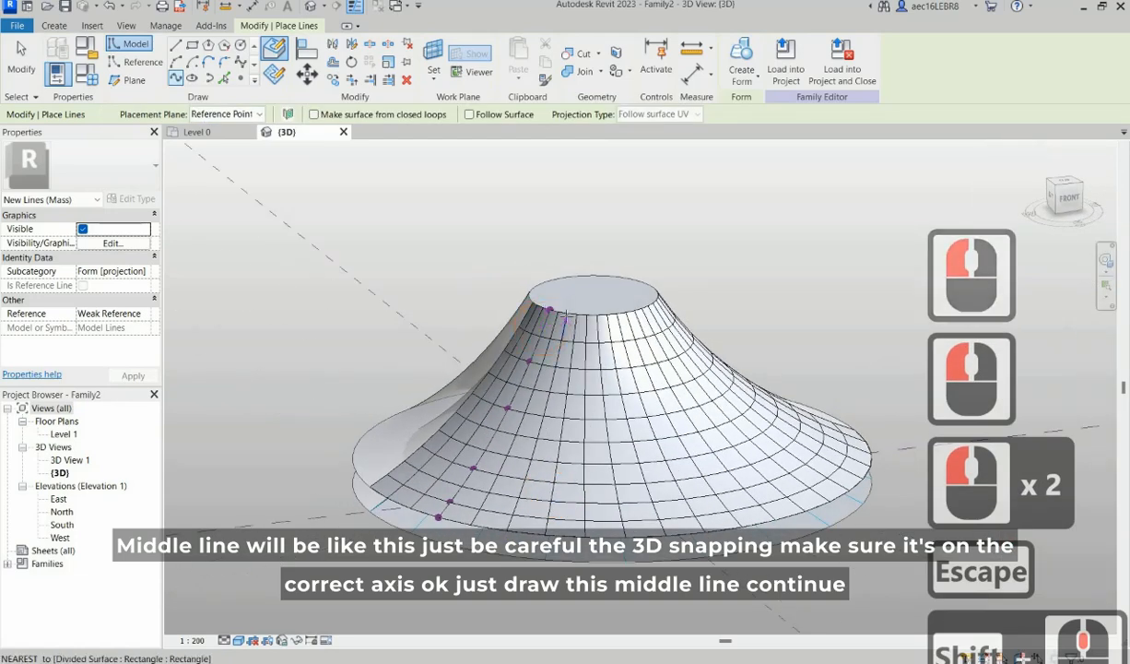
# Step: Draw a Spline Through Points along the fifth grid line from the upper surface's side edge, snapping from the top rim to the base rim
pyautogui.click(566, 313)
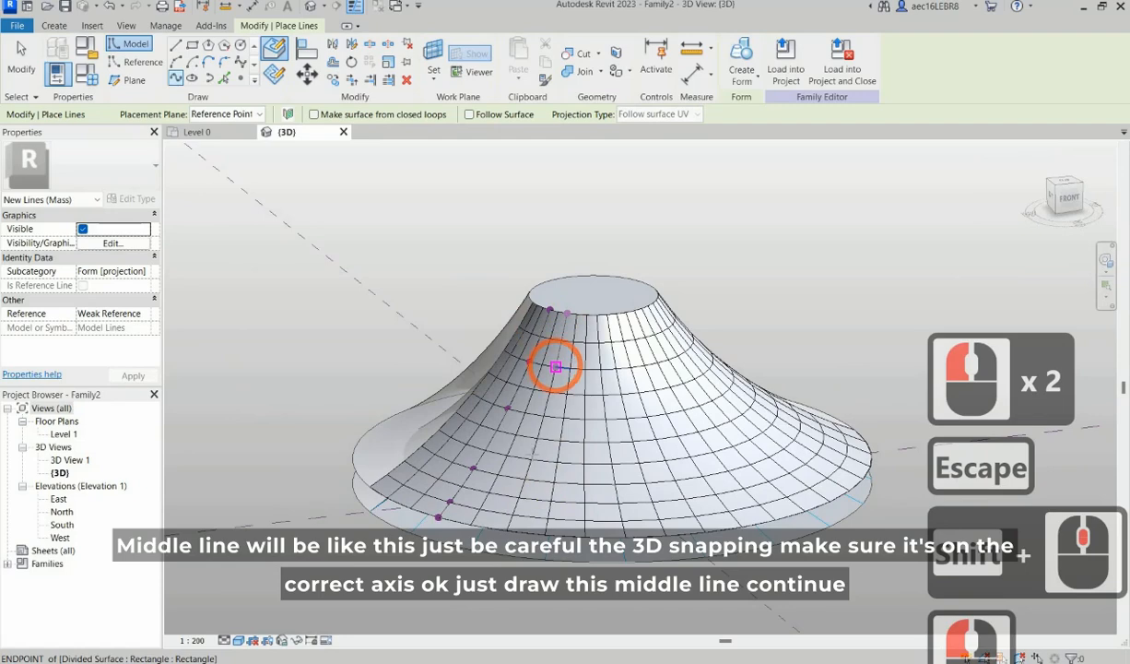
pyautogui.click(531, 458)
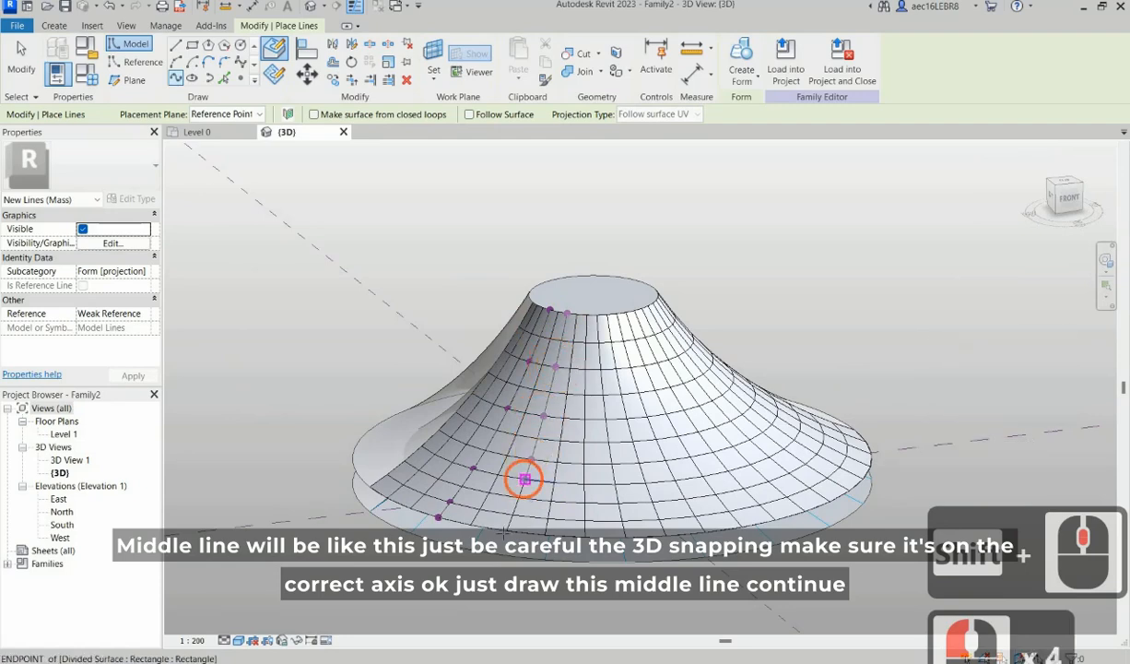
pyautogui.click(506, 531)
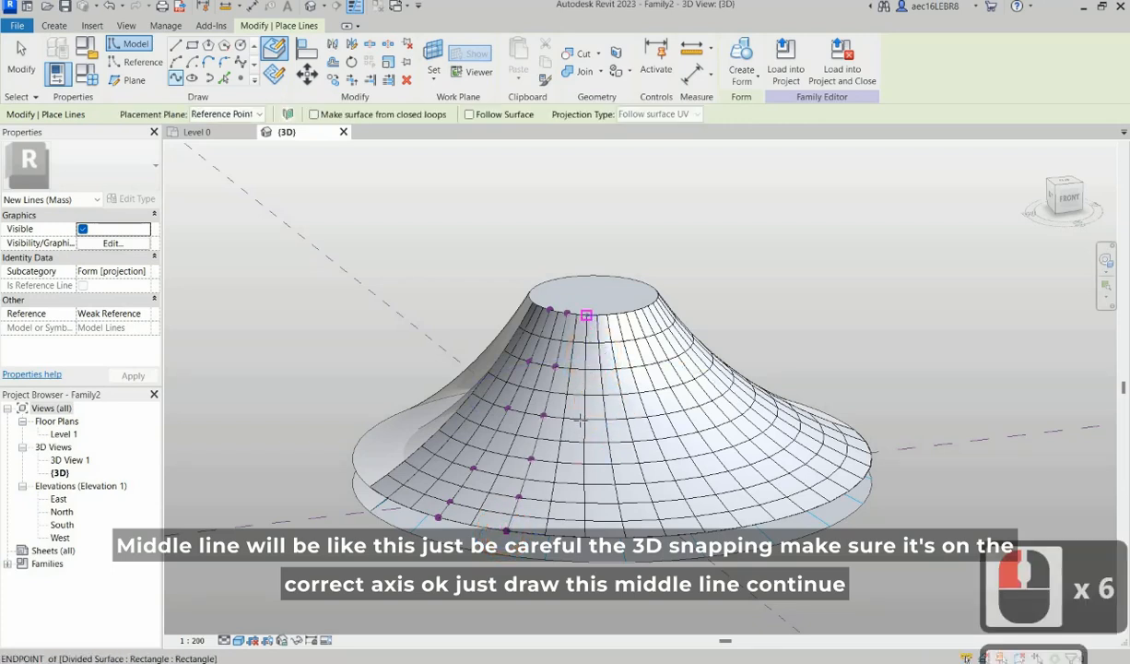
pyautogui.press('Escape')
# Step: Draw a Spline Through Points along the seventh grid line from the upper surface's side edge, through the grid intersections down to the base rim
pyautogui.click(586, 369)
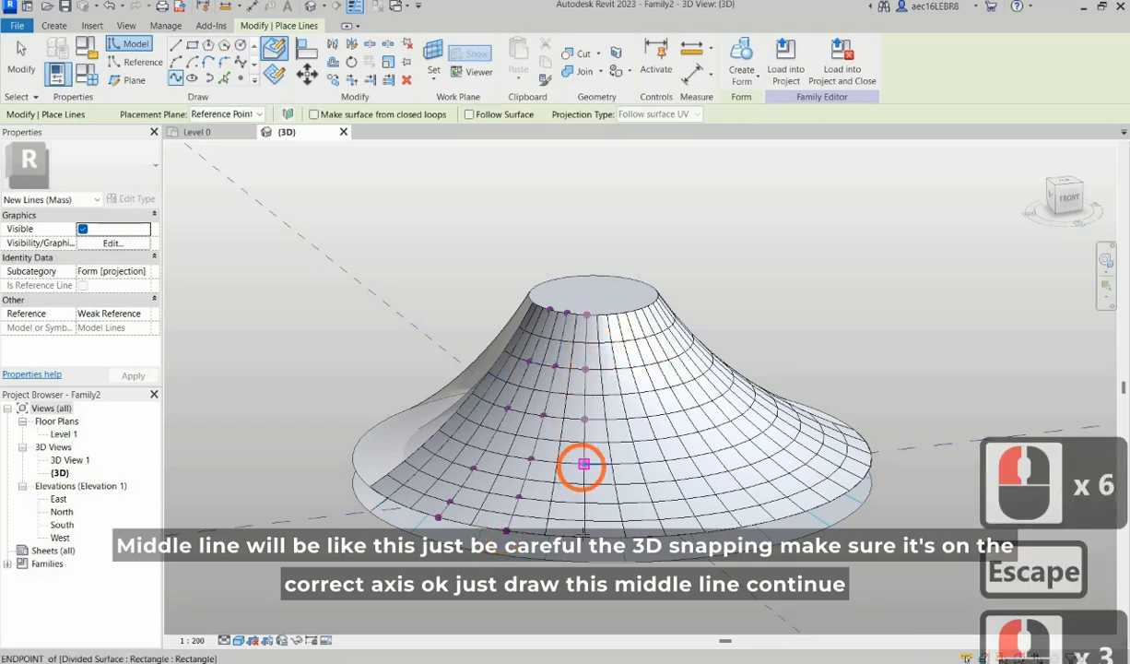
pyautogui.click(583, 464)
pyautogui.click(647, 513)
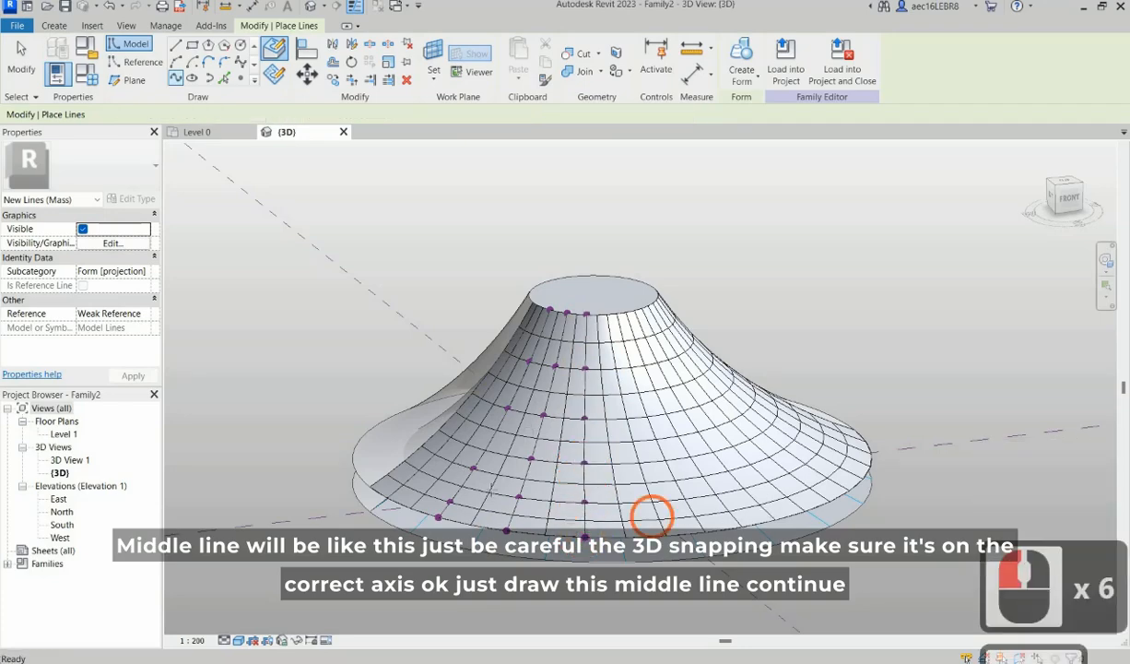
pyautogui.press('Escape')
# Step: Draw a Spline Through Points along the ninth grid line from the upper surface's side edge, snapping from the top rim to the base rim
pyautogui.keyDown('shift'); pyautogui.moveTo(605, 495); pyautogui.dragTo(663, 497, button='middle'); pyautogui.keyUp('shift')
pyautogui.keyDown('shift'); pyautogui.moveTo(496, 486); pyautogui.dragTo(661, 486, button='middle'); pyautogui.keyUp('shift')
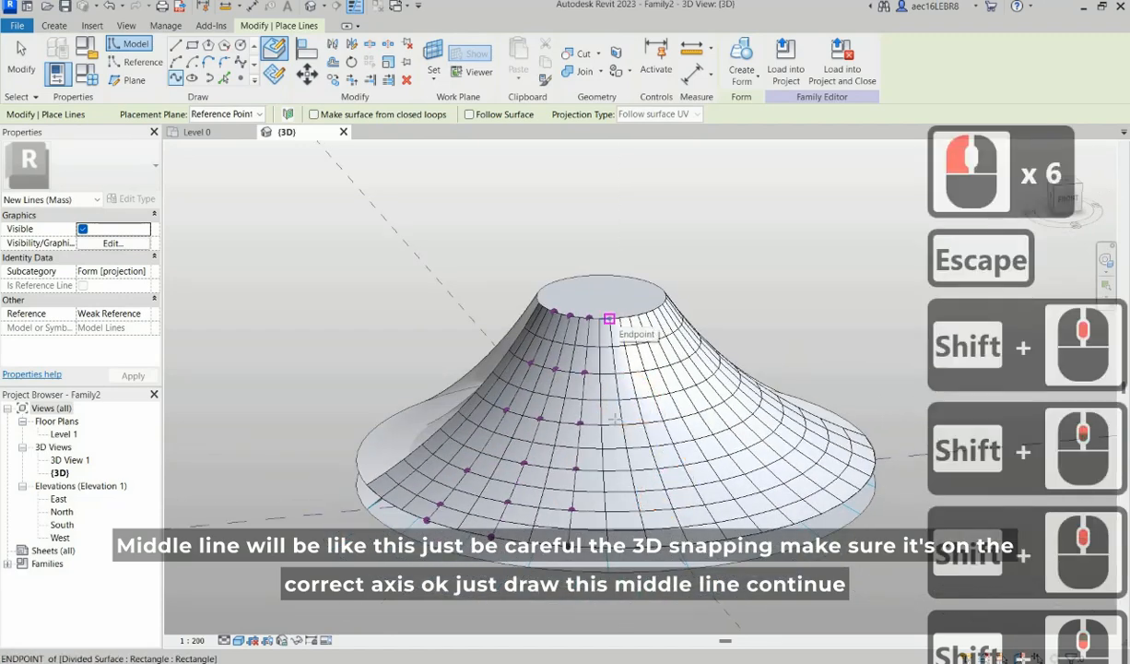
pyautogui.click(609, 319)
pyautogui.click(616, 374)
pyautogui.click(615, 421)
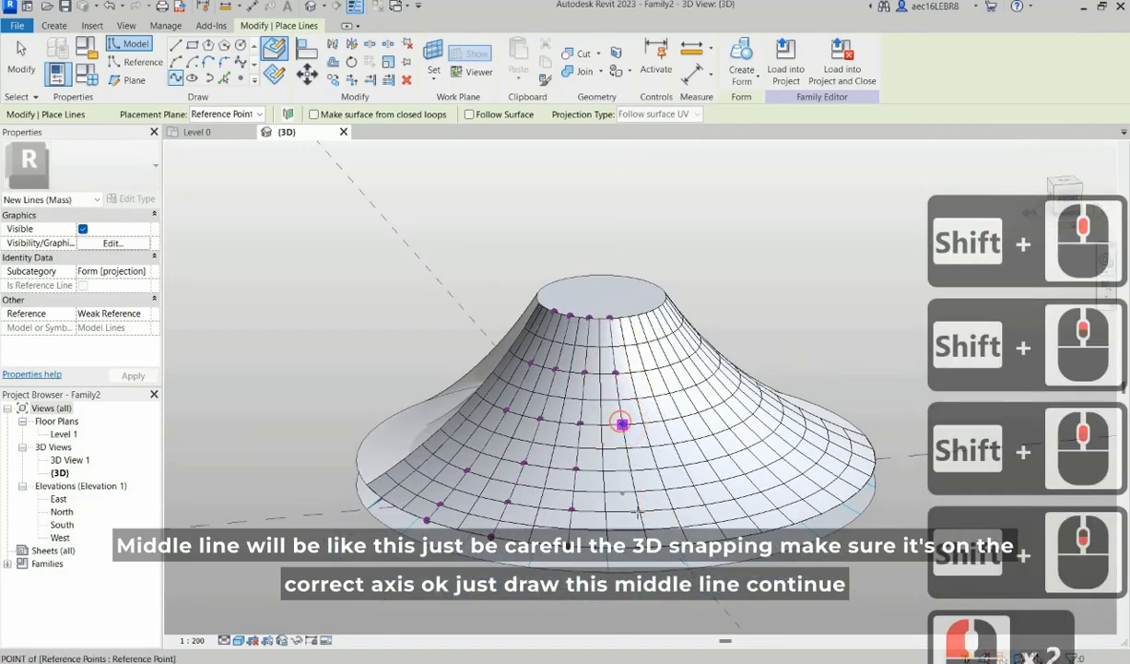
pyautogui.click(628, 461)
pyautogui.click(637, 510)
pyautogui.click(650, 543)
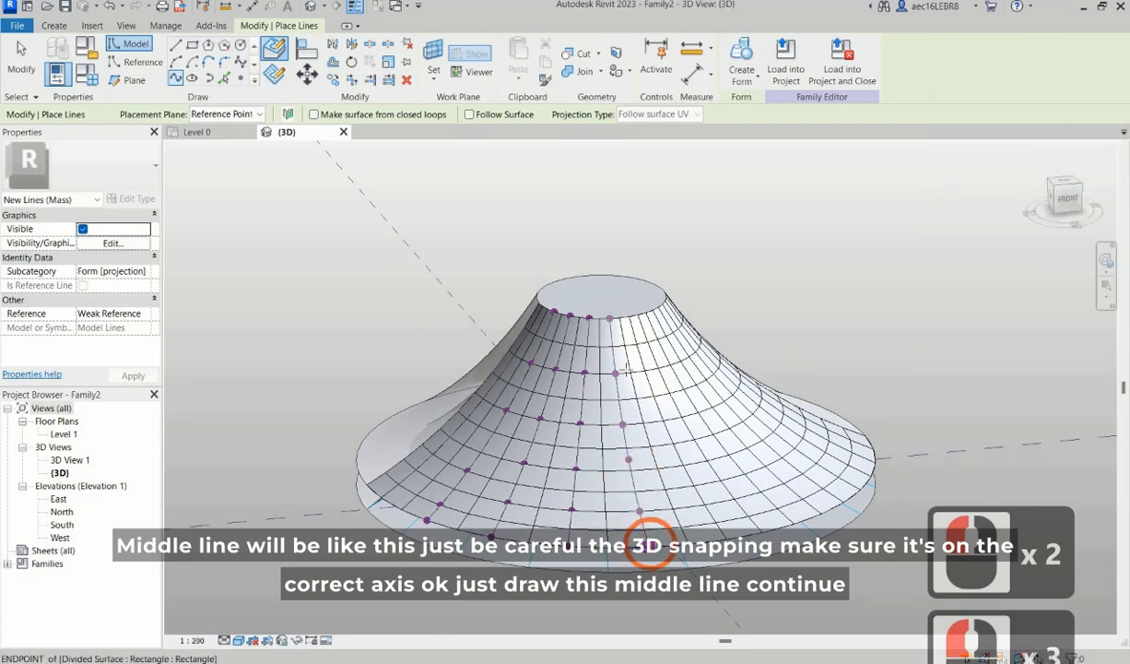
pyautogui.click(714, 493)
pyautogui.press('Escape')
# Step: Draw a Spline Through Points along the eleventh grid line from the upper surface's side edge, snapping from the top rim to the base rim
pyautogui.keyDown('shift'); pyautogui.moveTo(715, 493); pyautogui.dragTo(623, 373, button='middle'); pyautogui.keyUp('shift')
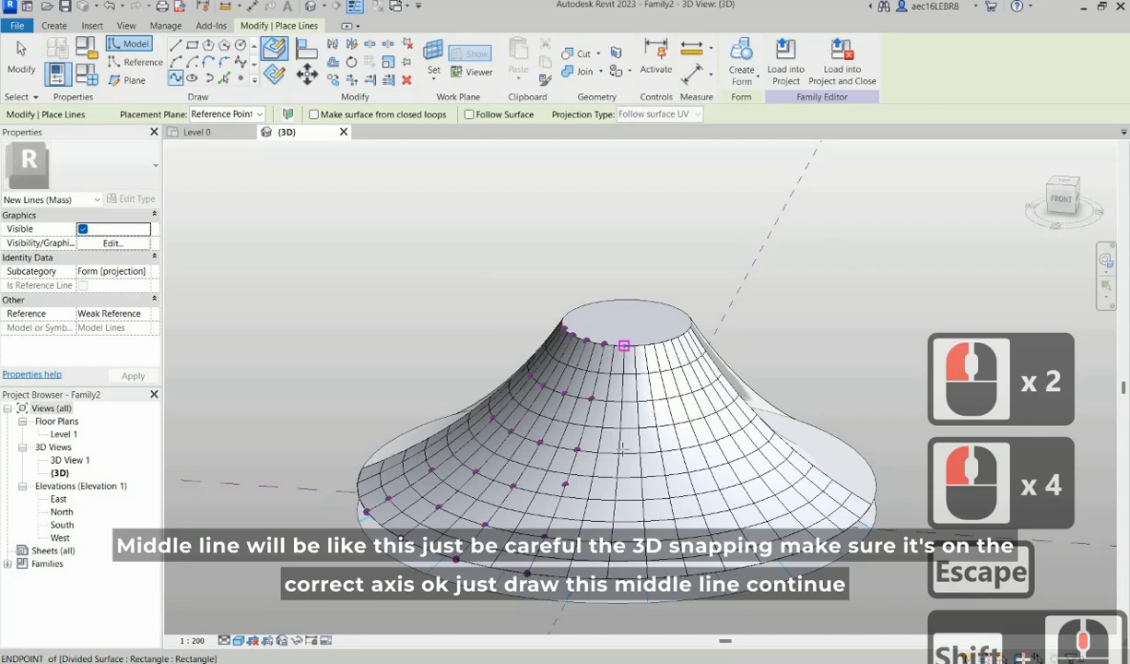
pyautogui.click(624, 345)
pyautogui.click(625, 408)
pyautogui.click(617, 477)
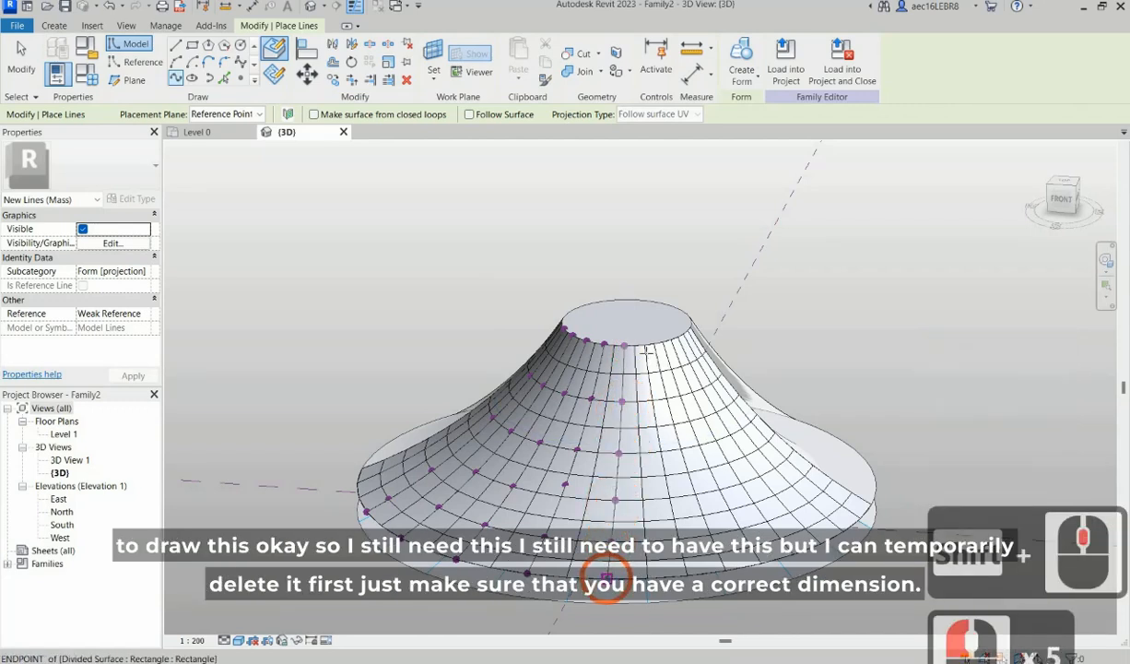
pyautogui.click(606, 577)
pyautogui.press('Escape')
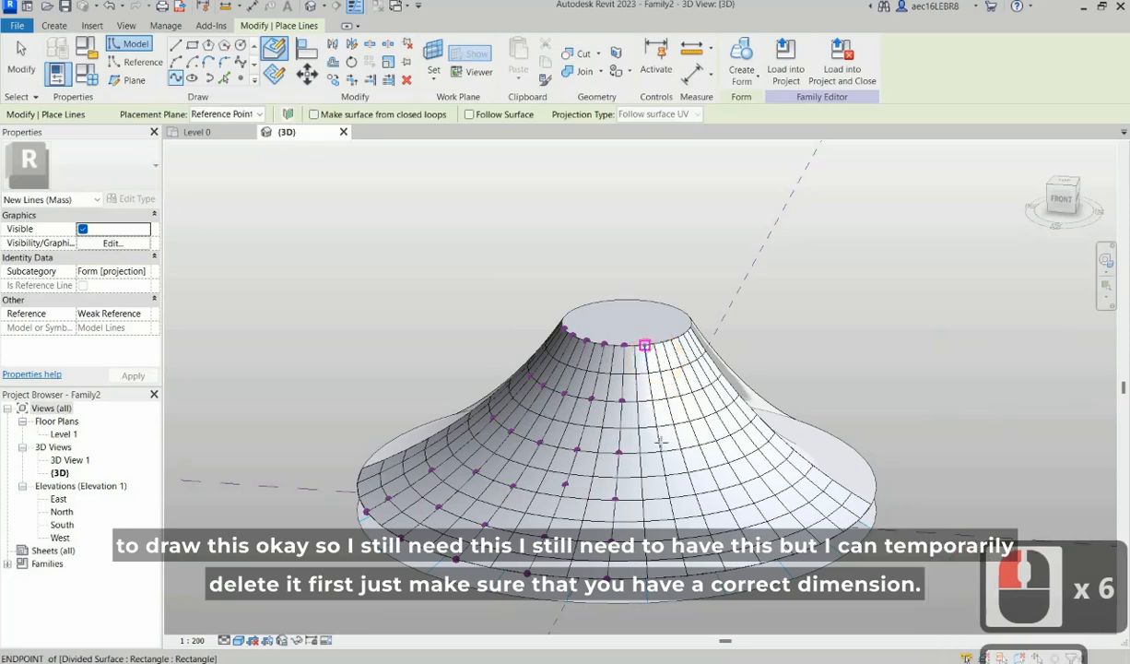
# Step: Draw a Spline Through Points along the thirteenth grid line from the upper surface's side edge, through the grid intersections down to the base rim
pyautogui.press('Escape')
pyautogui.click(652, 400)
pyautogui.click(662, 452)
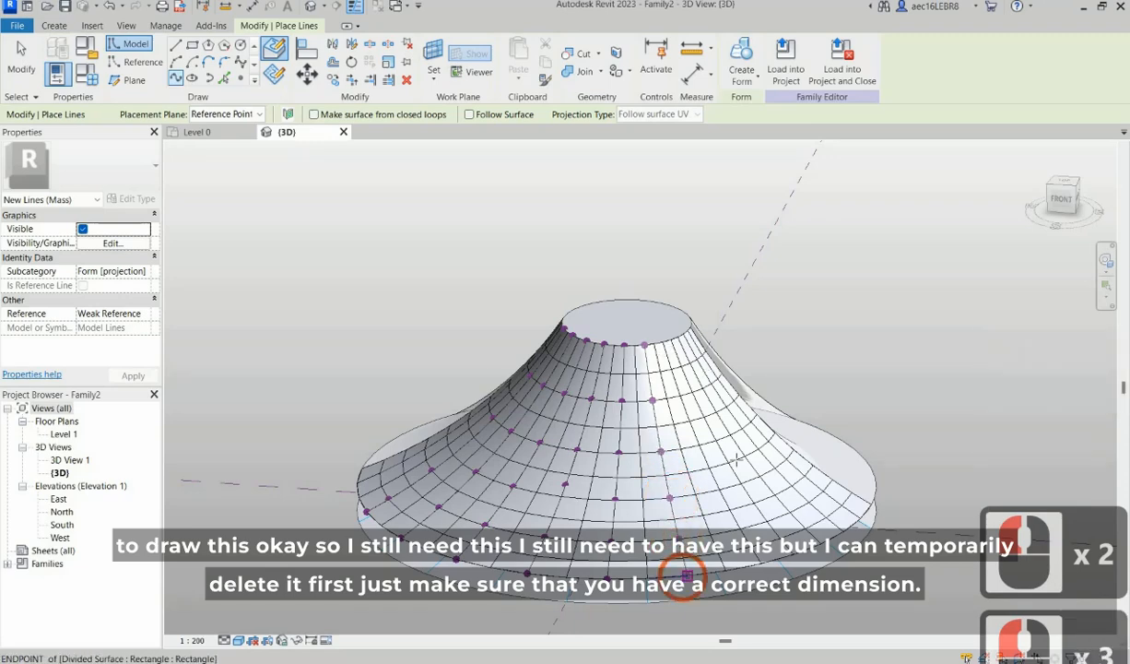
pyautogui.press('Escape')
# Step: Draw a Spline Through Points along the fifteenth grid line from the upper surface's side edge, snapping from the top rim to the base rim
pyautogui.keyDown('shift'); pyautogui.moveTo(750, 461); pyautogui.dragTo(664, 449, button='middle'); pyautogui.keyUp('shift')
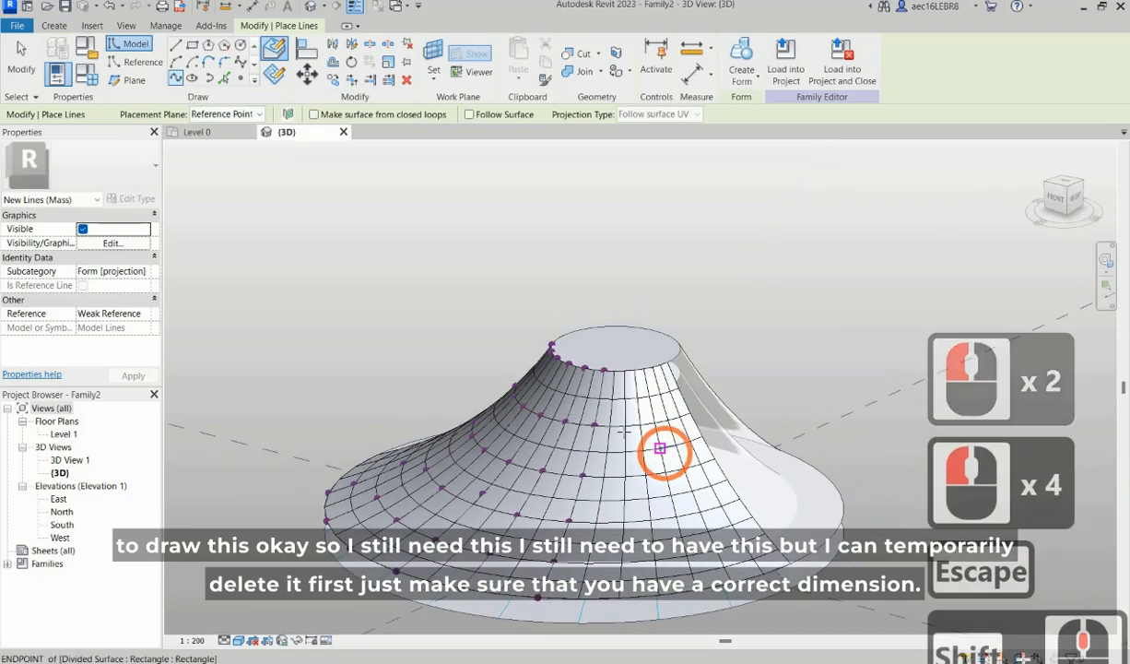
pyautogui.click(625, 426)
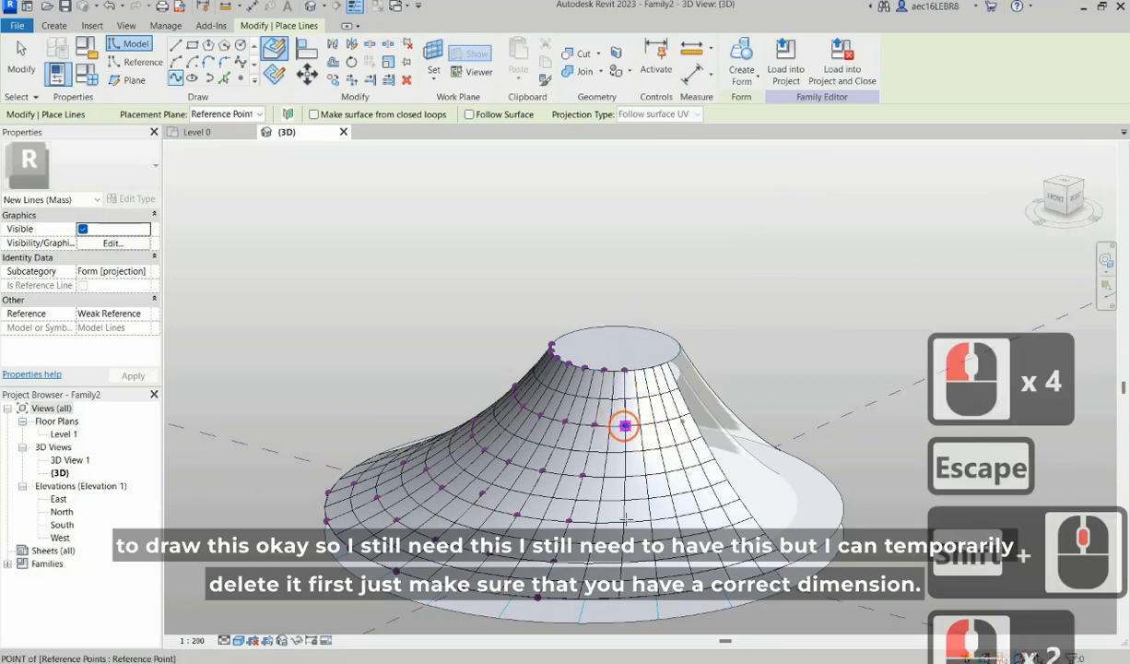
pyautogui.click(618, 553)
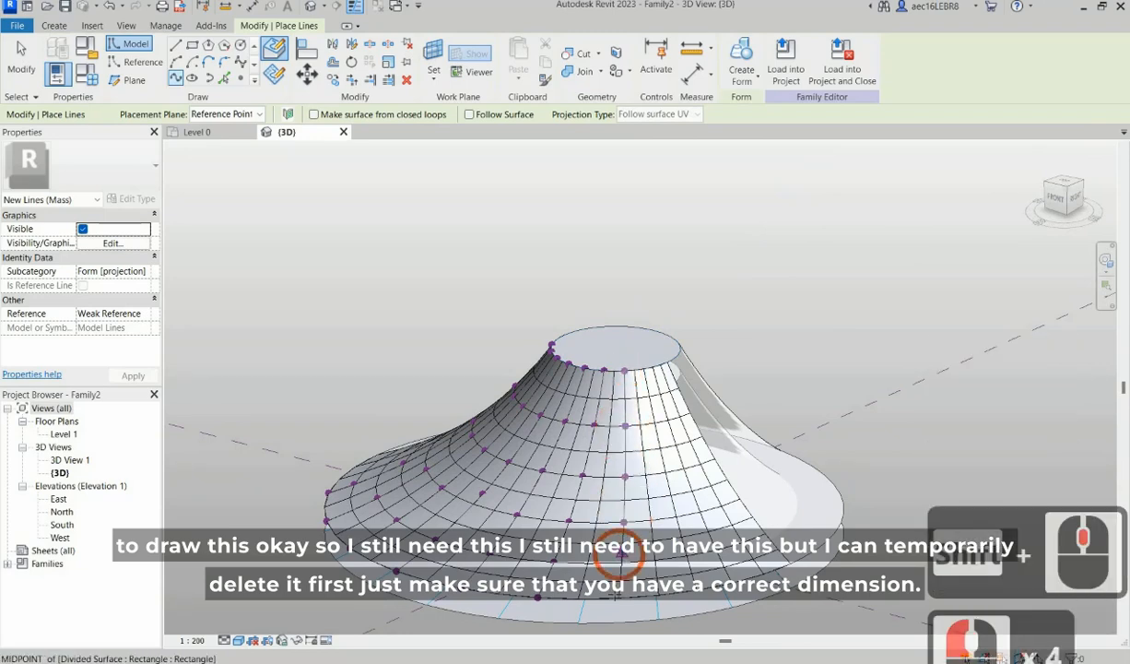
pyautogui.click(621, 562)
pyautogui.click(619, 598)
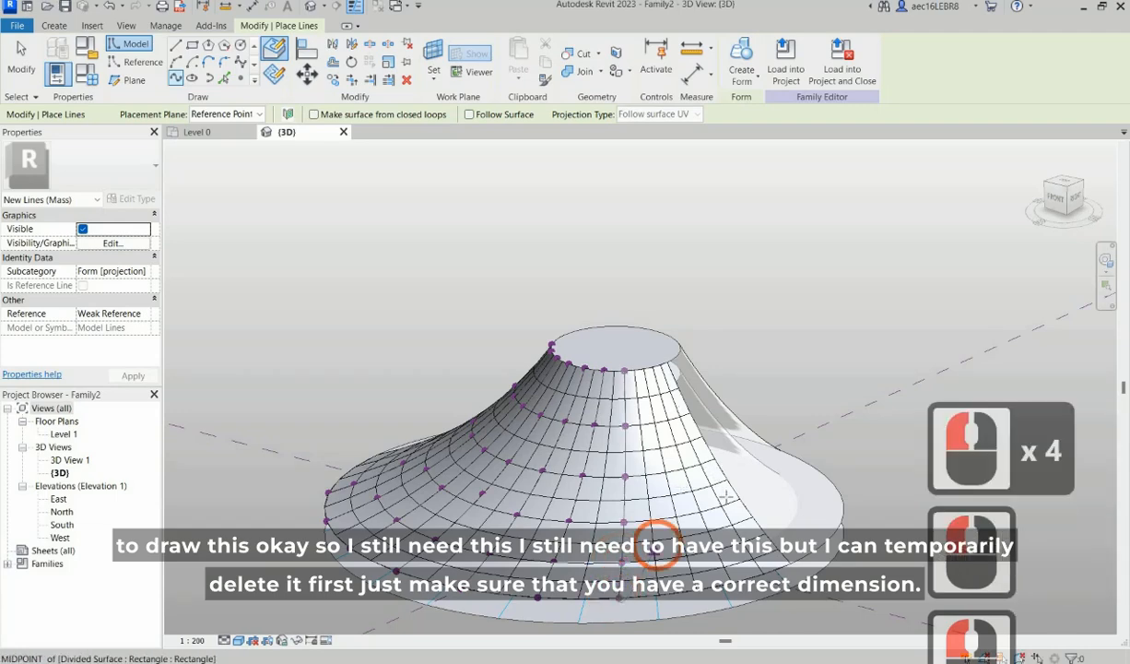
pyautogui.click(662, 405)
pyautogui.press('Escape')
# Step: Draw a Spline Through Points along the seventeenth grid line from the upper surface's side edge, snapping from the top rim to the base rim
pyautogui.keyDown('shift'); pyautogui.moveTo(691, 496); pyautogui.dragTo(687, 499, button='middle'); pyautogui.keyUp('shift')
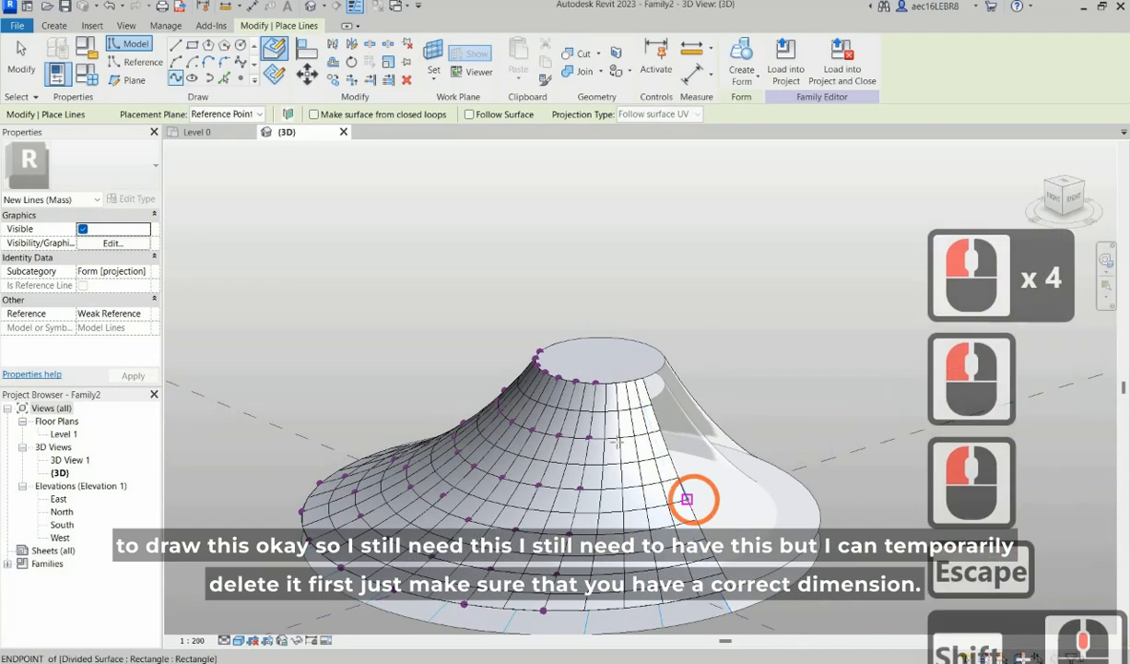
pyautogui.click(614, 387)
pyautogui.click(621, 487)
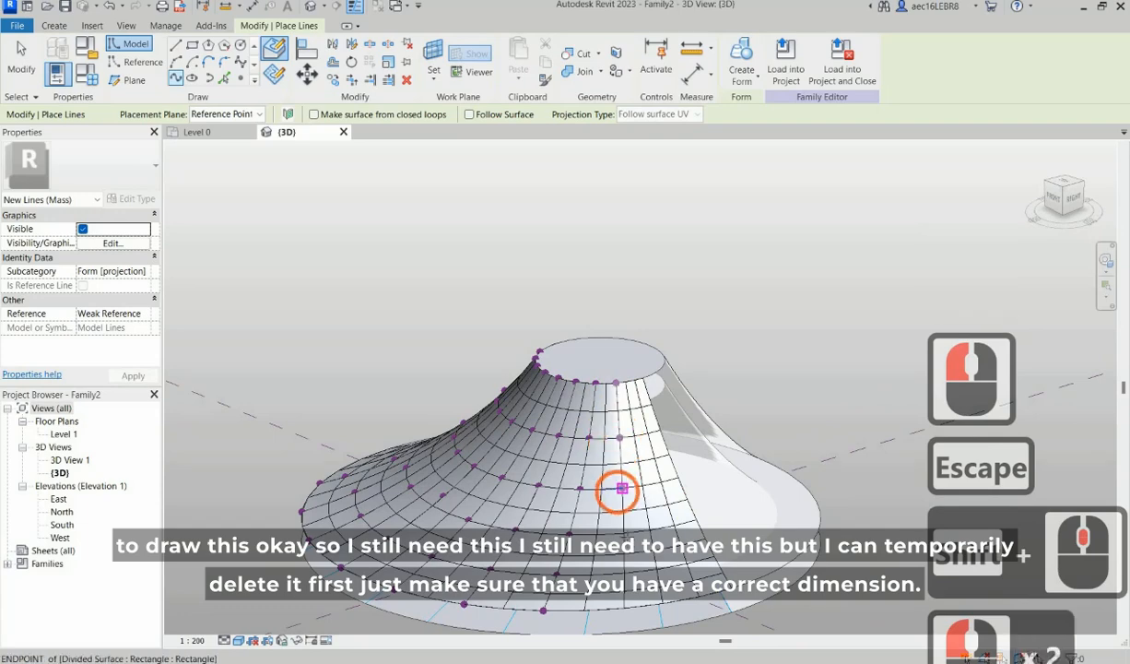
pyautogui.click(626, 542)
pyautogui.click(622, 590)
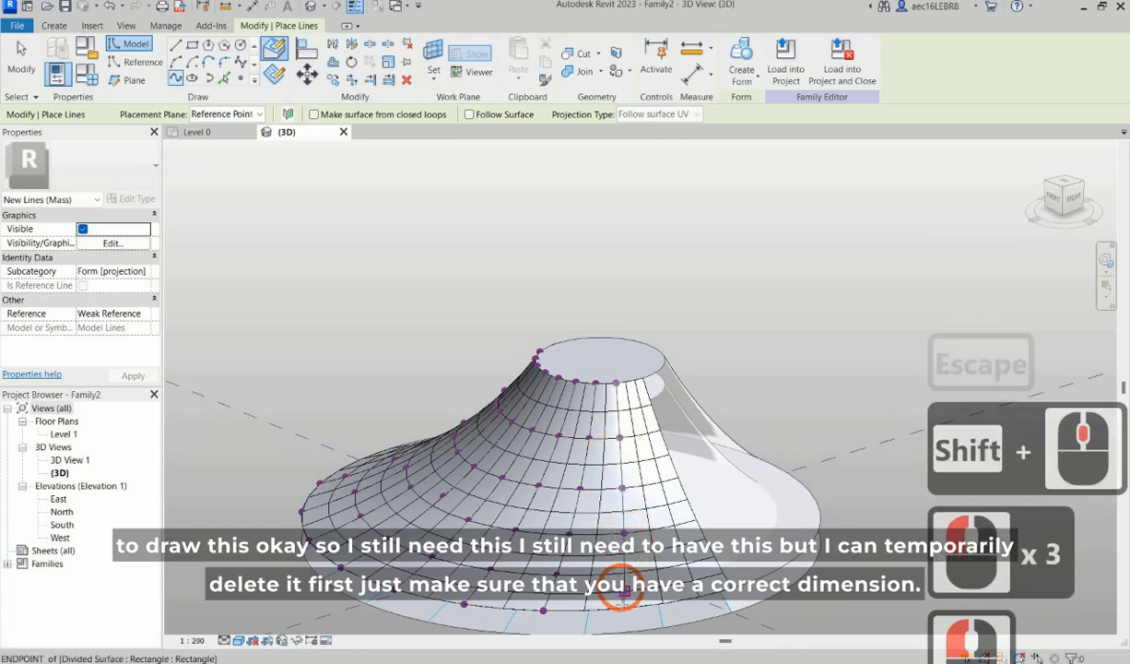
pyautogui.click(623, 607)
pyautogui.click(659, 571)
pyautogui.press('Escape')
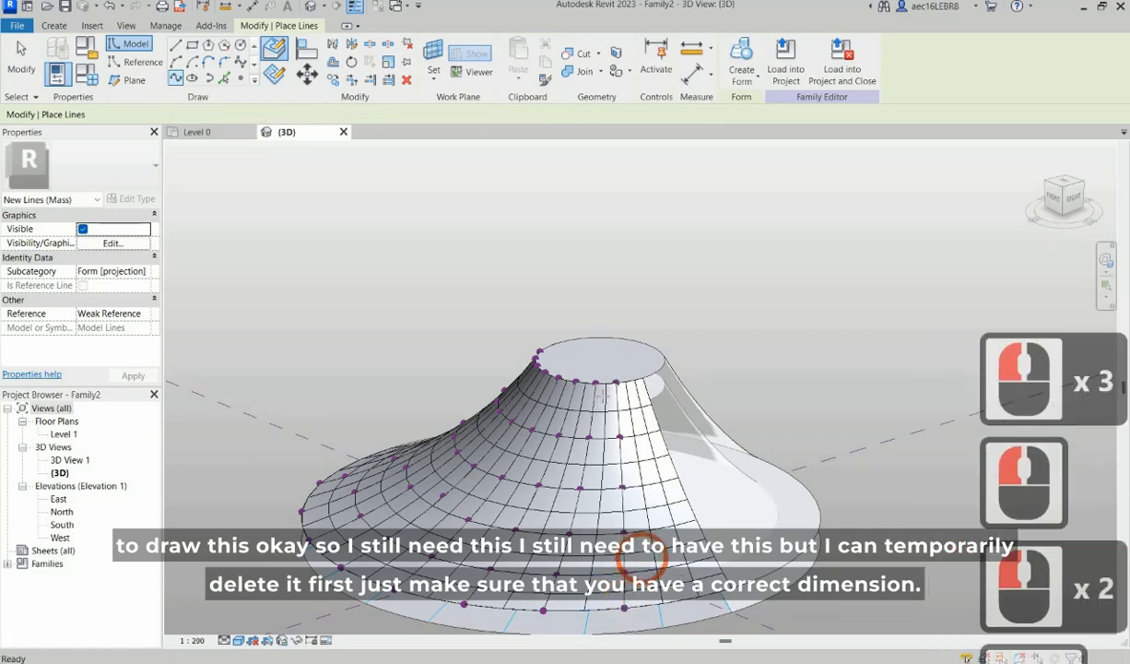
# Step: Draw the last Spline Through Points along the first grid line inside the upper surface's opposite side edge, from the top rim to the base rim
pyautogui.keyDown('shift'); pyautogui.moveTo(611, 393); pyautogui.dragTo(593, 420, button='middle'); pyautogui.keyUp('shift')
pyautogui.click(602, 401)
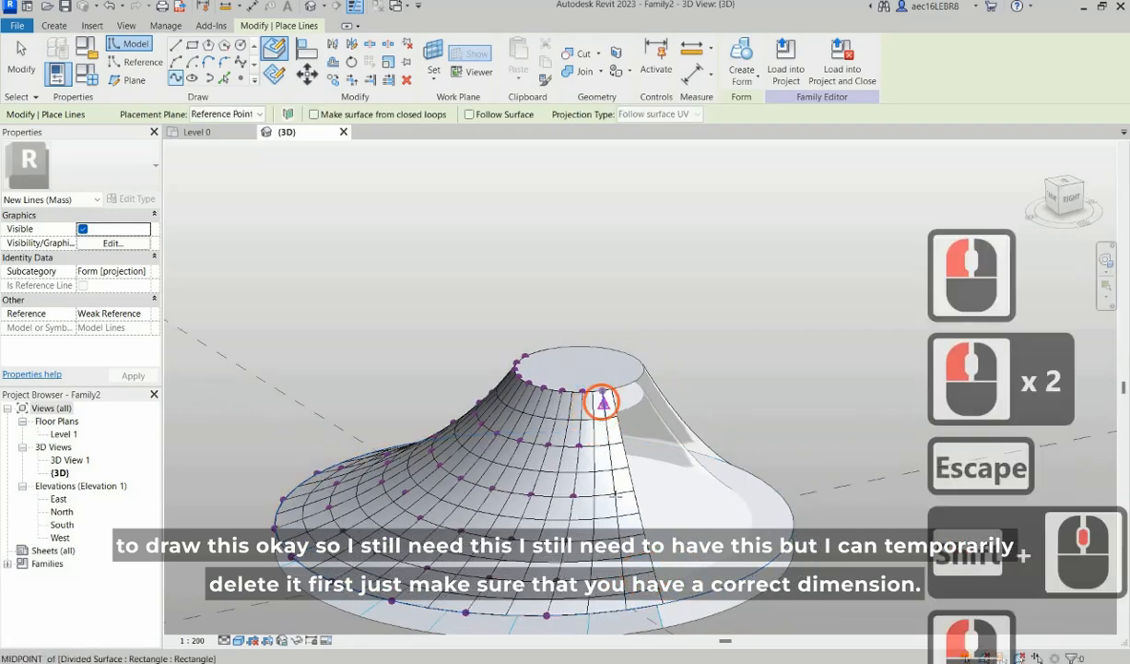
pyautogui.click(615, 495)
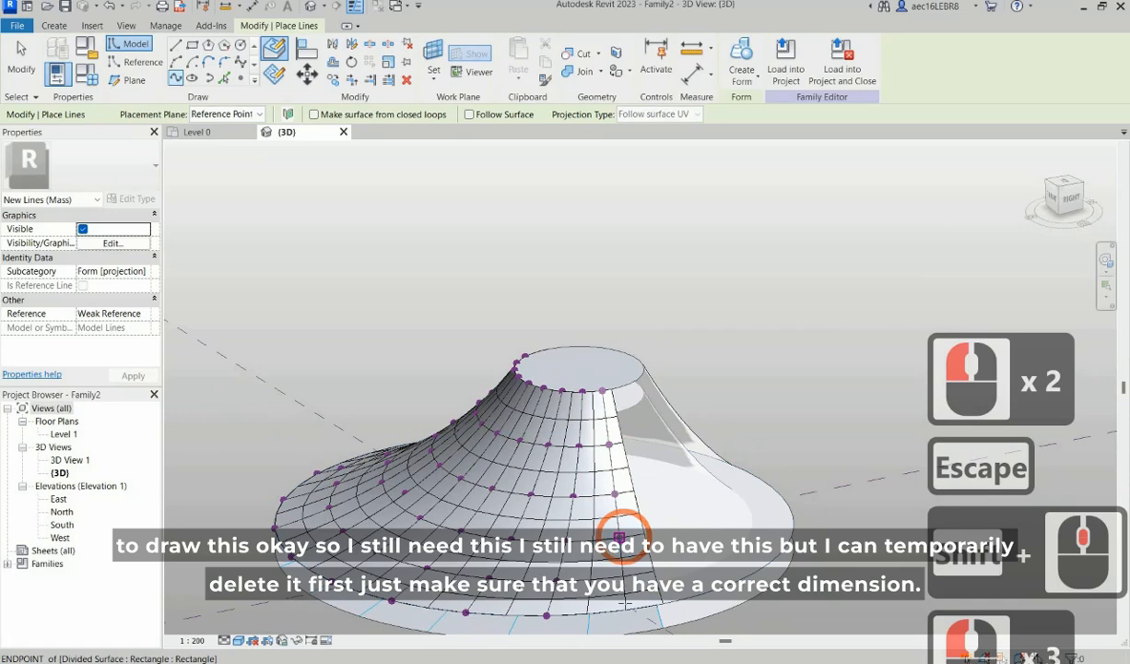
pyautogui.click(623, 606)
pyautogui.click(623, 605)
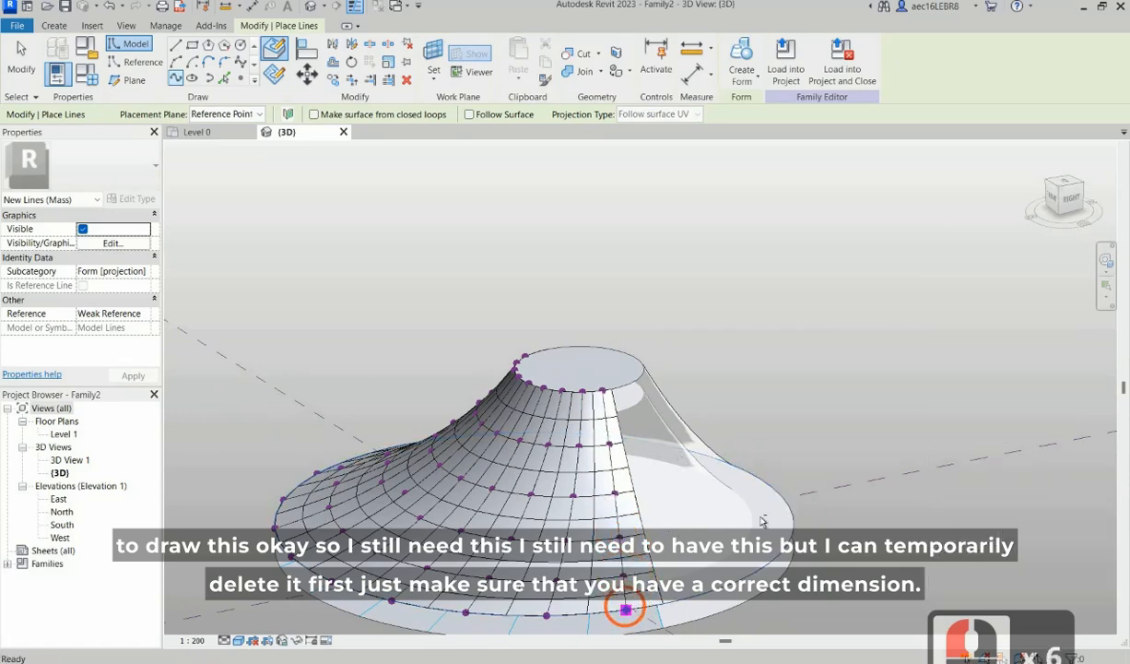
# Step: Measure the vertical offset between the base rims of the lower and upper forms
pyautogui.scroll(-4, 680, 461)
pyautogui.keyDown('shift'); pyautogui.moveTo(676, 496); pyautogui.dragTo(760, 514, button='middle'); pyautogui.keyUp('shift')
pyautogui.click(670, 493)
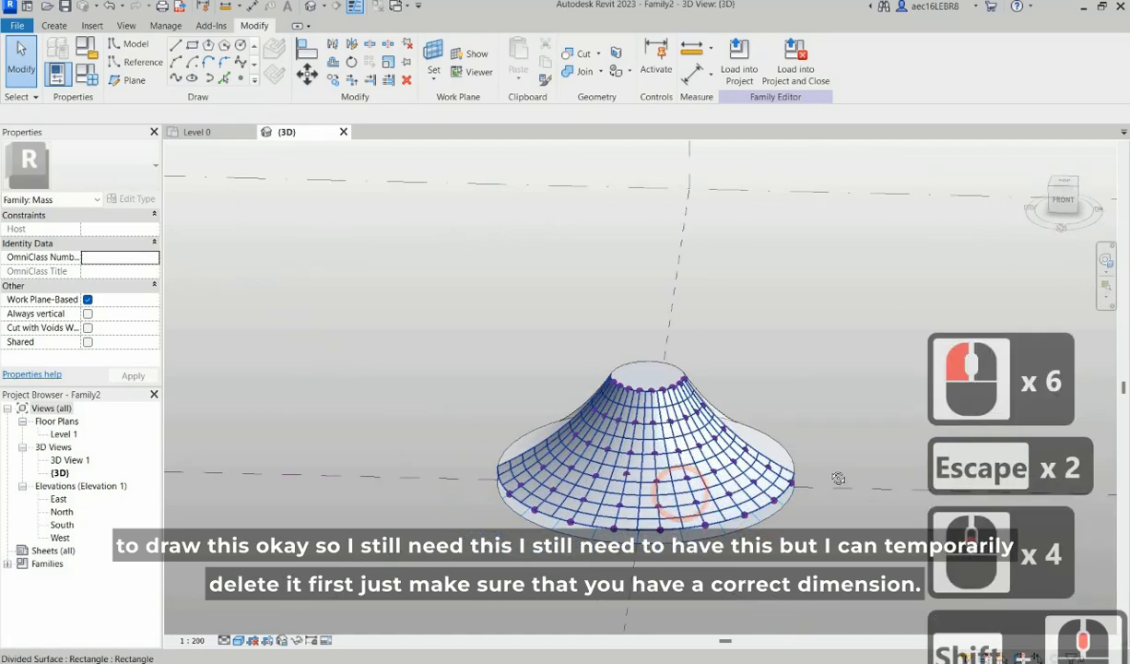
pyautogui.keyDown('shift'); pyautogui.moveTo(732, 462); pyautogui.dragTo(838, 452, button='middle'); pyautogui.keyUp('shift')
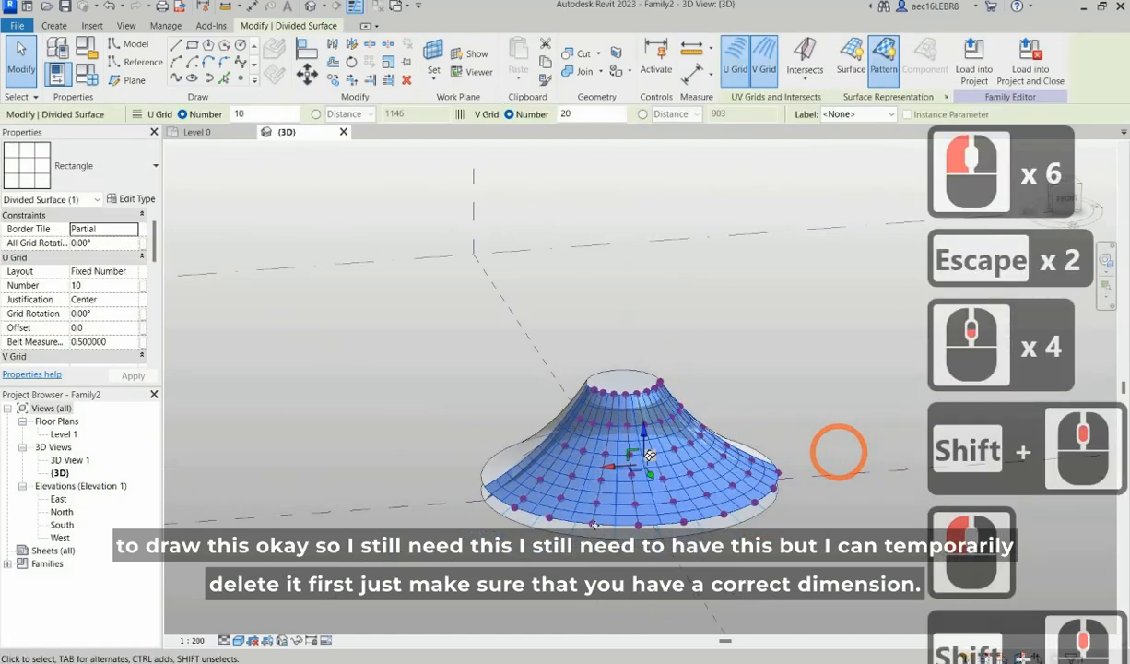
pyautogui.keyDown('shift'); pyautogui.moveTo(532, 397); pyautogui.dragTo(816, 437, button='middle'); pyautogui.keyUp('shift')
pyautogui.scroll(3, 592, 524)
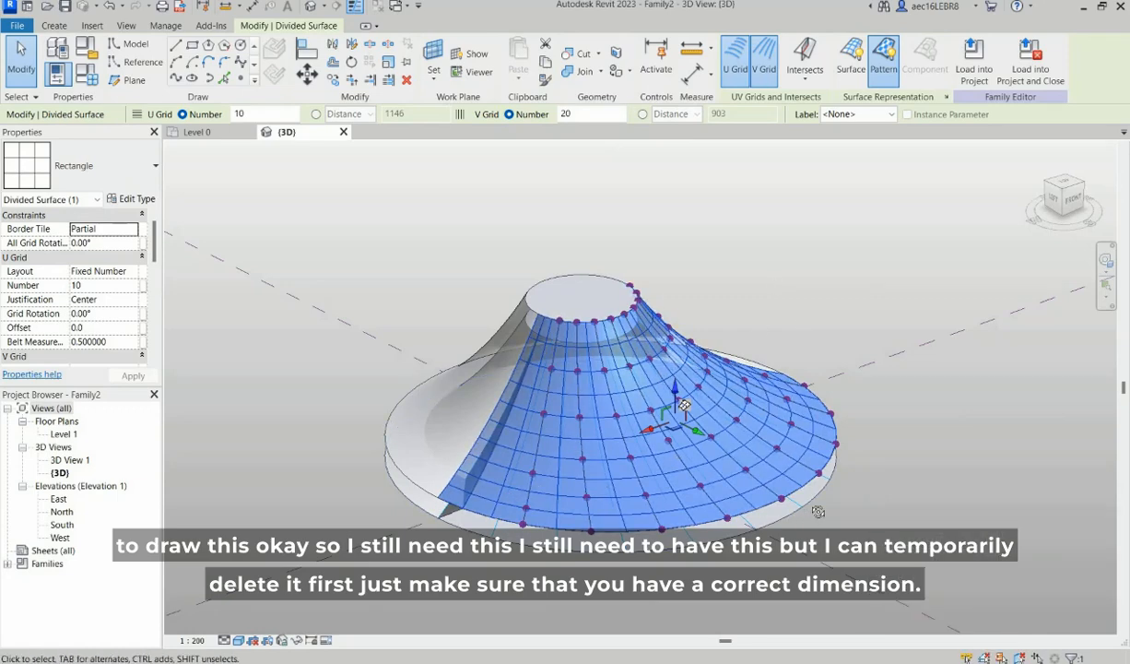
pyautogui.keyDown('shift'); pyautogui.moveTo(880, 430); pyautogui.dragTo(828, 456, button='middle'); pyautogui.keyUp('shift')
pyautogui.click(751, 459)
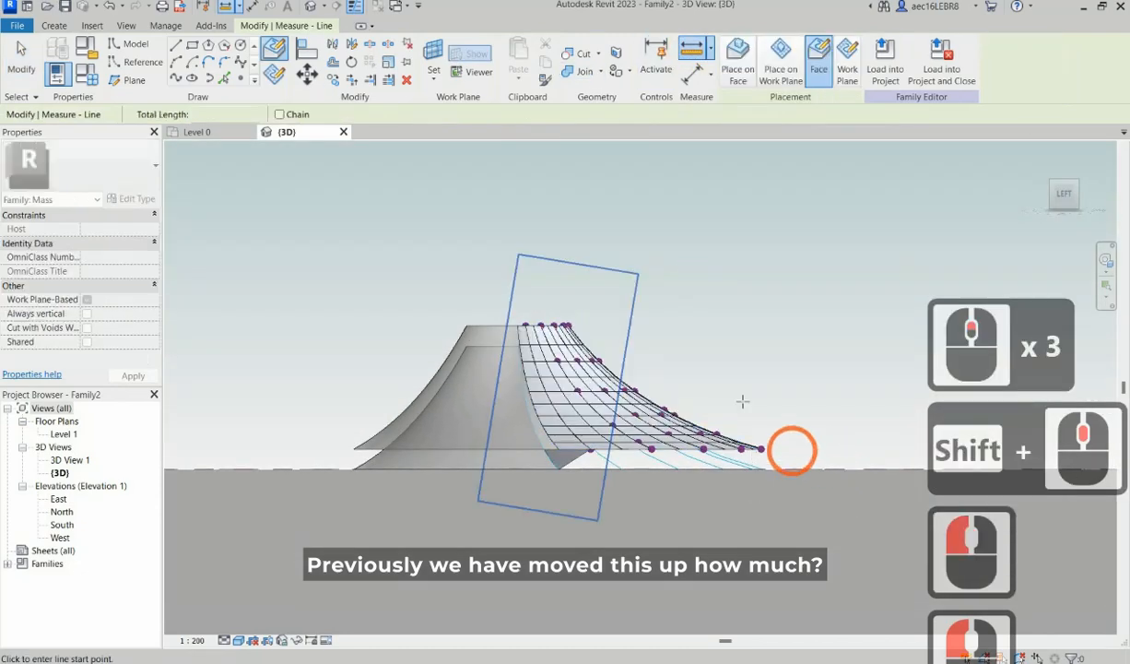
pyautogui.scroll(6, 764, 474)
pyautogui.click(742, 458)
pyautogui.click(740, 397)
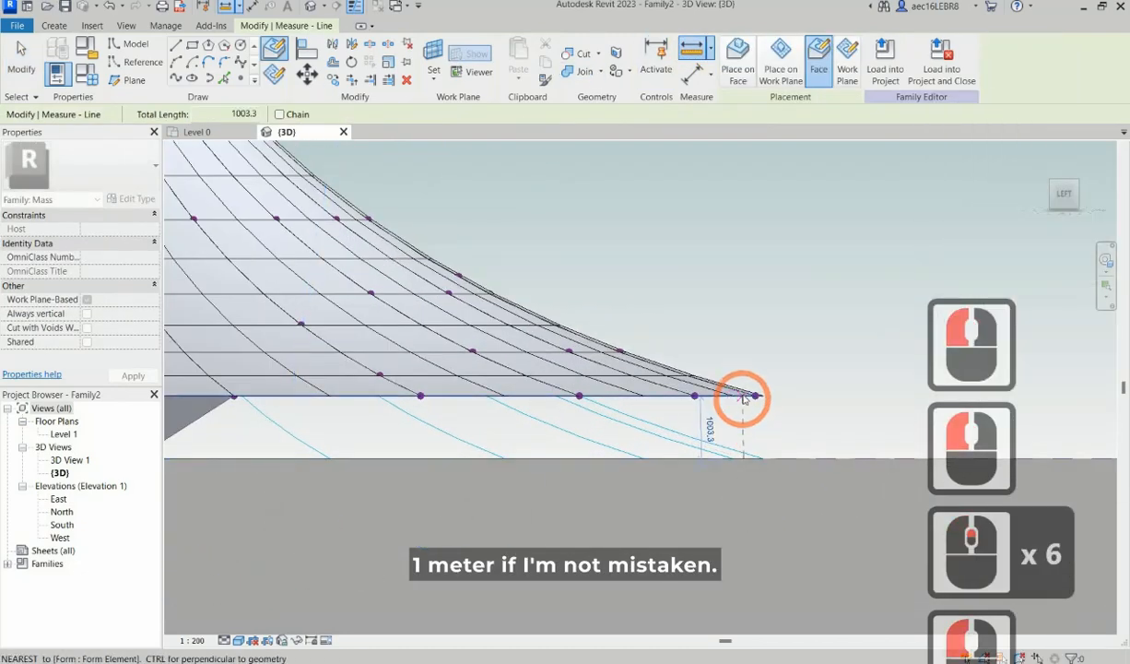
pyautogui.press('Escape')
pyautogui.press('Escape')
# Step: Delete the rectangle-pattern divided surface and the upper form beneath it, keeping the splines drawn on it
pyautogui.scroll(-7, 682, 431)
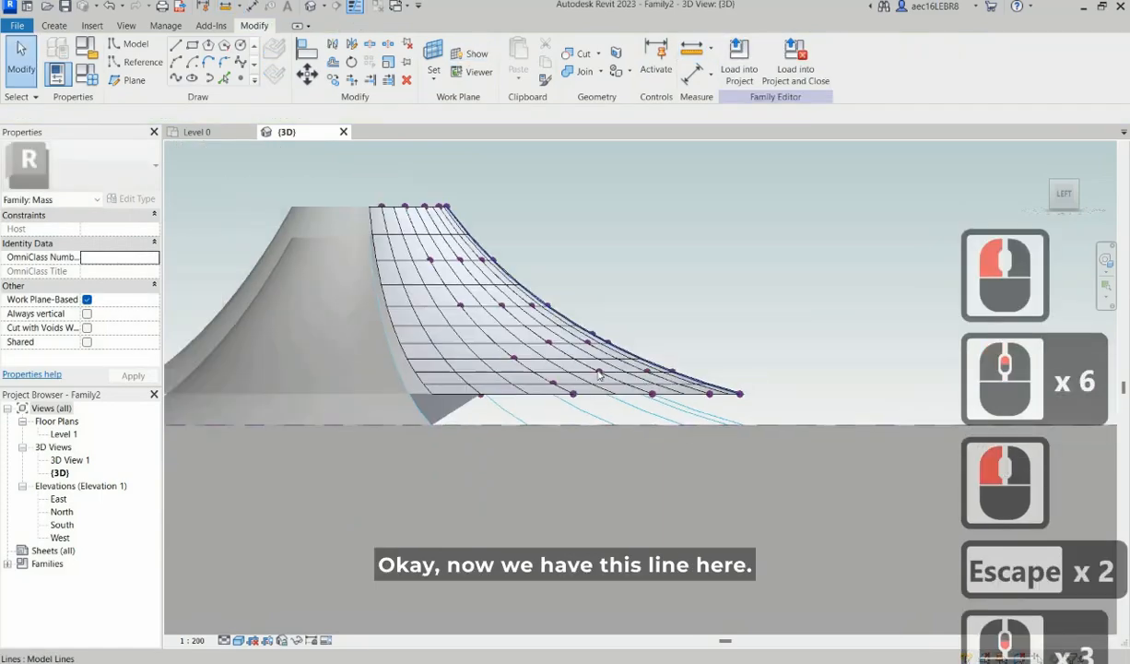
pyautogui.keyDown('shift'); pyautogui.moveTo(681, 431); pyautogui.dragTo(628, 441, button='middle'); pyautogui.keyUp('shift')
pyautogui.click(701, 384)
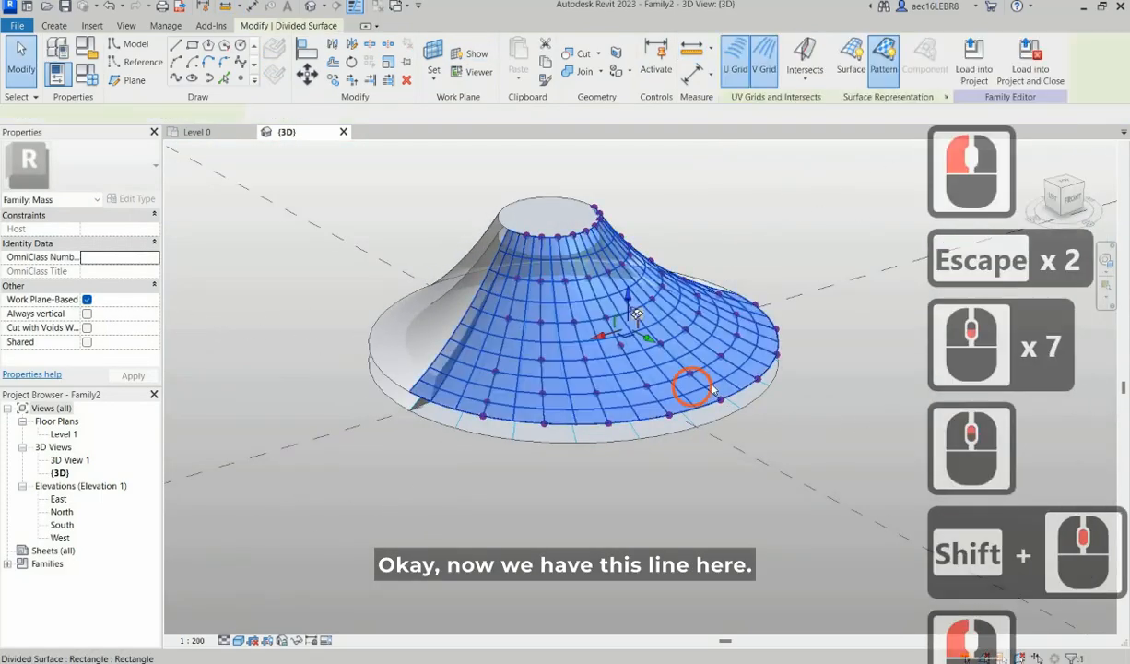
pyautogui.click(445, 398)
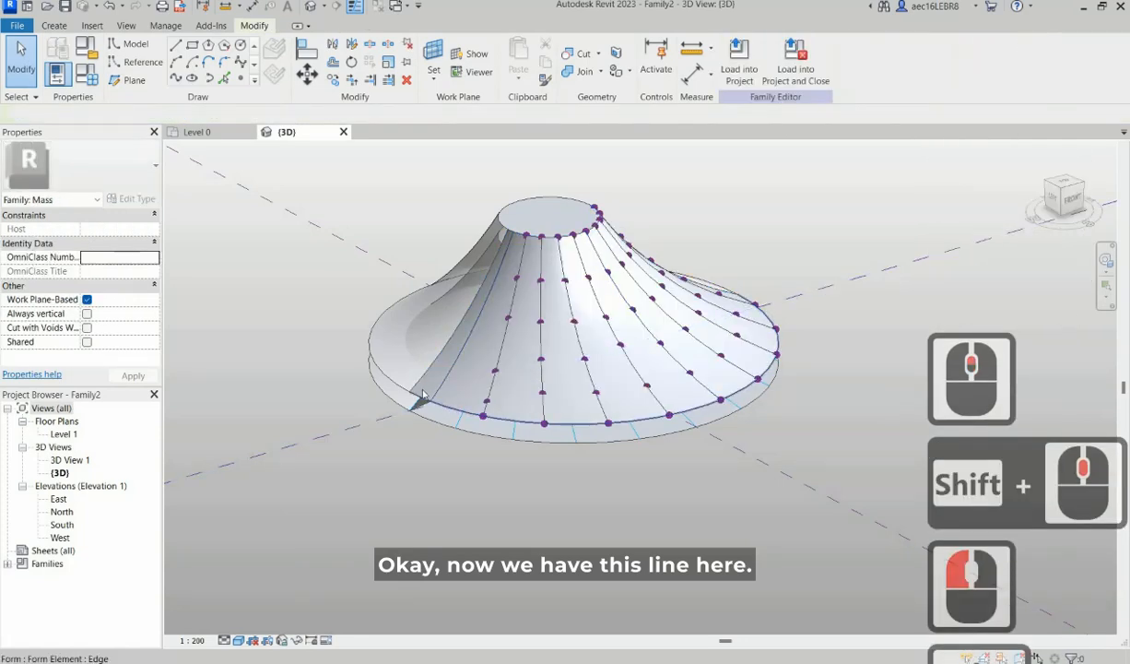
pyautogui.press('Delete')
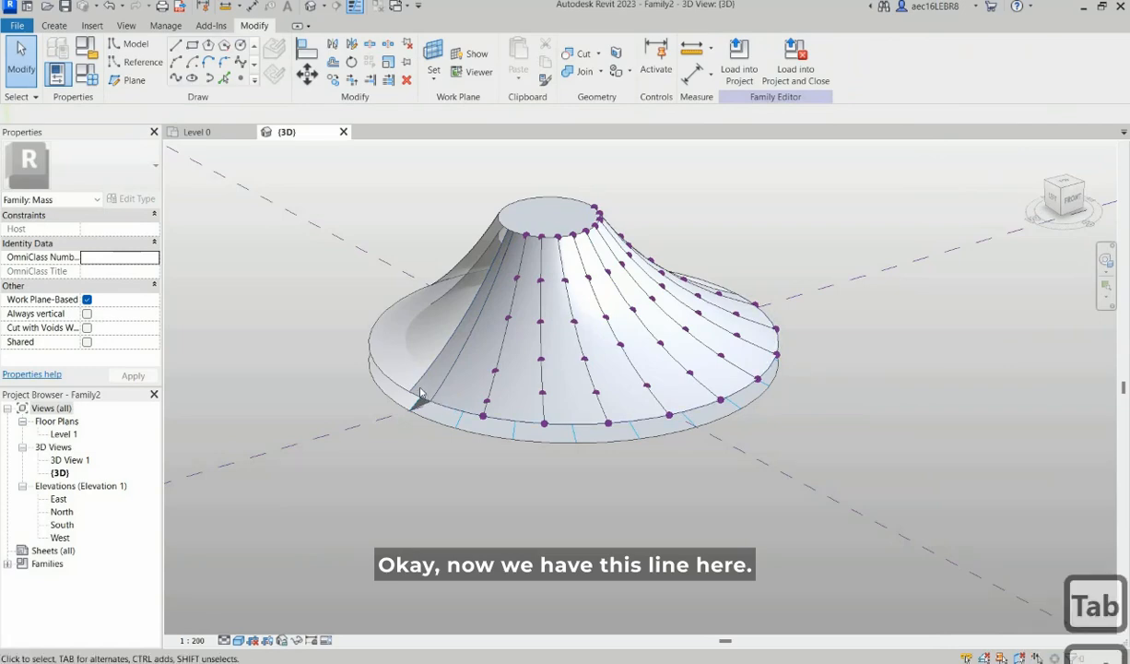
pyautogui.click(470, 409)
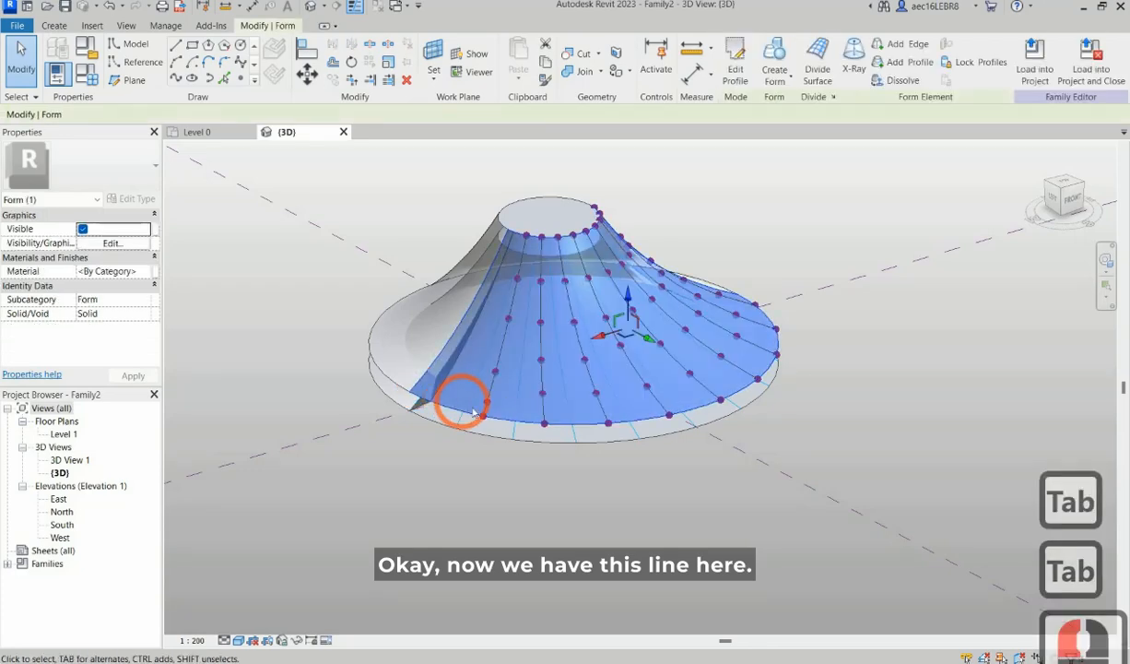
pyautogui.press('Delete')
# Step: Try the Rectangle pattern on the lower divided surface with only its V grid lines, and undo it
pyautogui.keyDown('shift'); pyautogui.moveTo(595, 469); pyautogui.dragTo(556, 372, button='middle'); pyautogui.keyUp('shift')
pyautogui.doubleClick(508, 397)
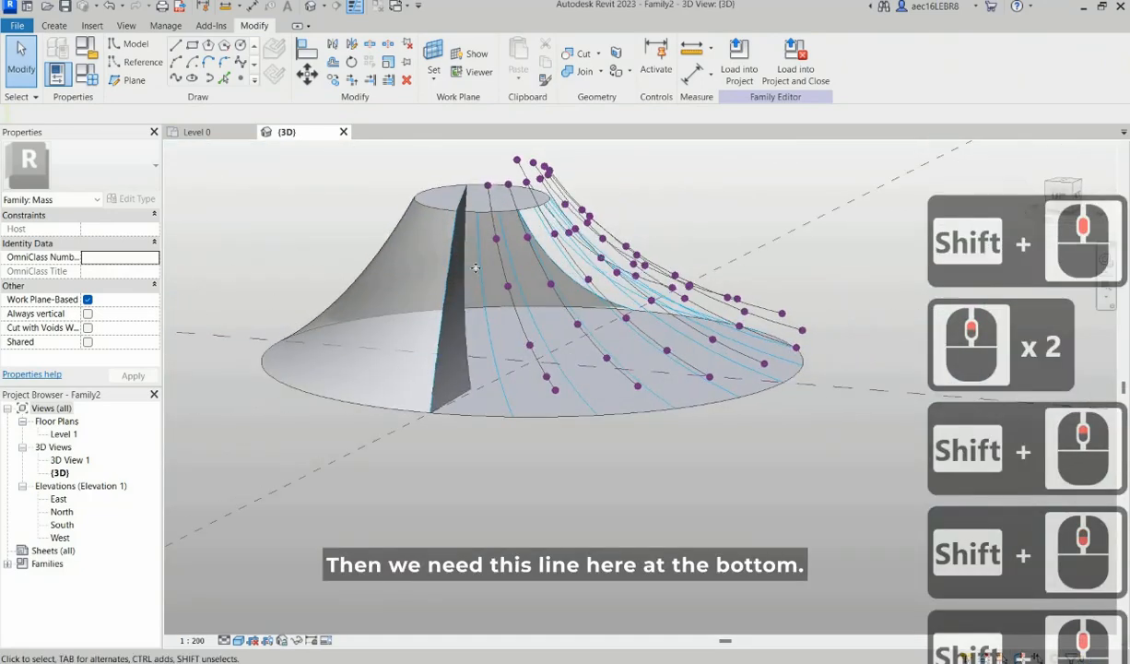
pyautogui.click(466, 312)
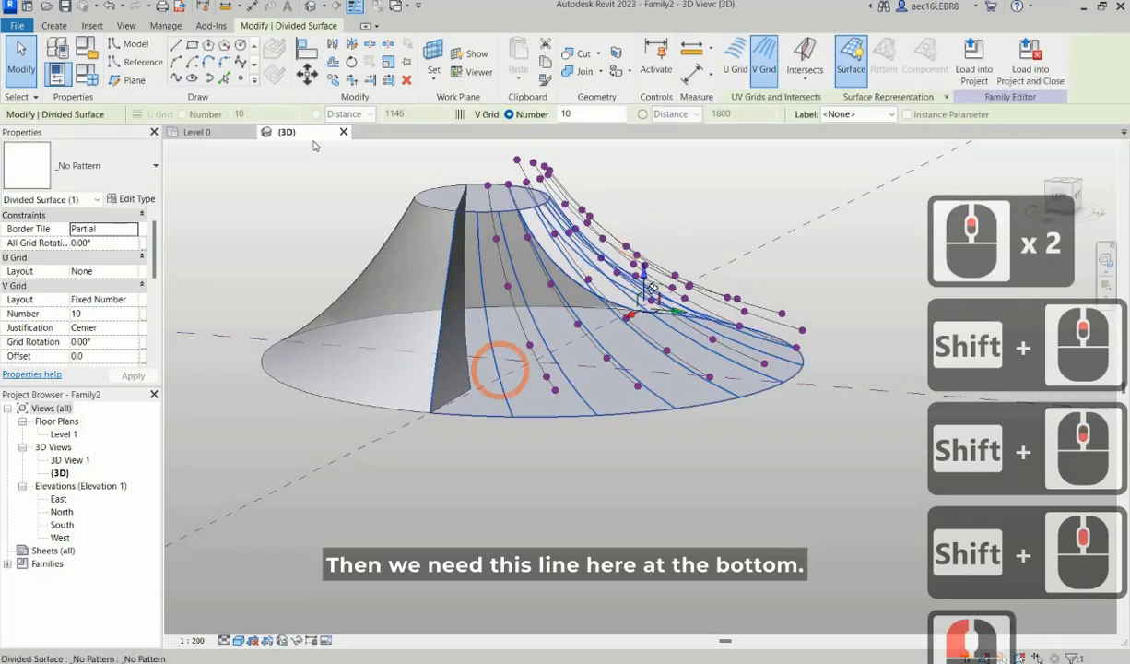
pyautogui.keyDown('shift'); pyautogui.moveTo(497, 373); pyautogui.dragTo(547, 384, button='middle'); pyautogui.keyUp('shift')
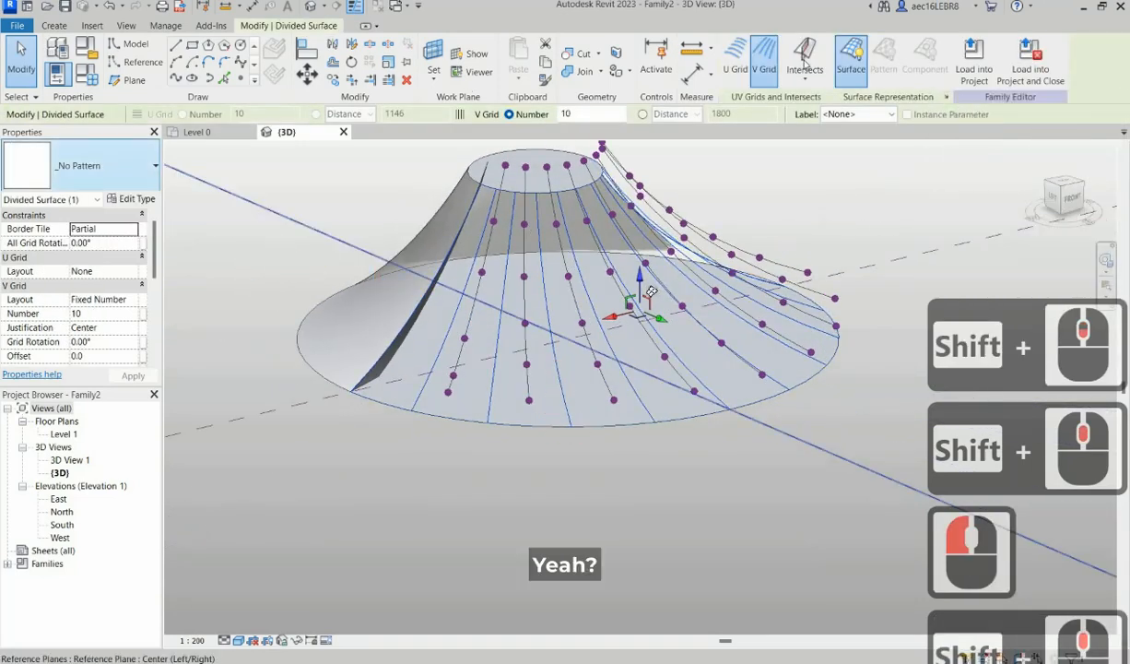
pyautogui.click(150, 168)
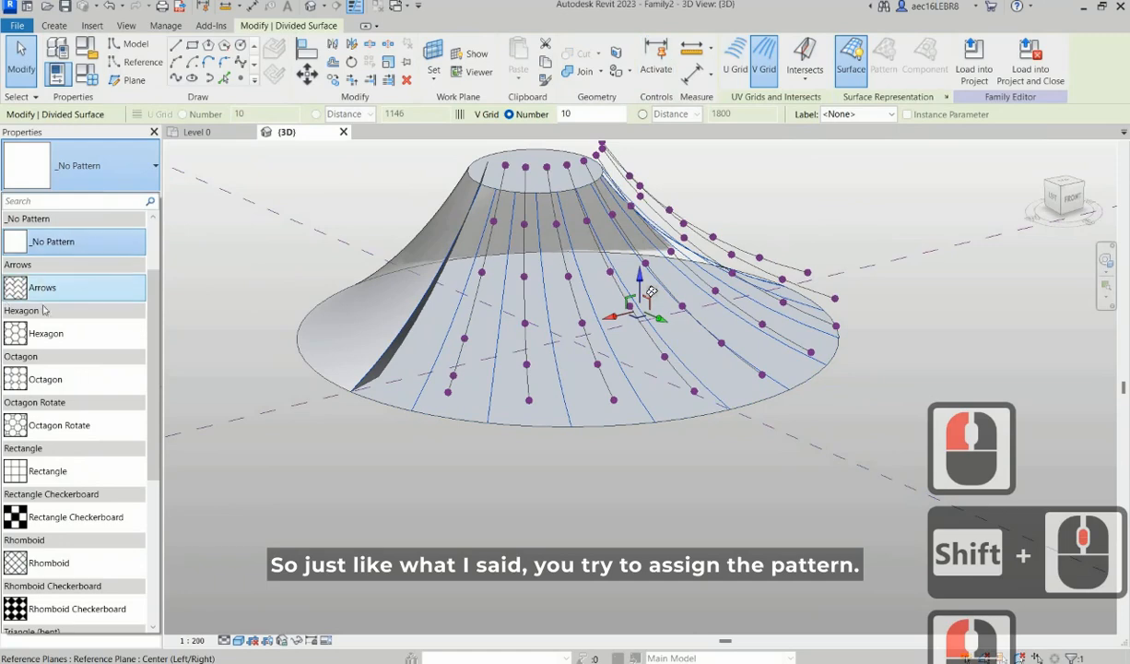
pyautogui.click(84, 473)
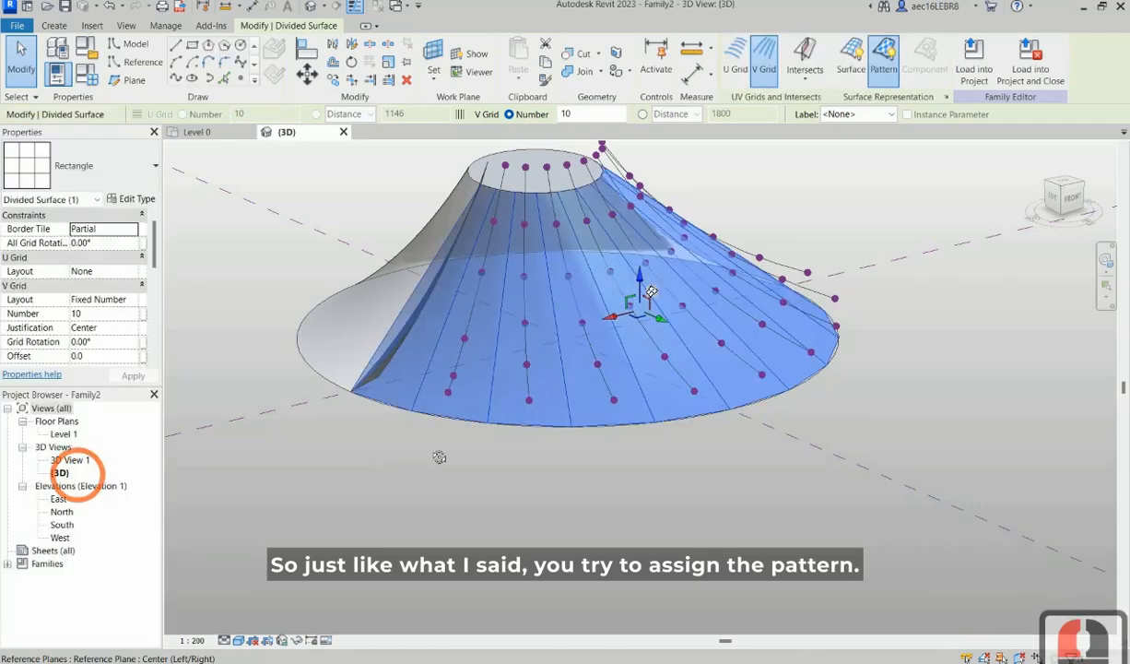
pyautogui.press('Escape')
pyautogui.keyDown('shift'); pyautogui.moveTo(434, 444); pyautogui.dragTo(548, 468, button='middle'); pyautogui.keyUp('shift')
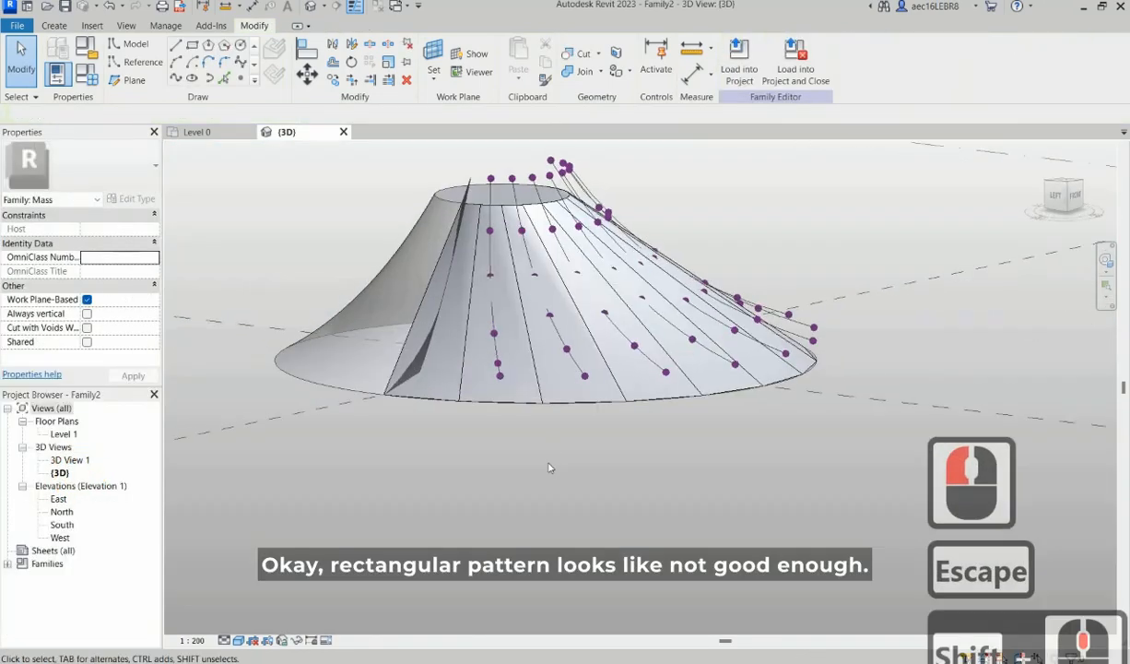
pyautogui.hotkey('ctrl', 'z')
# Step: Turn on the U grid of the lower divided surface and assign it the Rectangle pattern
pyautogui.click(478, 324)
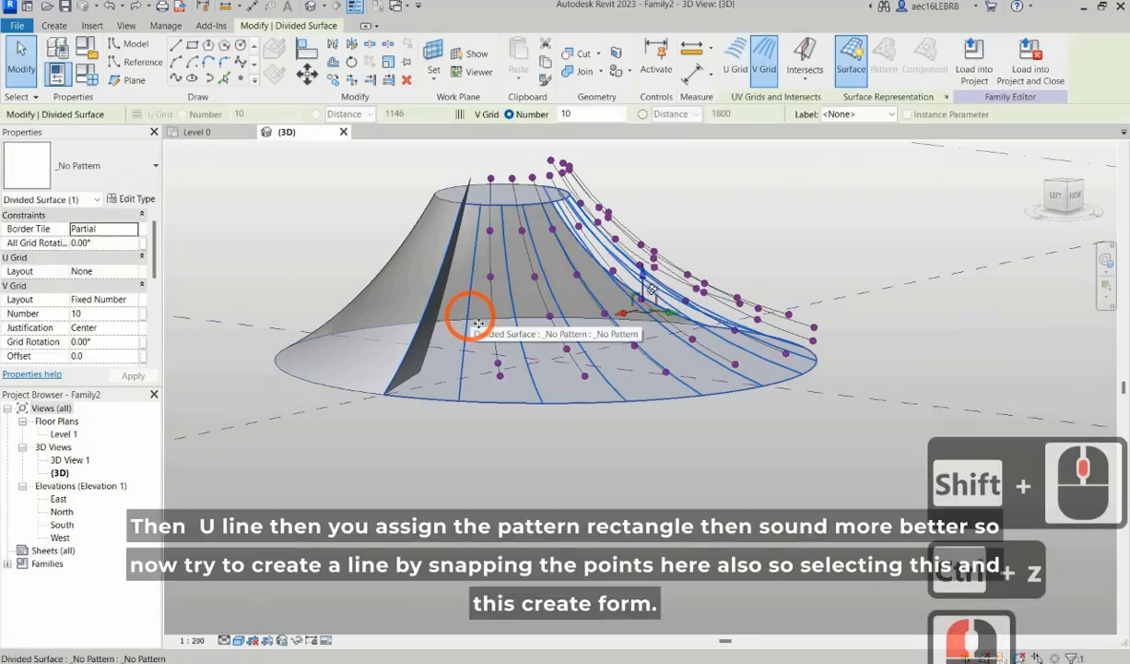
pyautogui.click(735, 57)
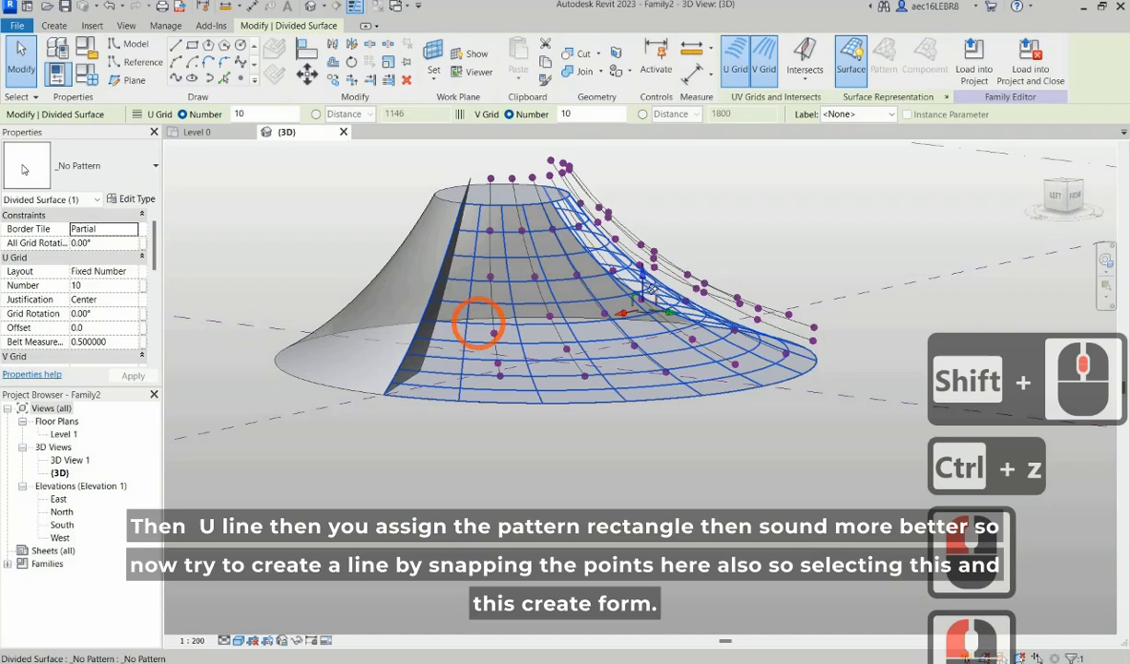
pyautogui.click(99, 166)
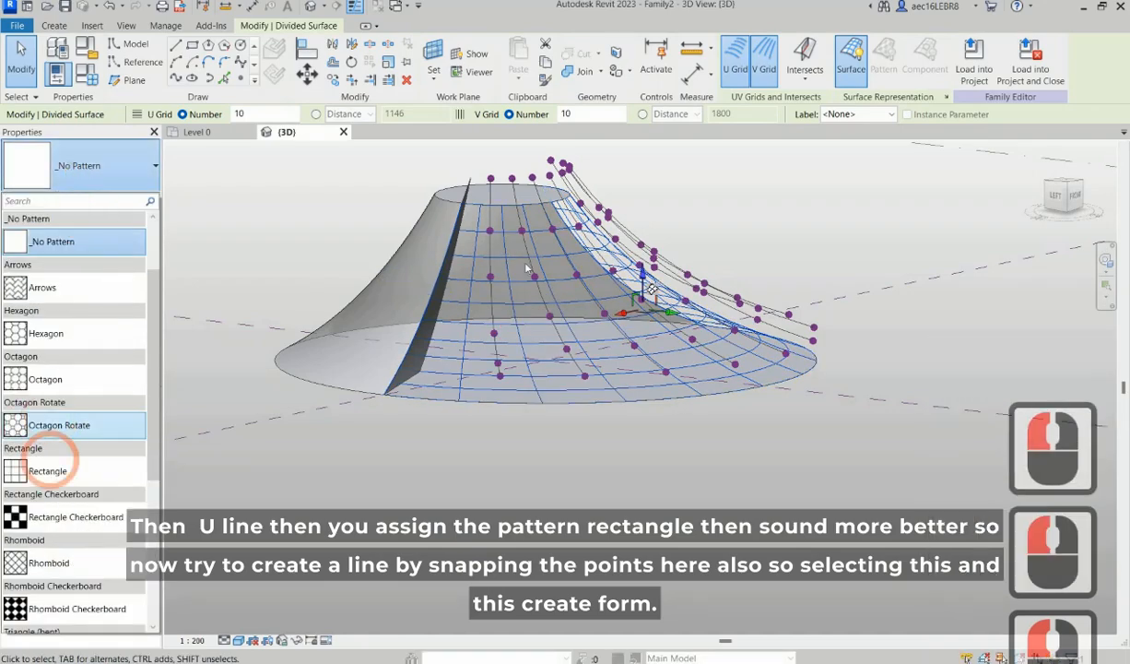
pyautogui.click(47, 470)
pyautogui.press('Escape')
pyautogui.keyDown('shift'); pyautogui.moveTo(467, 399); pyautogui.dragTo(494, 469, button='middle'); pyautogui.keyUp('shift')
pyautogui.scroll(1, 530, 369)
pyautogui.keyDown('shift'); pyautogui.moveTo(530, 368); pyautogui.dragTo(522, 370, button='middle'); pyautogui.keyUp('shift')
pyautogui.scroll(-3, 430, 295)
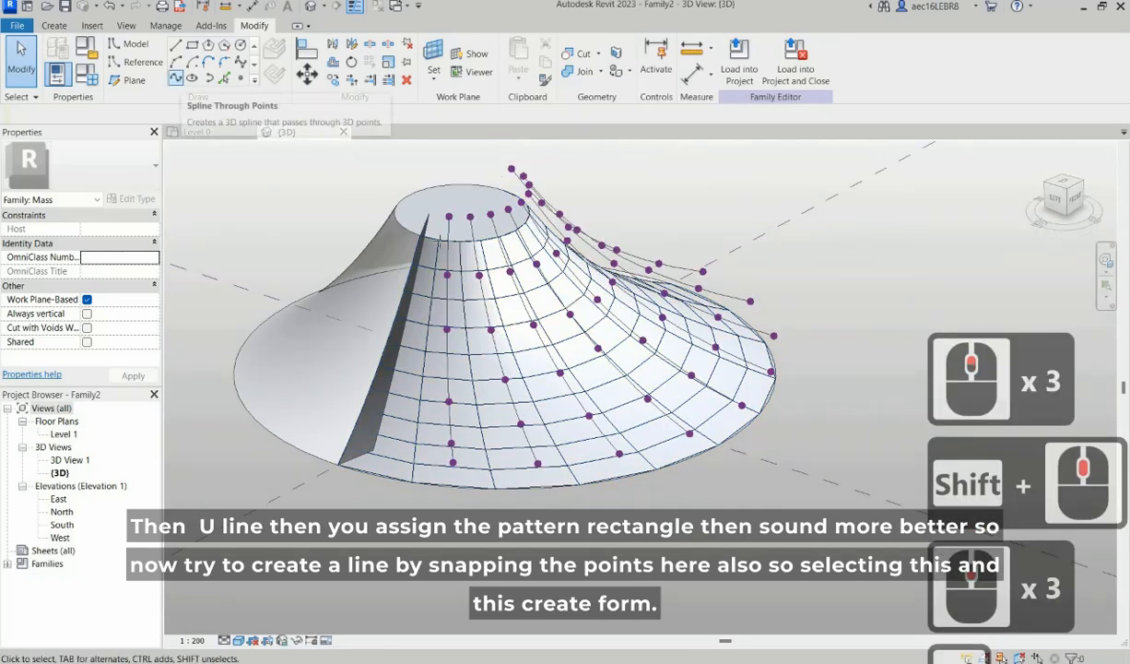
# Step: Draw a Spline Through Points along the lower surface's first V grid line beside the existing panel, from the top rim to the base rim
pyautogui.click(176, 78)
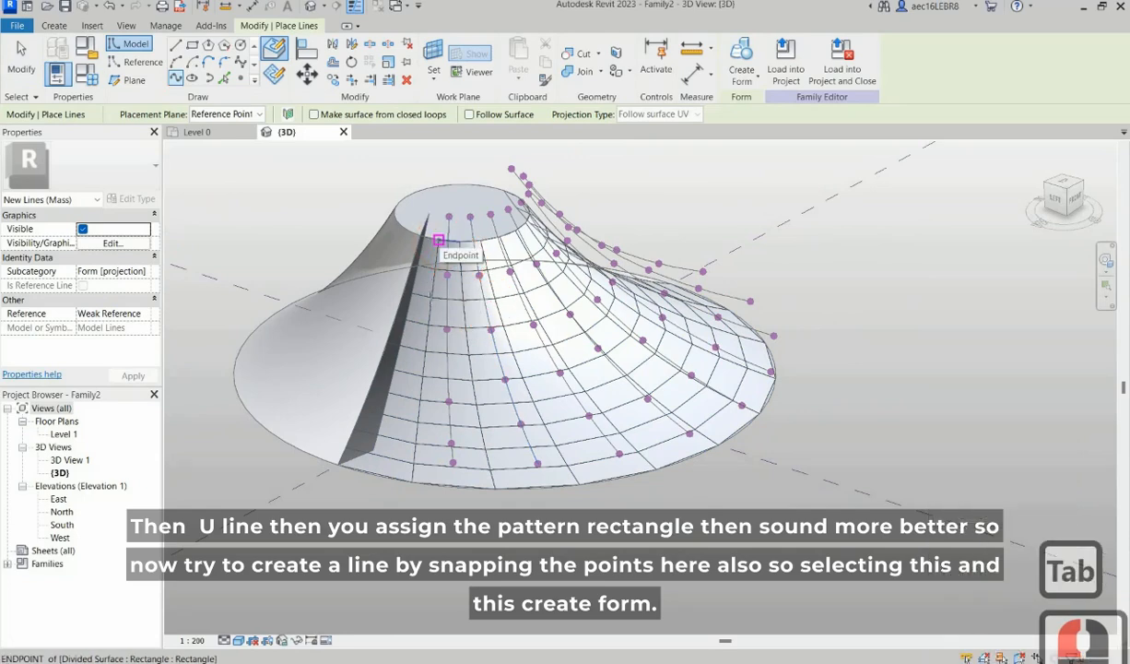
pyautogui.click(432, 279)
pyautogui.click(423, 364)
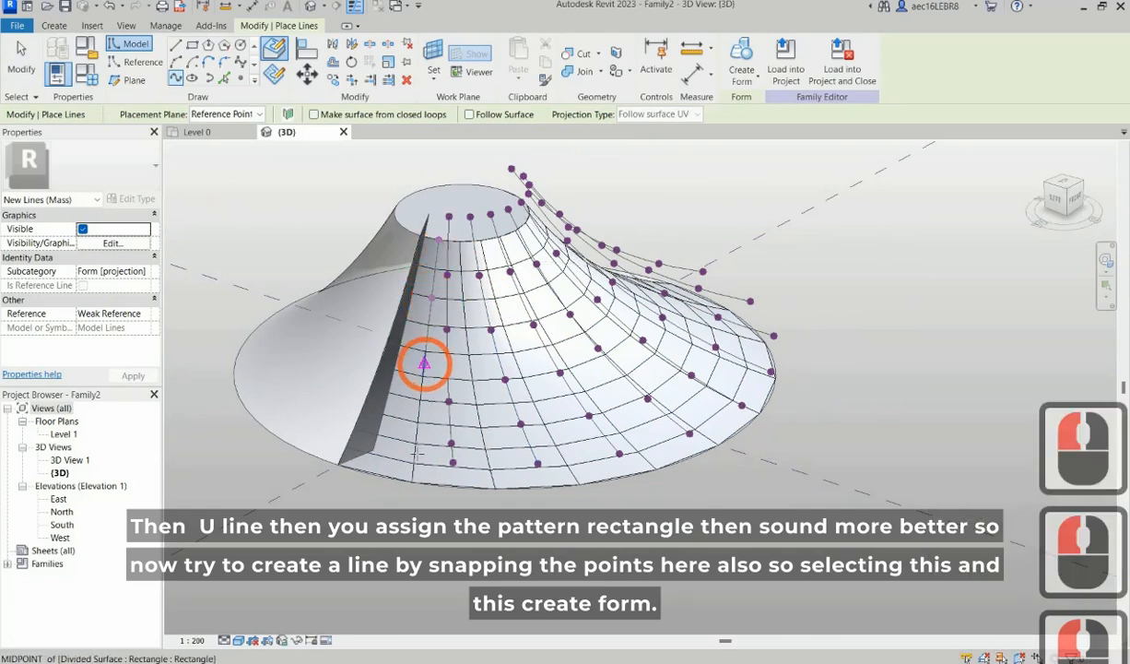
pyautogui.click(415, 454)
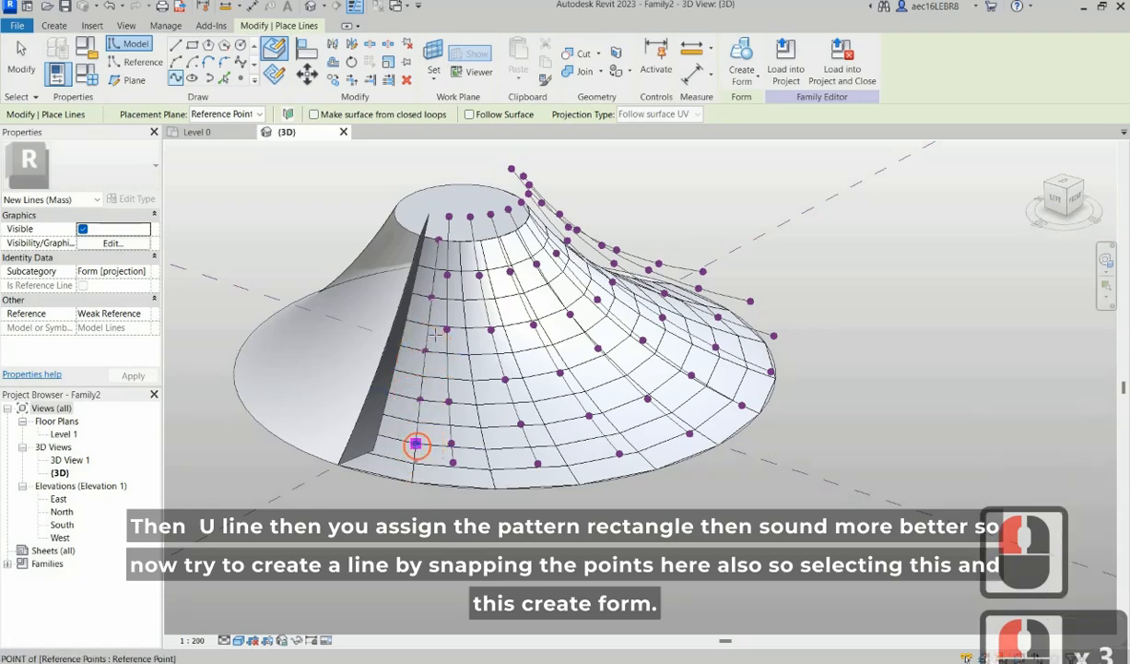
pyautogui.press('Escape')
pyautogui.press('Escape')
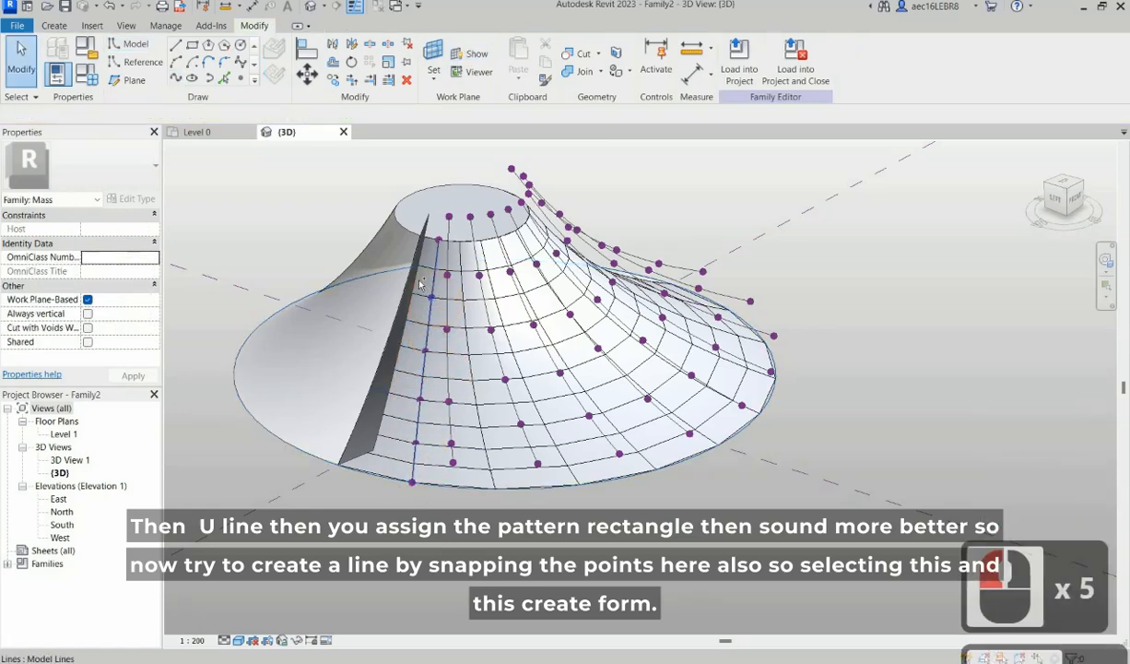
# Step: Create a form between the new lower spline and the raised edge of the adjacent panel, closing the first pleat
pyautogui.click(419, 280)
pyautogui.keyDown('ctrl'); pyautogui.click(678, 418); pyautogui.keyUp('ctrl')
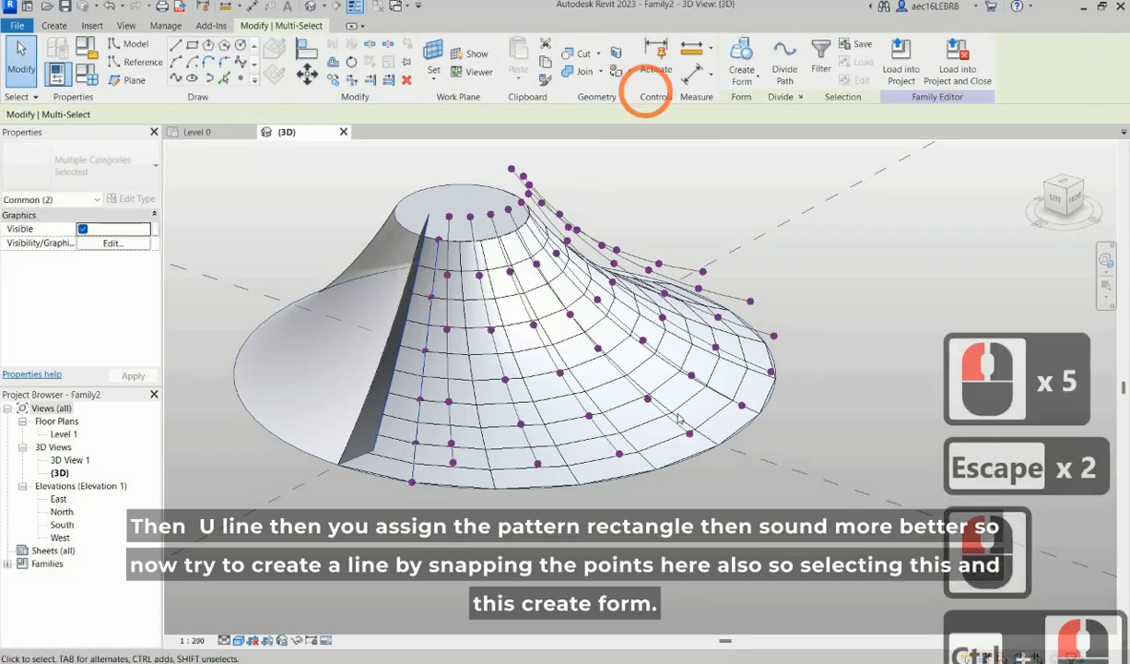
pyautogui.press('Escape')
pyautogui.keyDown('shift'); pyautogui.moveTo(587, 457); pyautogui.dragTo(493, 426, button='middle'); pyautogui.keyUp('shift')
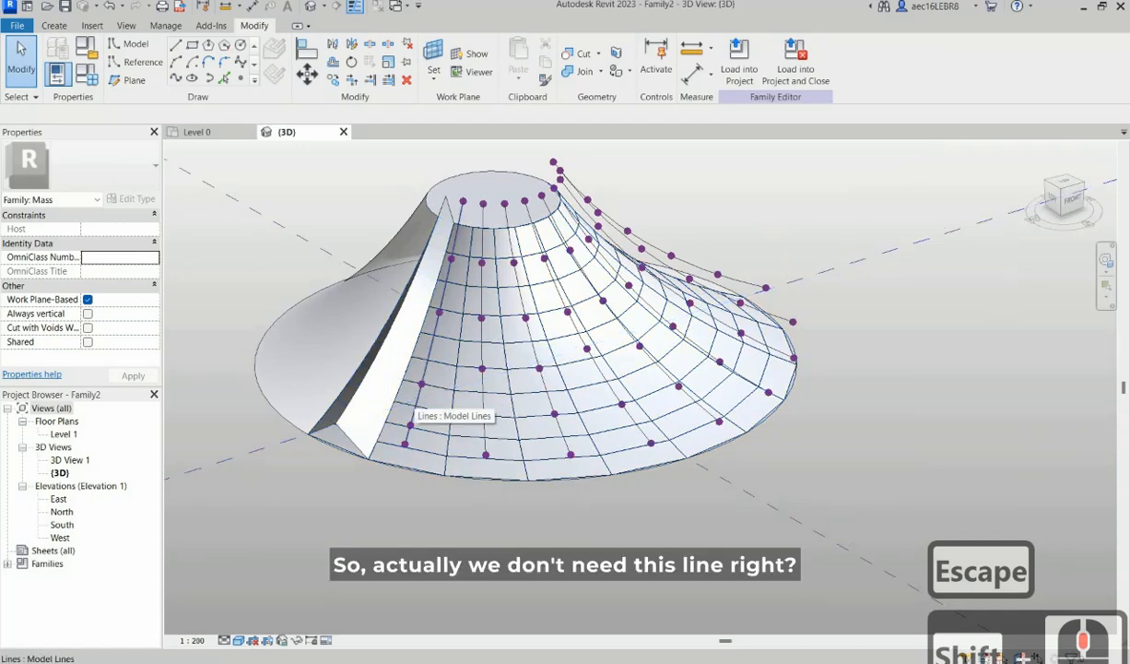
# Step: Check the canopy reference sketch in the browser, and delete the upper spline directly beside the first pleat
pyautogui.hotkey('alt', 'Tab')
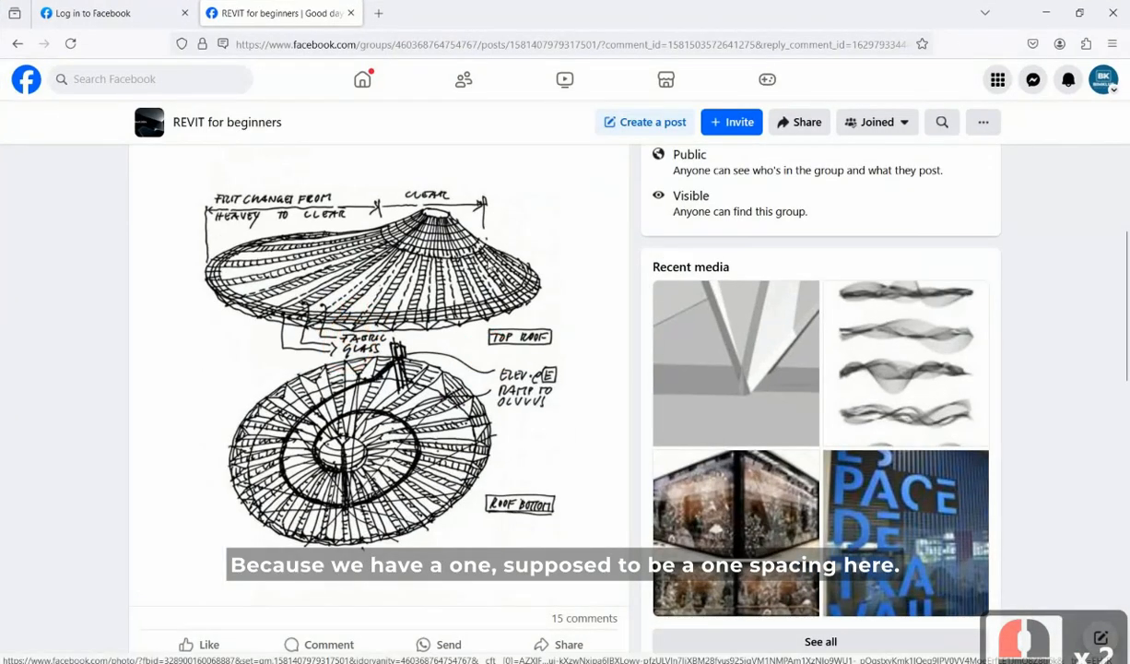
pyautogui.hotkey('alt', 'Tab')
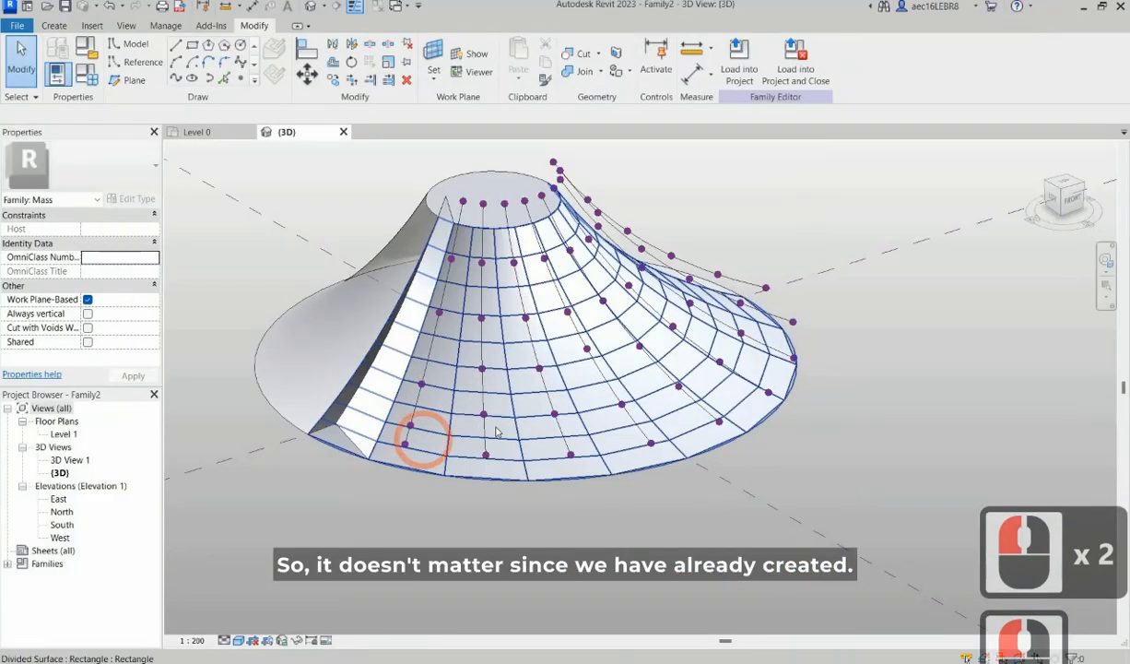
pyautogui.click(414, 407)
pyautogui.click(494, 428)
pyautogui.click(603, 427)
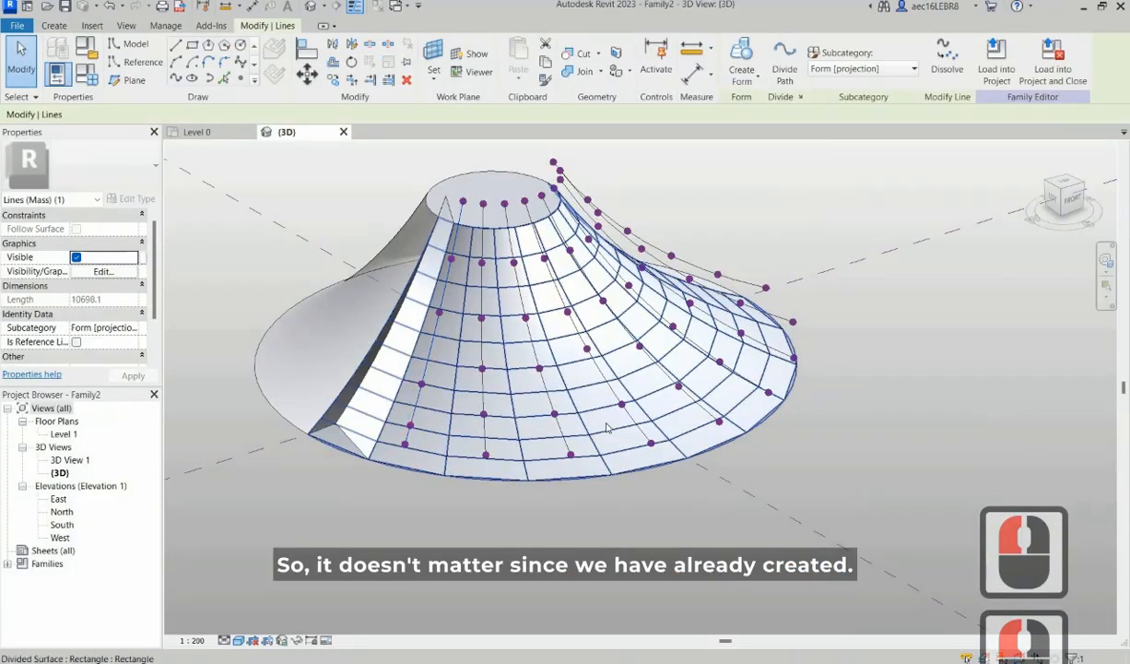
pyautogui.click(606, 424)
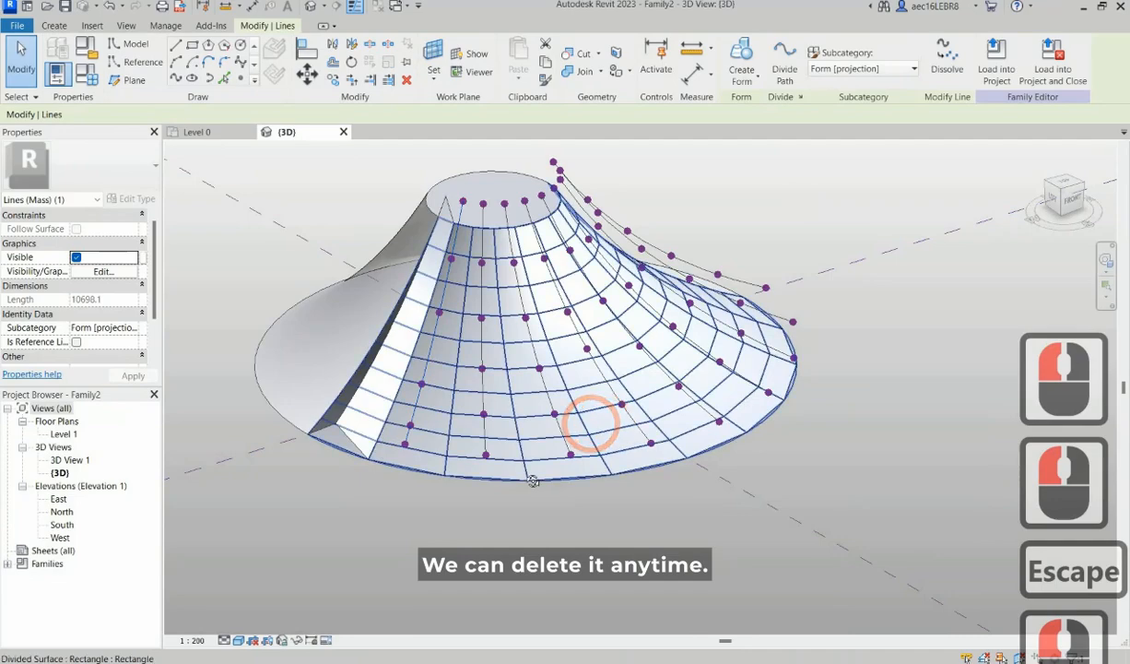
pyautogui.moveTo(413, 412)
pyautogui.keyDown('shift'); pyautogui.mouseDown(button='middle')
pyautogui.moveTo(522, 472)
pyautogui.moveTo(418, 425)
pyautogui.mouseUp(button='middle'); pyautogui.keyUp('shift')
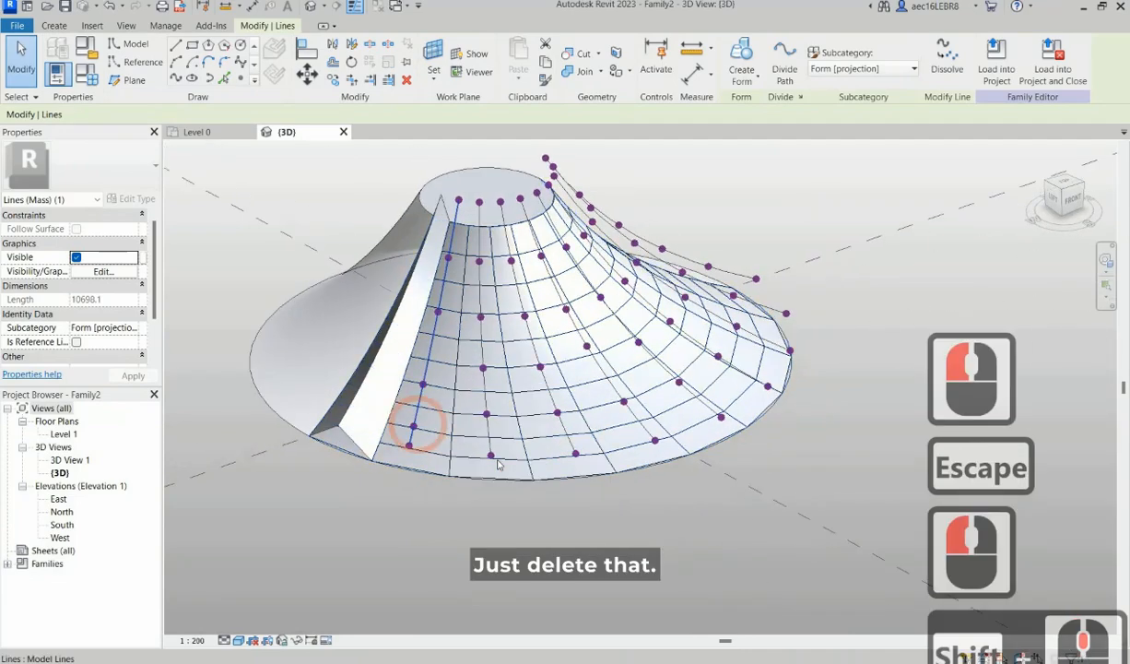
pyautogui.click(492, 461)
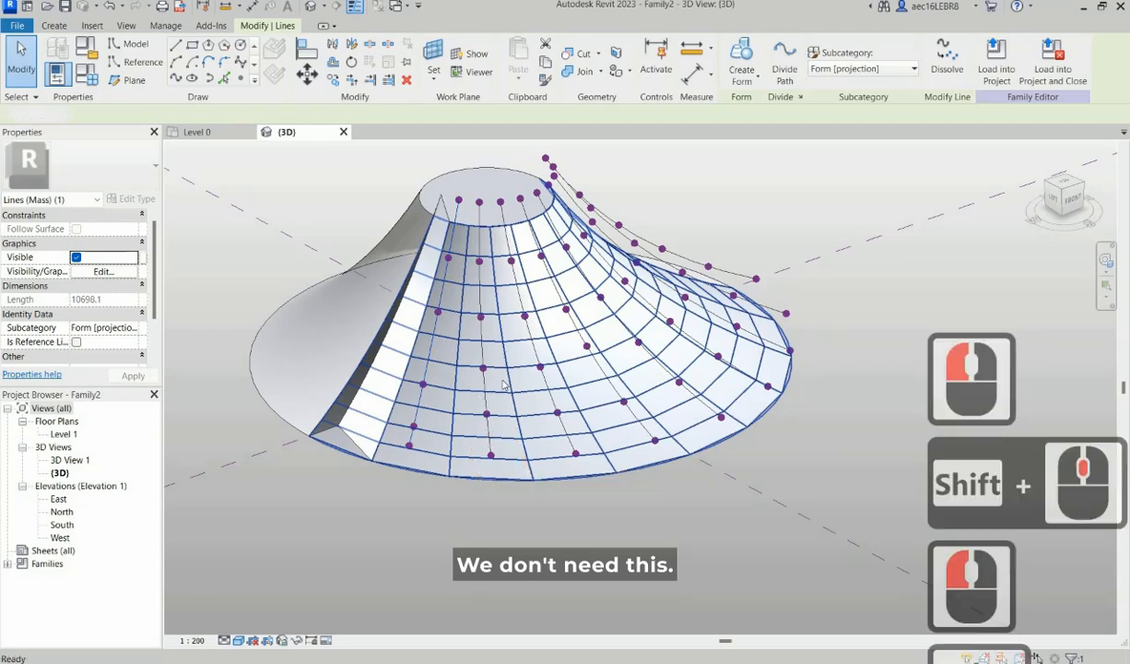
pyautogui.press('Escape')
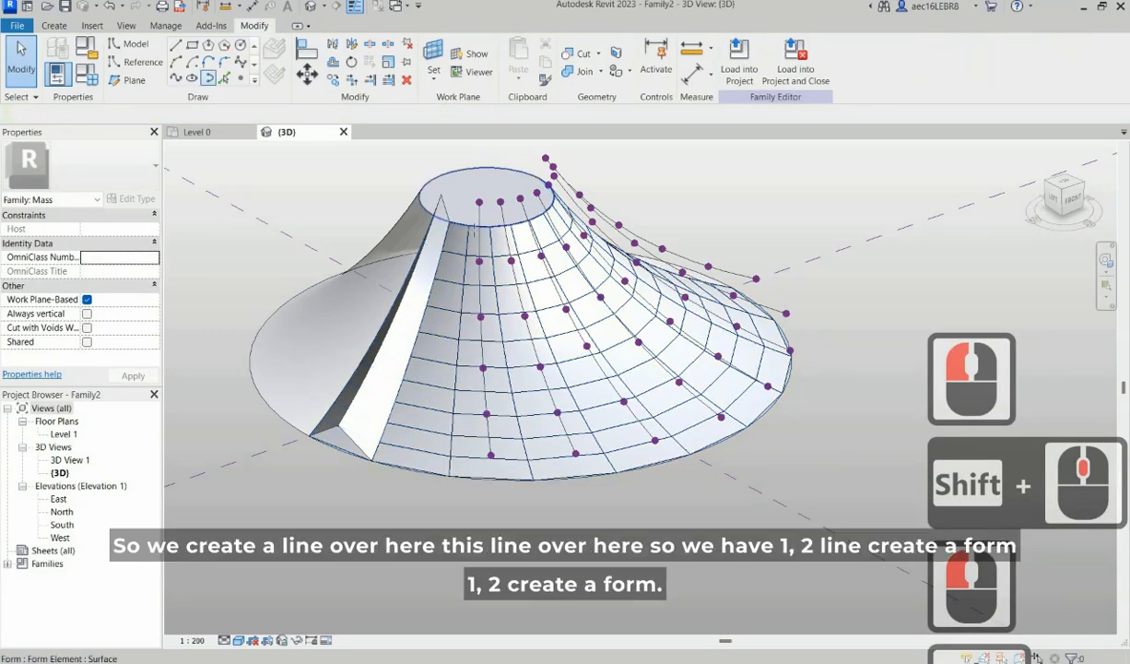
# Step: Draw a Spline Through Points along the lower surface's second V grid line, snapping to grid points from the top rim to the base rim
pyautogui.click(175, 78)
pyautogui.click(468, 225)
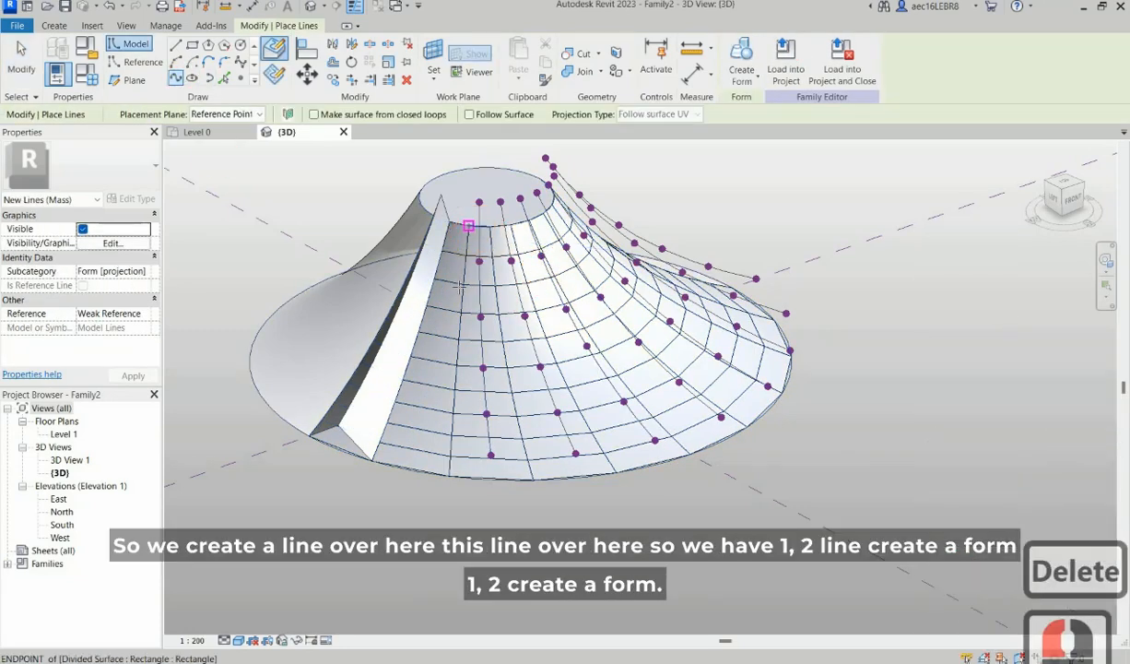
pyautogui.click(463, 284)
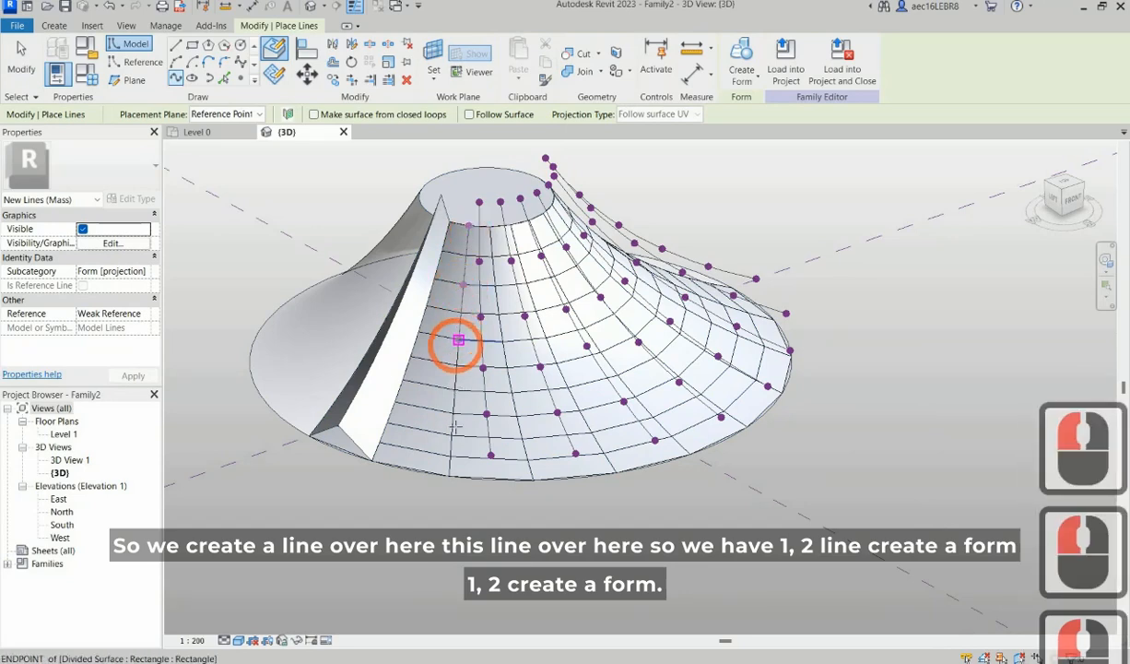
pyautogui.click(455, 389)
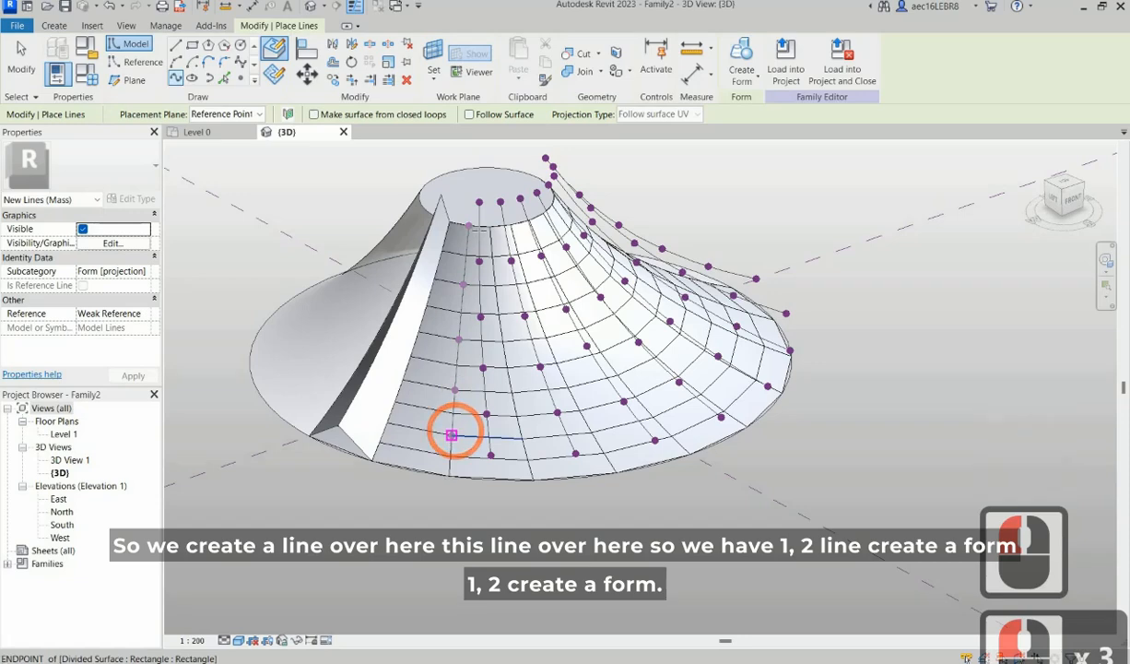
pyautogui.click(449, 476)
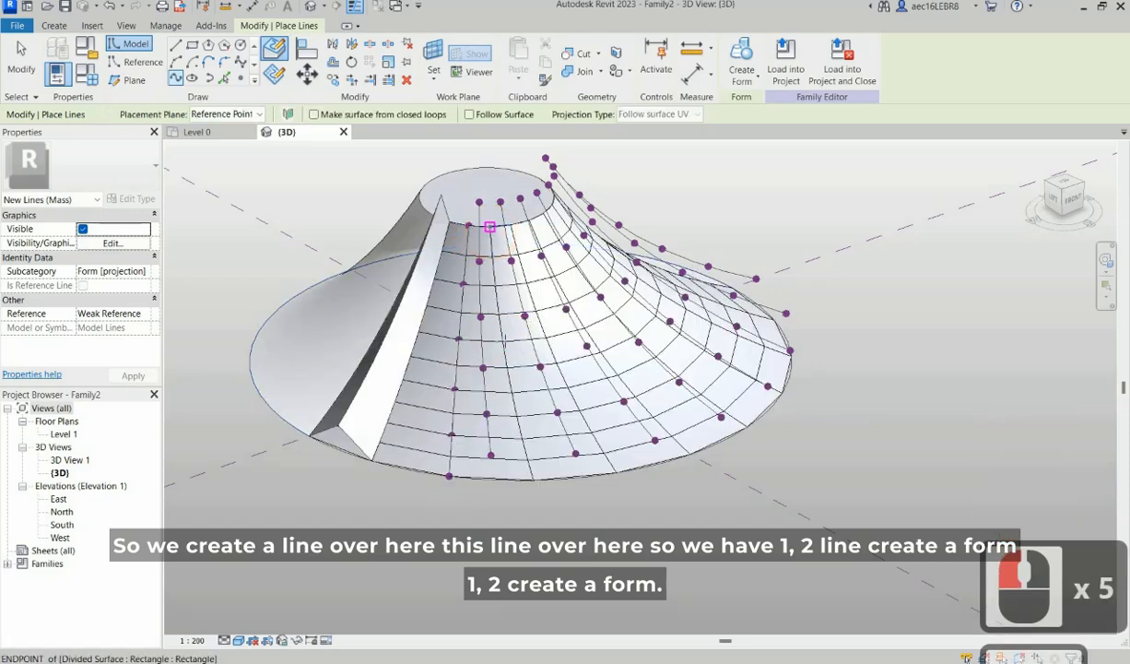
pyautogui.press('Escape')
# Step: Draw a Spline Through Points along the lower surface's third V grid line, snapping from the top rim to the base rim
pyautogui.click(503, 341)
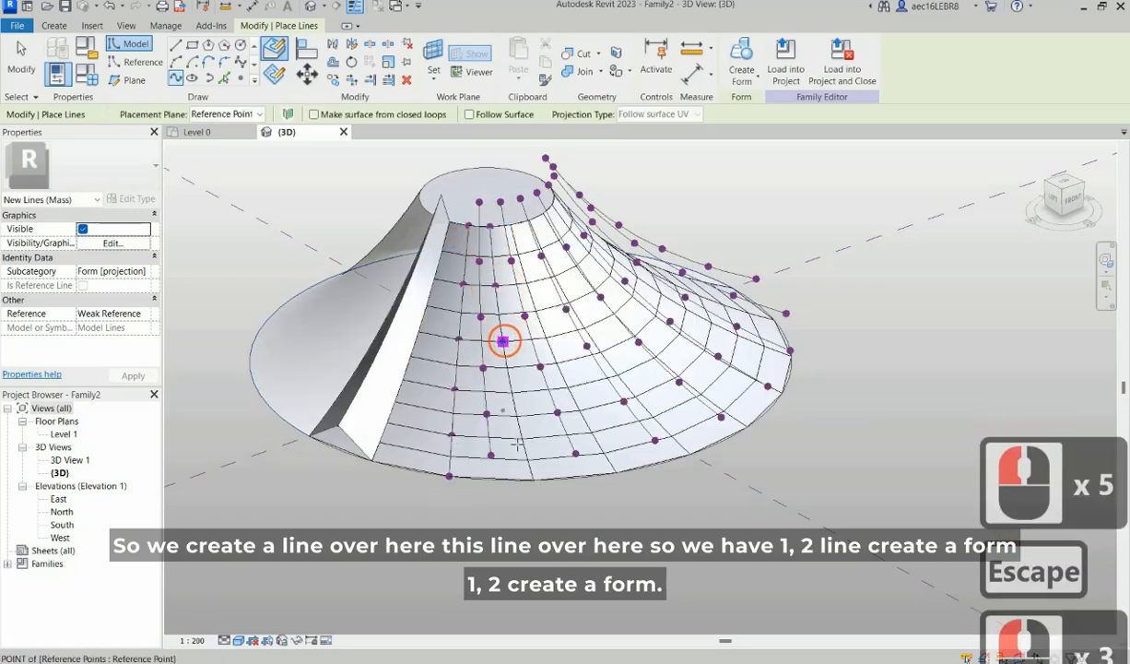
pyautogui.click(511, 393)
pyautogui.click(523, 438)
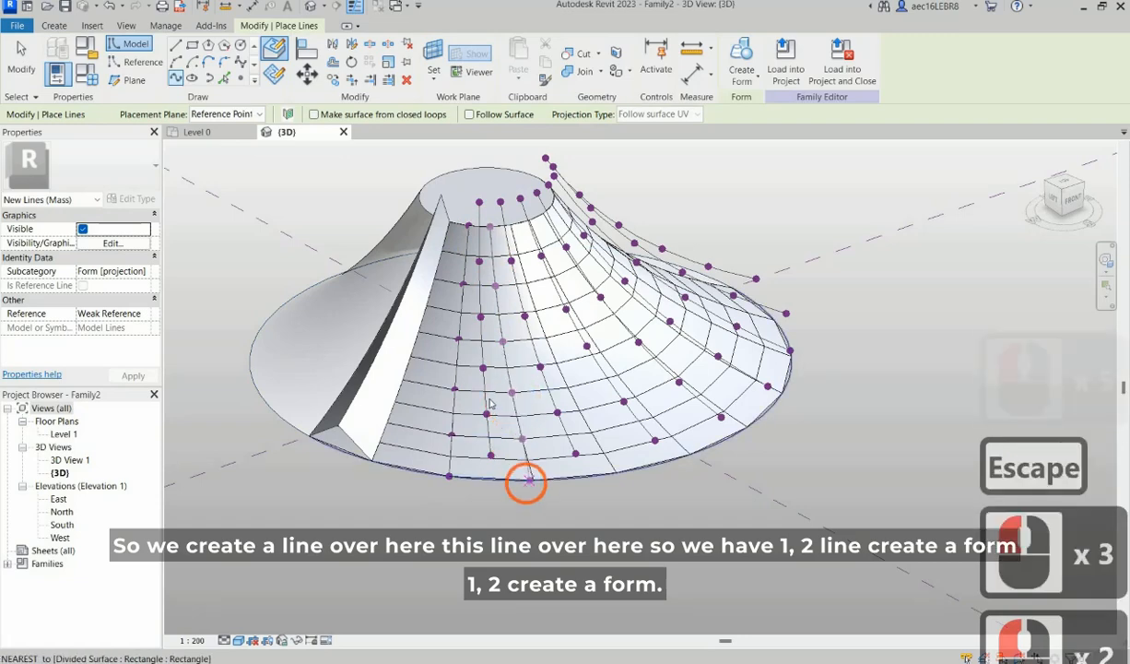
pyautogui.click(532, 479)
pyautogui.press('Escape')
pyautogui.press('Escape')
# Step: Form the second pleat from two surfaces, joining the second and third grid-line splines to the raised upper spline between them
pyautogui.click(457, 405)
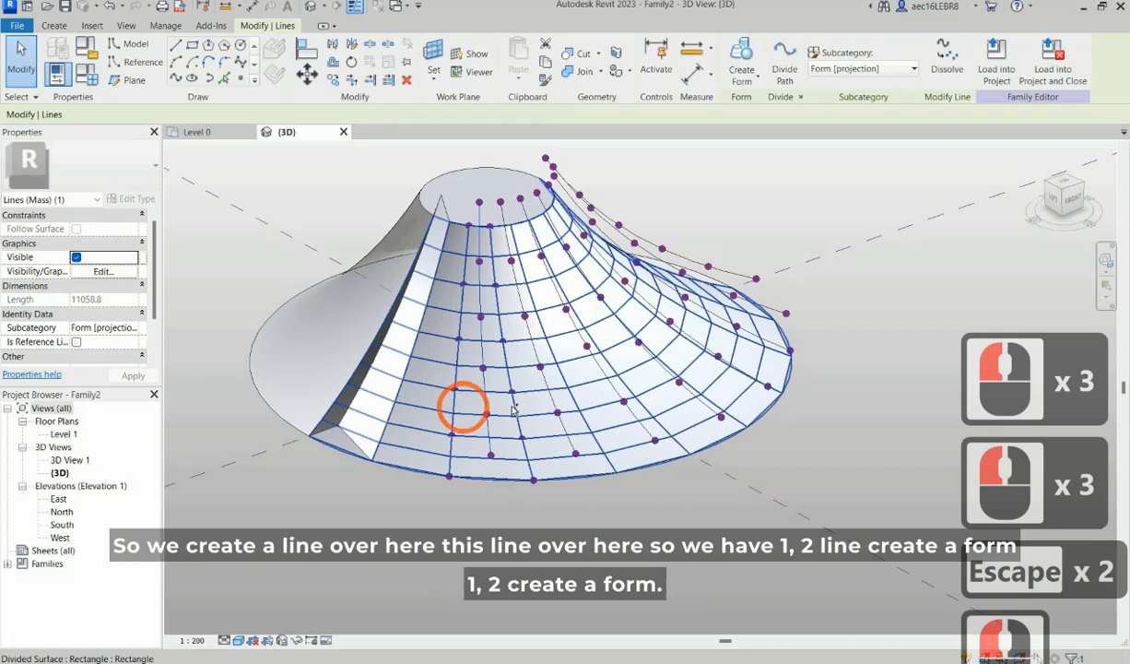
pyautogui.keyDown('ctrl'); pyautogui.click(511, 403); pyautogui.keyUp('ctrl')
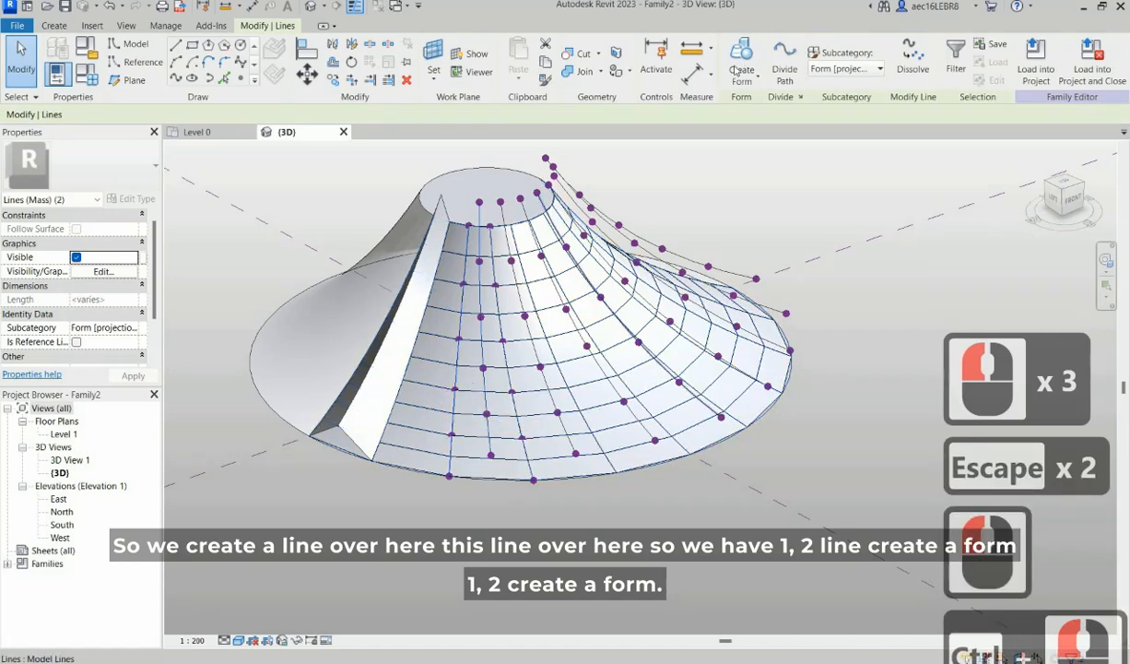
pyautogui.click(741, 60)
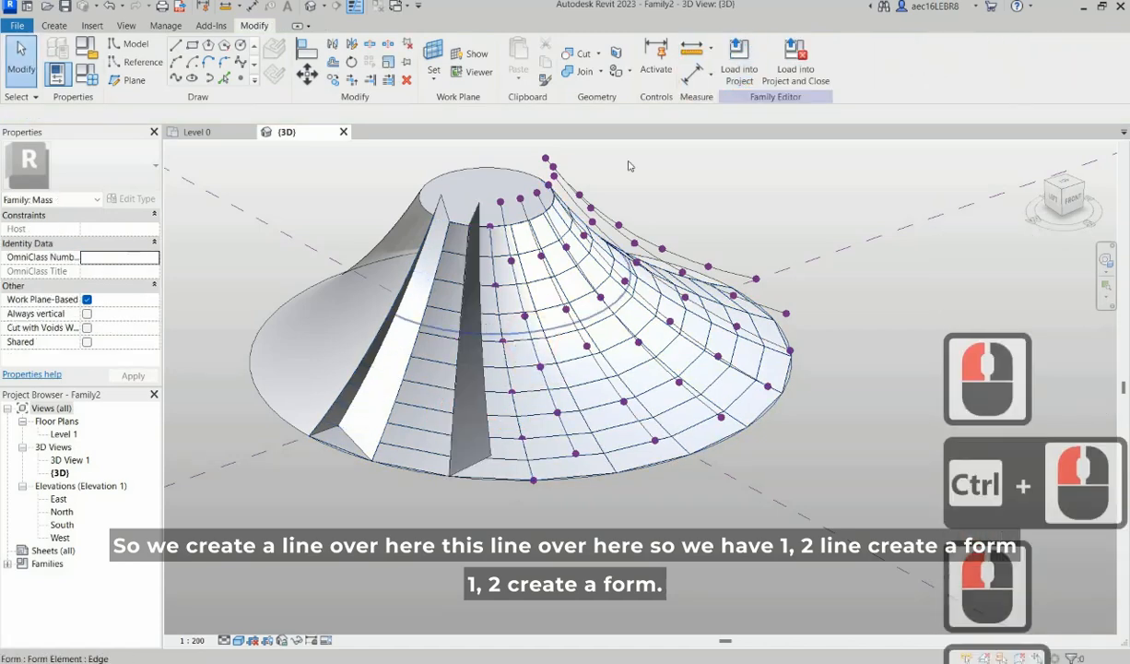
pyautogui.click(500, 323)
pyautogui.keyDown('ctrl'); pyautogui.click(480, 322); pyautogui.keyUp('ctrl')
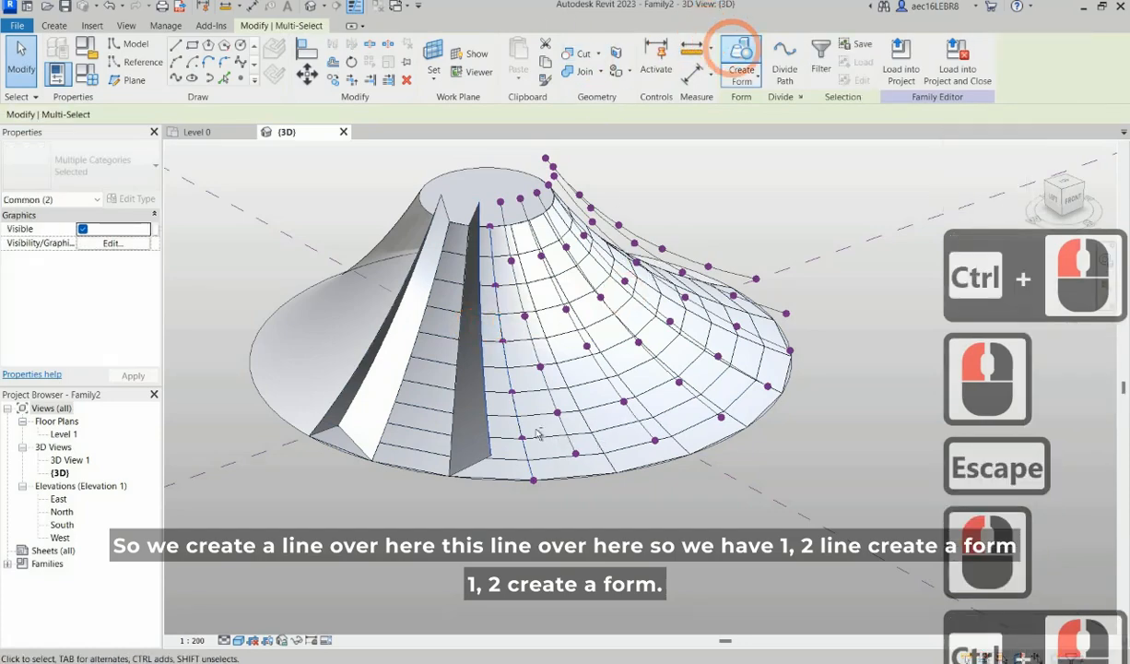
pyautogui.click(734, 50)
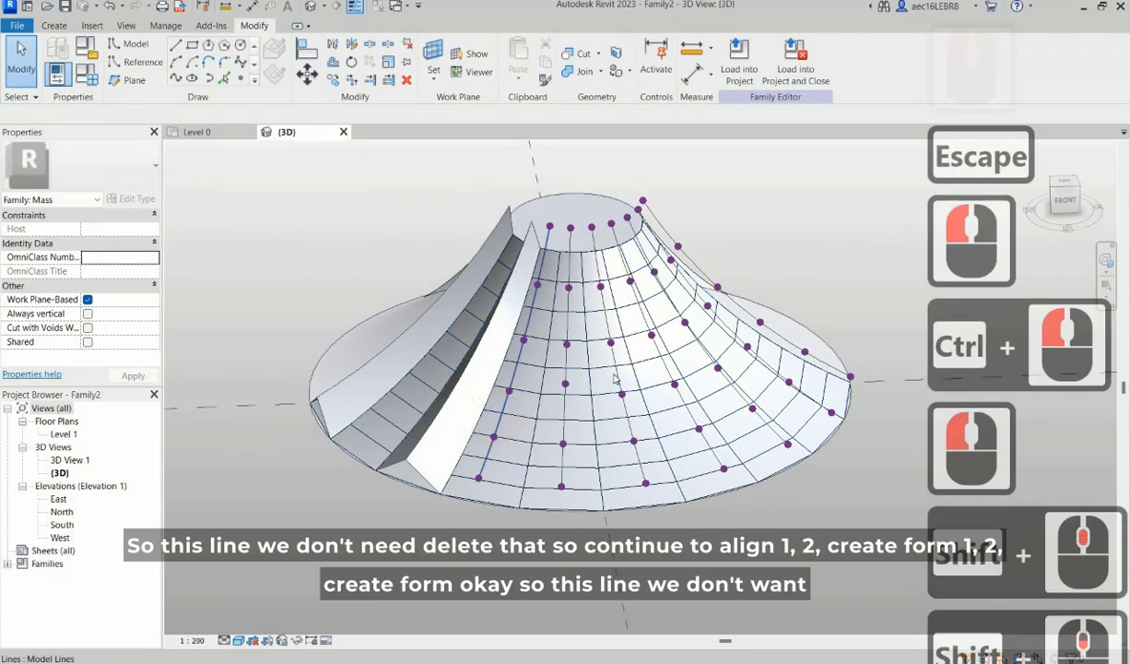
# Step: Delete the upper spline directly beside the second pleat, leaving a gap before the next one
pyautogui.click(596, 368)
pyautogui.click(613, 371)
pyautogui.press('Delete')
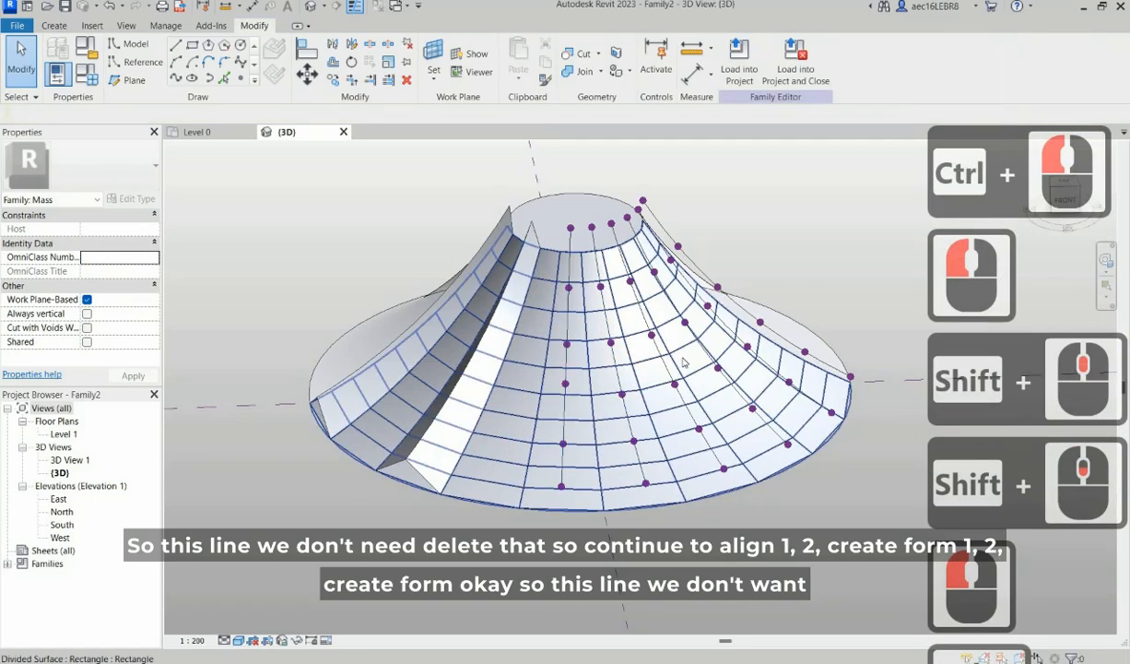
# Step: Draw a Spline Through Points along the next lower V grid line past the second pleat's gap, from the top rim to the base rim
pyautogui.keyDown('shift'); pyautogui.moveTo(622, 421); pyautogui.dragTo(523, 369, button='middle'); pyautogui.keyUp('shift')
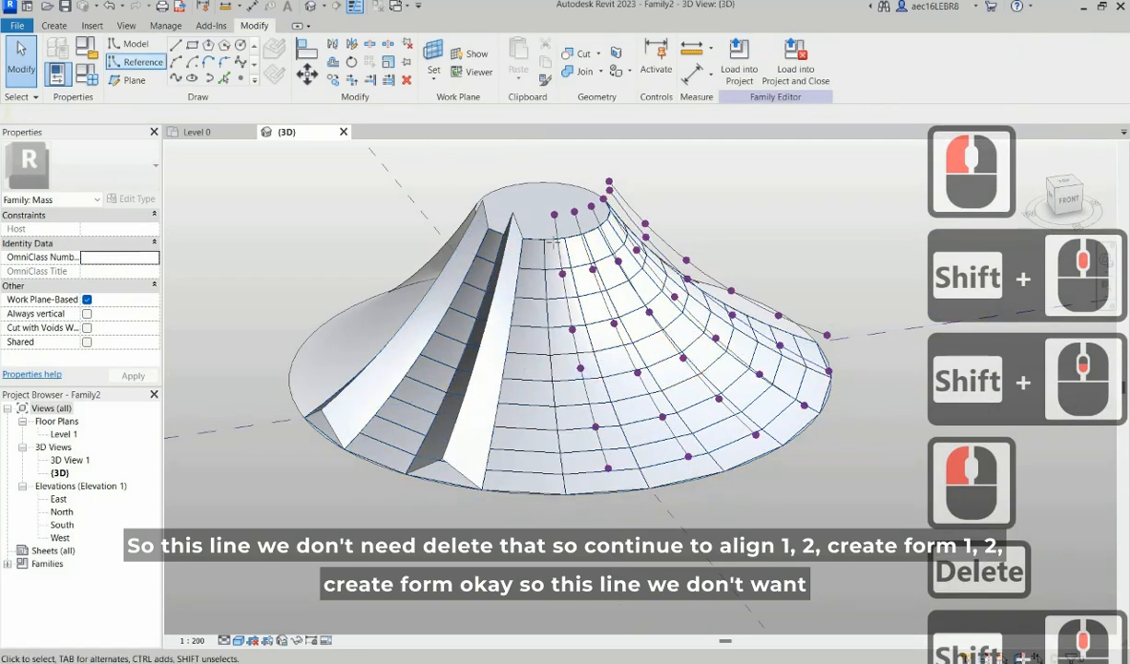
pyautogui.click(175, 78)
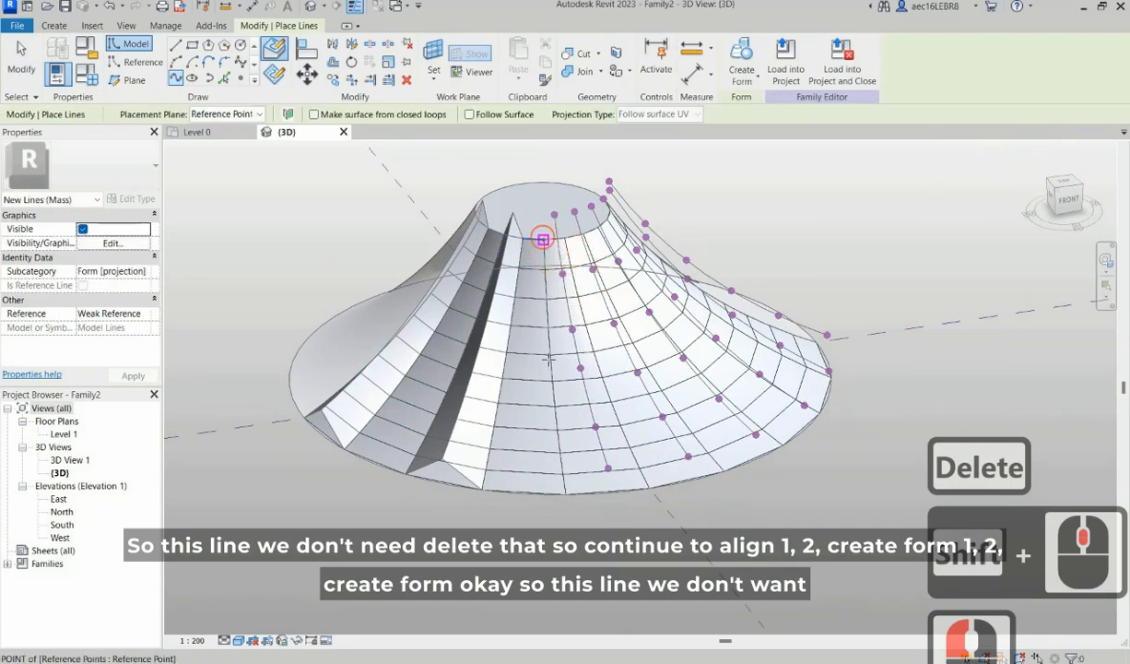
pyautogui.click(541, 239)
pyautogui.click(546, 296)
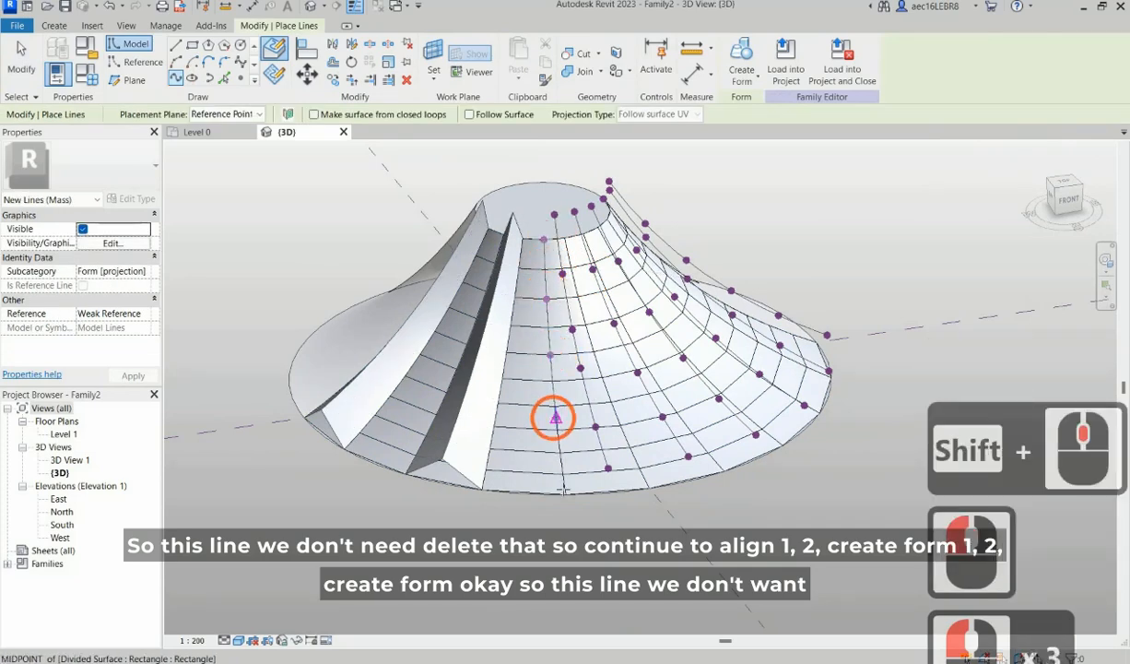
pyautogui.click(553, 408)
pyautogui.click(564, 493)
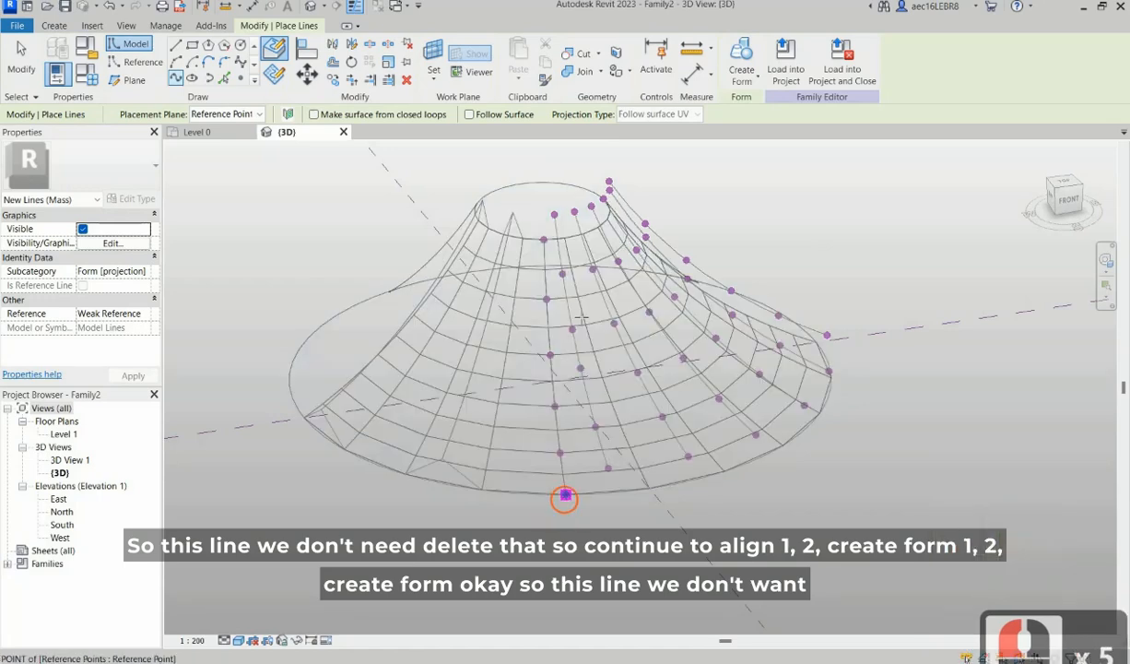
pyautogui.press('Escape')
# Step: Draw the third pleat's other lower Spline Through Points along the adjacent V grid line, snapping from the top rim to the base rim
pyautogui.click(564, 238)
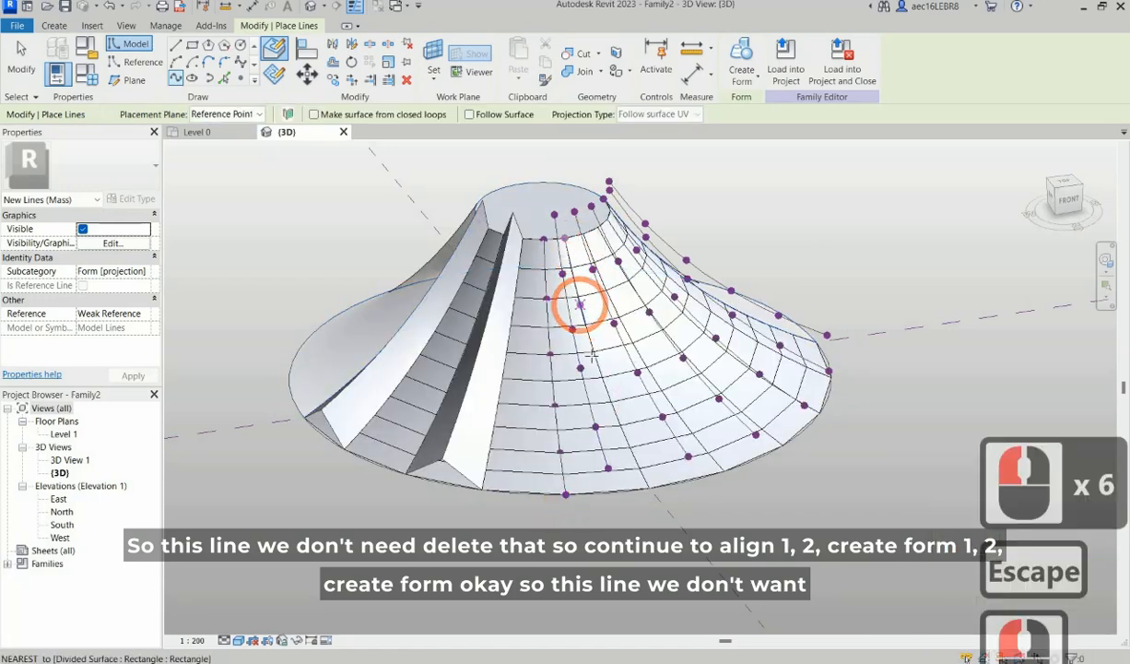
pyautogui.click(577, 296)
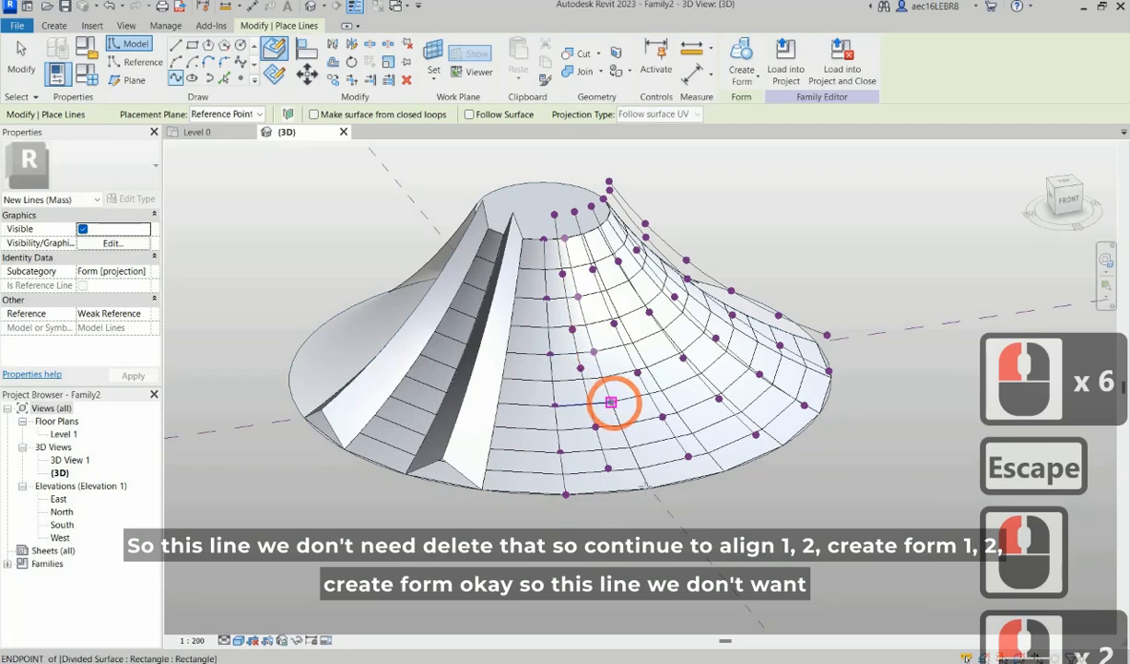
pyautogui.click(590, 427)
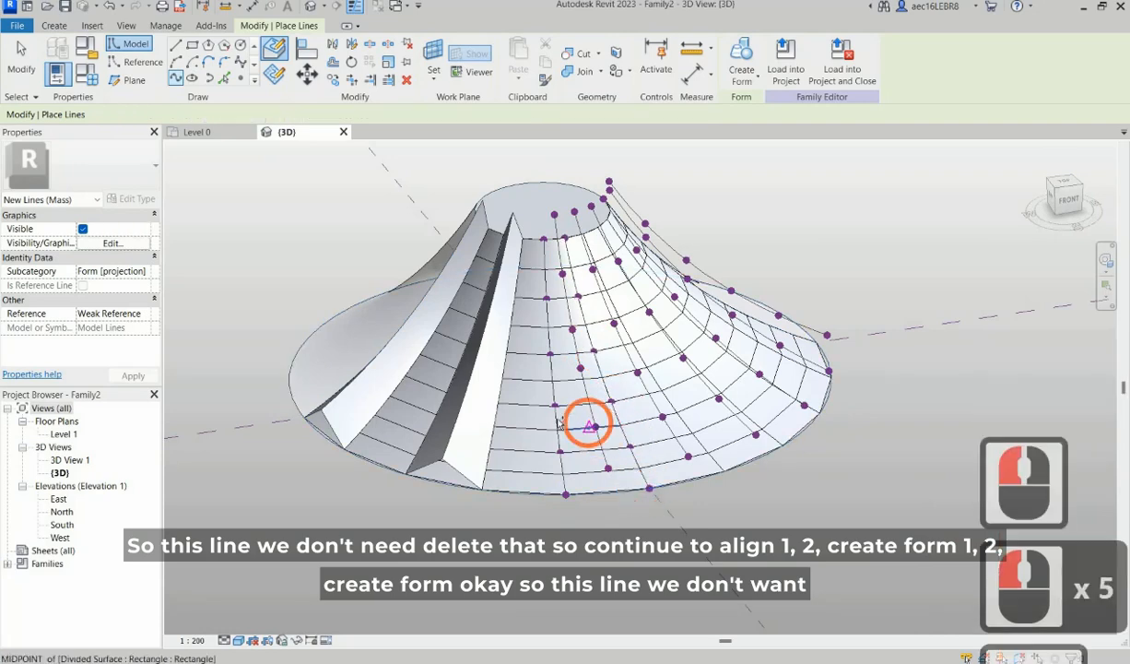
pyautogui.press('Escape')
pyautogui.press('Escape')
# Step: Form the third pleat's two surfaces between its lower grid-line splines and the raised upper spline between them
pyautogui.click(564, 412)
pyautogui.keyDown('ctrl'); pyautogui.click(584, 443); pyautogui.keyUp('ctrl')
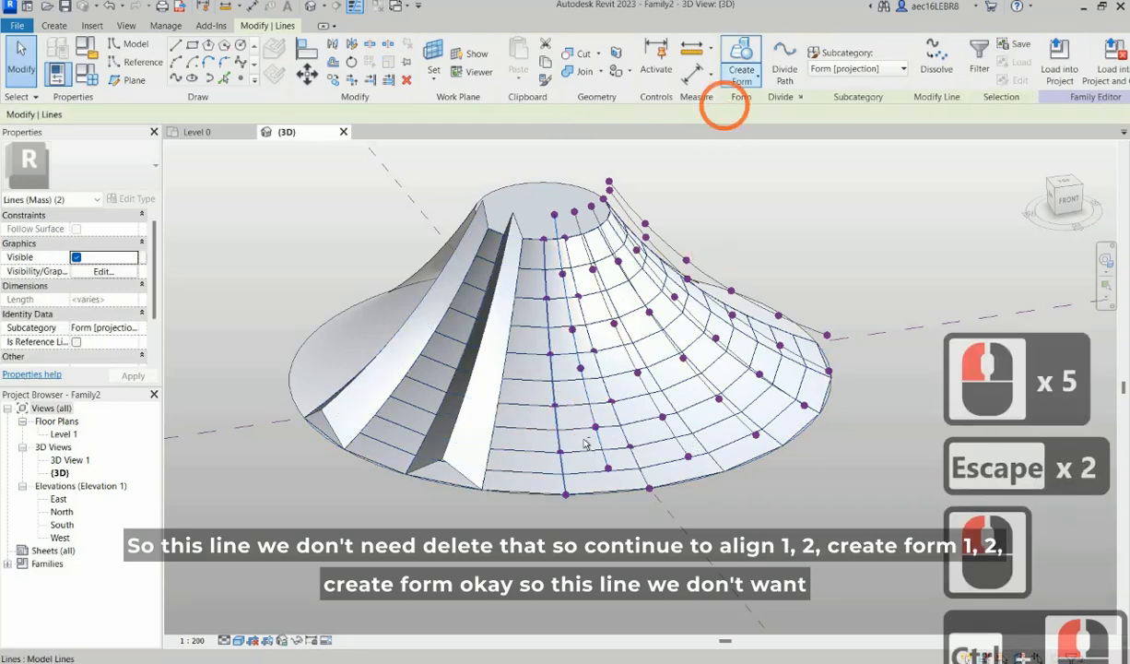
pyautogui.click(733, 58)
pyautogui.keyDown('shift'); pyautogui.moveTo(689, 438); pyautogui.dragTo(582, 437, button='middle'); pyautogui.keyUp('shift')
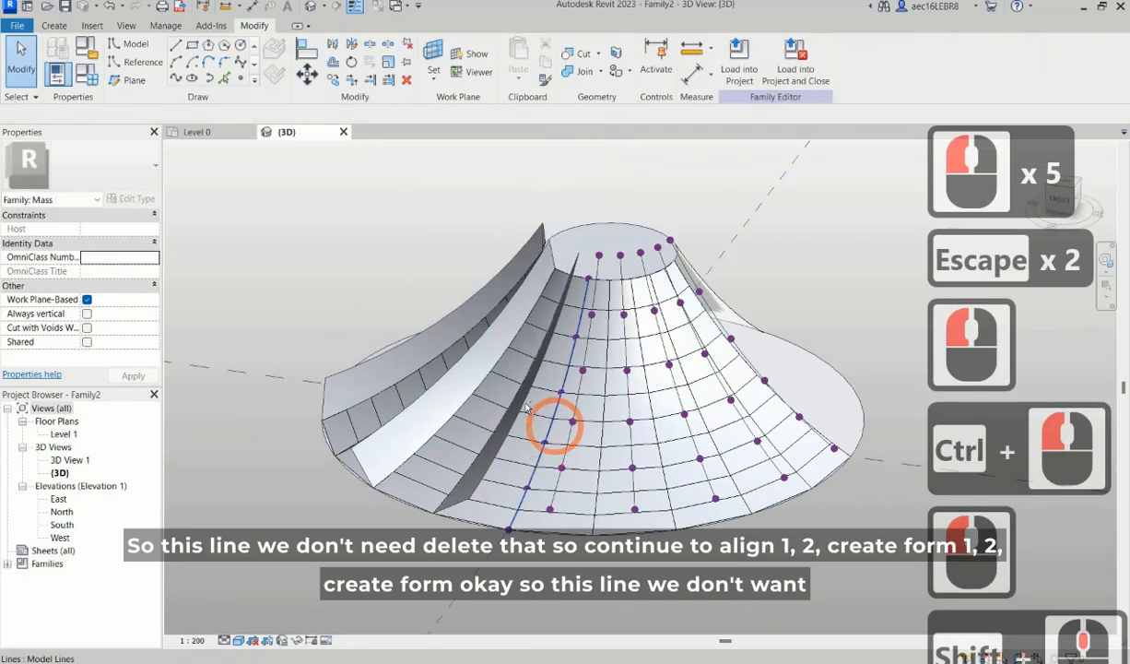
pyautogui.click(553, 425)
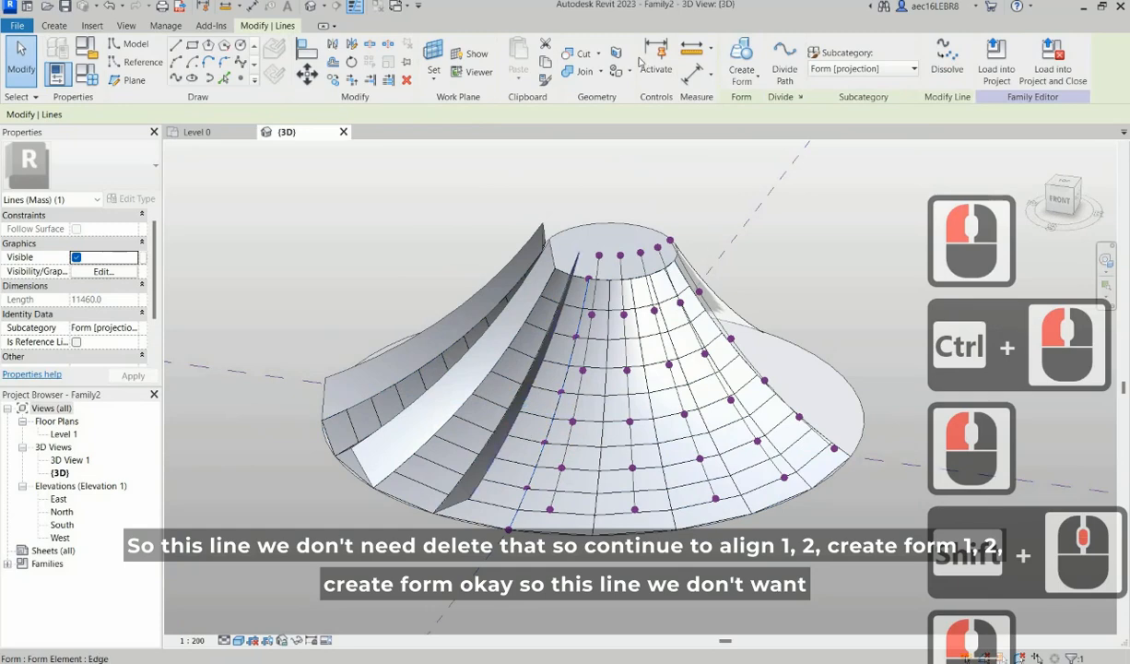
pyautogui.keyDown('ctrl'); pyautogui.click(494, 458); pyautogui.keyUp('ctrl')
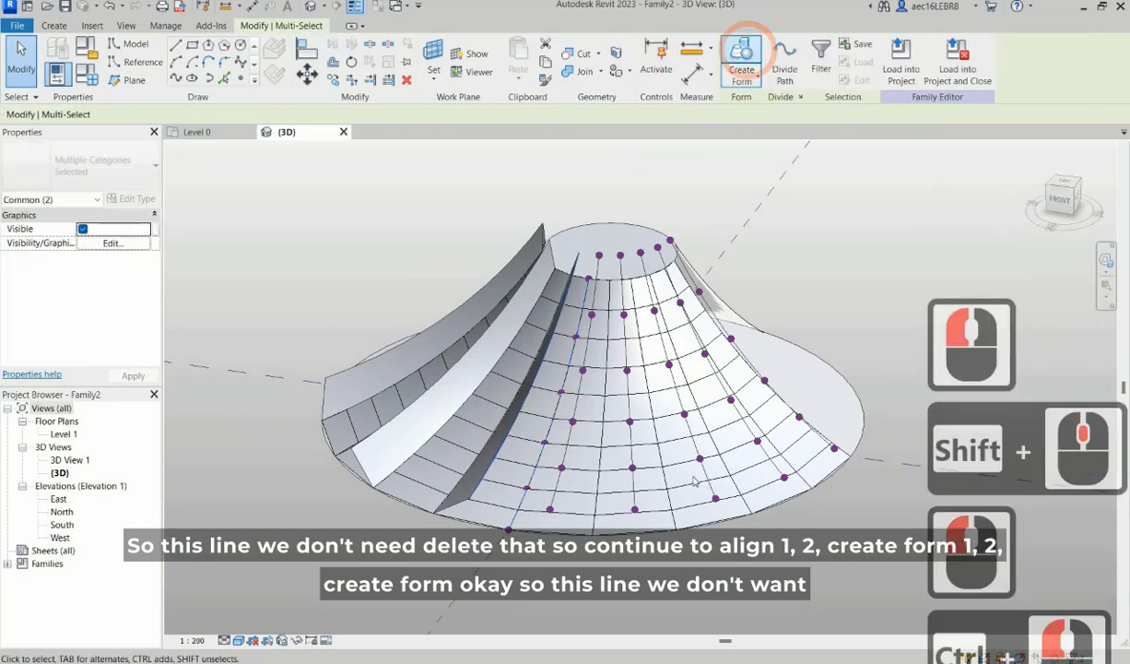
# Step: Delete the upper spline directly beside the third pleat, leaving a gap before the fourth
pyautogui.scroll(-2, 606, 439)
pyautogui.keyDown('shift'); pyautogui.moveTo(646, 457); pyautogui.dragTo(691, 477, button='middle'); pyautogui.keyUp('shift')
pyautogui.scroll(2, 689, 474)
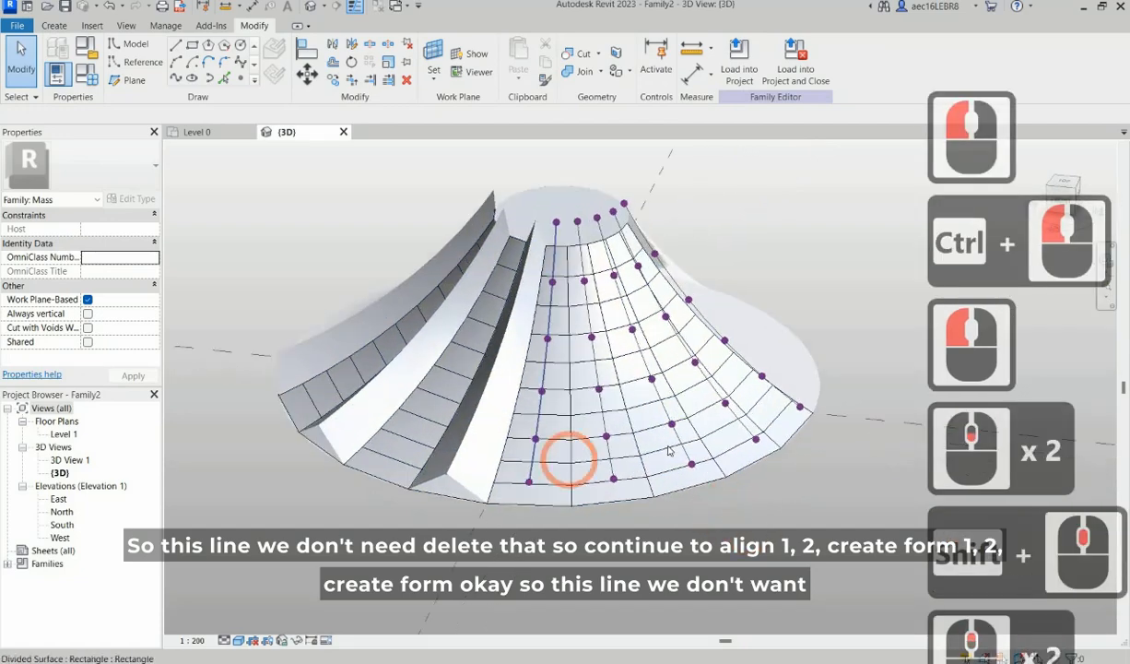
pyautogui.click(672, 448)
pyautogui.press('Delete')
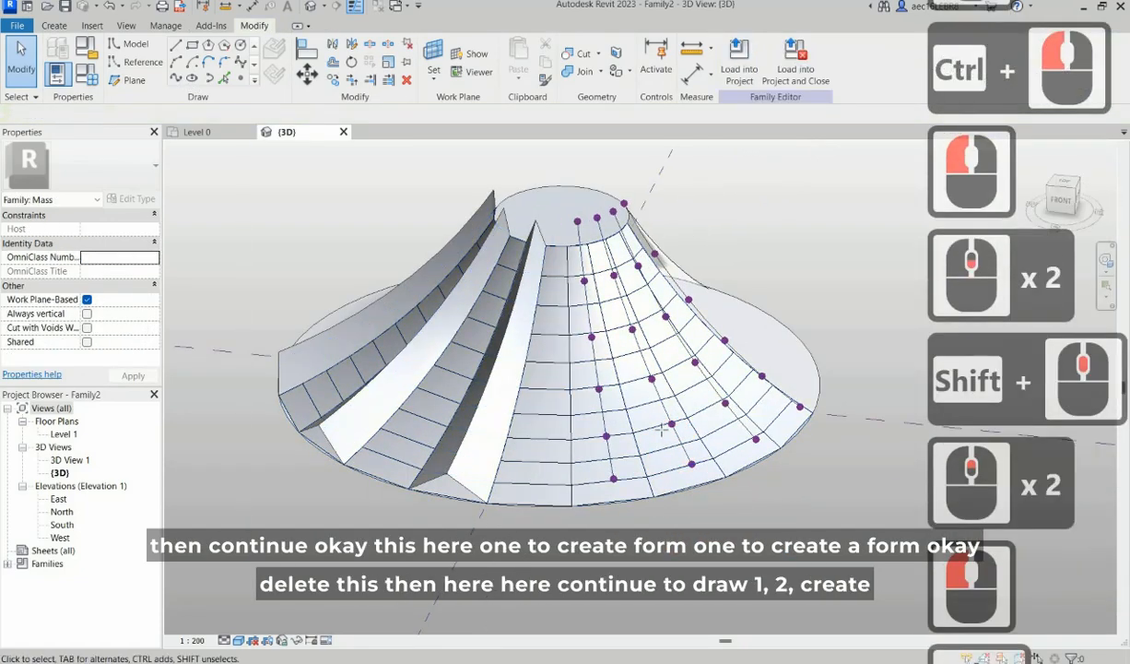
# Step: Draw the fourth pleat's first lower Spline Through Points along the next V grid line beyond the gap, from top rim to base rim
pyautogui.click(175, 79)
pyautogui.click(568, 247)
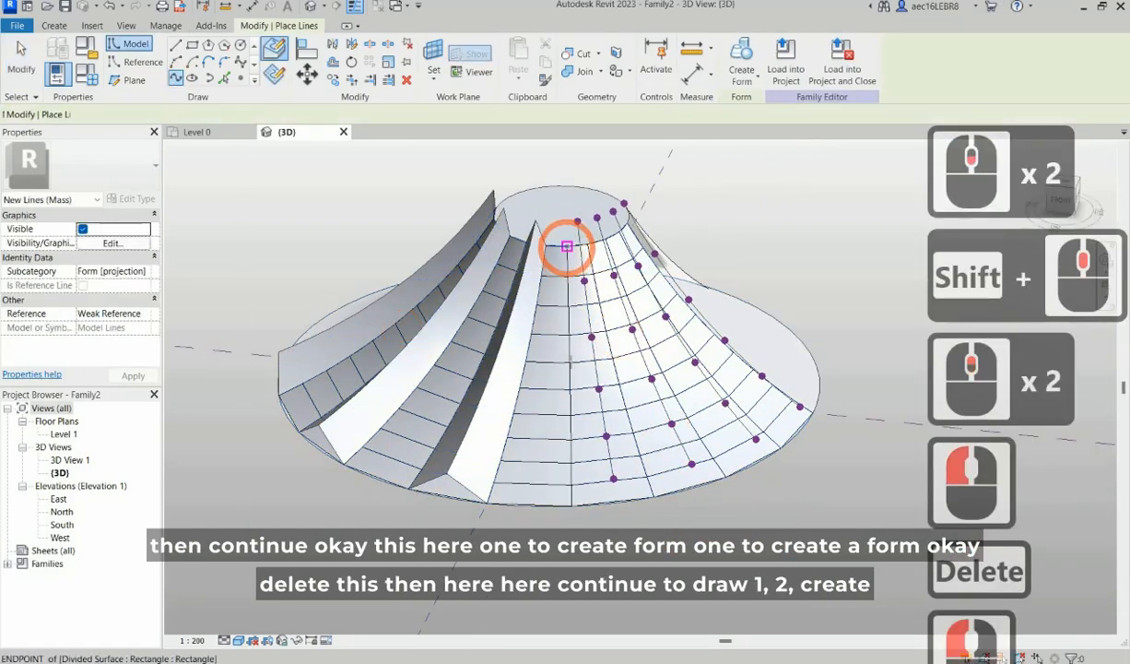
pyautogui.click(569, 305)
pyautogui.click(569, 363)
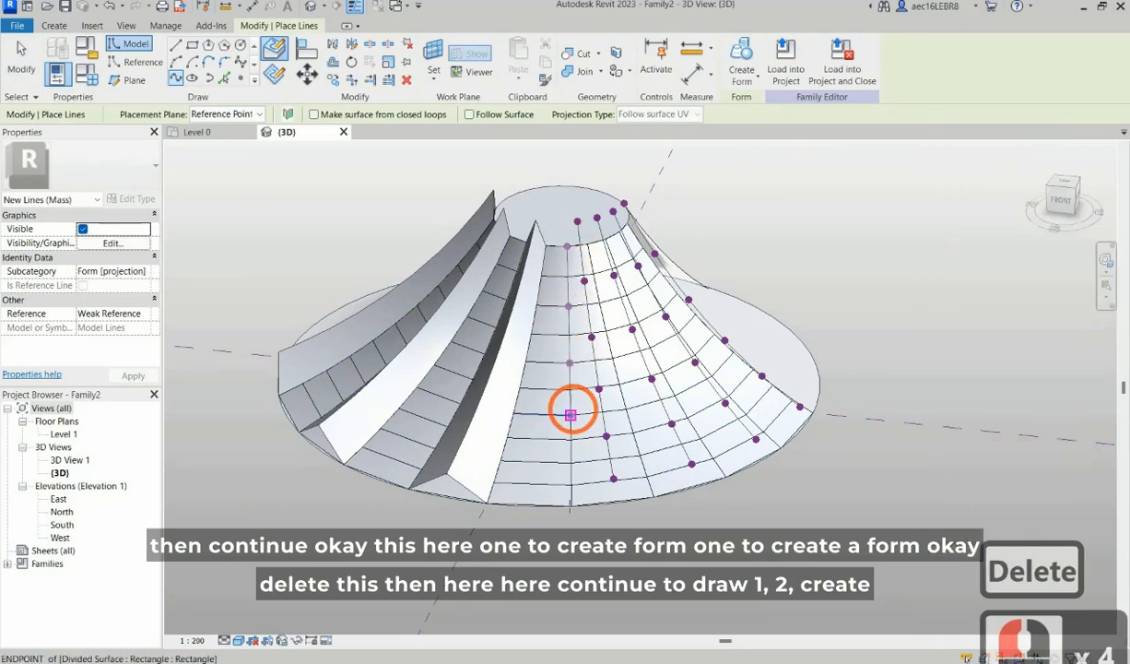
pyautogui.click(572, 461)
pyautogui.click(571, 505)
pyautogui.press('Escape')
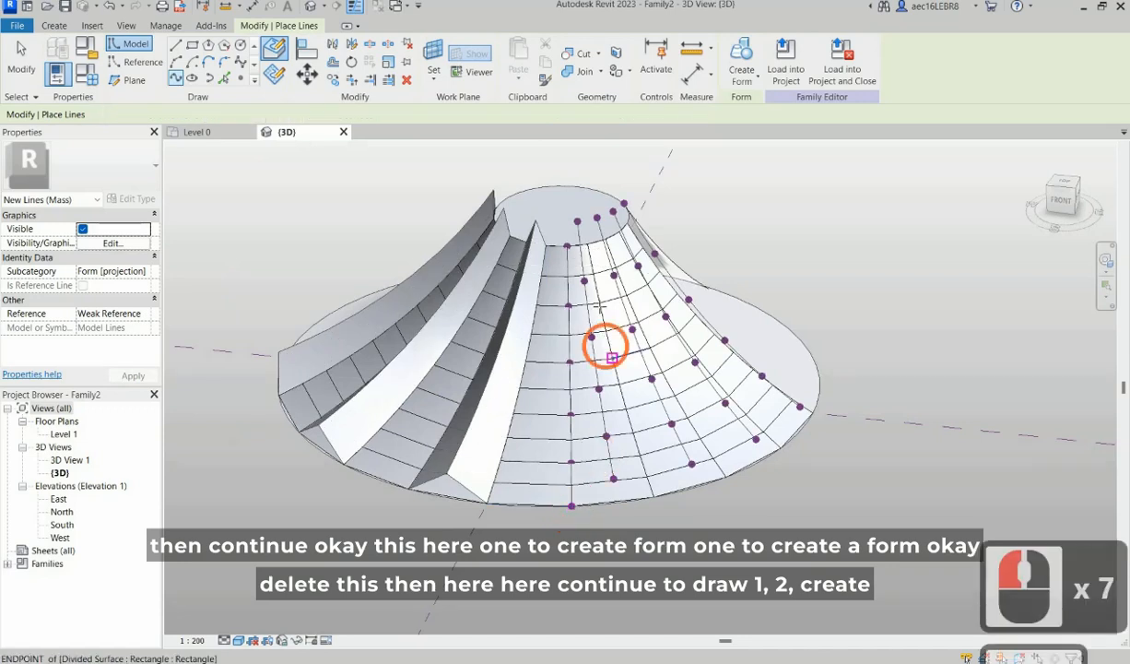
pyautogui.press('Escape')
# Step: Draw the fourth pleat's second lower spline along the adjacent V grid line, snapping to grid points down to the base rim
pyautogui.click(599, 302)
pyautogui.click(608, 344)
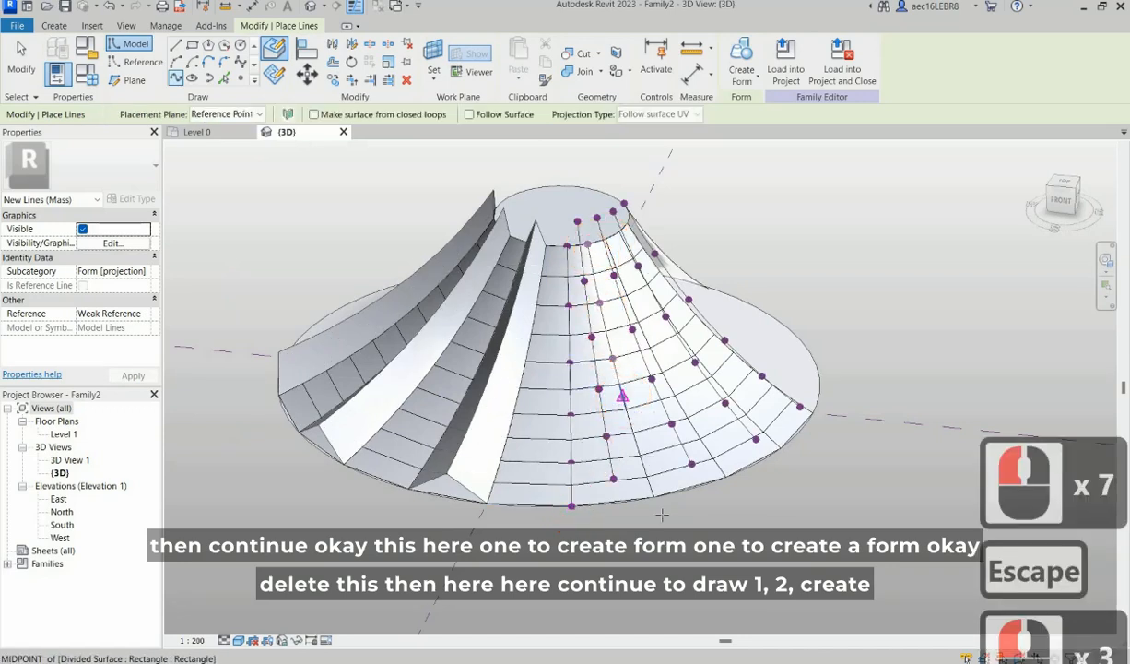
pyautogui.click(641, 454)
pyautogui.click(656, 499)
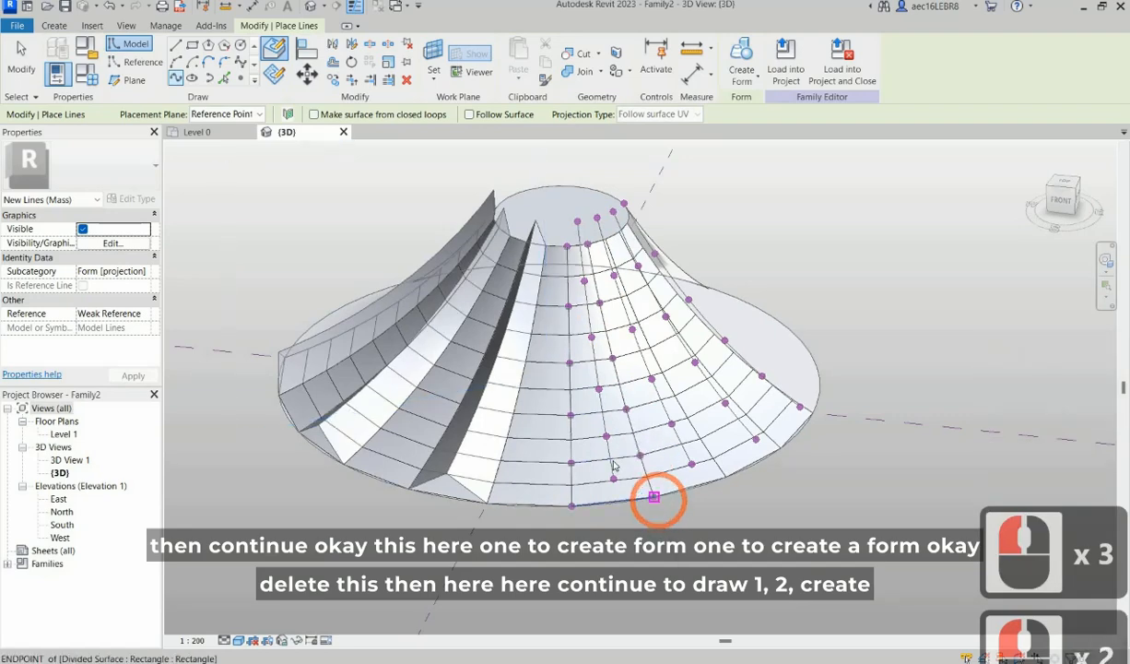
pyautogui.press('Escape')
pyautogui.press('Escape')
# Step: Create the fourth pleat's two surfaces, joining each lower grid-line spline to the raised upper spline between them
pyautogui.click(570, 447)
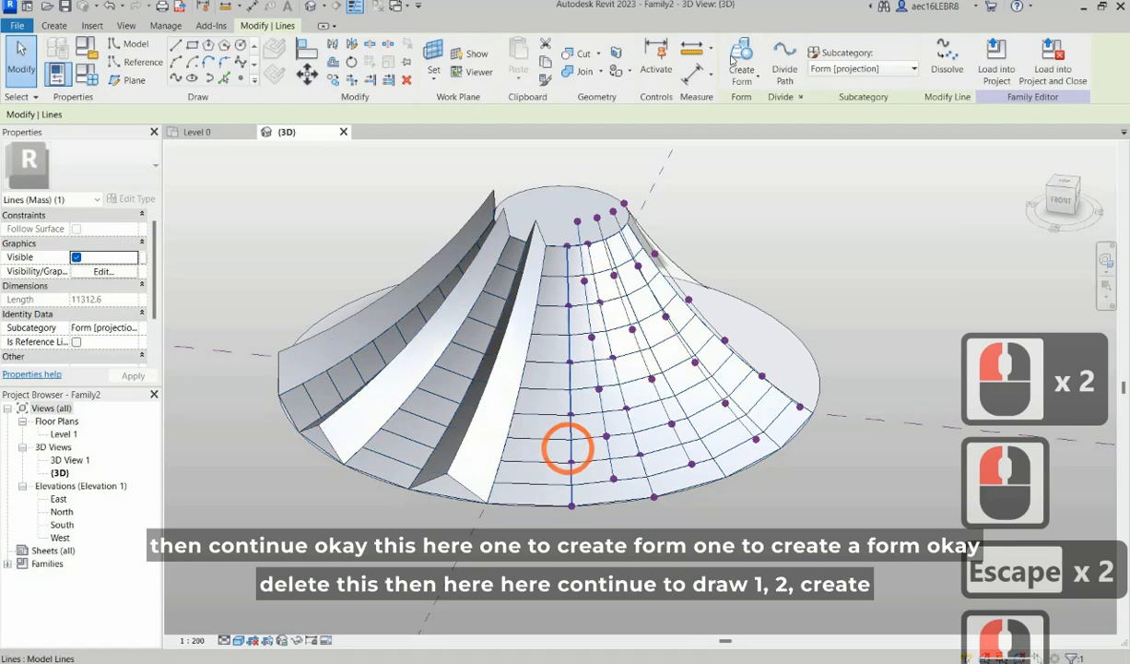
pyautogui.keyDown('ctrl'); pyautogui.click(606, 437); pyautogui.keyUp('ctrl')
pyautogui.click(740, 57)
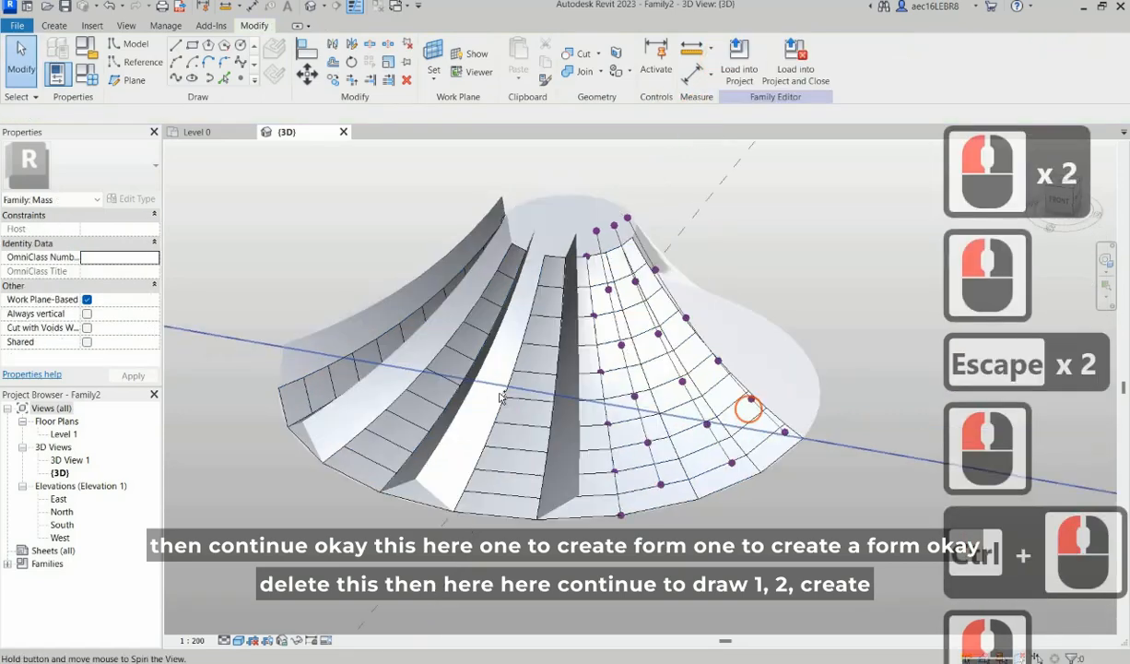
pyautogui.keyDown('shift'); pyautogui.moveTo(746, 404); pyautogui.dragTo(491, 413, button='middle'); pyautogui.keyUp('shift')
pyautogui.click(491, 412)
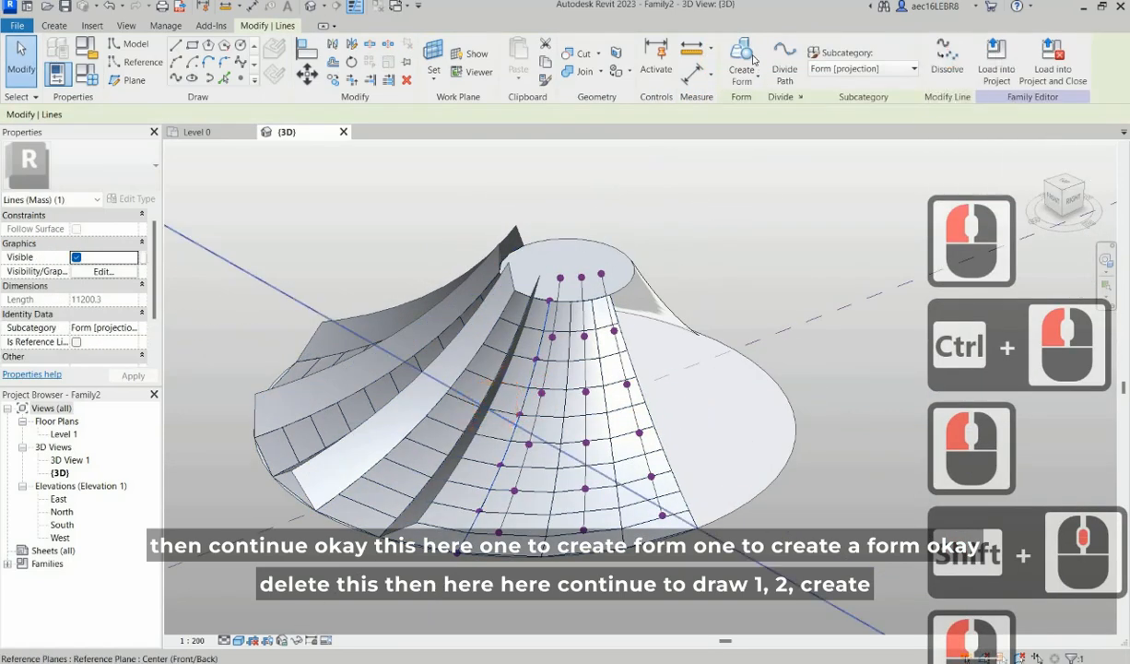
pyautogui.click(742, 57)
# Step: Delete the upper spline directly beside the fourth pleat, leaving a gap before the fifth
pyautogui.click(605, 383)
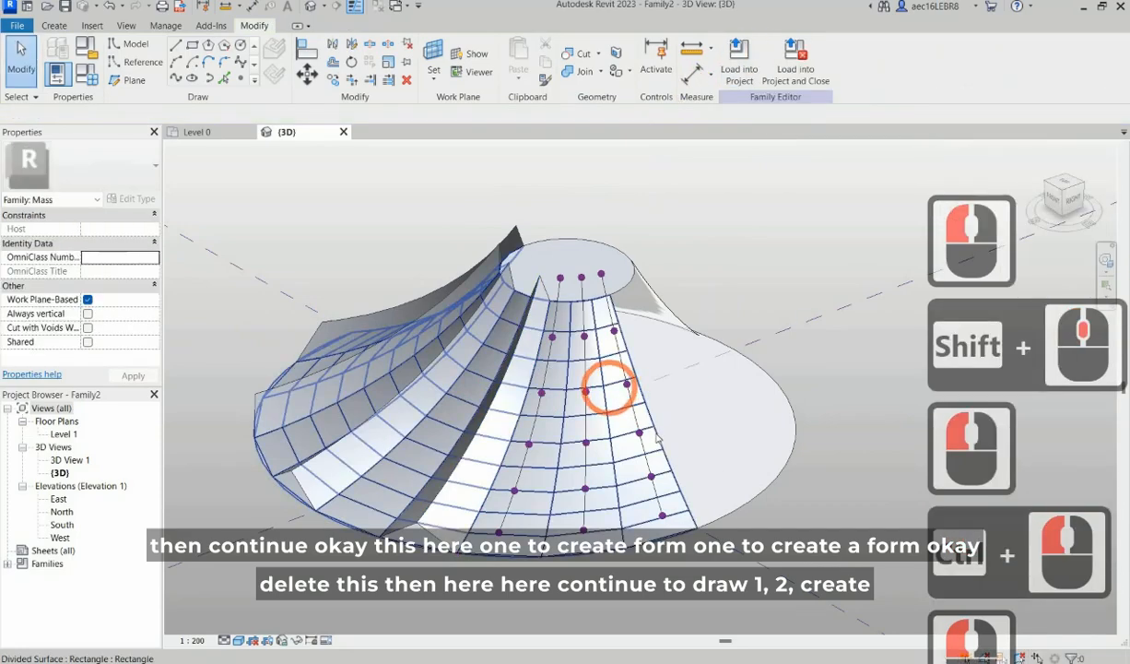
pyautogui.click(655, 431)
pyautogui.press('Delete')
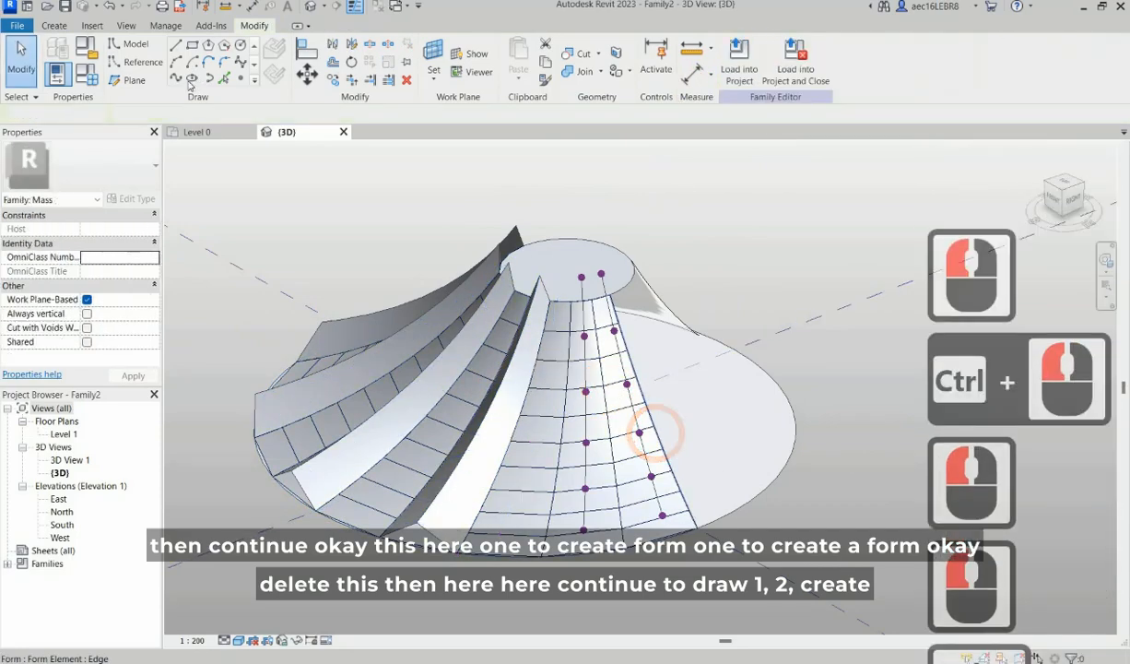
# Step: Draw the fifth pleat's first lower Spline Through Points along the next V grid line after the gap, from top rim to base rim
pyautogui.click(176, 78)
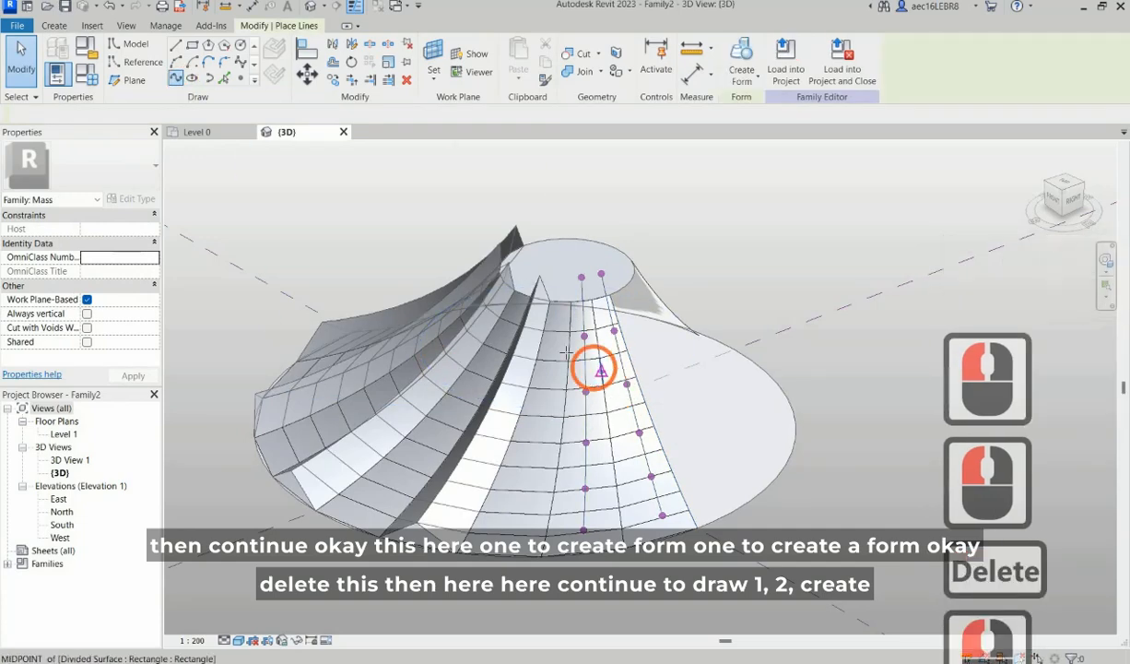
pyautogui.click(571, 302)
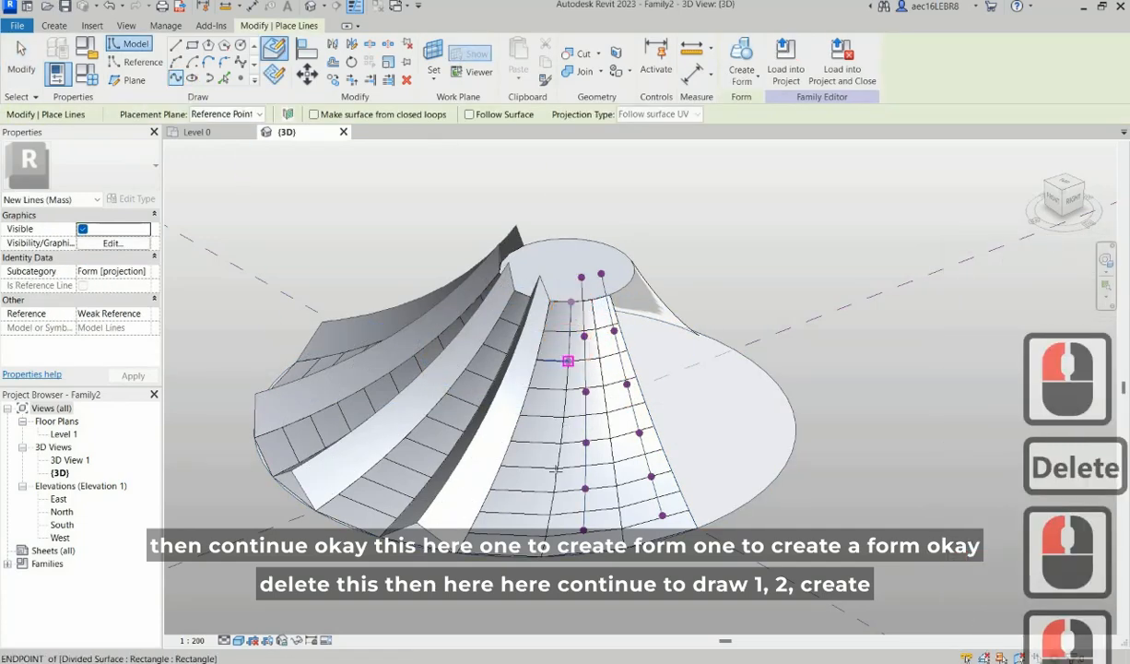
pyautogui.click(568, 360)
pyautogui.click(563, 417)
pyautogui.click(557, 468)
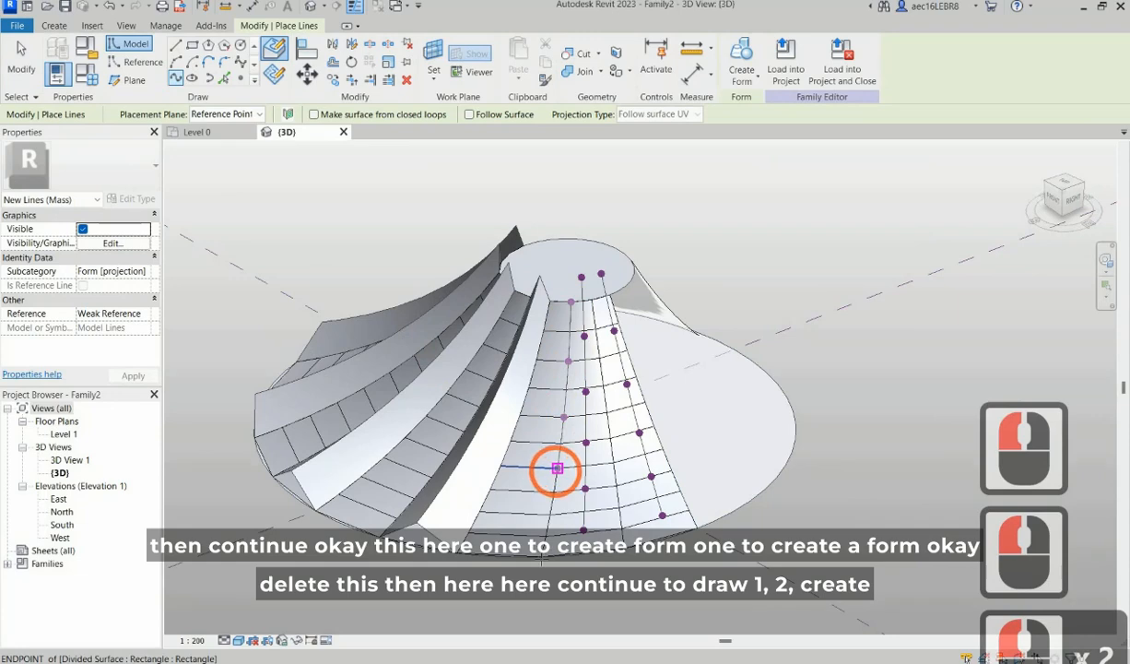
pyautogui.click(541, 556)
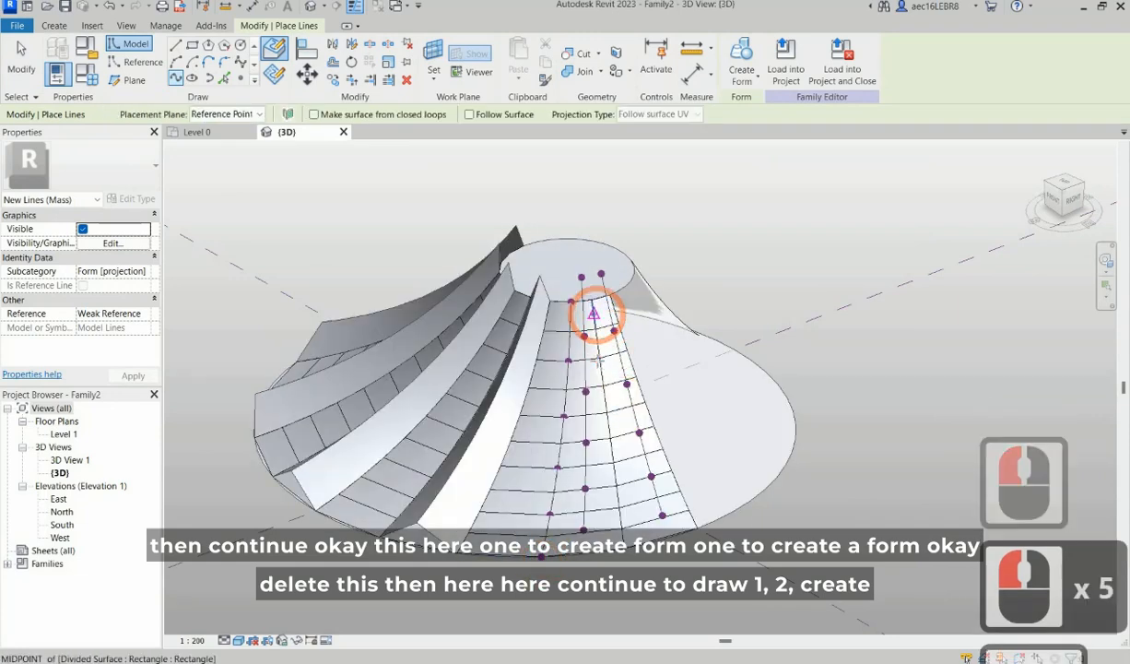
pyautogui.press('Escape')
# Step: Draw the fifth pleat's second lower spline along the adjacent V grid line near the surface's open edge, ending at the base rim
pyautogui.click(598, 358)
pyautogui.click(605, 412)
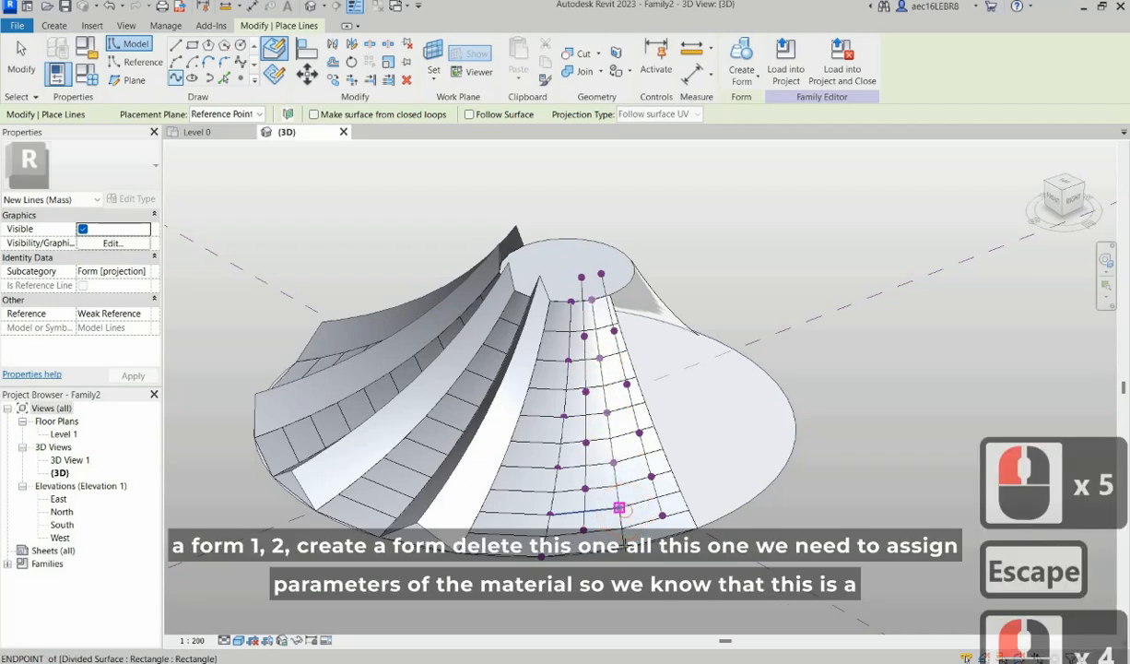
pyautogui.click(624, 539)
pyautogui.press('Escape')
pyautogui.press('Escape')
# Step: Form the fifth pleat's two surfaces from its lower splines and raised upper spline, and delete the last leftover upper spline beside it
pyautogui.click(561, 458)
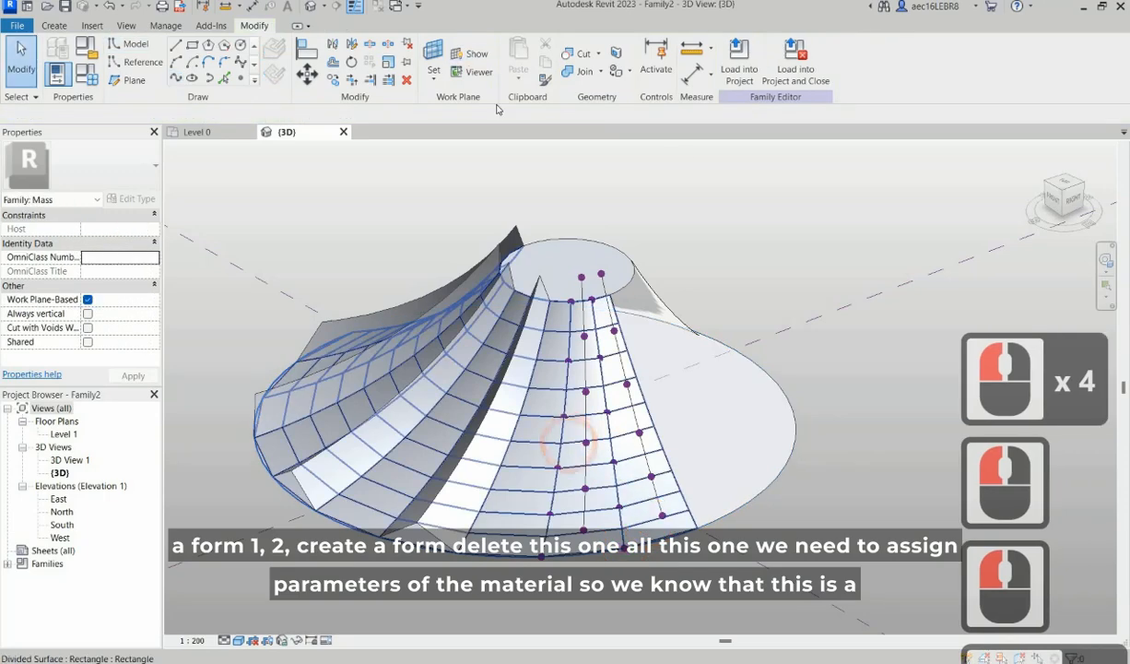
pyautogui.keyDown('ctrl'); pyautogui.click(586, 449); pyautogui.keyUp('ctrl')
pyautogui.click(742, 56)
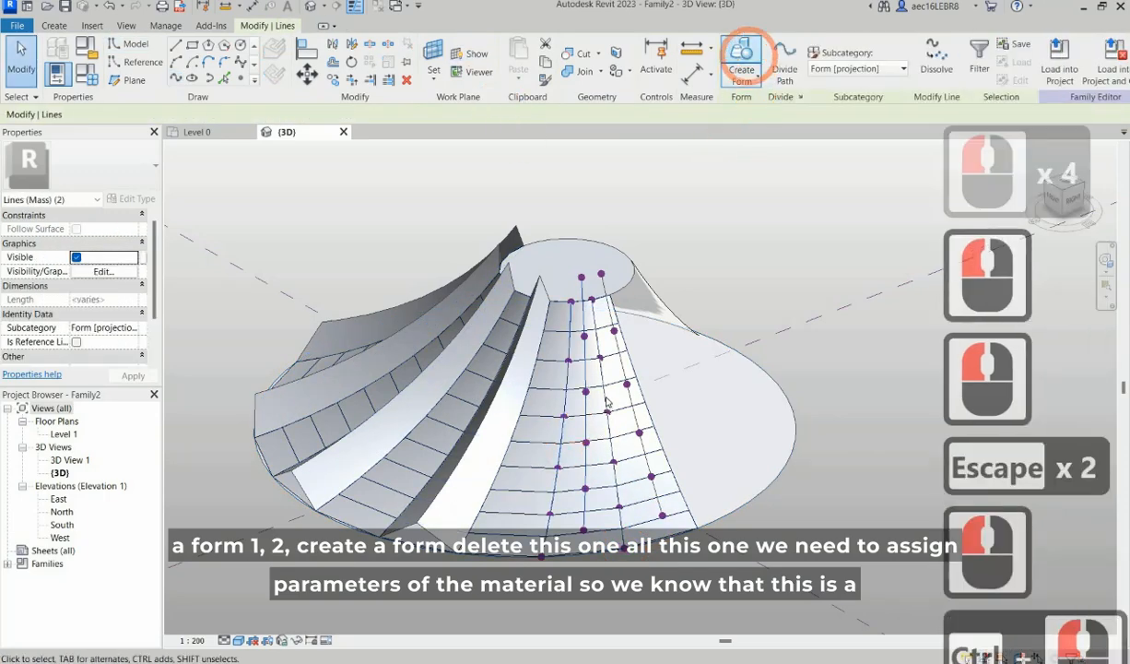
pyautogui.click(605, 401)
pyautogui.click(587, 468)
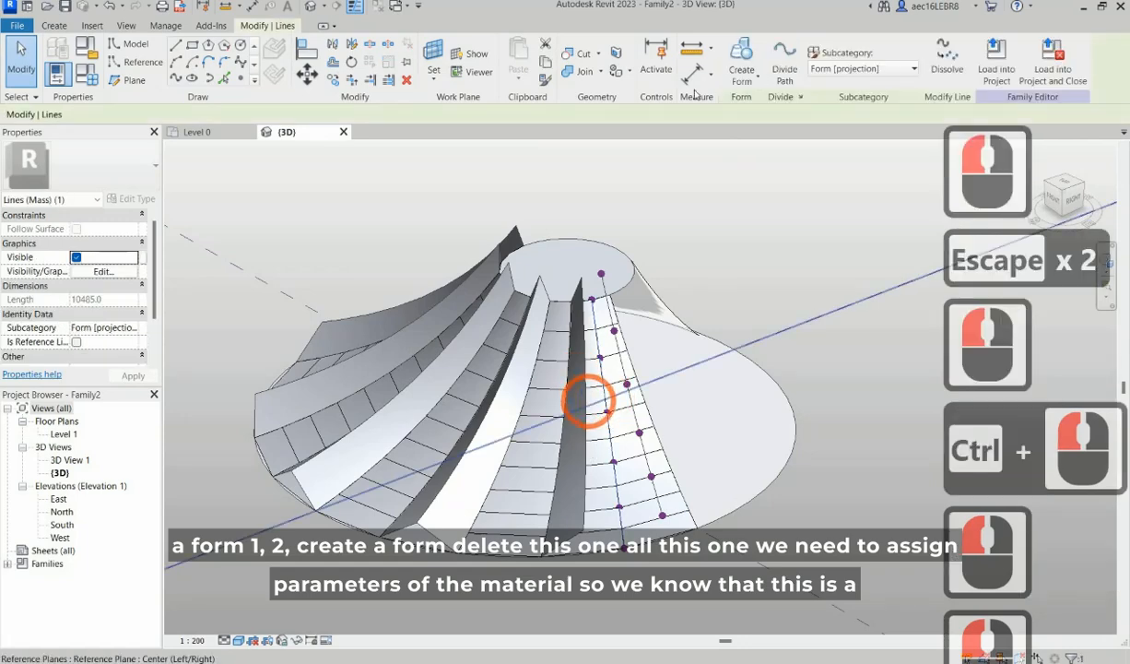
pyautogui.keyDown('ctrl'); pyautogui.click(605, 406); pyautogui.keyUp('ctrl')
pyautogui.click(743, 57)
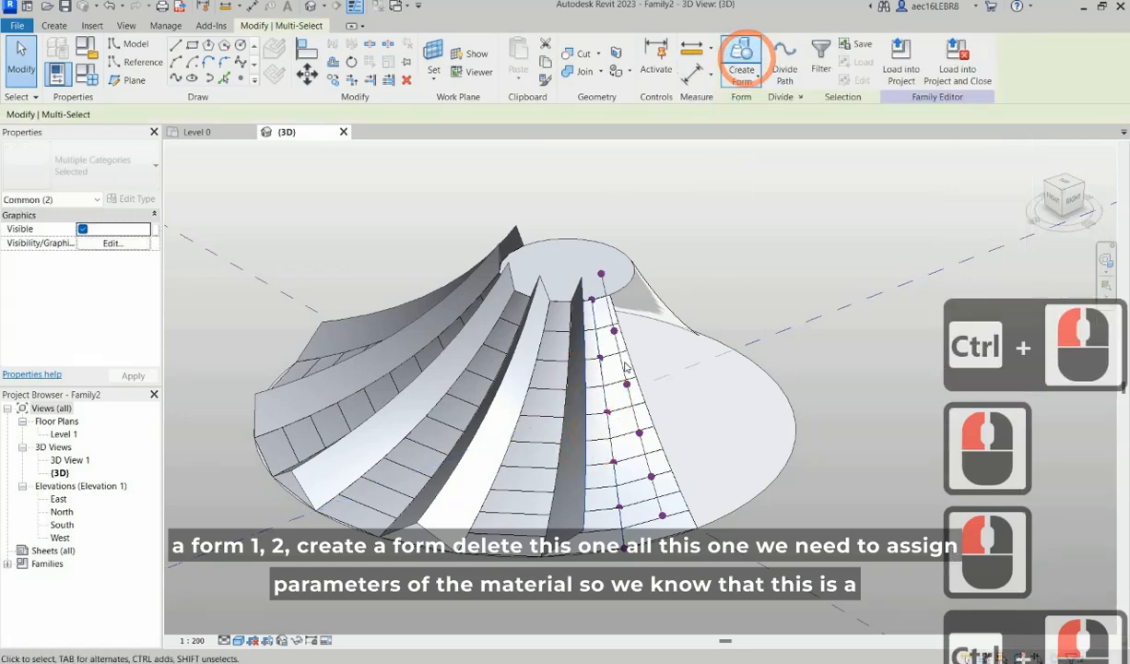
pyautogui.click(730, 410)
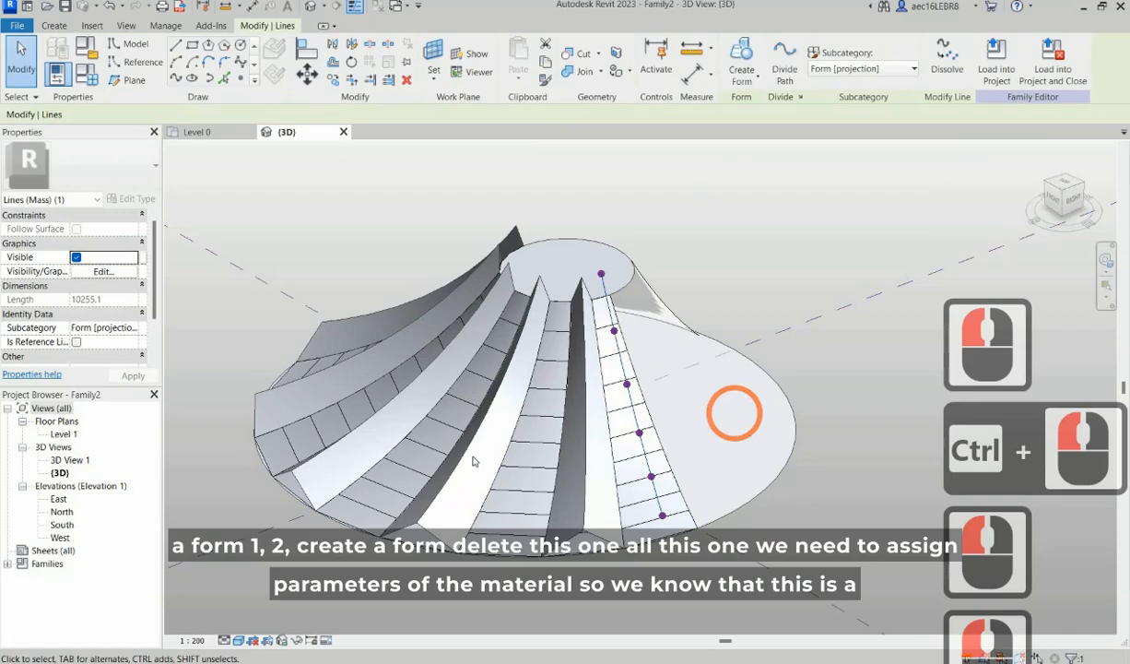
pyautogui.press('Delete')
# Step: Select the surfaces of three adjacent pleats, from the middle pleat to one end of the row
pyautogui.scroll(-2, 542, 458)
pyautogui.keyDown('shift'); pyautogui.moveTo(542, 458); pyautogui.dragTo(613, 466, button='middle'); pyautogui.keyUp('shift')
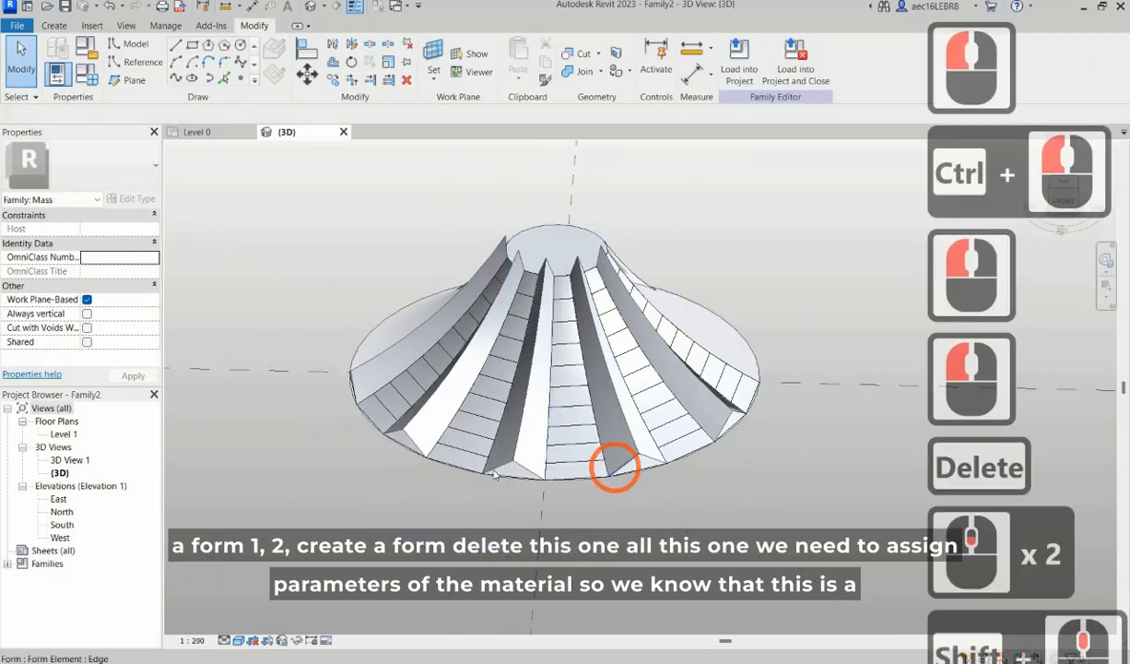
pyautogui.click(497, 465)
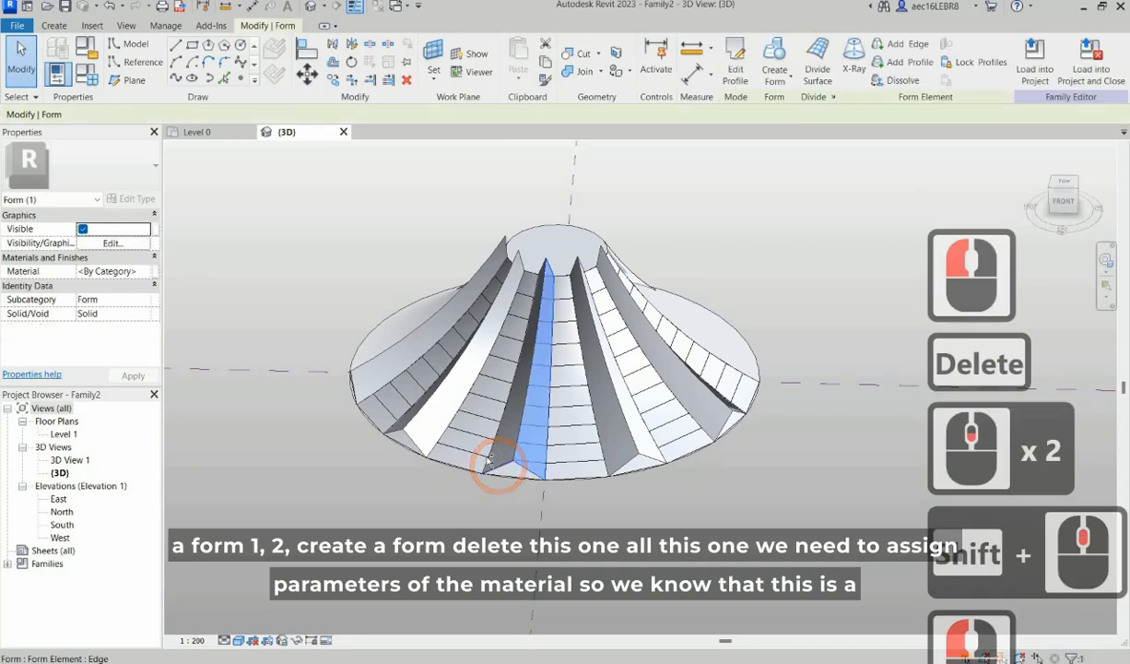
pyautogui.keyDown('ctrl'); pyautogui.click(490, 459); pyautogui.keyUp('ctrl')
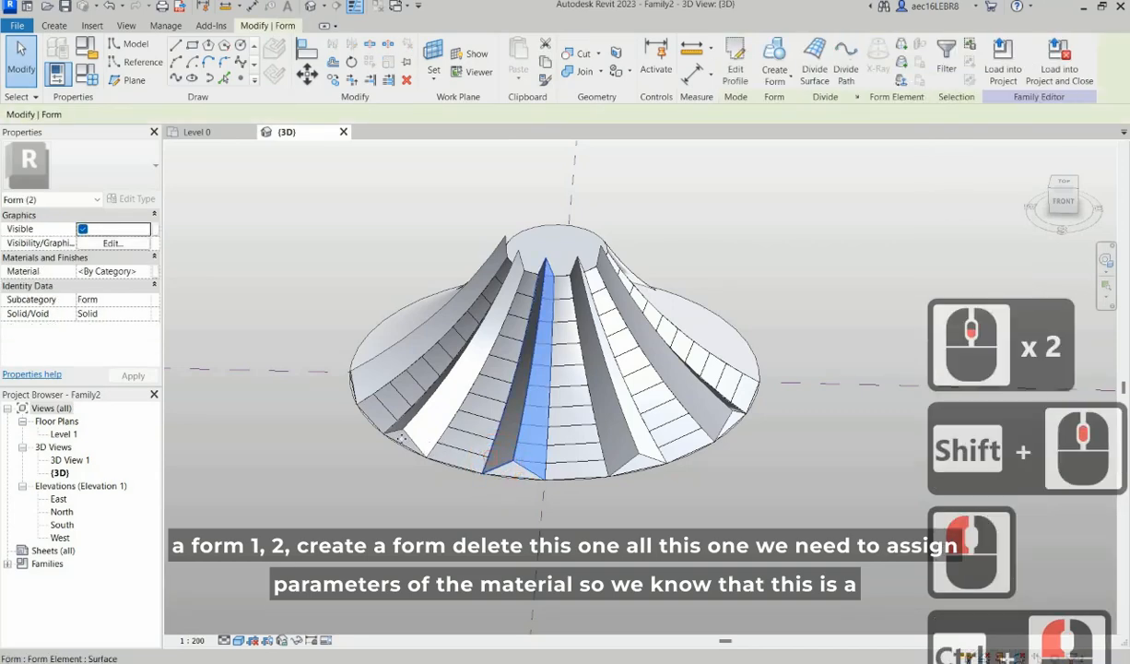
pyautogui.keyDown('ctrl'); pyautogui.click(434, 449); pyautogui.keyUp('ctrl')
pyautogui.keyDown('ctrl'); pyautogui.click(396, 439); pyautogui.keyUp('ctrl')
pyautogui.keyDown('shift'); pyautogui.moveTo(396, 438); pyautogui.dragTo(420, 448, button='middle'); pyautogui.keyUp('shift')
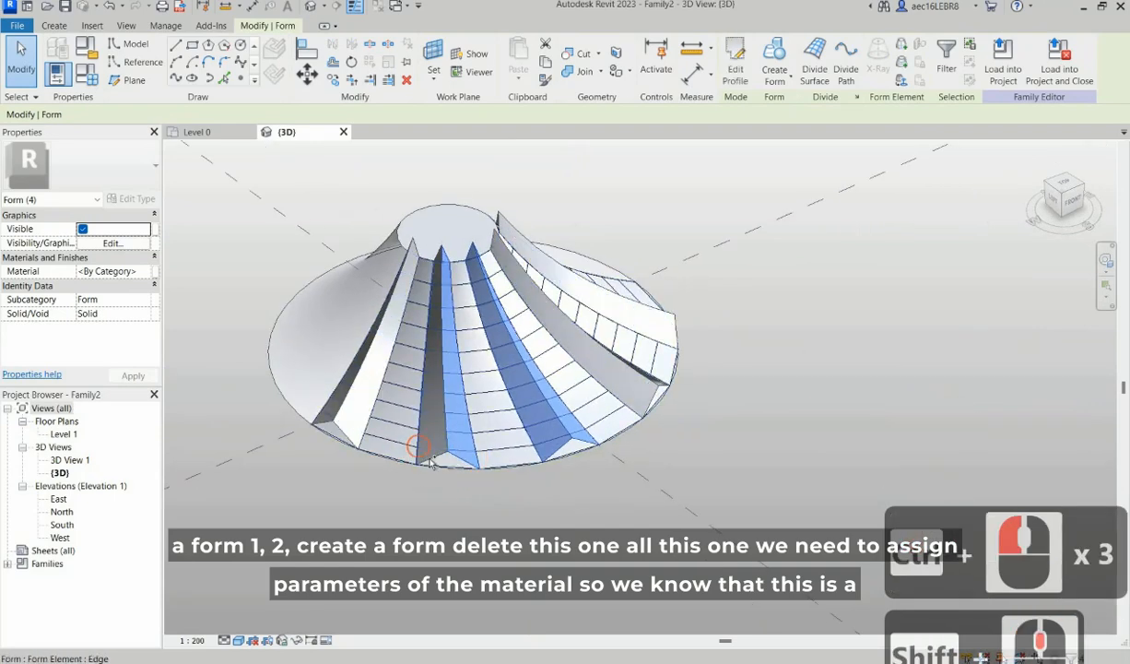
pyautogui.keyDown('ctrl'); pyautogui.click(422, 448); pyautogui.keyUp('ctrl')
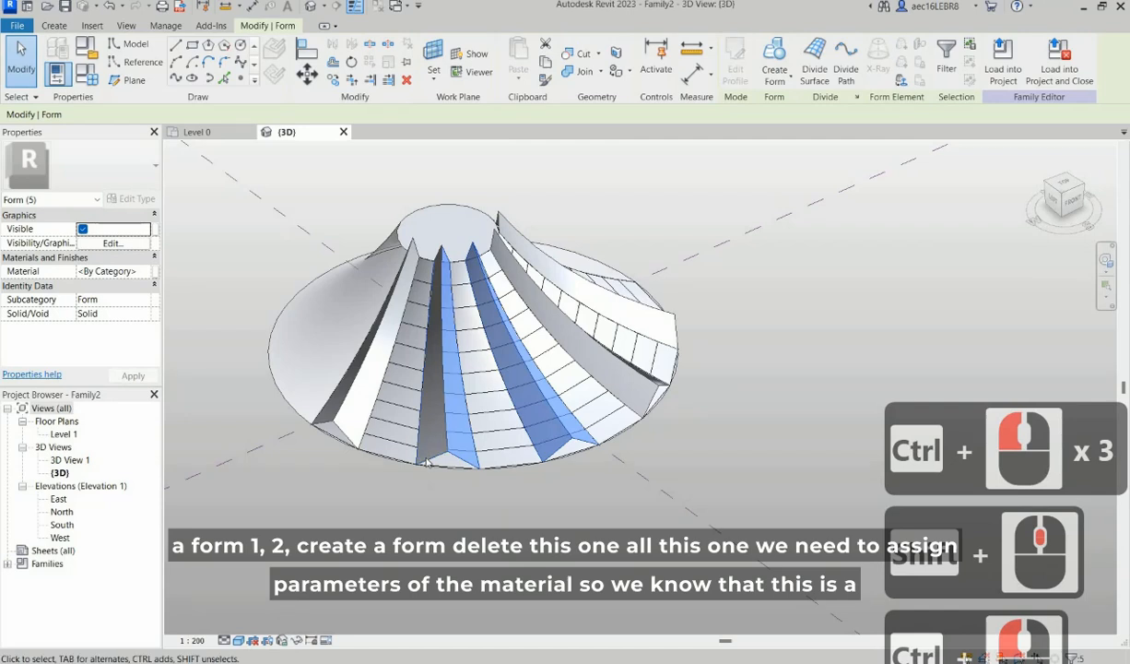
pyautogui.press('Tab')
pyautogui.keyDown('ctrl'); pyautogui.click(405, 429); pyautogui.keyUp('ctrl')
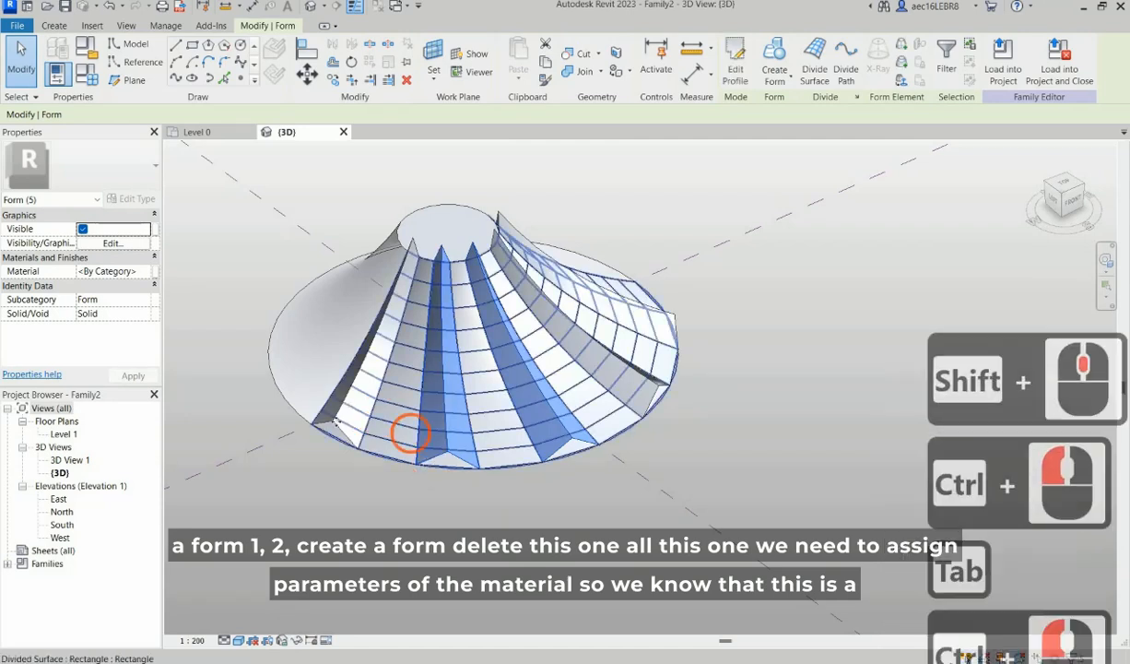
pyautogui.keyDown('ctrl'); pyautogui.click(335, 422); pyautogui.keyUp('ctrl')
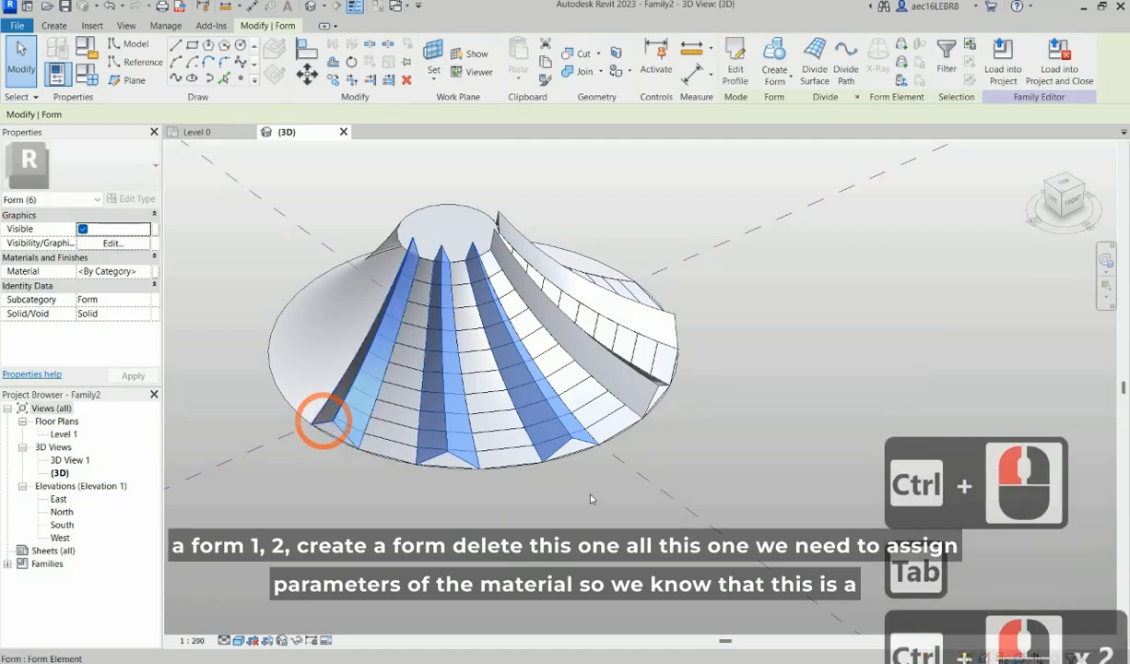
pyautogui.keyDown('ctrl'); pyautogui.click(563, 404); pyautogui.keyUp('ctrl')
pyautogui.keyDown('shift'); pyautogui.moveTo(562, 404); pyautogui.dragTo(588, 492, button='middle'); pyautogui.keyUp('shift')
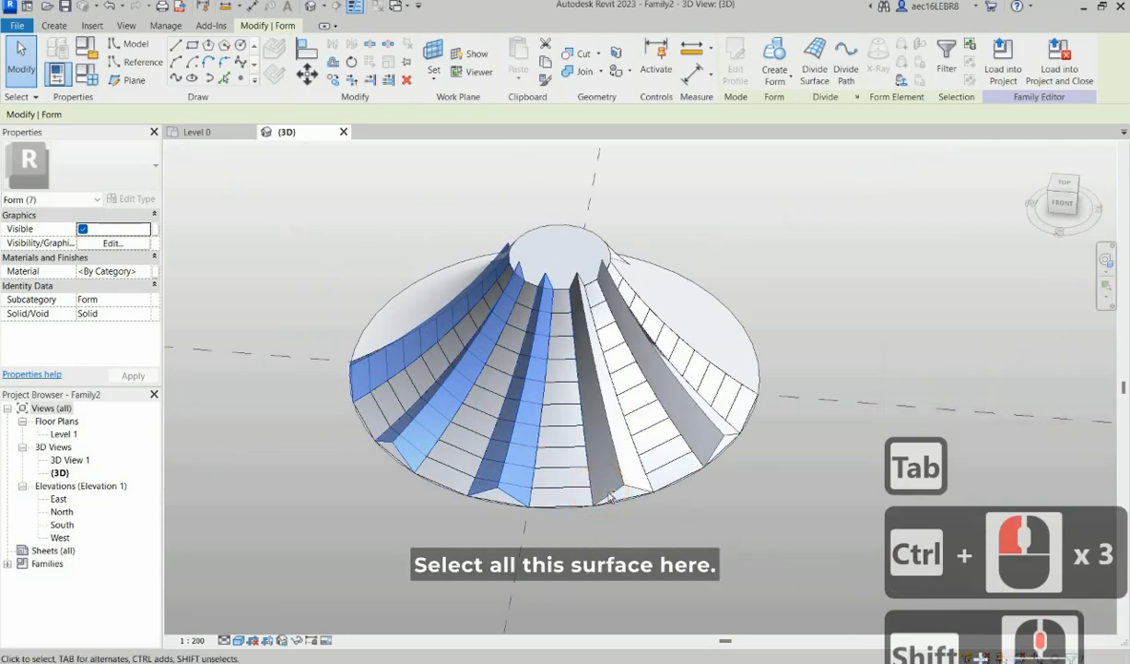
# Step: Add the surfaces of the remaining two pleats to the selection, so that all five pleats are covered
pyautogui.press('Tab')
pyautogui.keyDown('ctrl'); pyautogui.click(636, 486); pyautogui.keyUp('ctrl')
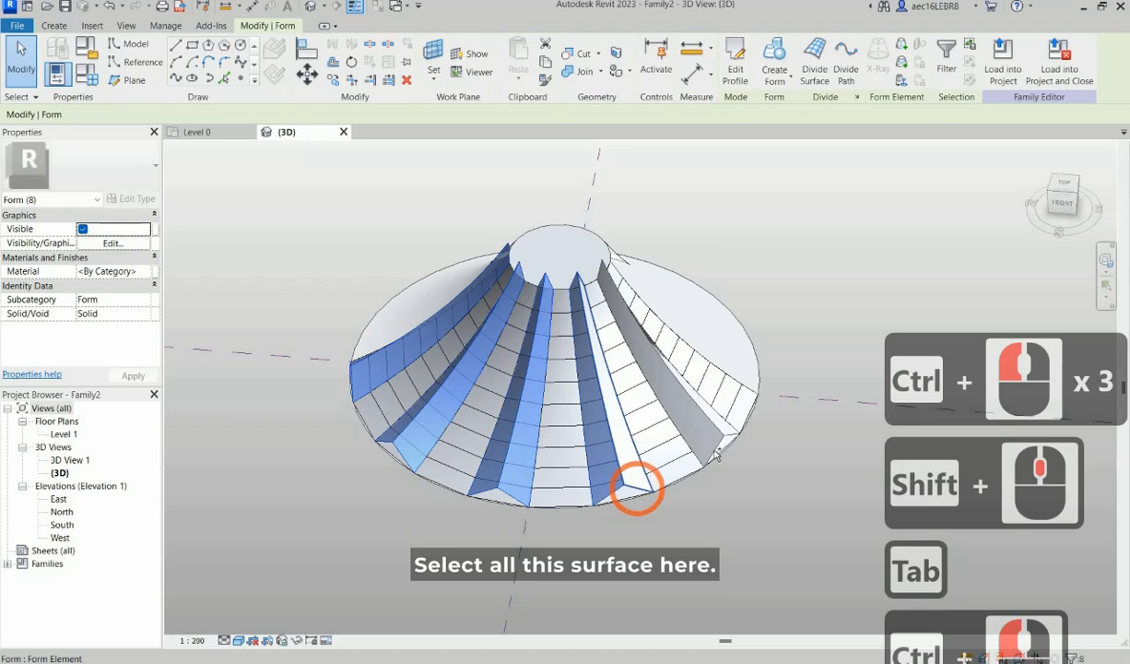
pyautogui.keyDown('ctrl'); pyautogui.click(714, 452); pyautogui.keyUp('ctrl')
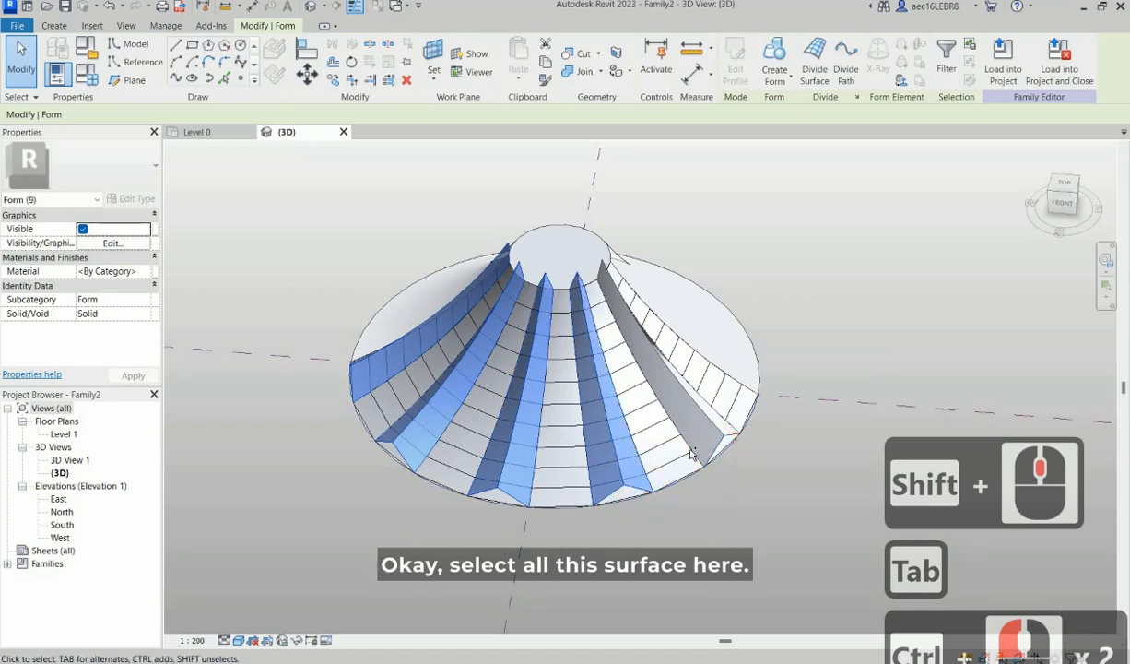
pyautogui.keyDown('ctrl'); pyautogui.click(701, 448); pyautogui.keyUp('ctrl')
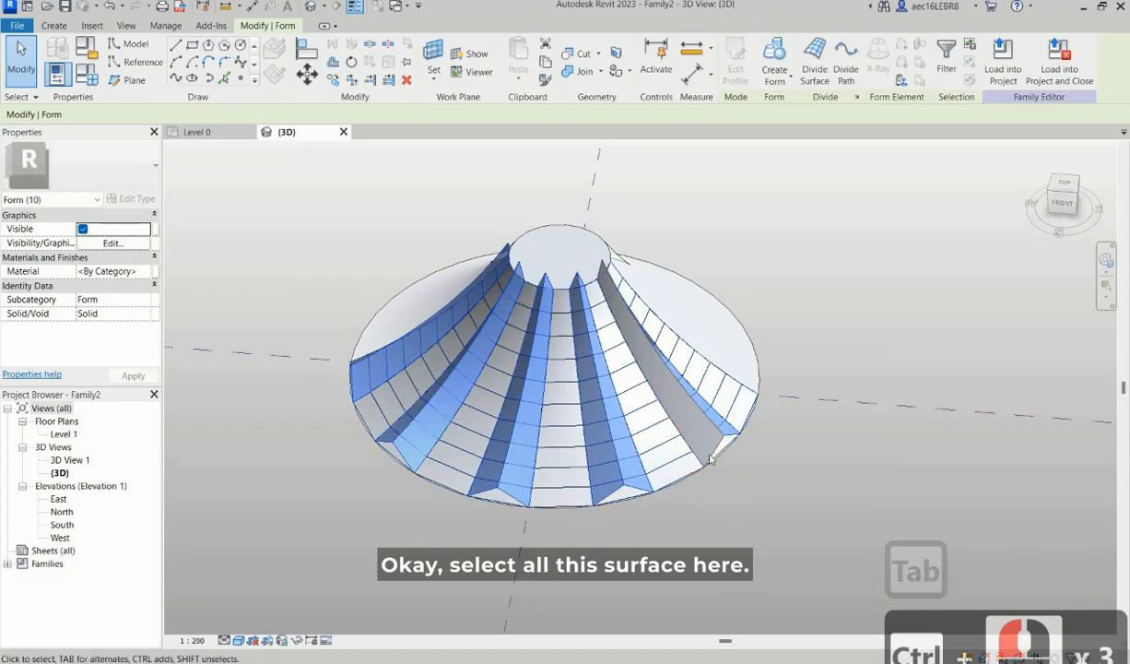
pyautogui.press('Tab')
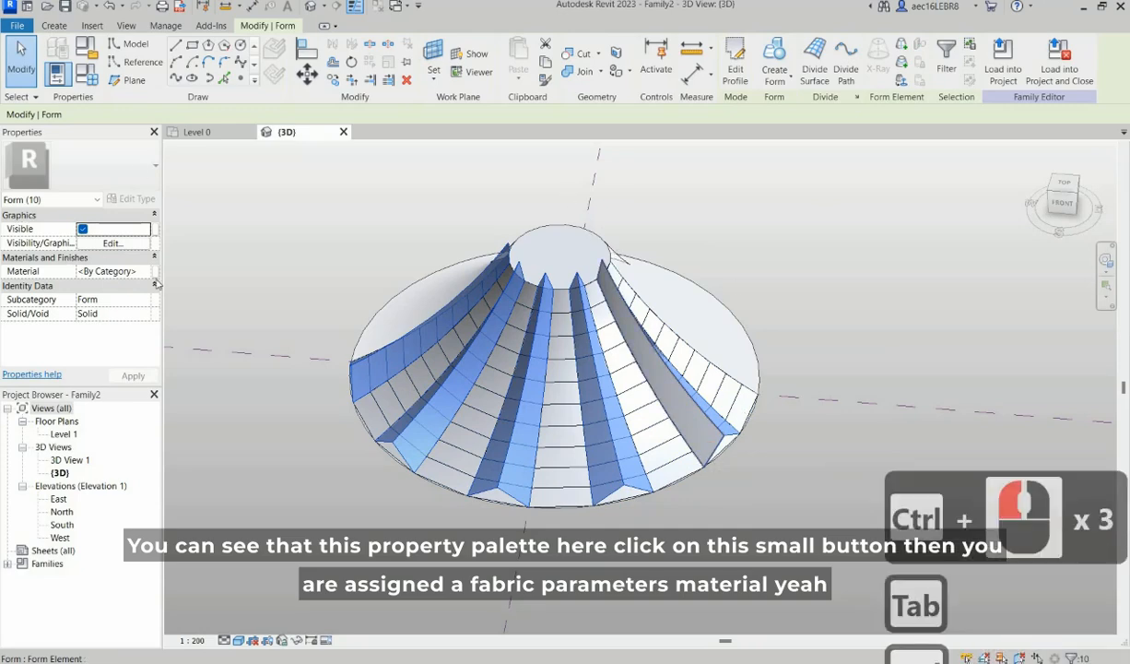
pyautogui.keyDown('ctrl'); pyautogui.click(554, 232); pyautogui.keyUp('ctrl')
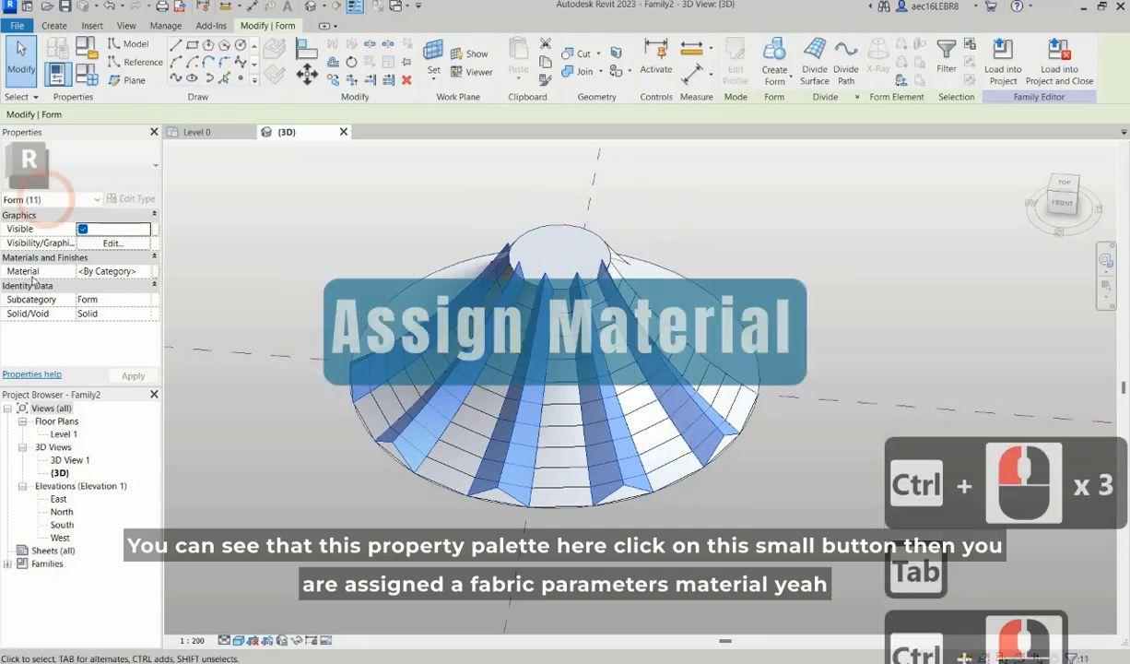
# Step: Create a type family parameter named Fabric under Materials and Finishes and associate it with the selected pleats' material
pyautogui.click(155, 271)
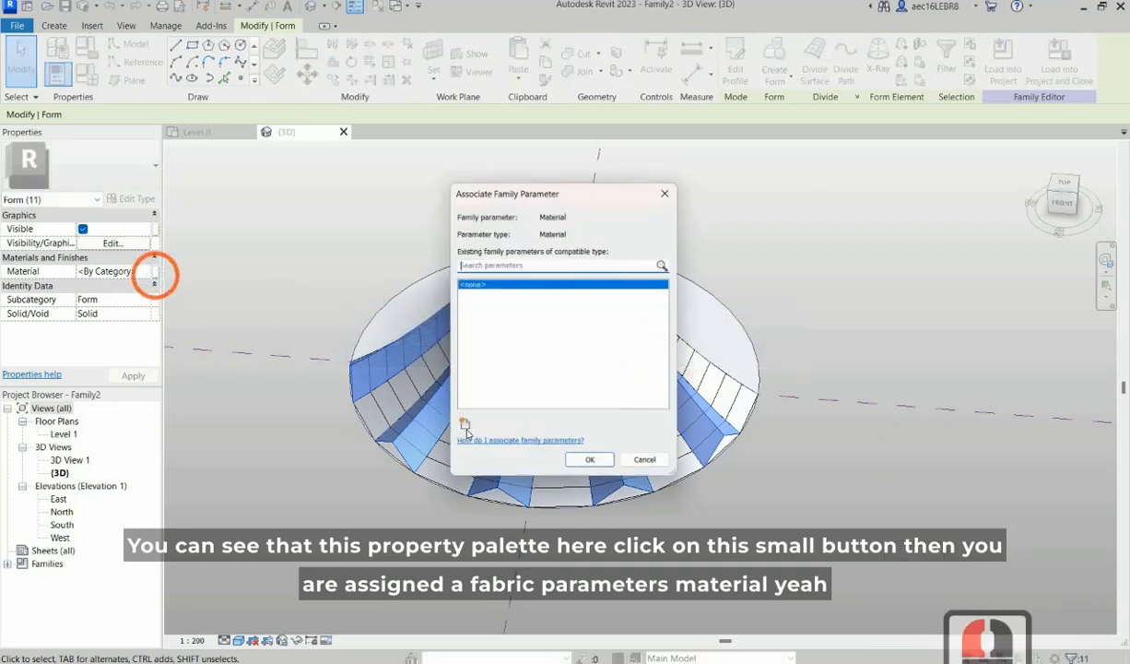
pyautogui.click(463, 426)
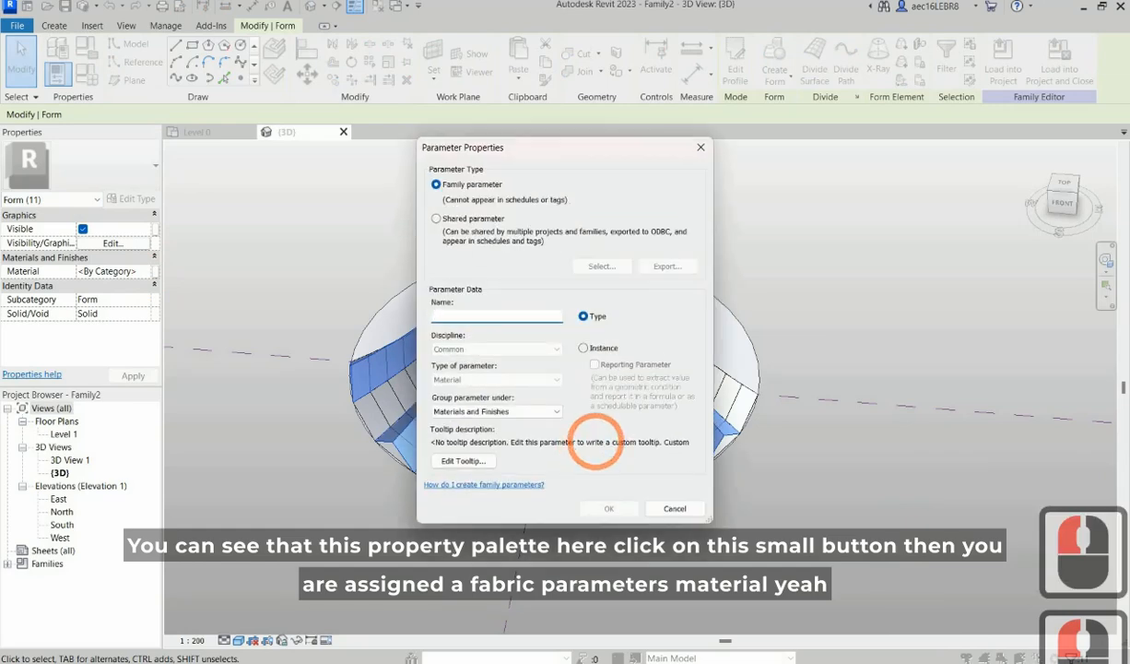
pyautogui.write('Fabri')
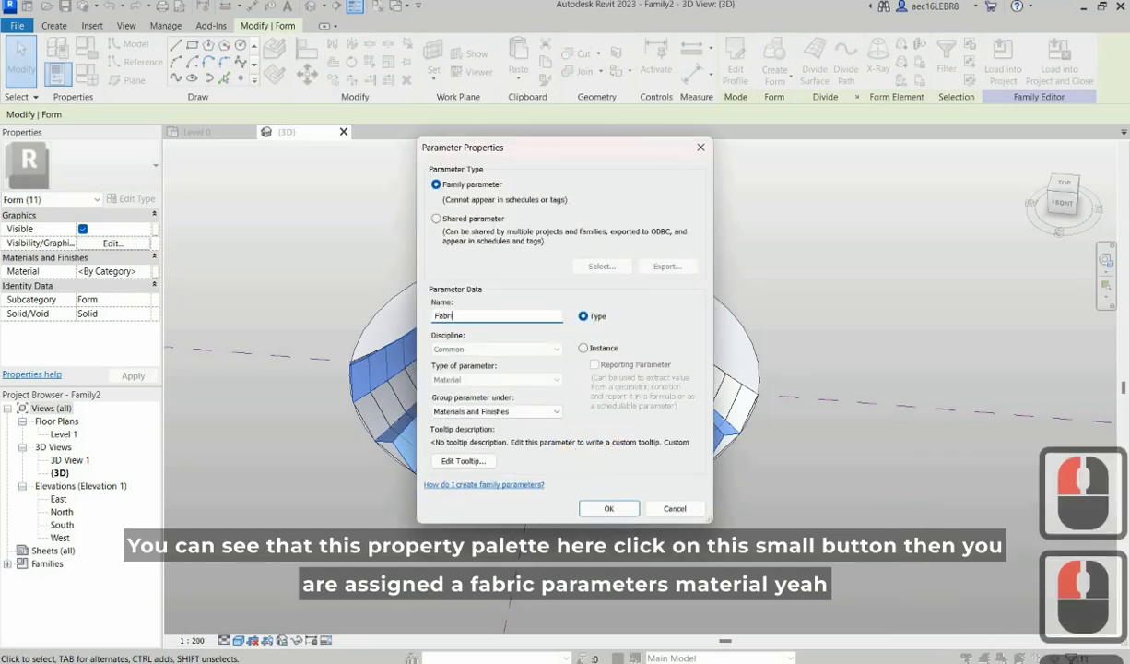
pyautogui.write('c')
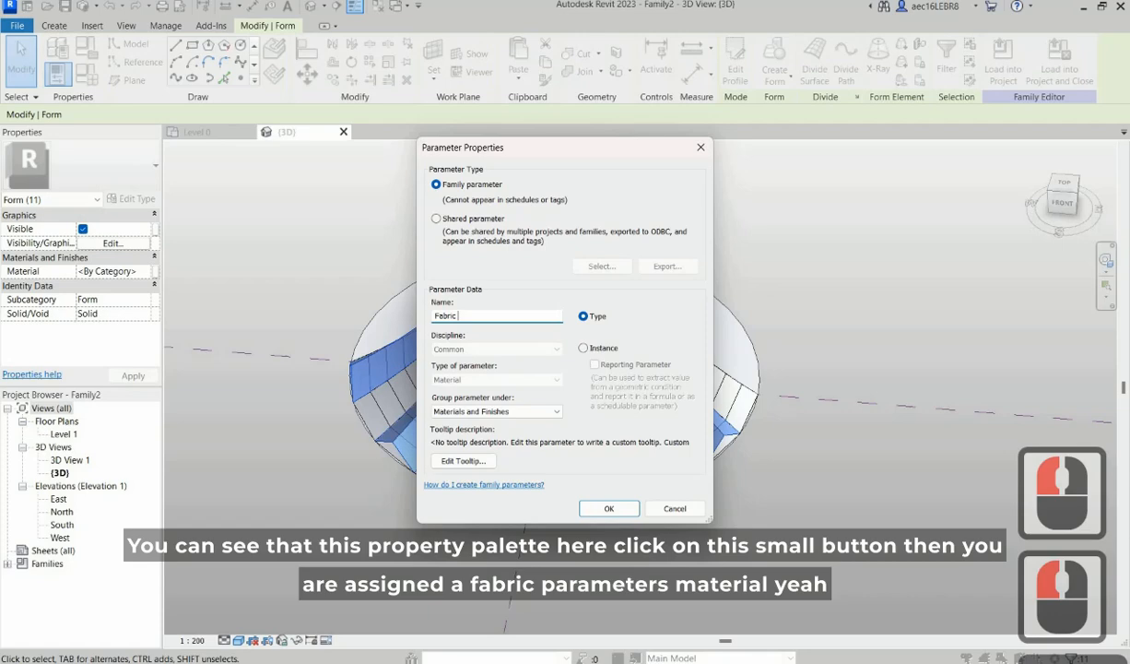
pyautogui.click(608, 508)
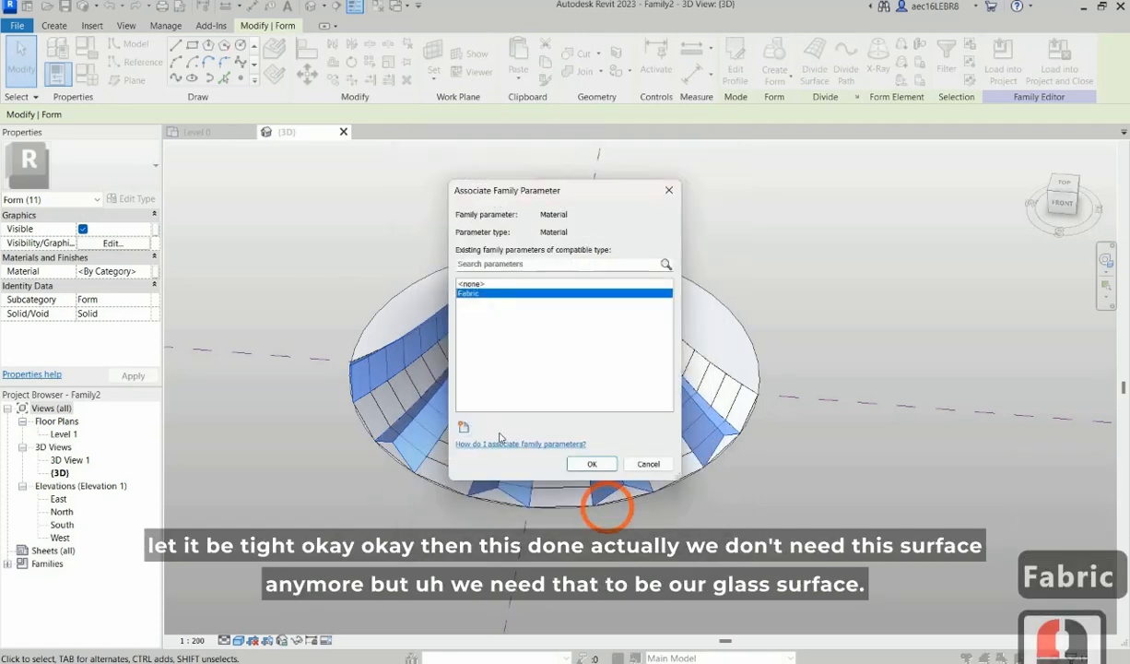
pyautogui.click(592, 463)
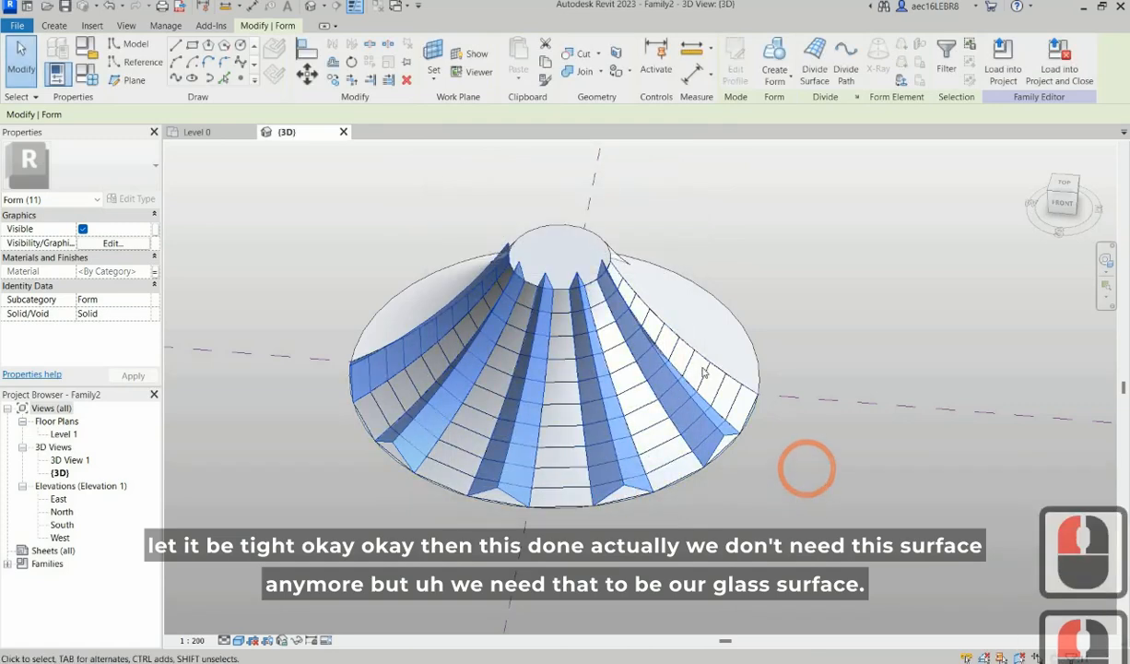
pyautogui.click(810, 474)
# Step: Try to copy the divided surface under the pleats 1000 mm straight up, with the Constrain option off
pyautogui.keyDown('shift'); pyautogui.moveTo(691, 375); pyautogui.dragTo(690, 369, button='middle'); pyautogui.keyUp('shift')
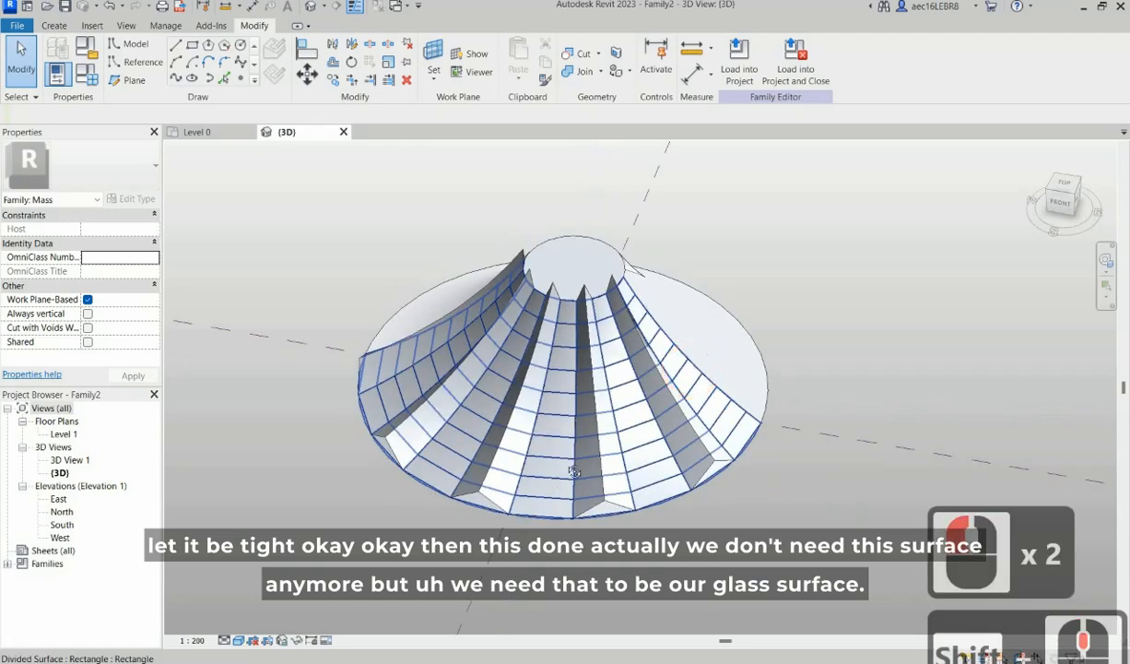
pyautogui.click(386, 481)
pyautogui.keyDown('shift'); pyautogui.moveTo(385, 479); pyautogui.dragTo(543, 397, button='middle'); pyautogui.keyUp('shift')
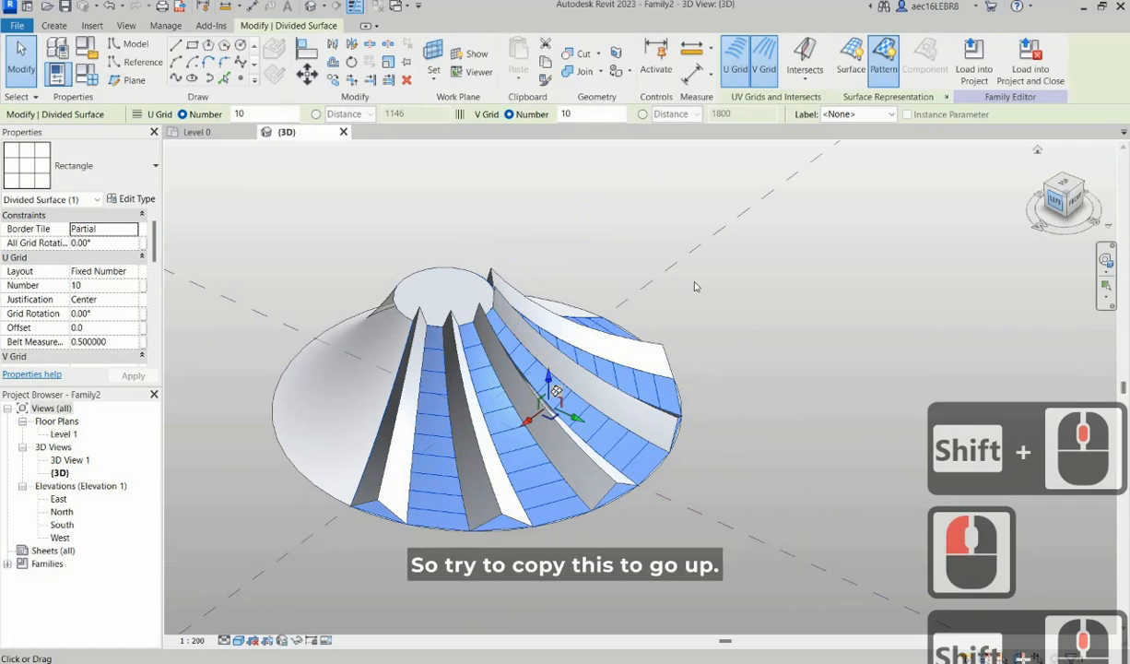
pyautogui.click(1056, 202)
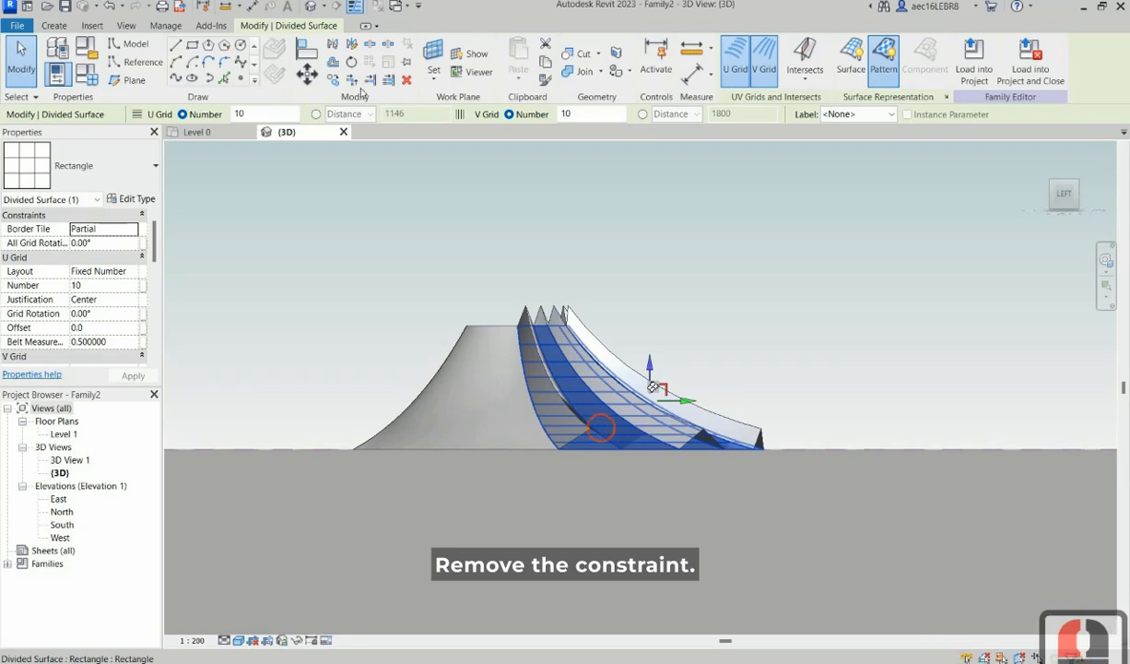
pyautogui.click(598, 423)
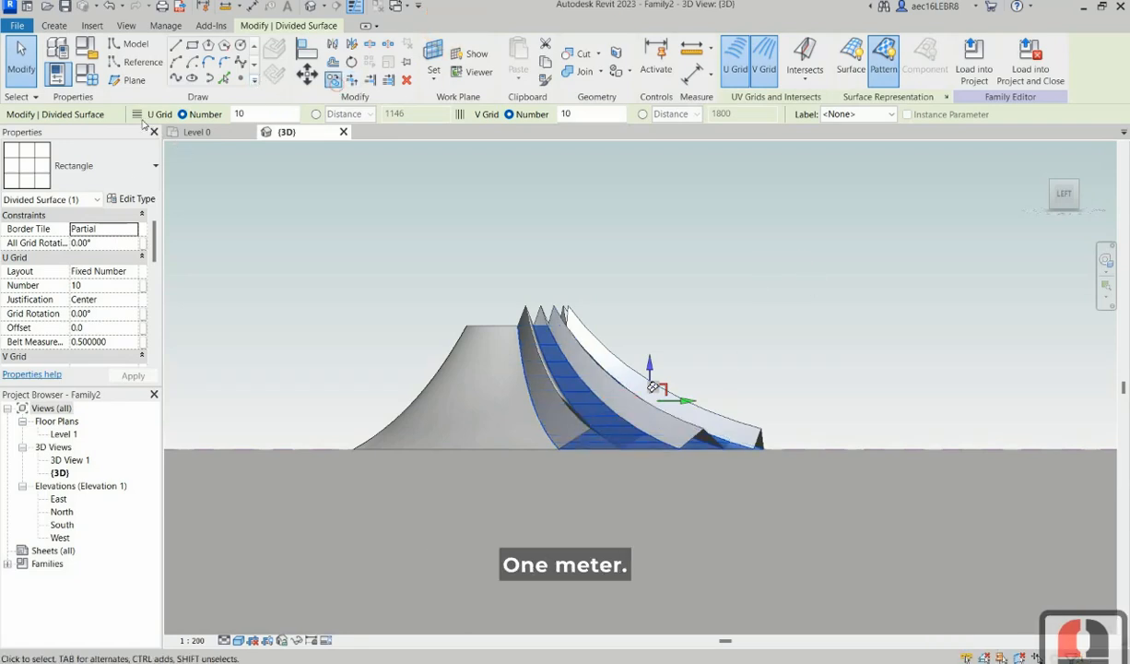
pyautogui.click(139, 170)
pyautogui.click(700, 371)
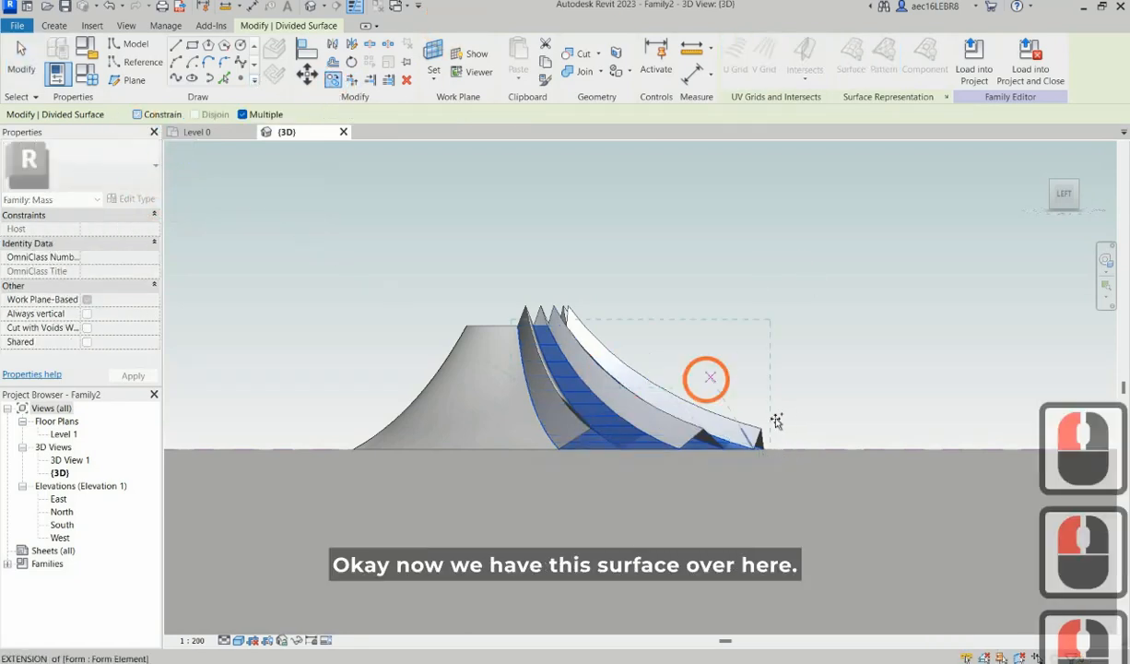
pyautogui.click(780, 455)
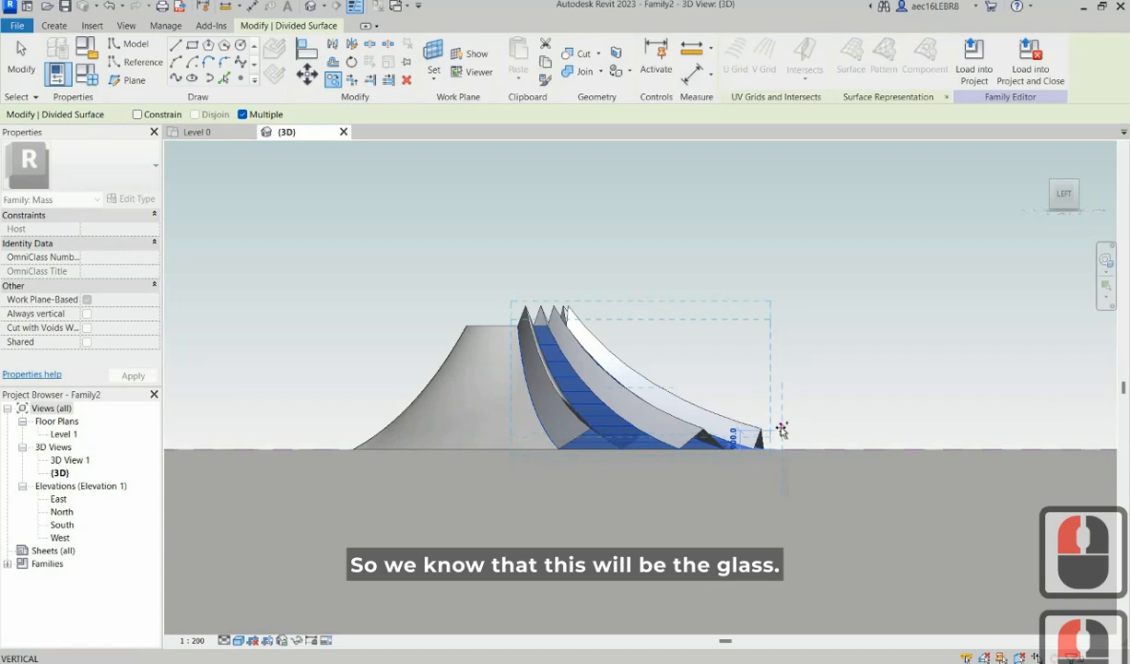
pyautogui.write('1')
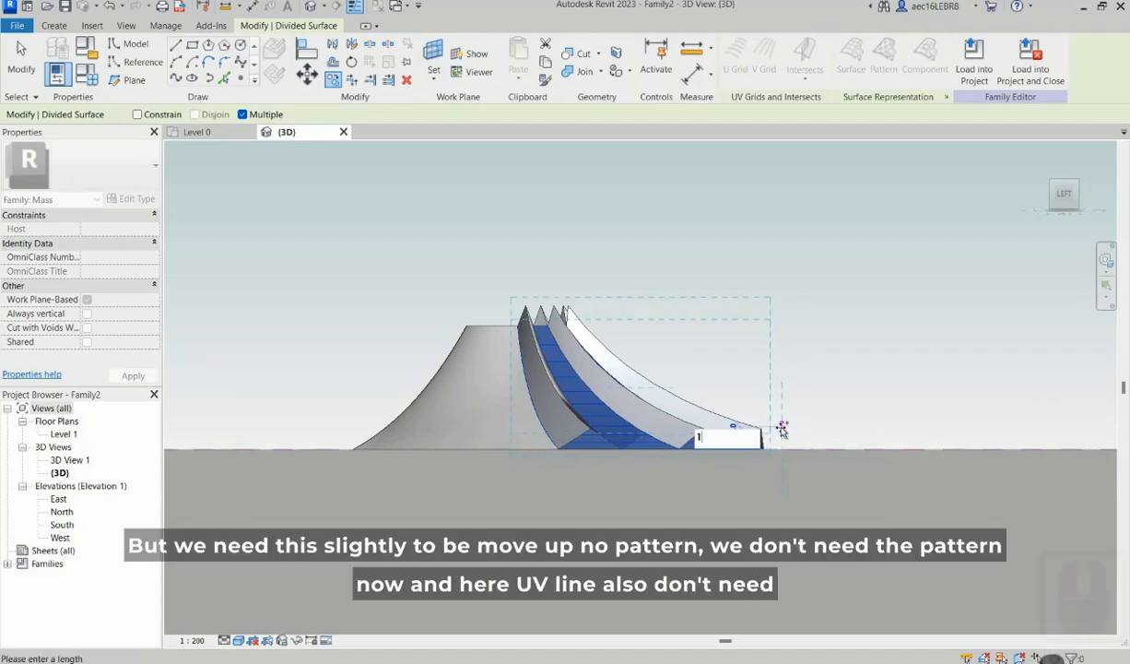
pyautogui.write('00.0')
pyautogui.press('Return')
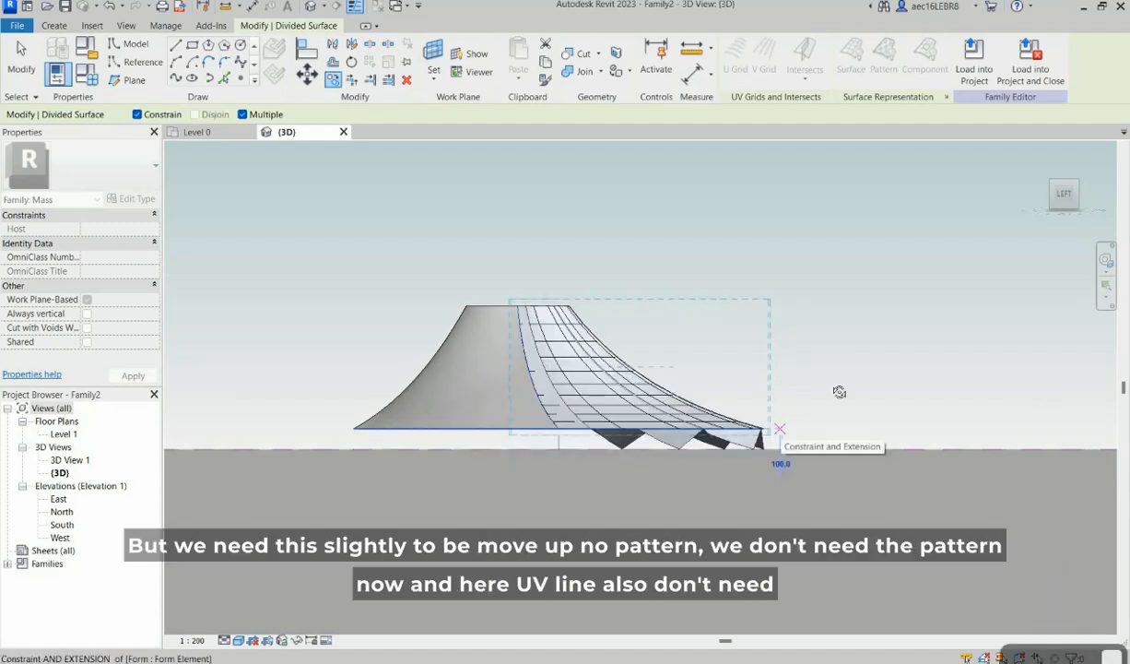
pyautogui.press('Escape')
pyautogui.press('Escape')
# Step: Inspect the divided surface raised above the pleats and undo the copy
pyautogui.keyDown('shift'); pyautogui.moveTo(839, 392); pyautogui.dragTo(539, 461, button='middle'); pyautogui.keyUp('shift')
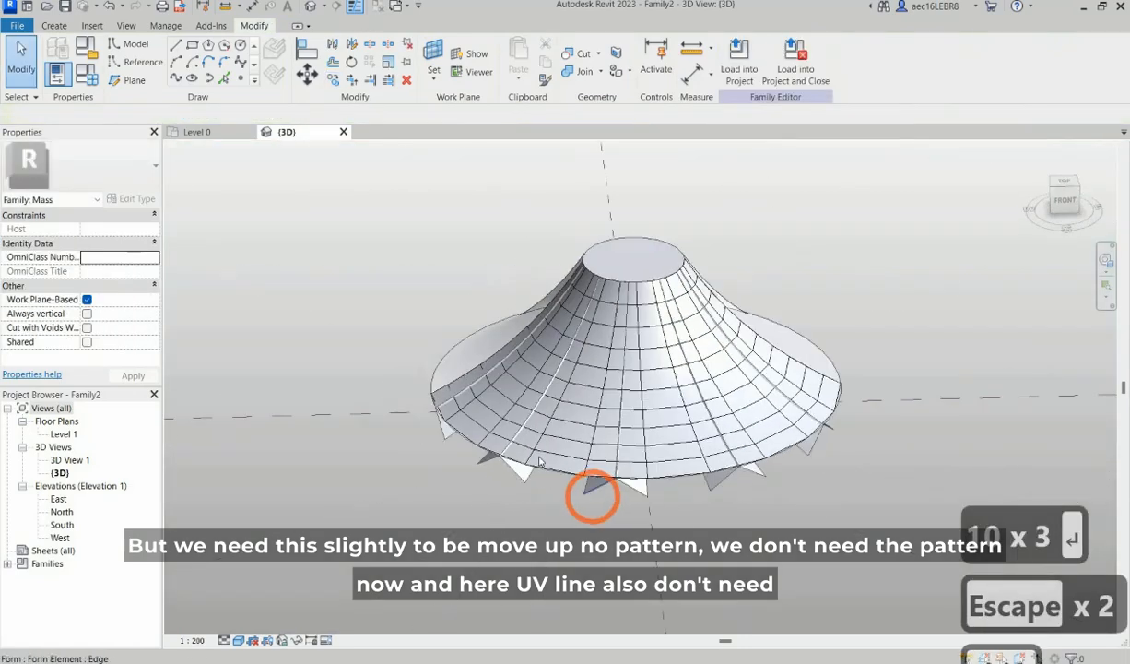
pyautogui.click(539, 454)
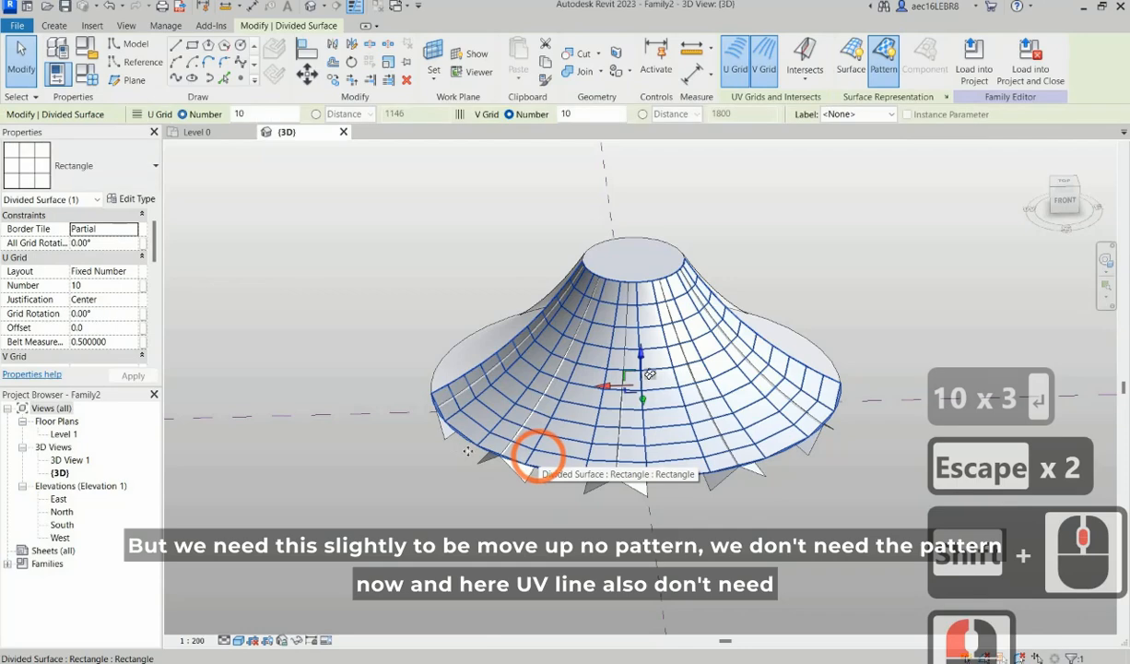
pyautogui.keyDown('shift'); pyautogui.moveTo(538, 454); pyautogui.dragTo(491, 468, button='middle'); pyautogui.keyUp('shift')
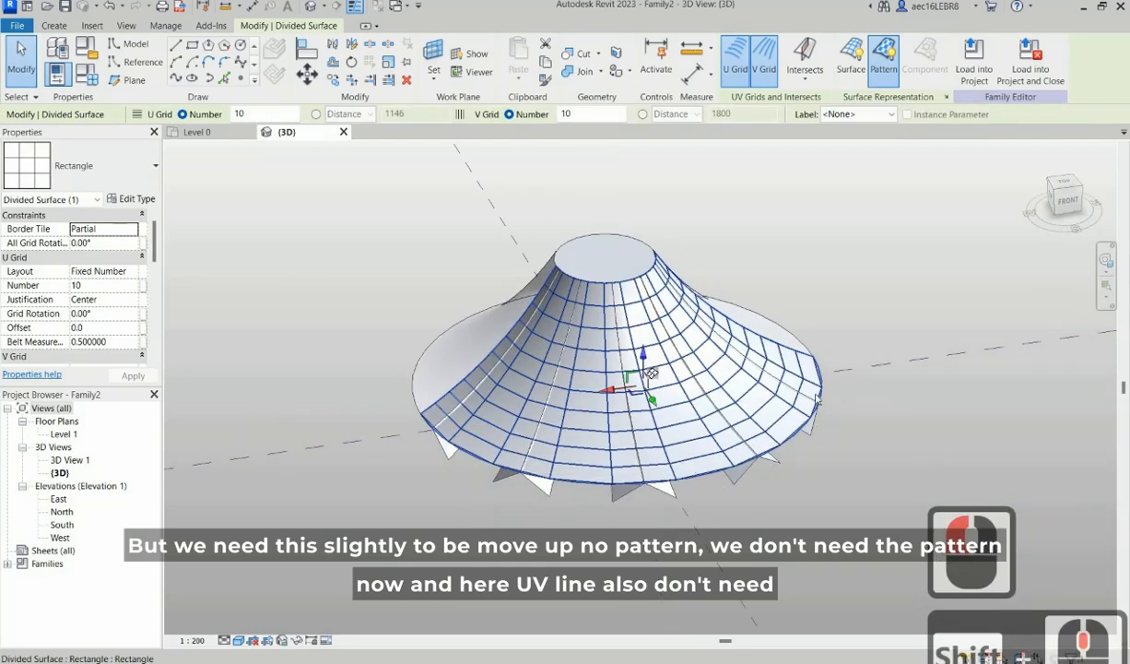
pyautogui.keyDown('shift'); pyautogui.moveTo(706, 452); pyautogui.dragTo(815, 394, button='middle'); pyautogui.keyUp('shift')
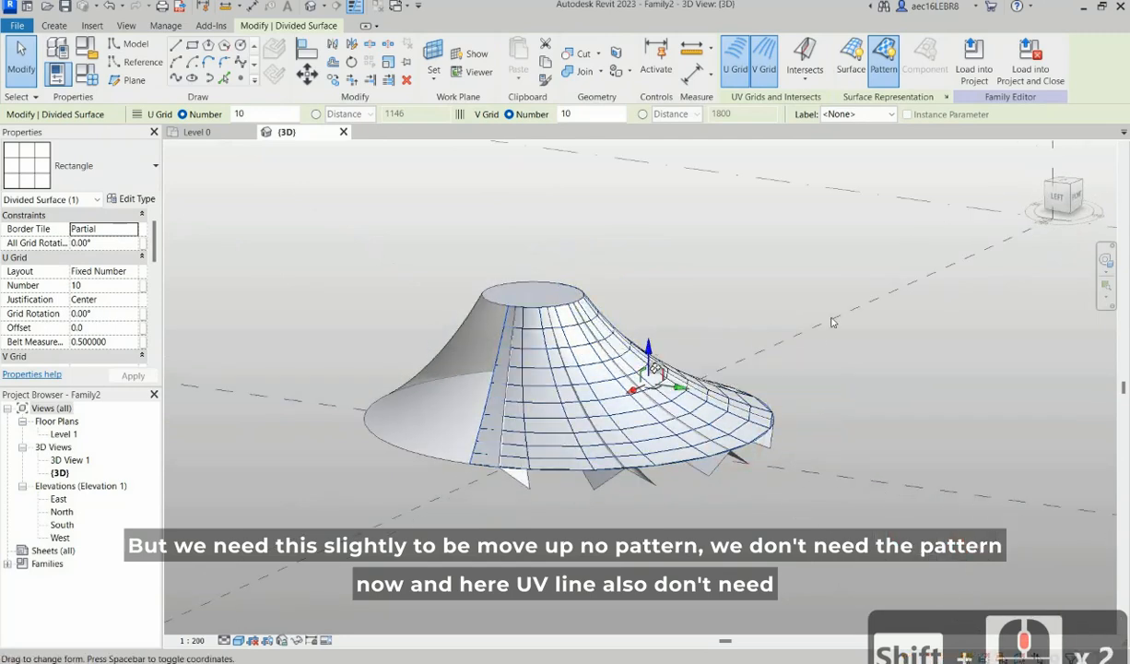
pyautogui.click(862, 332)
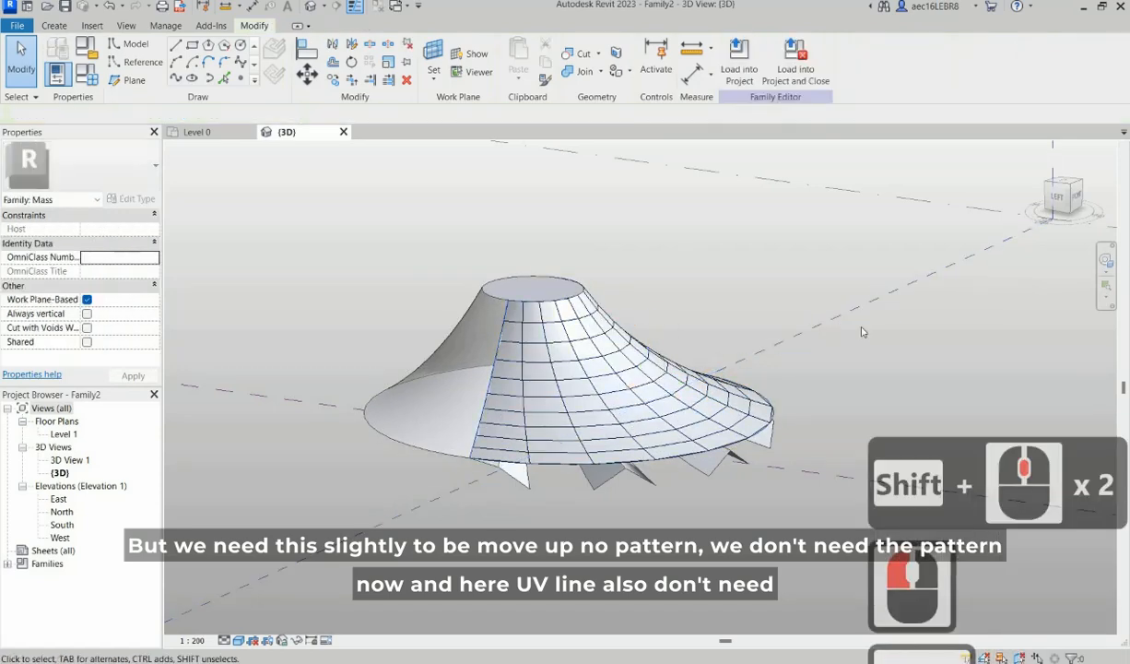
pyautogui.press('Escape')
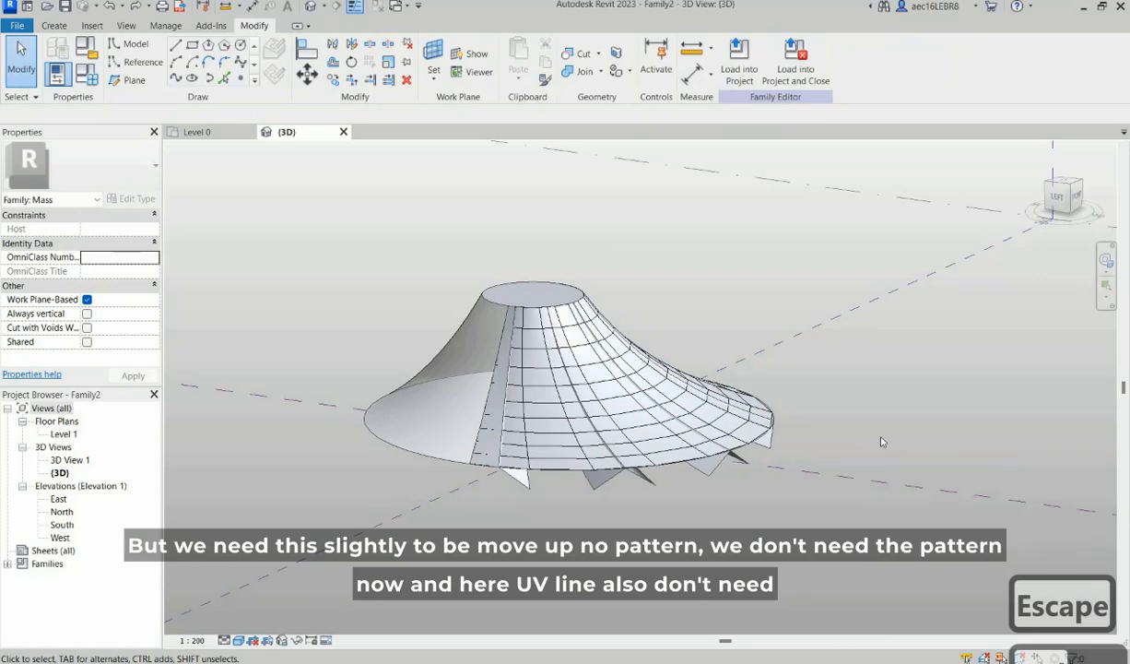
pyautogui.hotkey('ctrl', 'z')
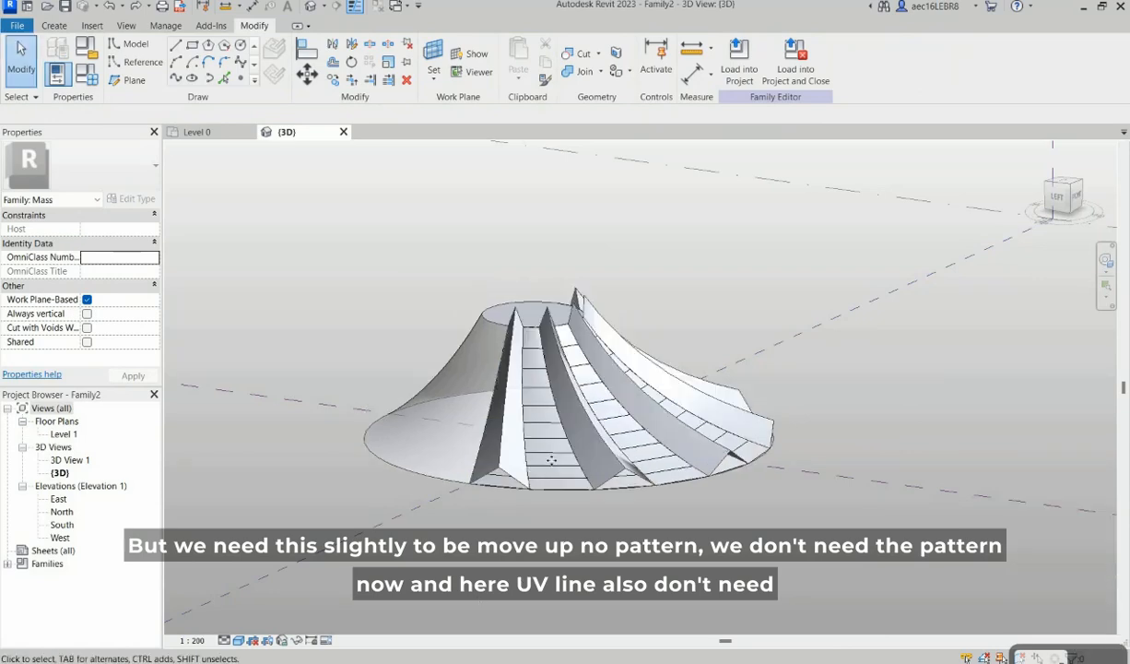
# Step: Change the divided surface under the pleats from the rectangle pattern to _No Pattern
pyautogui.click(552, 463)
pyautogui.click(738, 61)
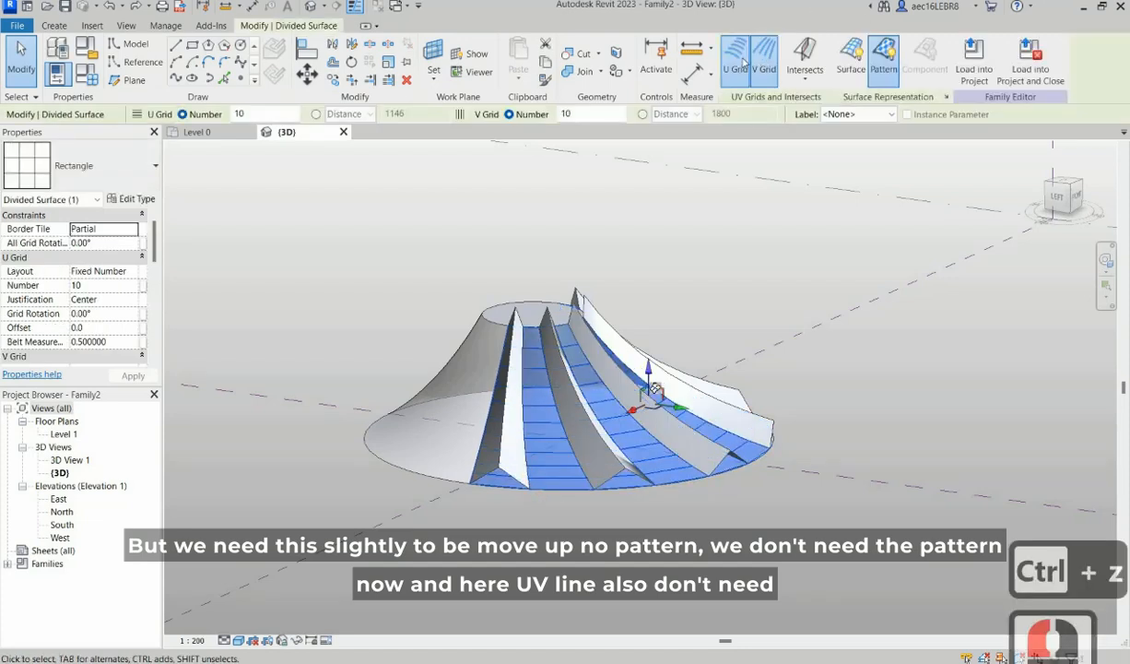
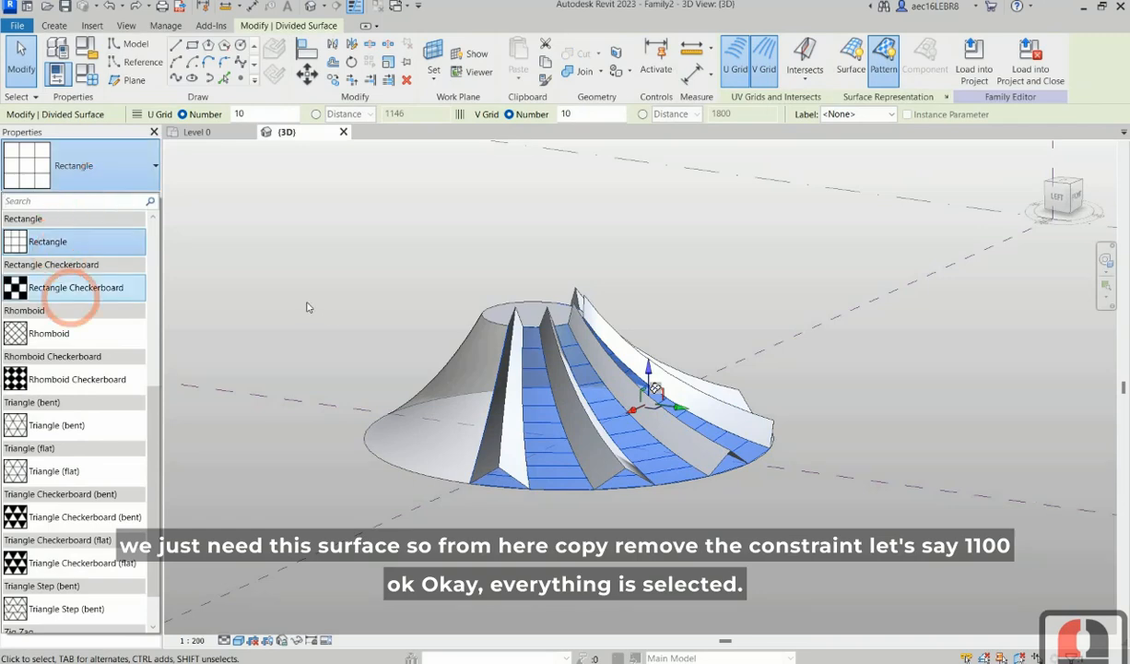
pyautogui.scroll(4, 77, 298)
pyautogui.click(76, 297)
pyautogui.press('Escape')
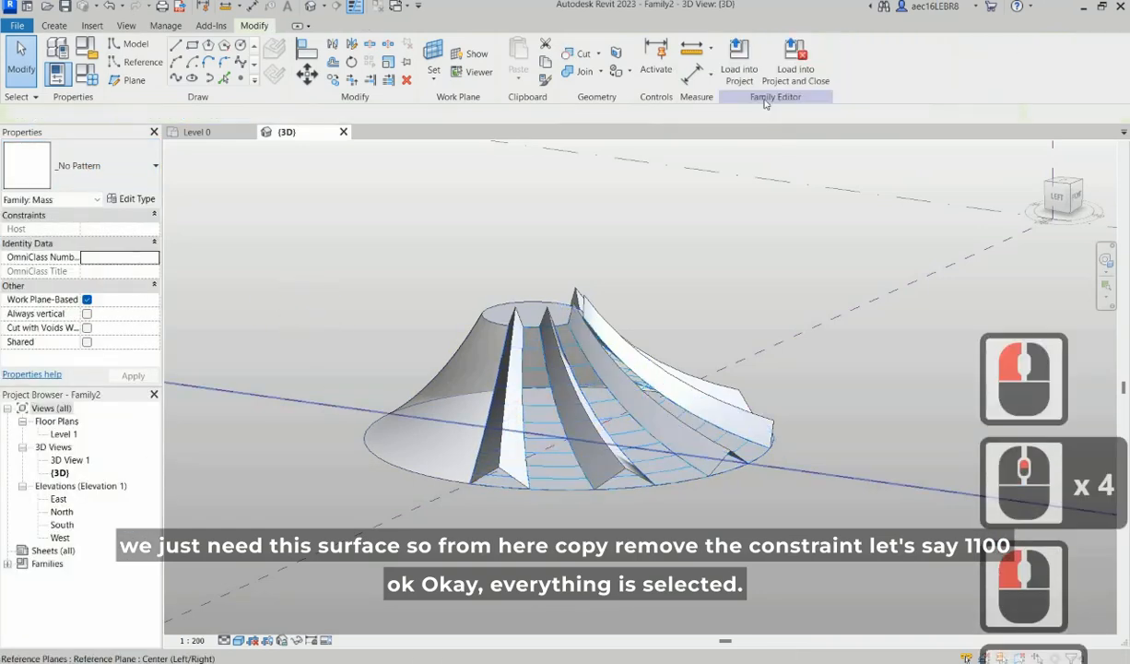
# Step: Turn off both the U and V grids of the divided surface under the pleats
pyautogui.click(552, 435)
pyautogui.click(765, 57)
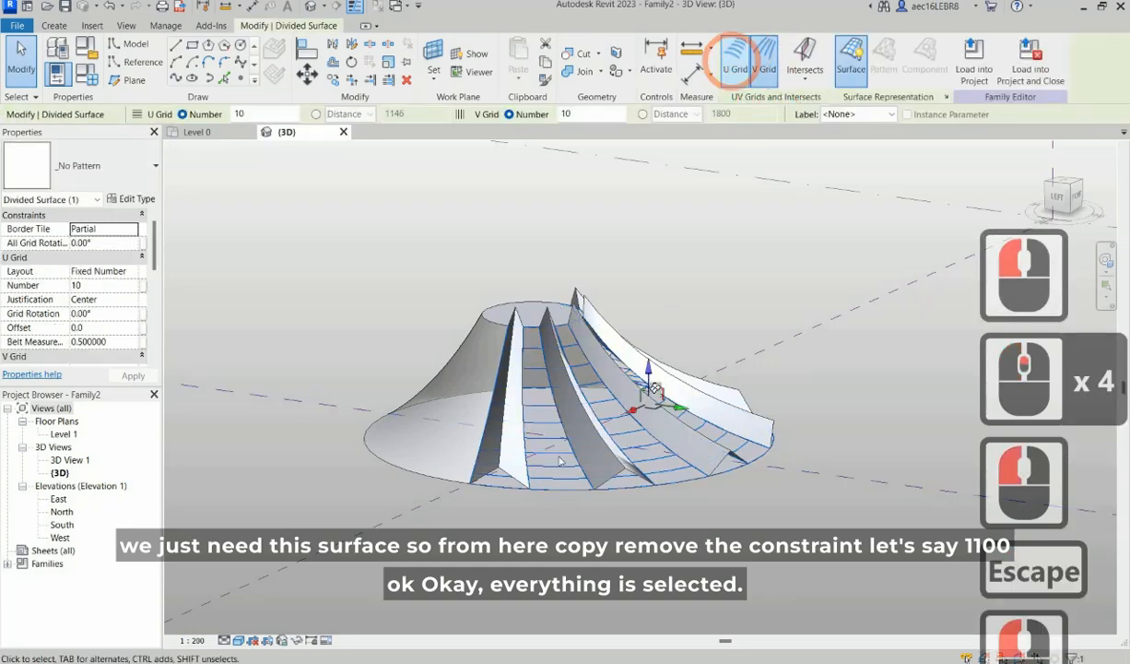
pyautogui.click(734, 57)
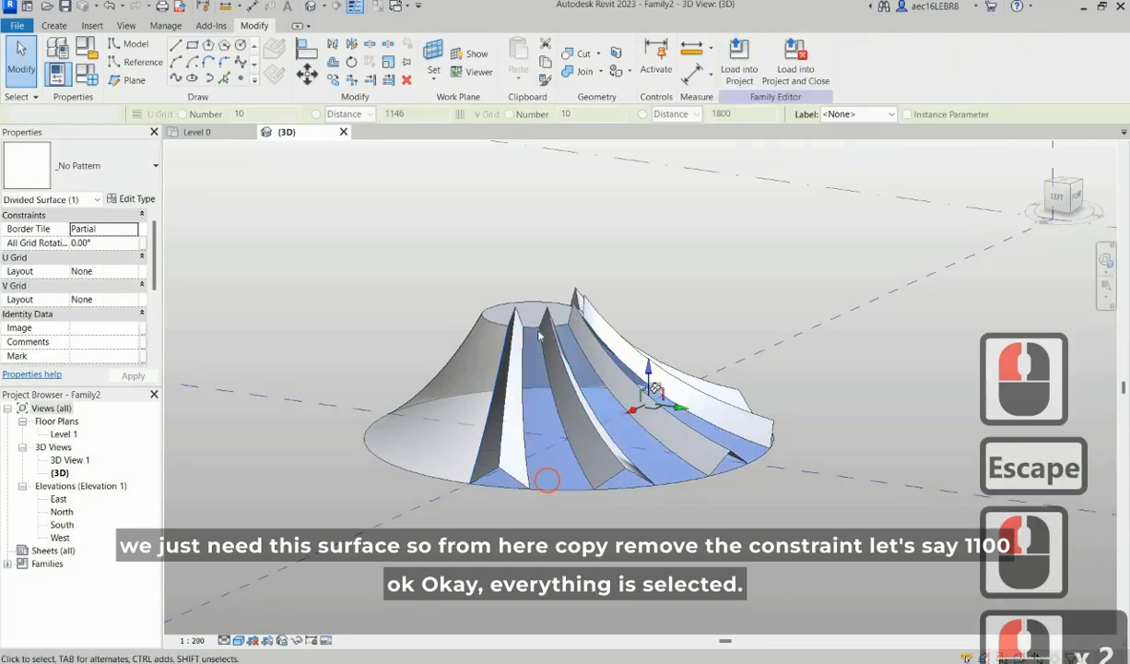
pyautogui.click(548, 477)
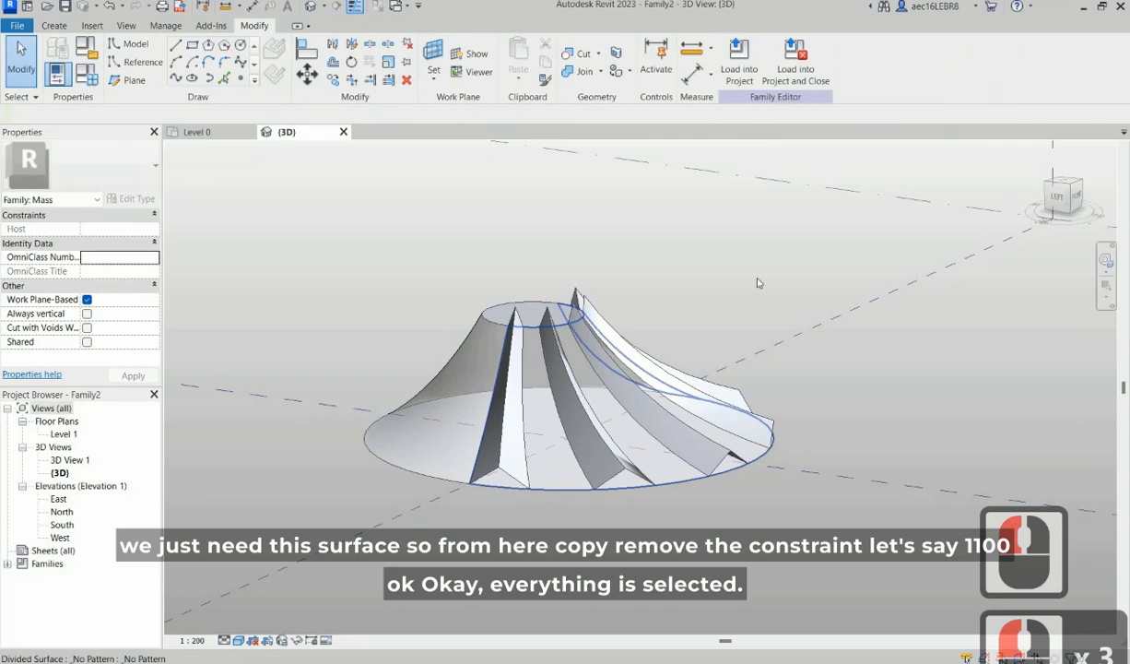
# Step: Try to copy the plain divided surface under the pleats 1100 mm straight up in the left view, and undo the copy
pyautogui.click(534, 493)
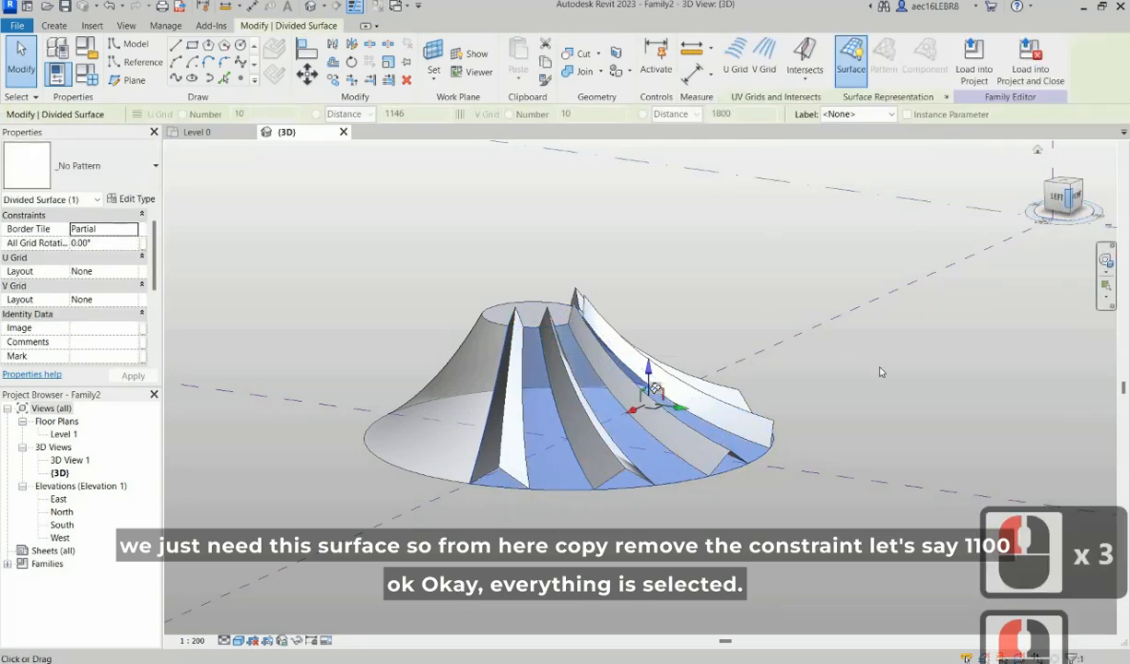
pyautogui.click(1056, 196)
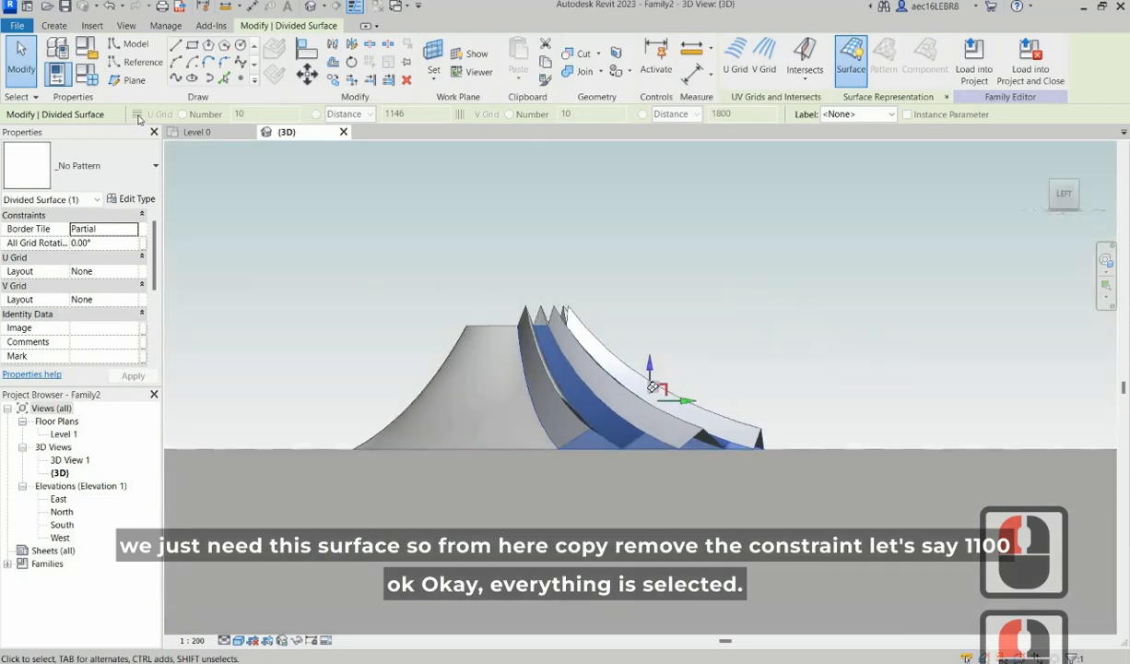
pyautogui.click(332, 80)
pyautogui.click(790, 433)
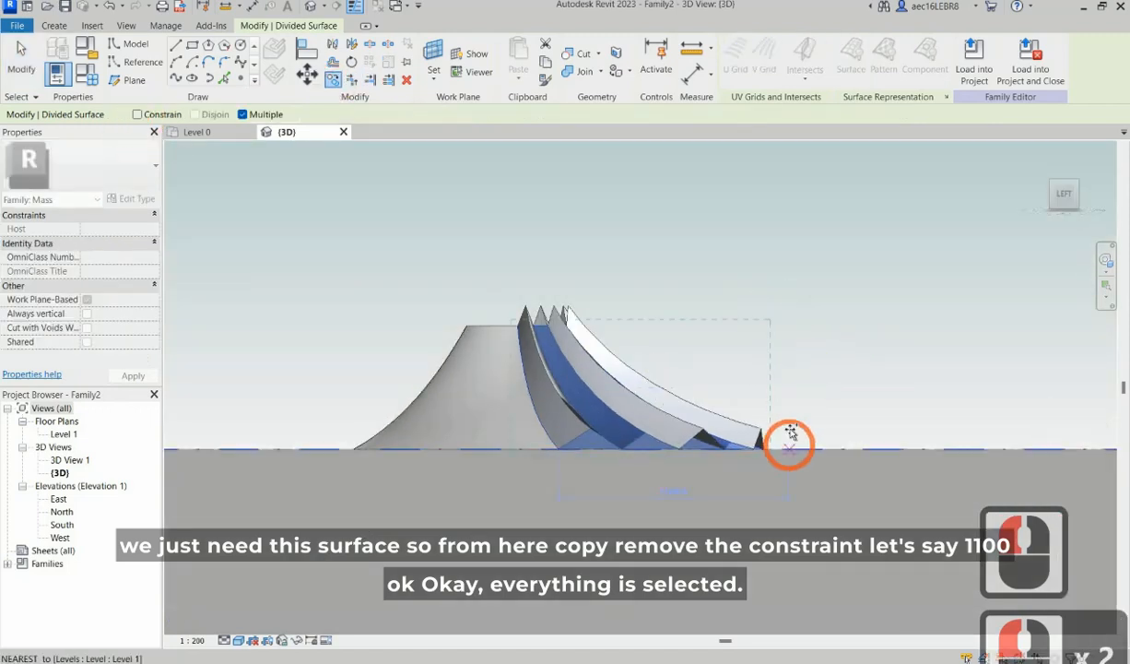
pyautogui.write('11')
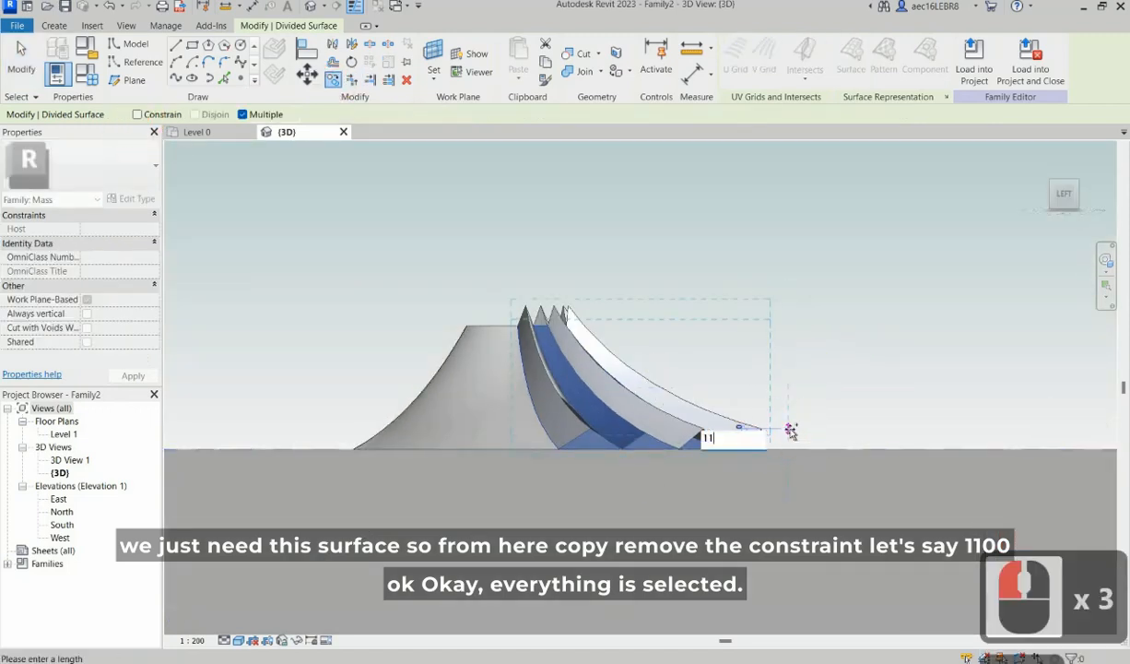
pyautogui.write('00')
pyautogui.press('Return')
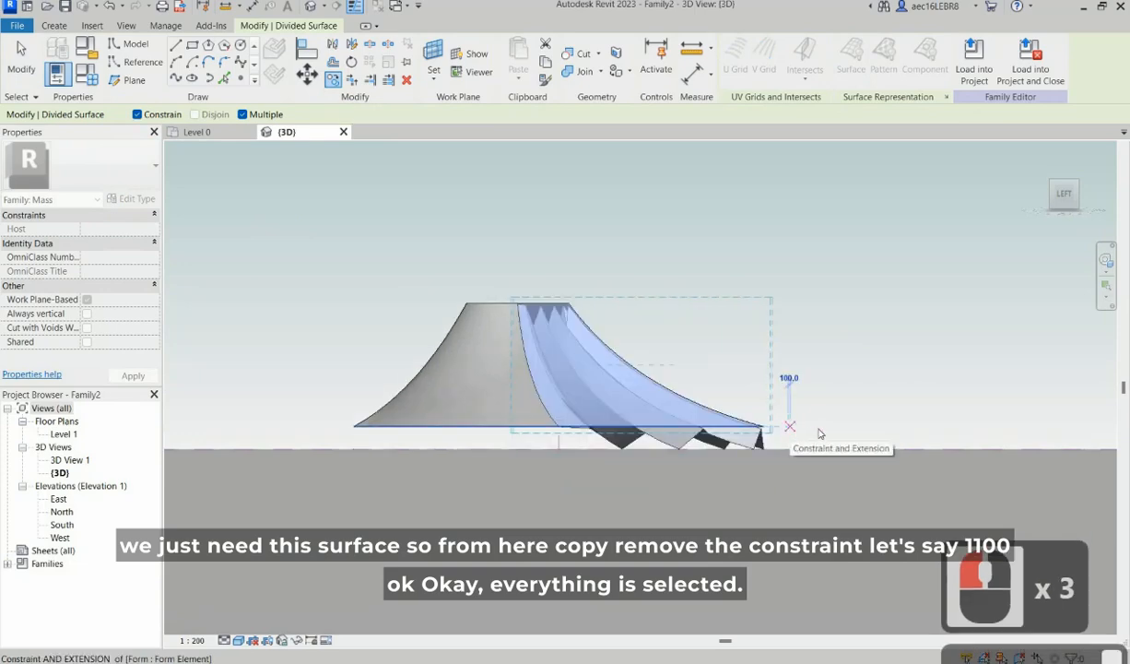
pyautogui.press('Escape')
pyautogui.press('Escape')
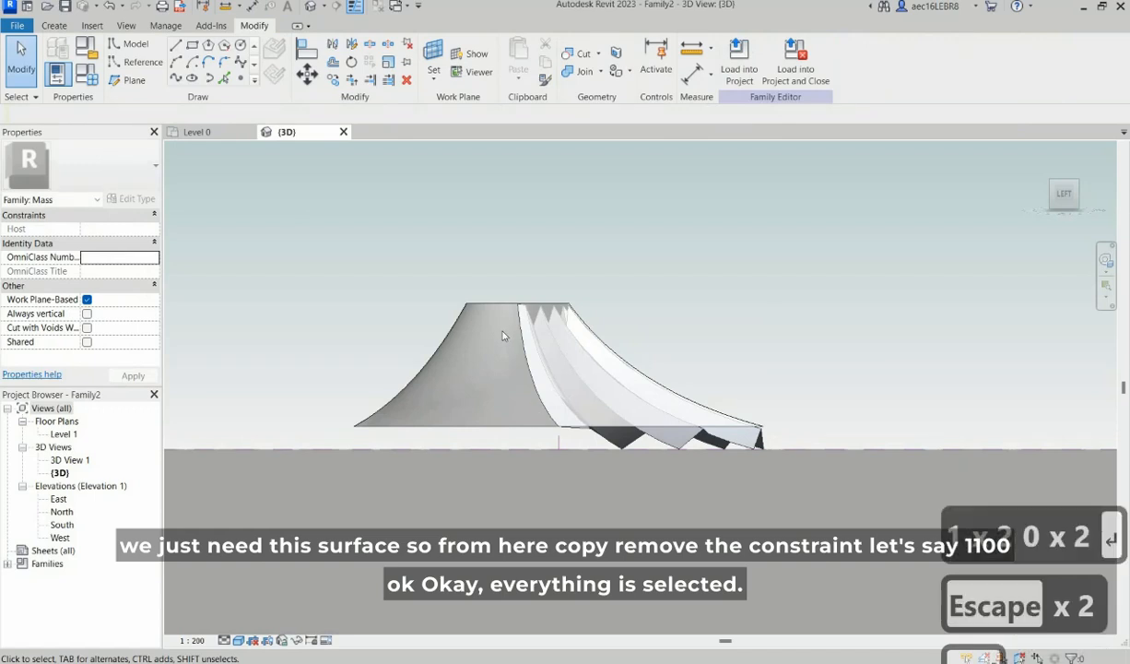
pyautogui.hotkey('ctrl', 'z')
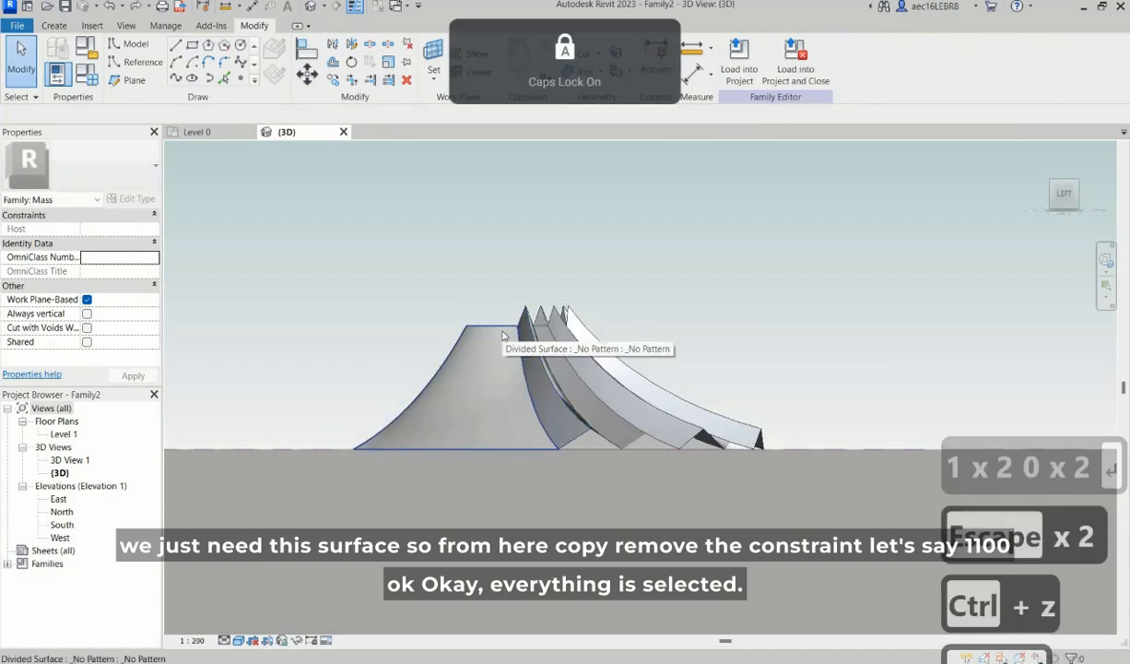
# Step: Select the conical form together with its plain divided surface and the divided surface under the pleats
pyautogui.press('capslock')
pyautogui.press('capslock')
pyautogui.press('Tab')
pyautogui.click(497, 328)
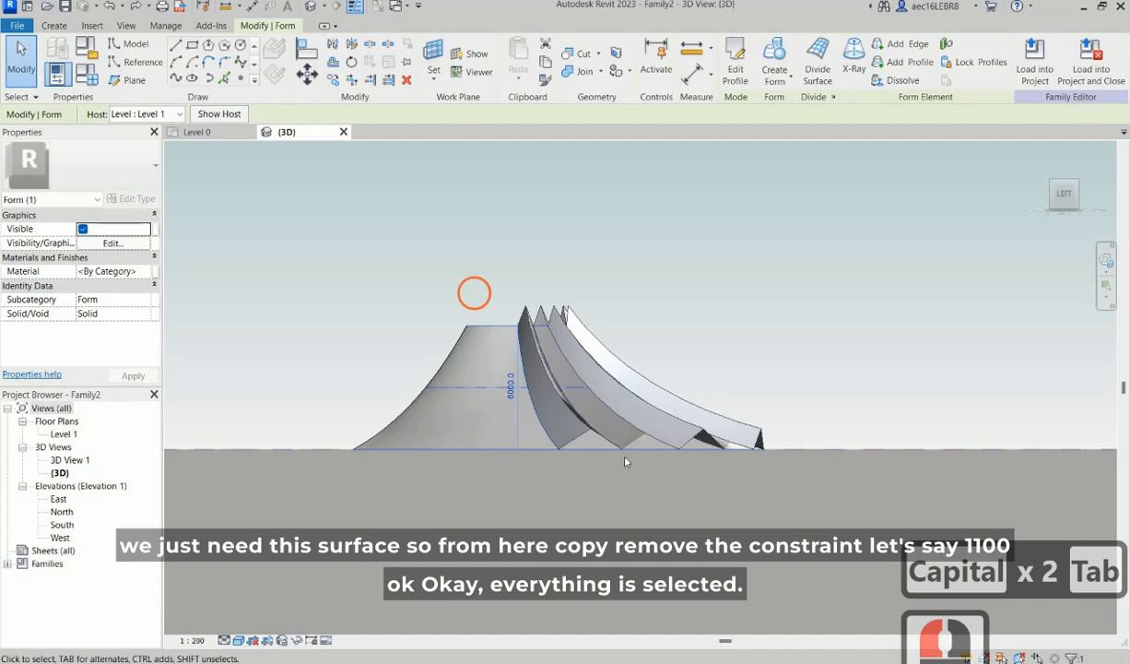
pyautogui.keyDown('ctrl'); pyautogui.click(442, 353); pyautogui.keyUp('ctrl')
pyautogui.scroll(7, 685, 411)
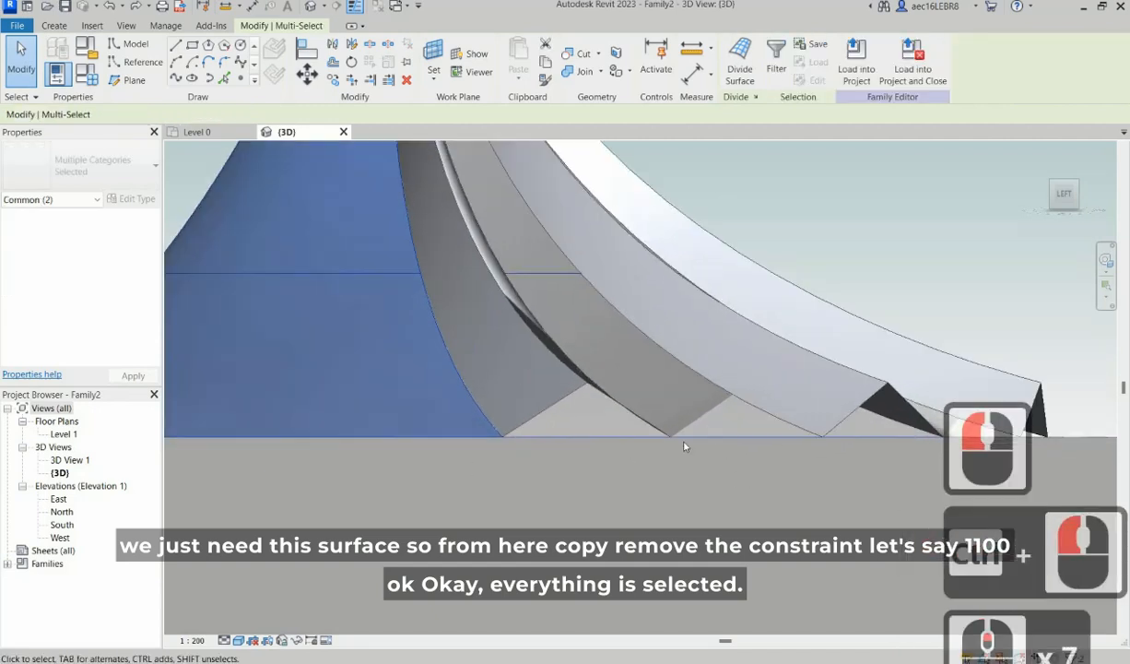
pyautogui.keyDown('ctrl'); pyautogui.click(714, 428); pyautogui.keyUp('ctrl')
pyautogui.scroll(-2, 673, 465)
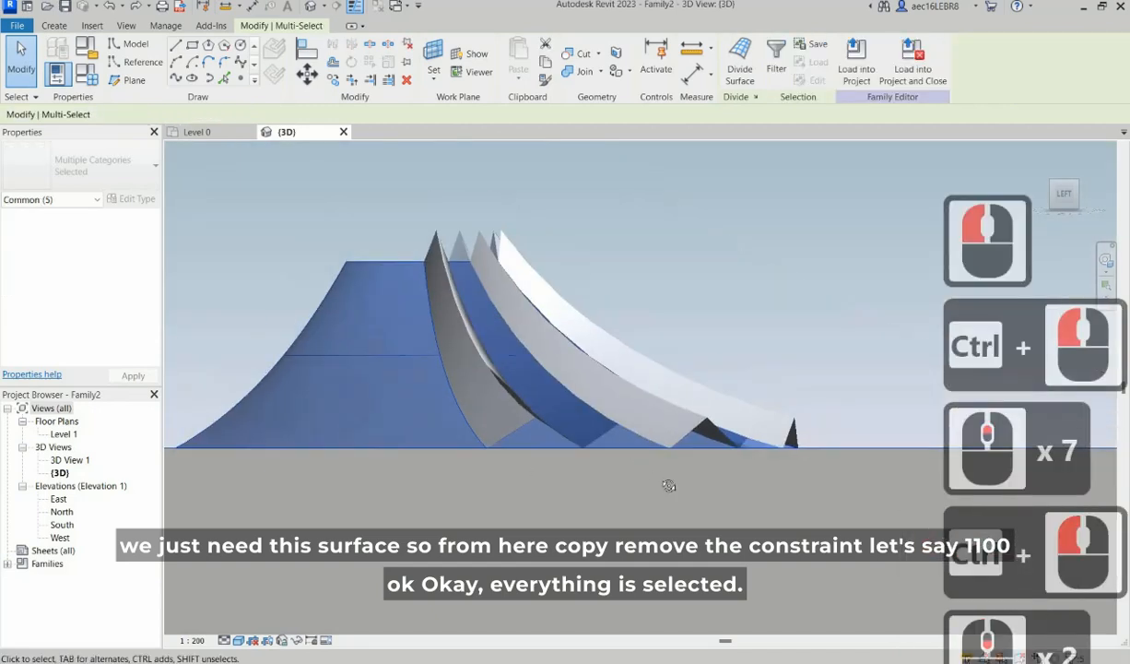
pyautogui.keyDown('shift'); pyautogui.moveTo(777, 493); pyautogui.dragTo(737, 498, button='middle'); pyautogui.keyUp('shift')
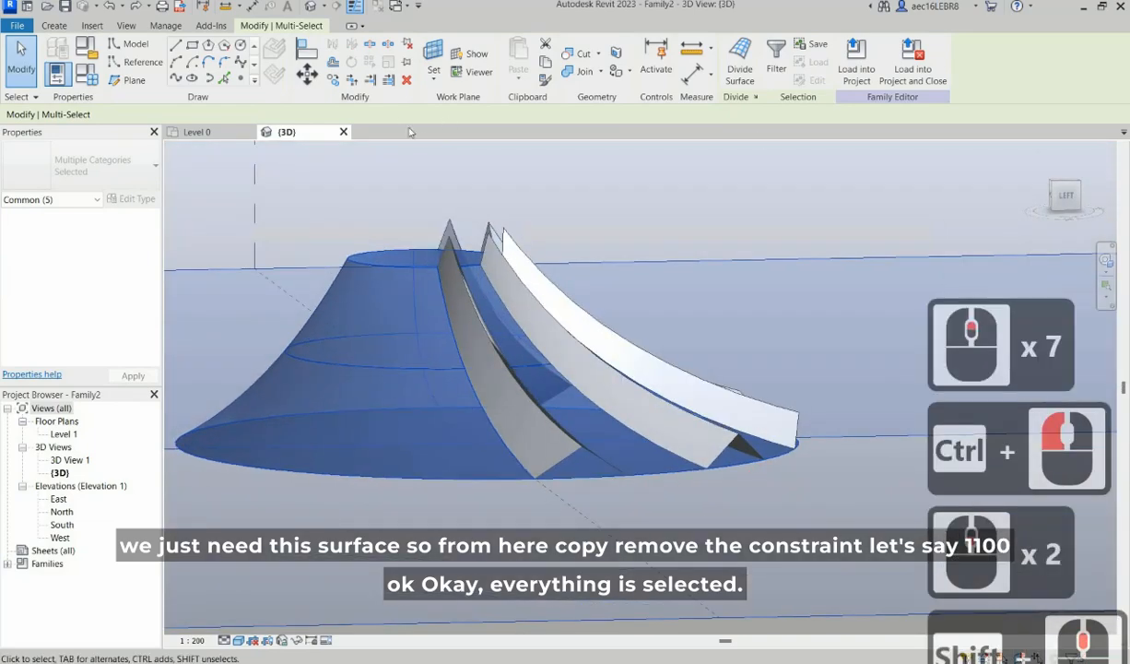
# Step: Filter the selection from the left view to exclude the Reference Planes category
pyautogui.click(1066, 195)
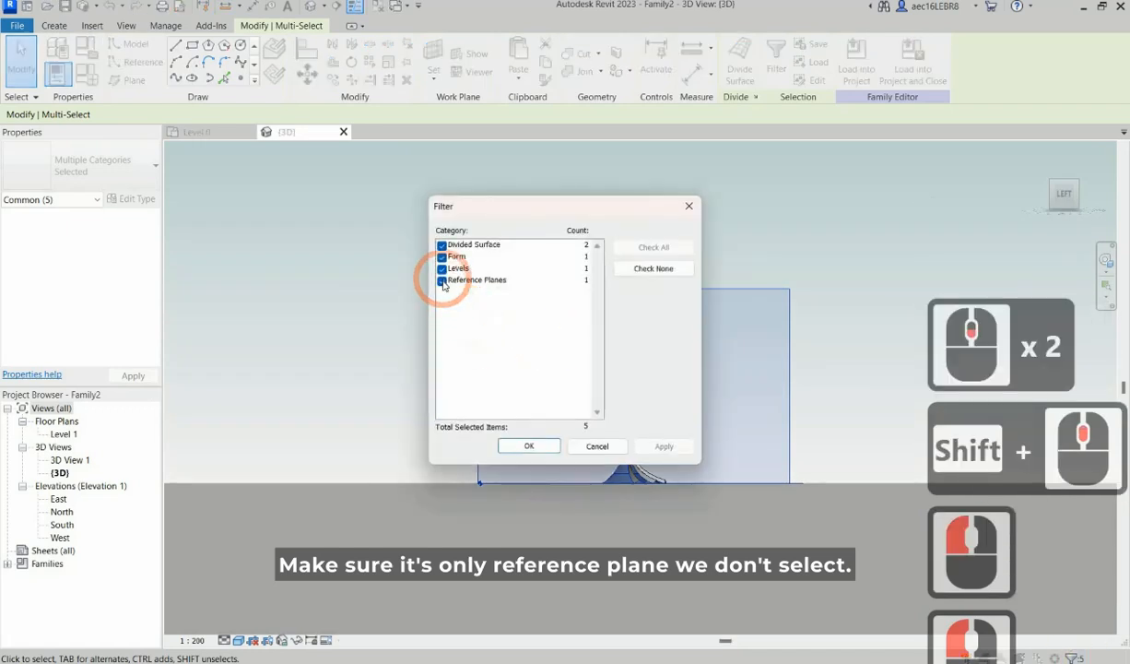
pyautogui.click(442, 279)
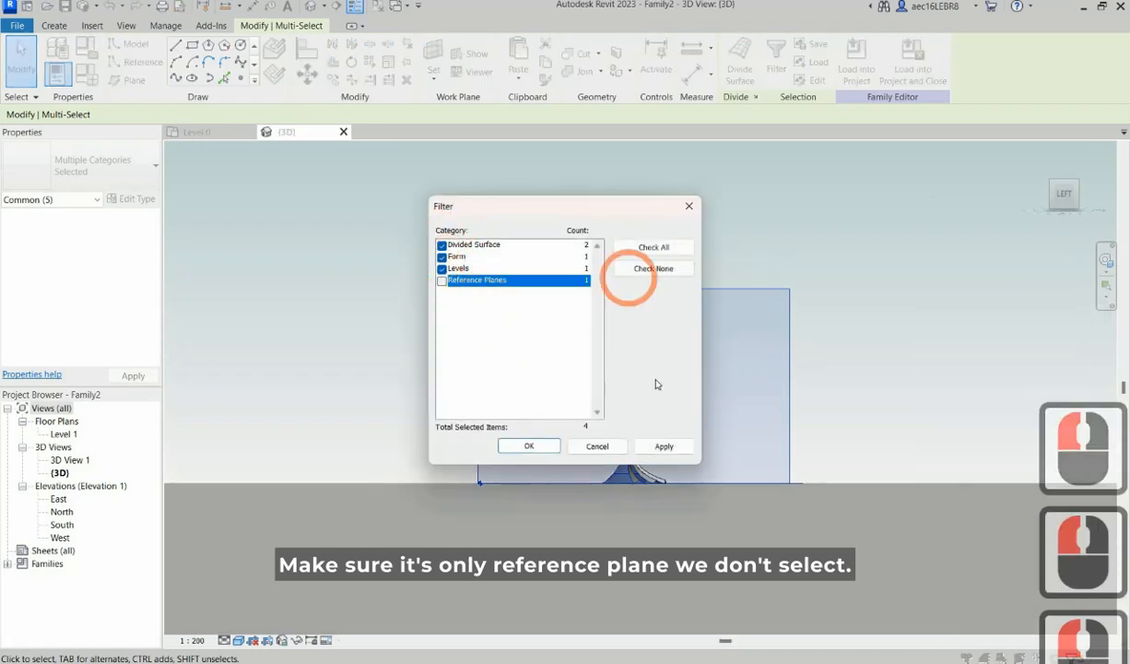
# Step: Filter the selection down to the divided surfaces and the form, excluding levels and reference planes
pyautogui.click(530, 448)
pyautogui.click(442, 268)
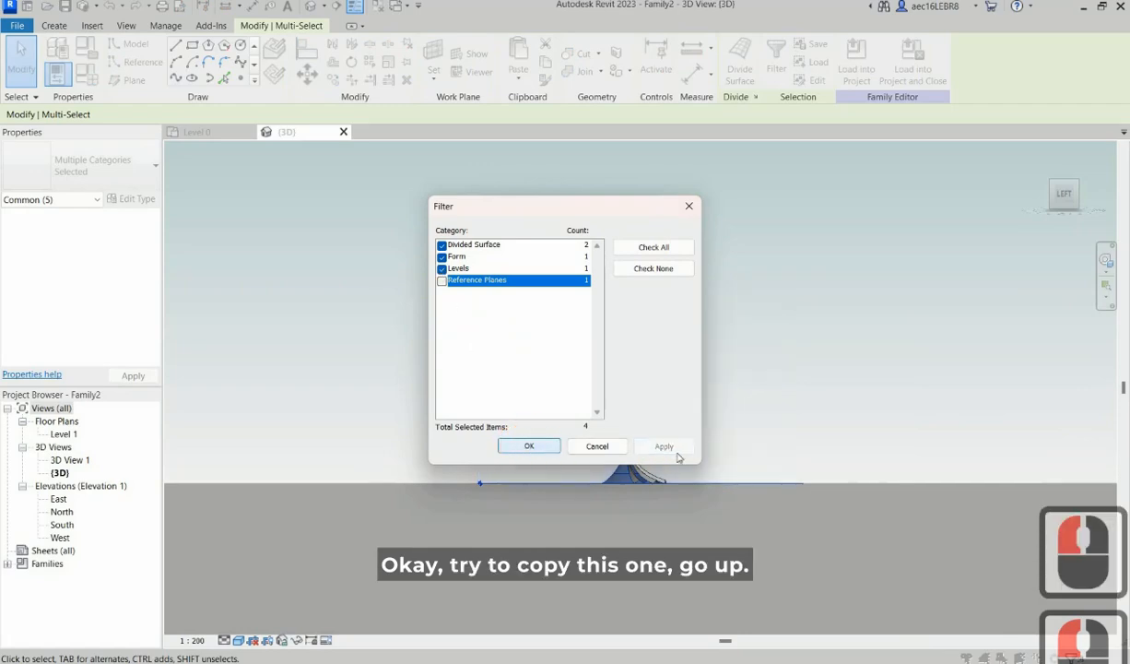
pyautogui.click(549, 447)
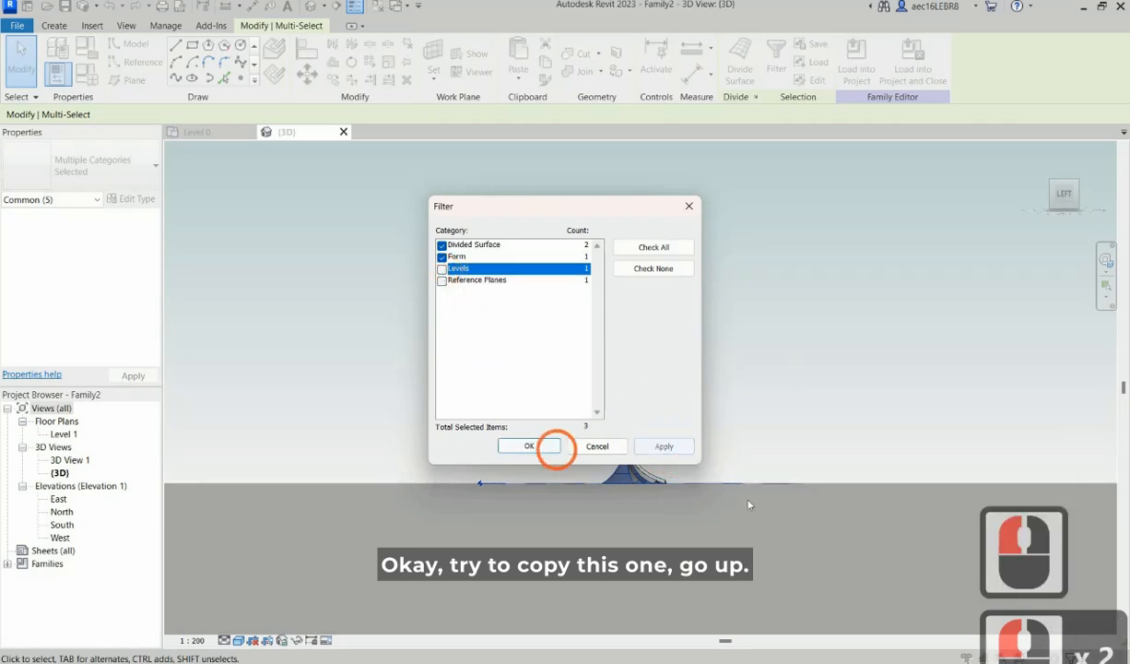
# Step: Copy the selected form and divided surfaces vertically upward, level with the upper tip of the outermost rib's base
pyautogui.scroll(12, 625, 474)
pyautogui.scroll(2, 604, 476)
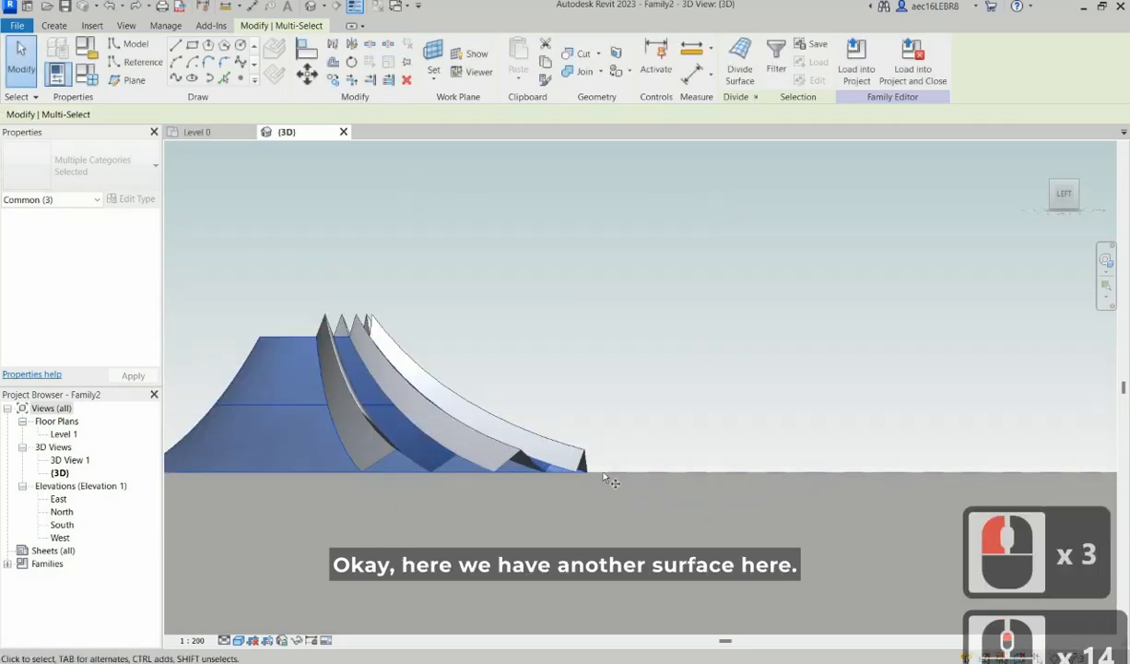
pyautogui.click(333, 80)
pyautogui.click(601, 448)
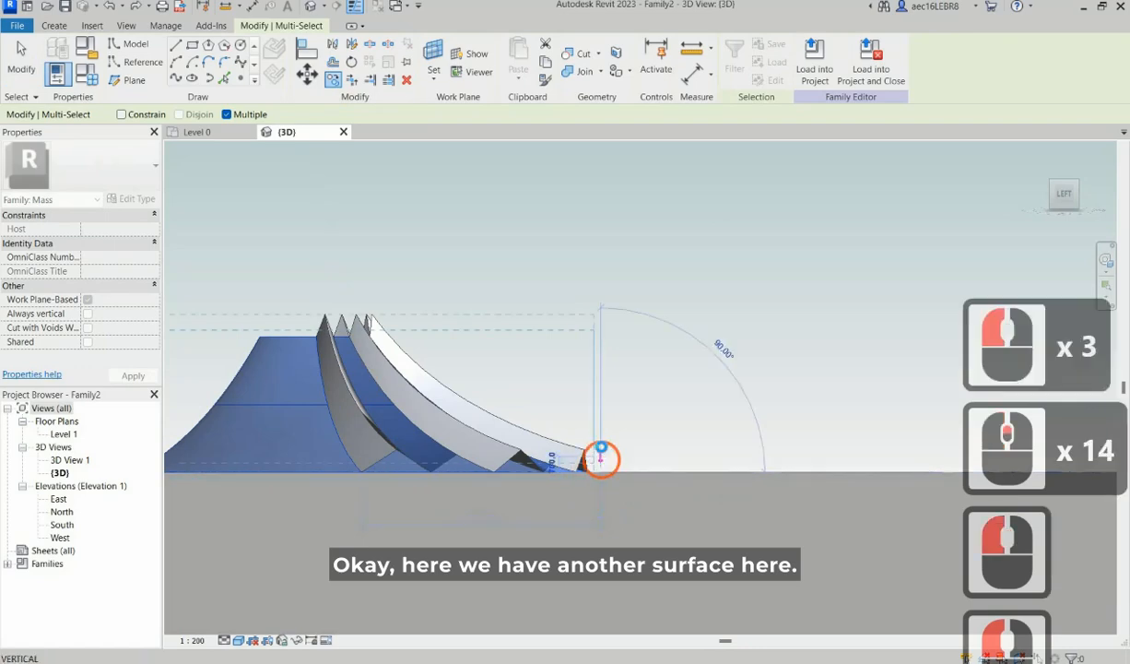
pyautogui.click(600, 447)
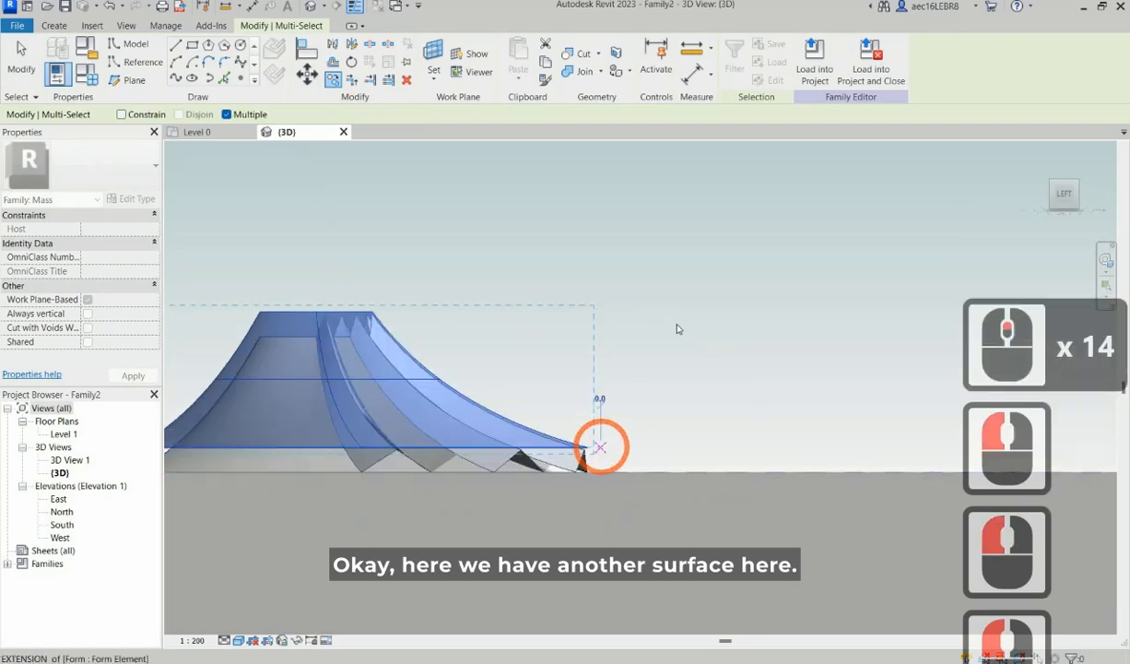
pyautogui.press('Escape')
pyautogui.press('Escape')
pyautogui.press('Escape')
pyautogui.scroll(-3, 464, 312)
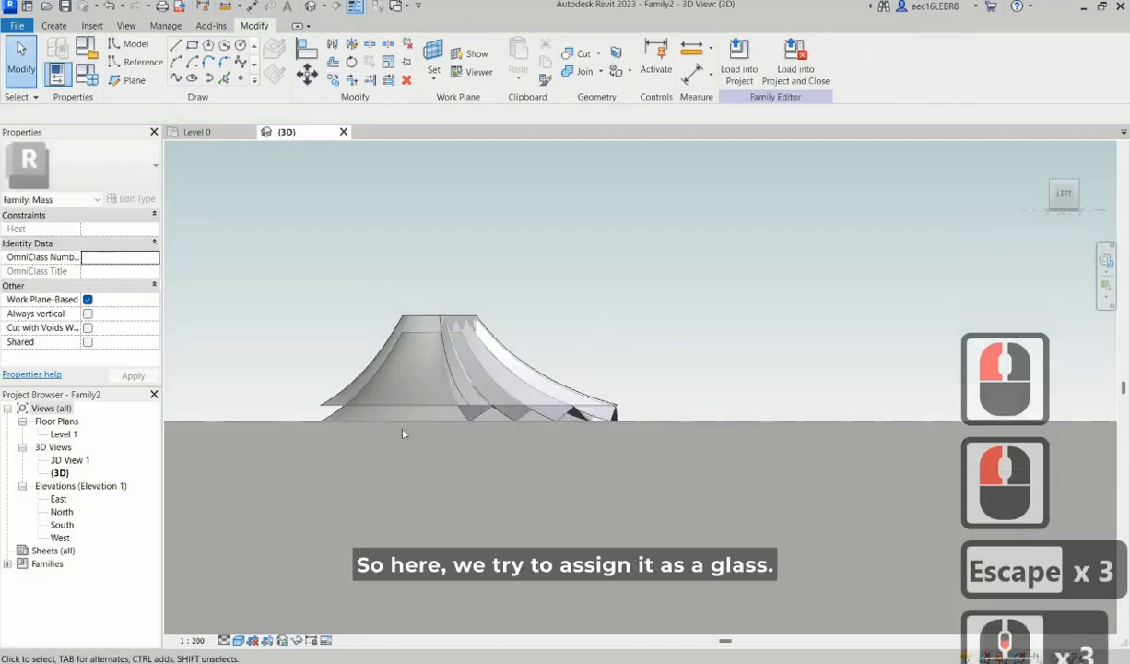
# Step: Turn on the U and V grids for the divided surface of the upper copied form
pyautogui.keyDown('shift'); pyautogui.moveTo(404, 472); pyautogui.dragTo(461, 309, button='middle'); pyautogui.keyUp('shift')
pyautogui.scroll(2, 460, 309)
pyautogui.scroll(2, 461, 308)
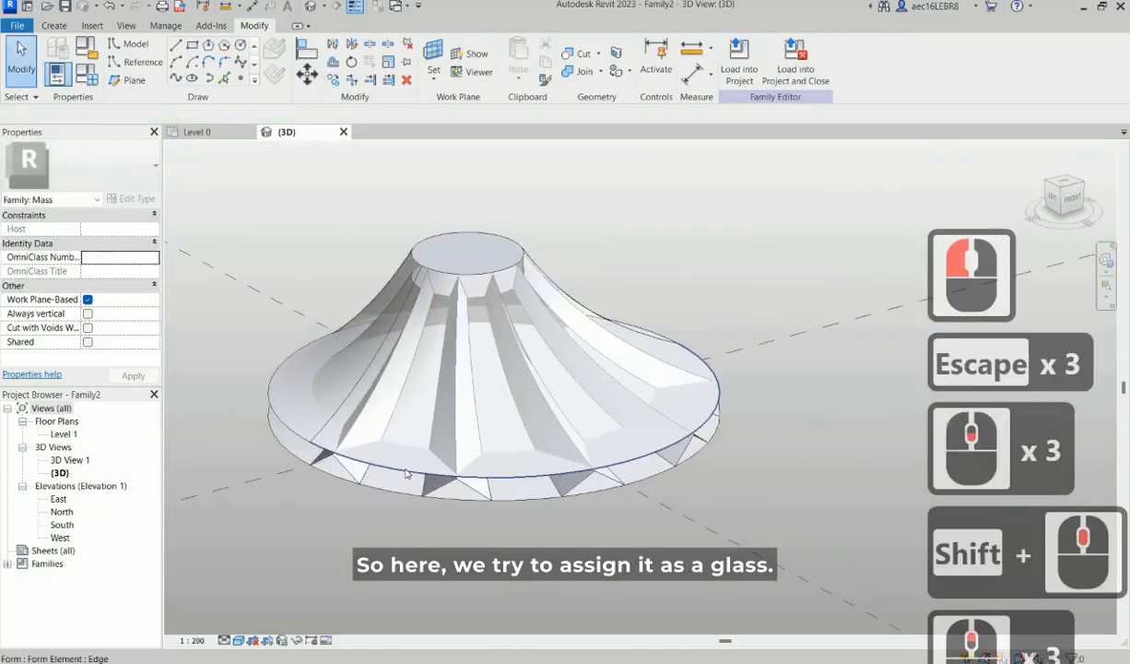
pyautogui.press('Tab')
pyautogui.click(398, 467)
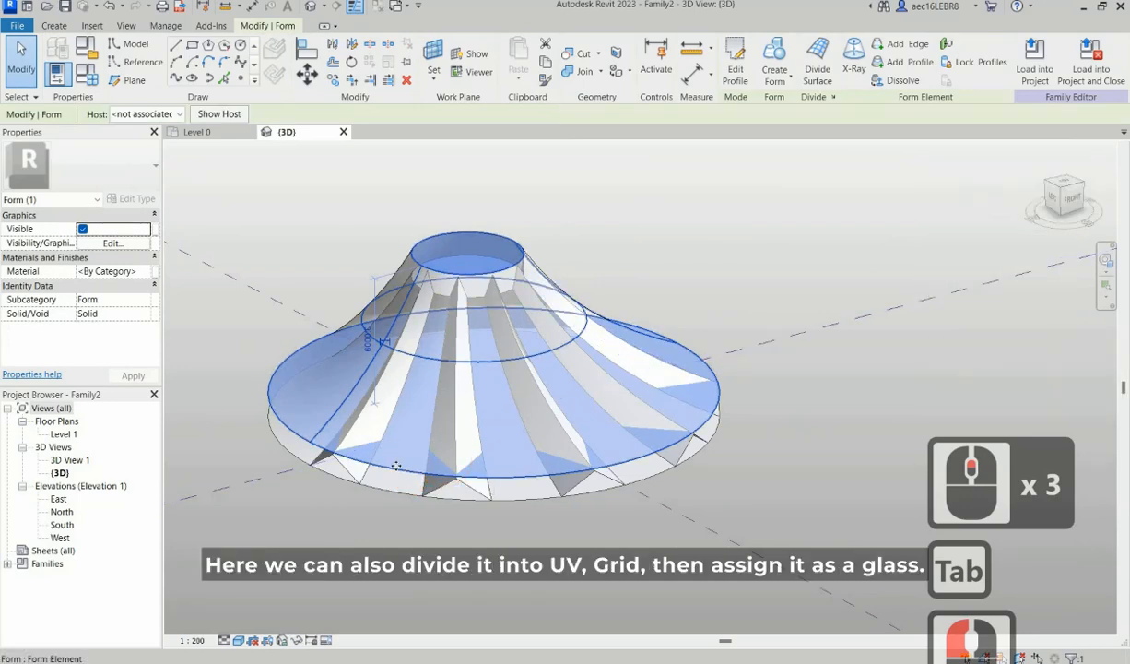
pyautogui.press('Tab')
pyautogui.press('Tab')
pyautogui.click(396, 465)
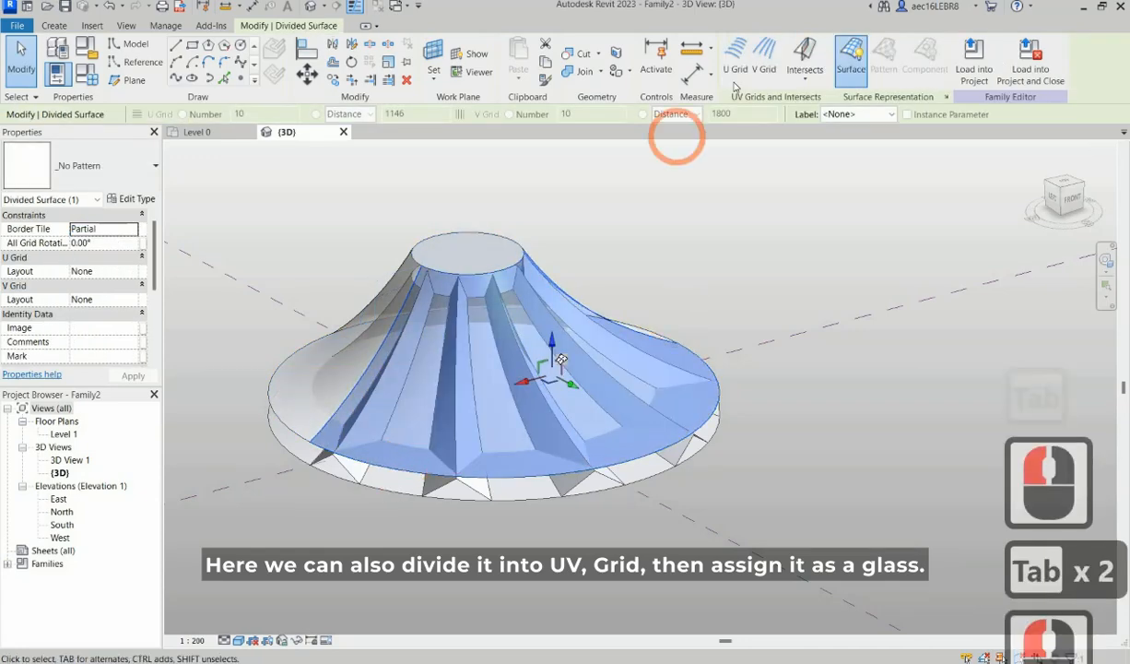
pyautogui.click(735, 69)
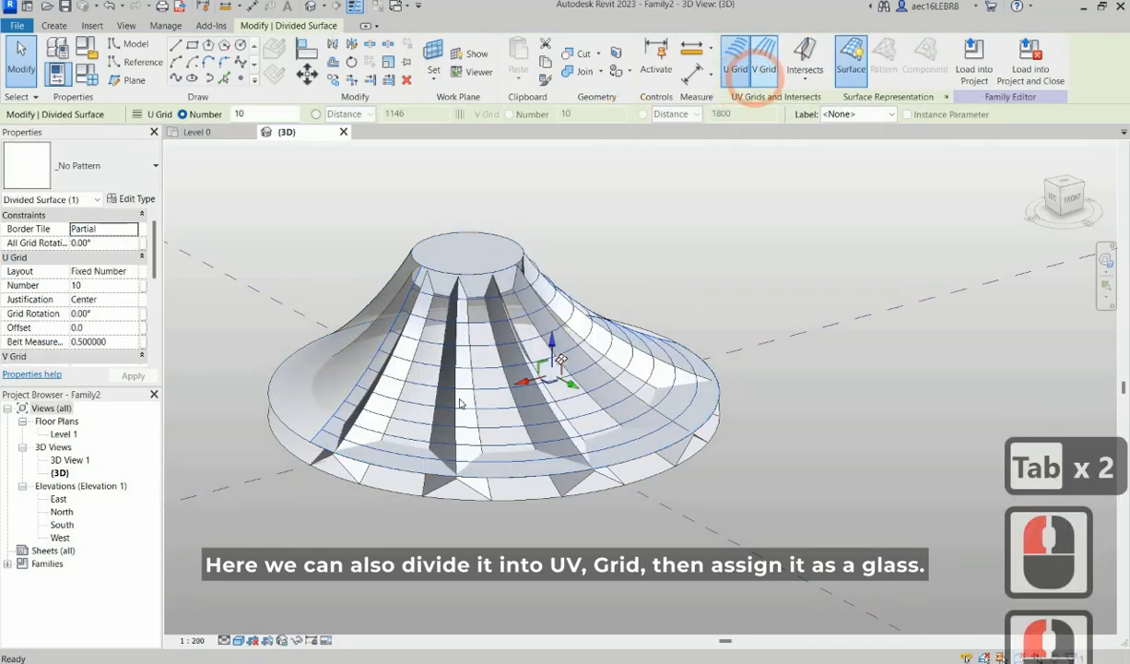
pyautogui.click(765, 69)
# Step: Apply the Rectangle pattern to the upper divided surface
pyautogui.keyDown('shift'); pyautogui.moveTo(530, 378); pyautogui.dragTo(550, 331, button='middle'); pyautogui.keyUp('shift')
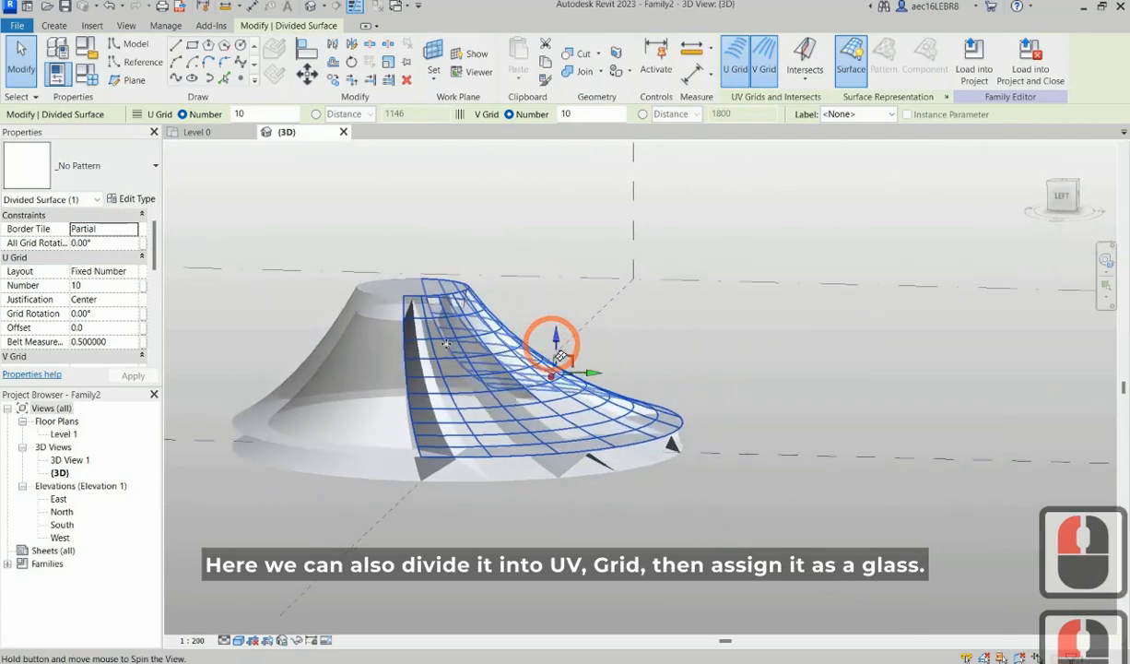
pyautogui.click(115, 169)
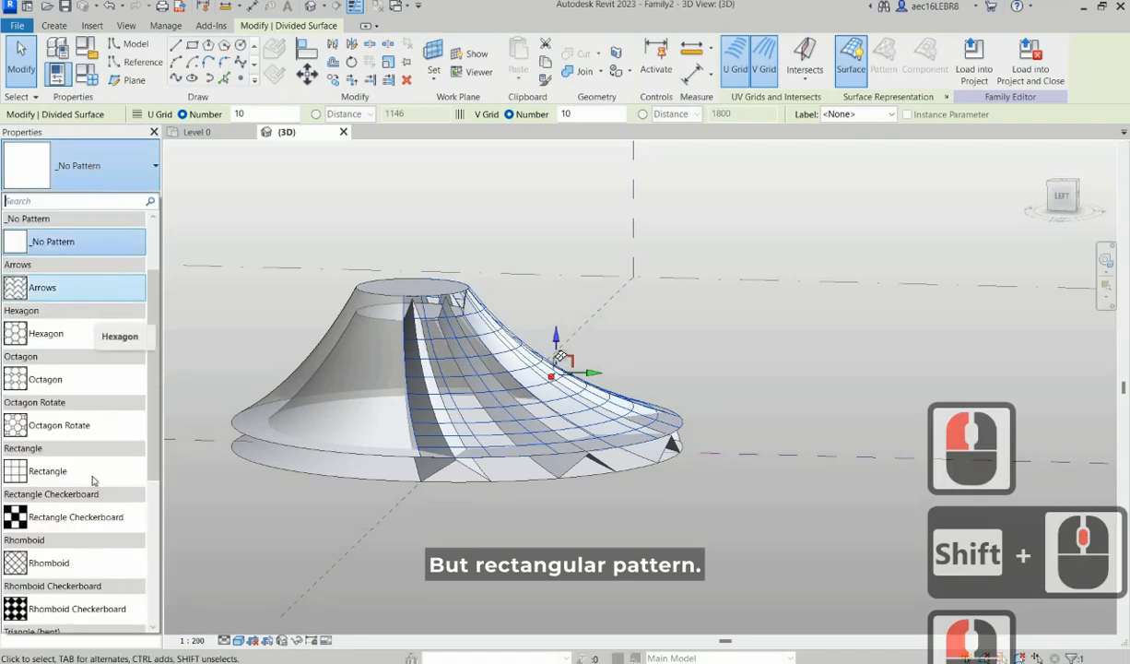
pyautogui.click(92, 472)
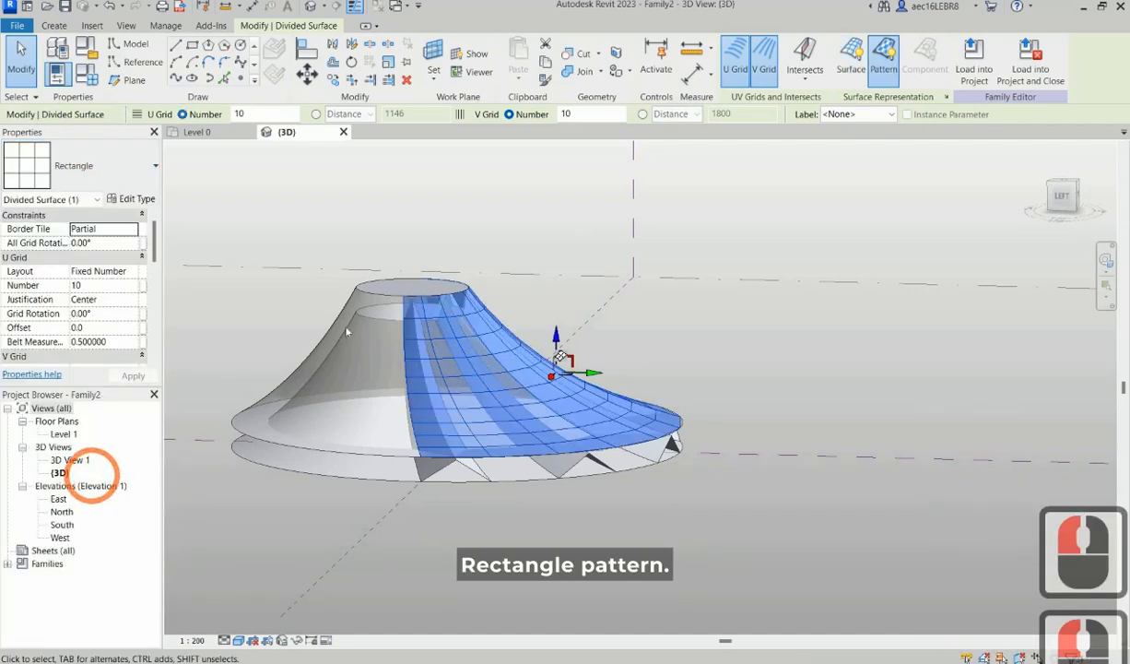
pyautogui.click(578, 225)
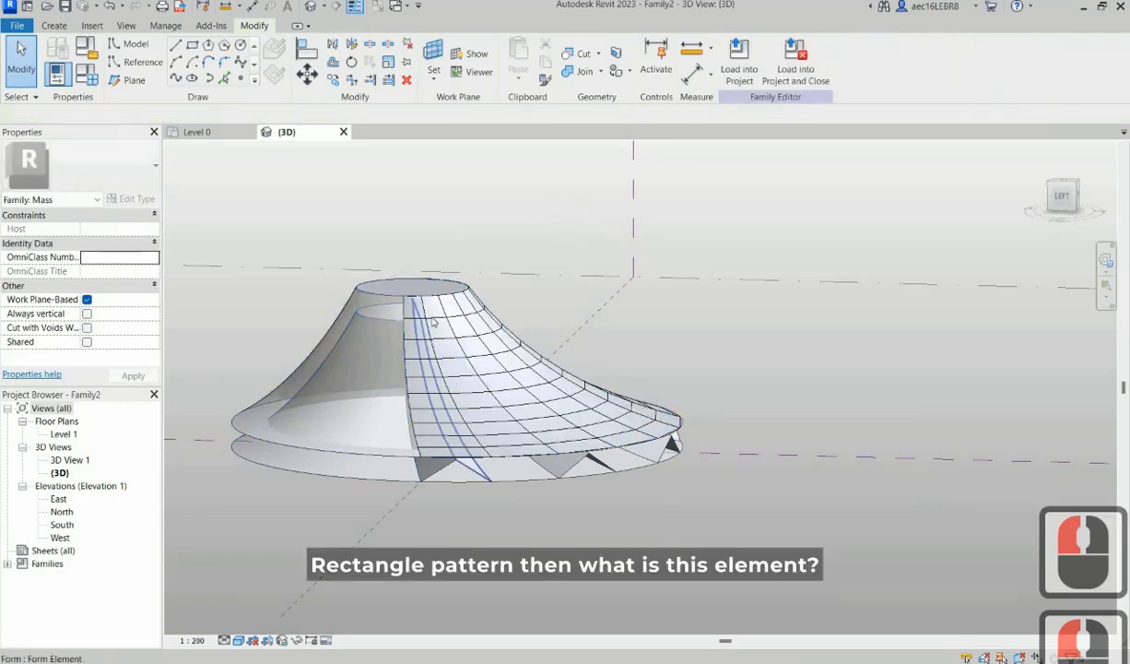
pyautogui.click(428, 325)
pyautogui.scroll(4, 429, 318)
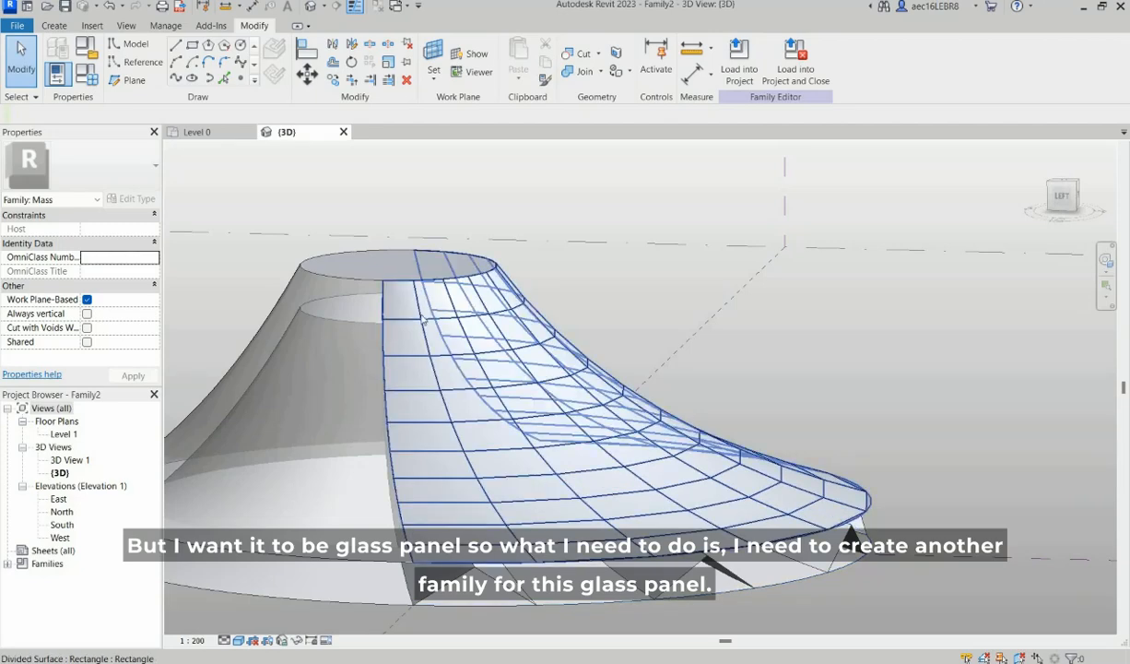
pyautogui.click(486, 347)
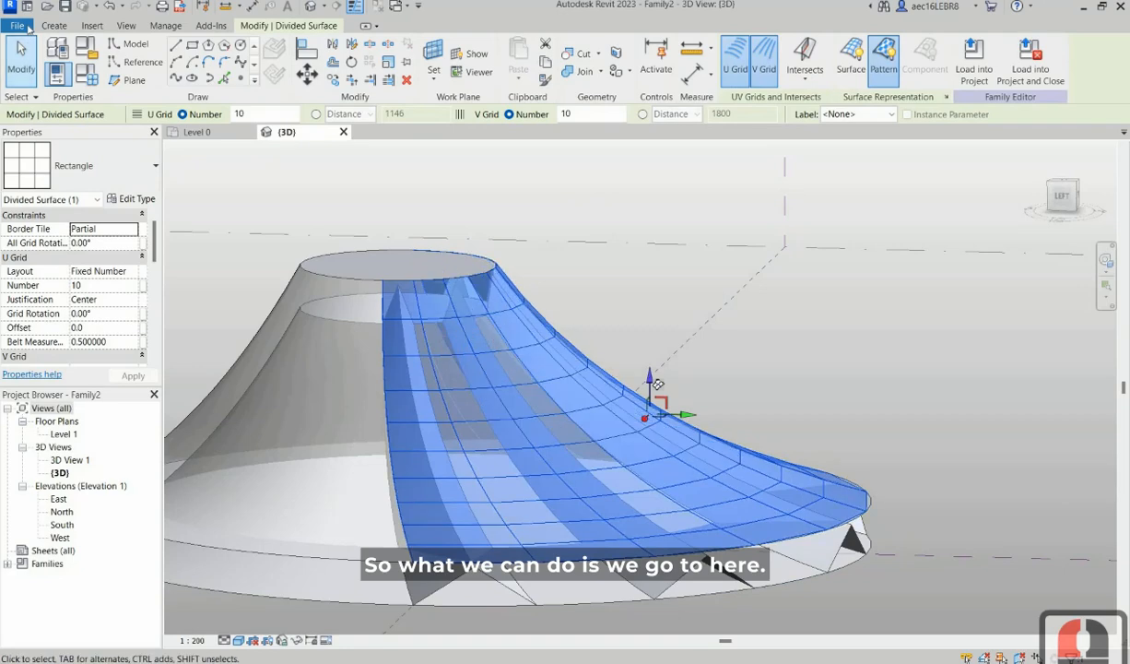
pyautogui.click(16, 25)
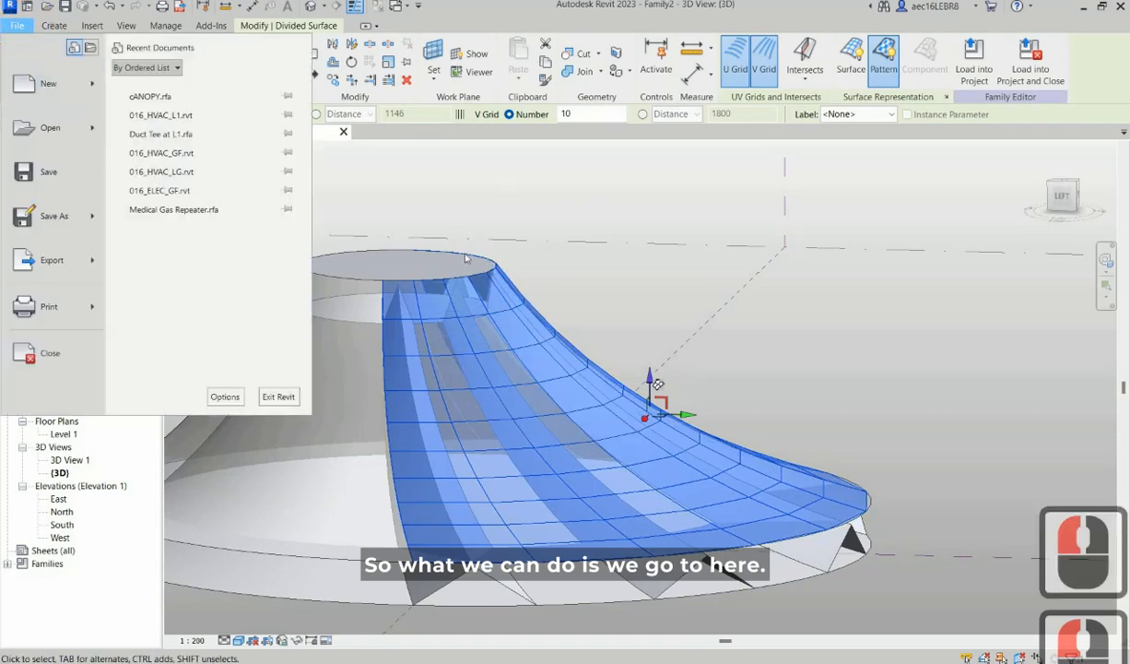
pyautogui.click(233, 179)
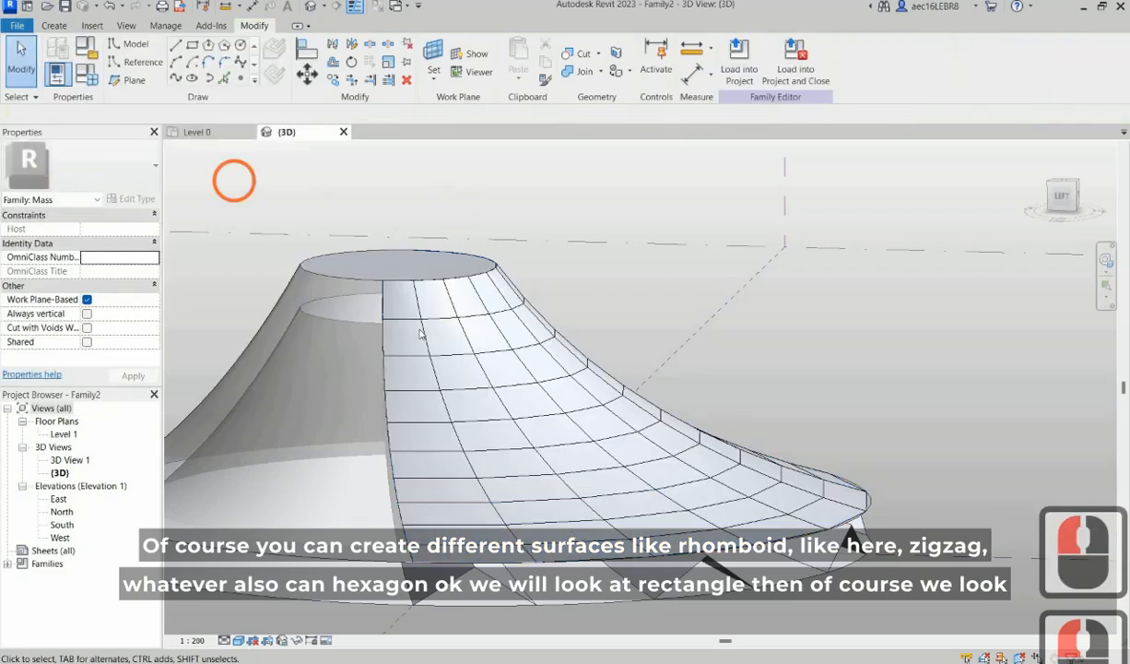
# Step: Try the Rhomboid, Zig Zag and Hexagon patterns on the upper divided surface, and return it to Rectangle
pyautogui.click(384, 263)
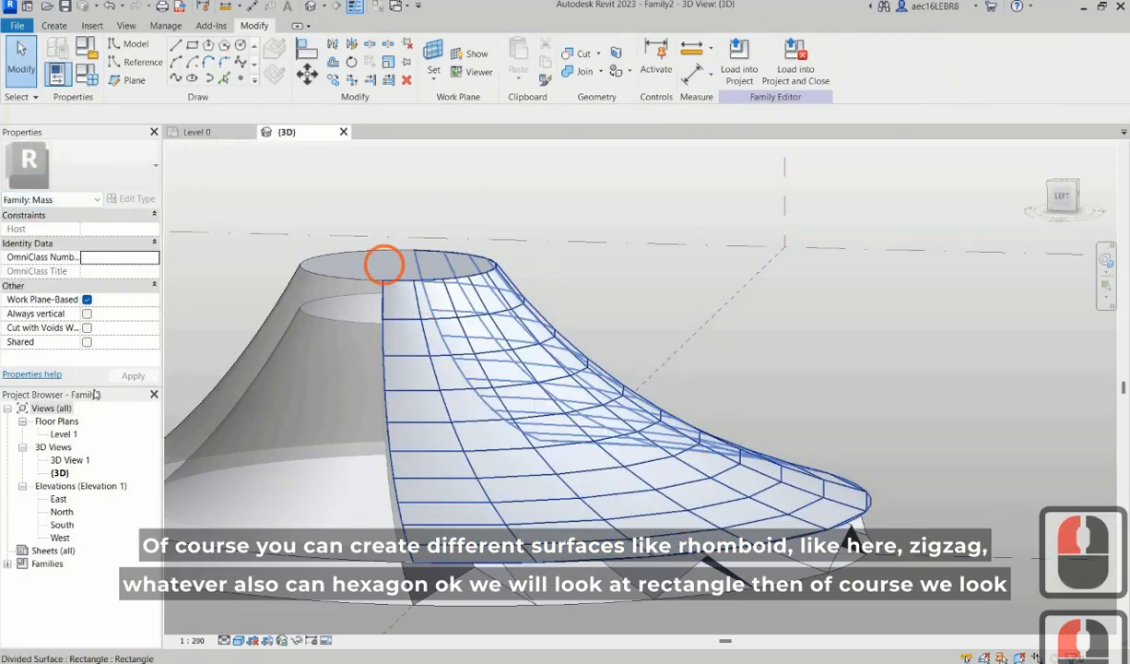
pyautogui.click(113, 164)
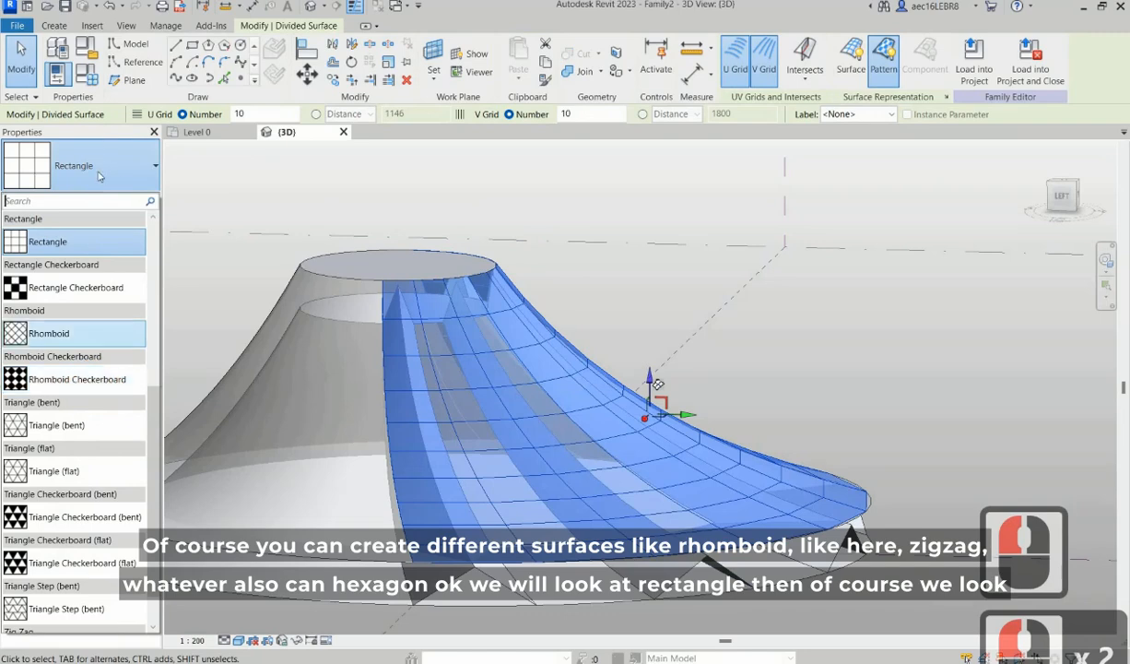
pyautogui.click(90, 333)
pyautogui.click(104, 170)
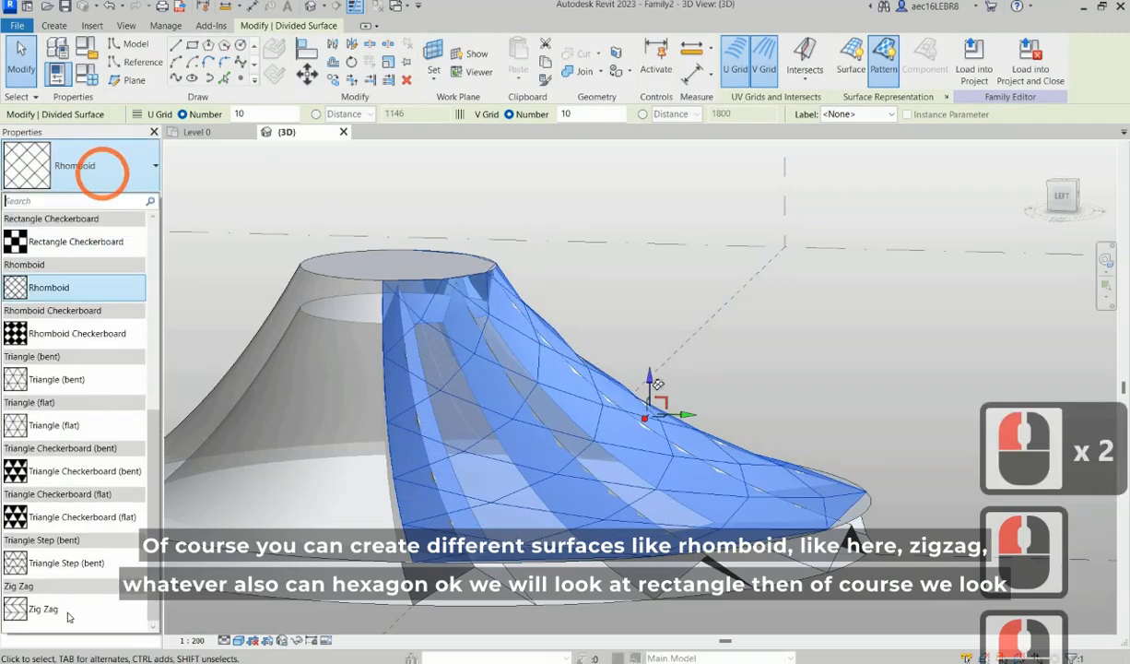
pyautogui.click(67, 610)
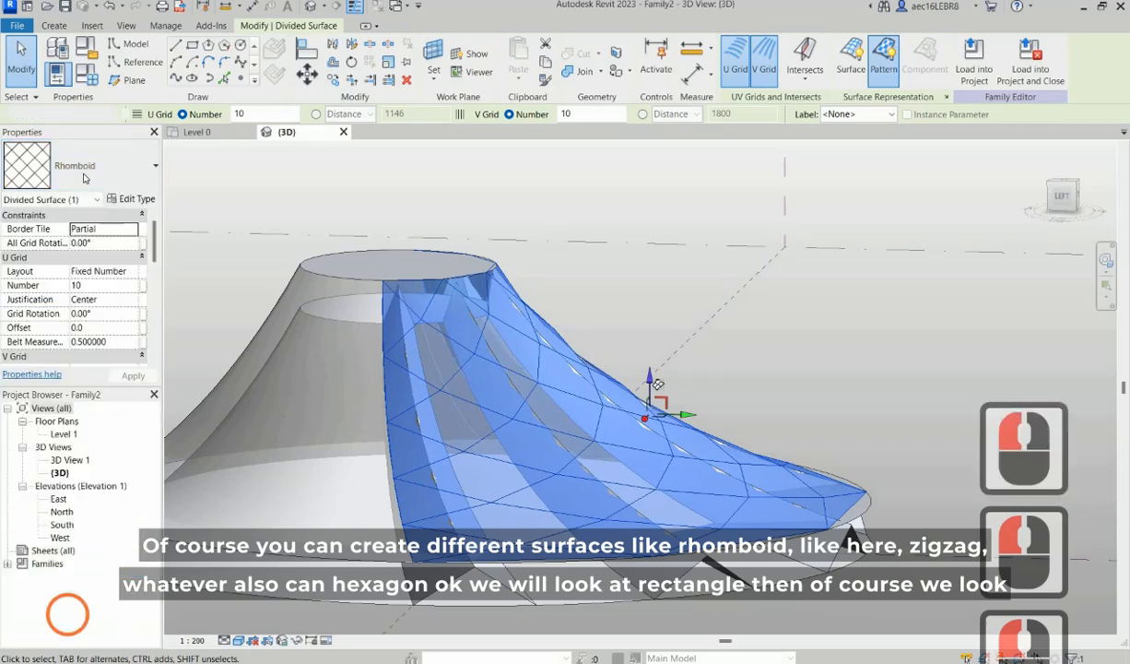
pyautogui.click(69, 180)
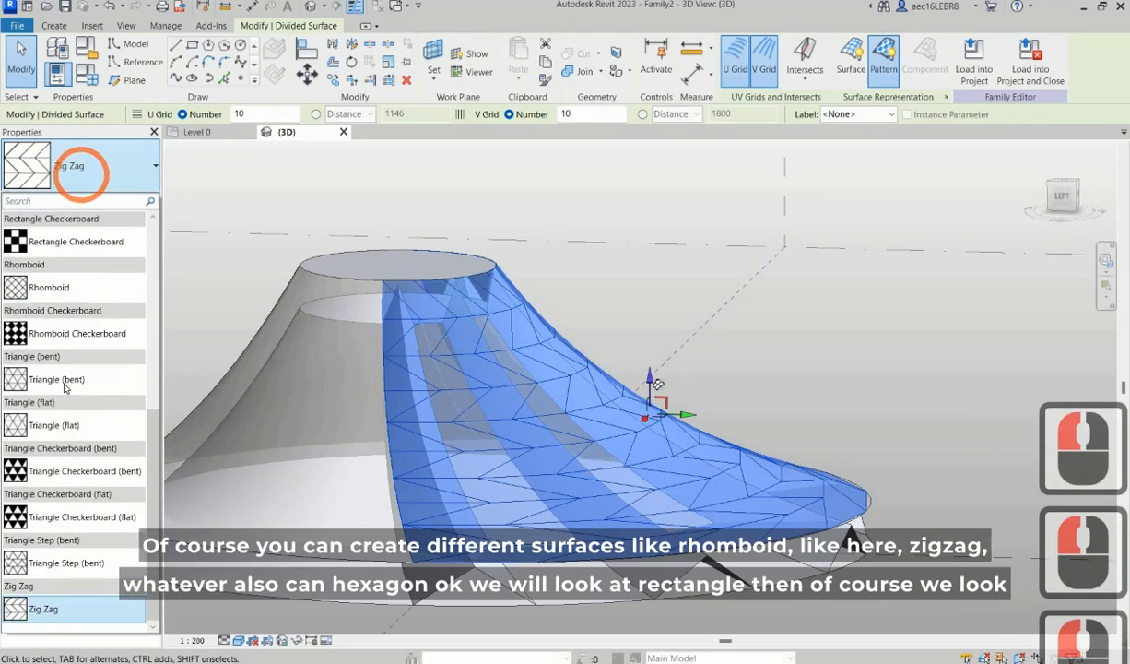
pyautogui.scroll(4, 64, 387)
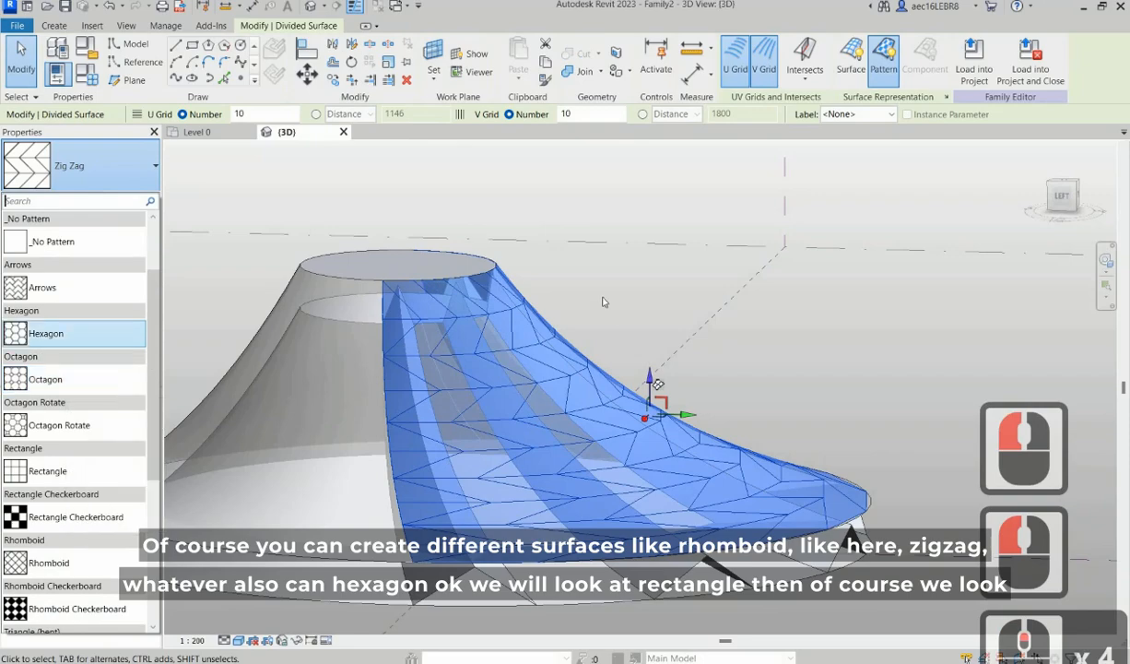
pyautogui.click(55, 338)
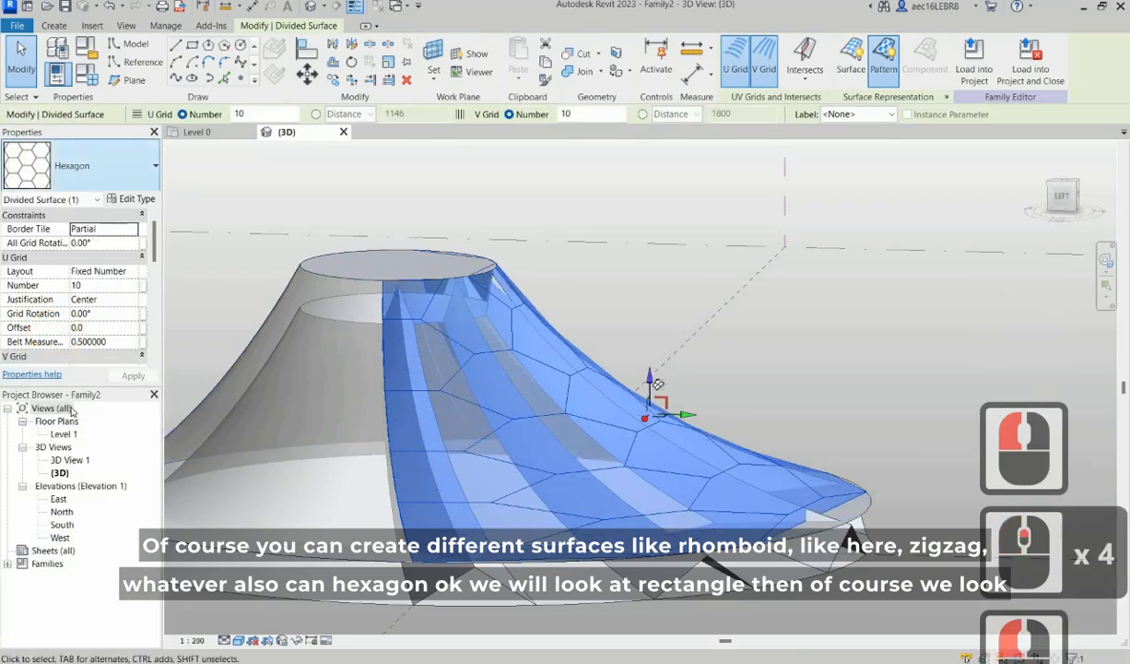
pyautogui.click(110, 168)
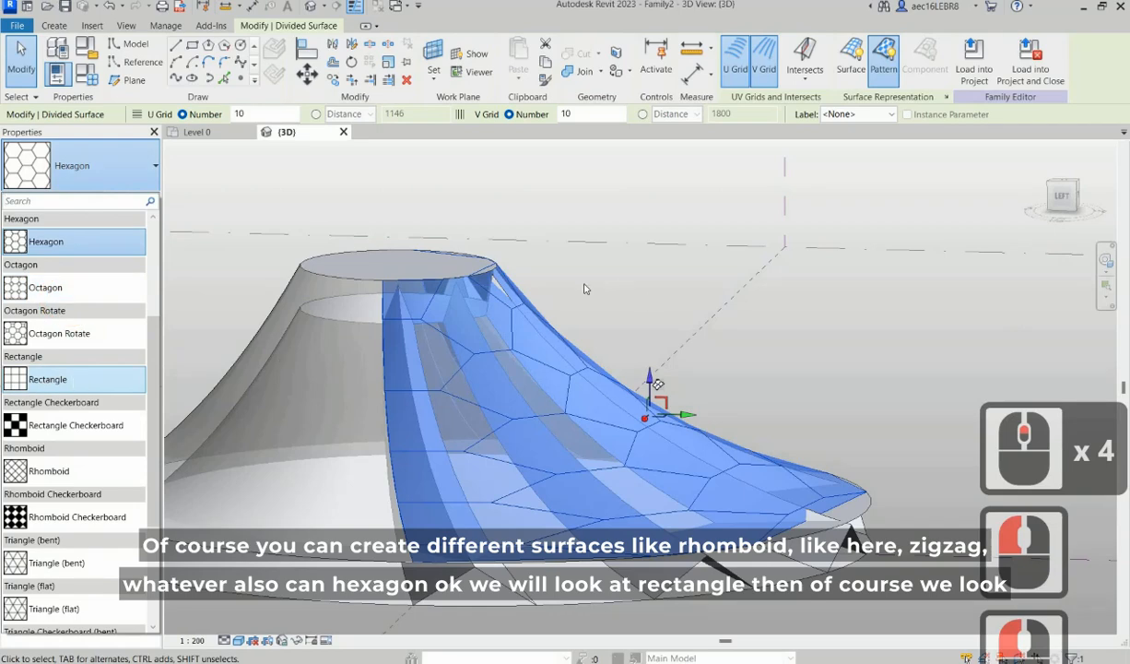
pyautogui.click(75, 376)
pyautogui.click(584, 282)
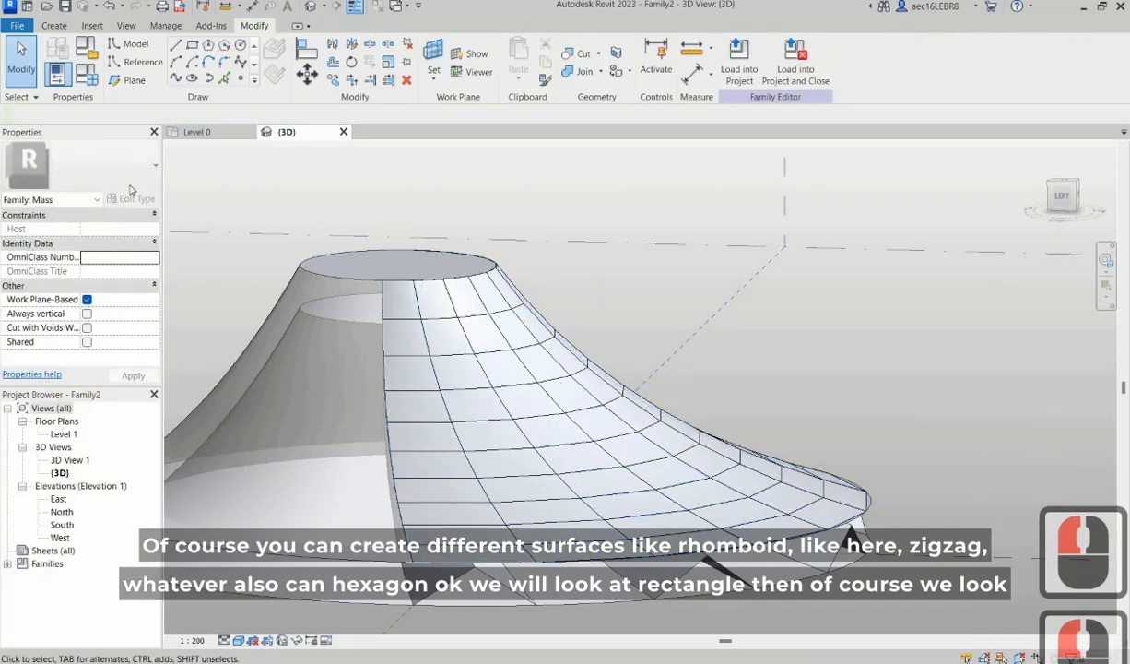
pyautogui.click(28, 37)
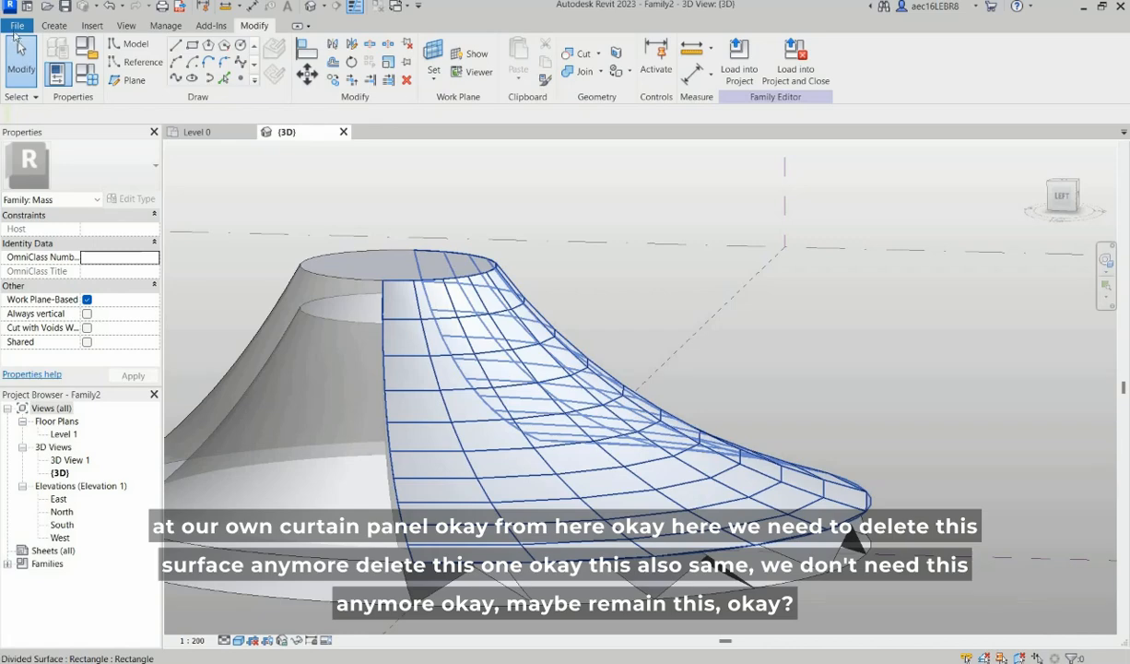
pyautogui.click(17, 25)
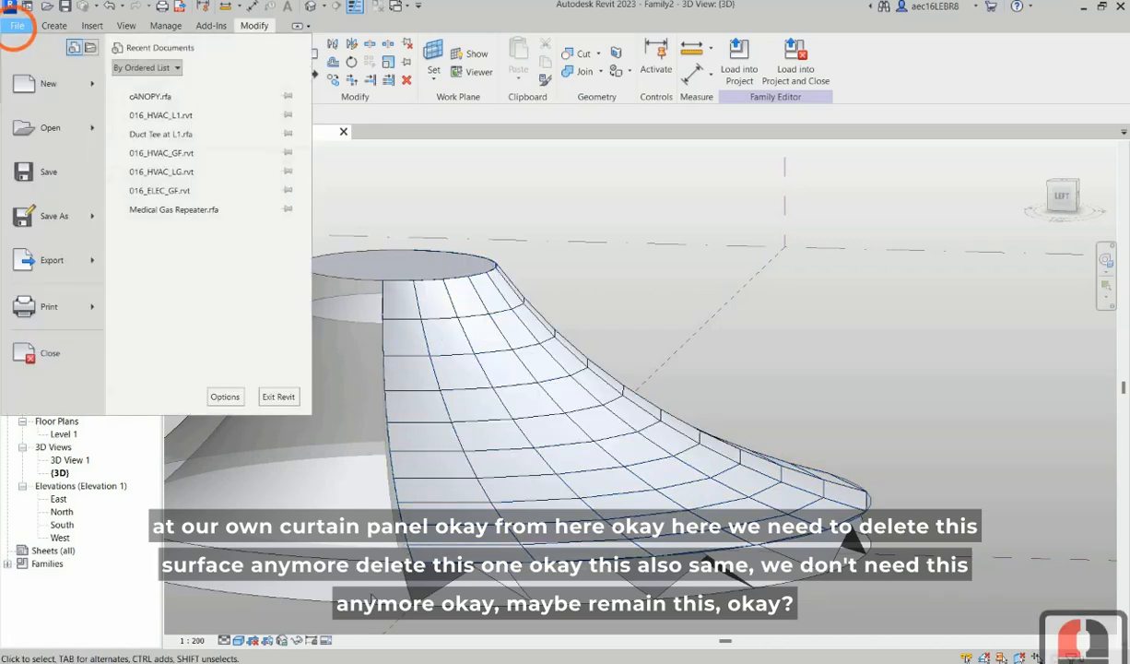
pyautogui.click(16, 25)
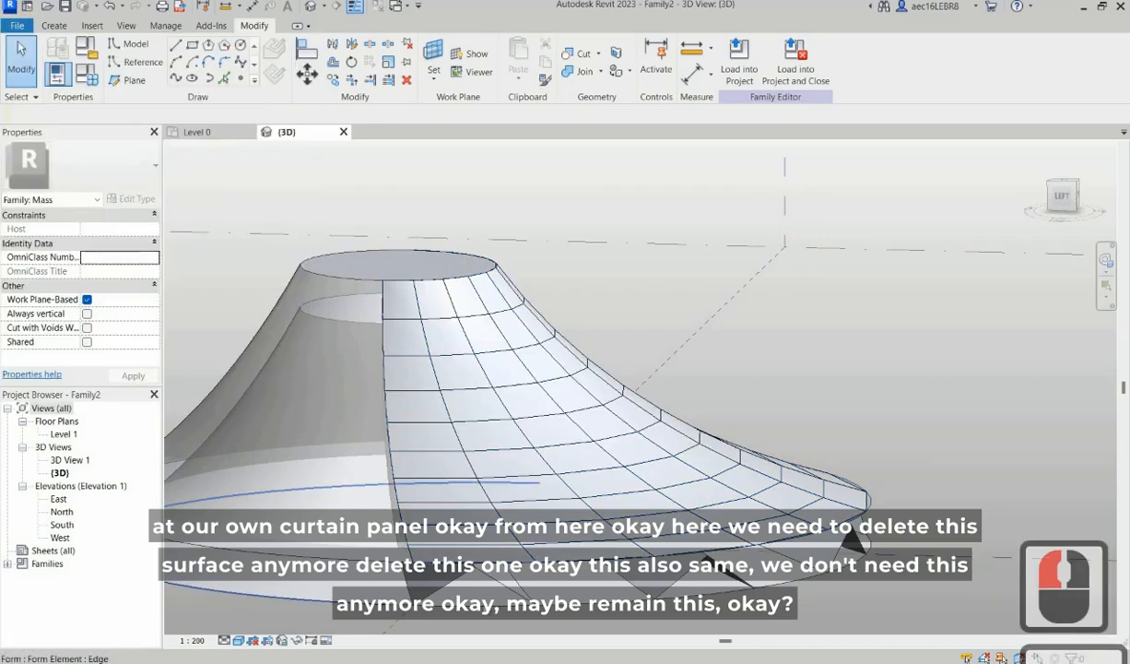
pyautogui.press('Escape')
# Step: Delete the unpatterned divided surface of the lower form beneath the ribs
pyautogui.click(481, 599)
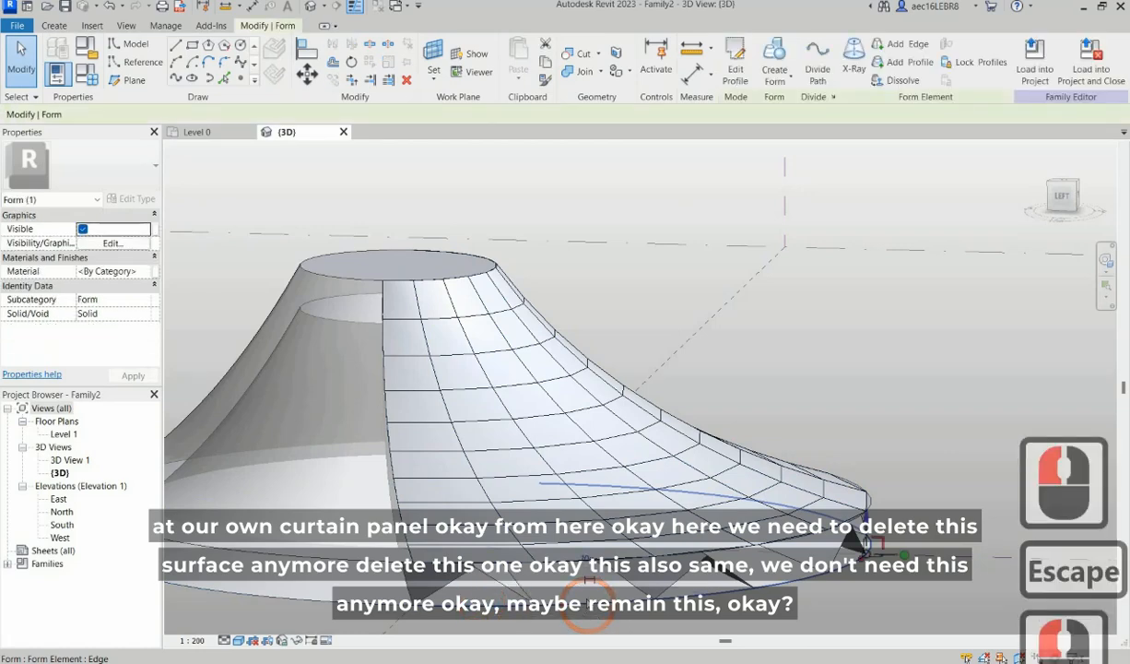
pyautogui.press('Escape')
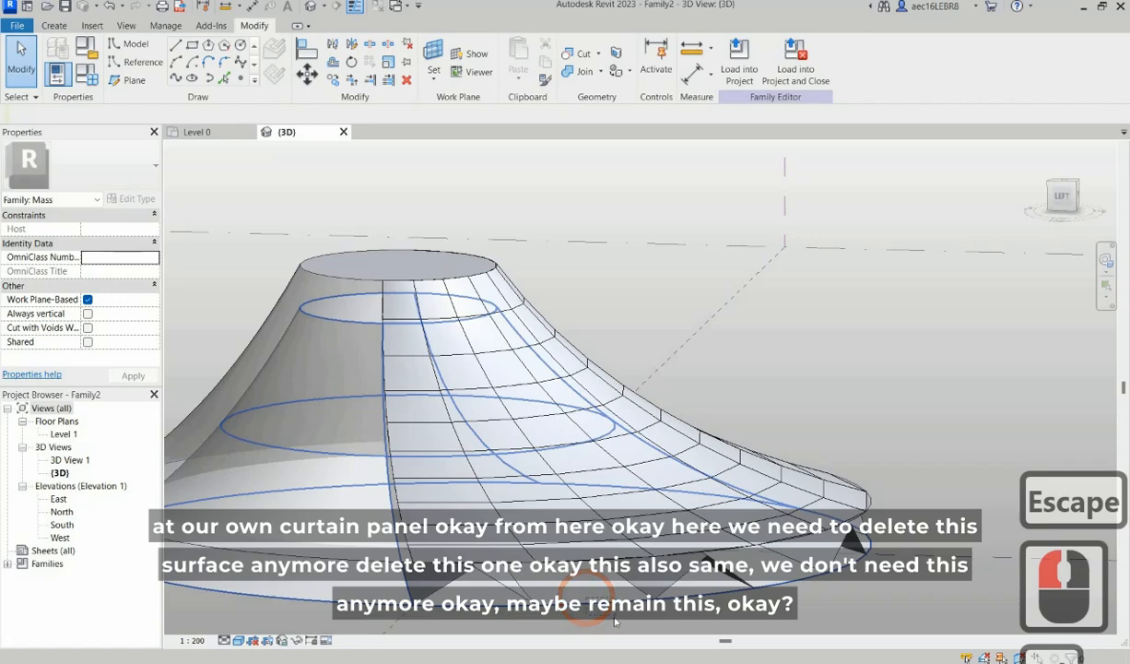
pyautogui.click(587, 598)
pyautogui.press('Escape')
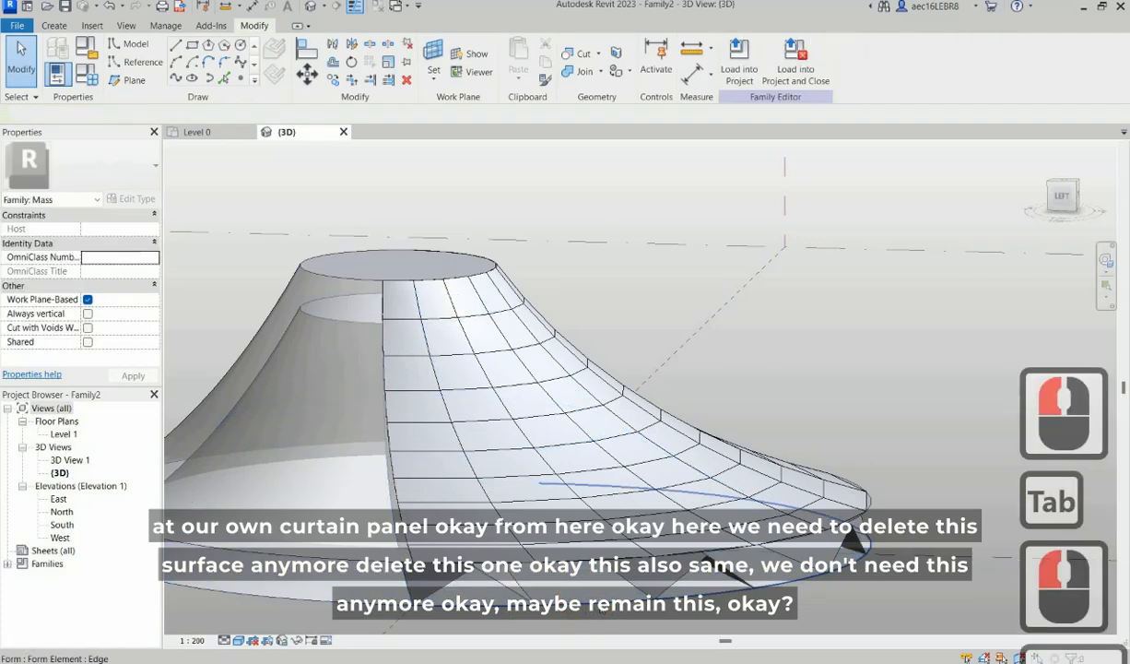
pyautogui.press('Tab')
pyautogui.press('Tab')
pyautogui.click(600, 603)
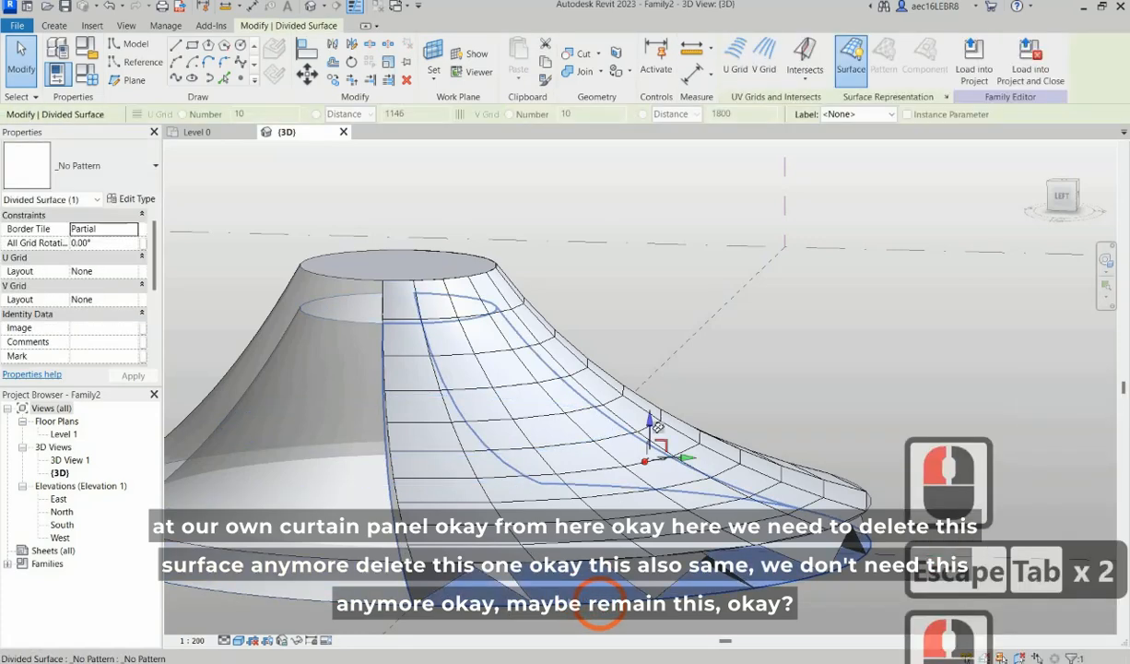
pyautogui.press('Delete')
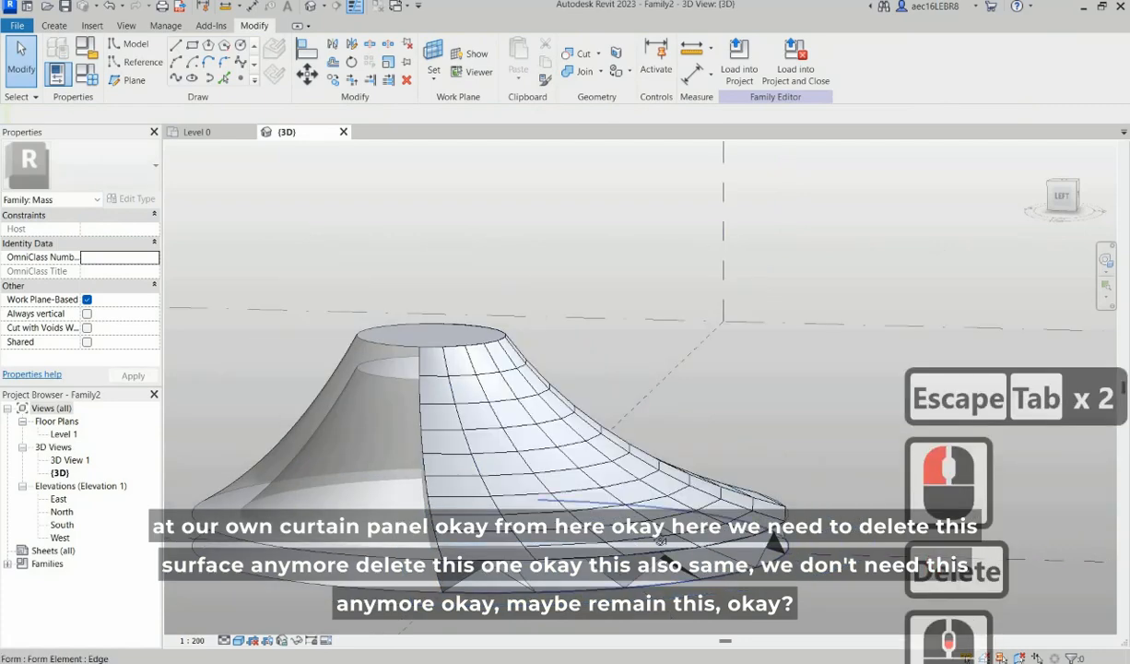
# Step: Examine the lower form's base edge and the gaps between the ribs from beneath and from the side
pyautogui.click(668, 616)
pyautogui.keyDown('shift'); pyautogui.moveTo(716, 444); pyautogui.dragTo(680, 429, button='middle'); pyautogui.keyUp('shift')
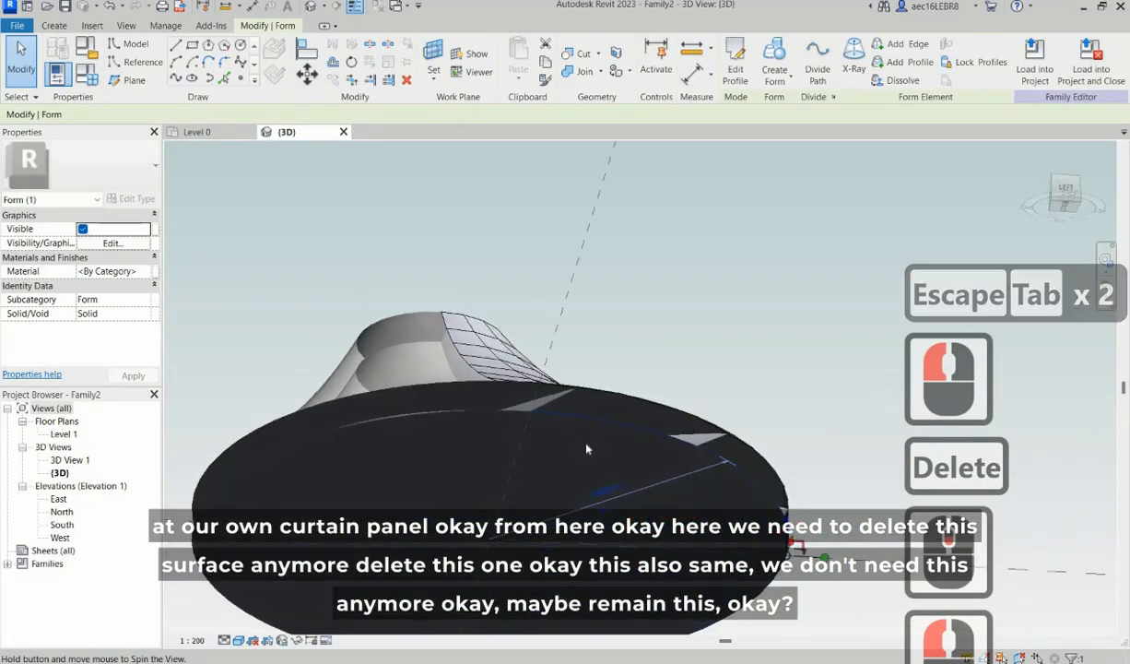
pyautogui.click(752, 495)
pyautogui.scroll(4, 597, 457)
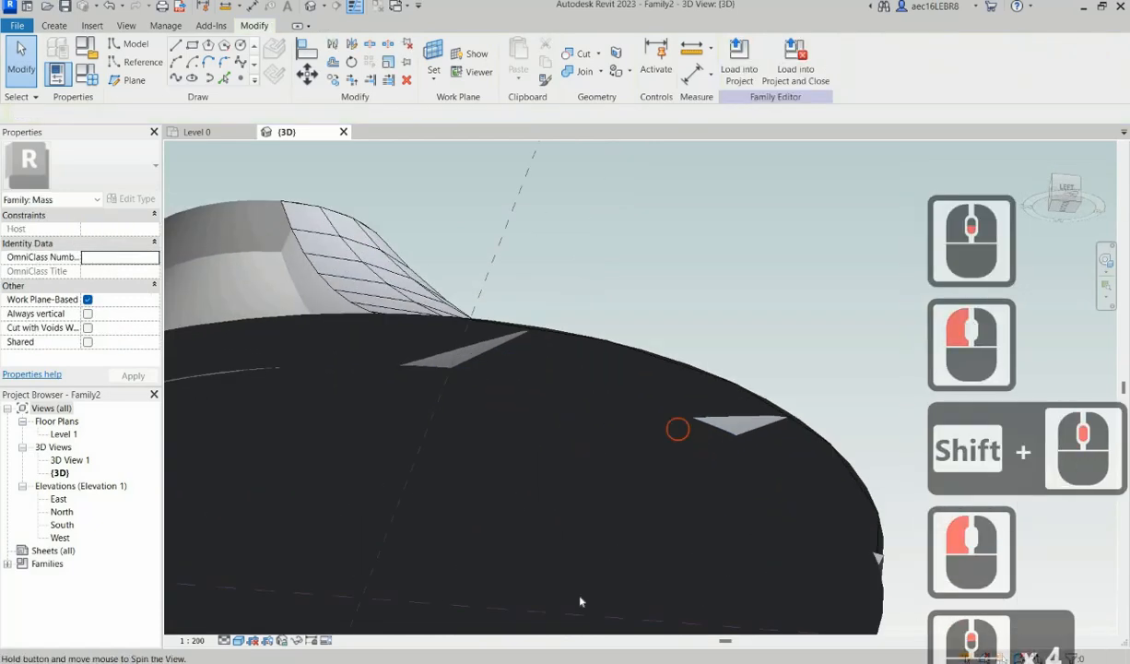
pyautogui.keyDown('shift'); pyautogui.moveTo(554, 569); pyautogui.dragTo(578, 570, button='middle'); pyautogui.keyUp('shift')
pyautogui.scroll(-4, 590, 588)
pyautogui.scroll(4, 578, 570)
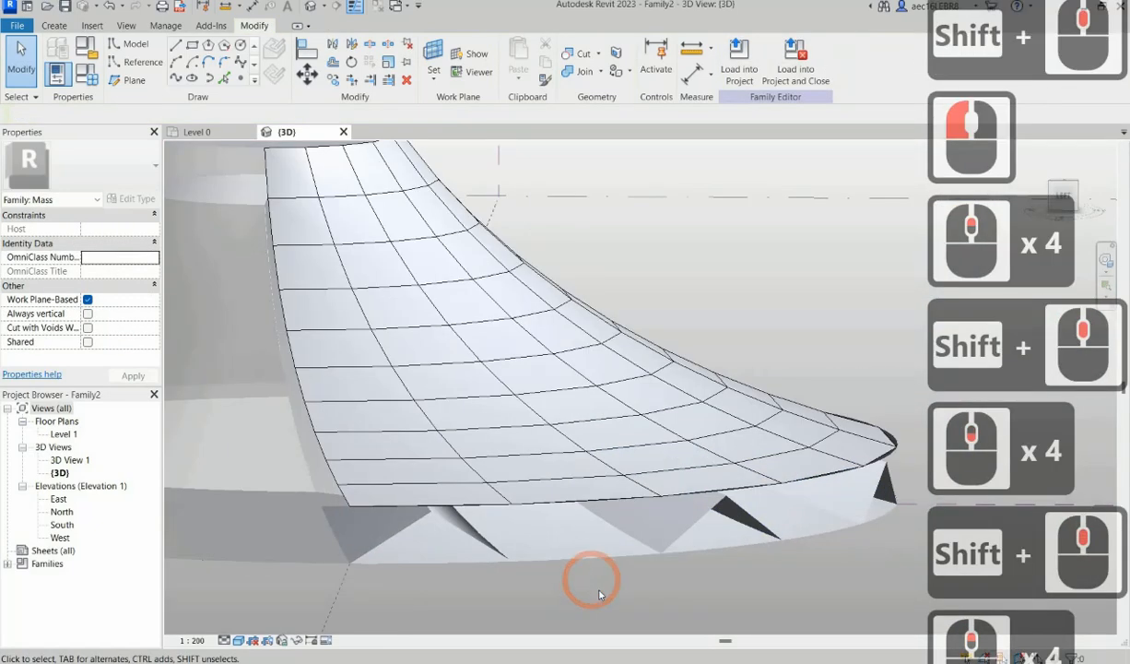
pyautogui.click(574, 561)
pyautogui.scroll(-3, 584, 572)
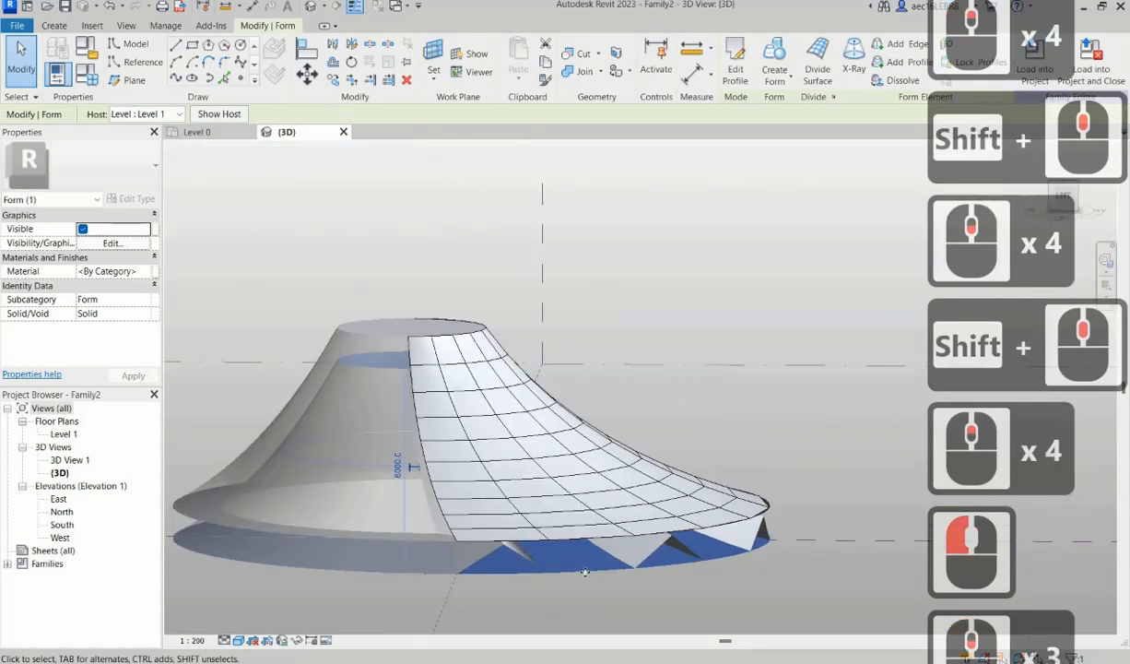
pyautogui.click(687, 591)
# Step: Try to delete the curved surface of the lower form beneath the ribs
pyautogui.press('Escape')
pyautogui.press('Tab')
pyautogui.press('Tab')
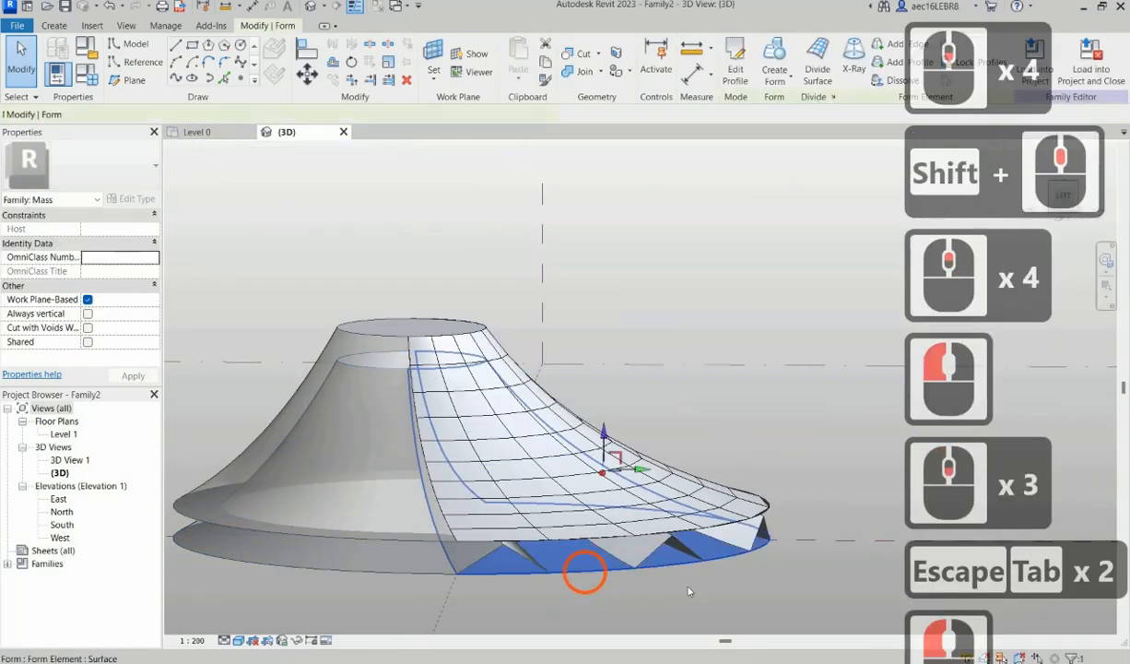
pyautogui.click(585, 568)
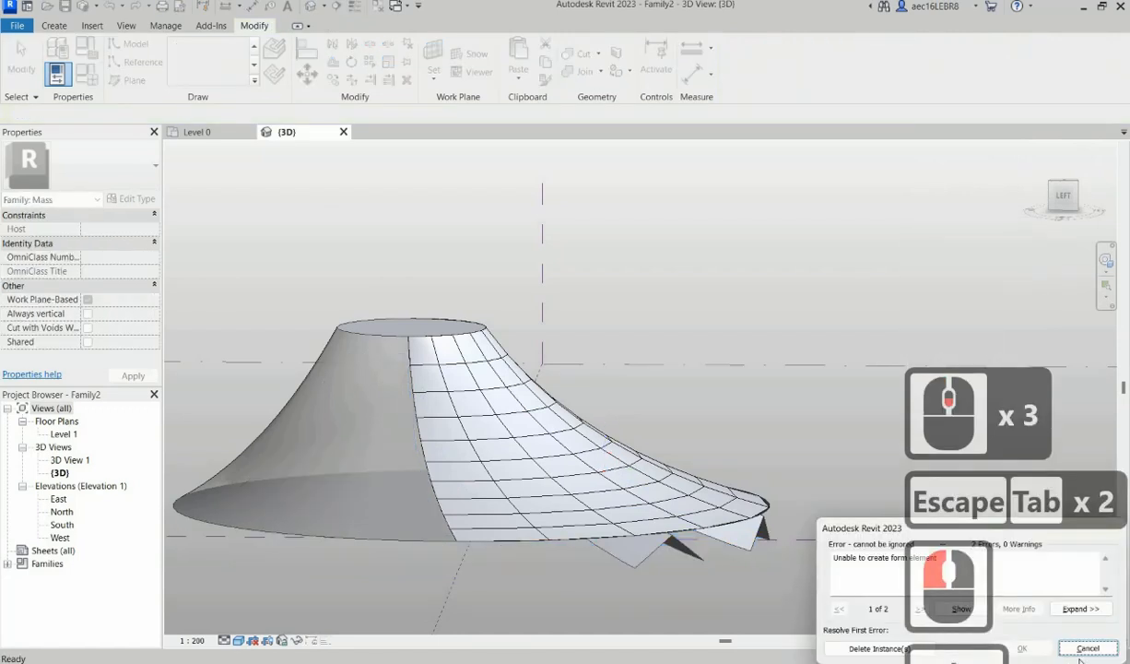
pyautogui.click(1089, 648)
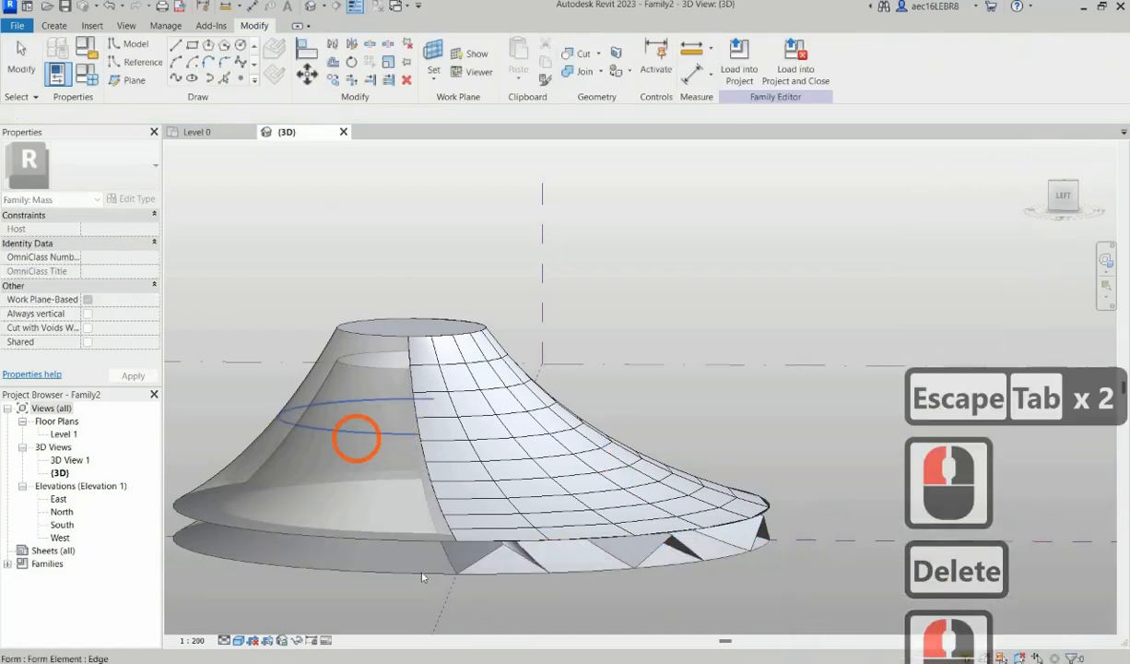
pyautogui.press('Escape')
# Step: Try to create a void form from the lower form's curved surface, and undo it
pyautogui.click(571, 575)
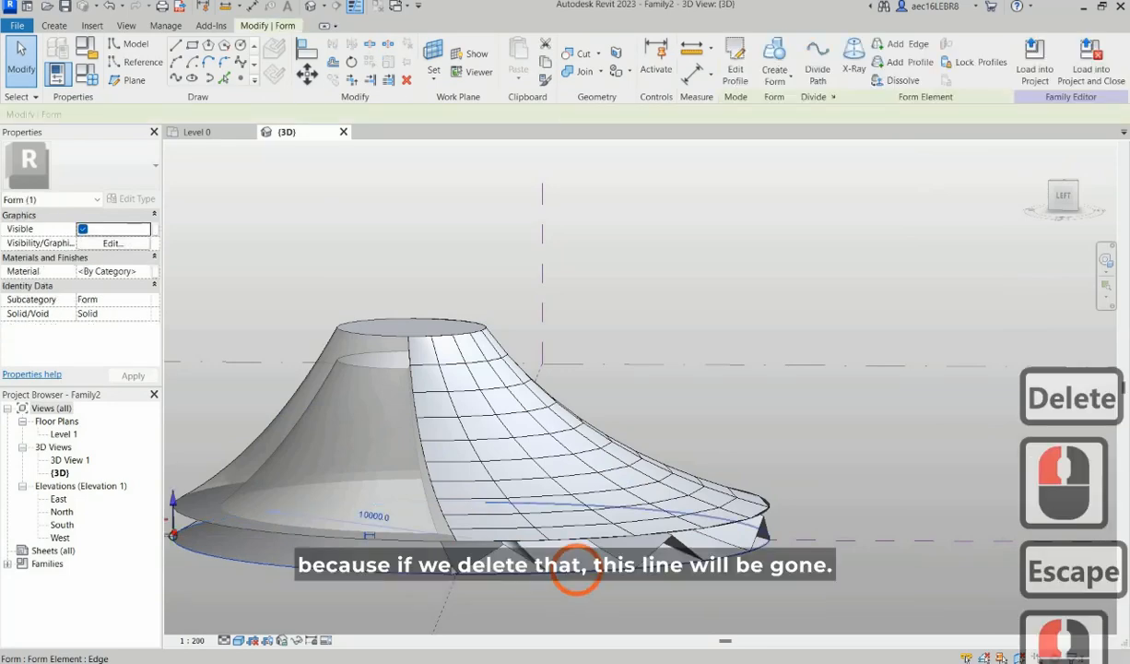
pyautogui.click(549, 566)
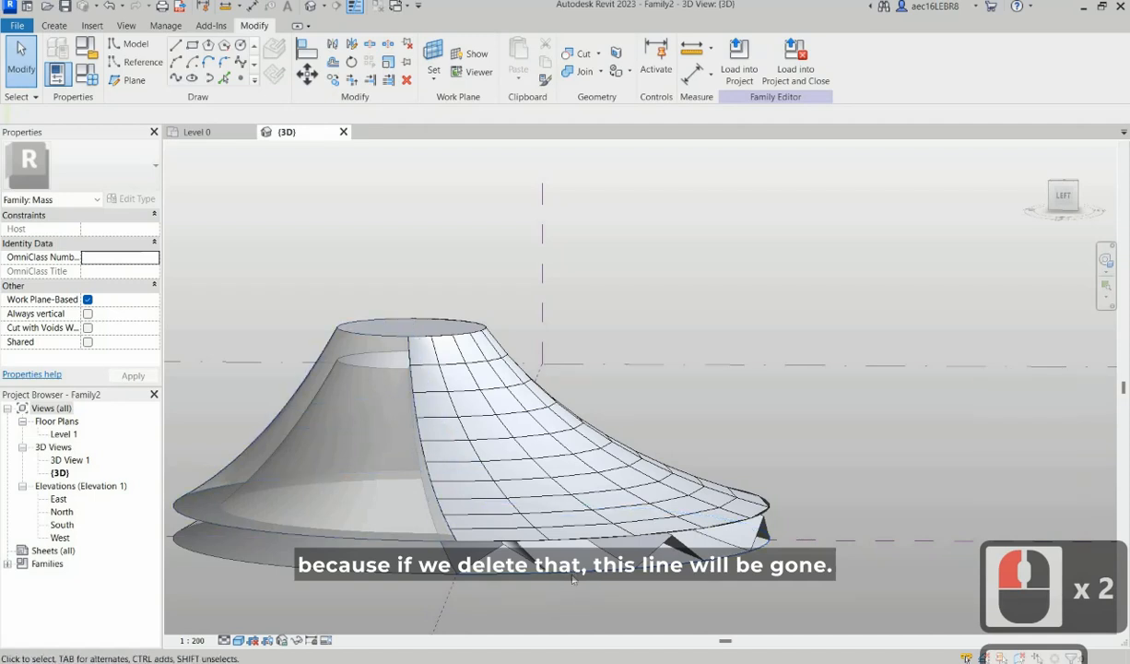
pyautogui.press('Escape')
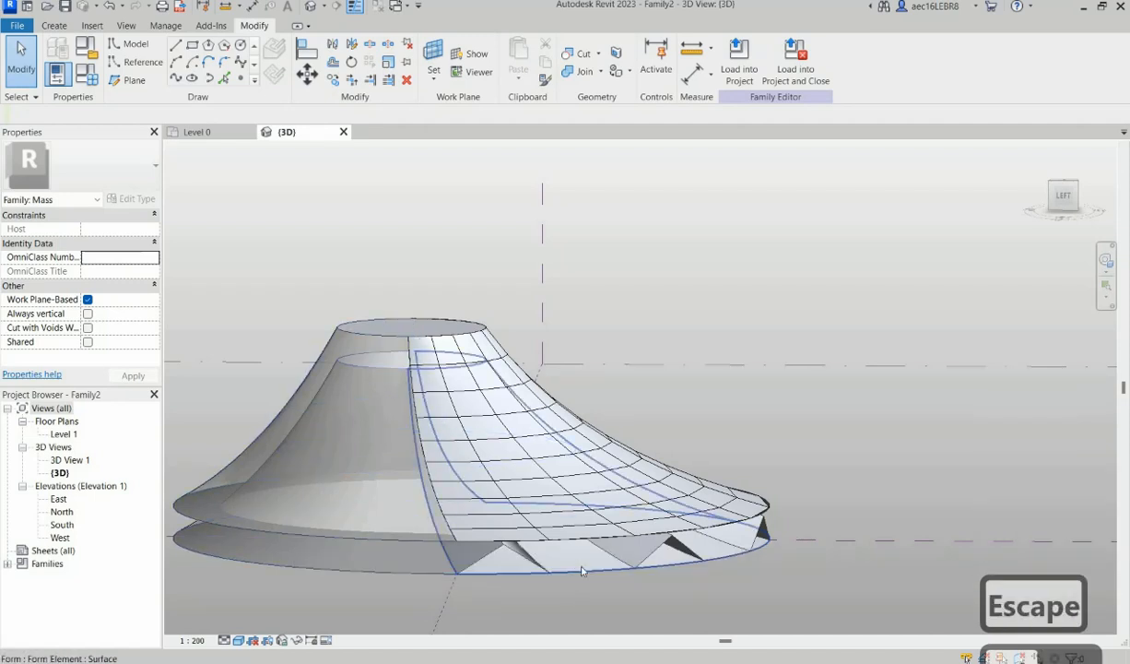
pyautogui.press('Tab')
pyautogui.press('Tab')
pyautogui.click(571, 575)
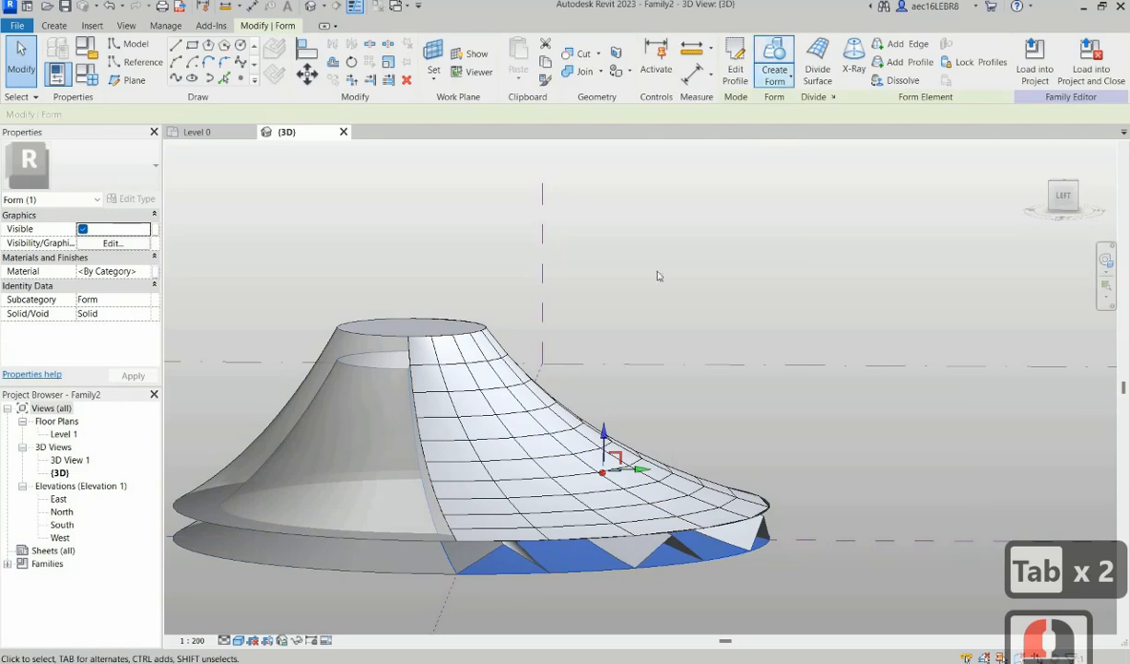
pyautogui.click(784, 81)
pyautogui.click(798, 128)
pyautogui.click(760, 324)
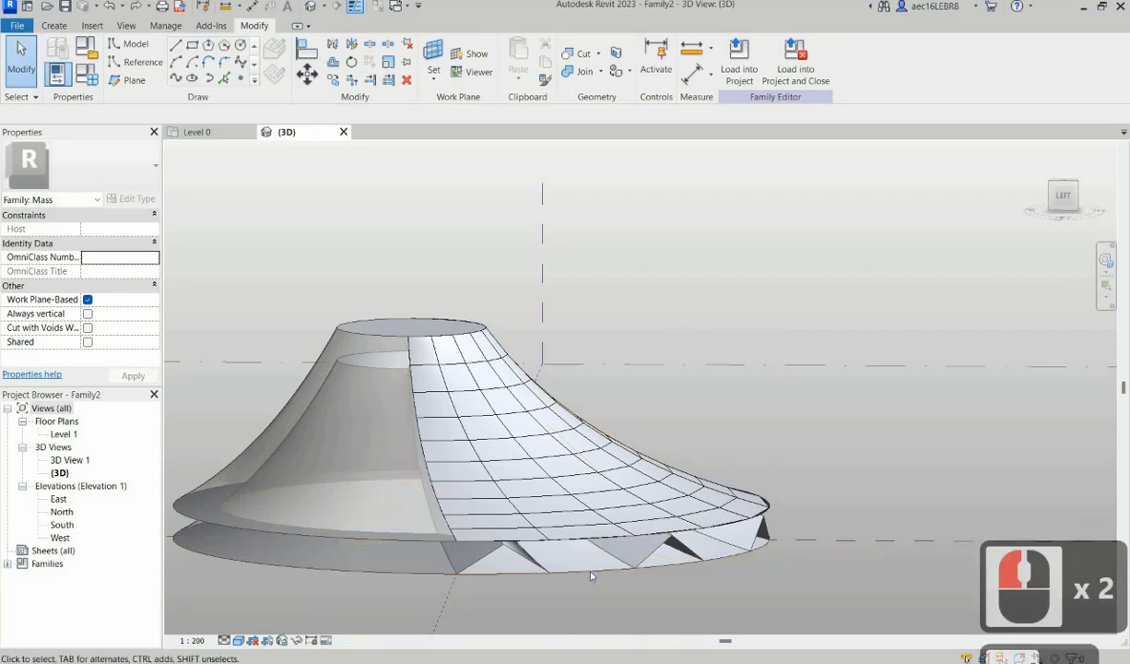
pyautogui.hotkey('ctrl', 'z')
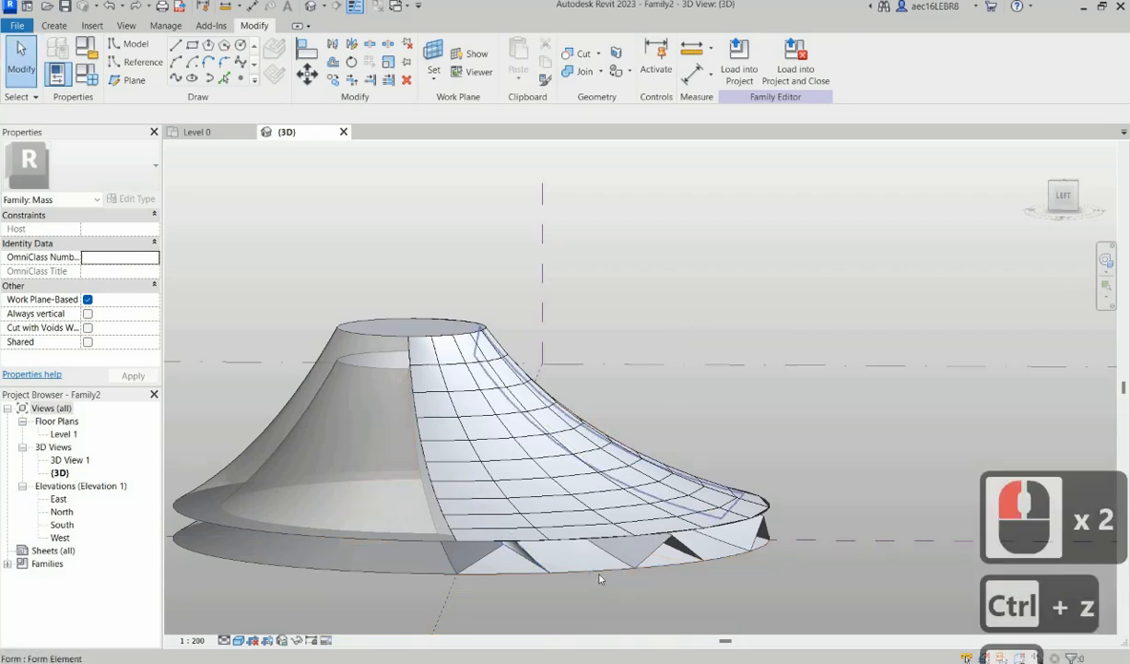
pyautogui.press('Tab')
pyautogui.click(696, 317)
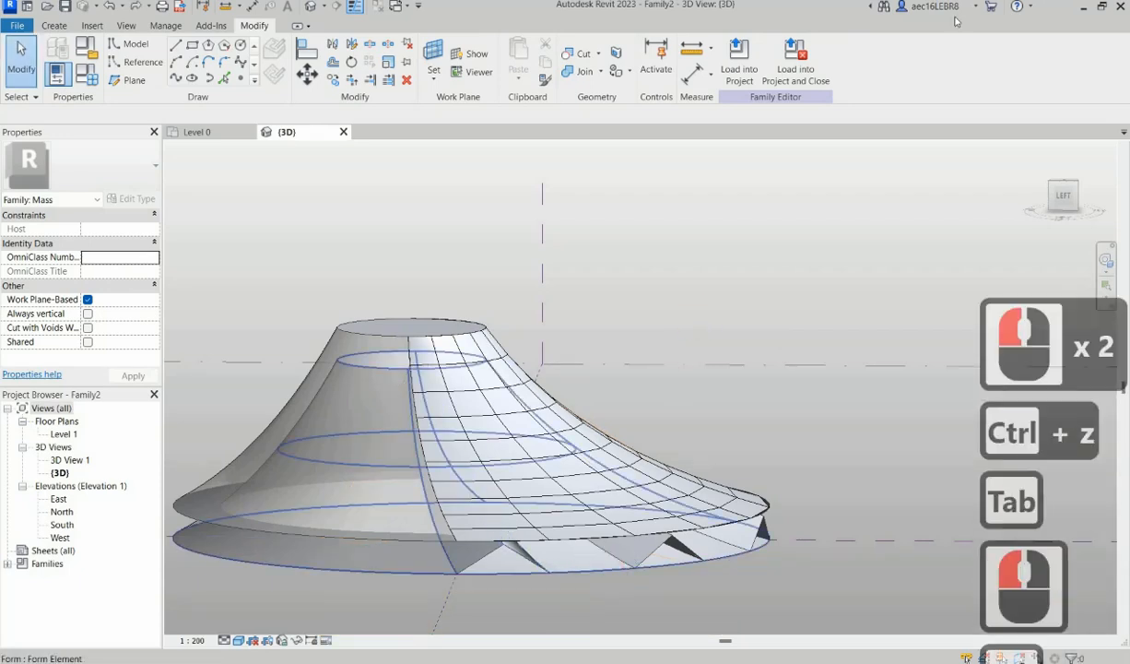
pyautogui.press('Tab')
pyautogui.press('Tab')
pyautogui.click(599, 571)
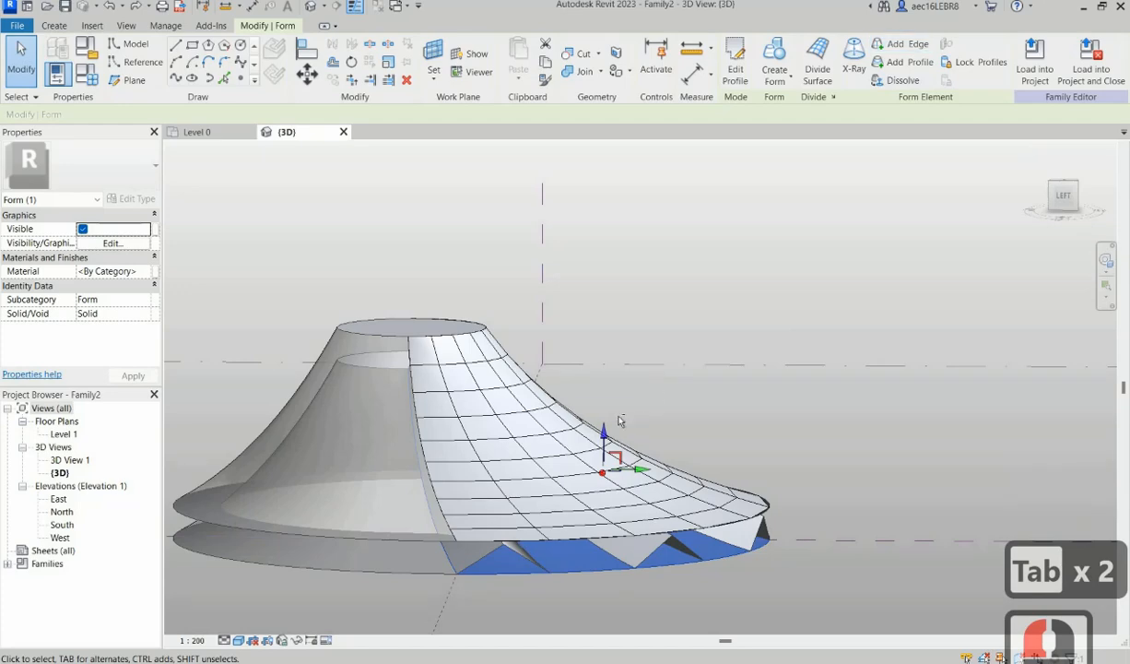
pyautogui.click(595, 403)
pyautogui.press('Escape')
pyautogui.keyDown('shift'); pyautogui.moveTo(571, 406); pyautogui.dragTo(618, 411, button='middle'); pyautogui.keyUp('shift')
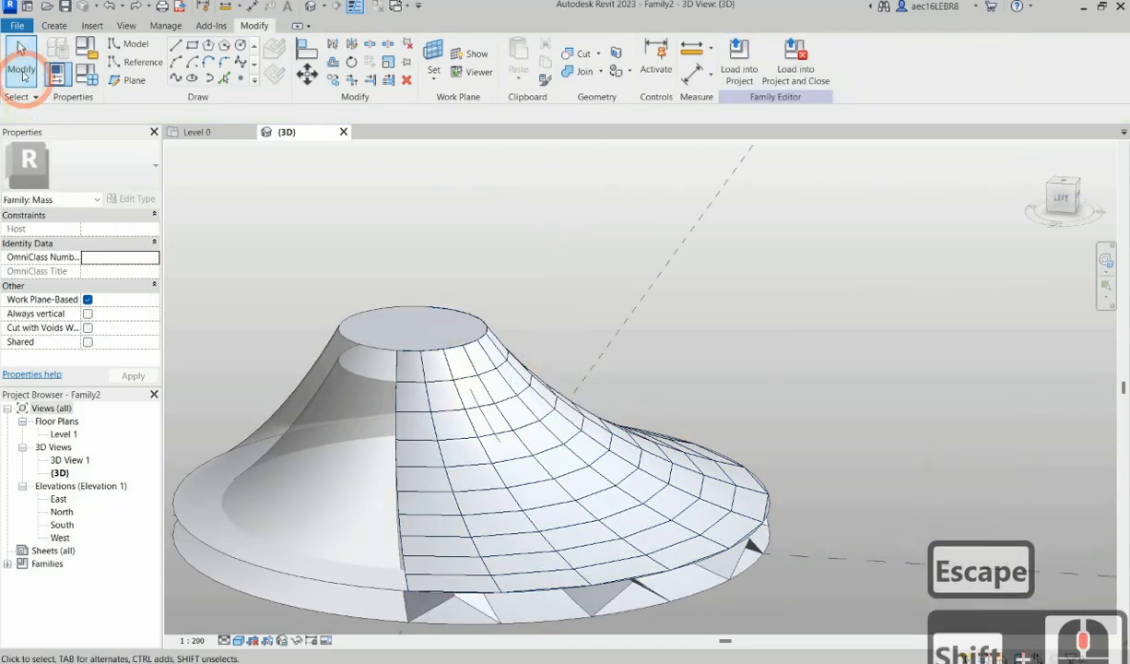
# Step: Create a new family from the Metric Curtain Panel Pattern Based template
pyautogui.click(17, 26)
pyautogui.click(29, 91)
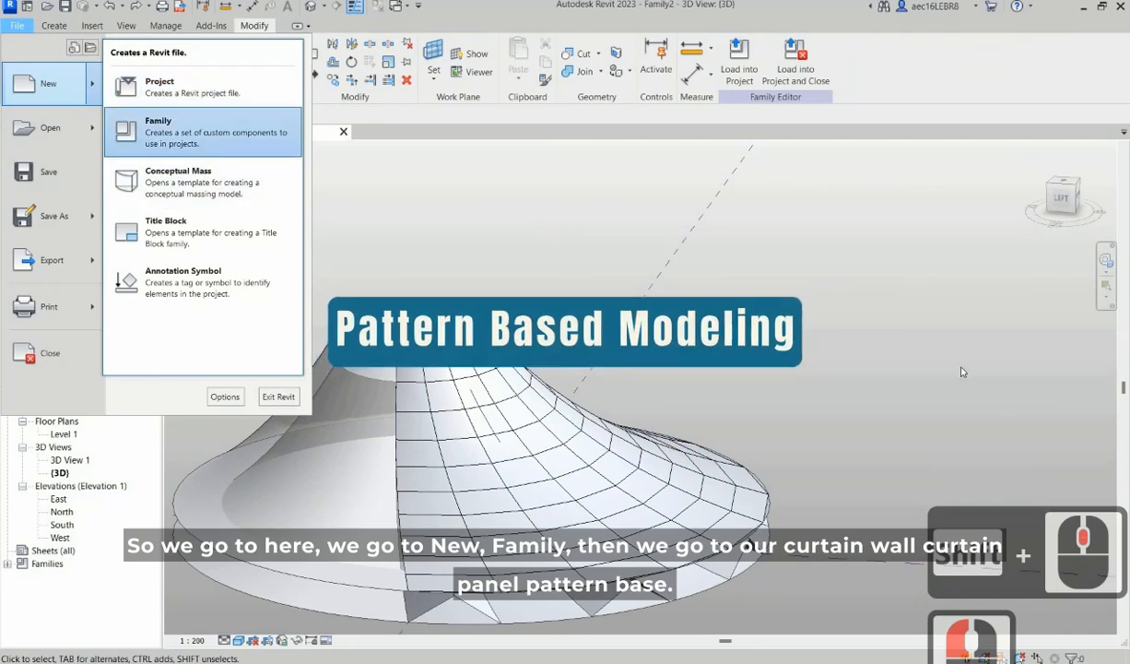
pyautogui.click(201, 140)
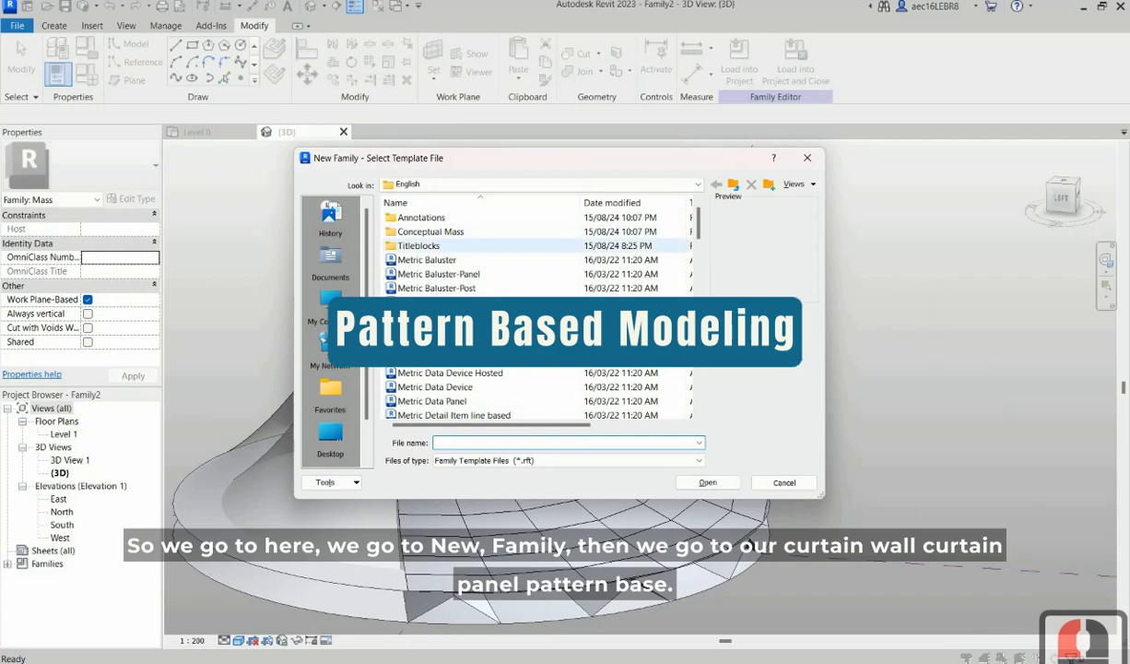
pyautogui.scroll(-1, 479, 332)
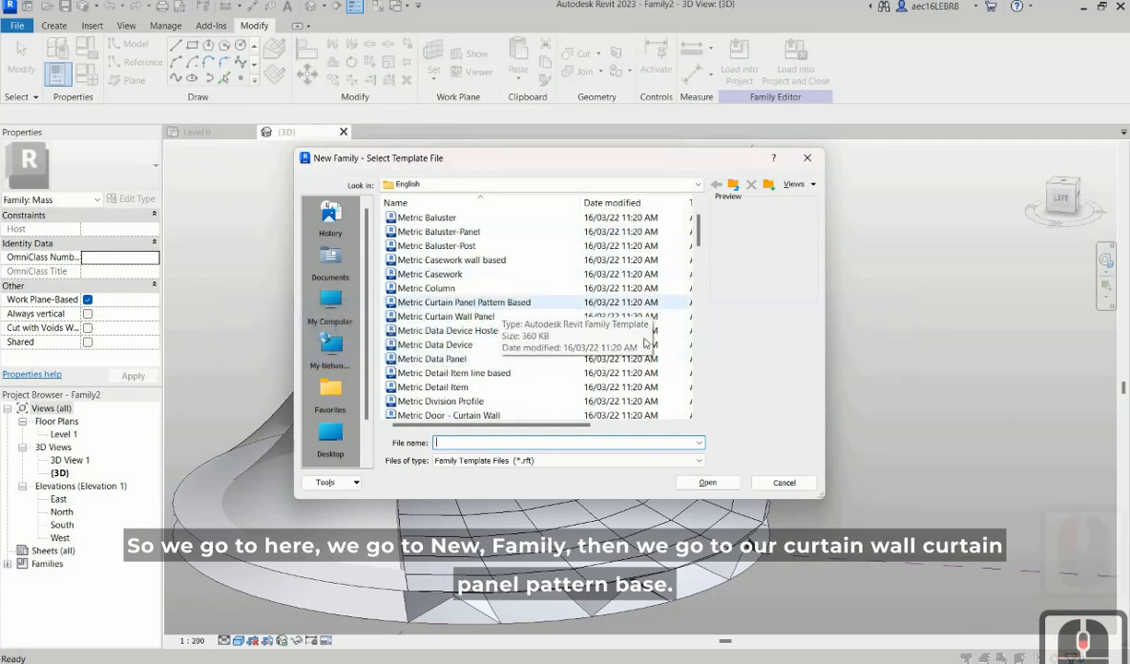
pyautogui.click(456, 301)
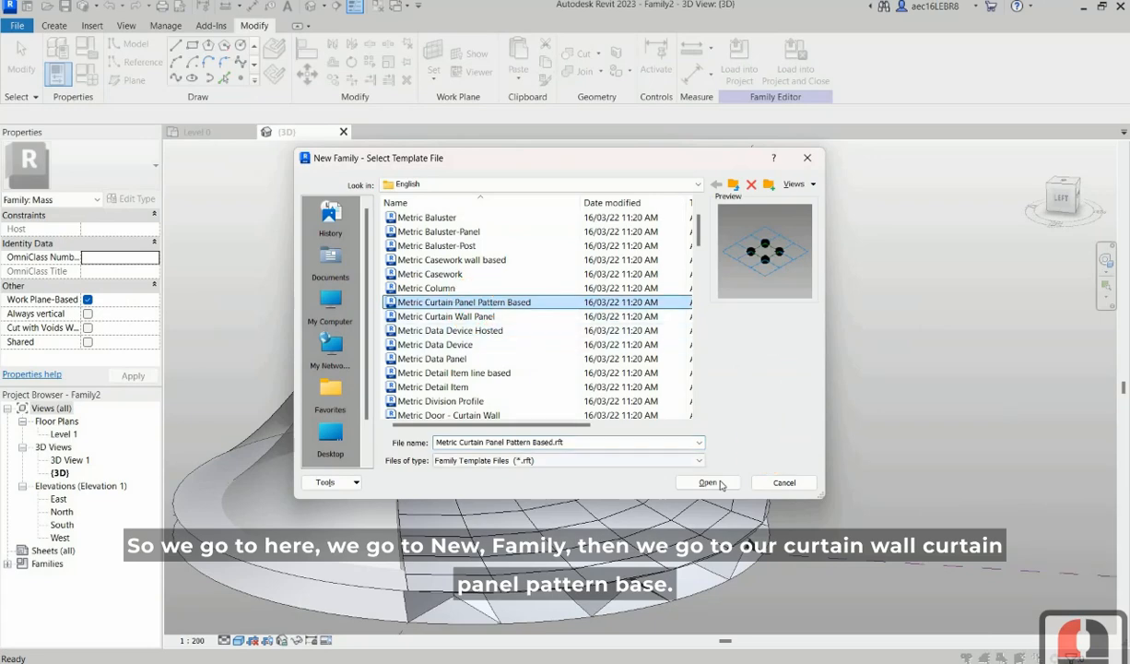
pyautogui.click(721, 483)
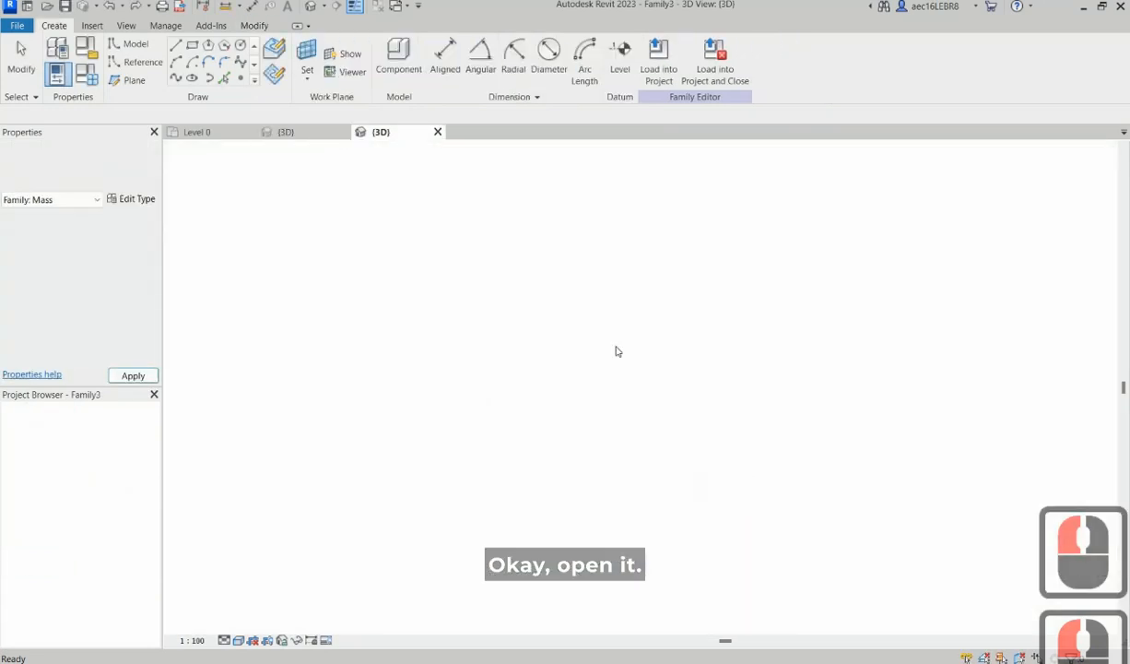
# Step: Create a solid form from the chain of four reference lines in the centre cell of the pattern grid
pyautogui.press('Tab')
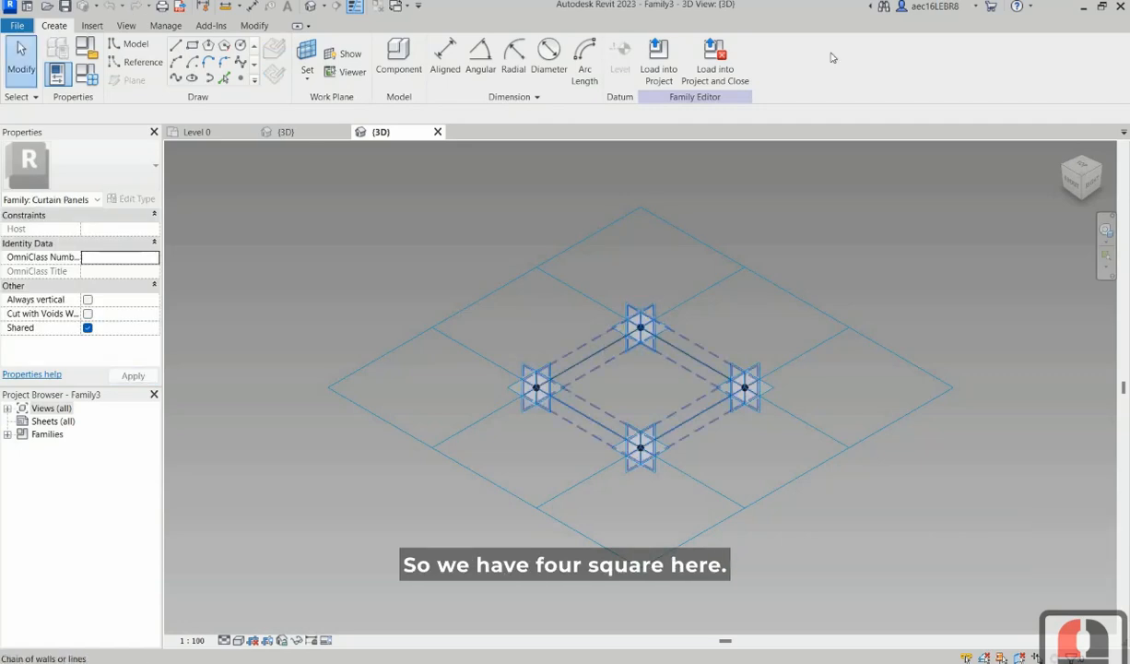
pyautogui.click(604, 348)
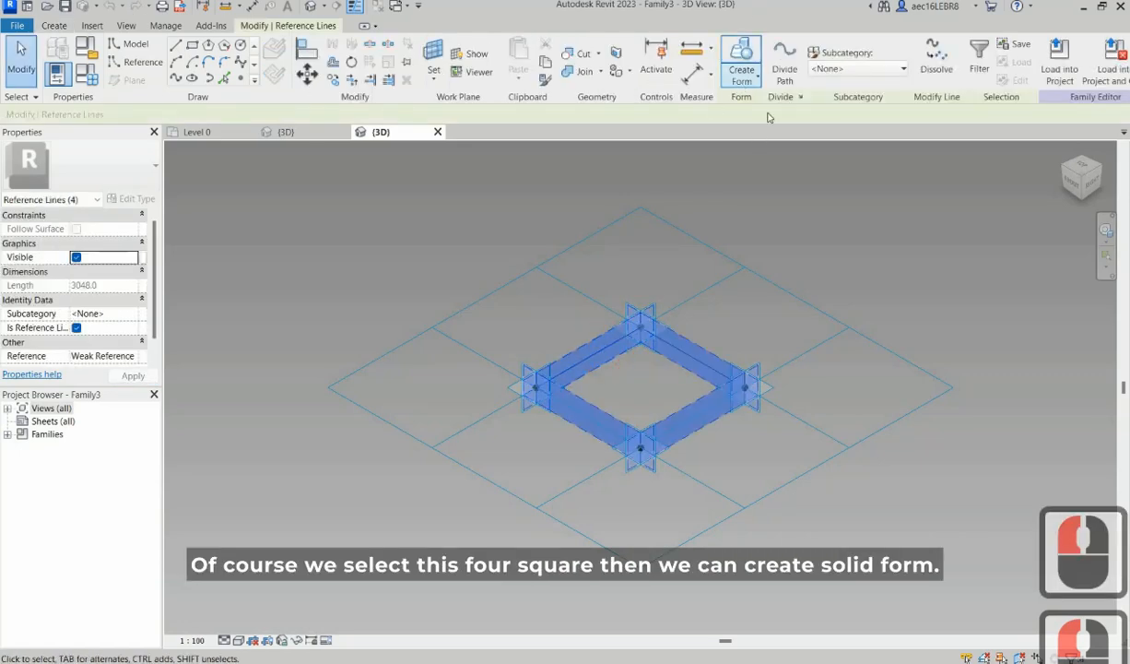
pyautogui.click(742, 76)
pyautogui.click(769, 105)
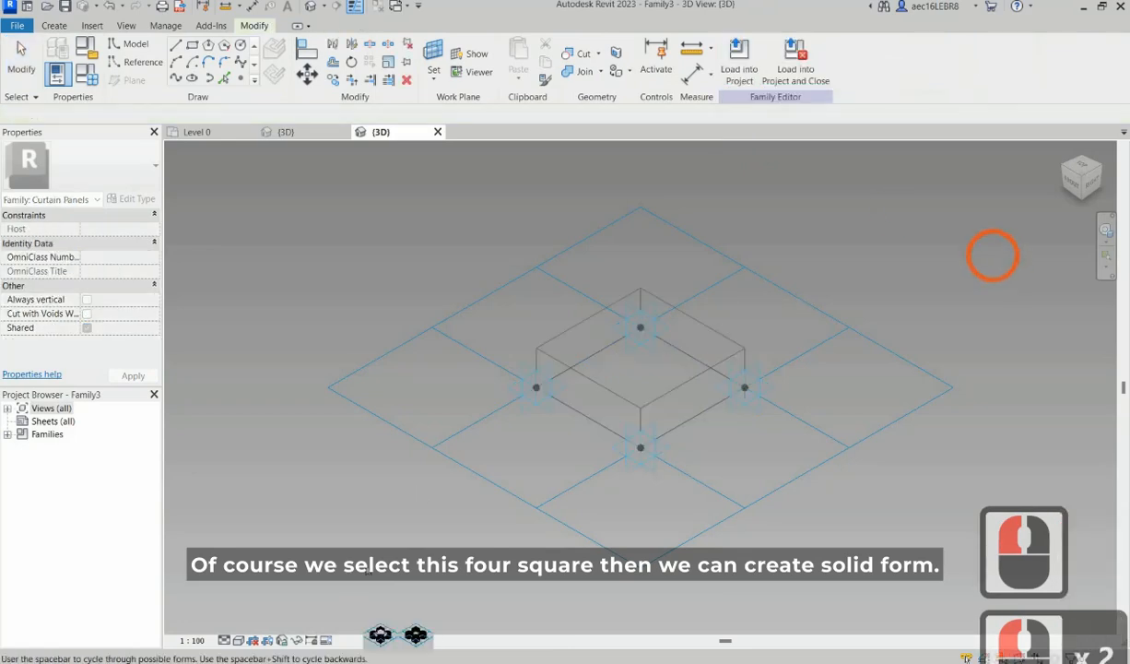
# Step: Set the positive offset of the solid panel form to 10 mm for the glass thickness
pyautogui.click(604, 372)
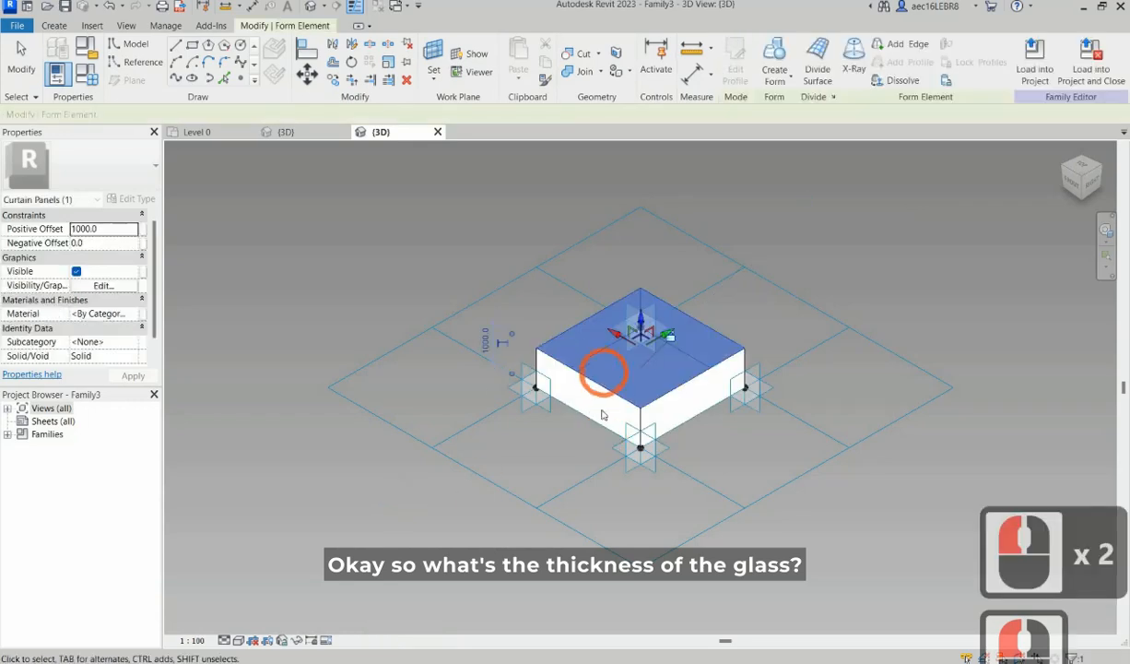
pyautogui.click(109, 229)
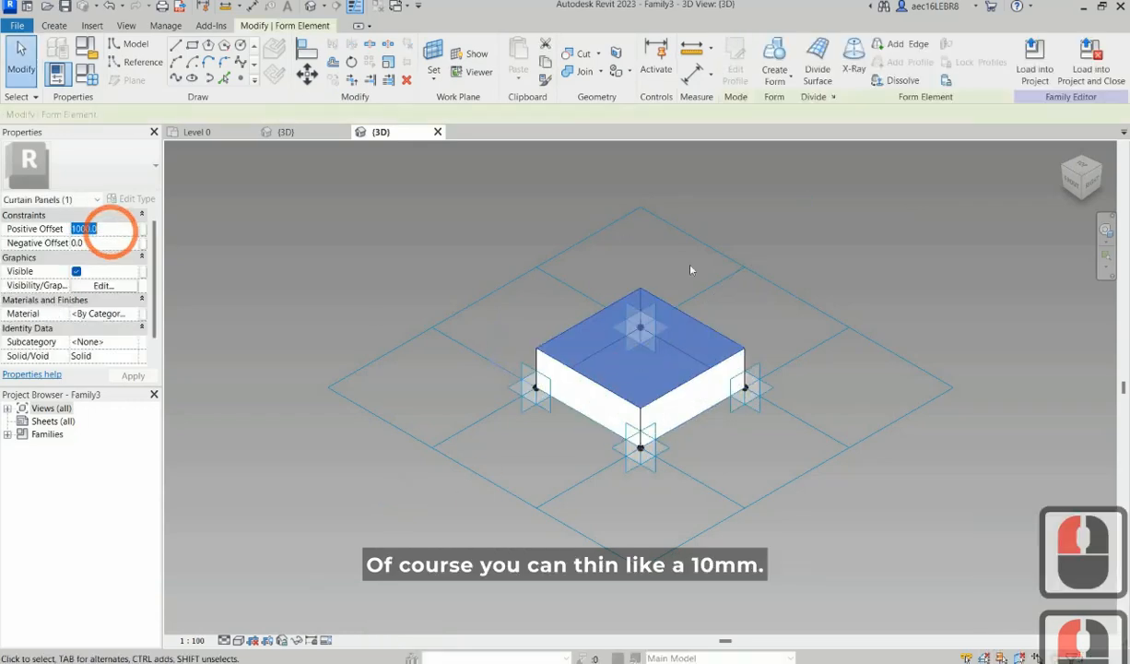
pyautogui.write('1')
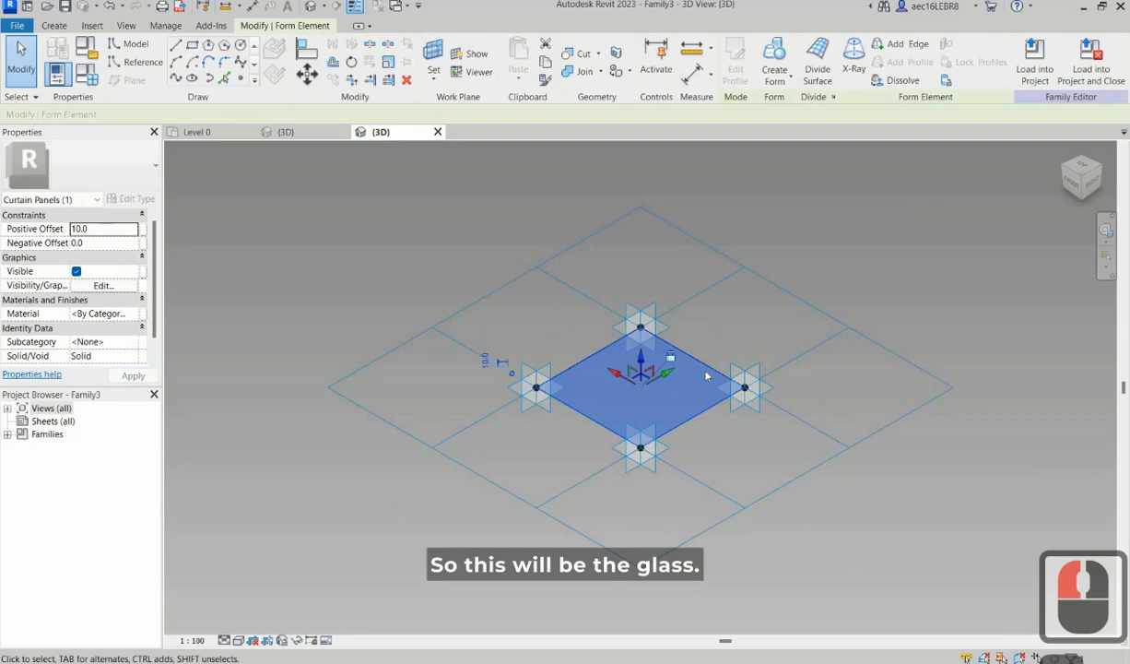
pyautogui.click(707, 376)
pyautogui.press('Escape')
# Step: Link the panel form's material to a new family type parameter named Glass, grouped under Materials and Finishes
pyautogui.click(728, 376)
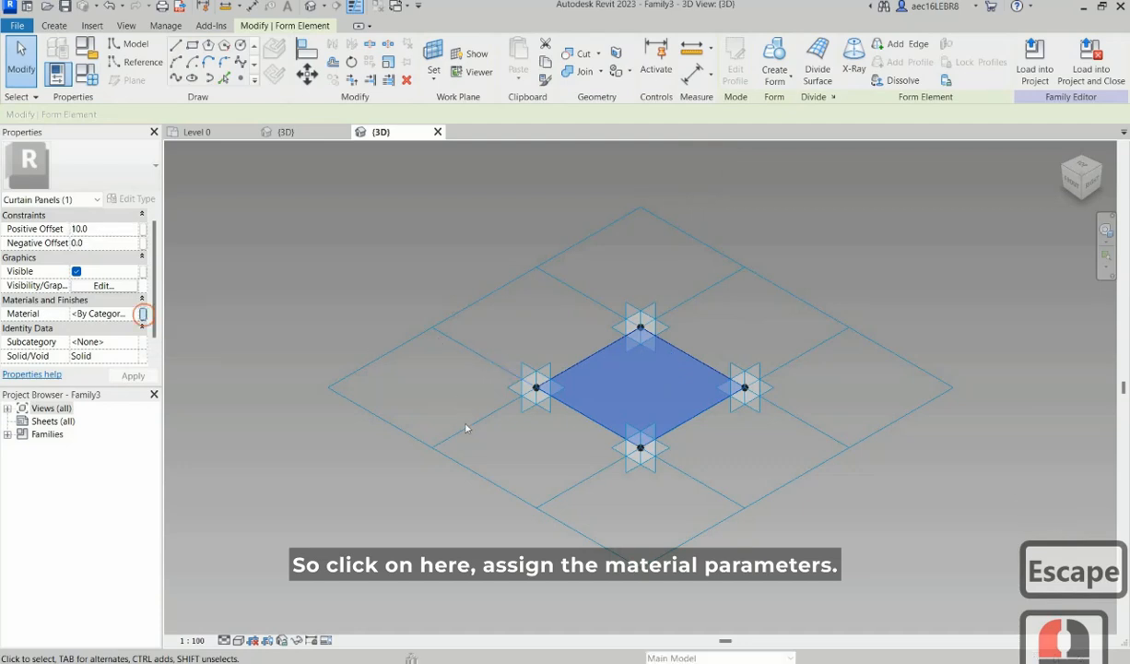
pyautogui.click(144, 313)
pyautogui.click(464, 426)
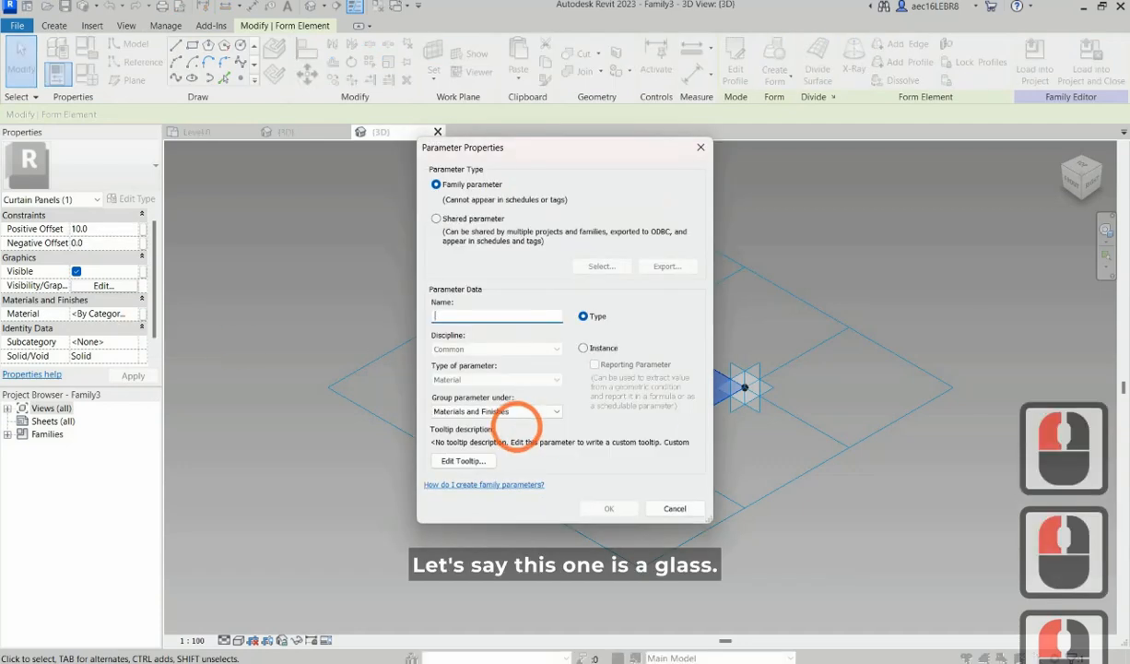
pyautogui.write('Glass')
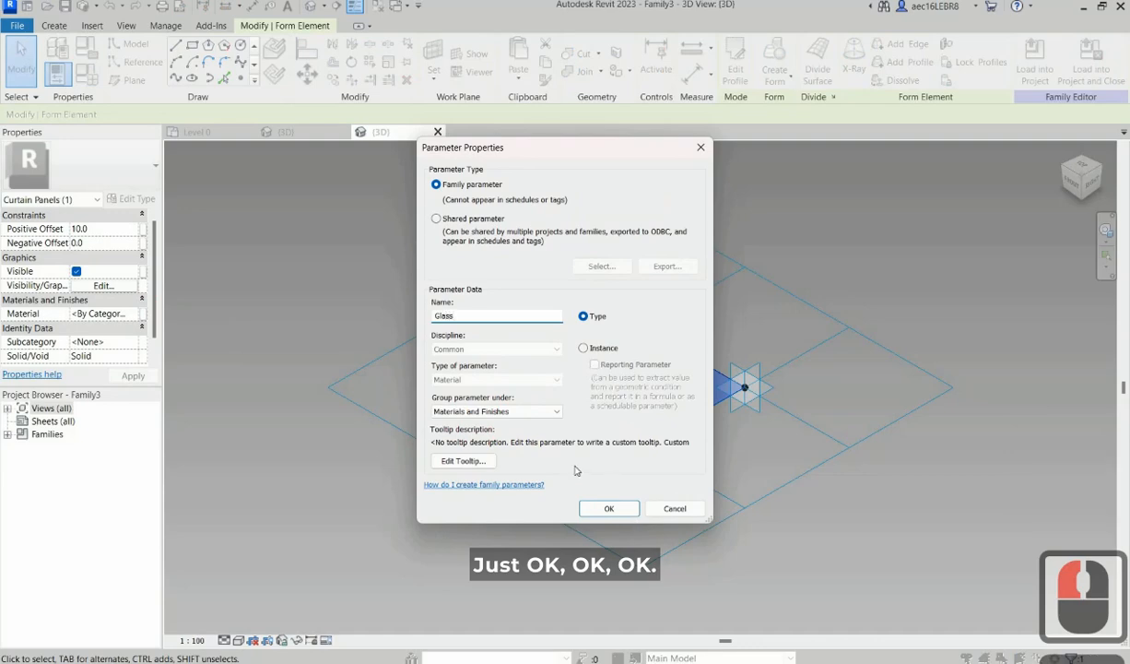
pyautogui.click(618, 509)
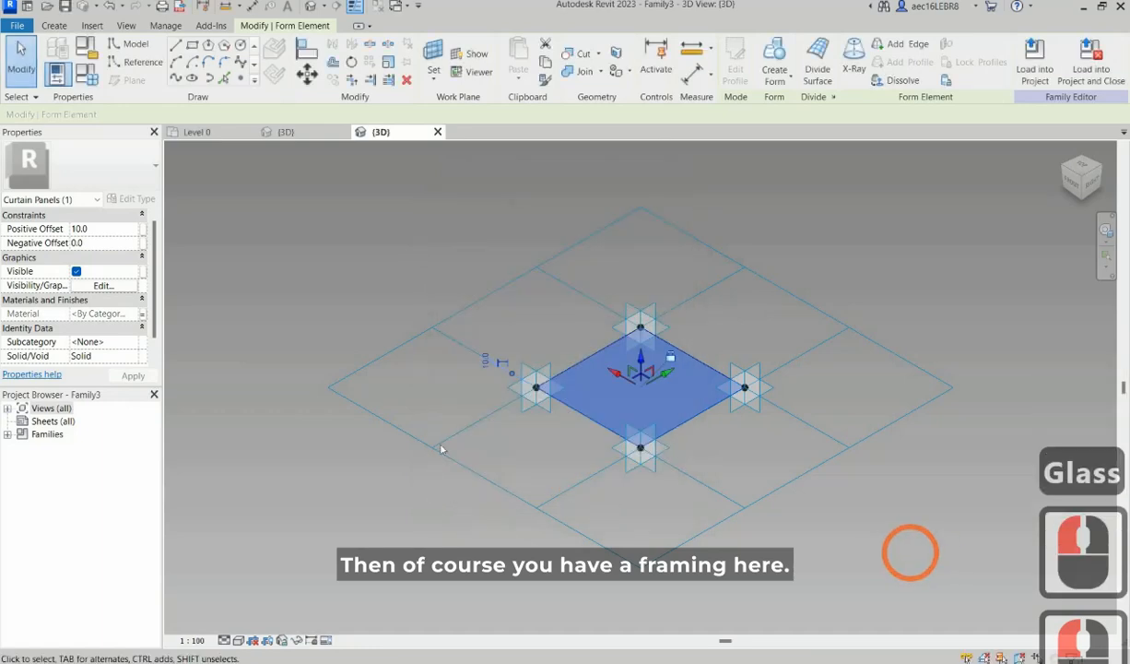
pyautogui.click(687, 267)
# Step: Set the work plane to the vertical plane of the placement point at the glass panel's front corner
pyautogui.scroll(2, 553, 387)
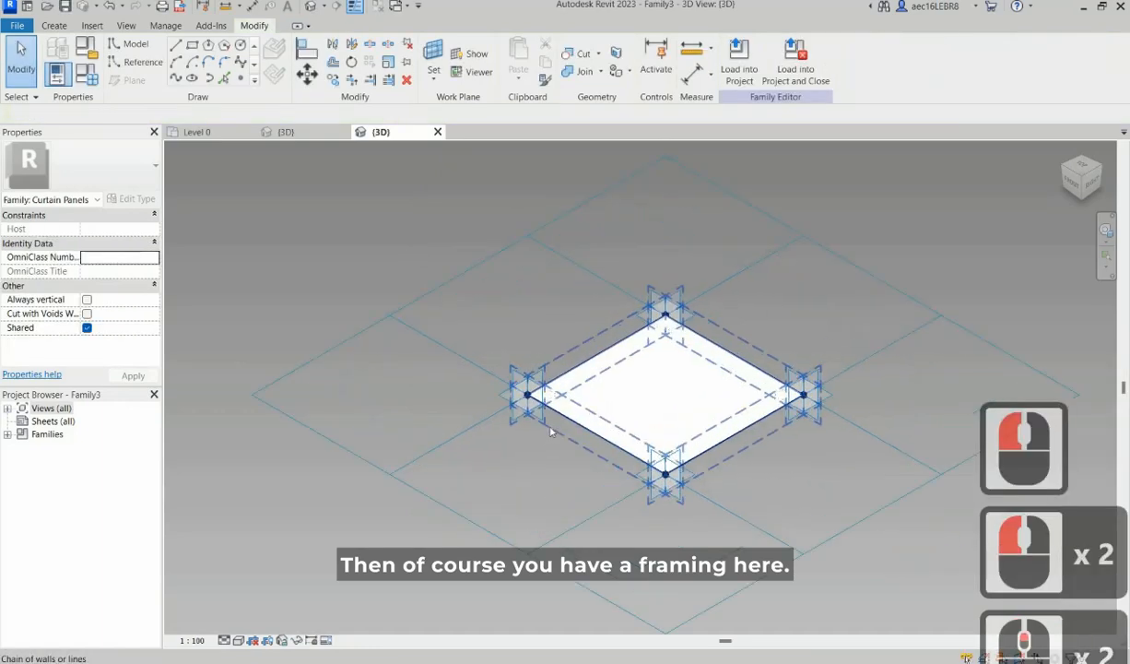
pyautogui.keyDown('shift'); pyautogui.moveTo(614, 427); pyautogui.dragTo(702, 446, button='middle'); pyautogui.keyUp('shift')
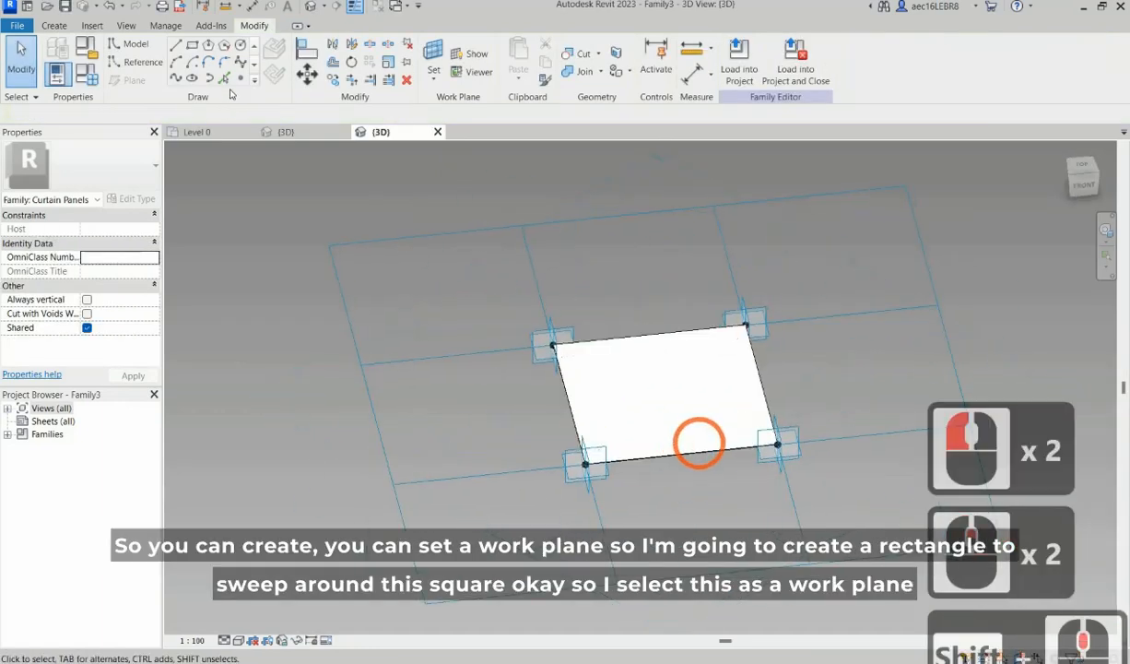
pyautogui.scroll(5, 613, 421)
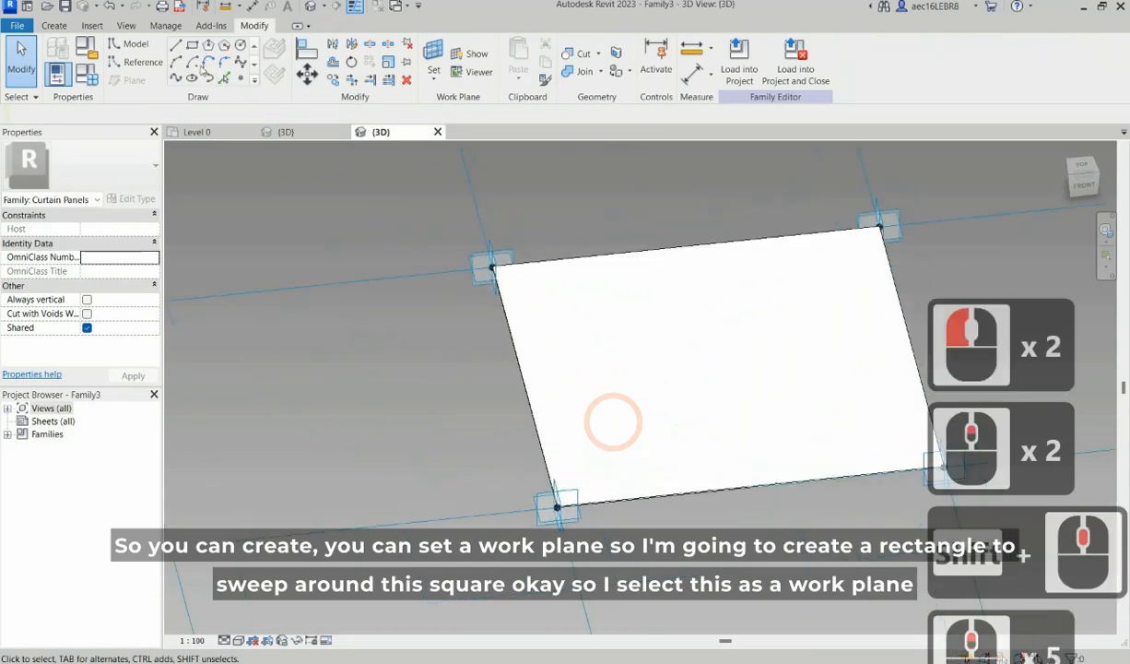
pyautogui.click(433, 53)
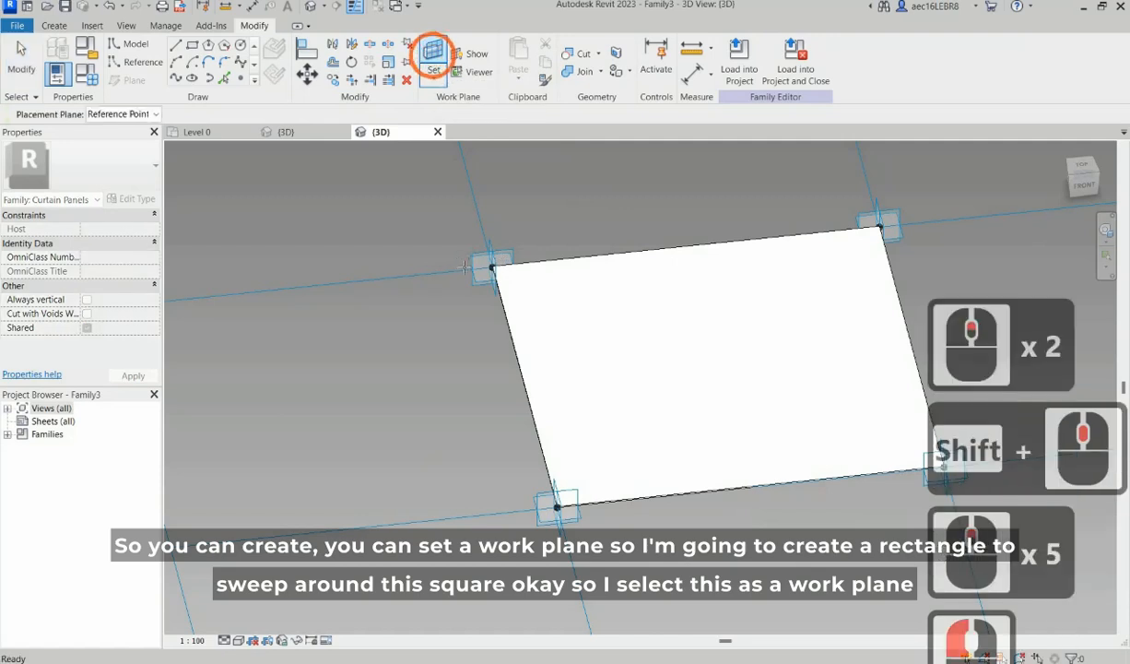
pyautogui.scroll(4, 514, 341)
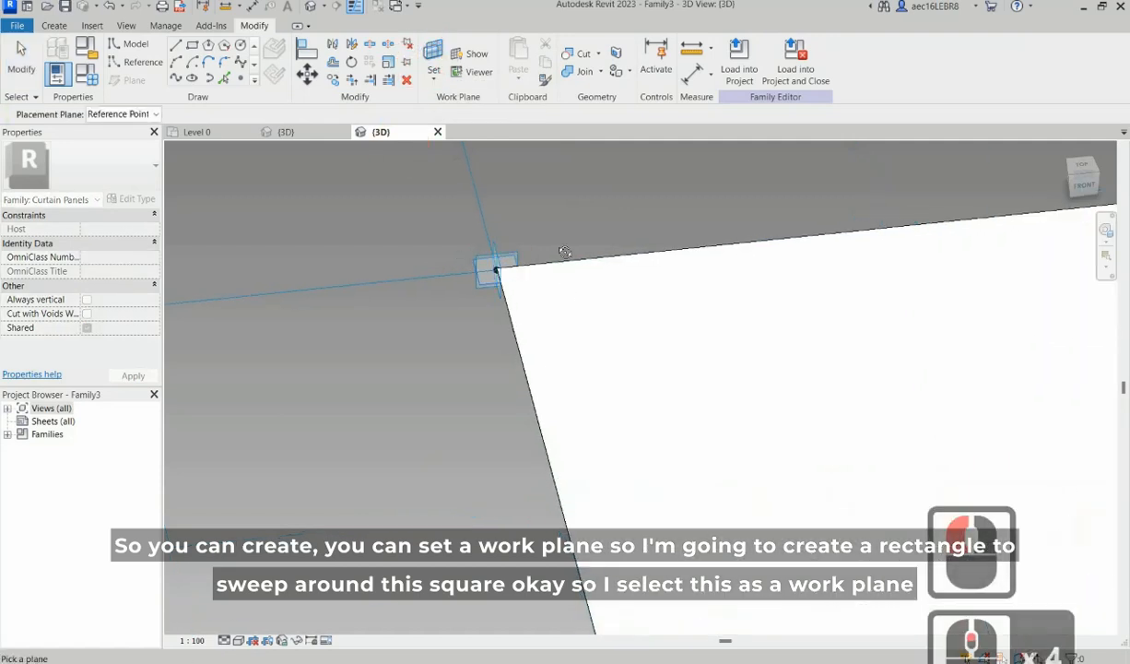
pyautogui.keyDown('shift'); pyautogui.moveTo(556, 239); pyautogui.dragTo(497, 380, button='middle'); pyautogui.keyUp('shift')
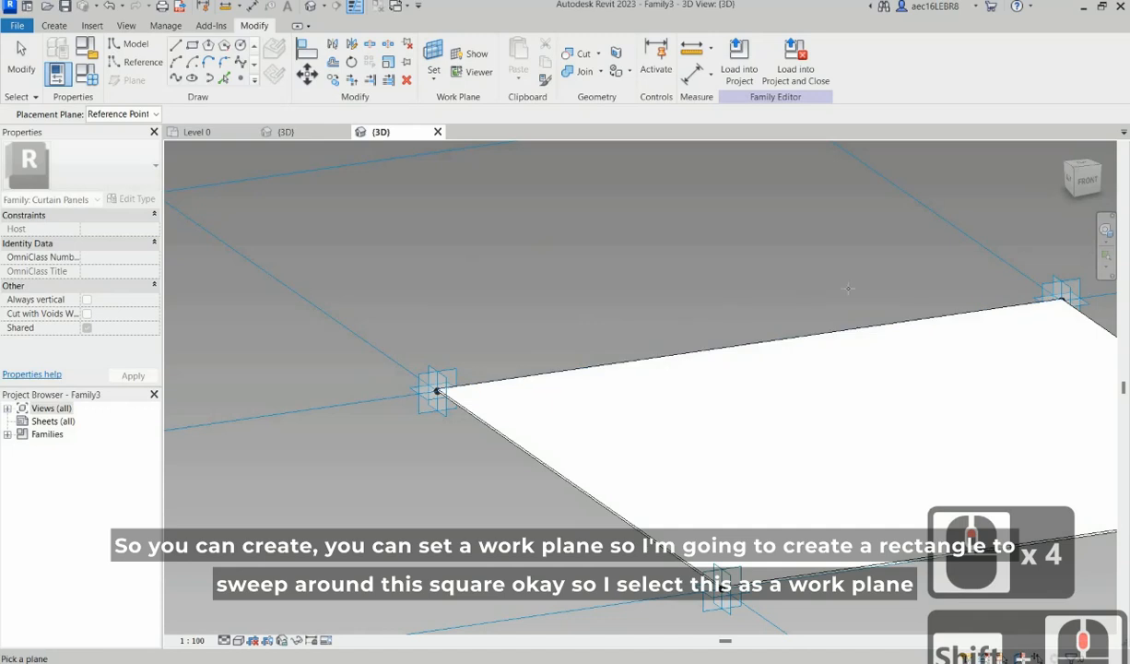
pyautogui.scroll(-2, 449, 345)
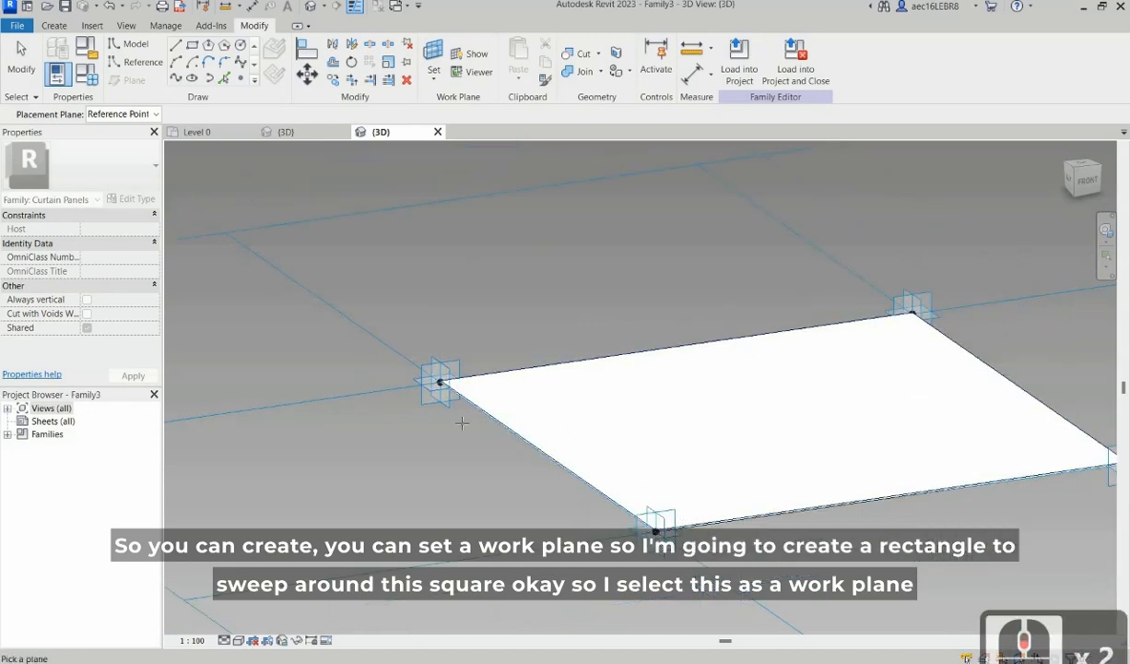
pyautogui.scroll(4, 421, 394)
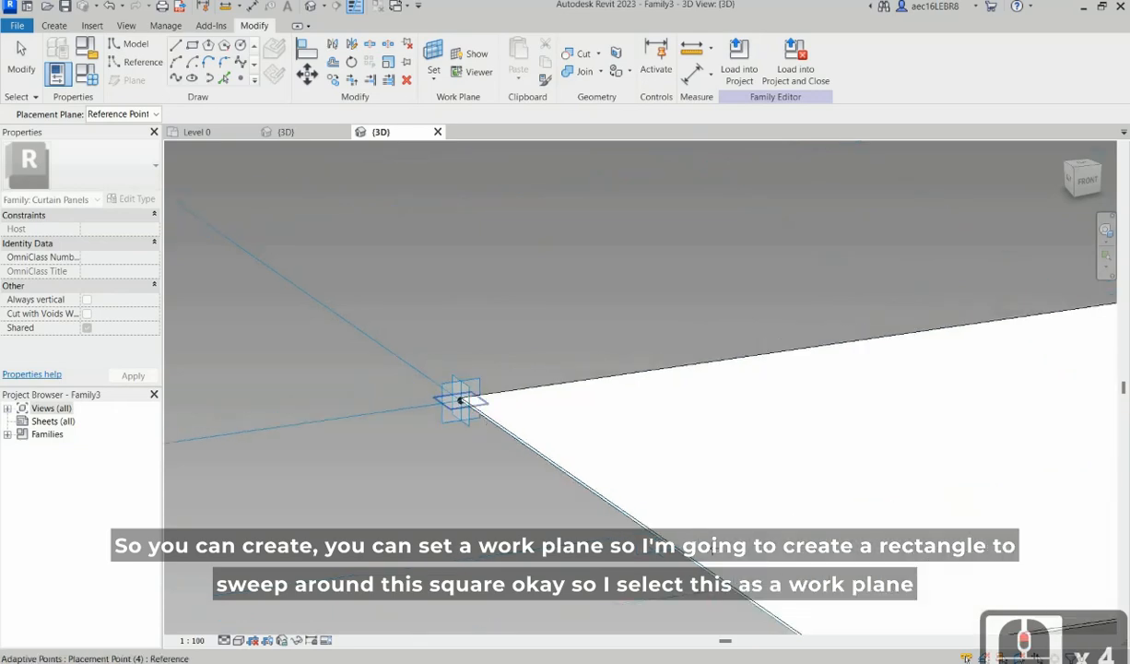
pyautogui.scroll(-3, 461, 400)
pyautogui.click(753, 590)
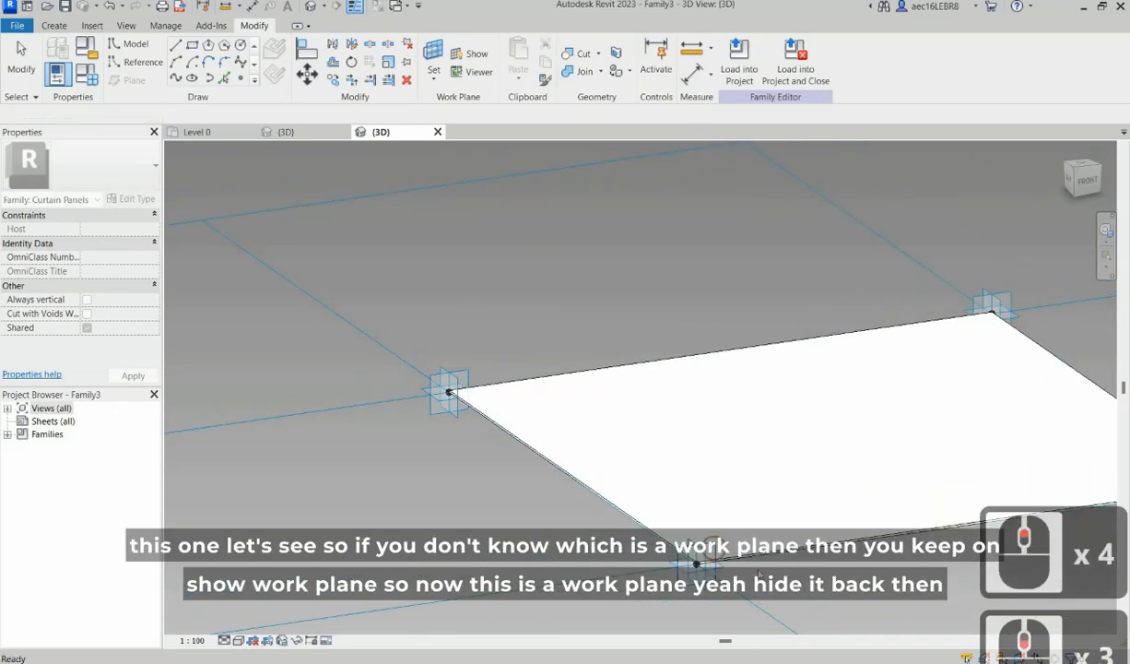
# Step: Display the active work plane to check its orientation at the front corner point, and hide it again
pyautogui.scroll(8, 733, 581)
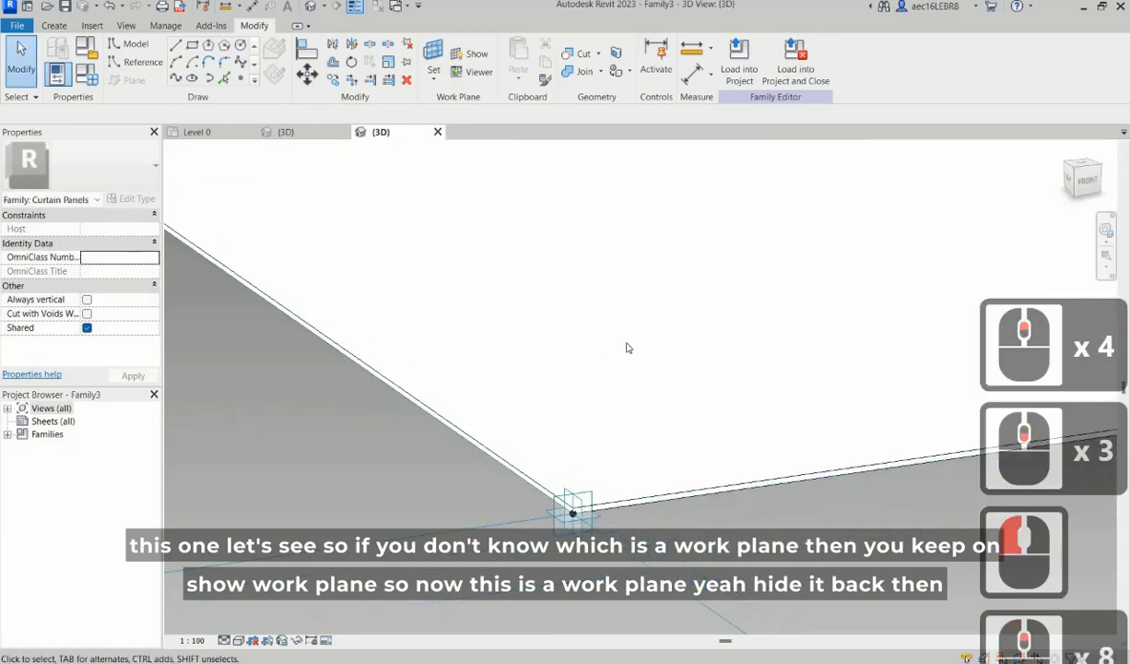
pyautogui.scroll(-4, 578, 276)
pyautogui.scroll(-5, 448, 303)
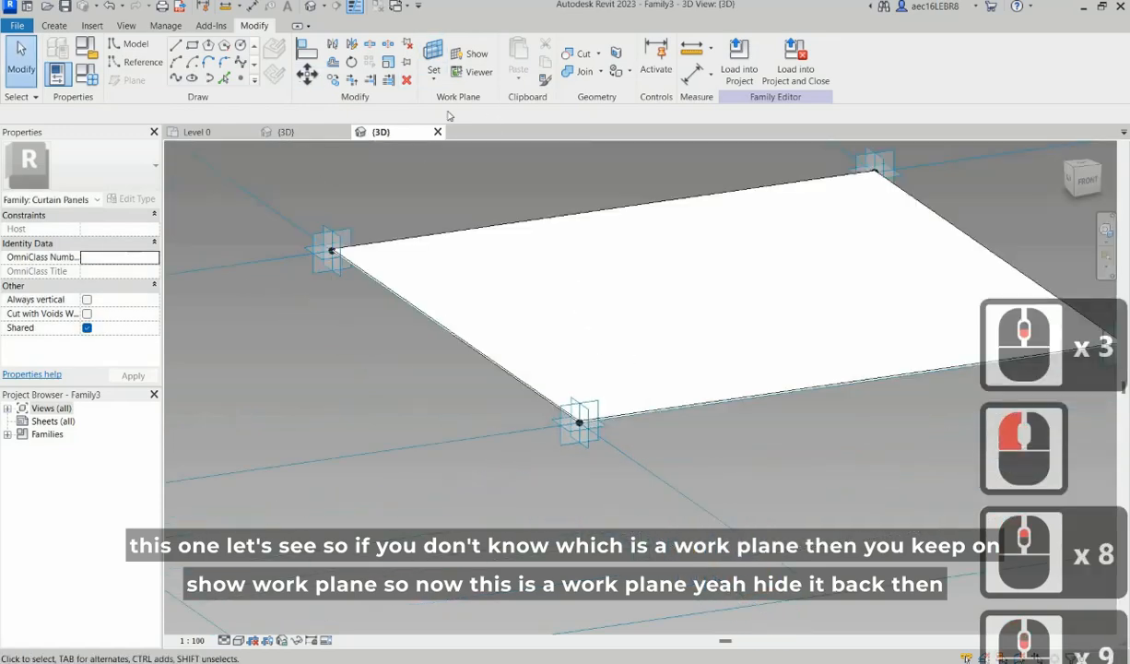
pyautogui.scroll(-3, 540, 429)
pyautogui.click(472, 54)
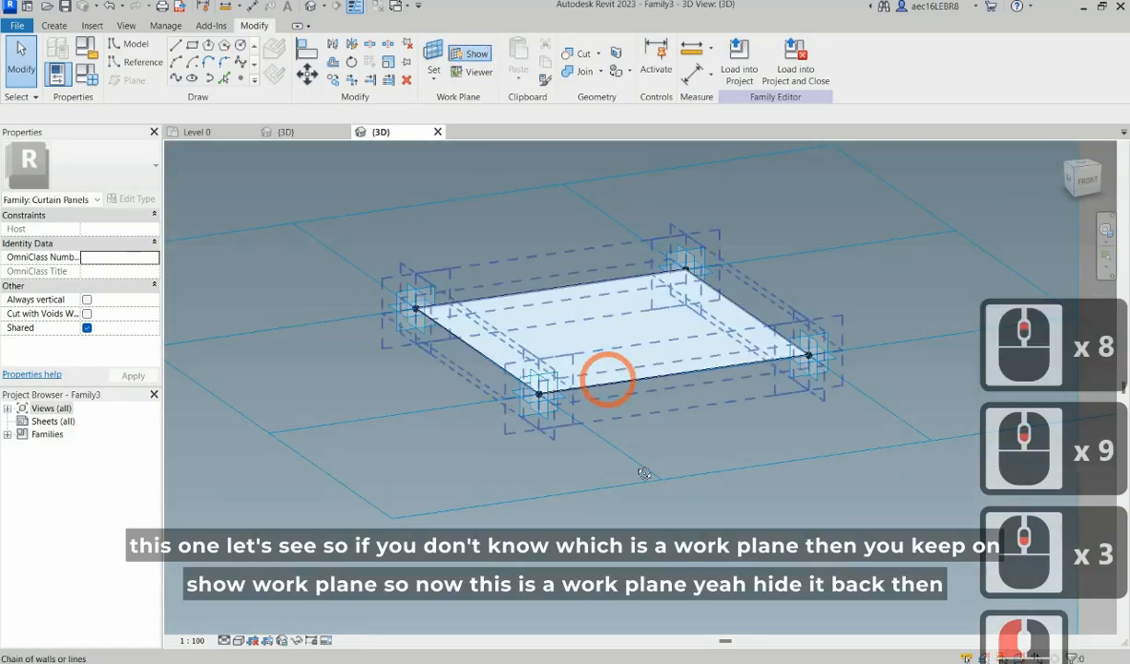
pyautogui.scroll(-5, 513, 453)
pyautogui.keyDown('shift'); pyautogui.moveTo(512, 454); pyautogui.dragTo(590, 461, button='middle'); pyautogui.keyUp('shift')
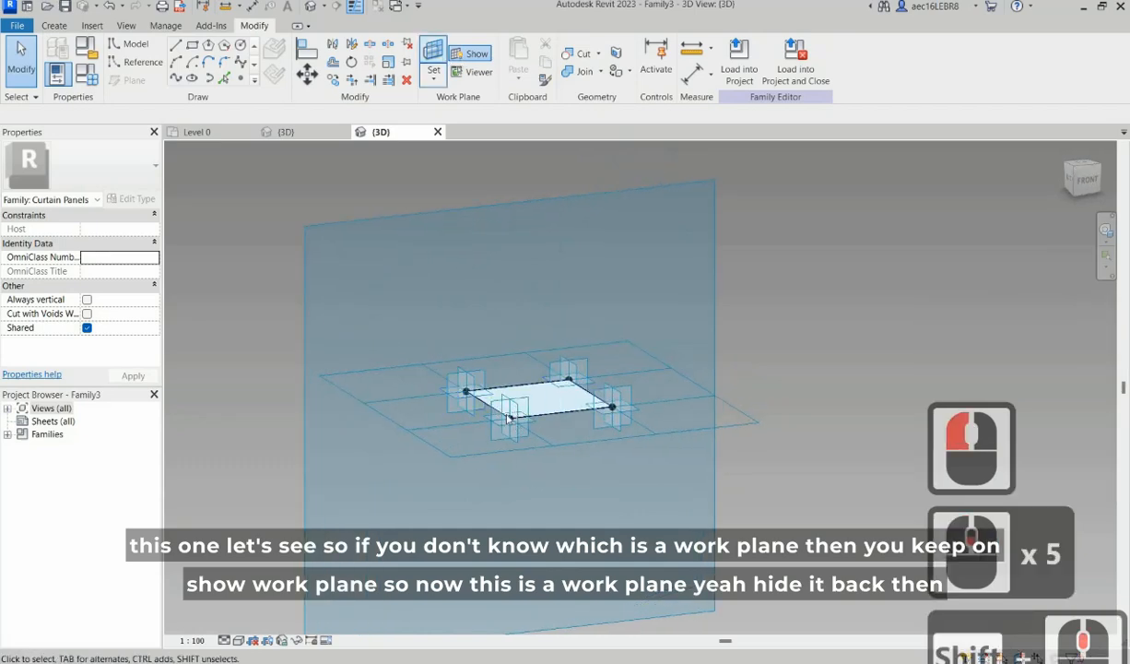
pyautogui.click(466, 55)
pyautogui.click(510, 419)
# Step: Sketch a square model-line profile of about 25 mm around the front corner placement point, viewed from the front
pyautogui.scroll(14, 510, 419)
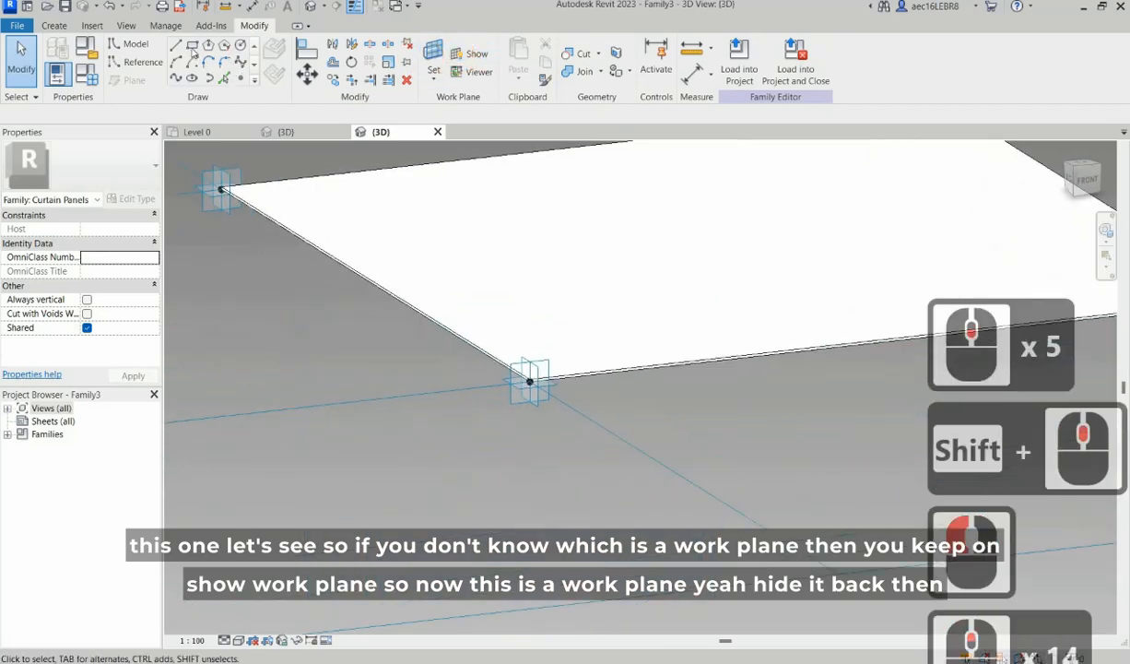
pyautogui.click(192, 45)
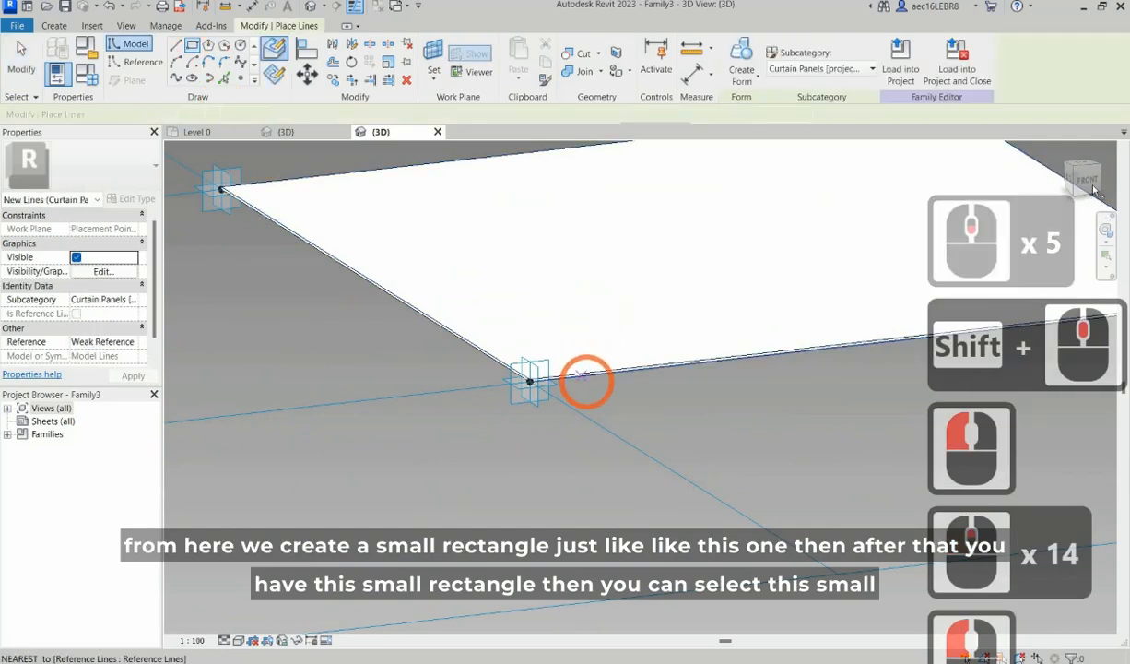
pyautogui.scroll(2, 530, 380)
pyautogui.click(1087, 180)
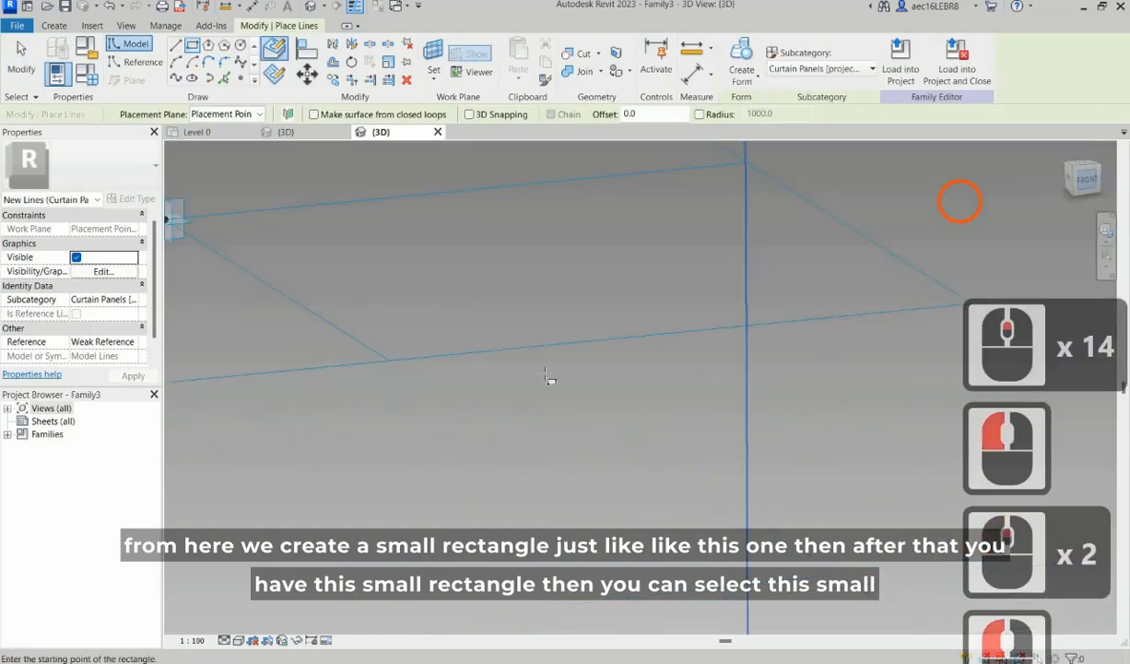
pyautogui.scroll(20, 556, 390)
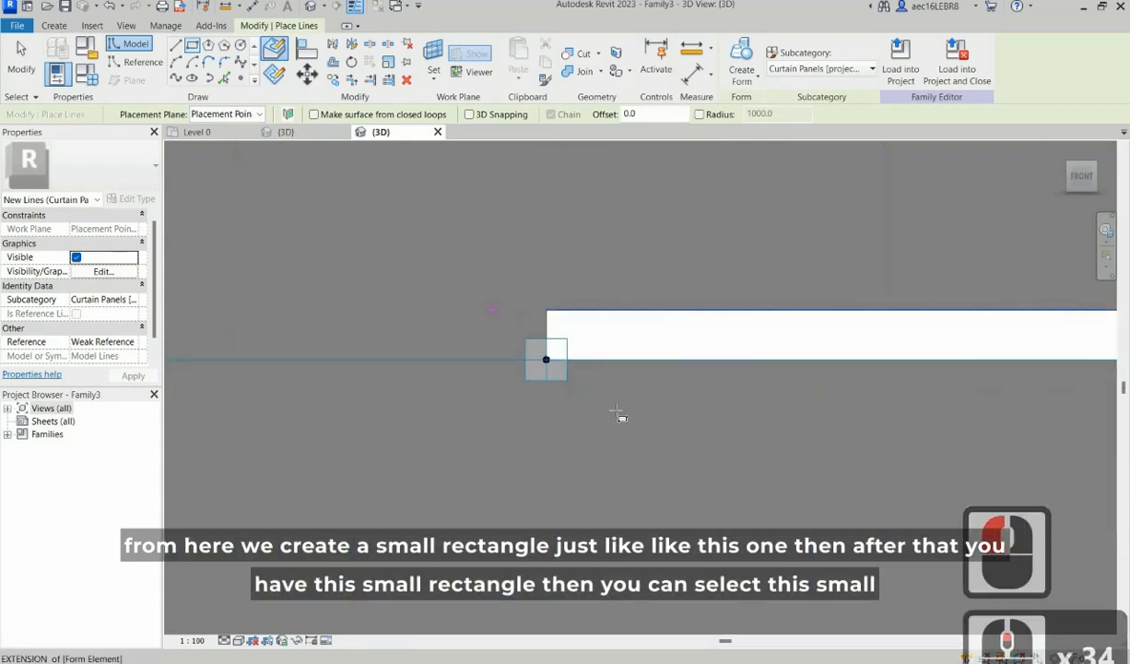
pyautogui.click(486, 276)
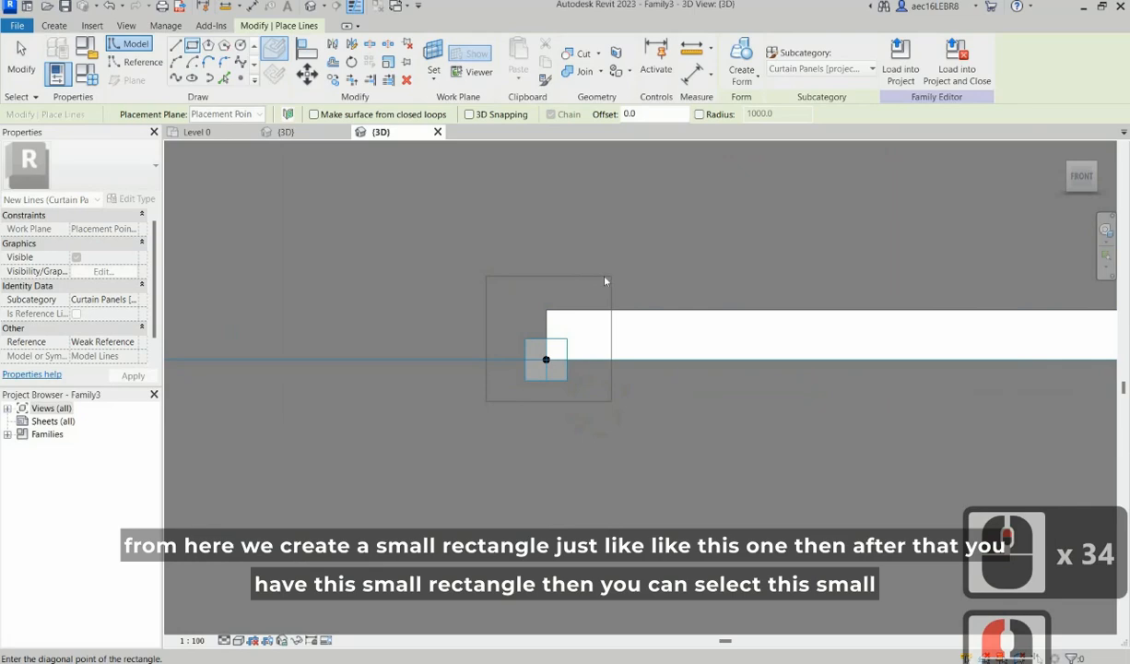
pyautogui.click(606, 396)
pyautogui.click(608, 267)
pyautogui.press('Escape')
pyautogui.press('Escape')
pyautogui.click(613, 280)
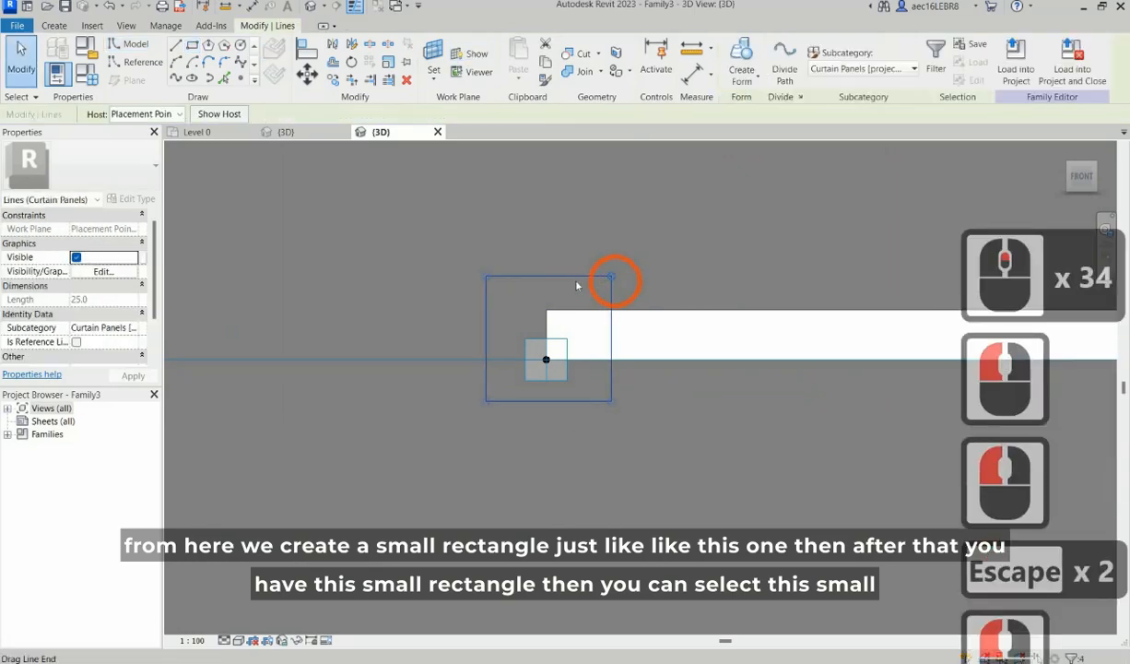
pyautogui.press('Escape')
pyautogui.click(562, 277)
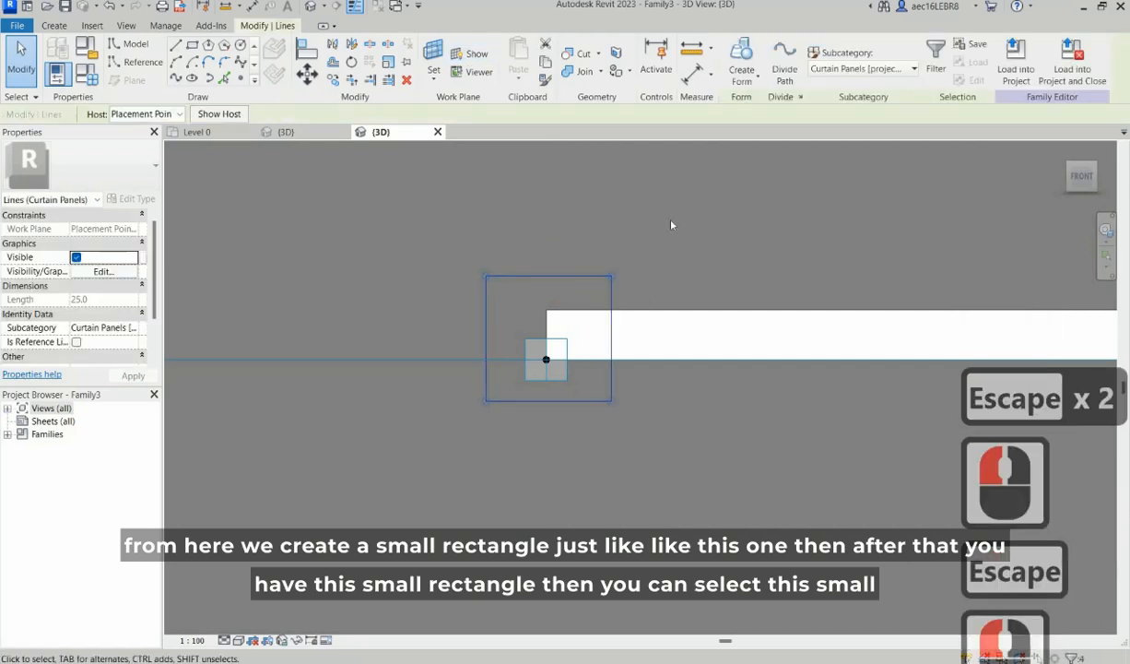
# Step: Create a solid frame form by sweeping the small square profile along the chain of four reference lines around the glass
pyautogui.scroll(-4, 627, 353)
pyautogui.keyDown('shift'); pyautogui.moveTo(741, 332); pyautogui.dragTo(828, 392, button='middle'); pyautogui.keyUp('shift')
pyautogui.scroll(-3, 626, 351)
pyautogui.keyDown('shift'); pyautogui.moveTo(625, 350); pyautogui.dragTo(596, 378, button='middle'); pyautogui.keyUp('shift')
pyautogui.scroll(-10, 596, 378)
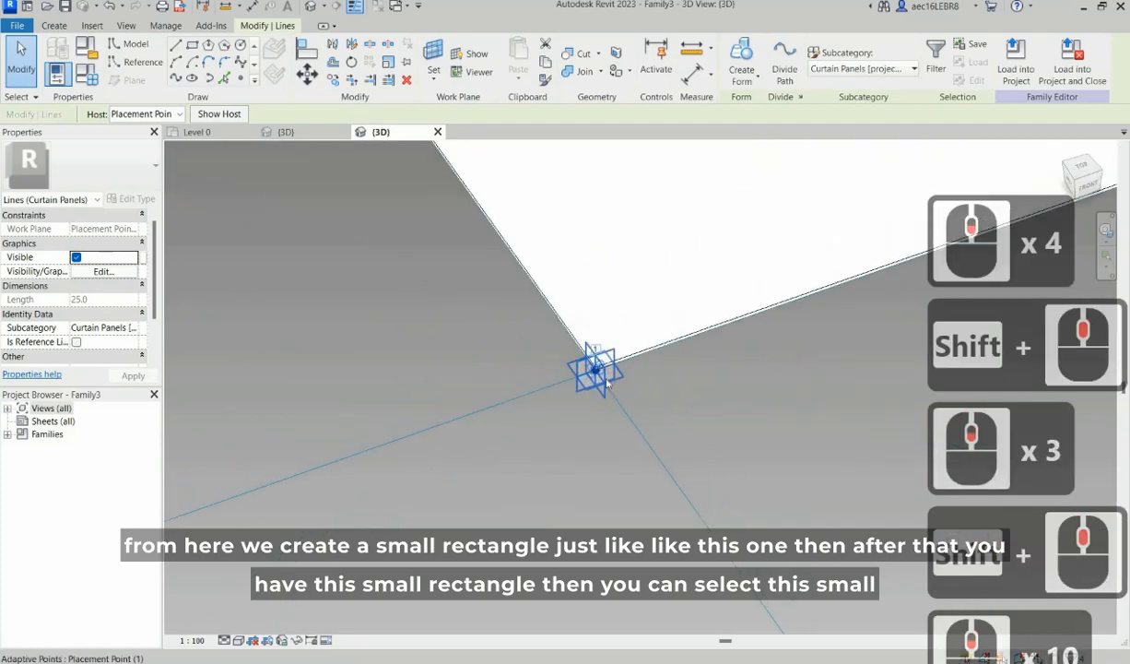
pyautogui.scroll(-10, 608, 384)
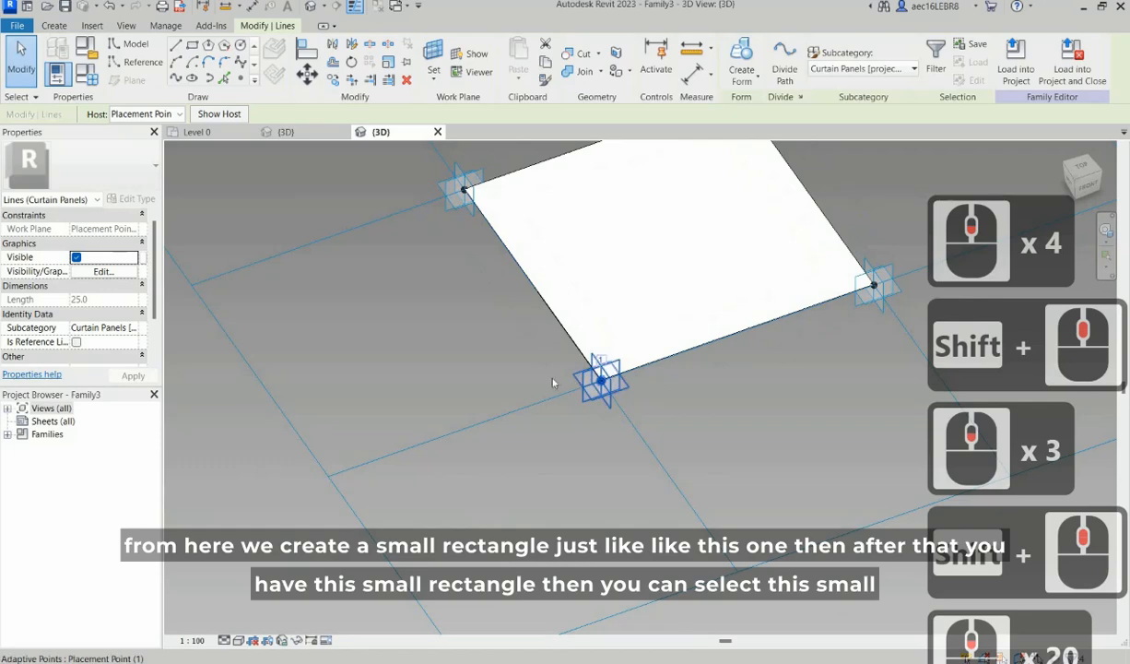
pyautogui.scroll(9, 553, 382)
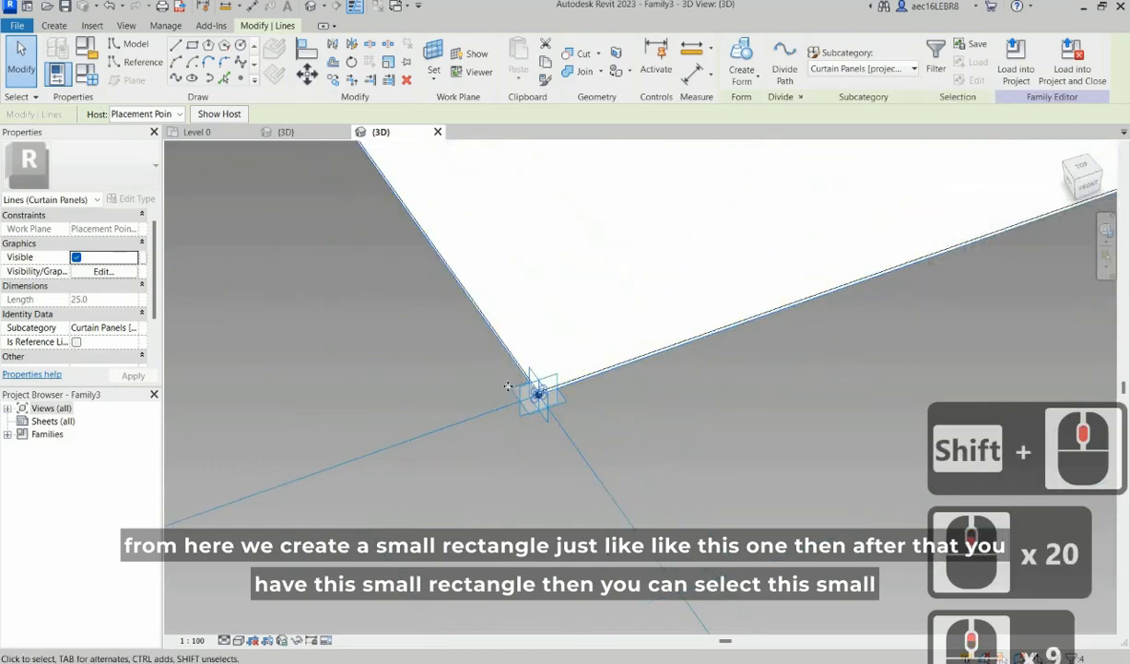
pyautogui.keyDown('shift'); pyautogui.scroll(1, 508, 386); pyautogui.keyUp('shift')
pyautogui.keyDown('shift'); pyautogui.moveTo(508, 386); pyautogui.dragTo(620, 399, button='middle'); pyautogui.keyUp('shift')
pyautogui.scroll(9, 538, 393)
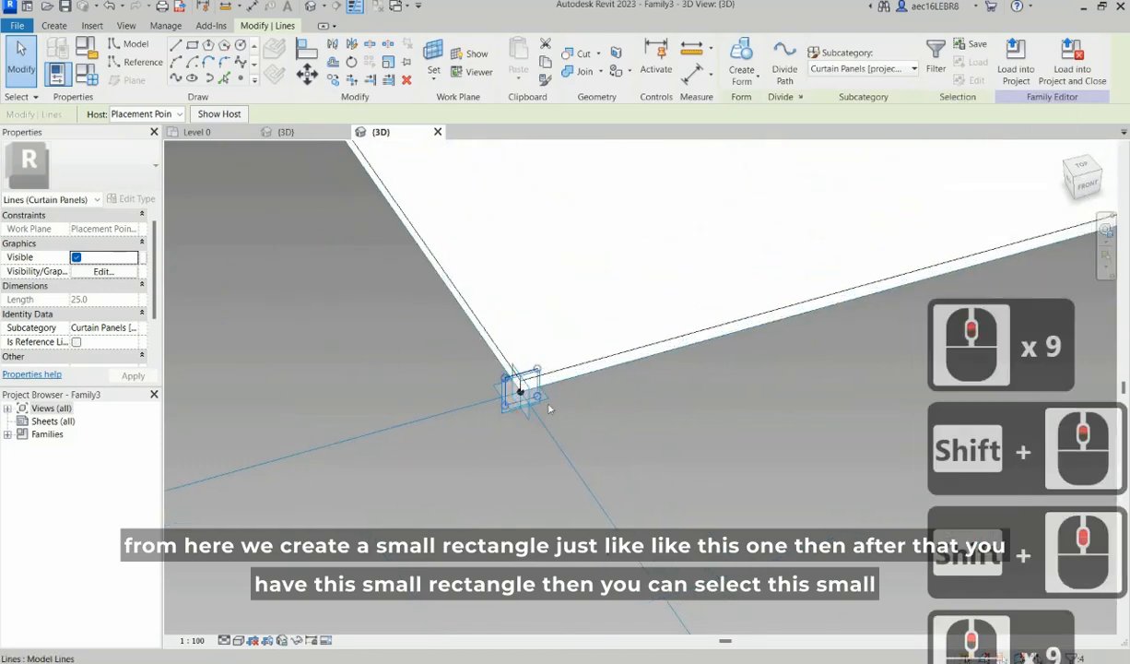
pyautogui.press('Tab')
pyautogui.click(520, 348)
pyautogui.scroll(7, 511, 444)
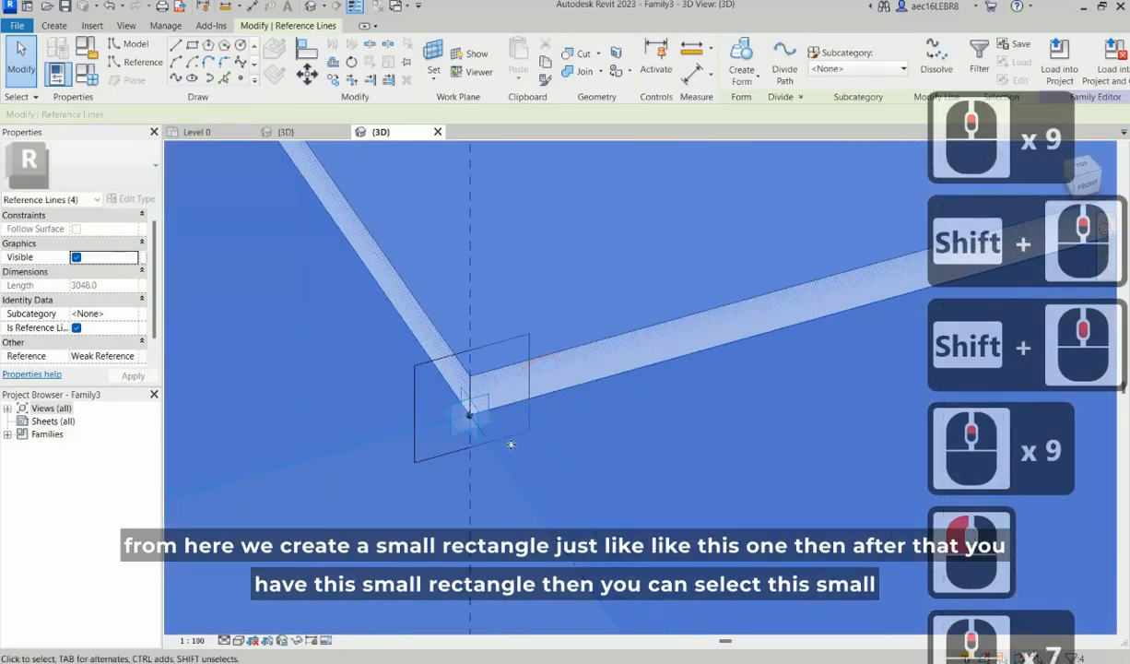
pyautogui.scroll(-20, 587, 343)
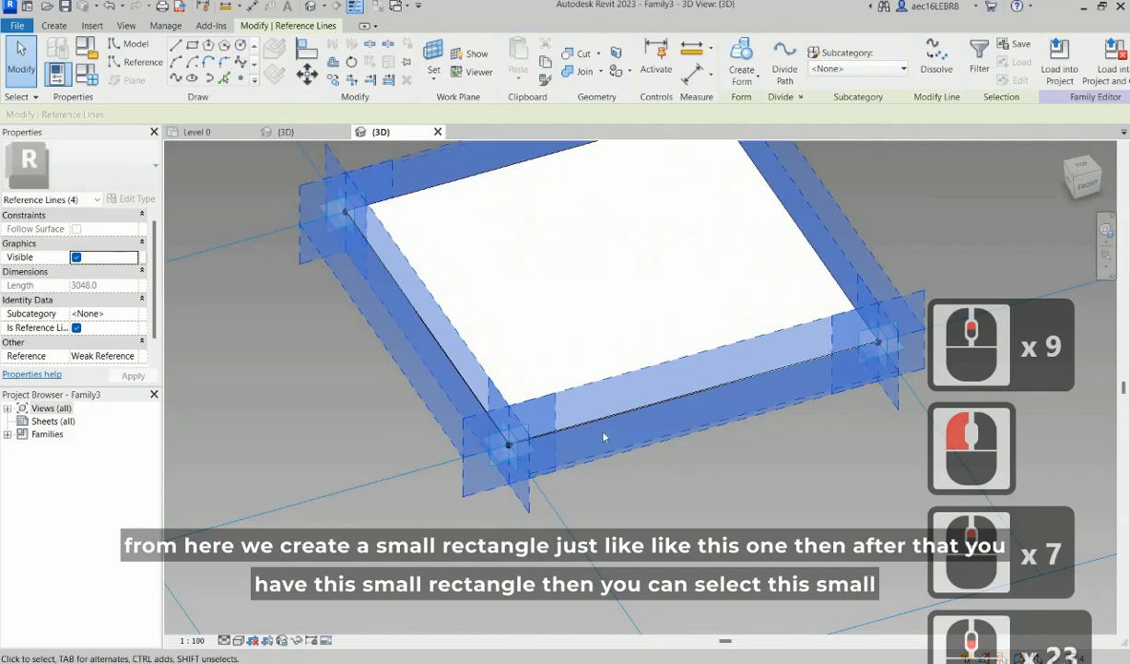
pyautogui.scroll(20, 541, 426)
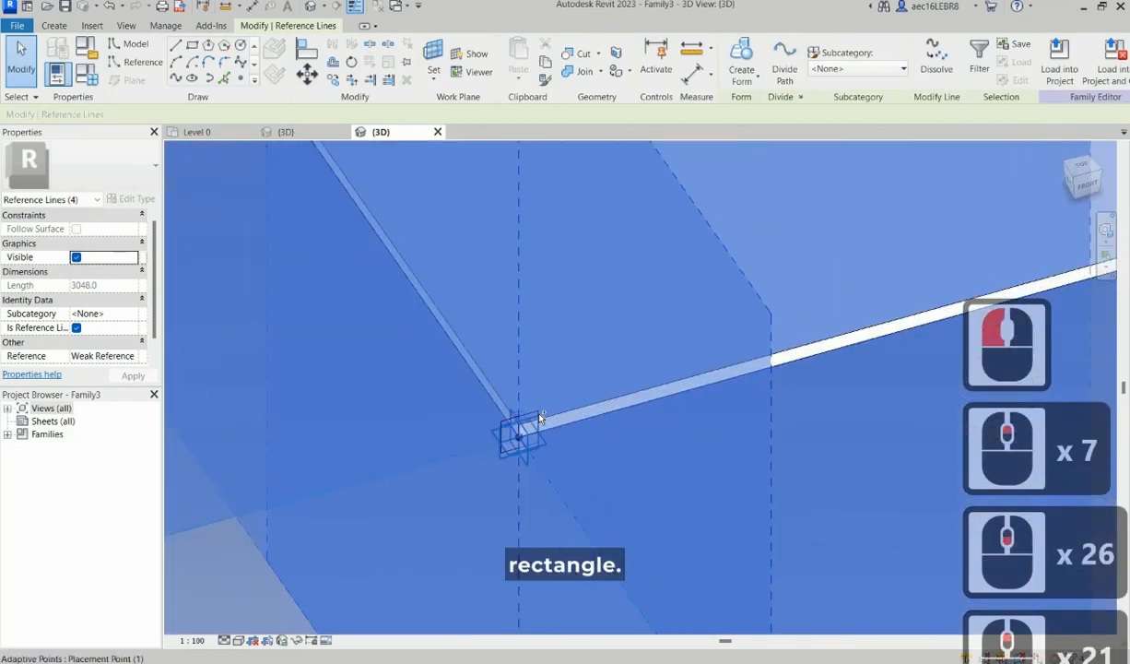
pyautogui.keyDown('ctrl'); pyautogui.click(525, 422); pyautogui.keyUp('ctrl')
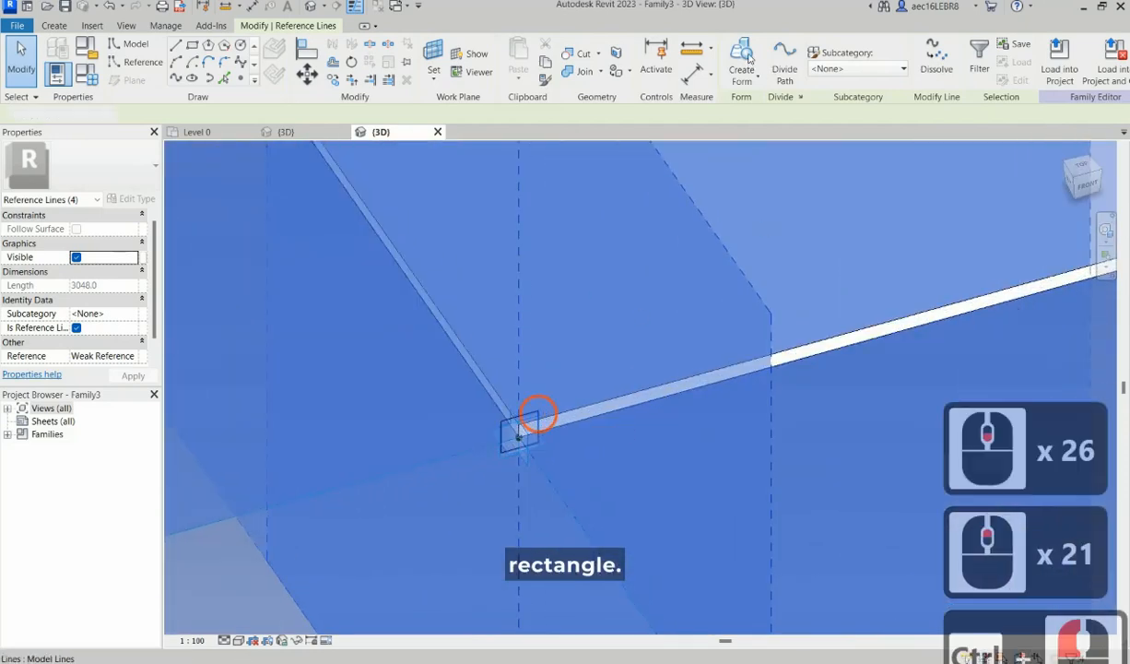
pyautogui.click(741, 62)
pyautogui.click(504, 434)
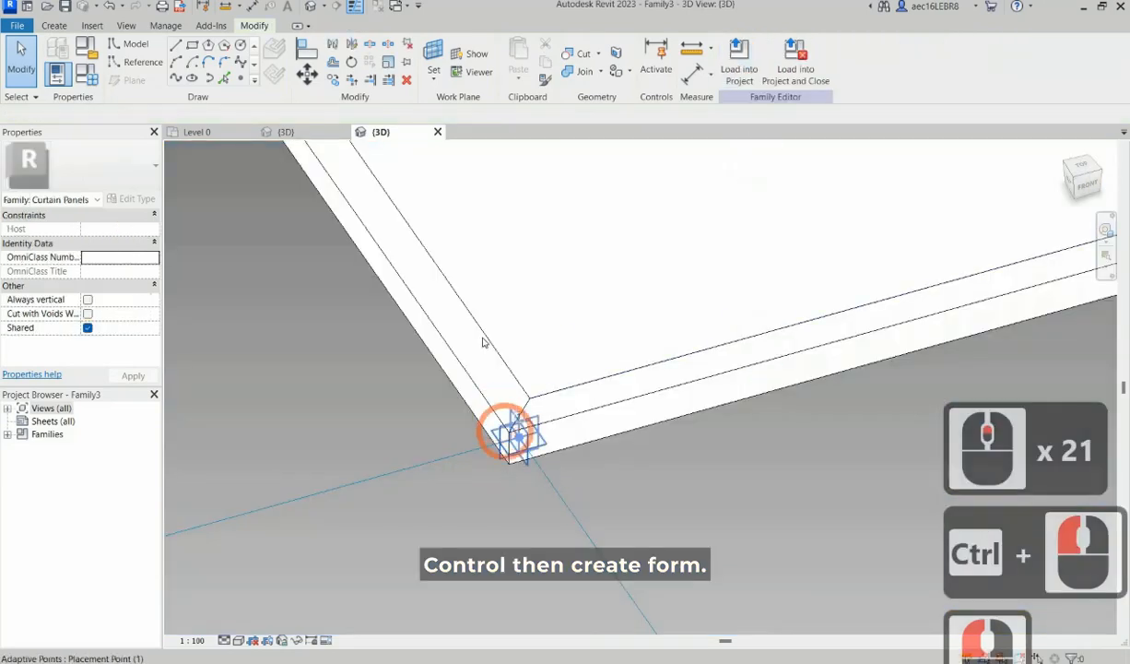
pyautogui.scroll(-16, 748, 237)
pyautogui.scroll(-2, 747, 237)
pyautogui.press('Escape')
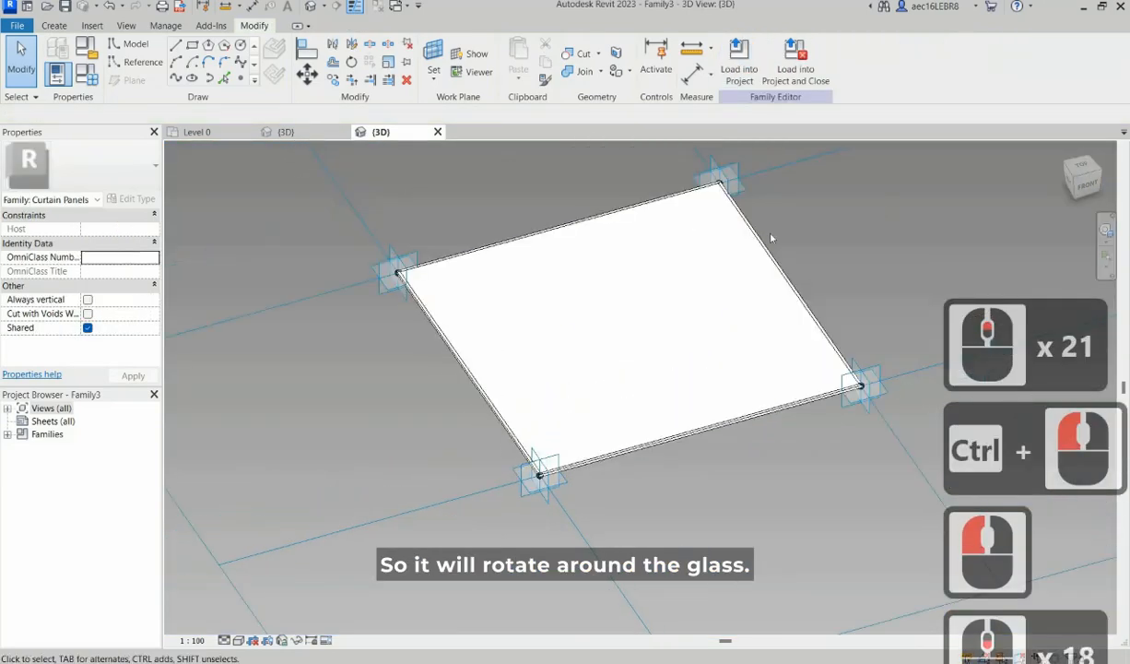
# Step: Associate the swept frame's material with a new family type parameter named Framing
pyautogui.keyDown('shift'); pyautogui.moveTo(838, 440); pyautogui.dragTo(381, 270, button='middle'); pyautogui.keyUp('shift')
pyautogui.scroll(3, 350, 242)
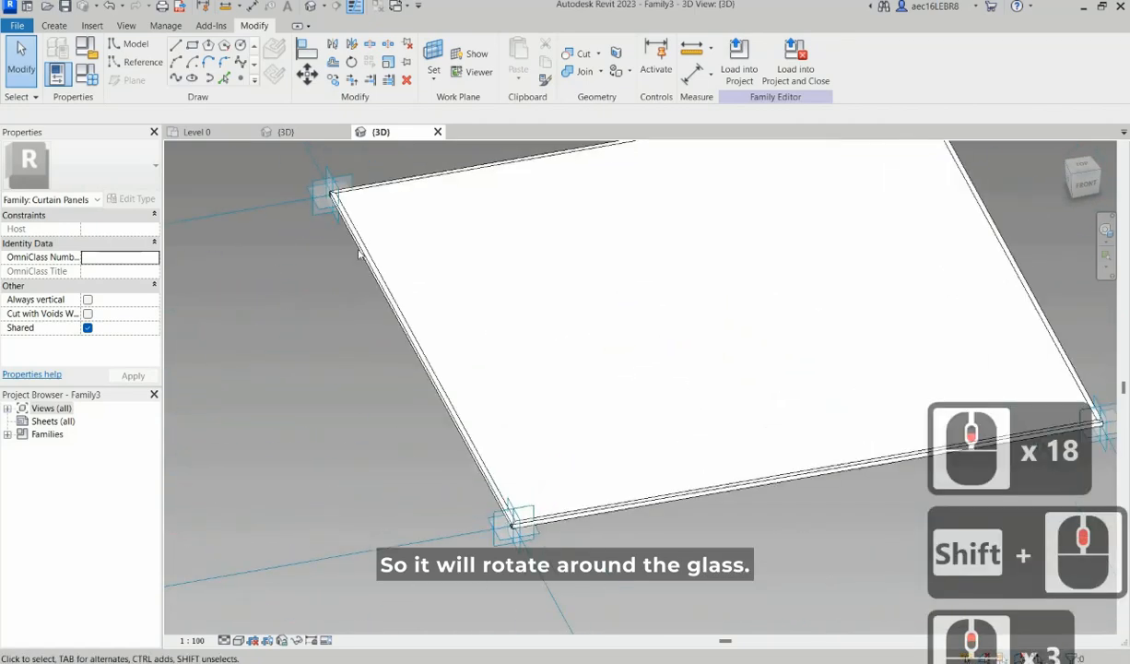
pyautogui.click(356, 216)
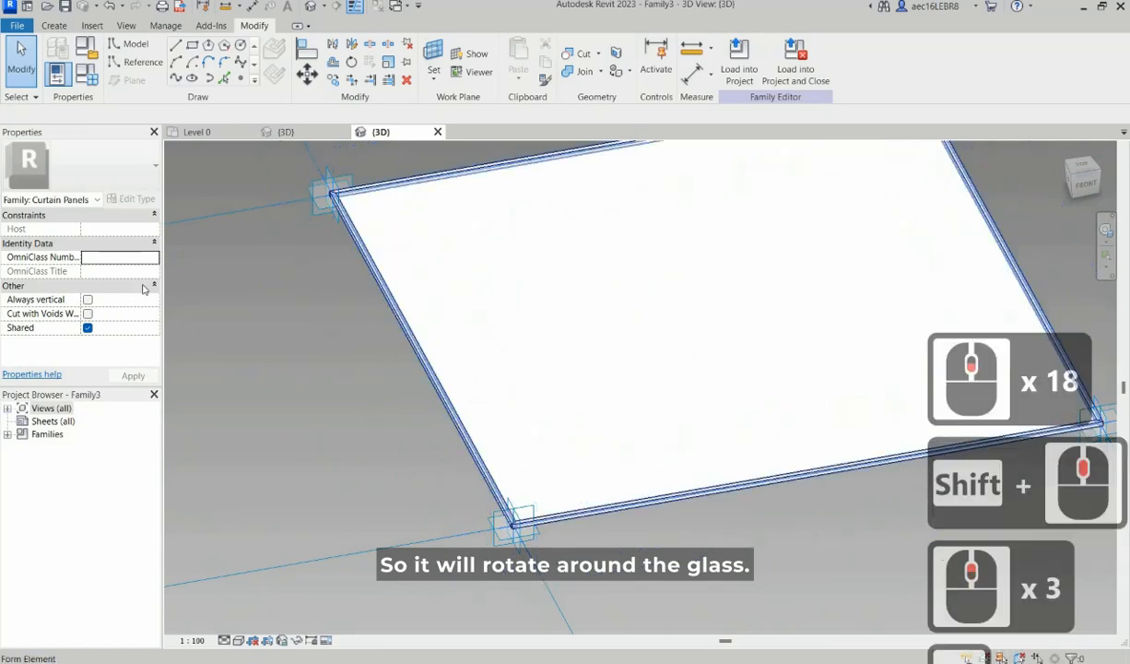
pyautogui.click(155, 272)
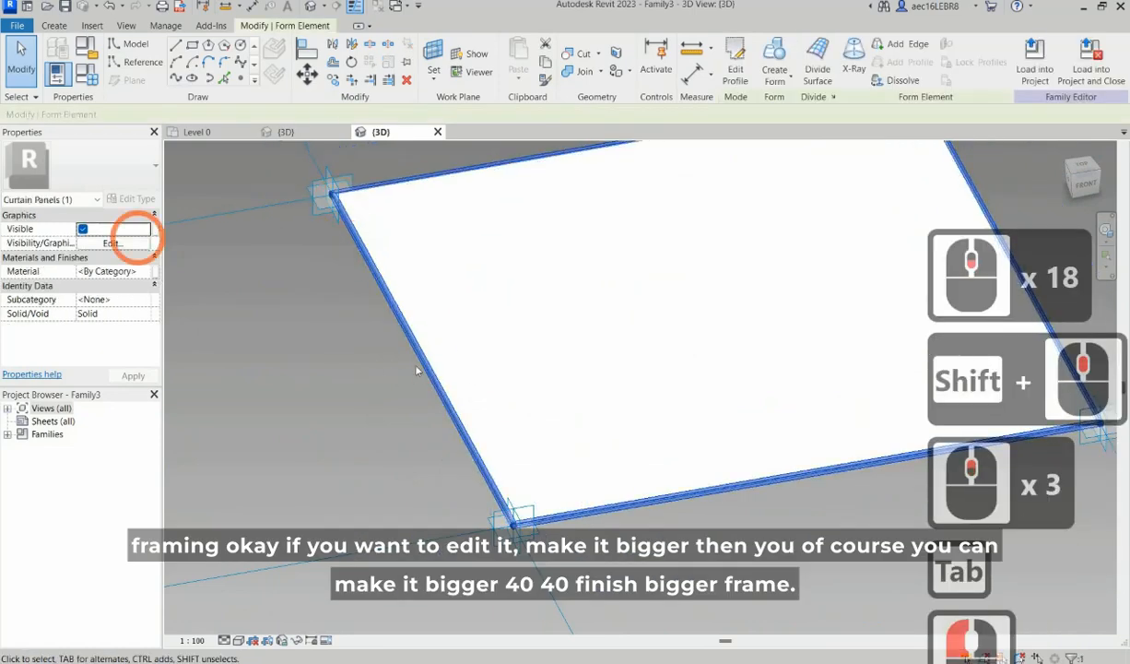
pyautogui.click(464, 428)
pyautogui.click(462, 426)
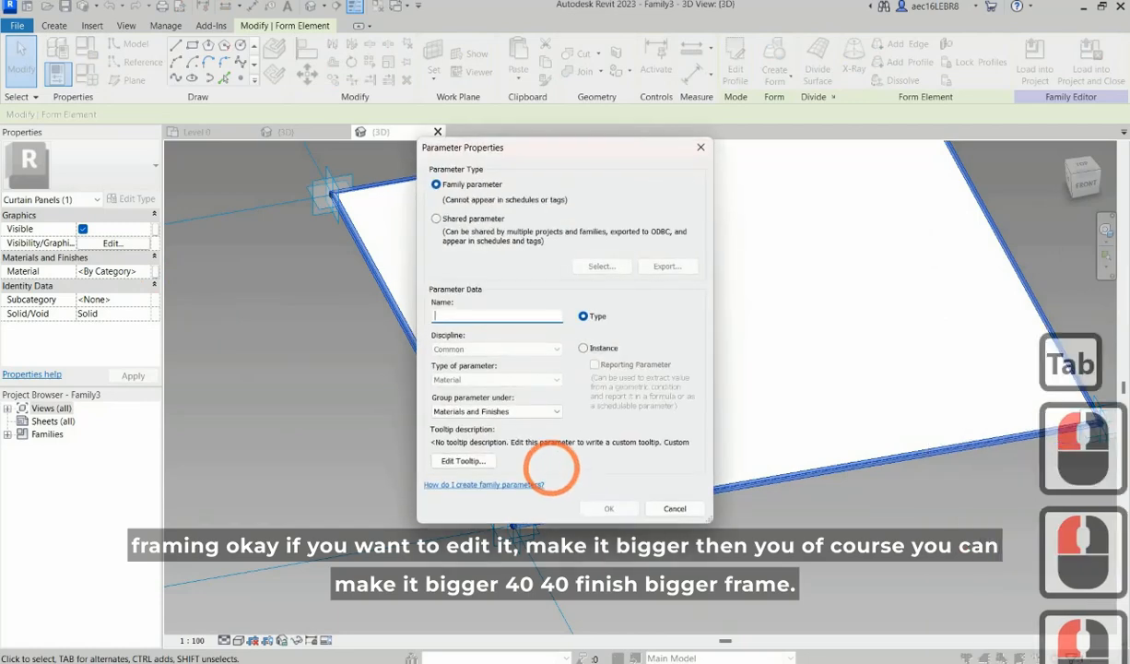
pyautogui.write('Framing')
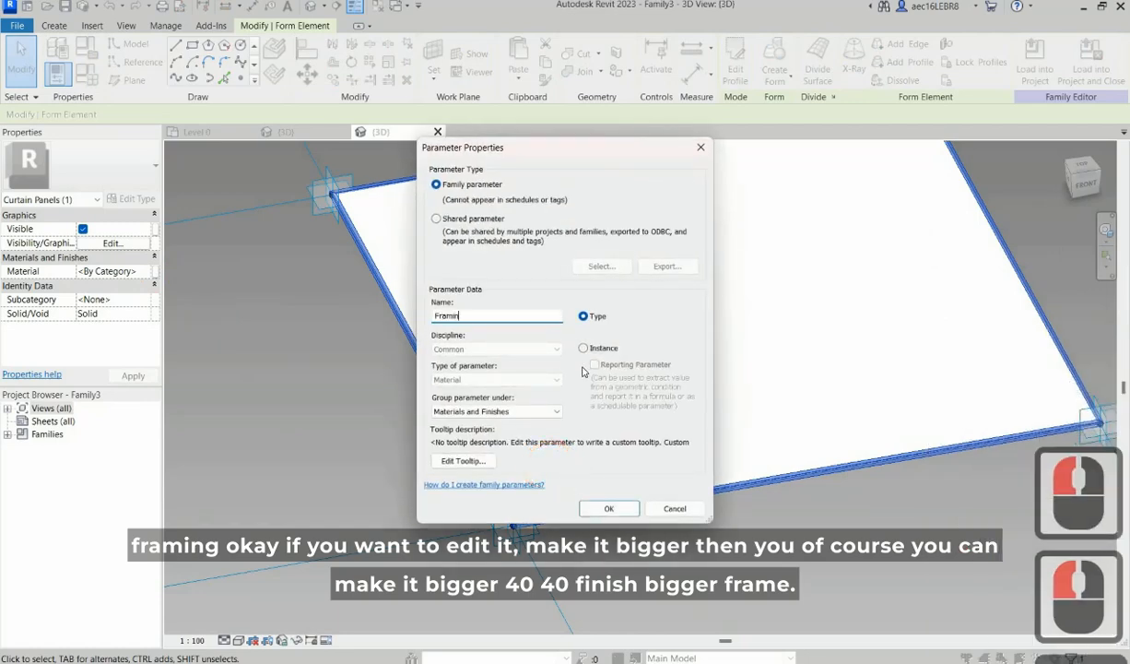
pyautogui.click(609, 507)
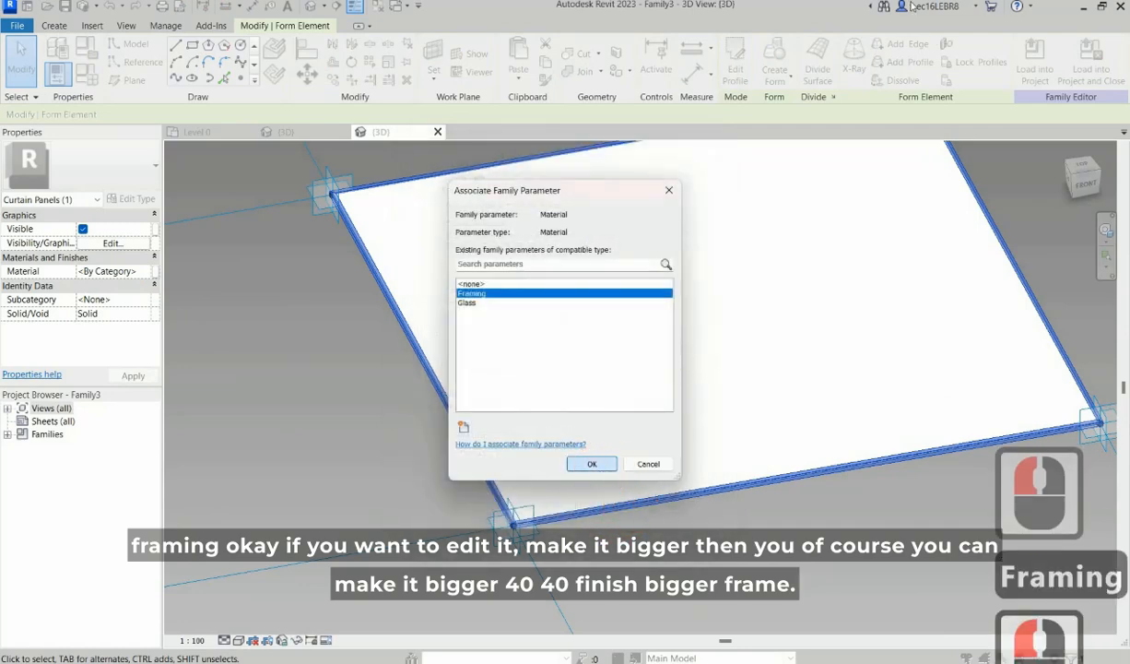
pyautogui.click(599, 465)
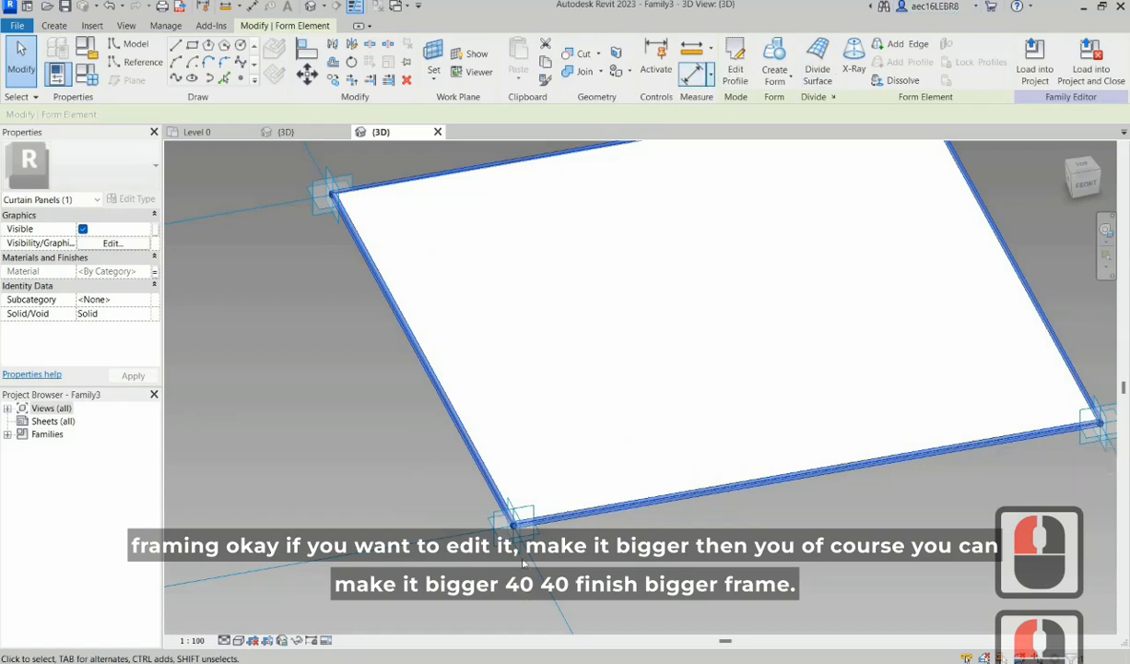
# Step: Edit the frame's profile at the front corner and set the square's height to 40 mm
pyautogui.click(735, 66)
pyautogui.scroll(8, 520, 427)
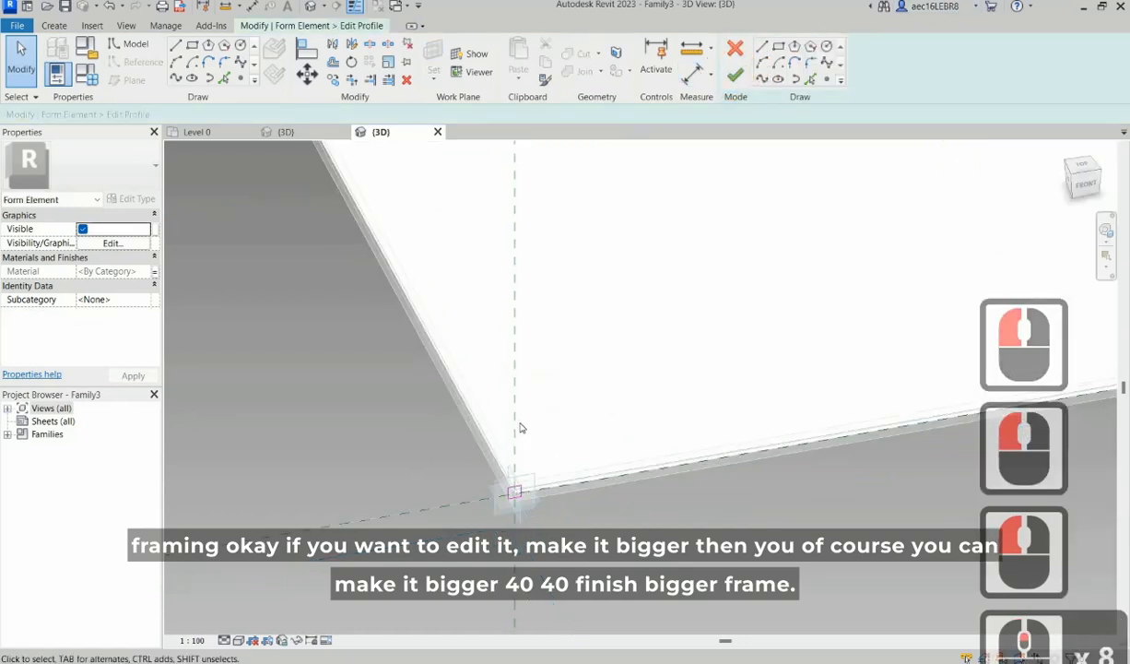
pyautogui.scroll(10, 520, 427)
pyautogui.click(518, 422)
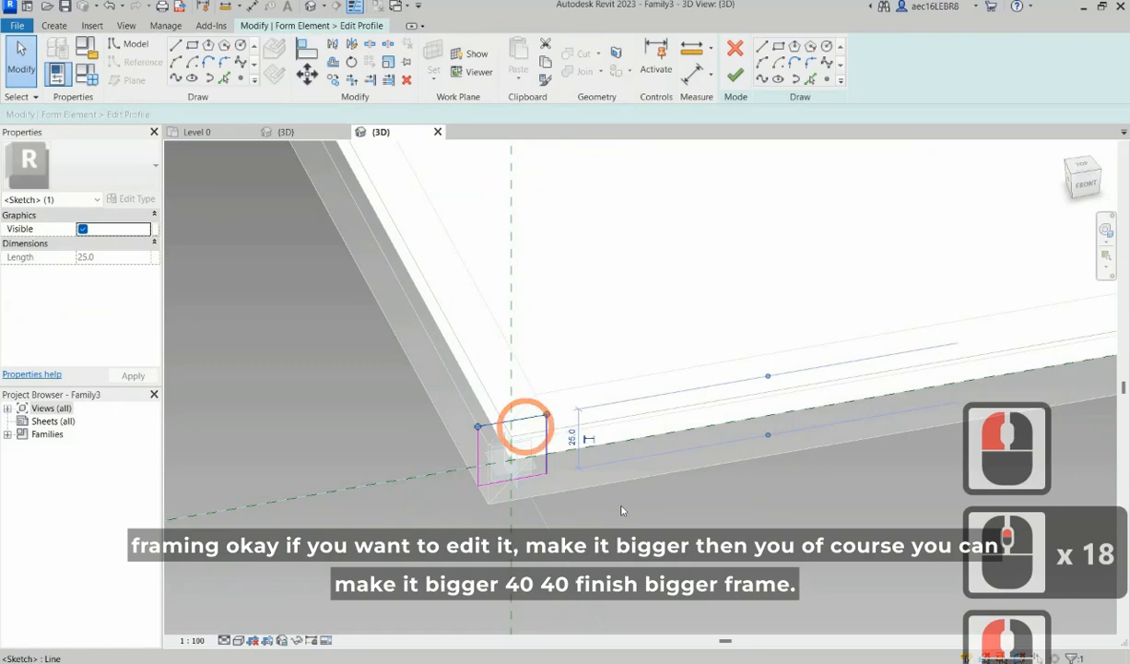
pyautogui.click(571, 437)
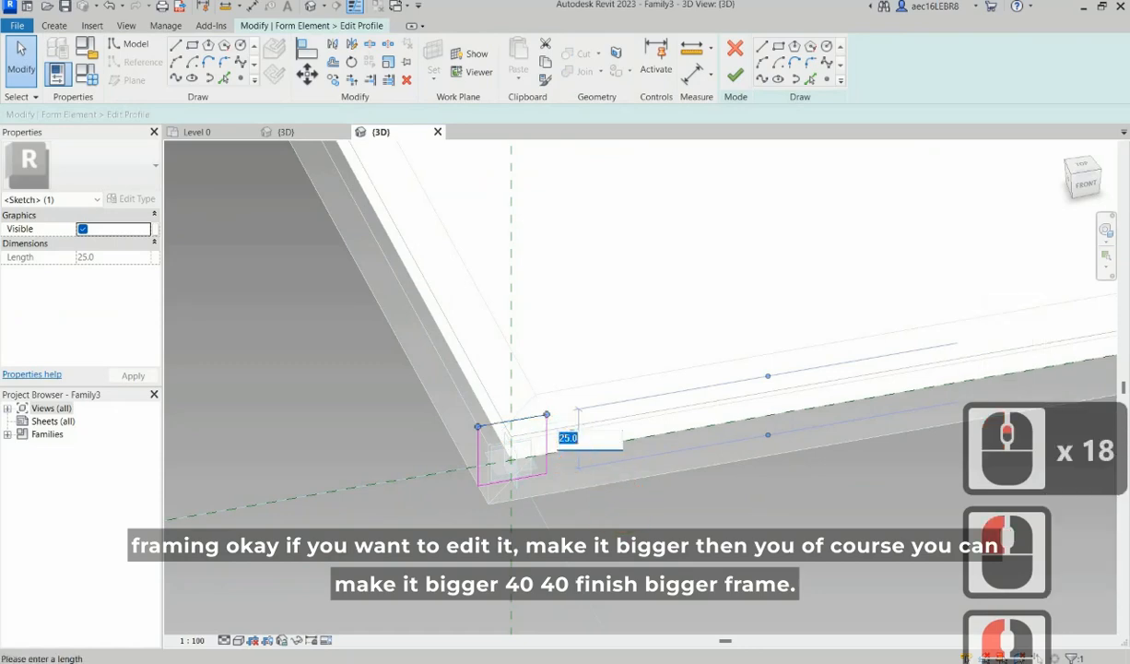
pyautogui.write('40')
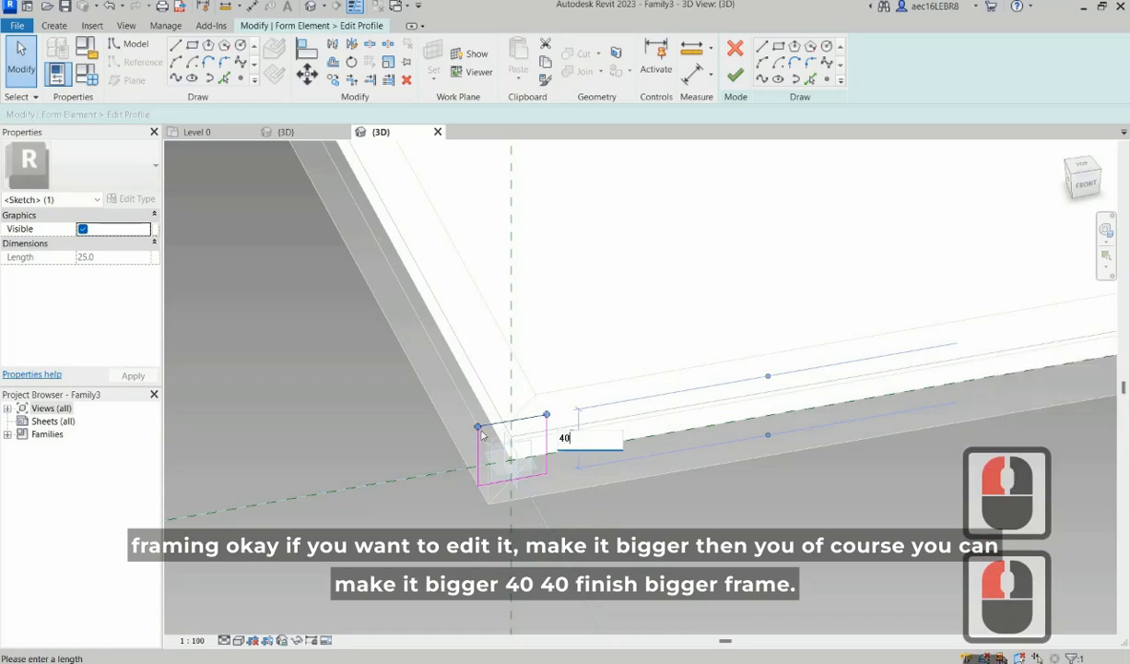
pyautogui.press('Return')
# Step: Set the frame profile's width to 40 mm and finish the profile edit
pyautogui.click(475, 436)
pyautogui.click(526, 350)
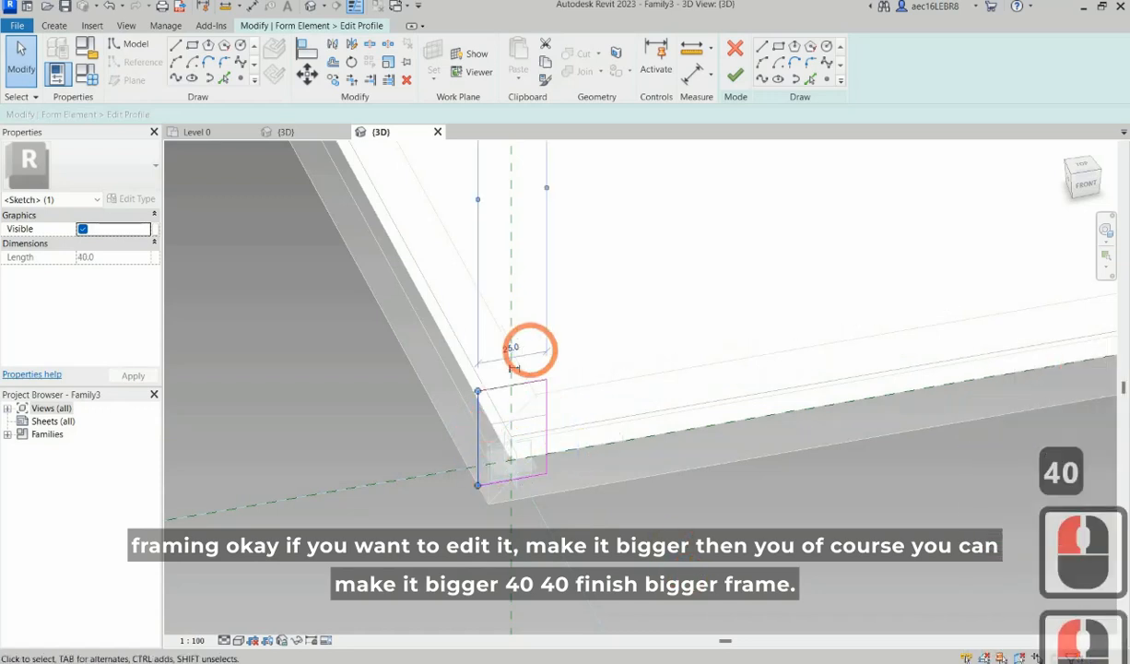
pyautogui.click(519, 349)
pyautogui.write('4')
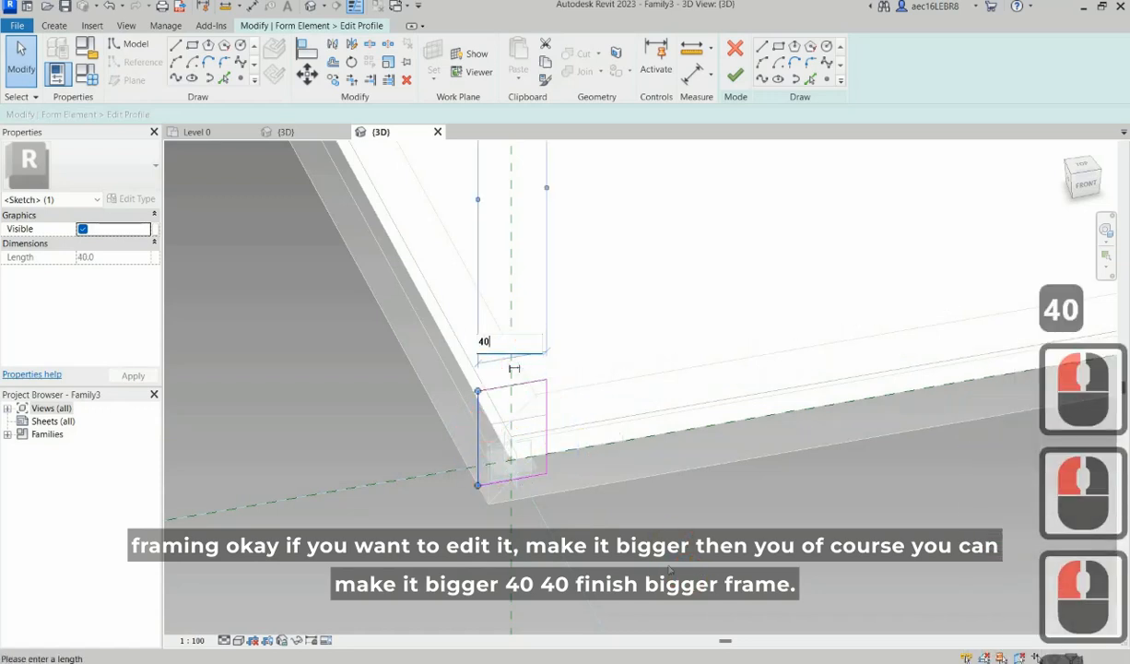
pyautogui.write('0')
pyautogui.press('Return')
pyautogui.click(674, 542)
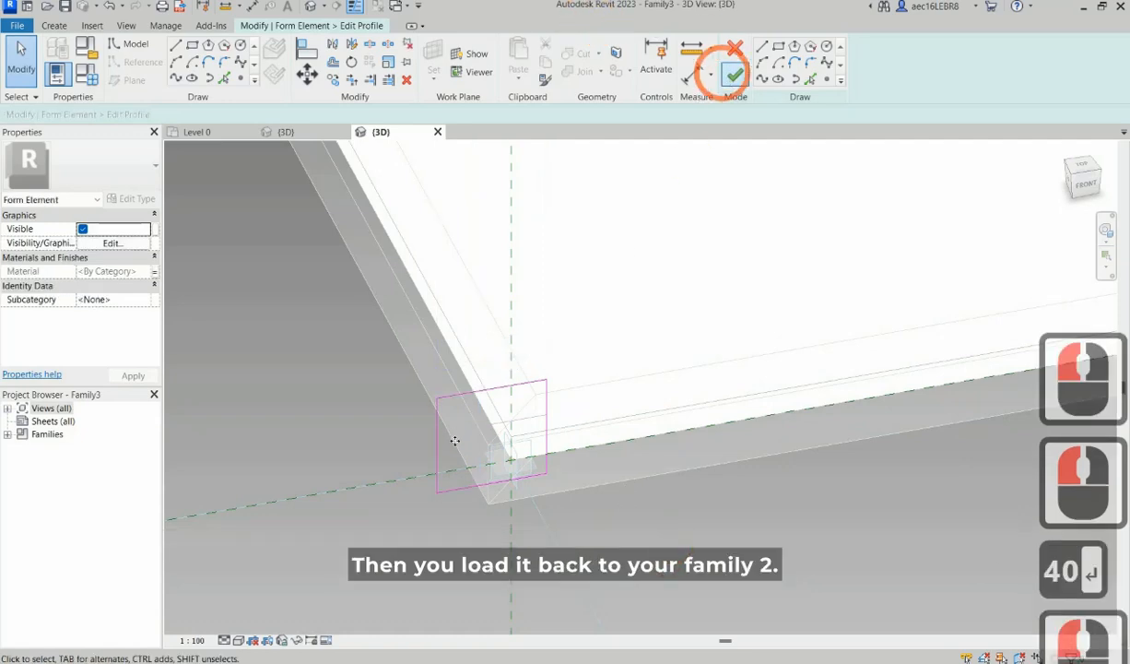
pyautogui.click(732, 75)
# Step: Load the panel family into Family2 only, saving it as Glass Panel in the Question 2 folder
pyautogui.scroll(-19, 470, 445)
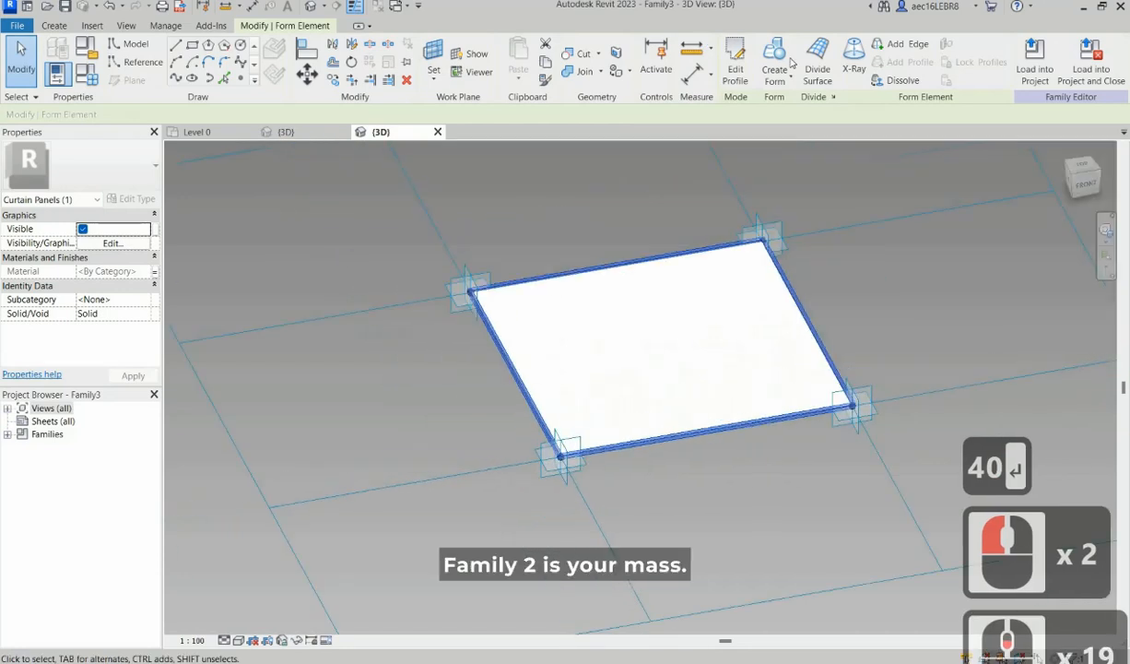
pyautogui.click(643, 497)
pyautogui.click(779, 66)
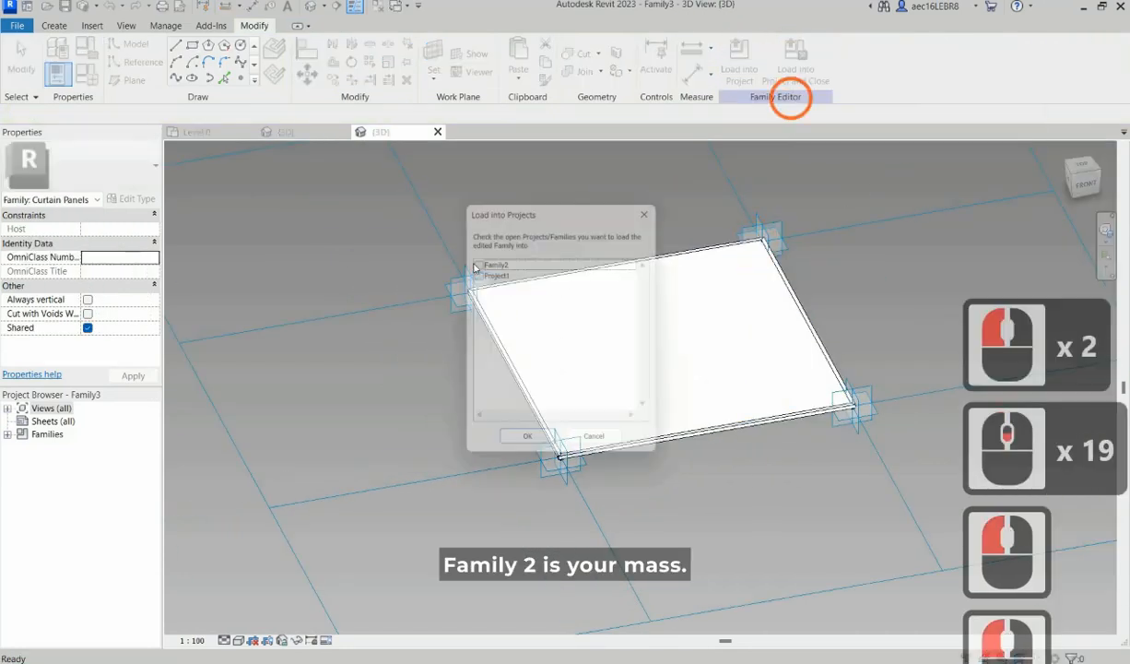
pyautogui.click(475, 261)
pyautogui.click(543, 449)
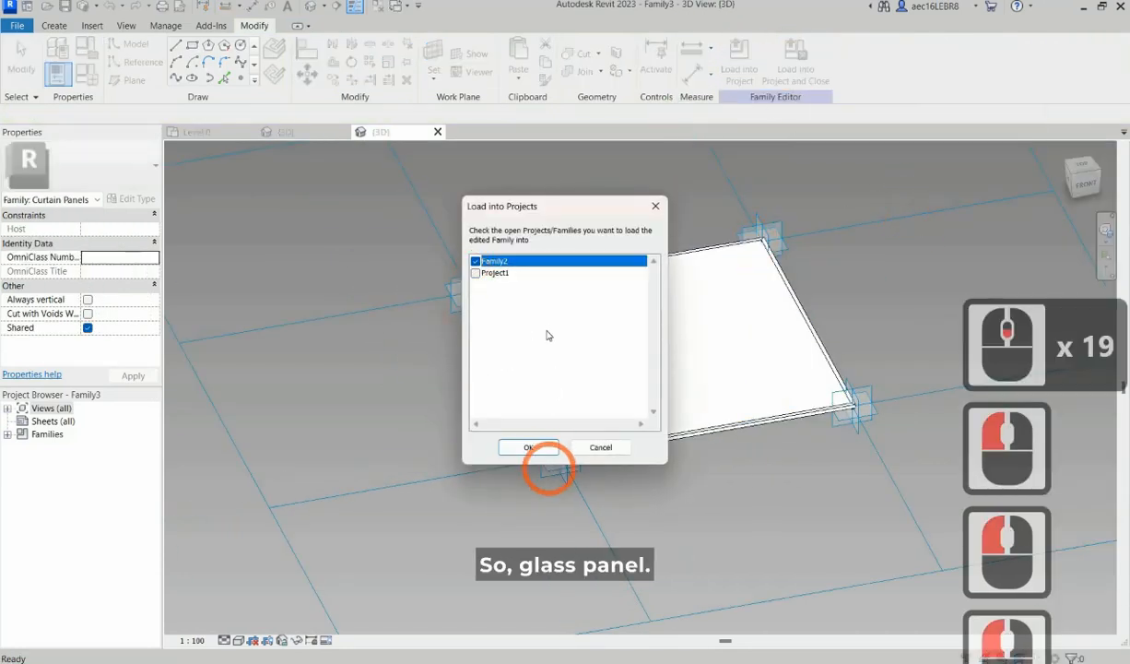
pyautogui.click(544, 341)
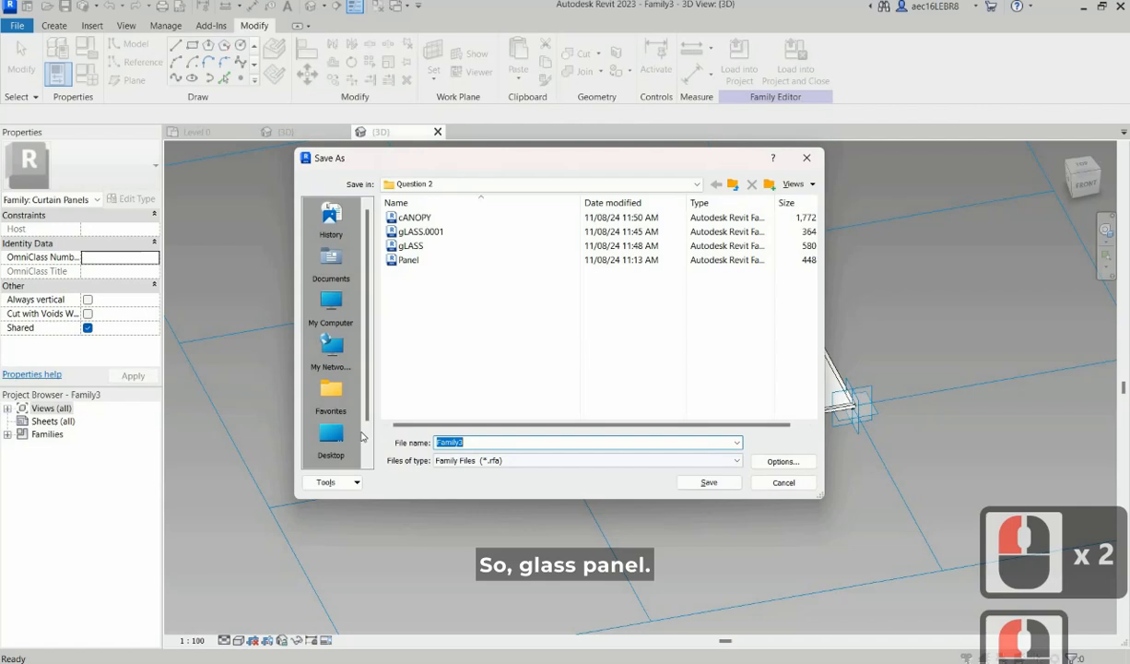
pyautogui.click(363, 436)
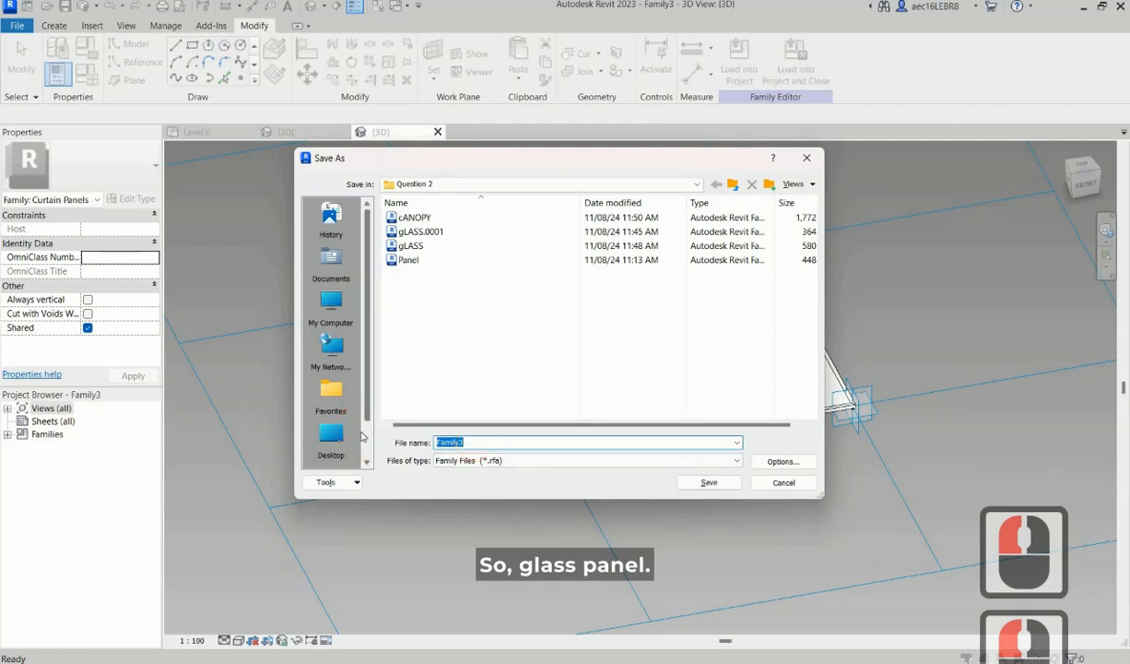
pyautogui.write('Glass Panel')
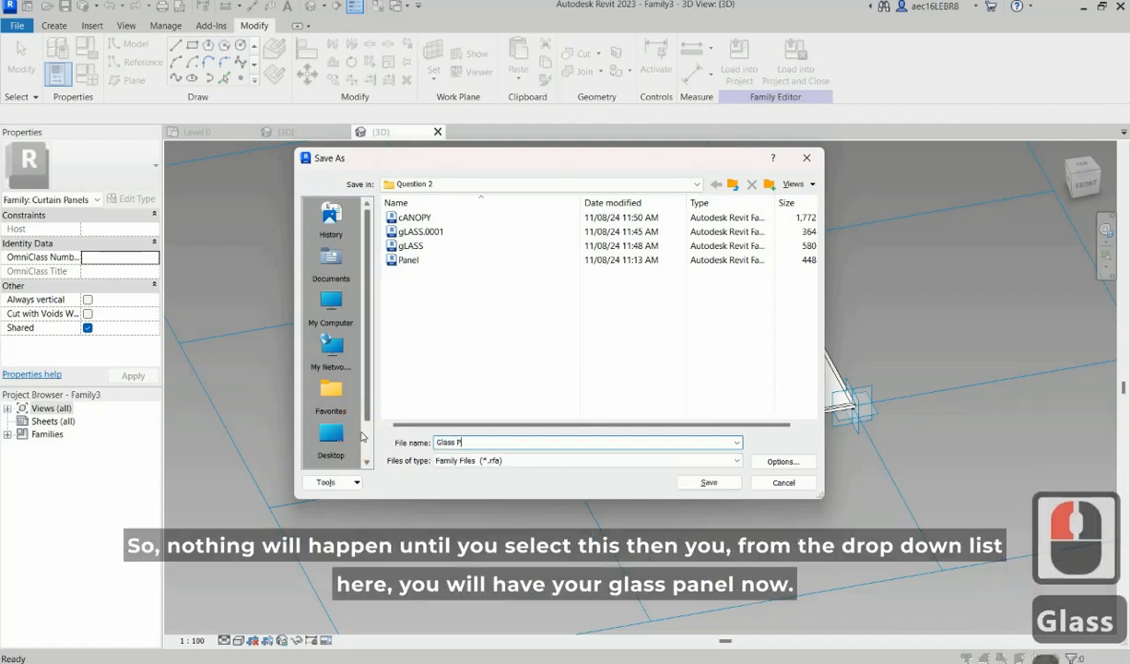
pyautogui.click(709, 483)
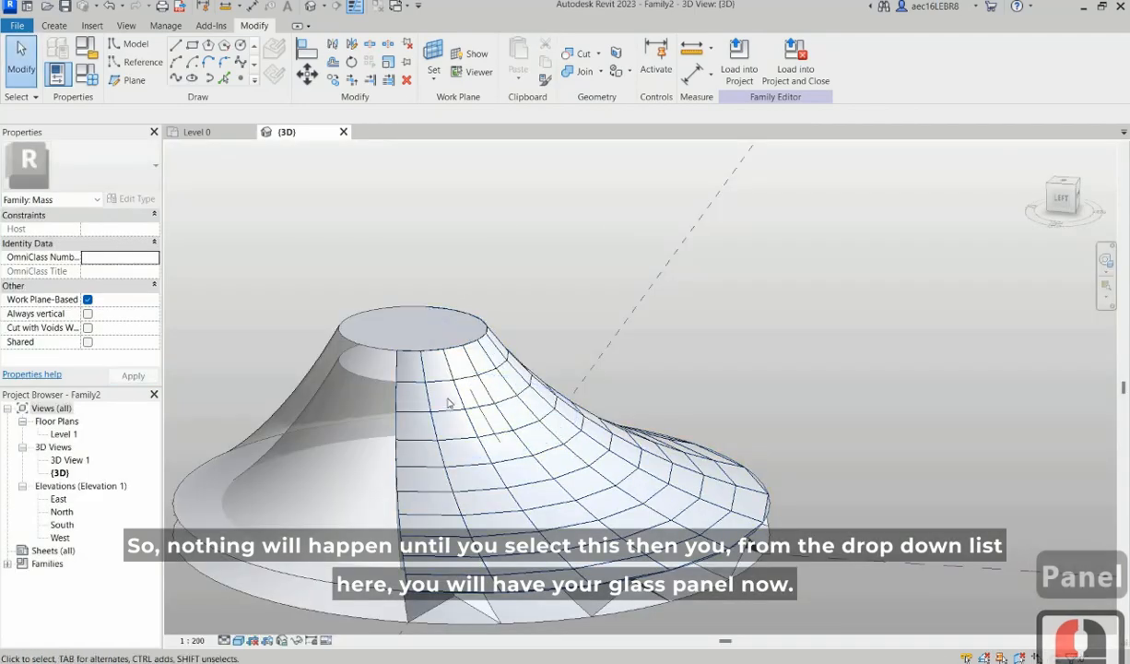
# Step: Change the canopy's upper divided surface from the plain Rectangle pattern to the Glass Panel type
pyautogui.scroll(-1, 448, 403)
pyautogui.click(711, 521)
pyautogui.click(446, 397)
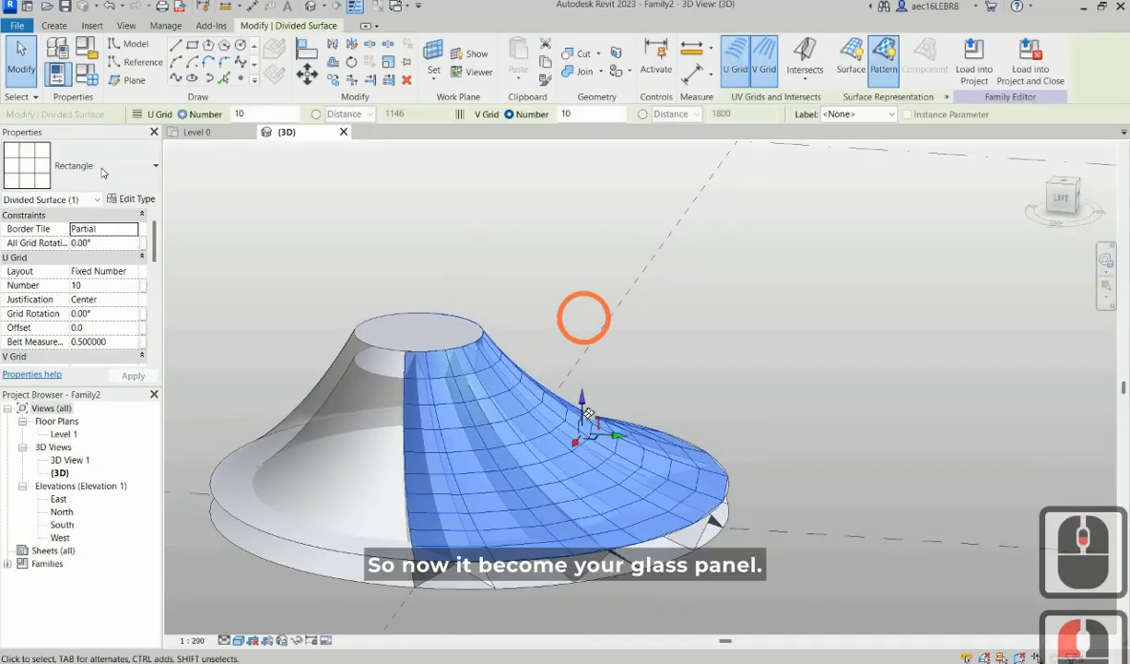
pyautogui.click(99, 166)
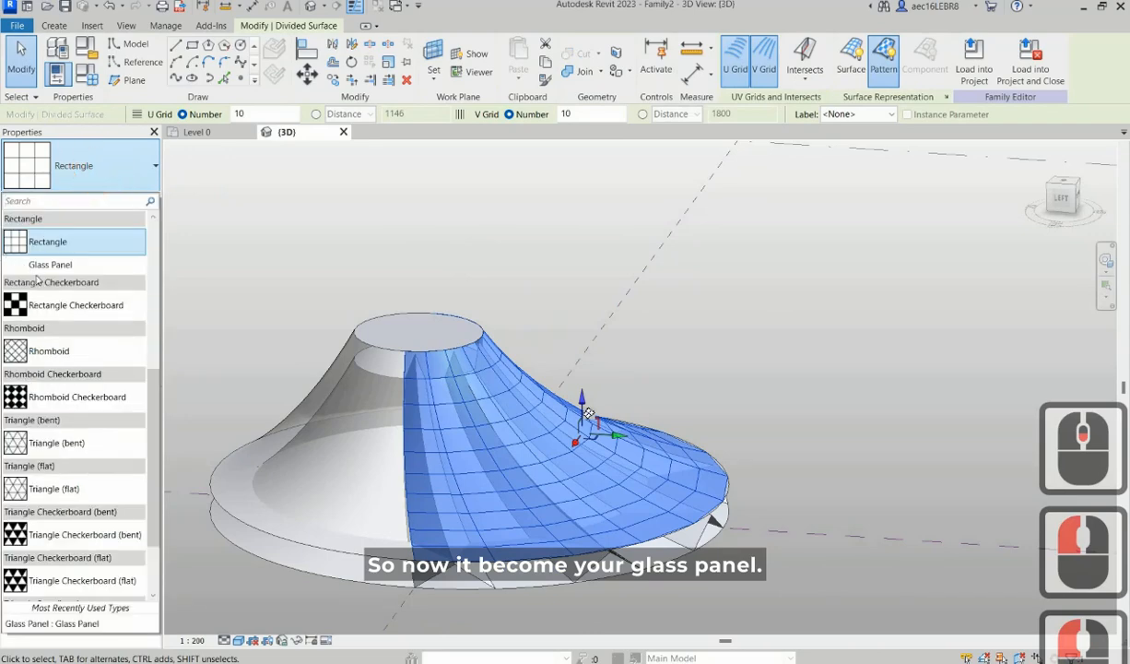
pyautogui.click(794, 377)
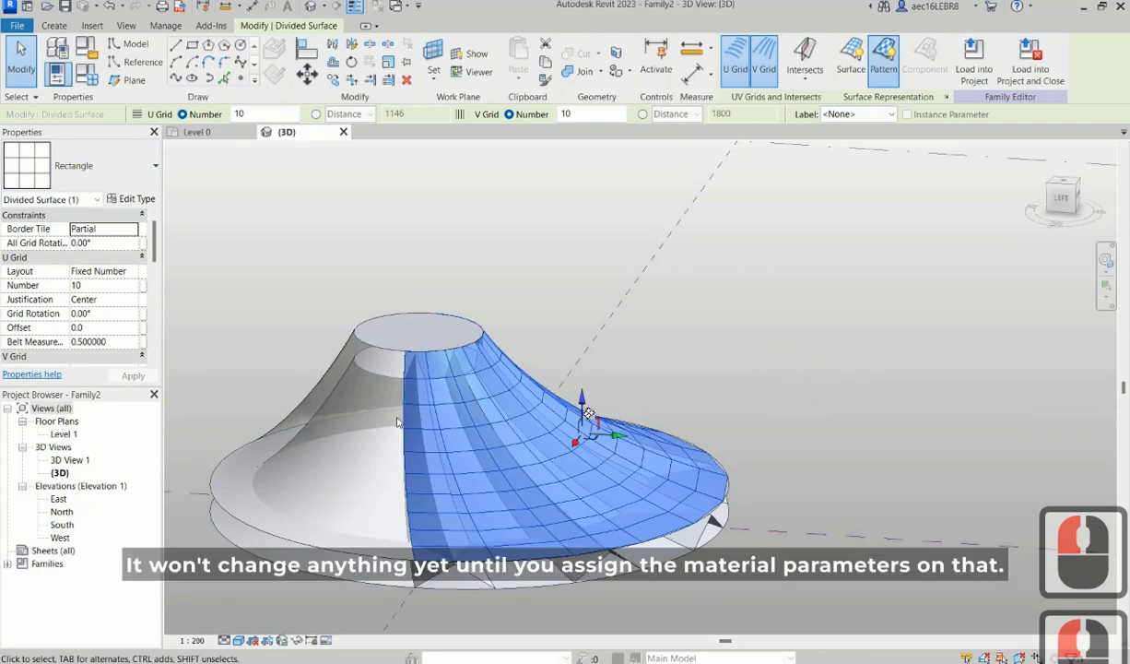
pyautogui.click(790, 371)
pyautogui.click(396, 418)
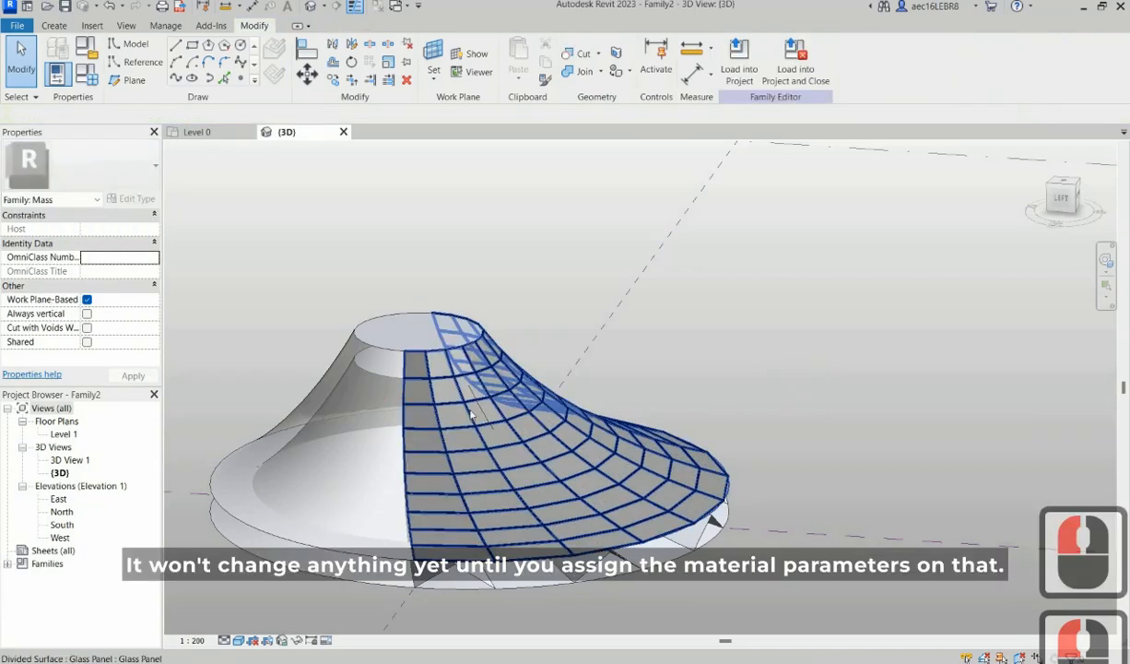
# Step: Check the Framing and Glass material parameters in the type properties of the divided surface's Glass Panel, and close them
pyautogui.keyDown('shift'); pyautogui.moveTo(722, 421); pyautogui.dragTo(484, 391, button='middle'); pyautogui.keyUp('shift')
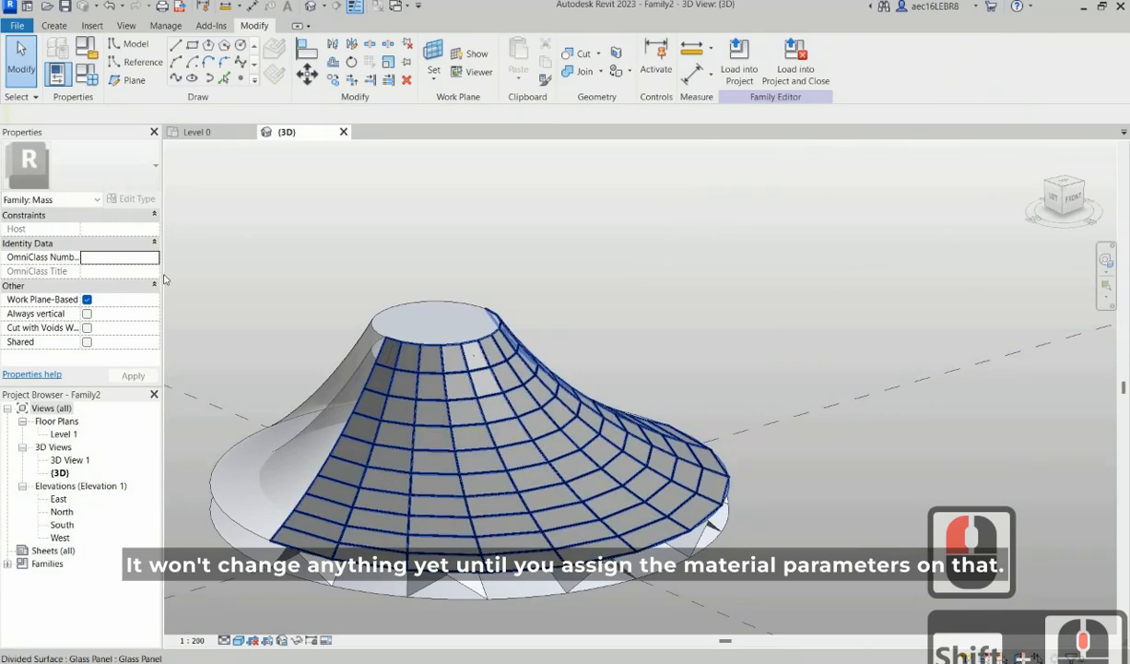
pyautogui.click(720, 415)
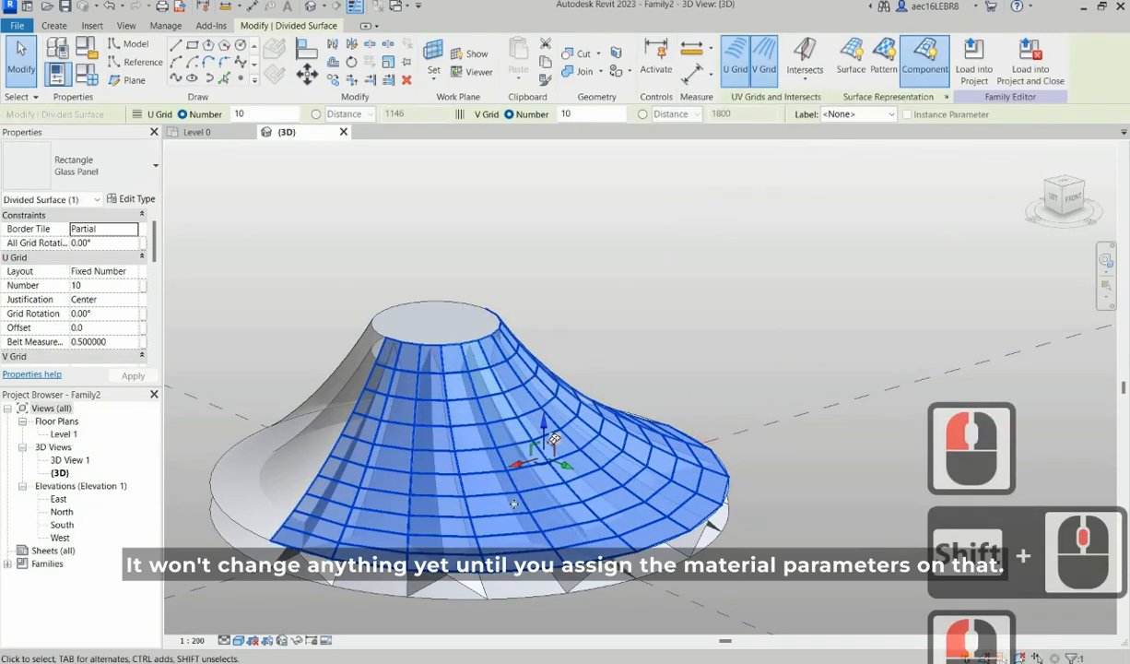
pyautogui.scroll(-2, 496, 504)
pyautogui.scroll(2, 495, 504)
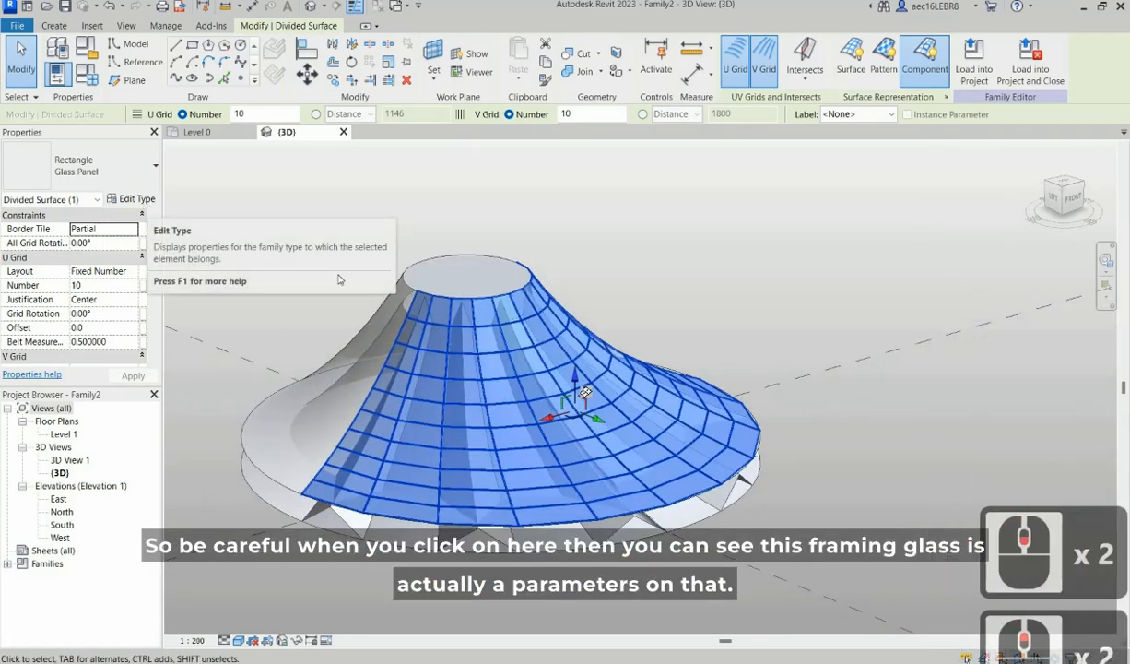
pyautogui.click(136, 198)
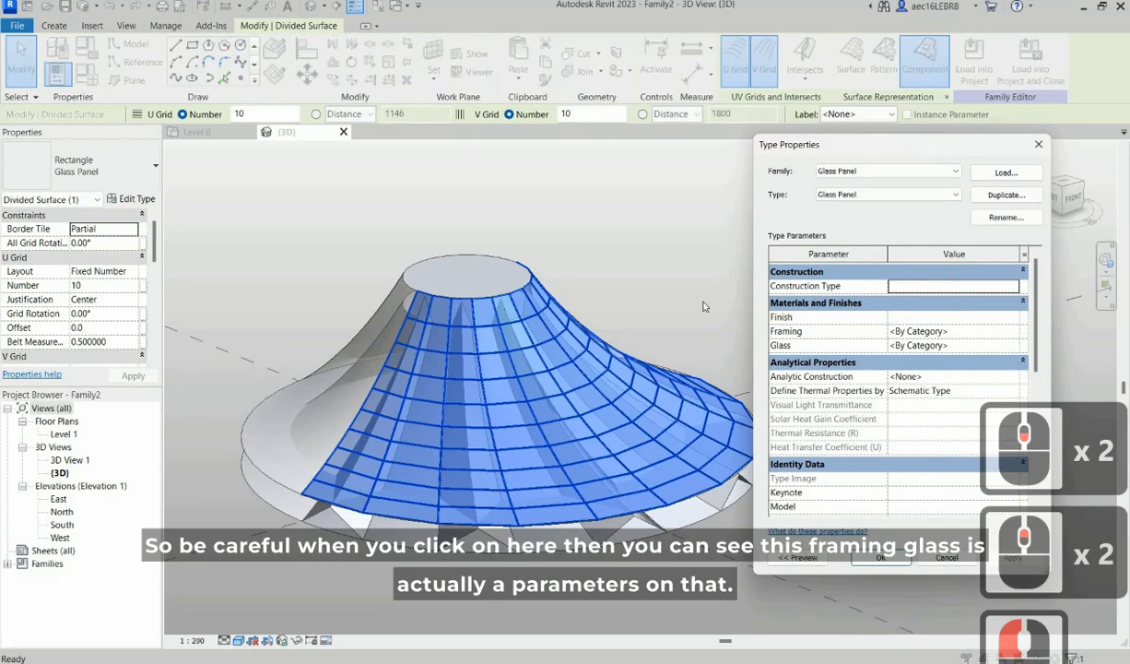
pyautogui.moveTo(908, 145); pyautogui.dragTo(598, 117)
pyautogui.click(694, 301)
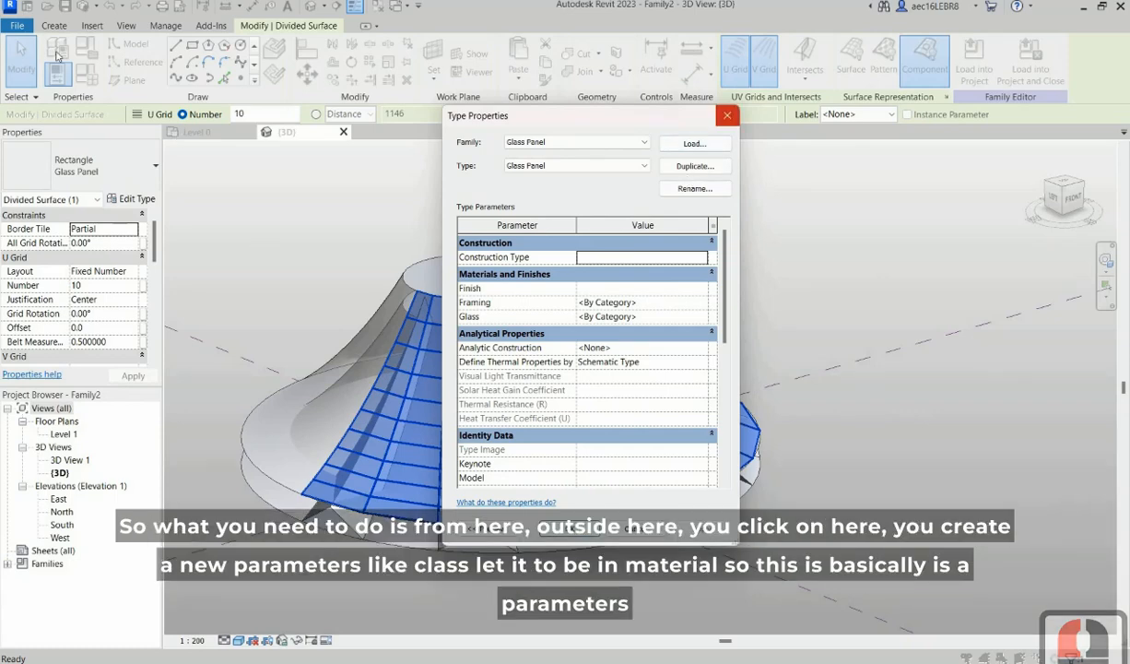
pyautogui.click(726, 116)
pyautogui.click(263, 240)
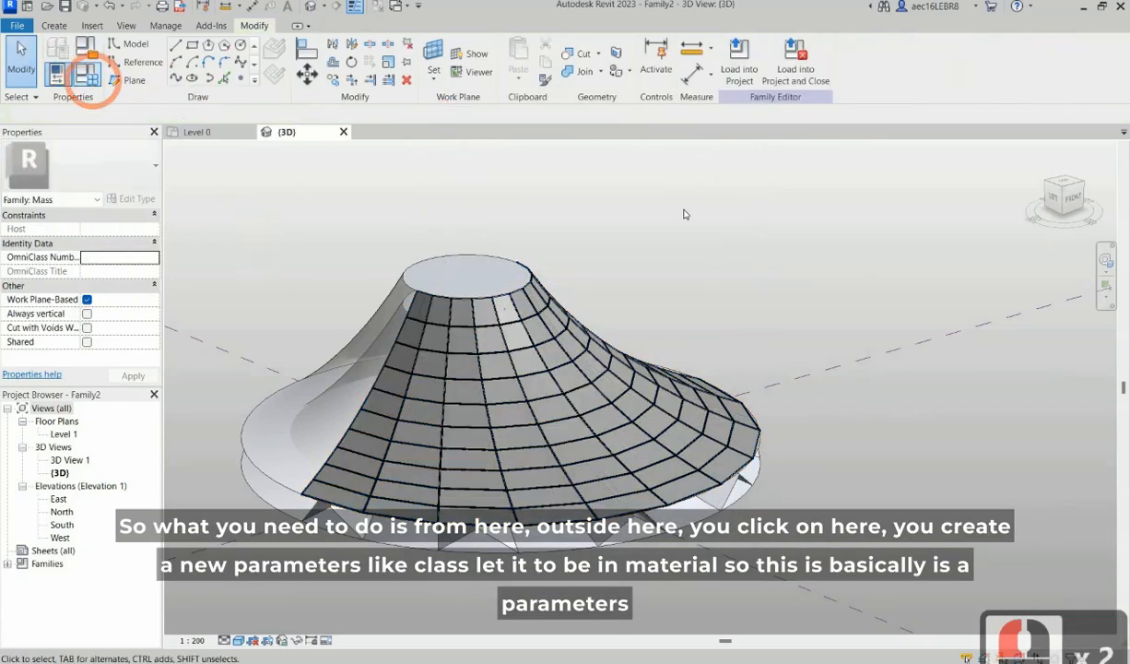
# Step: Create a Glass type parameter of type Material, grouped under Materials and Finishes, in the canopy mass family
pyautogui.click(86, 74)
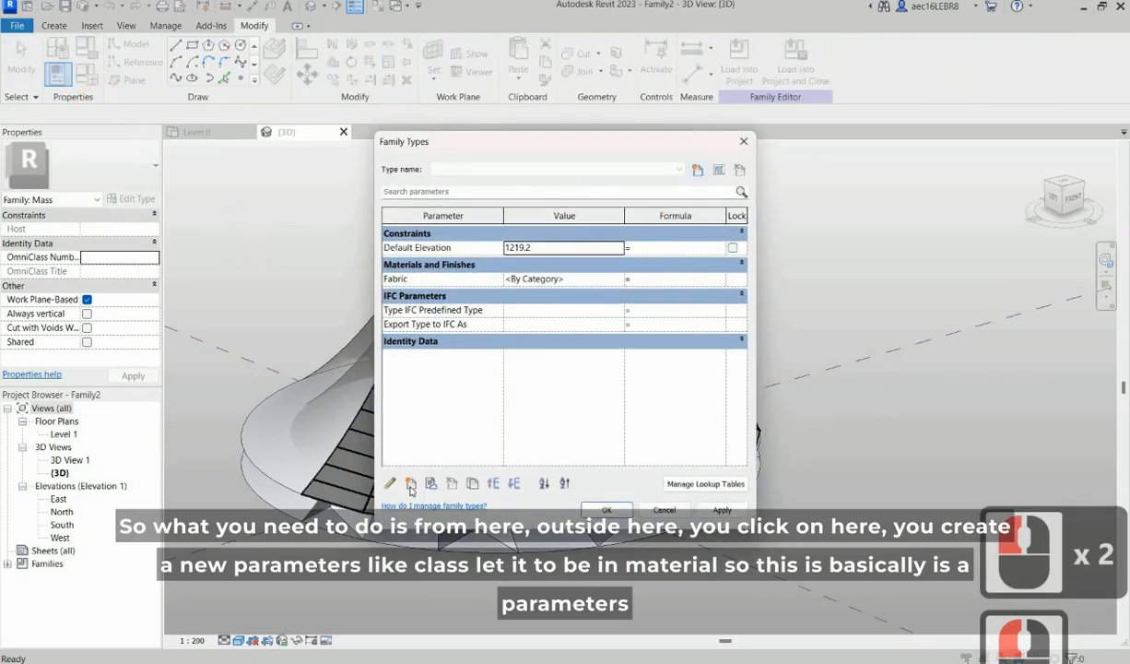
pyautogui.click(411, 484)
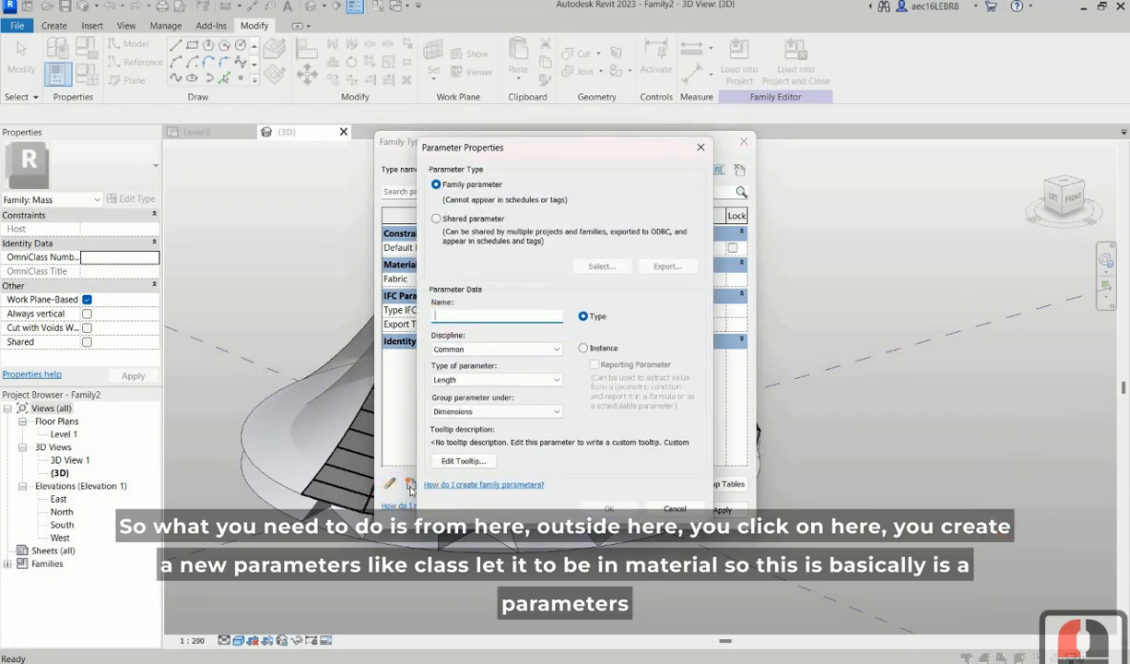
pyautogui.write('C')
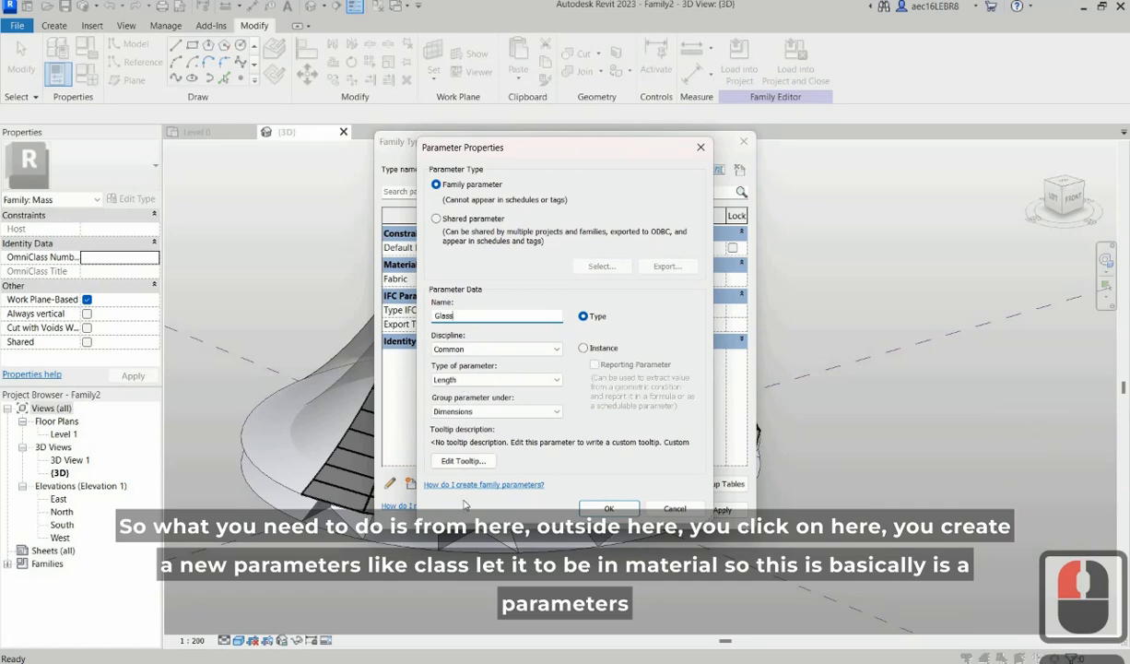
pyautogui.click(463, 377)
pyautogui.click(461, 521)
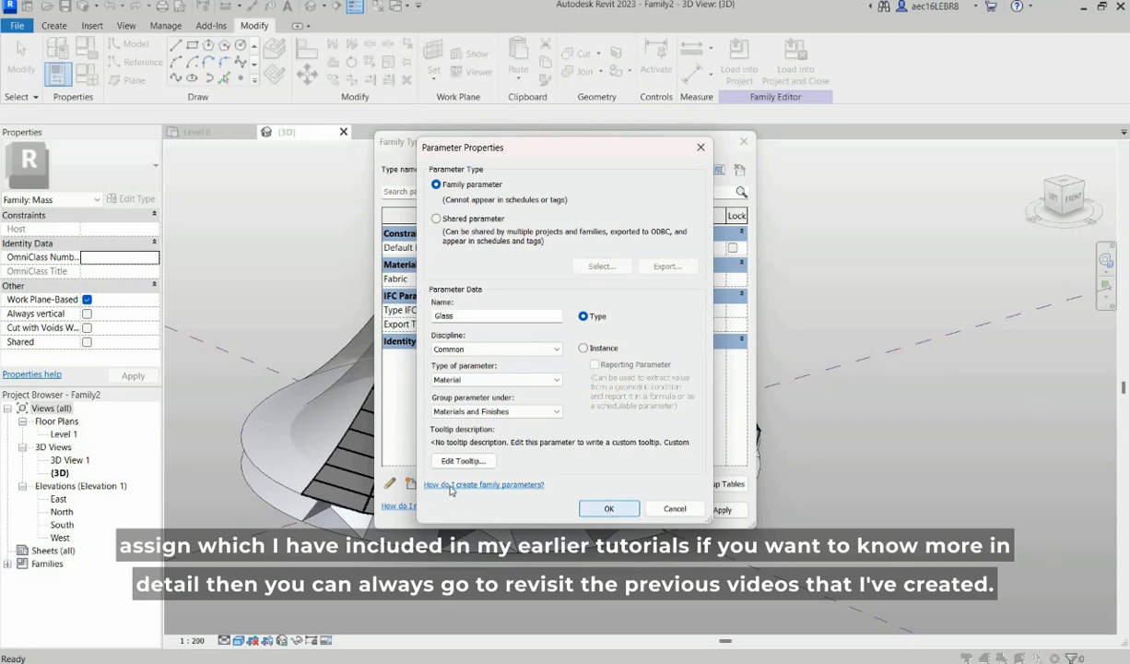
pyautogui.click(609, 508)
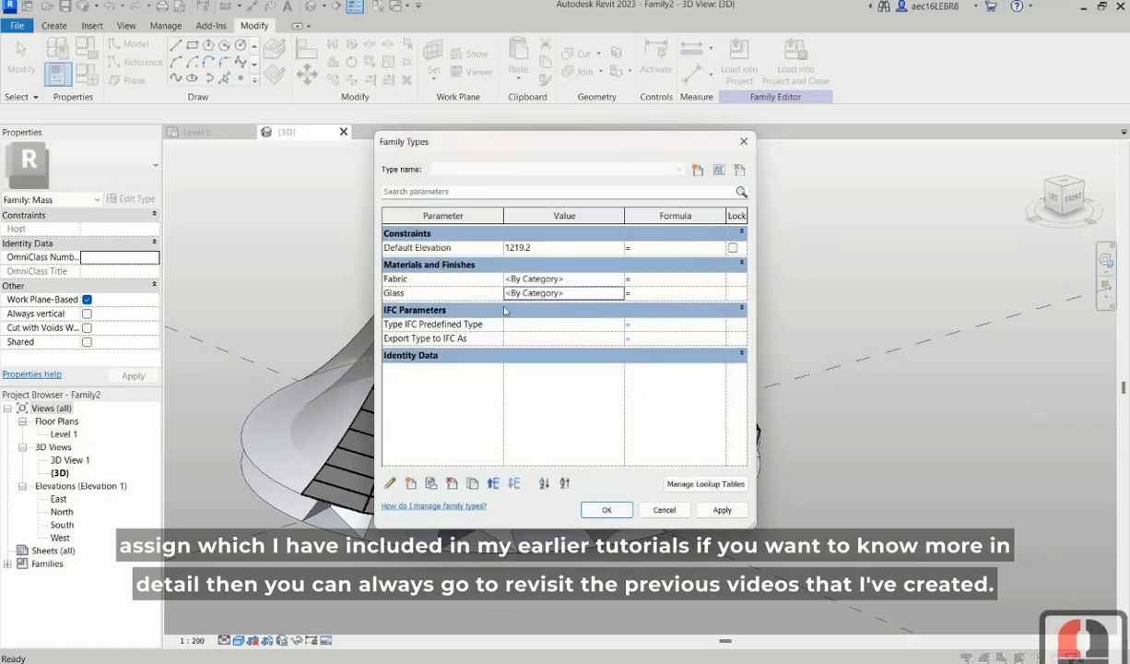
# Step: Add a Framing type parameter of type Material under Materials and Finishes, and apply the mass family's parameter changes
pyautogui.click(411, 482)
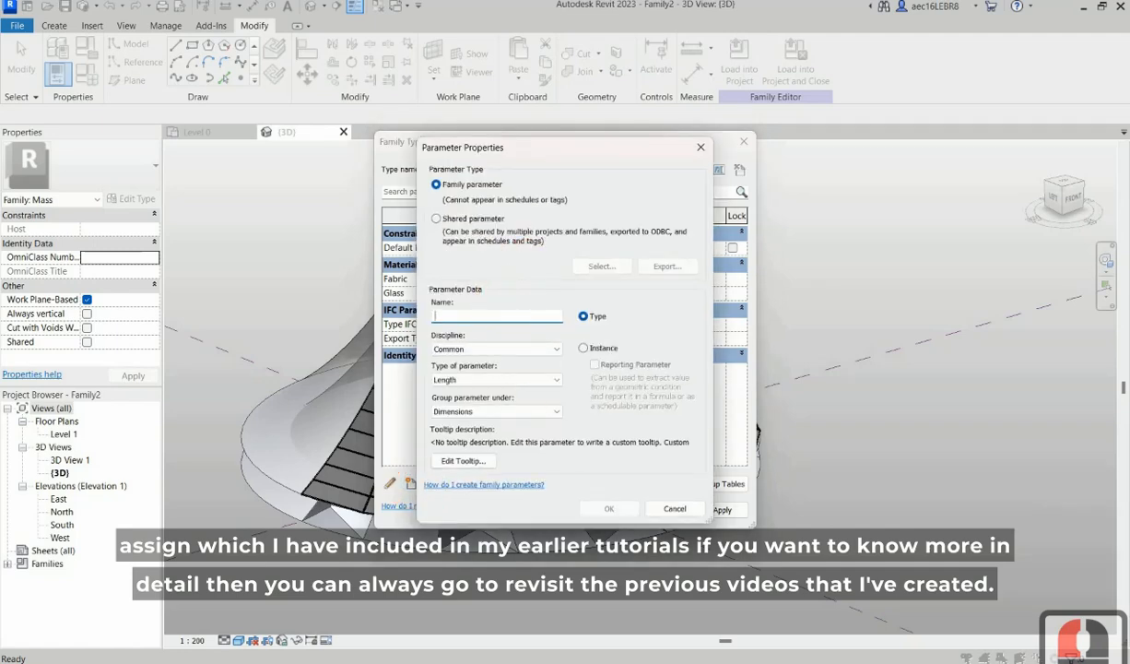
pyautogui.write('Framing')
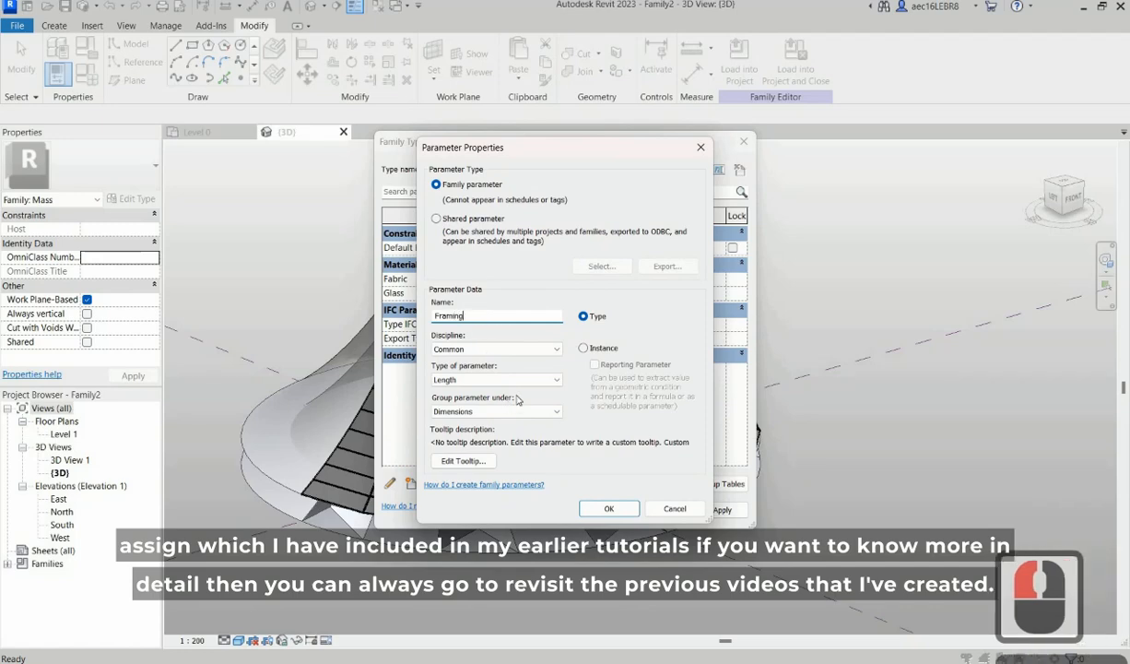
pyautogui.click(522, 379)
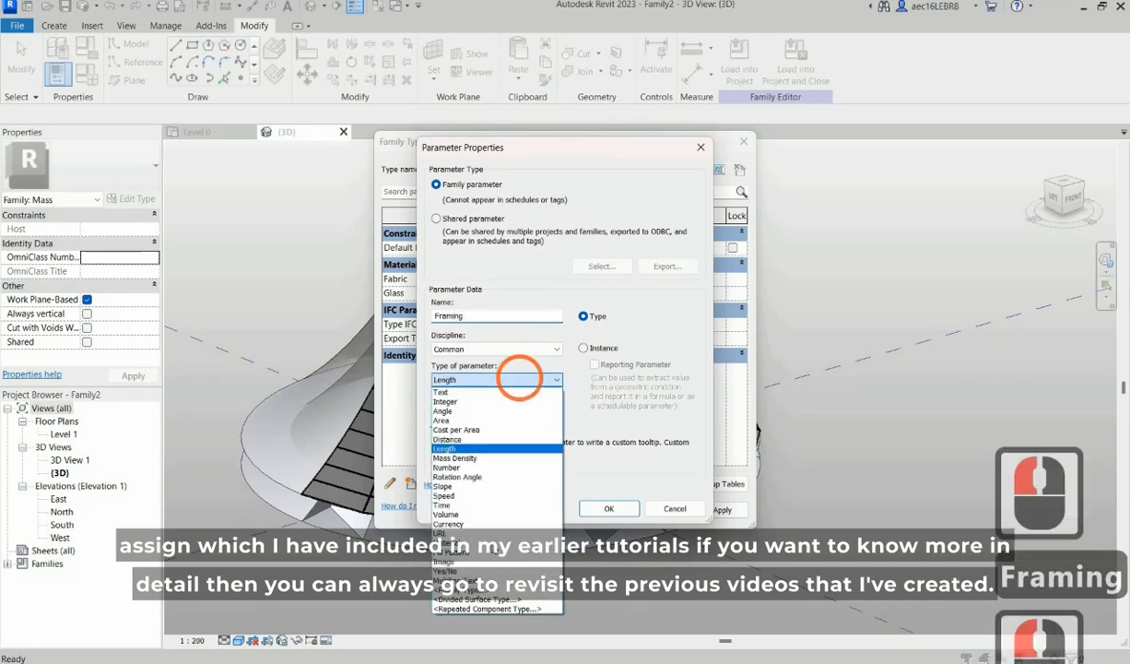
pyautogui.click(491, 542)
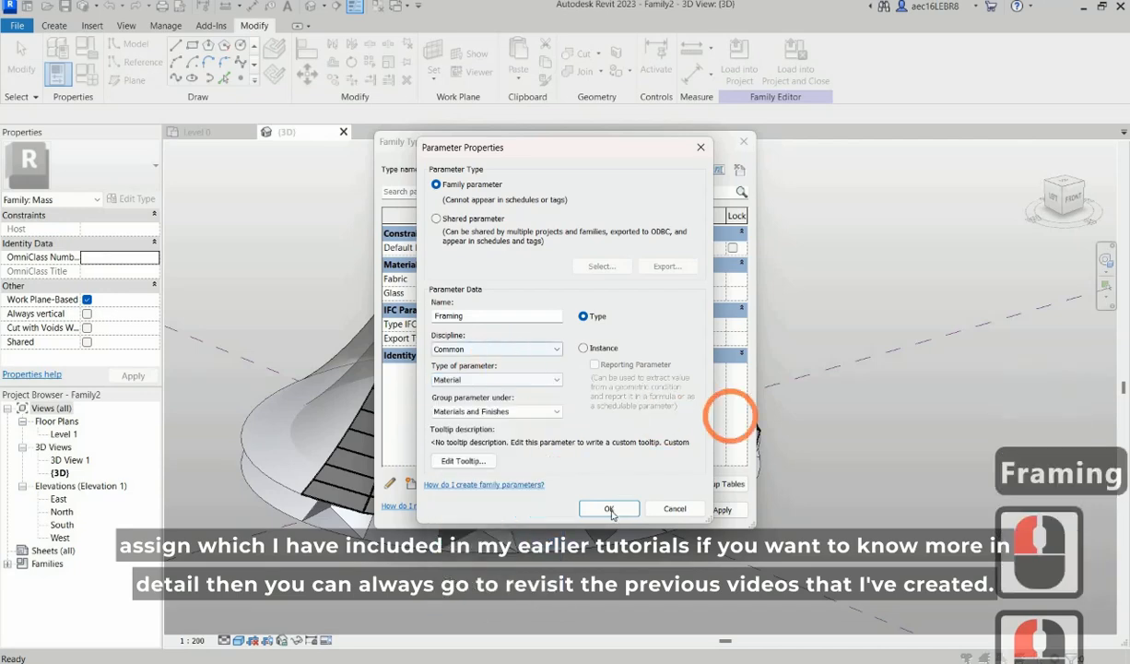
pyautogui.click(609, 508)
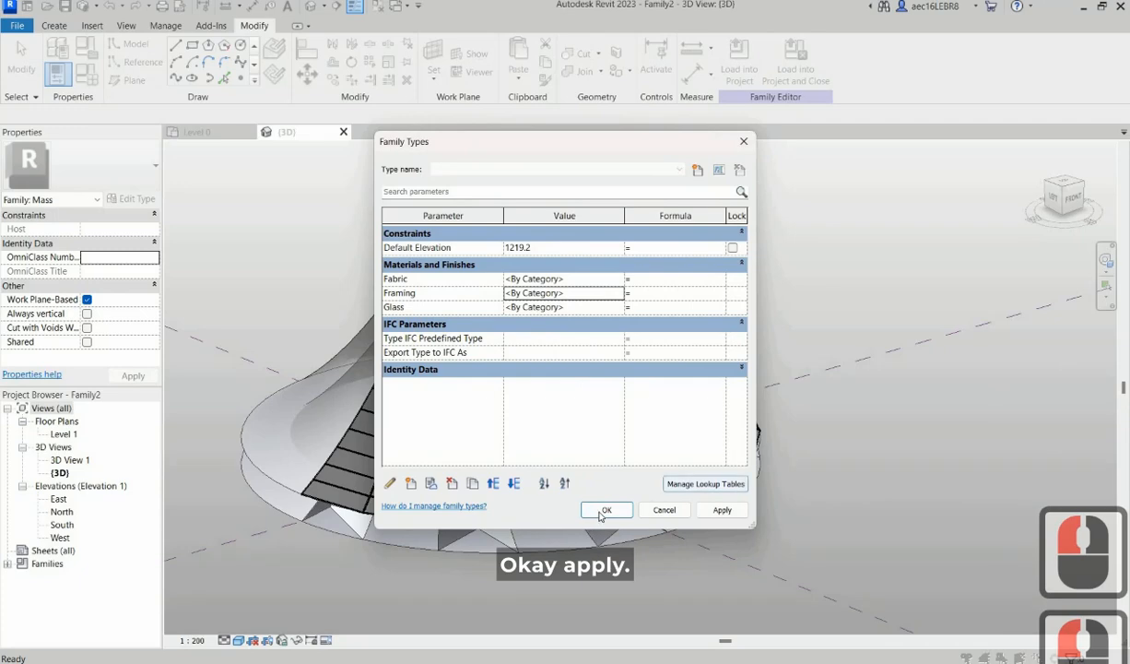
pyautogui.click(722, 509)
pyautogui.click(606, 509)
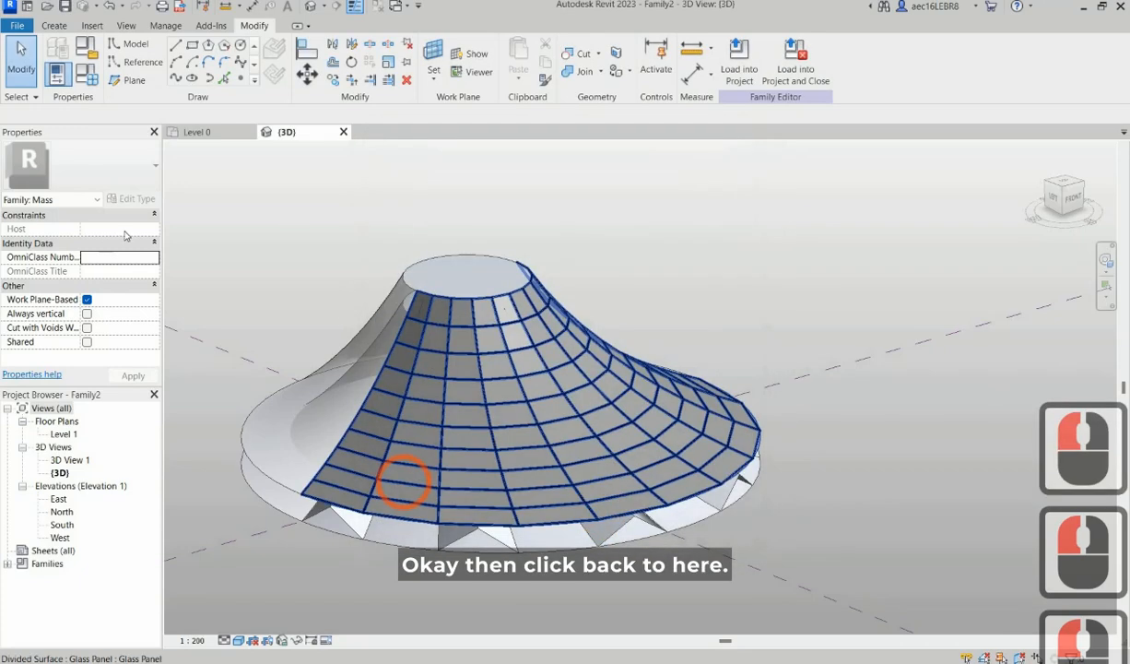
pyautogui.click(403, 482)
pyautogui.click(135, 201)
pyautogui.click(134, 201)
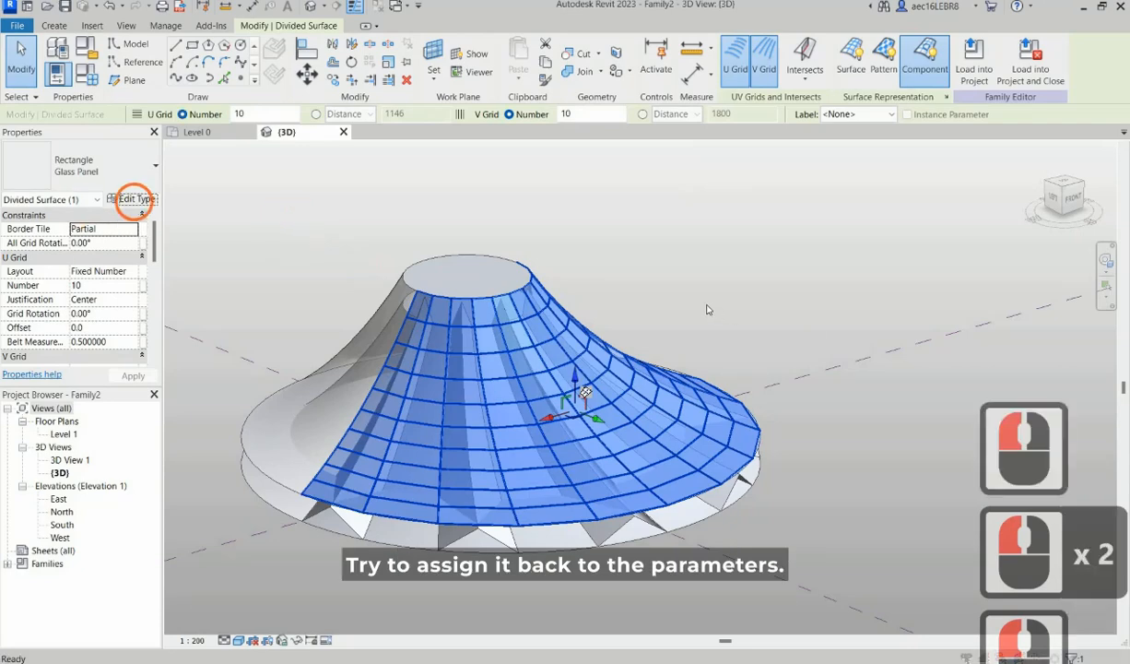
pyautogui.click(704, 303)
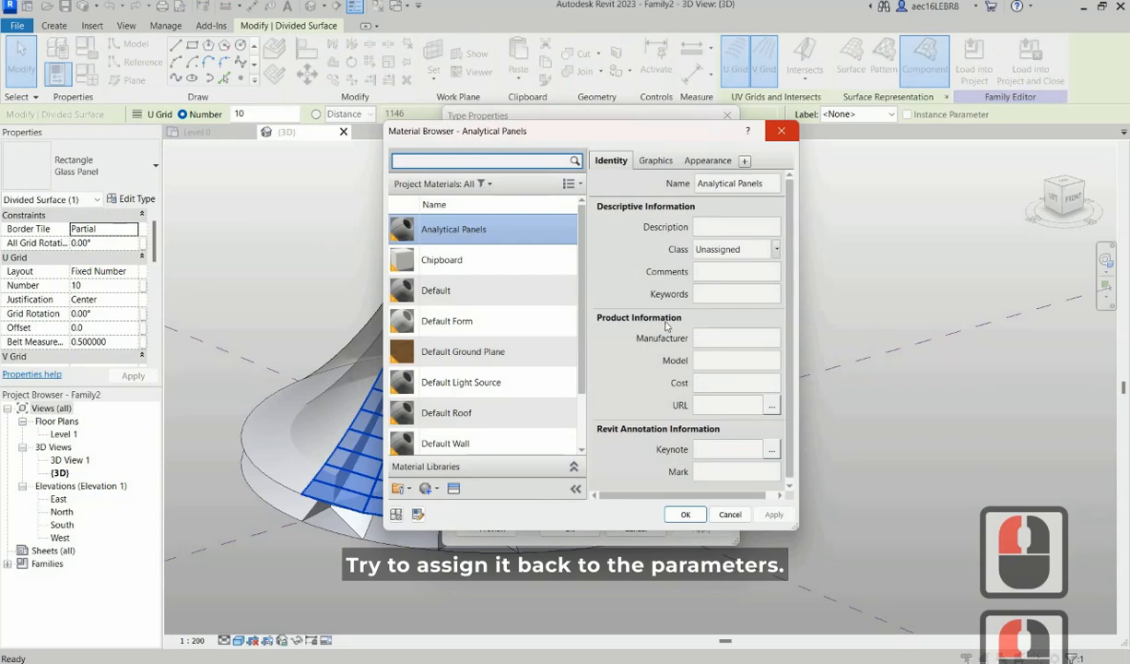
pyautogui.press('Escape')
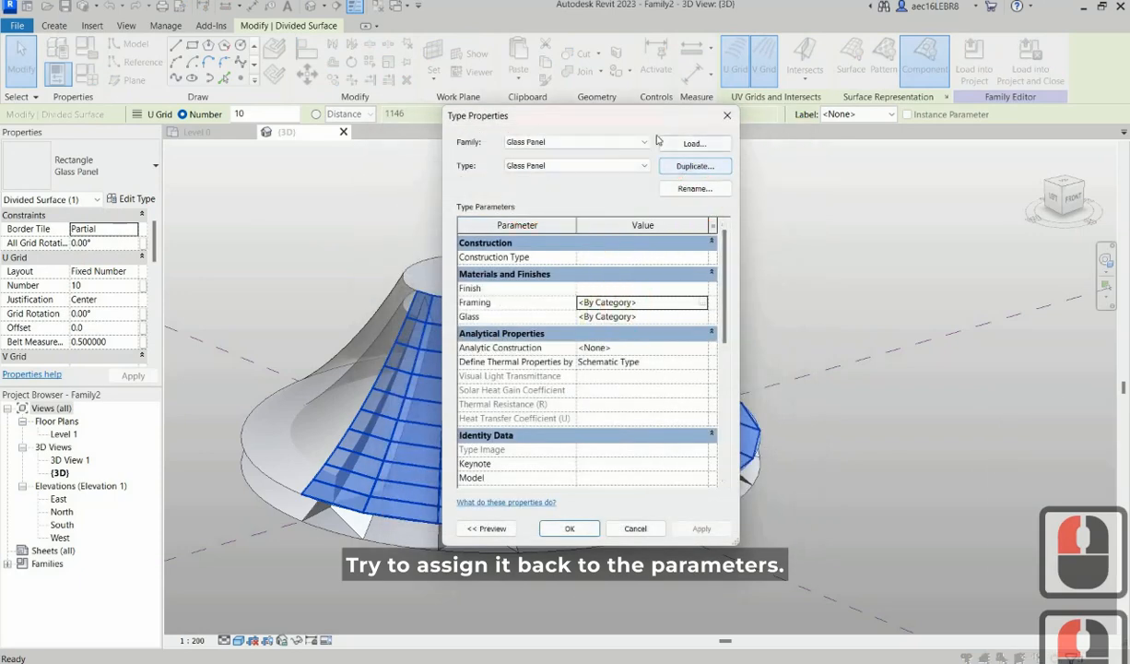
pyautogui.click(727, 115)
pyautogui.click(242, 243)
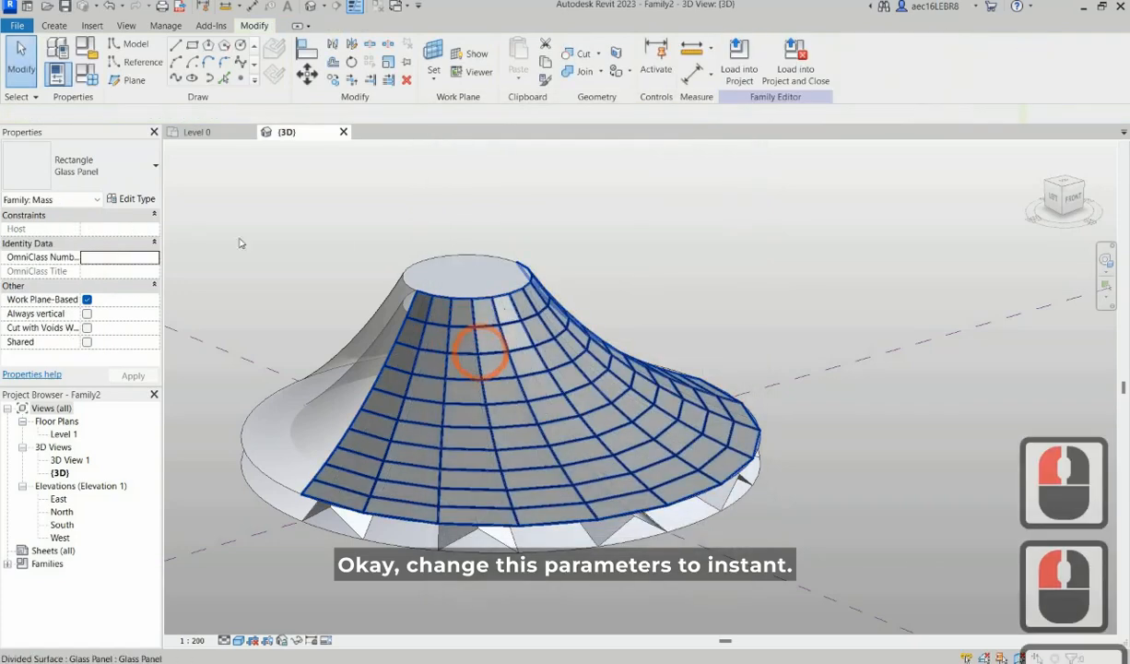
pyautogui.press('Escape')
pyautogui.click(465, 361)
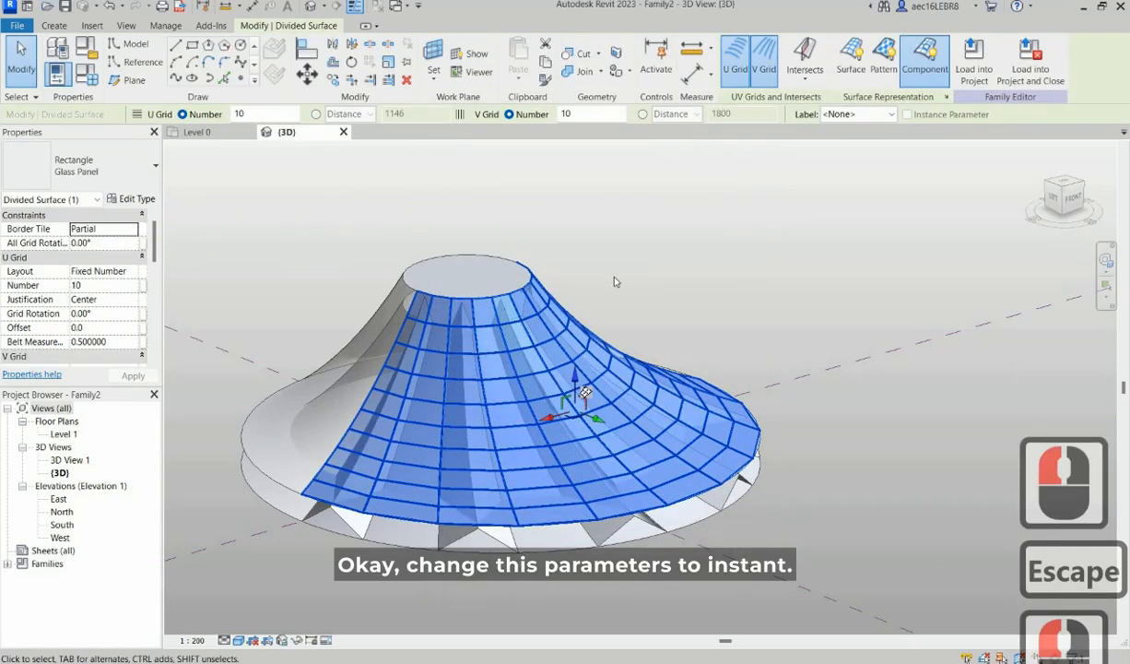
pyautogui.press('Escape')
# Step: Open the Glass Panel family file from the Question 2 folder
pyautogui.click(47, 6)
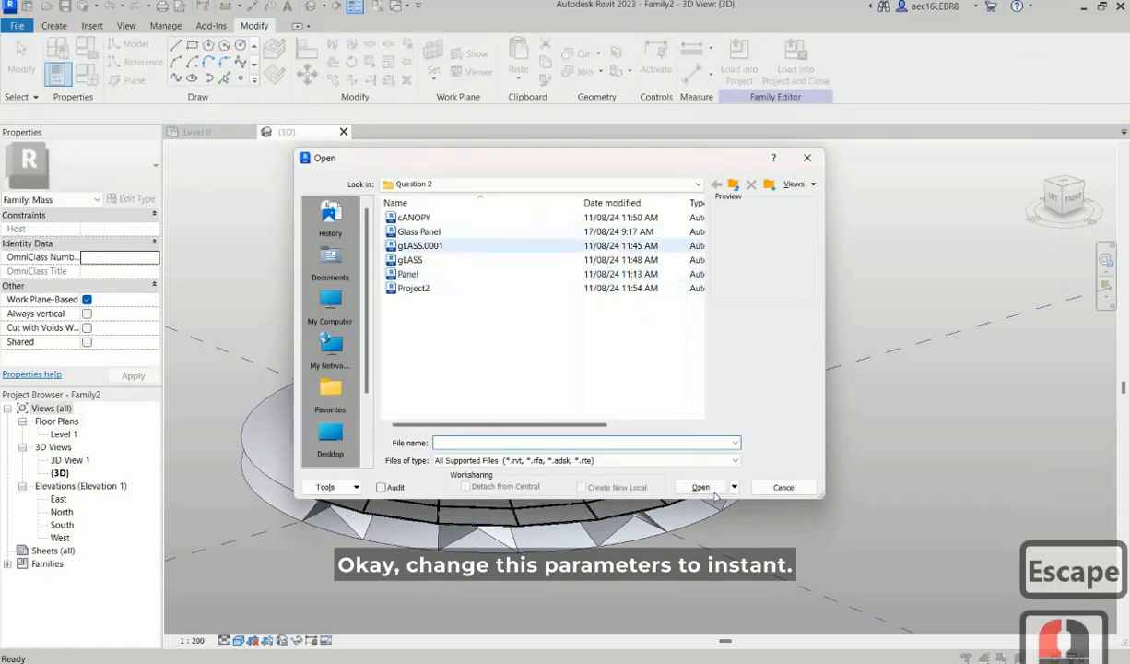
pyautogui.click(429, 232)
pyautogui.click(709, 489)
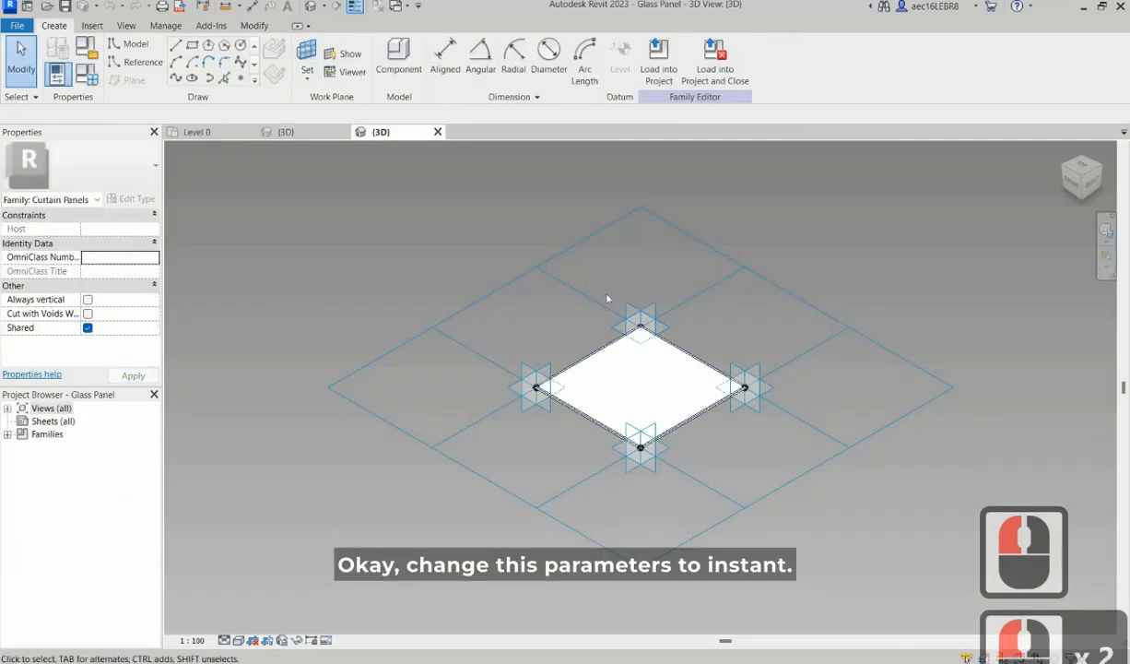
# Step: Change the panel family's Framing material parameter from a type to an instance parameter
pyautogui.click(86, 75)
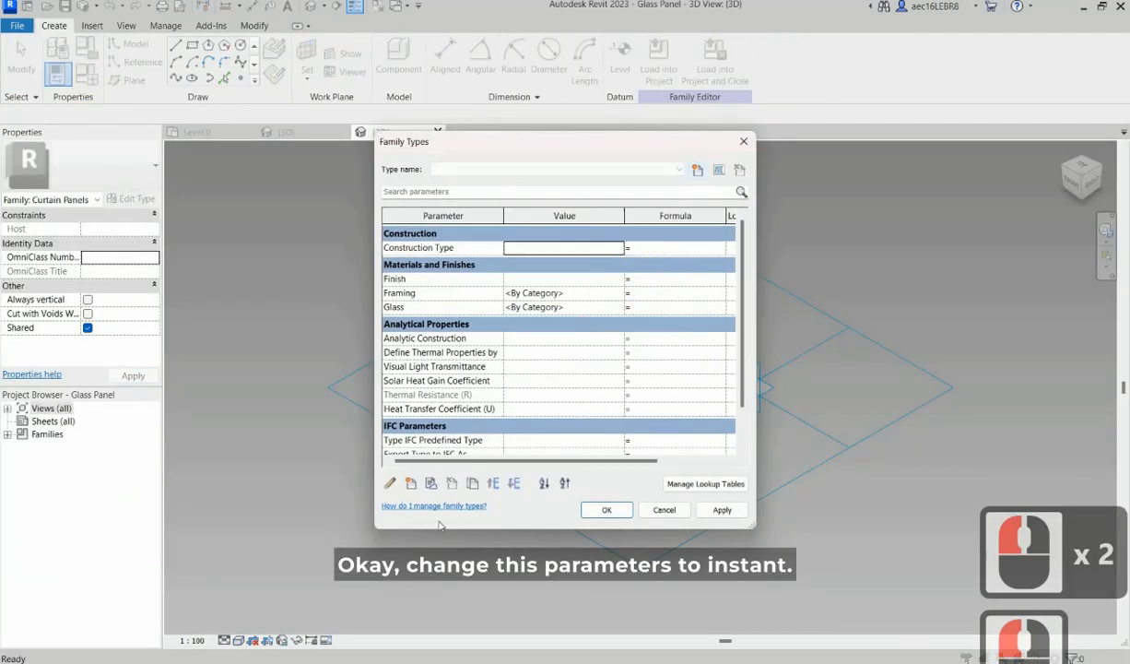
pyautogui.click(406, 294)
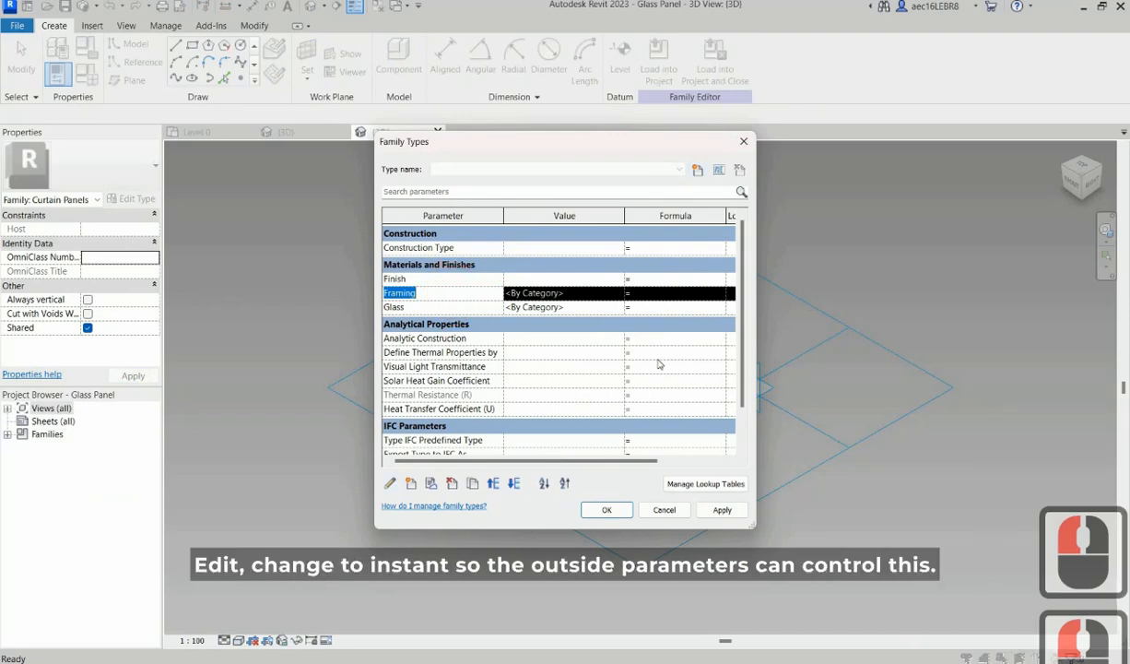
pyautogui.click(389, 483)
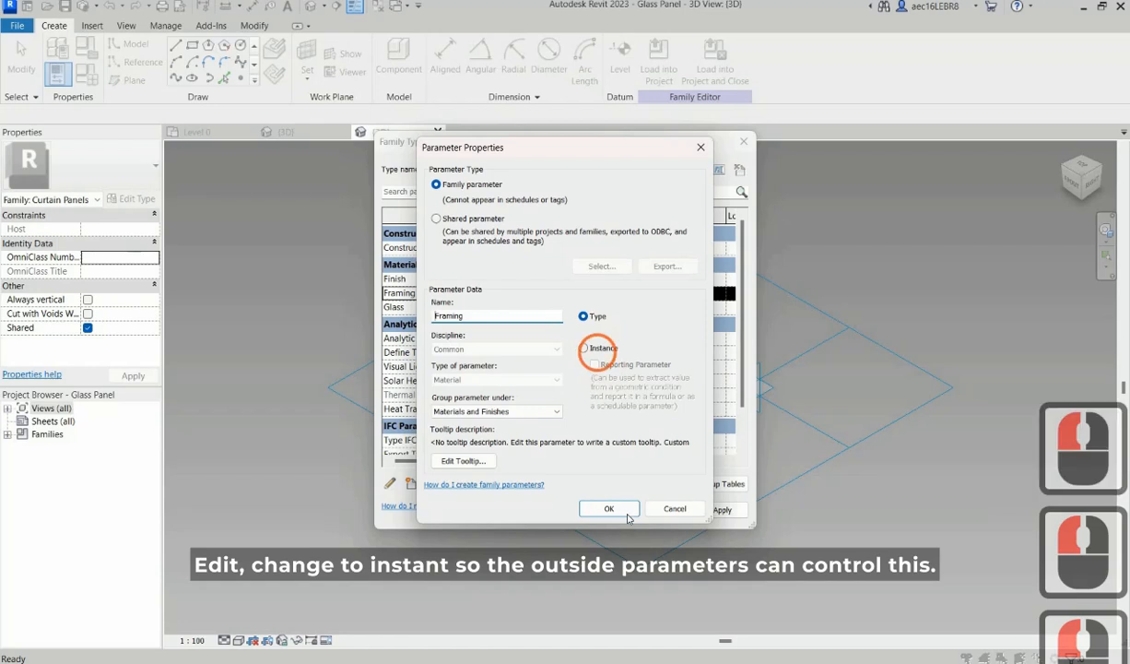
pyautogui.click(582, 347)
pyautogui.click(609, 508)
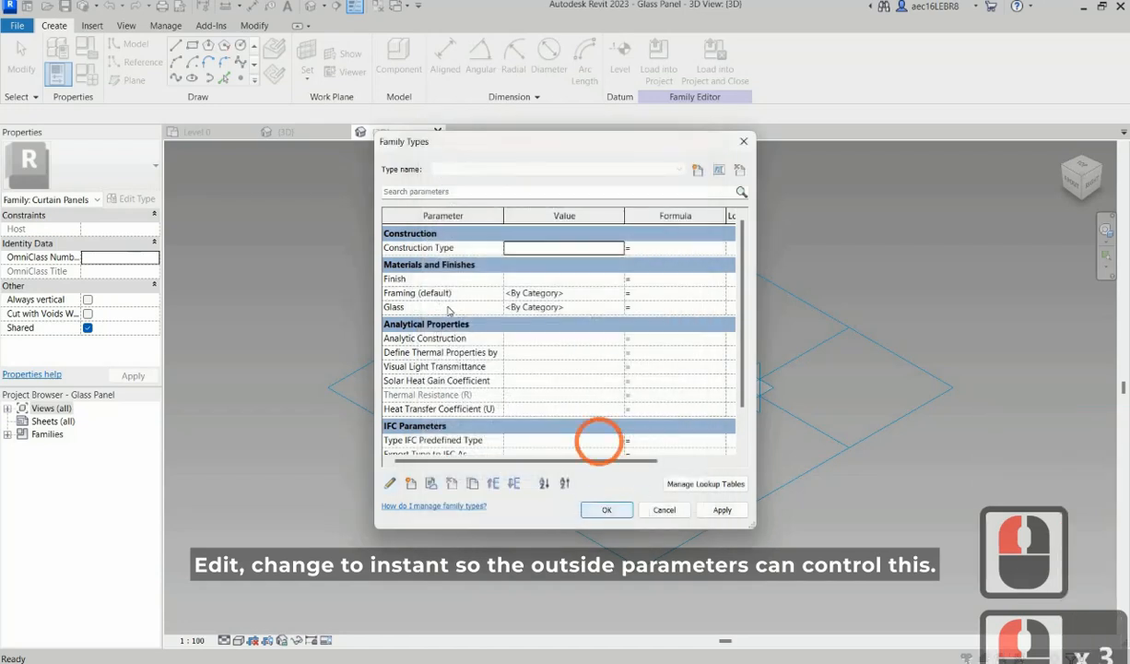
# Step: Change the panel family's Glass material parameter to an instance parameter and apply the family type changes
pyautogui.click(396, 307)
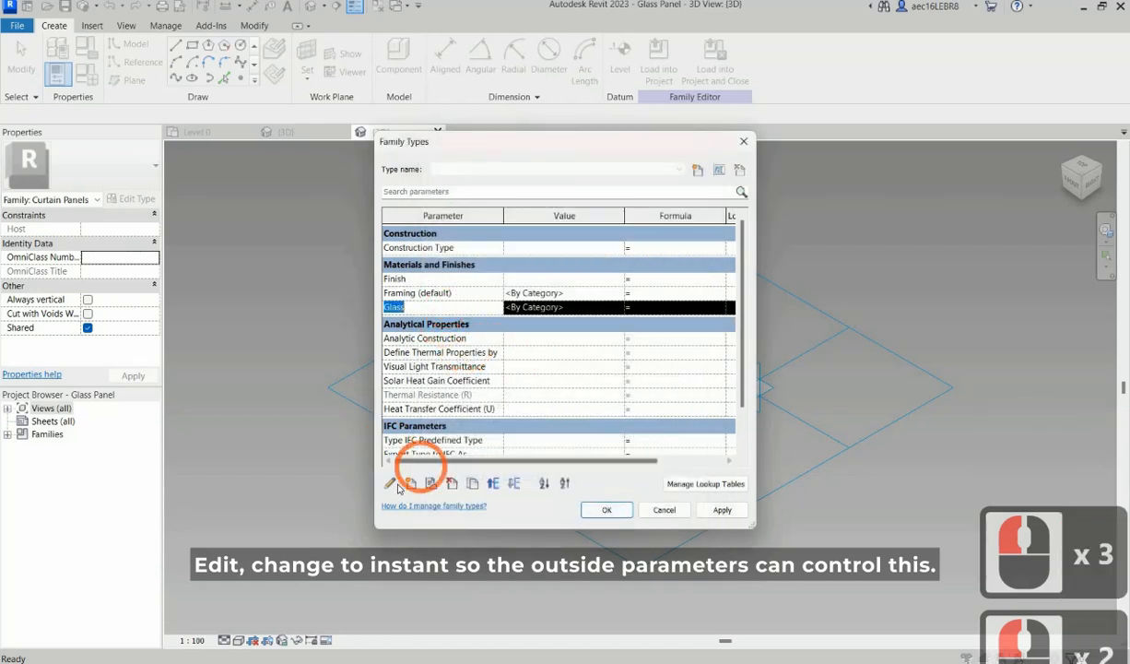
pyautogui.click(390, 483)
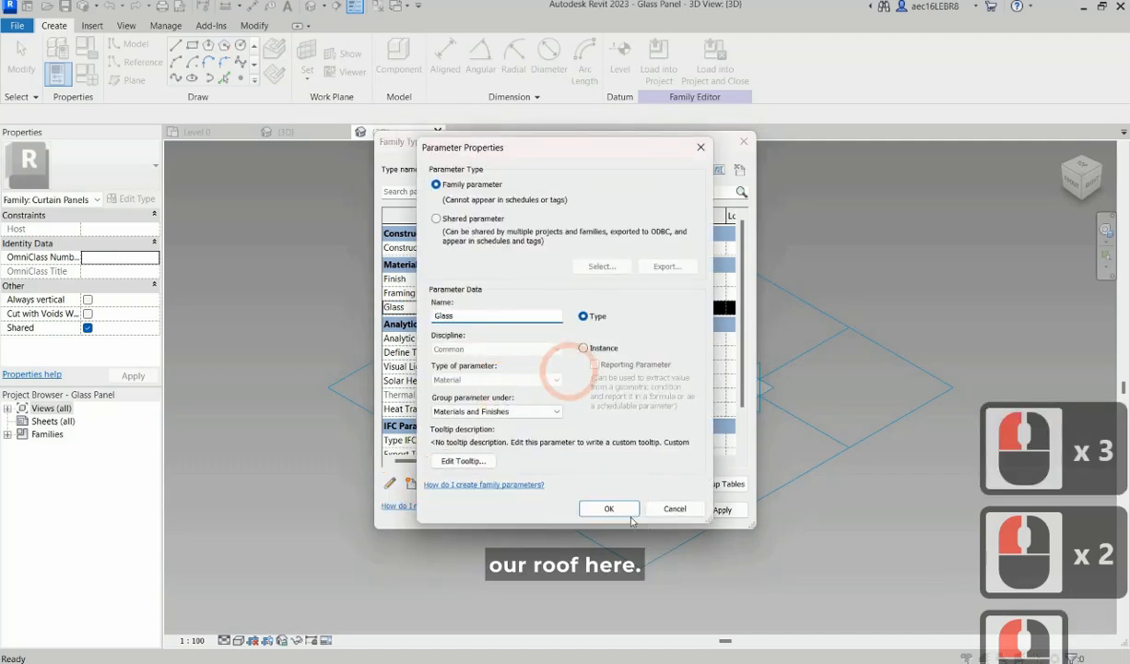
pyautogui.click(583, 348)
pyautogui.click(631, 506)
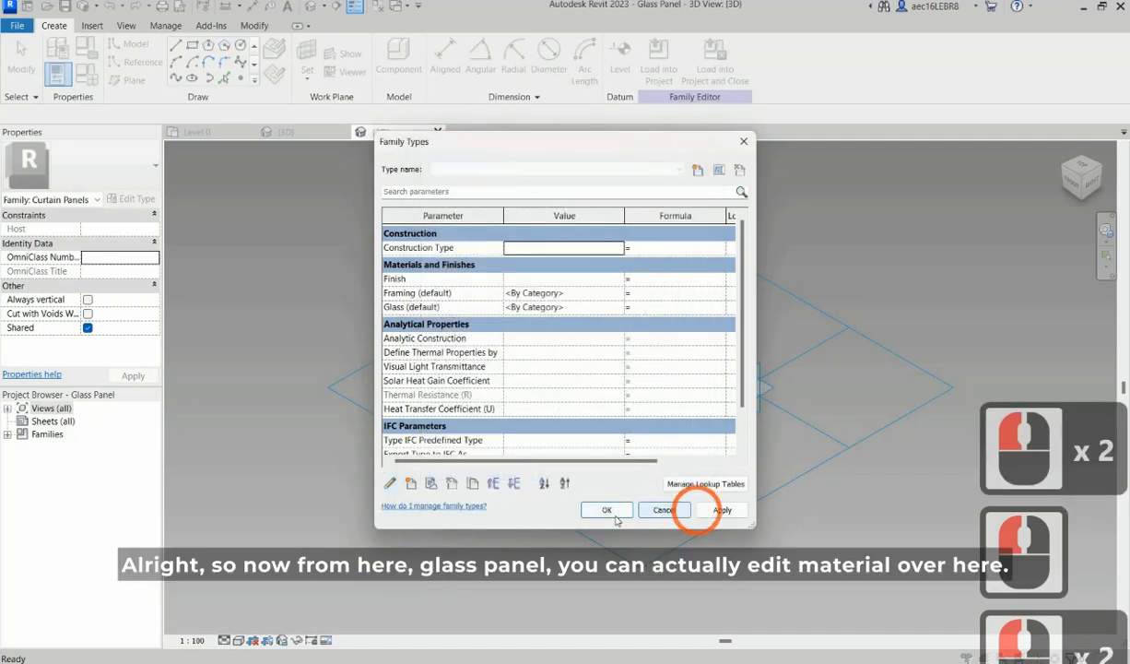
pyautogui.click(722, 509)
pyautogui.click(610, 508)
# Step: Save and close the panel family while loading it into Family2, overwriting the existing version and its parameter values
pyautogui.click(715, 55)
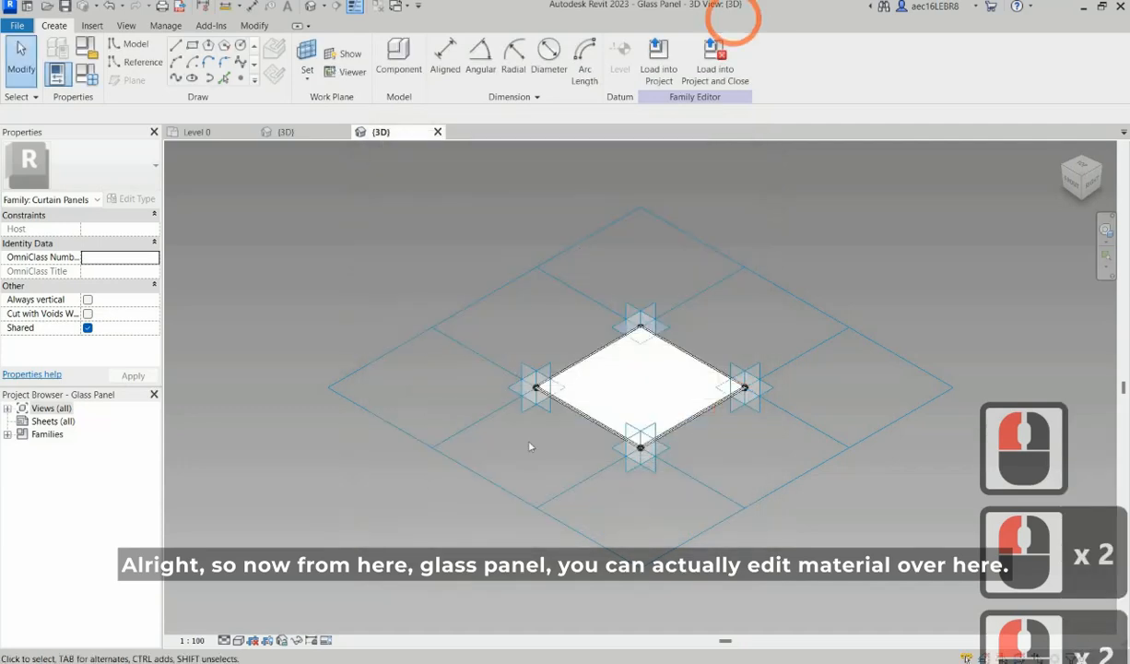
pyautogui.click(528, 447)
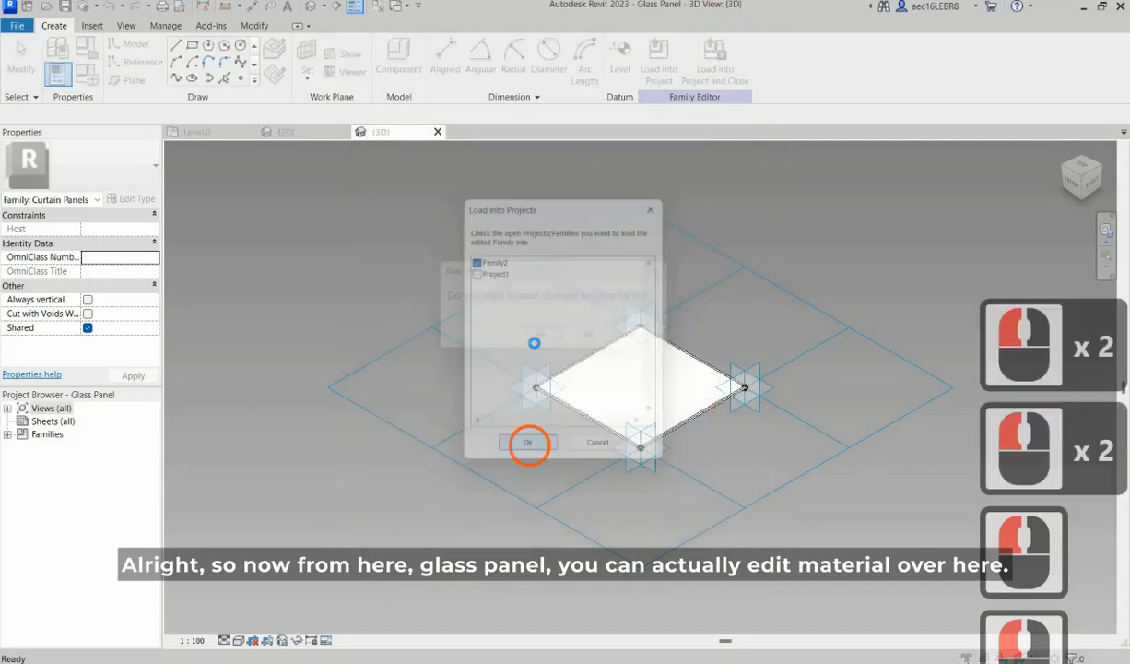
pyautogui.click(536, 341)
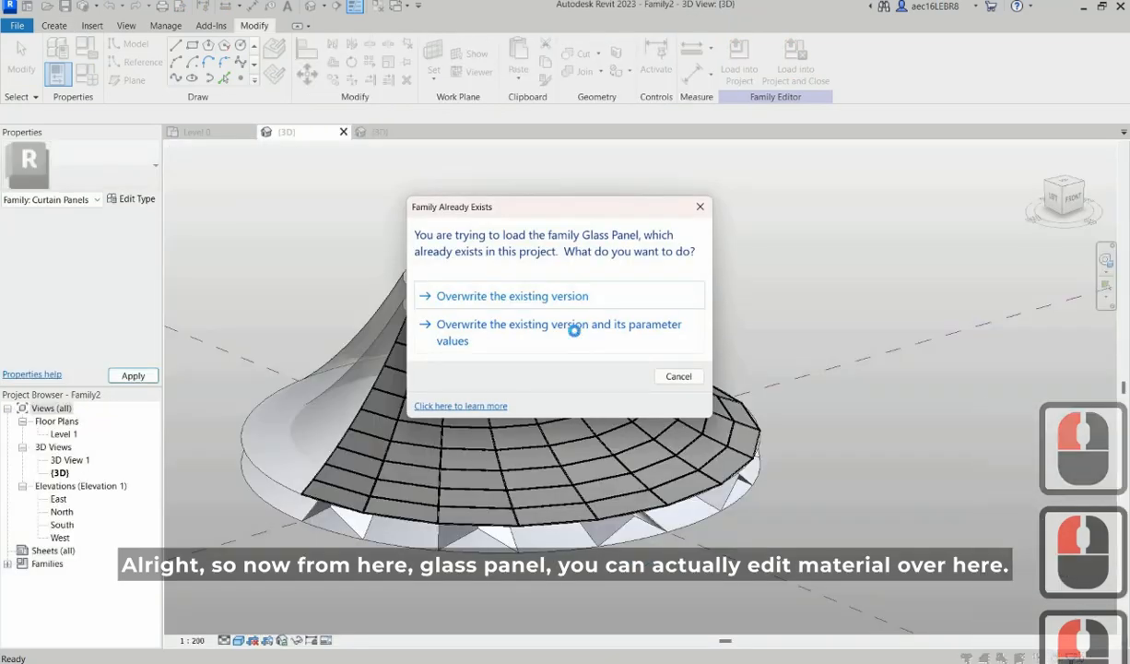
pyautogui.click(573, 330)
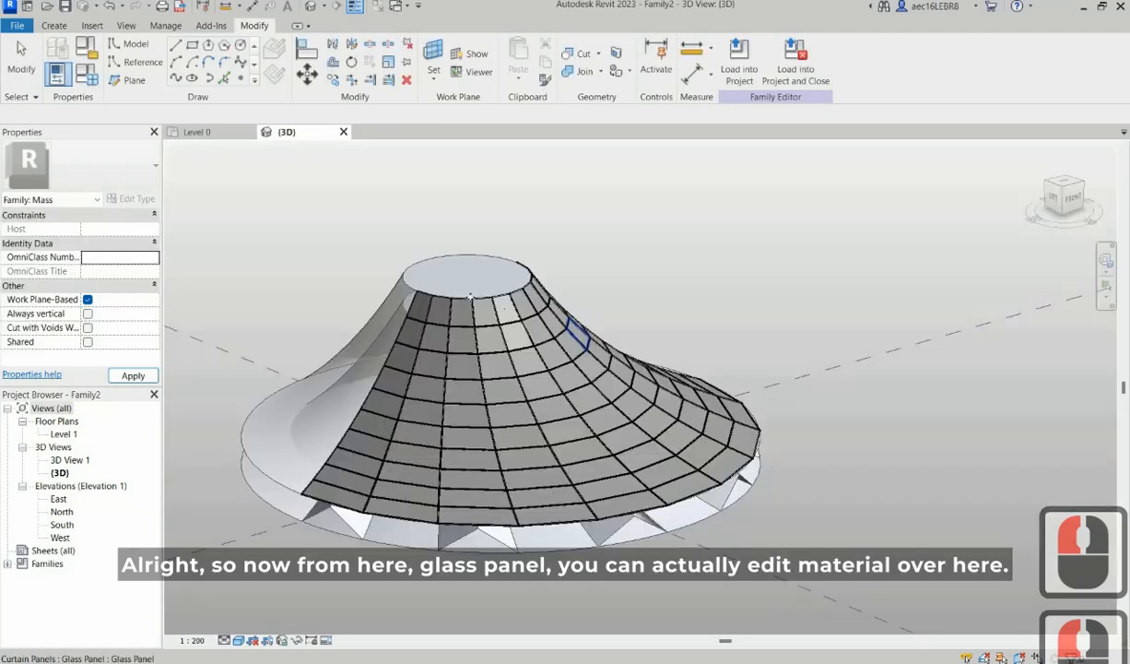
pyautogui.click(534, 341)
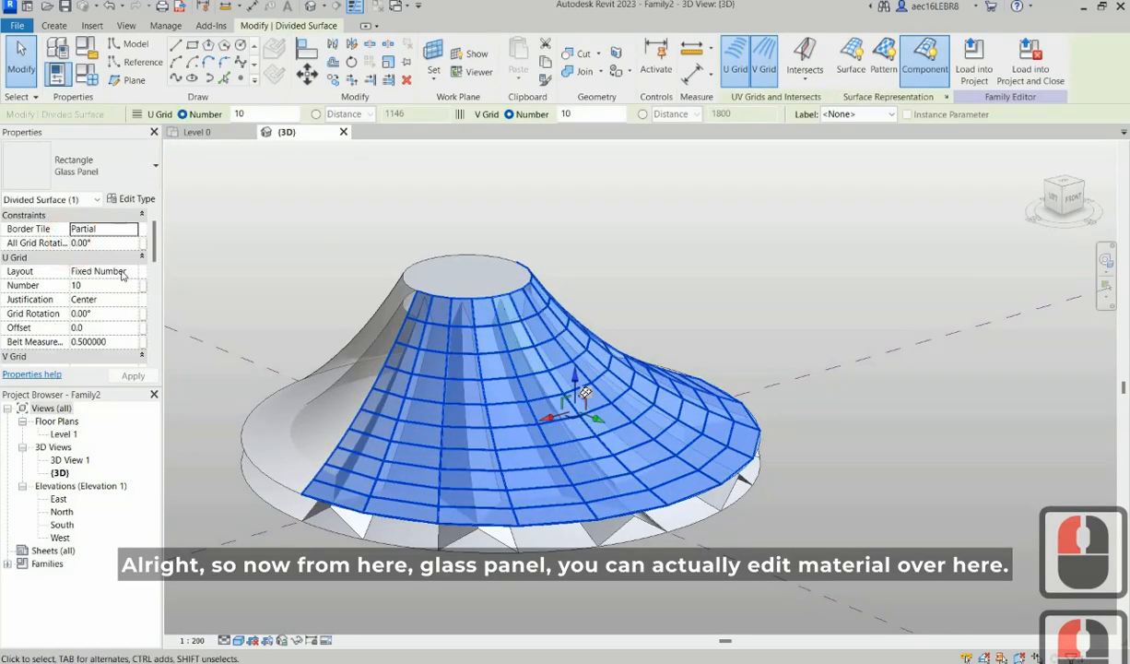
pyautogui.scroll(-11, 125, 275)
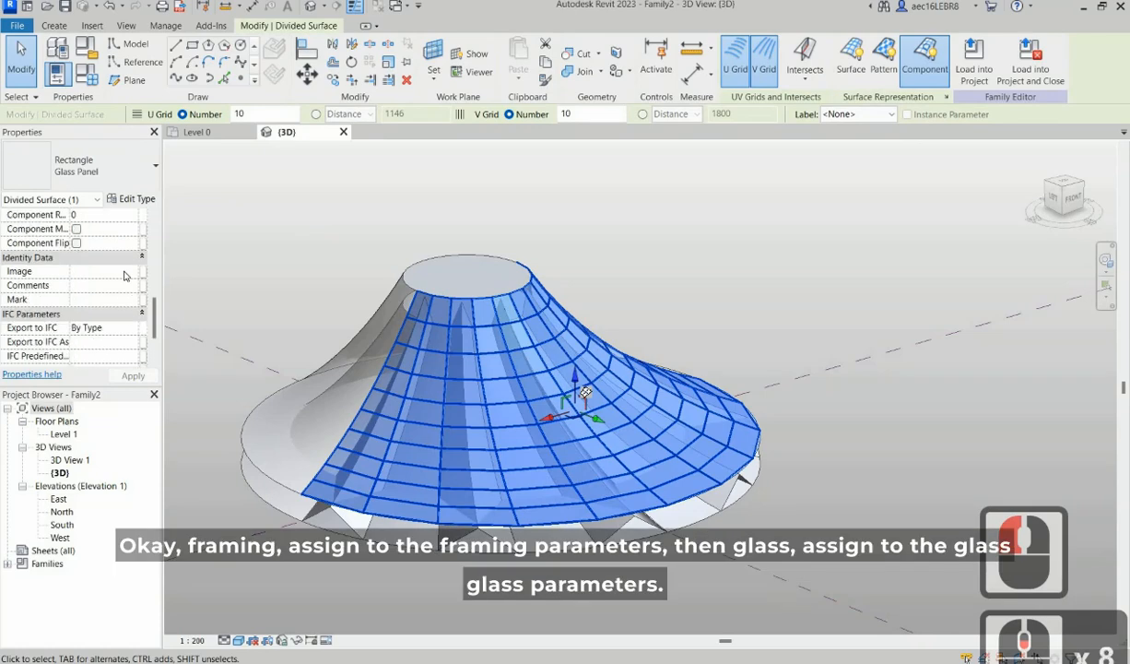
pyautogui.scroll(15, 124, 274)
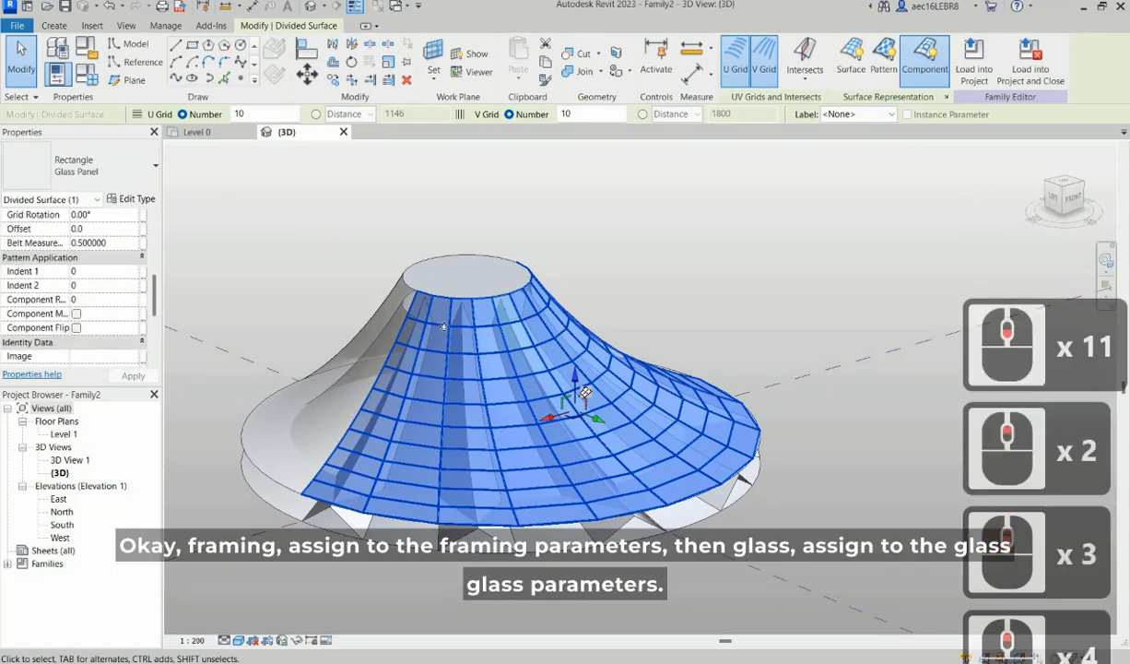
pyautogui.press('Escape')
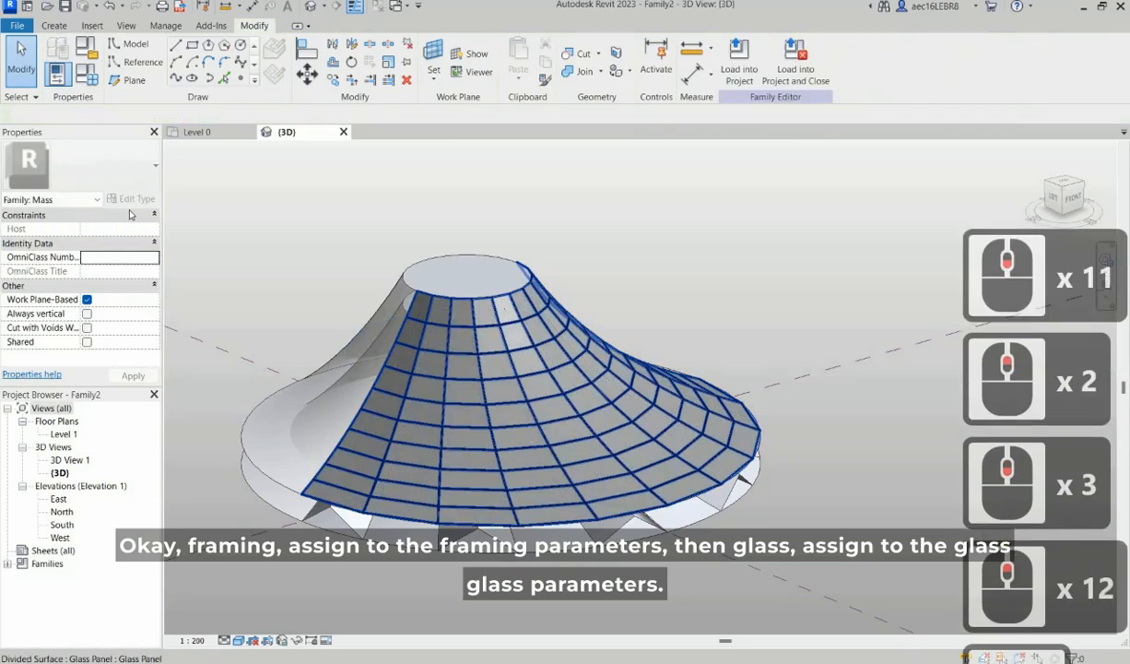
# Step: Associate the Framing material of one glass panel on the canopy surface with the mass family's Framing parameter
pyautogui.press('Tab')
pyautogui.click(443, 322)
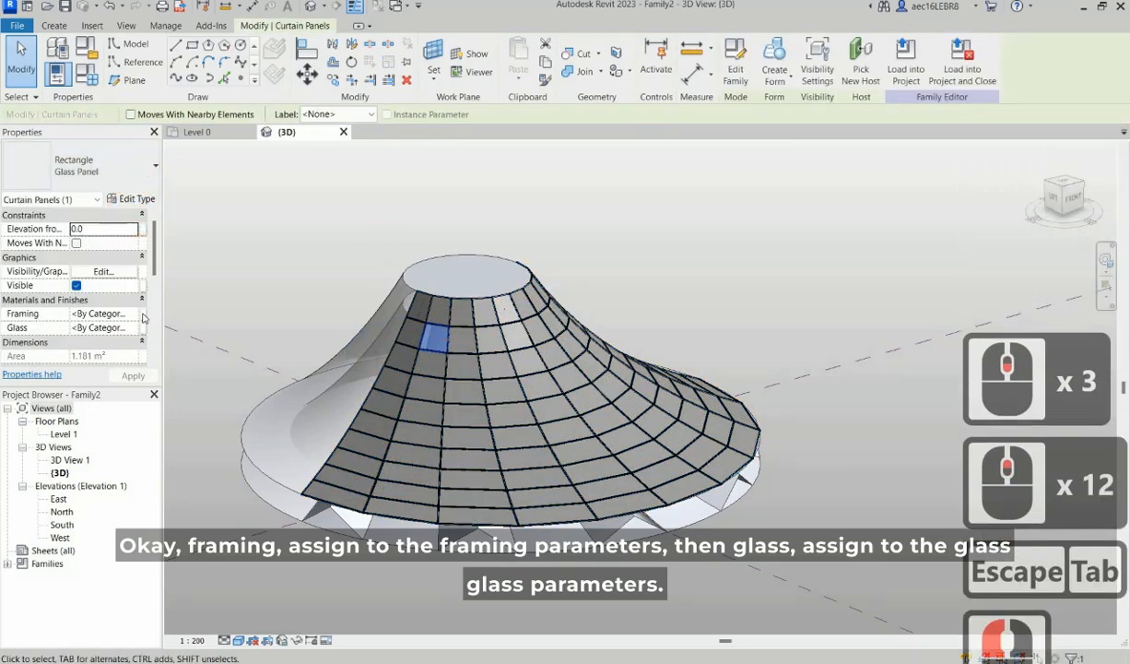
pyautogui.click(143, 314)
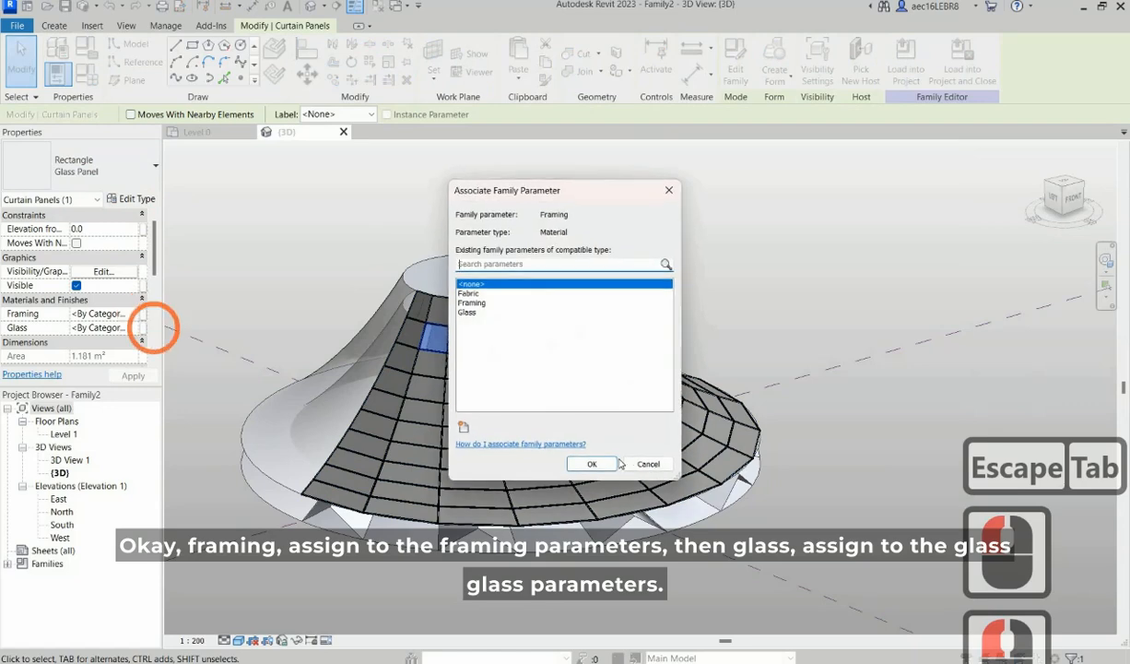
pyautogui.click(471, 303)
pyautogui.click(592, 464)
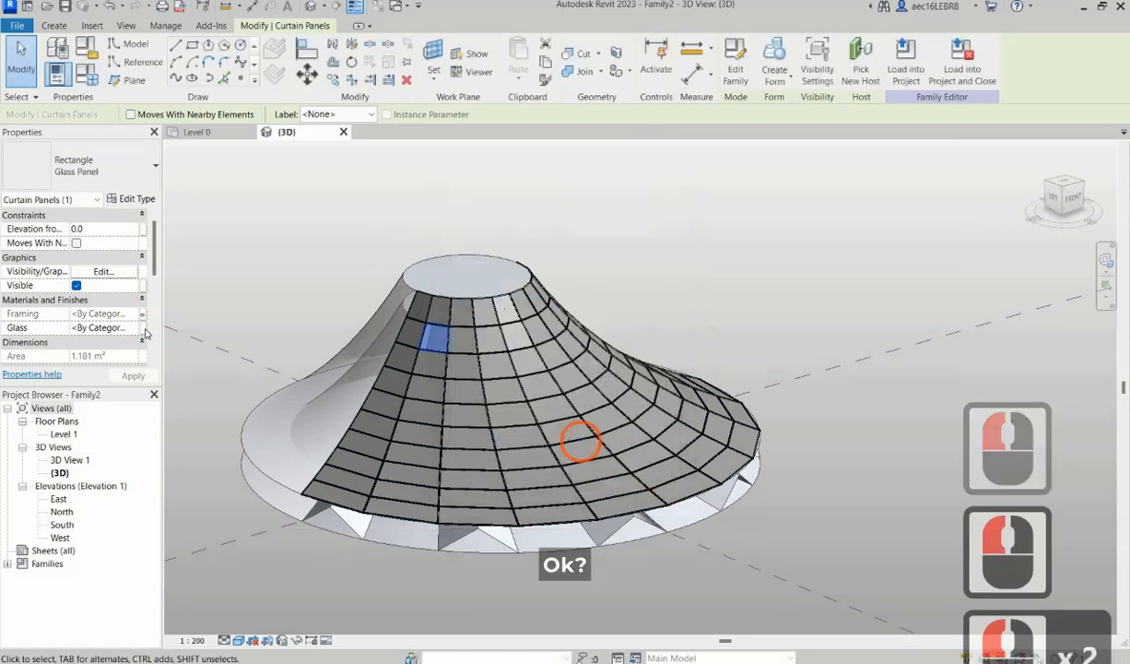
# Step: Associate the same panel's Glass material with the mass family's Glass parameter and clear the selection
pyautogui.click(143, 327)
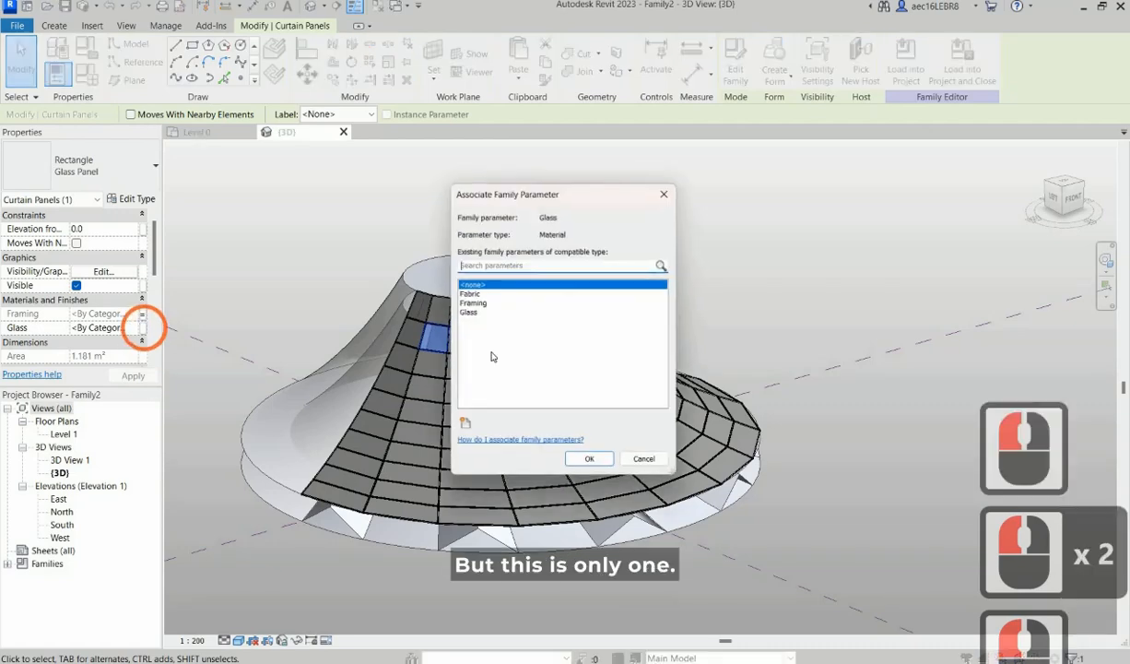
pyautogui.click(497, 356)
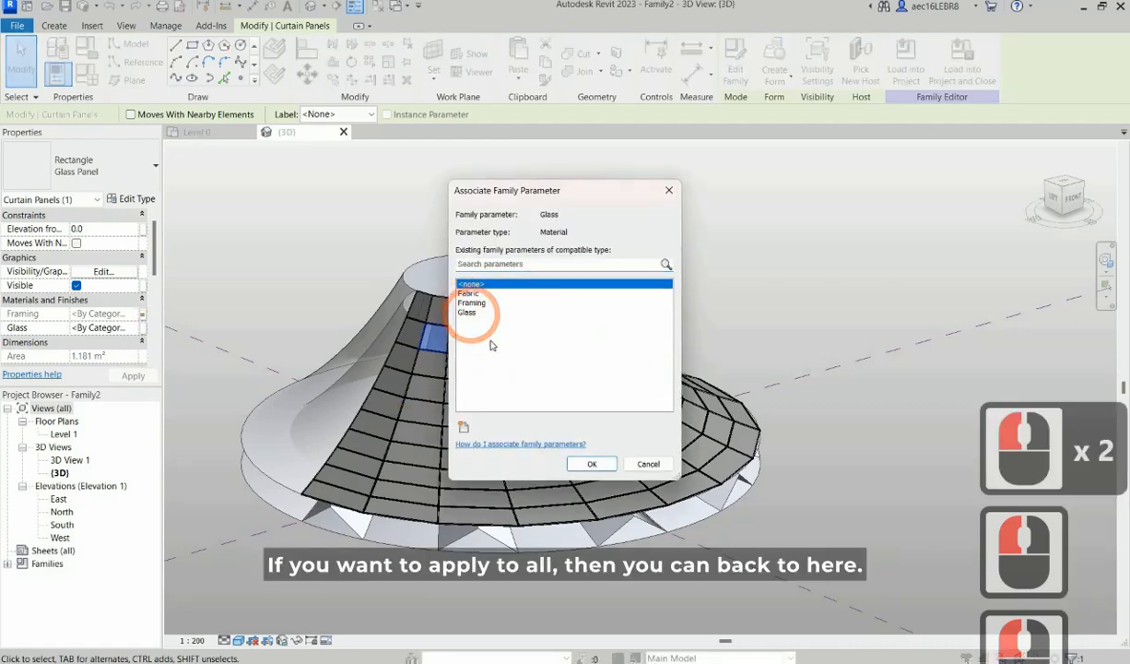
pyautogui.click(467, 313)
pyautogui.click(592, 464)
pyautogui.click(391, 328)
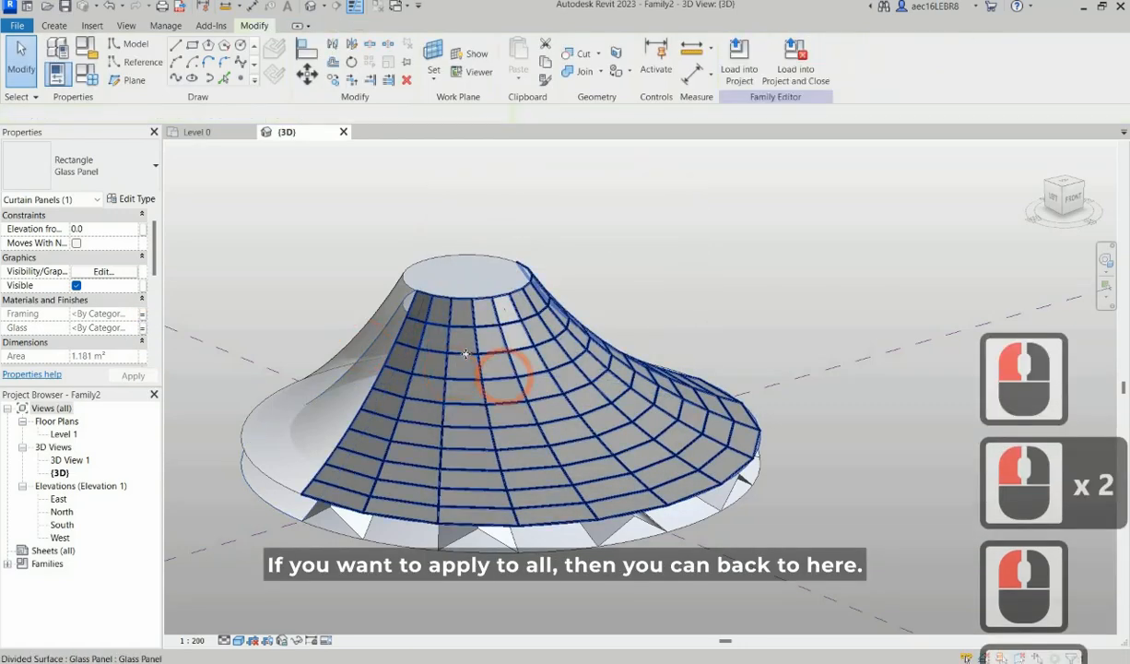
pyautogui.press('Escape')
pyautogui.click(465, 354)
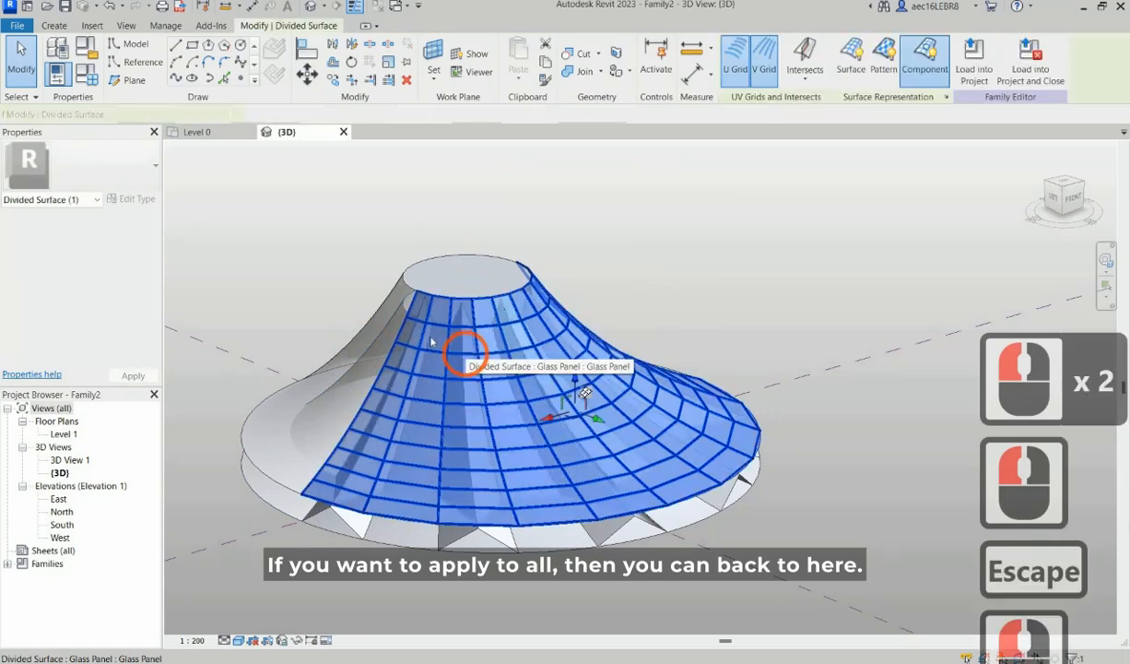
pyautogui.press('Escape')
pyautogui.click(578, 401)
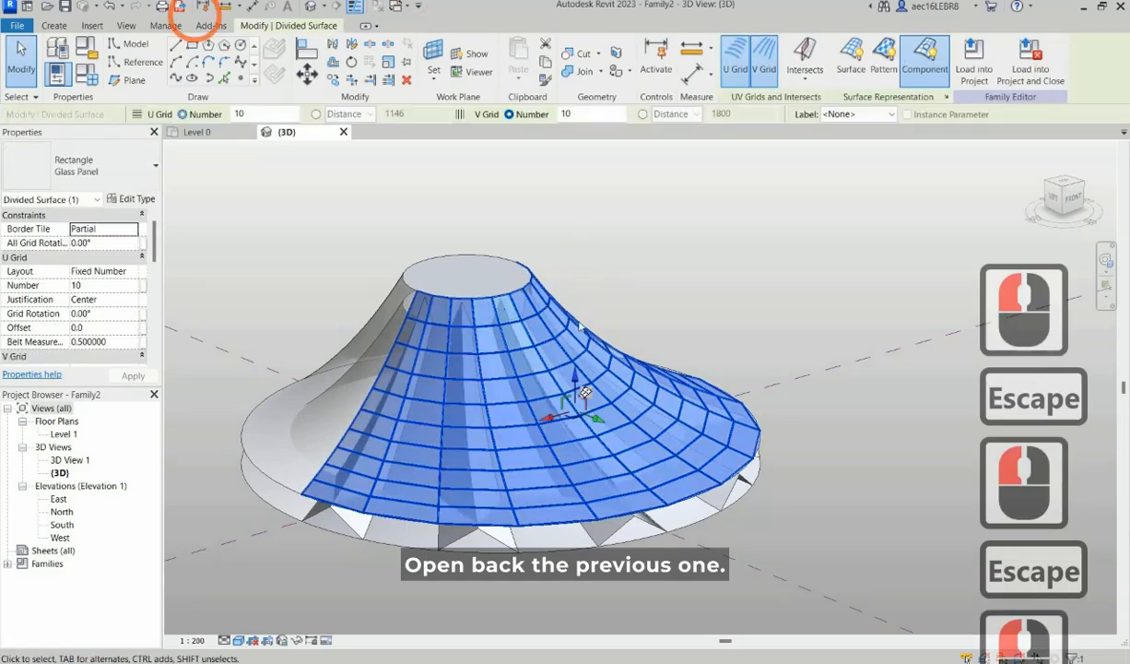
pyautogui.press('Escape')
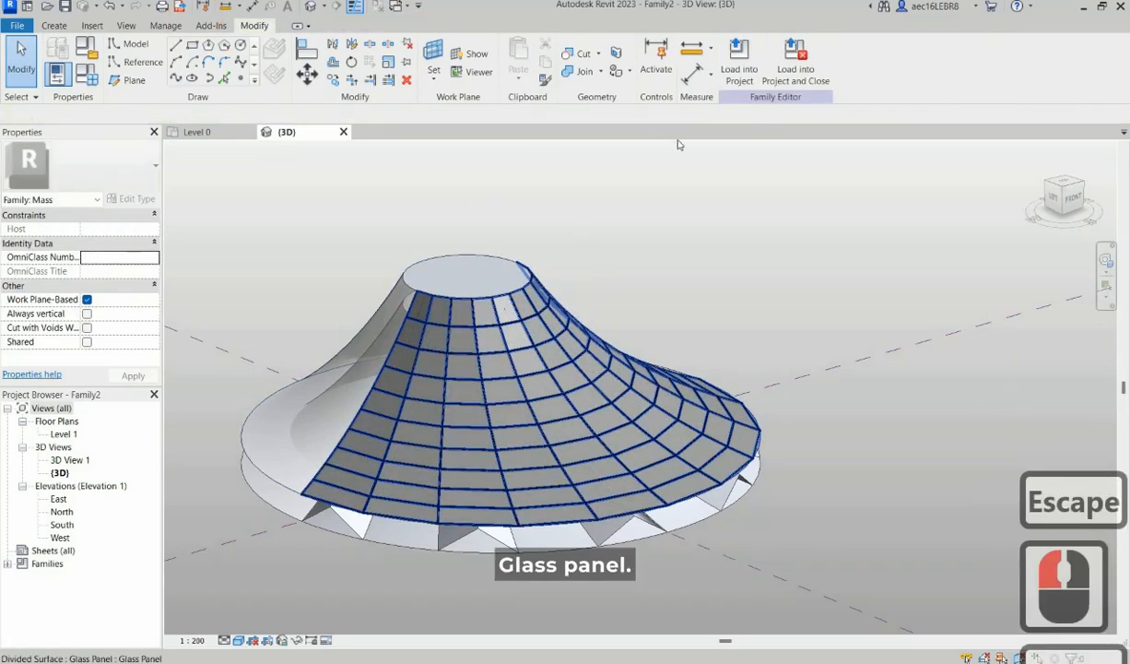
pyautogui.click(553, 388)
pyautogui.press('Escape')
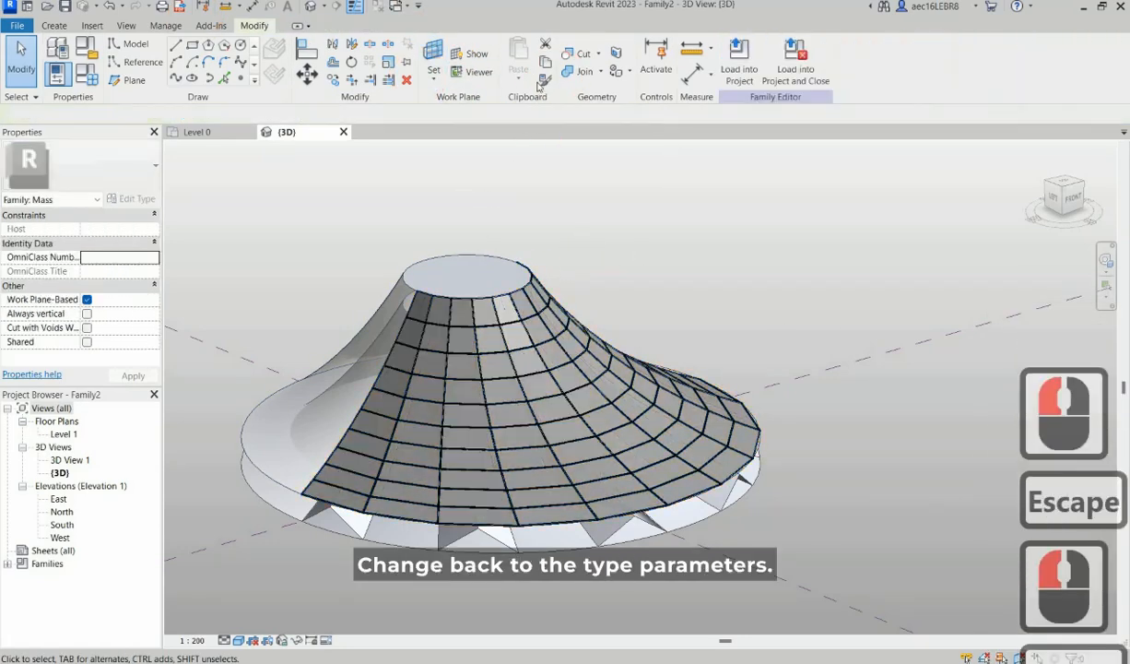
pyautogui.click(516, 353)
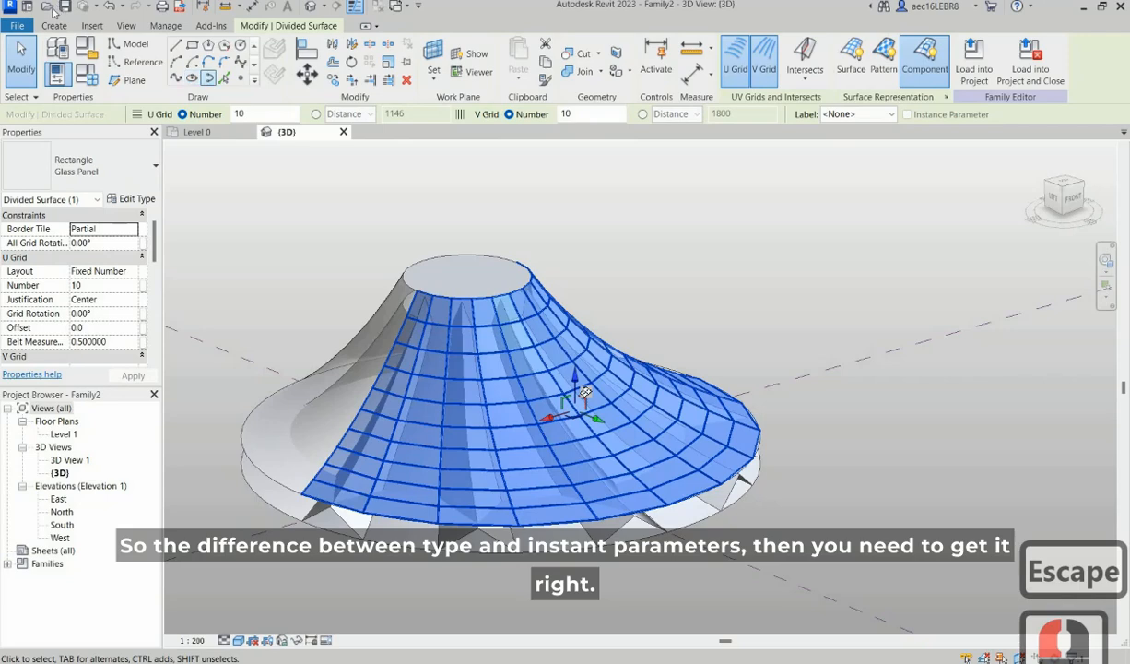
# Step: Open the Glass Panel family file from the Question 2 folder
pyautogui.hotkey('ctrl', 'o')
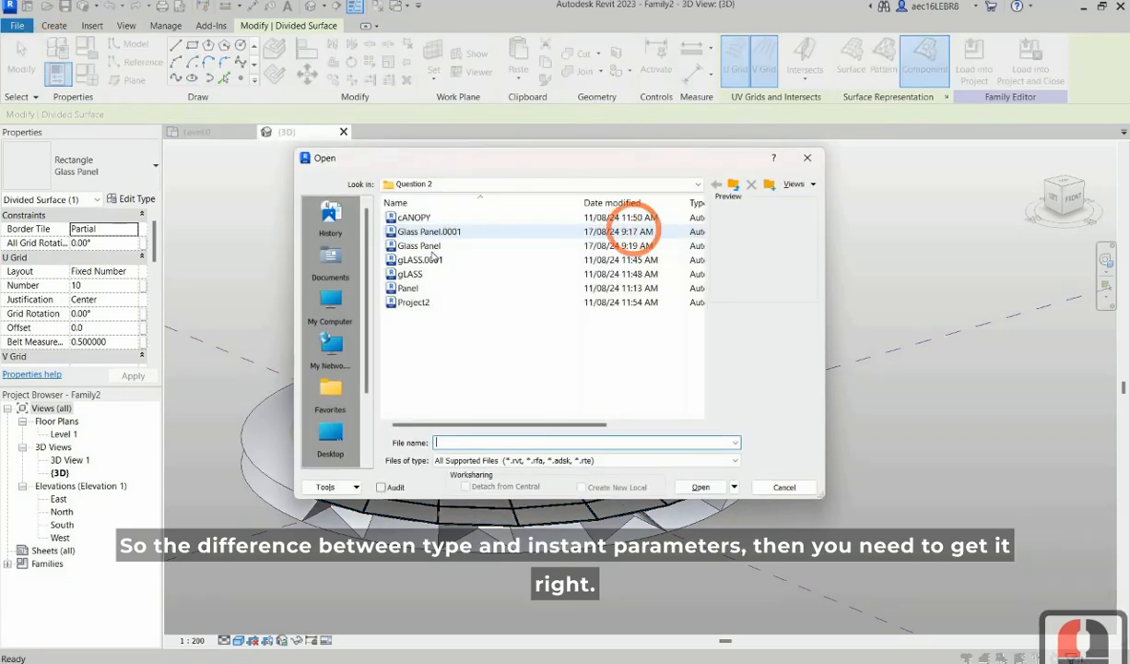
pyautogui.click(418, 245)
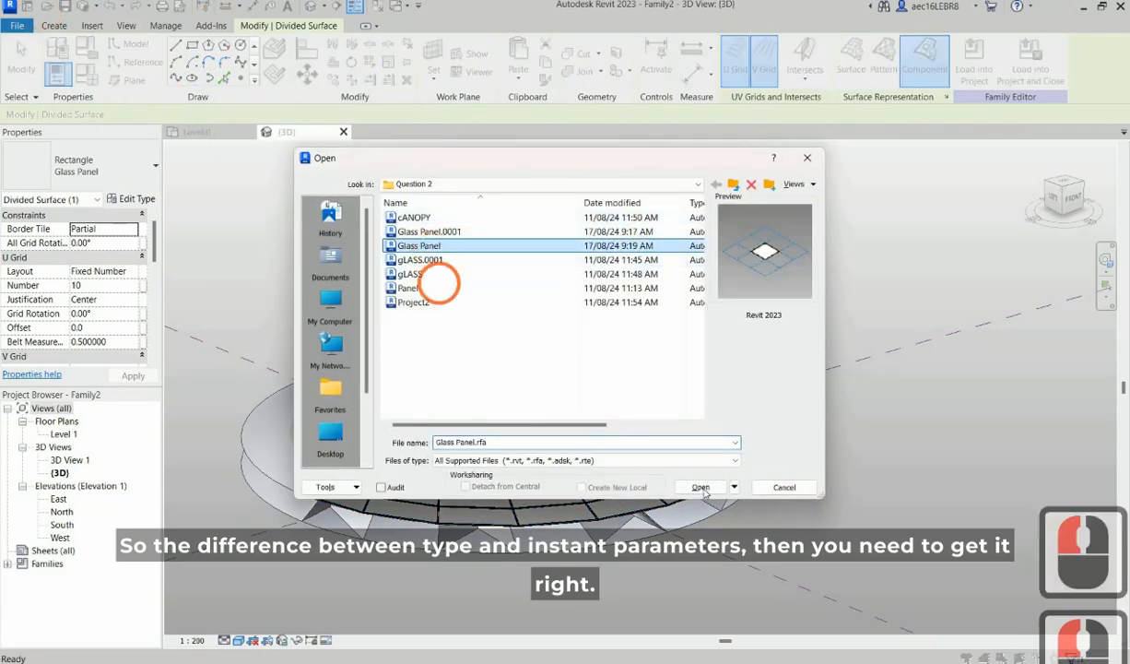
pyautogui.click(701, 487)
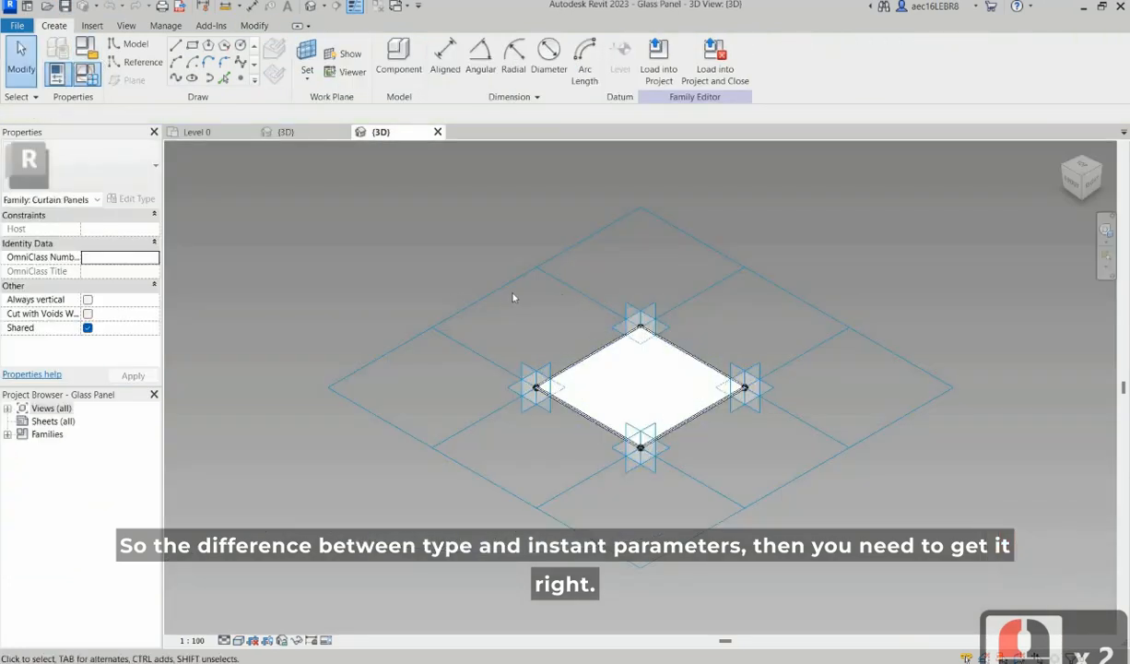
# Step: Change the panel family's Framing material parameter back to a type parameter
pyautogui.click(566, 255)
pyautogui.click(488, 293)
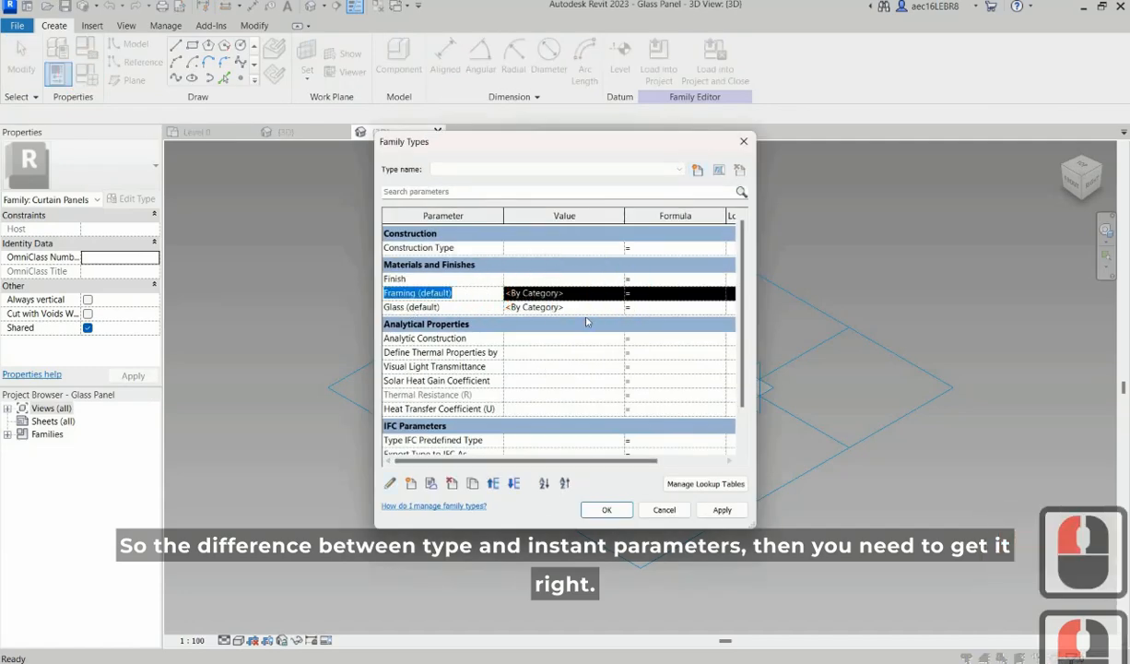
pyautogui.click(390, 483)
pyautogui.click(585, 316)
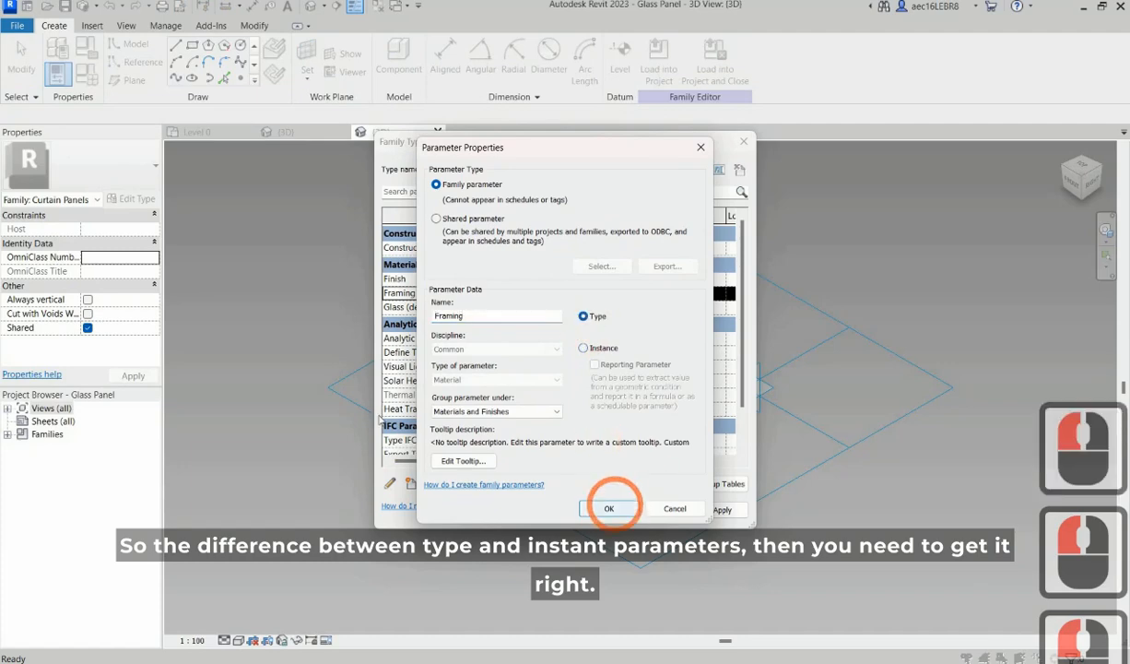
pyautogui.click(609, 508)
# Step: Change the panel family's Glass material parameter back to a type parameter and apply the family type changes
pyautogui.click(459, 307)
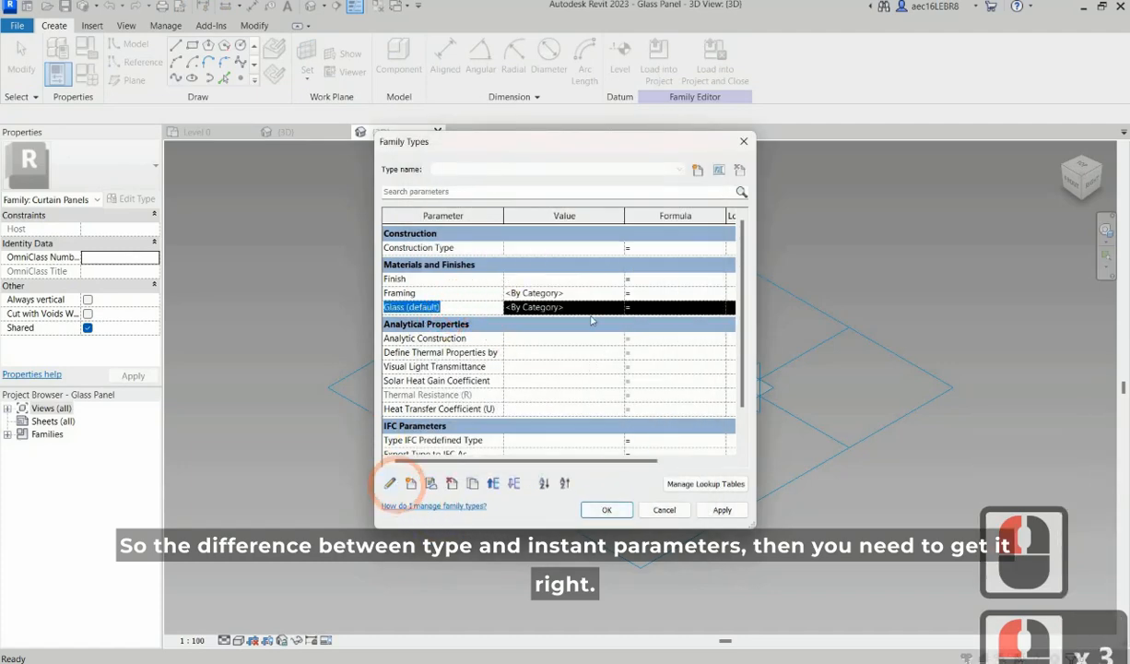
pyautogui.click(390, 483)
pyautogui.click(583, 316)
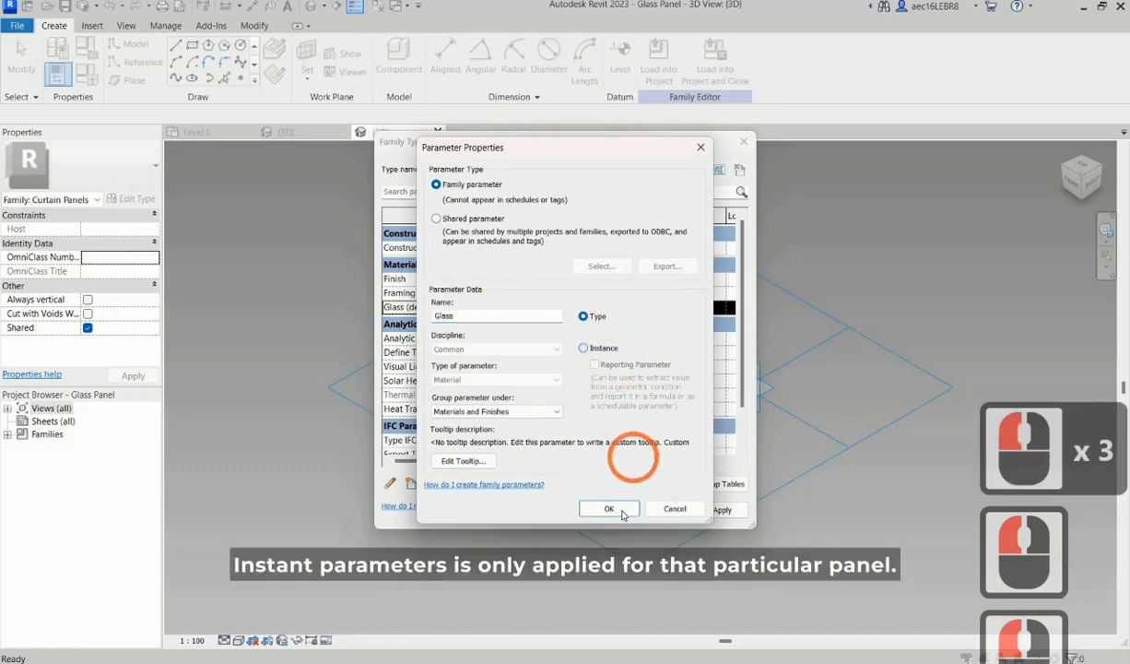
pyautogui.click(608, 508)
pyautogui.click(721, 508)
pyautogui.click(606, 510)
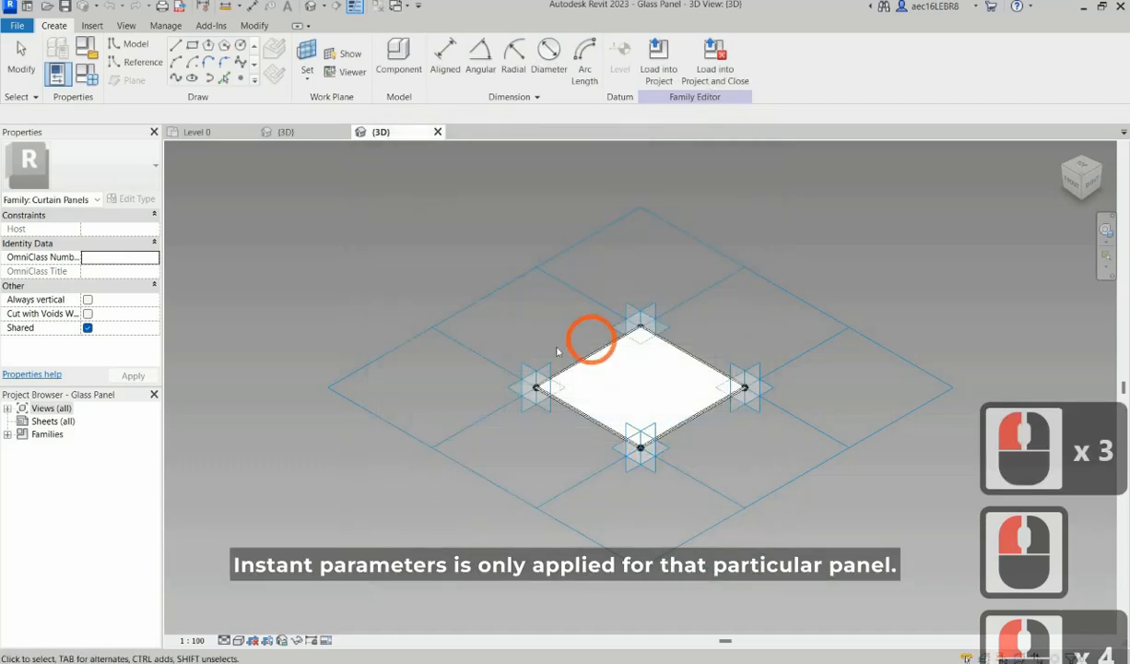
# Step: Load the Glass Panel family into Family2 and close it, overwriting the existing version and its parameter values
pyautogui.click(658, 66)
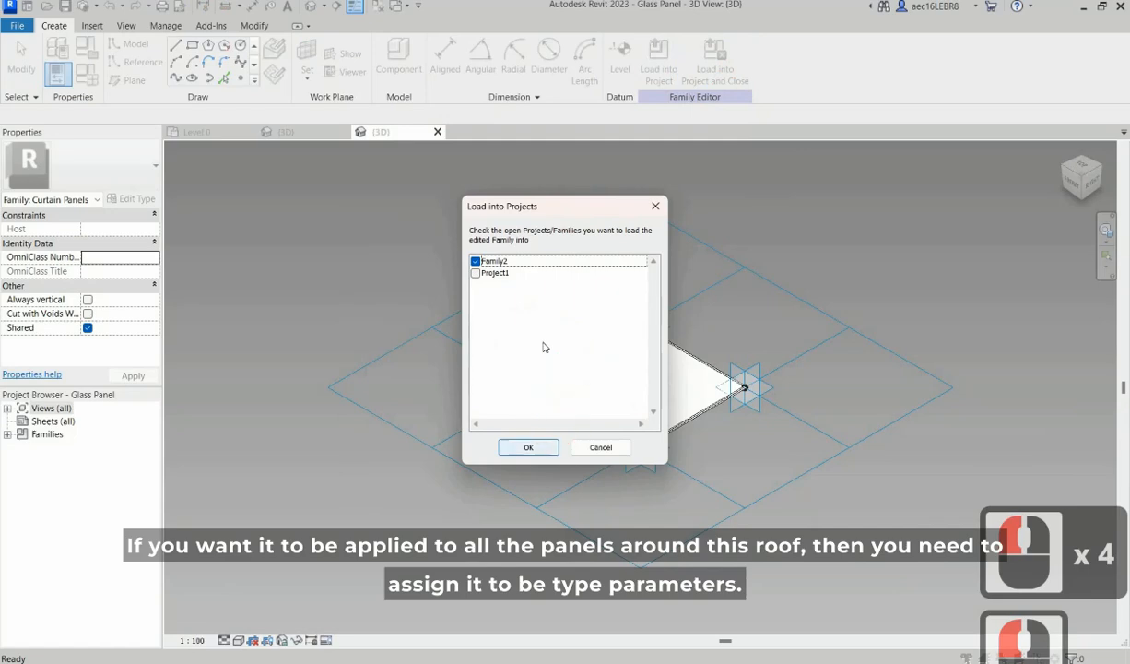
pyautogui.click(532, 446)
pyautogui.click(544, 341)
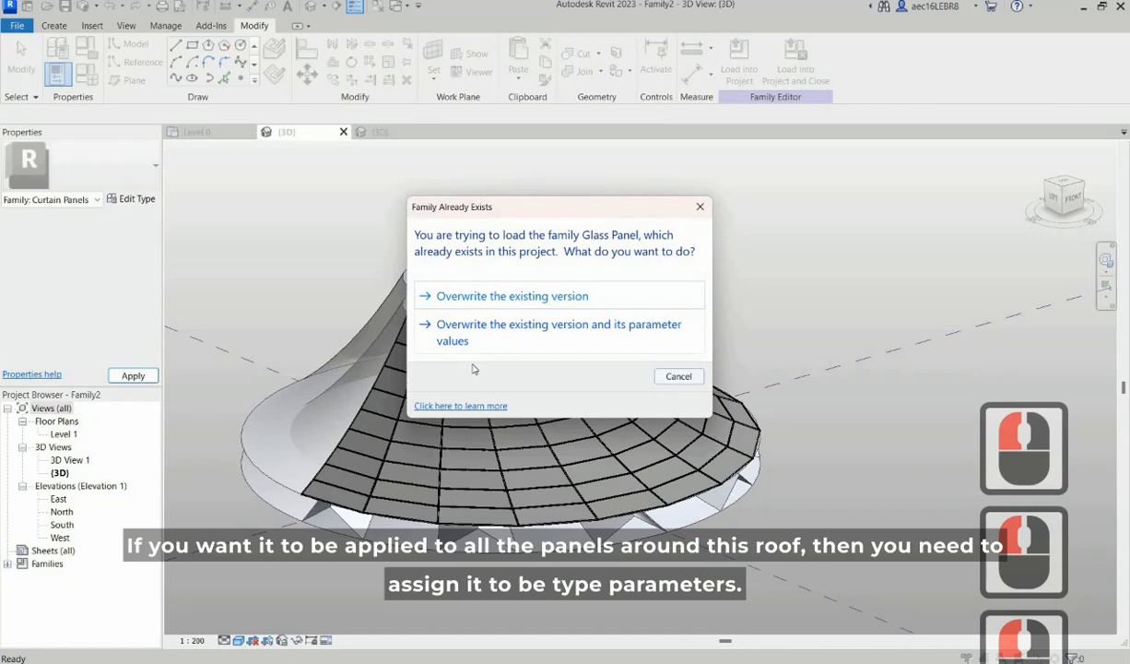
pyautogui.click(613, 340)
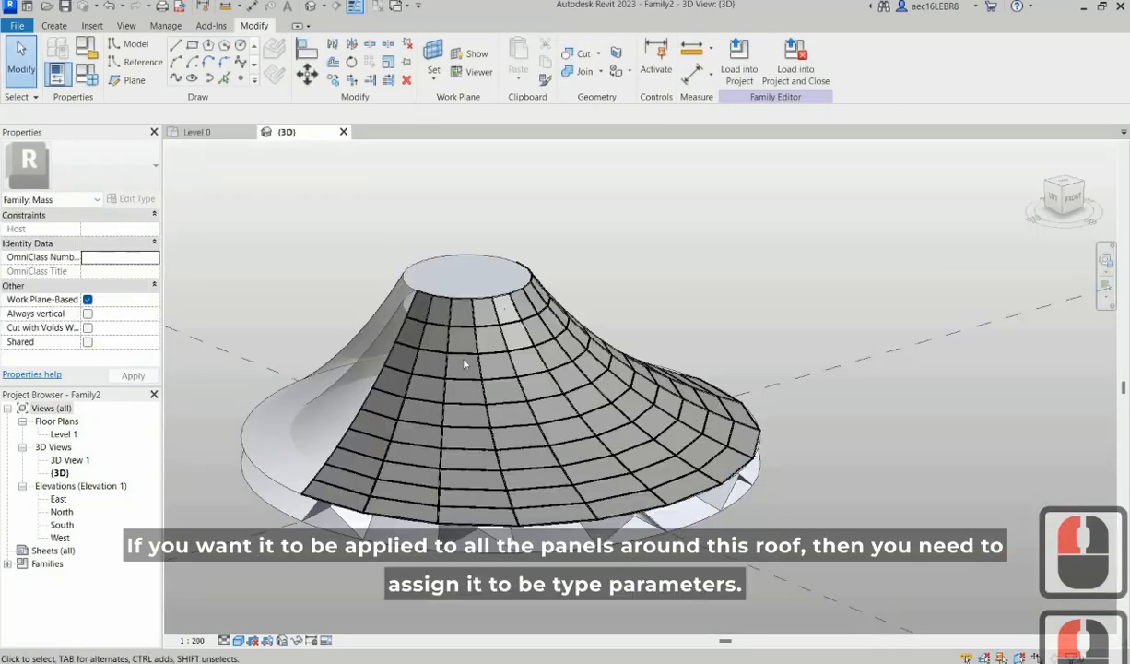
pyautogui.press('Tab')
pyautogui.click(463, 366)
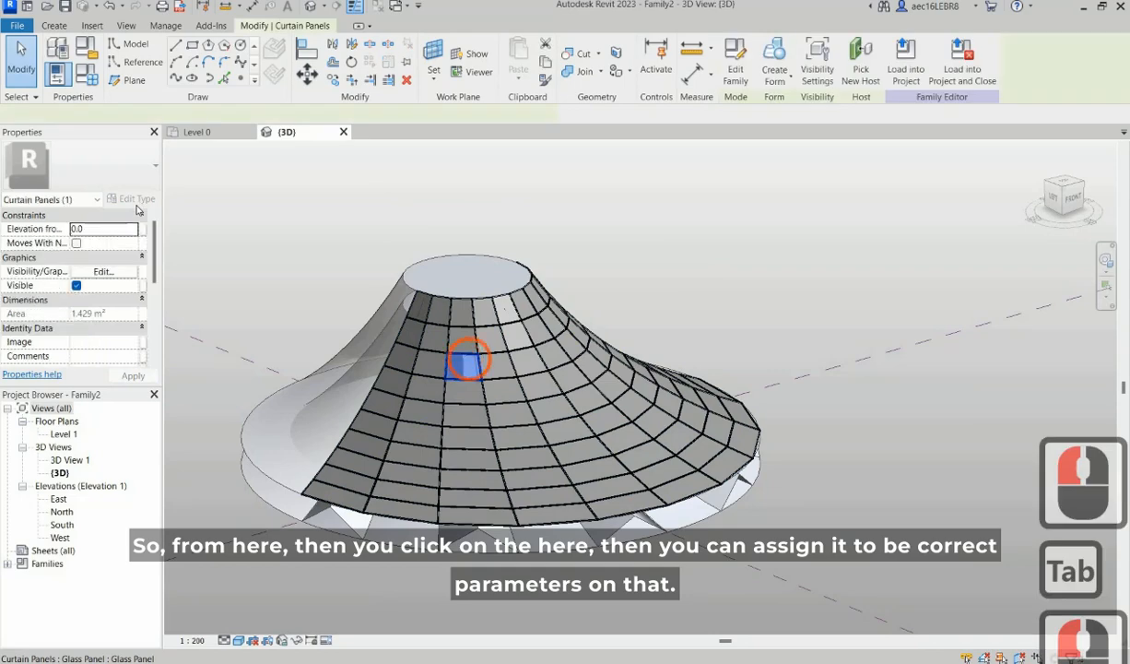
pyautogui.click(136, 199)
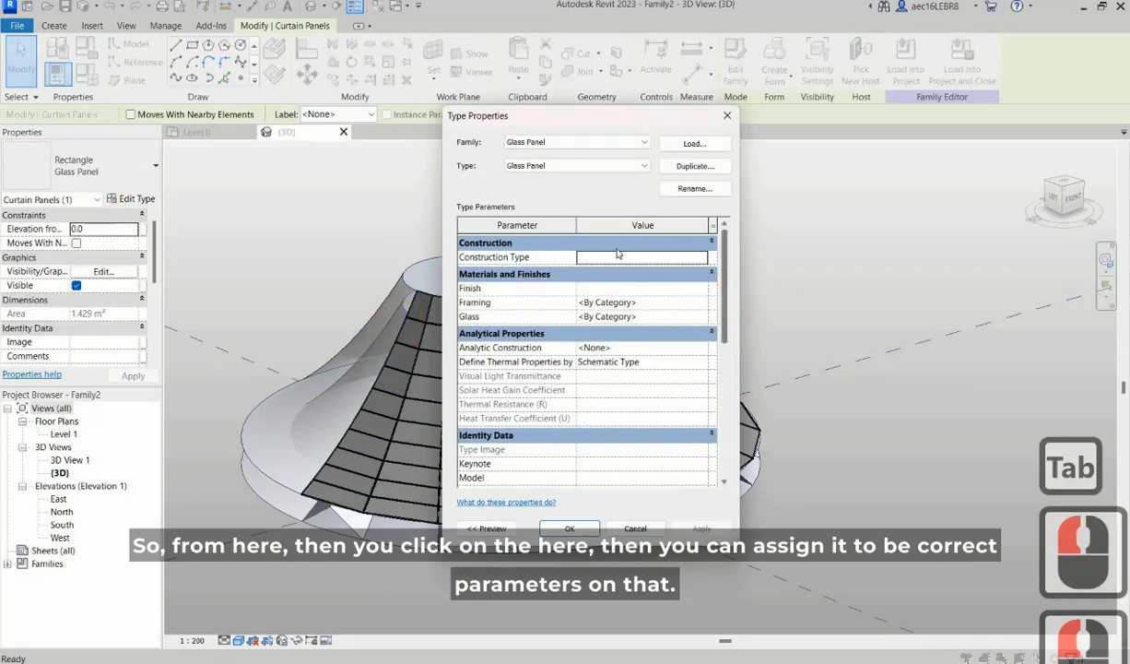
pyautogui.click(699, 304)
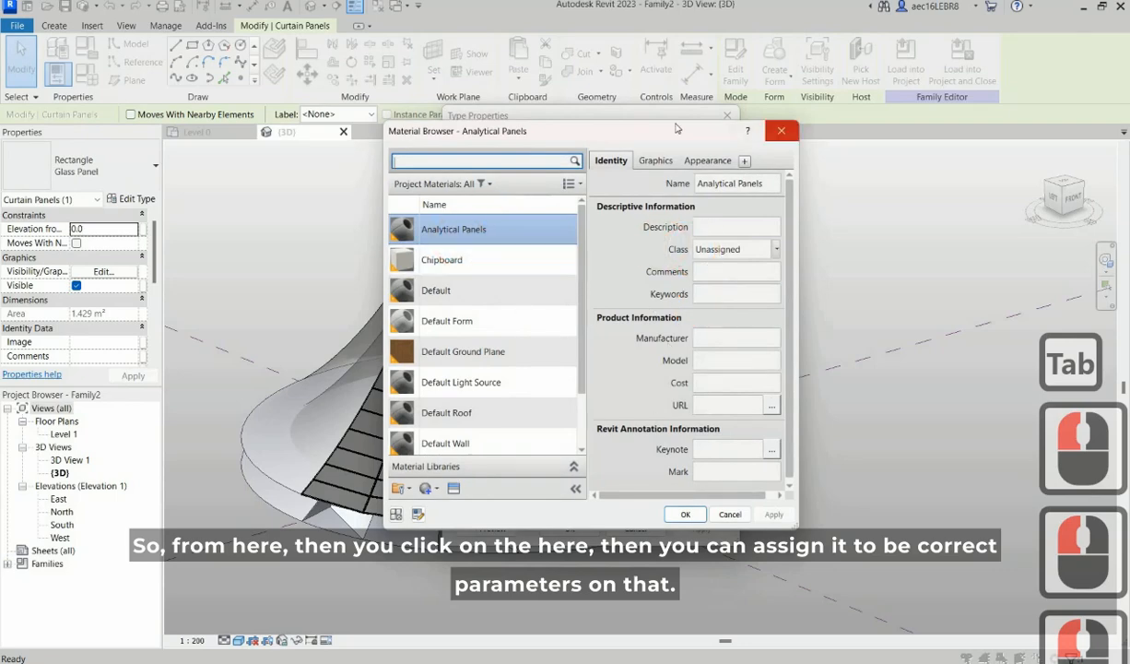
pyautogui.click(781, 131)
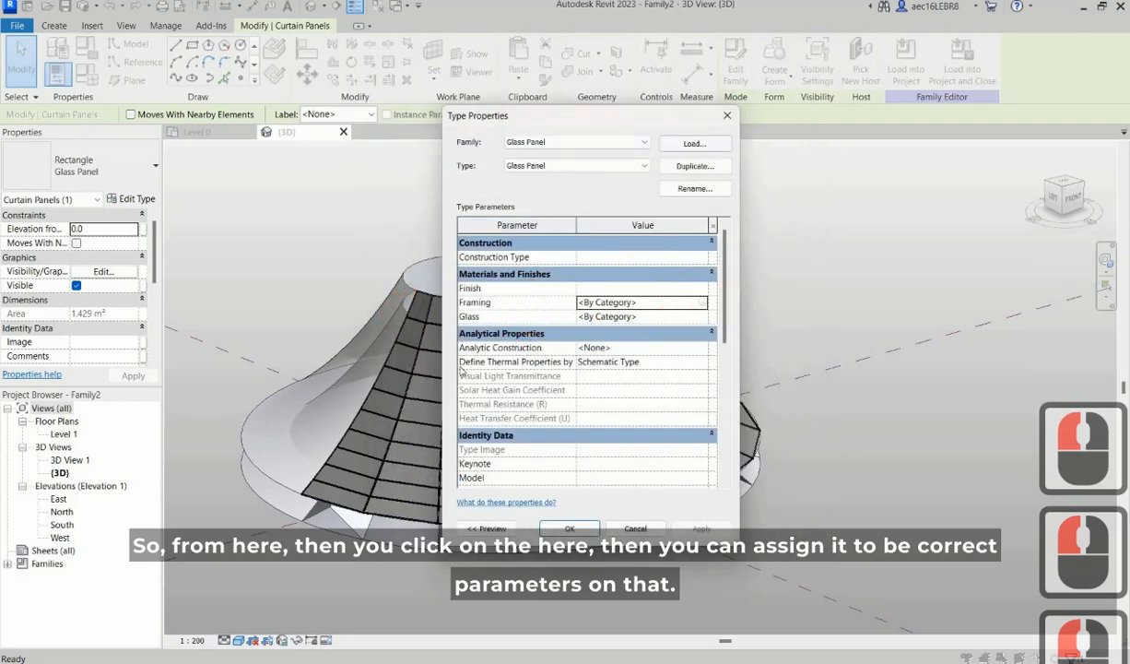
pyautogui.click(727, 115)
pyautogui.press('Escape')
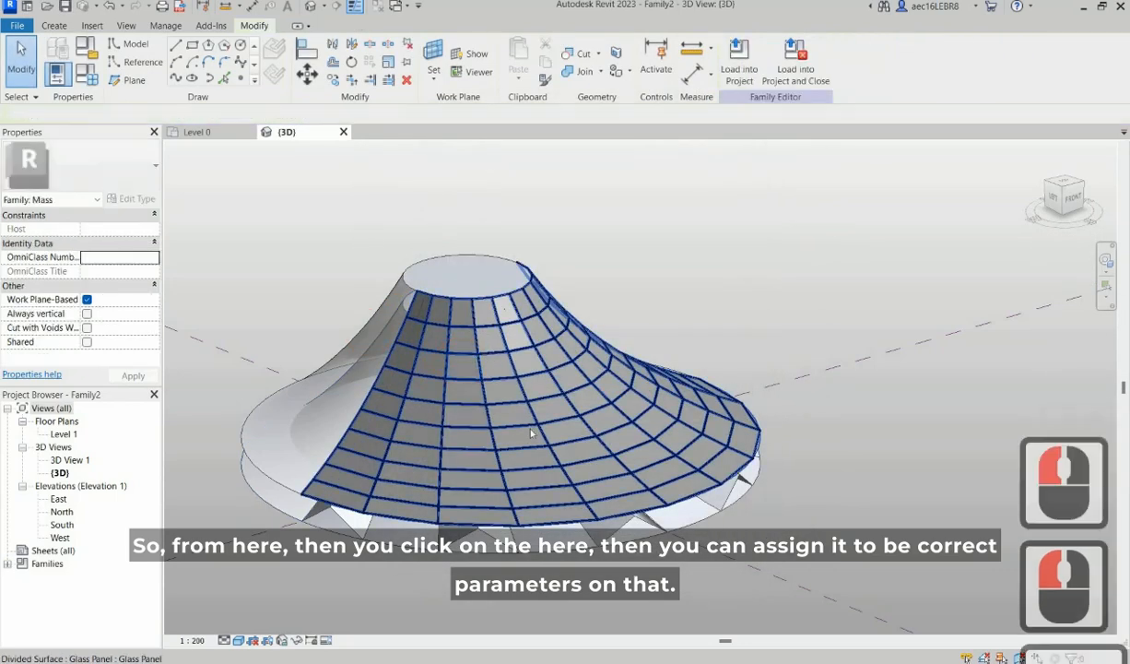
pyautogui.press('Escape')
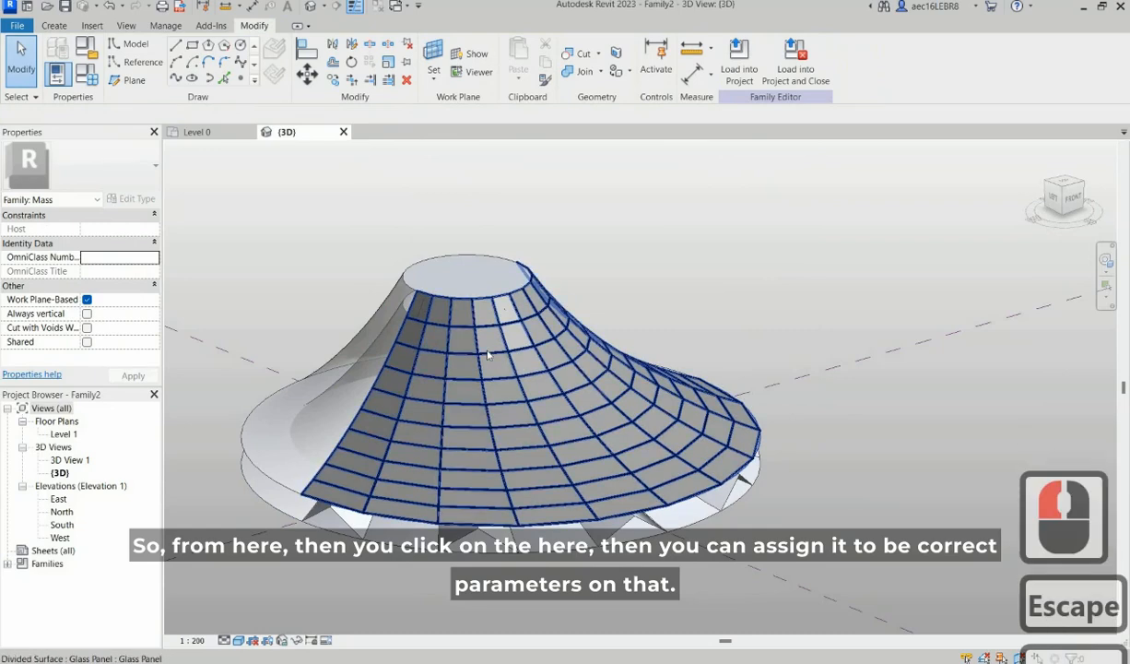
pyautogui.press('Escape')
pyautogui.click(487, 350)
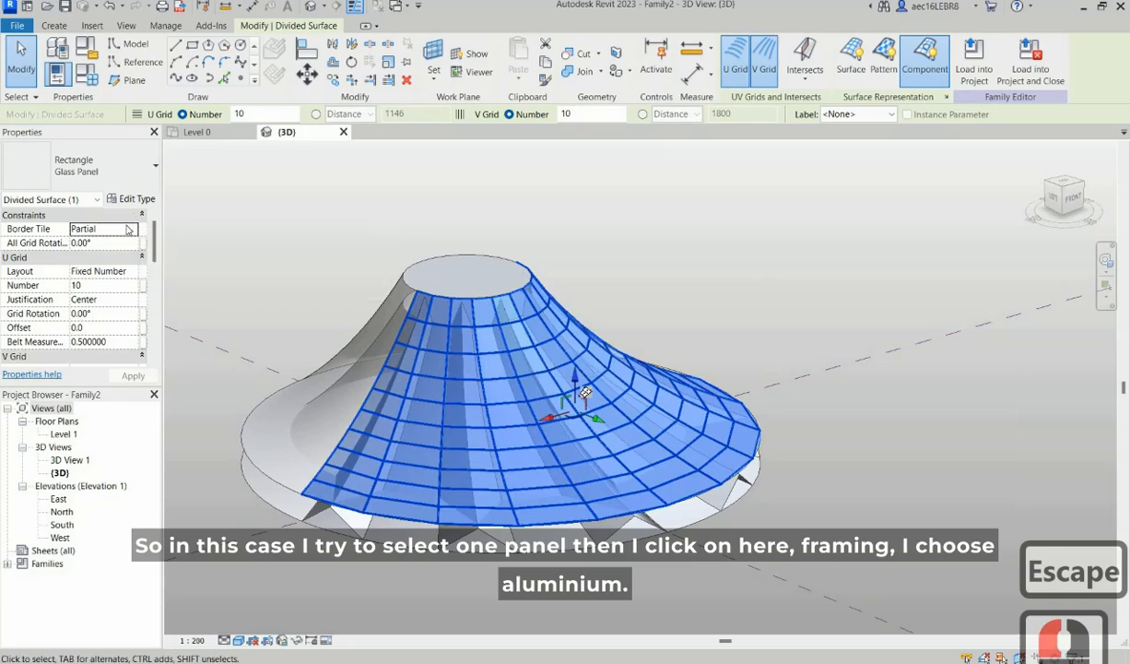
pyautogui.press('super+p')
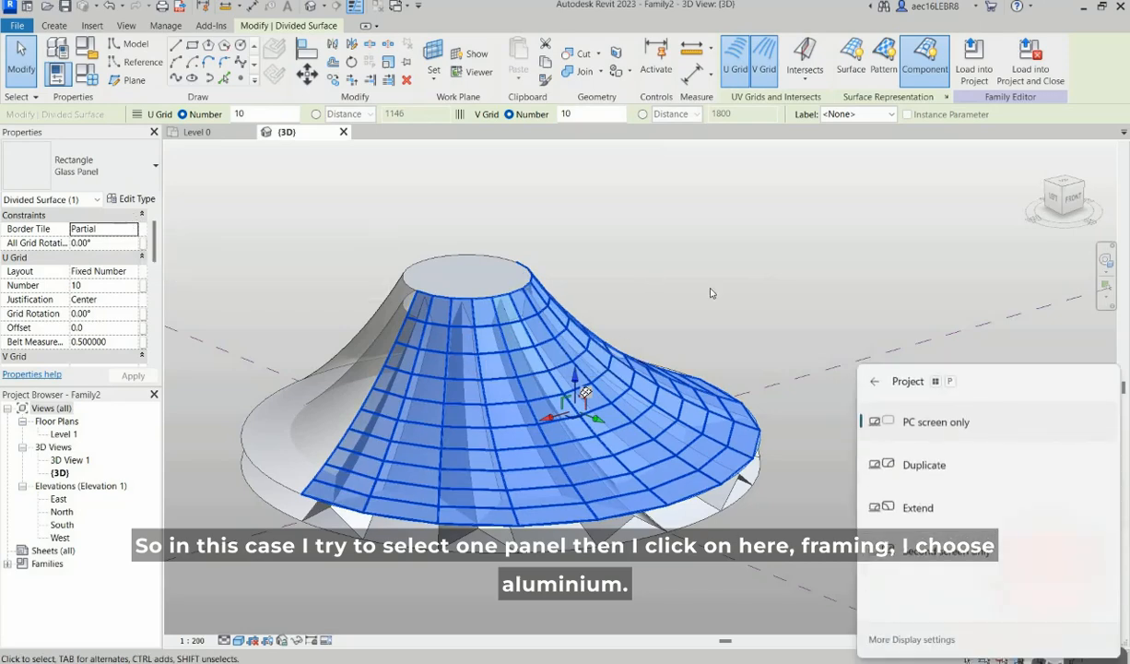
pyautogui.click(646, 270)
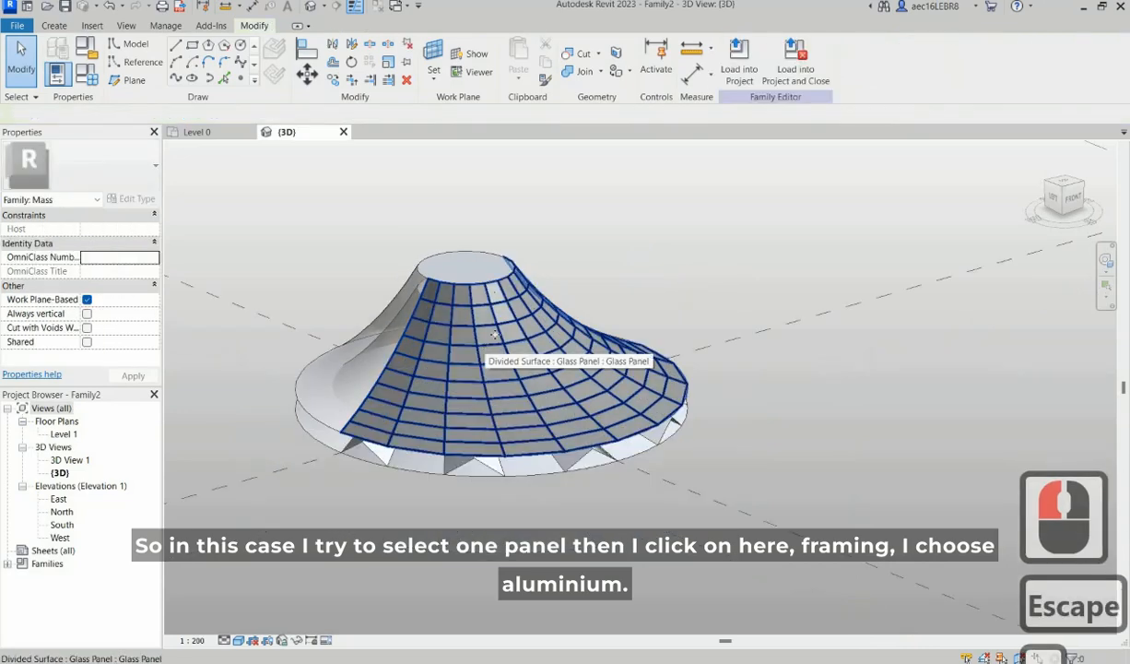
# Step: Select a single canopy panel, open the material choice for its Framing type parameter, and search the project materials for "alu"
pyautogui.press('Tab')
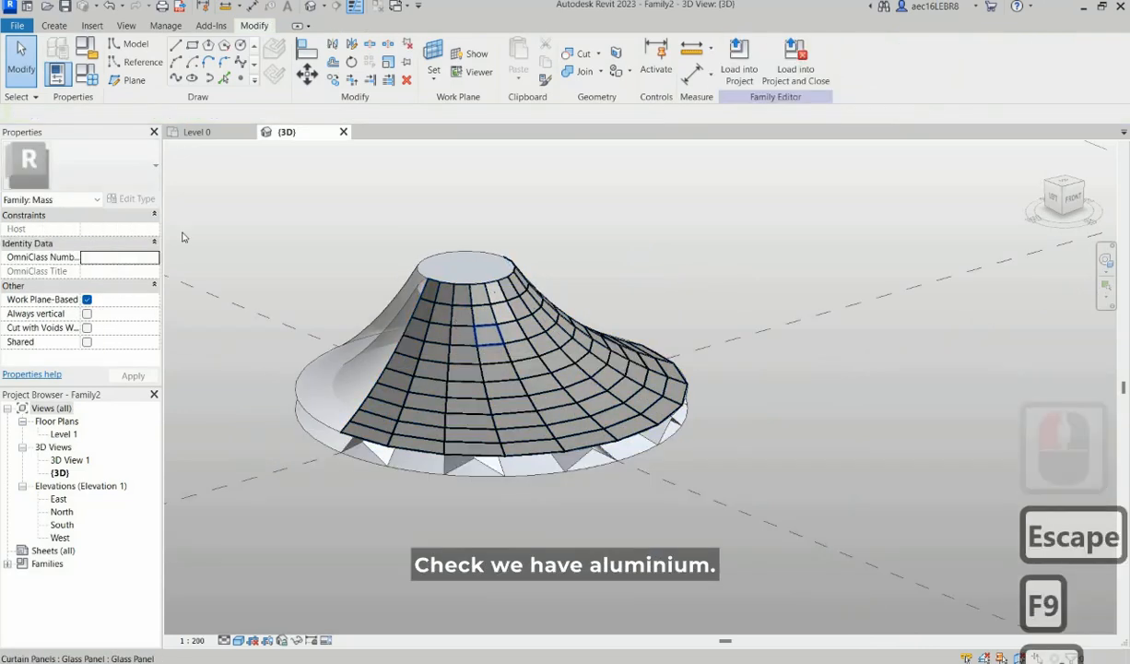
pyautogui.click(518, 337)
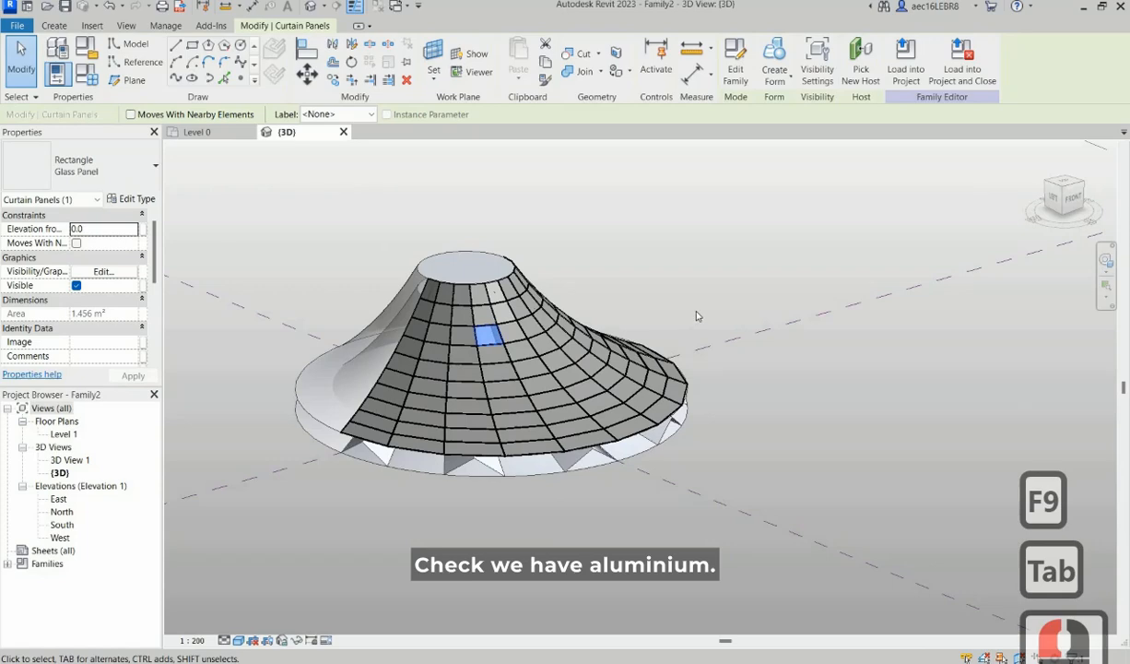
pyautogui.click(132, 199)
pyautogui.click(682, 303)
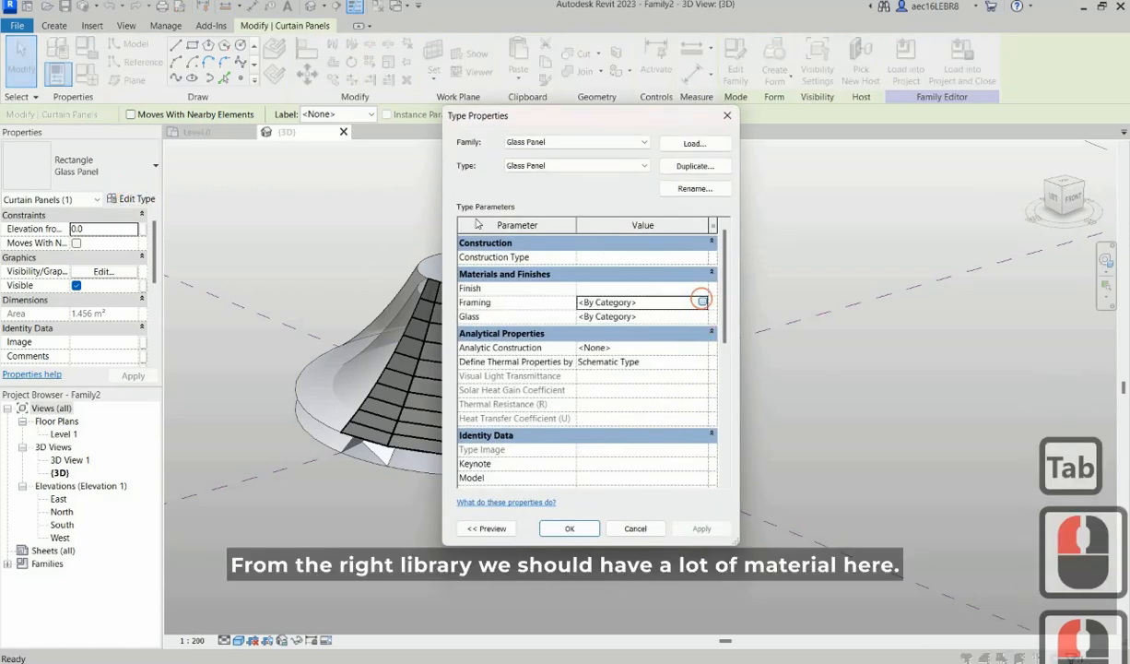
pyautogui.click(704, 303)
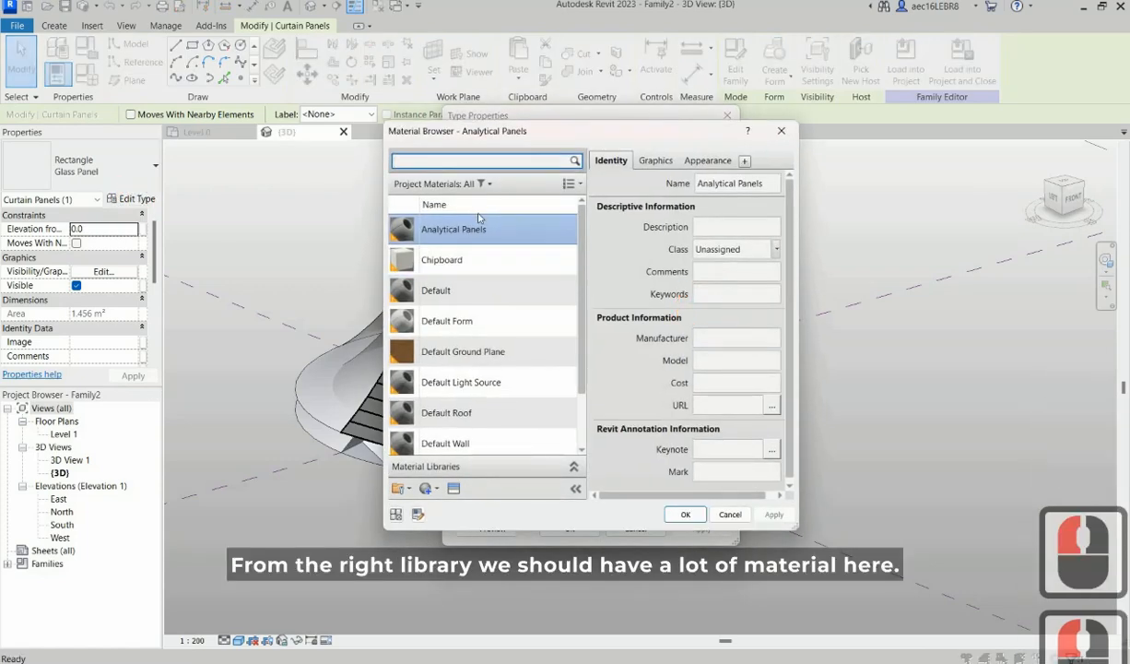
pyautogui.write('alu')
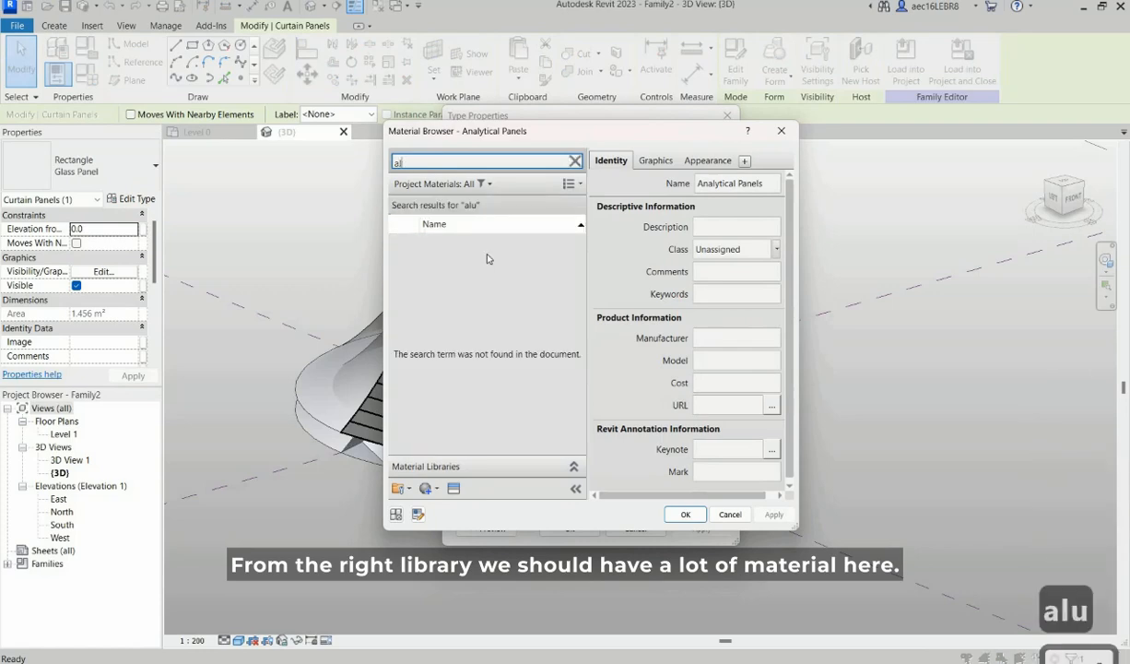
pyautogui.press('BackSpace')
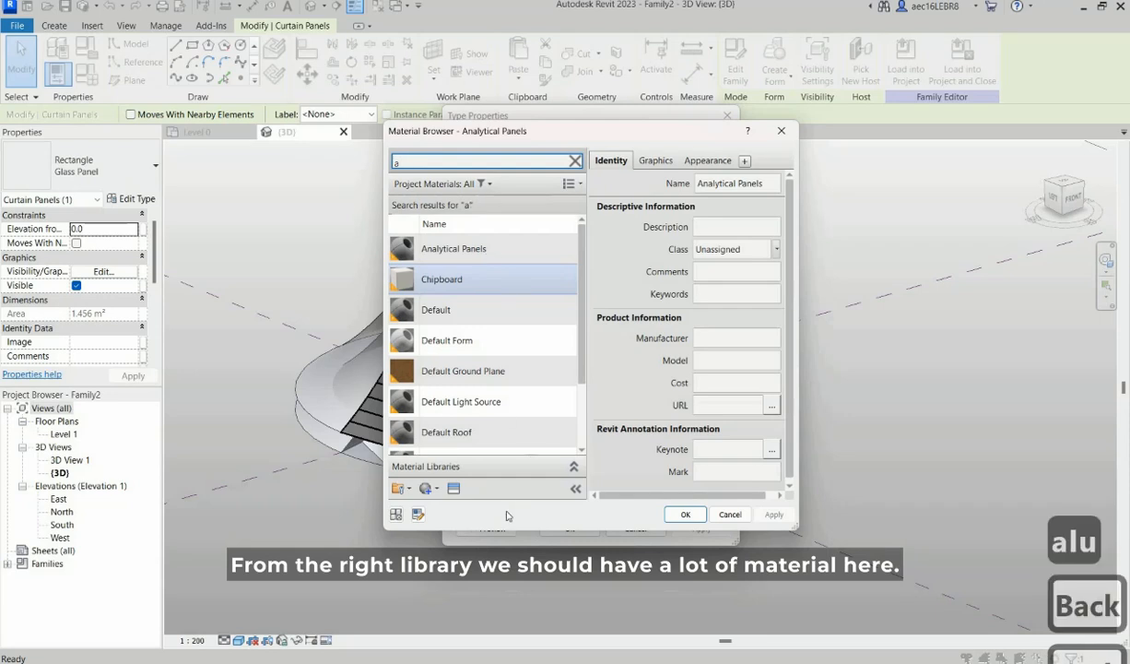
# Step: Search the asset library for "alu" and replace the Analytical Panels material's appearance with Aluminum - Flat
pyautogui.click(453, 490)
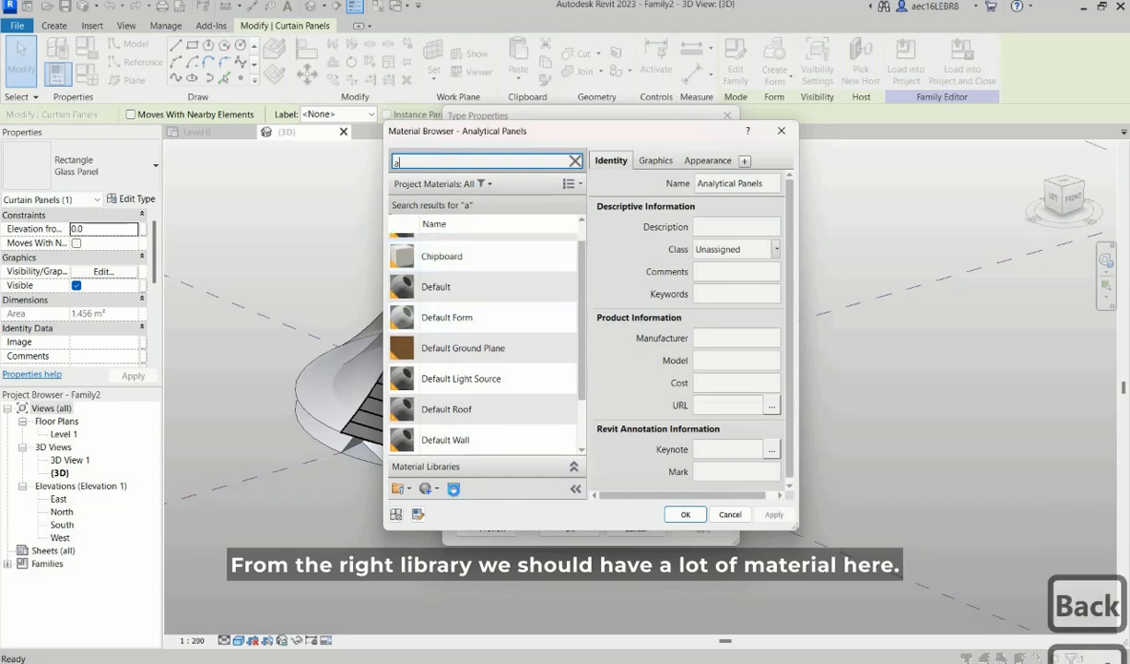
pyautogui.click(906, 156)
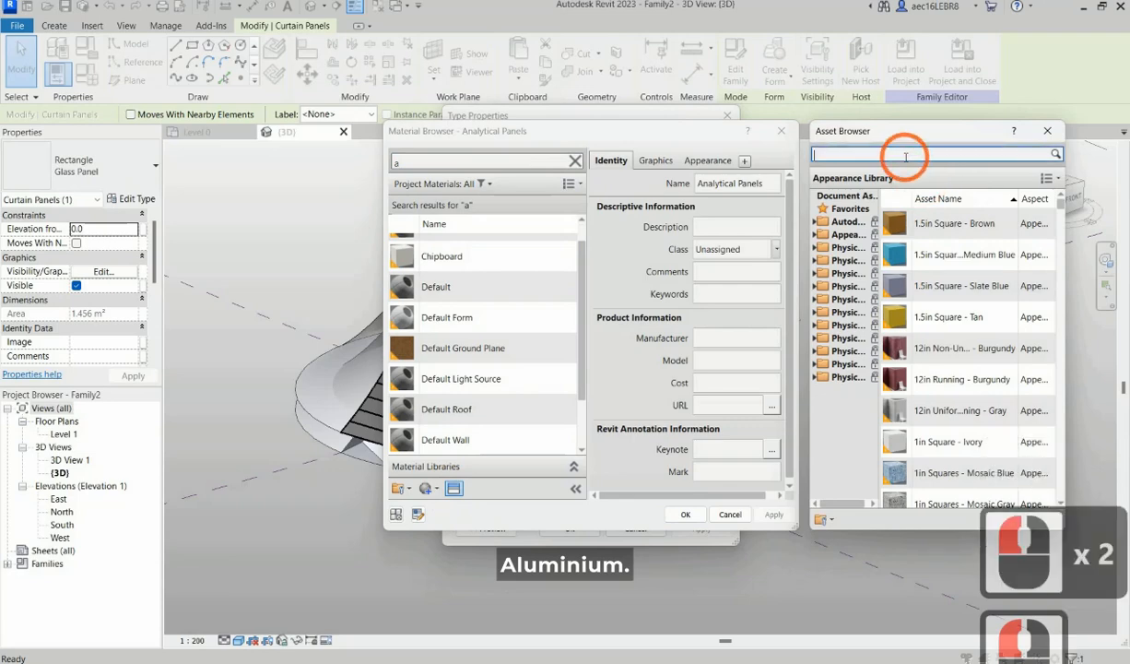
pyautogui.write('alu')
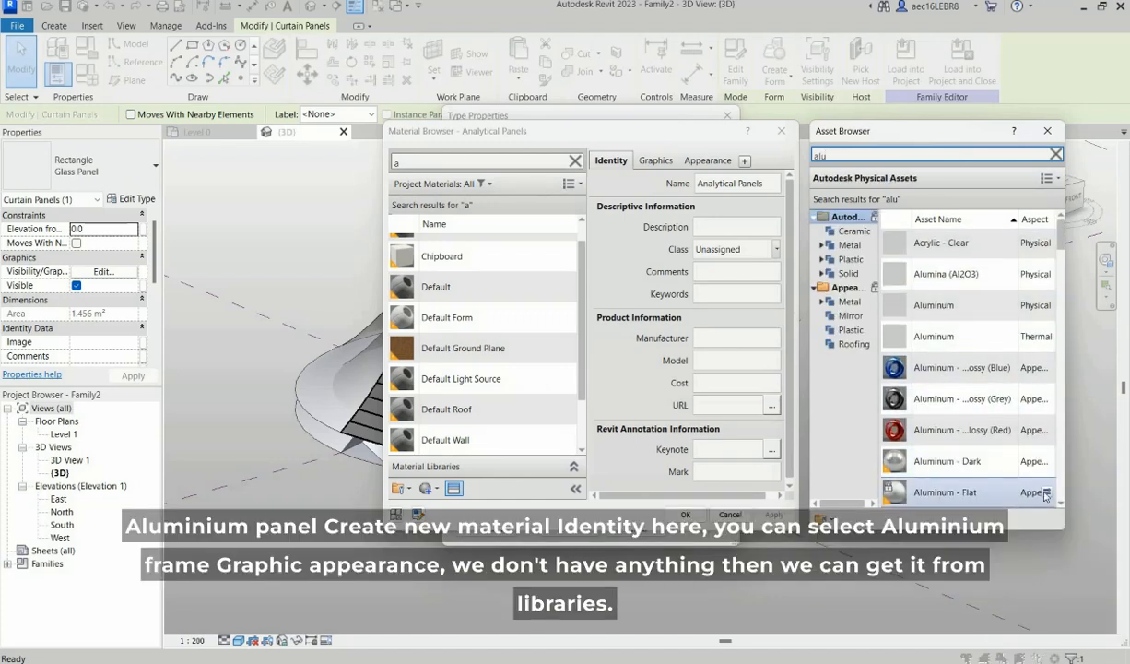
pyautogui.click(952, 494)
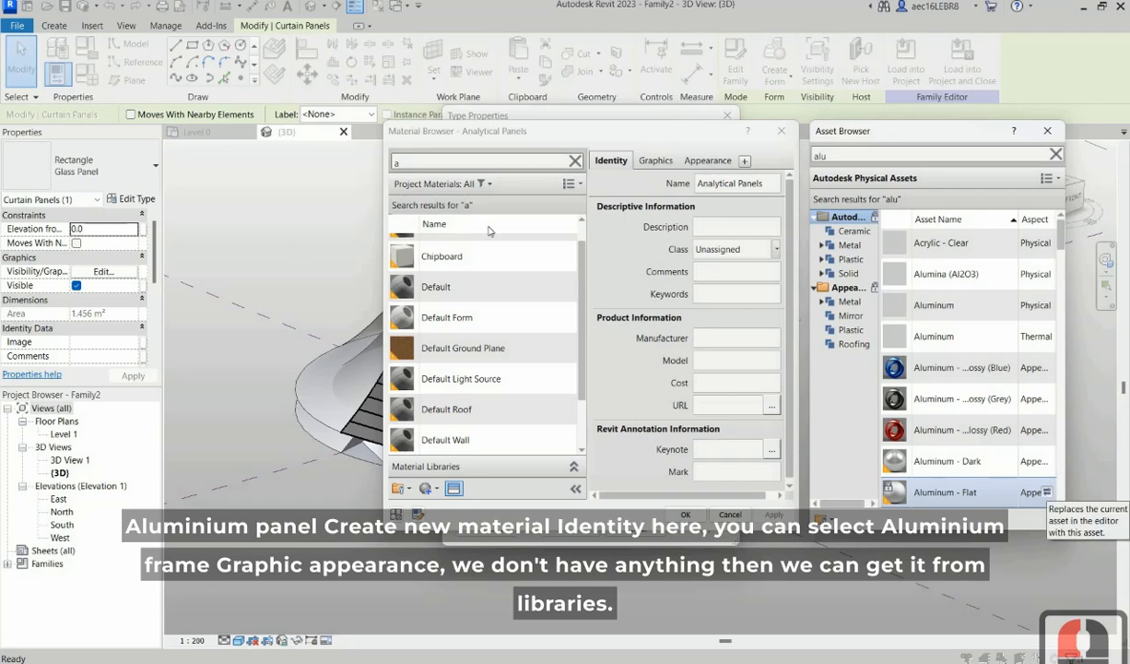
pyautogui.scroll(4, 541, 337)
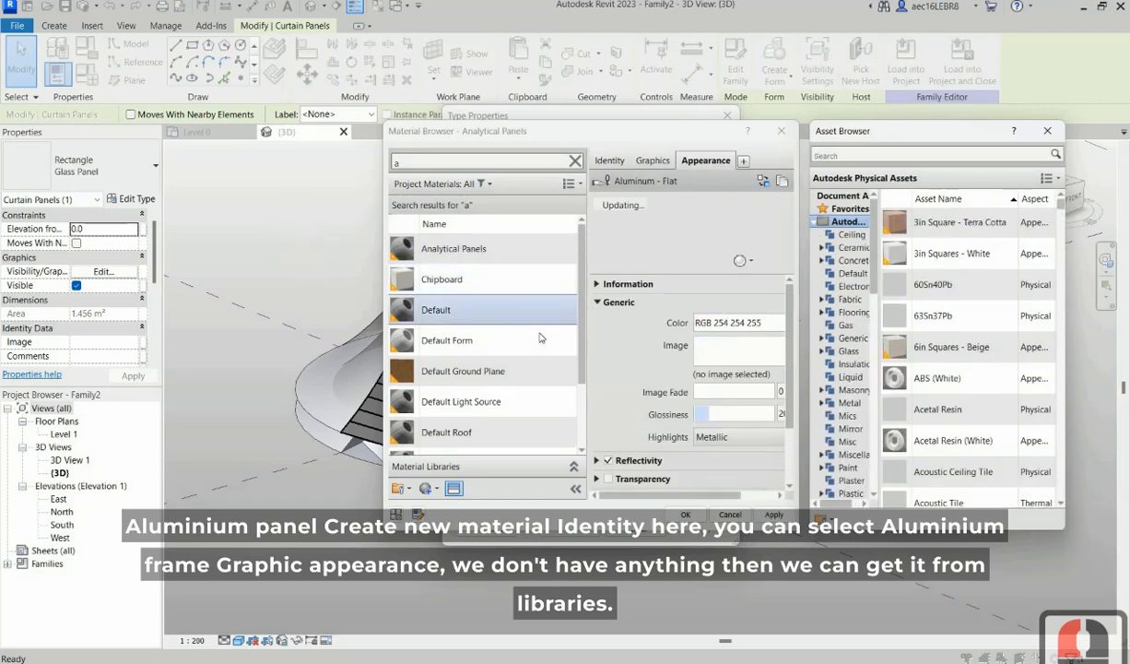
pyautogui.scroll(-3, 541, 337)
pyautogui.scroll(5, 540, 312)
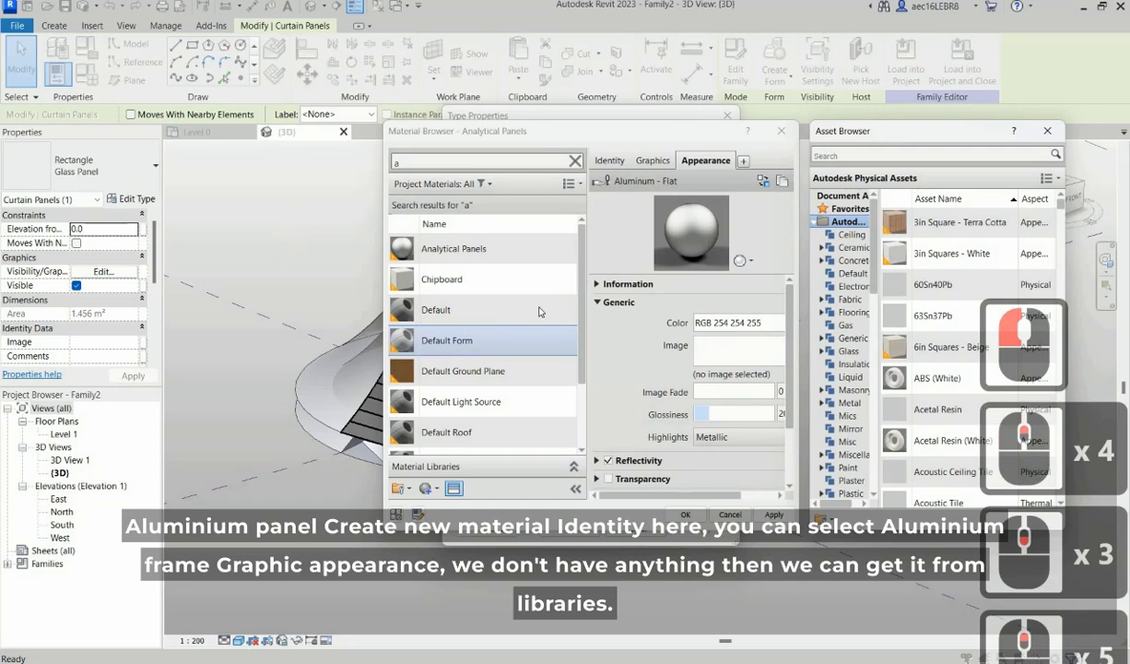
pyautogui.click(479, 249)
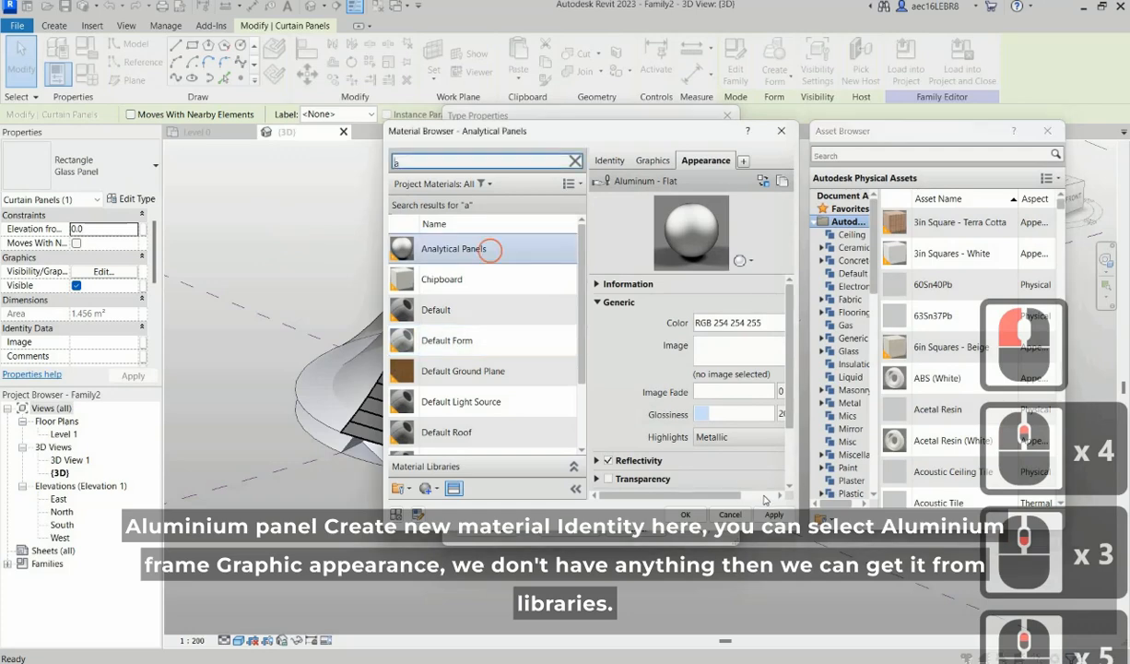
pyautogui.click(496, 310)
pyautogui.click(497, 252)
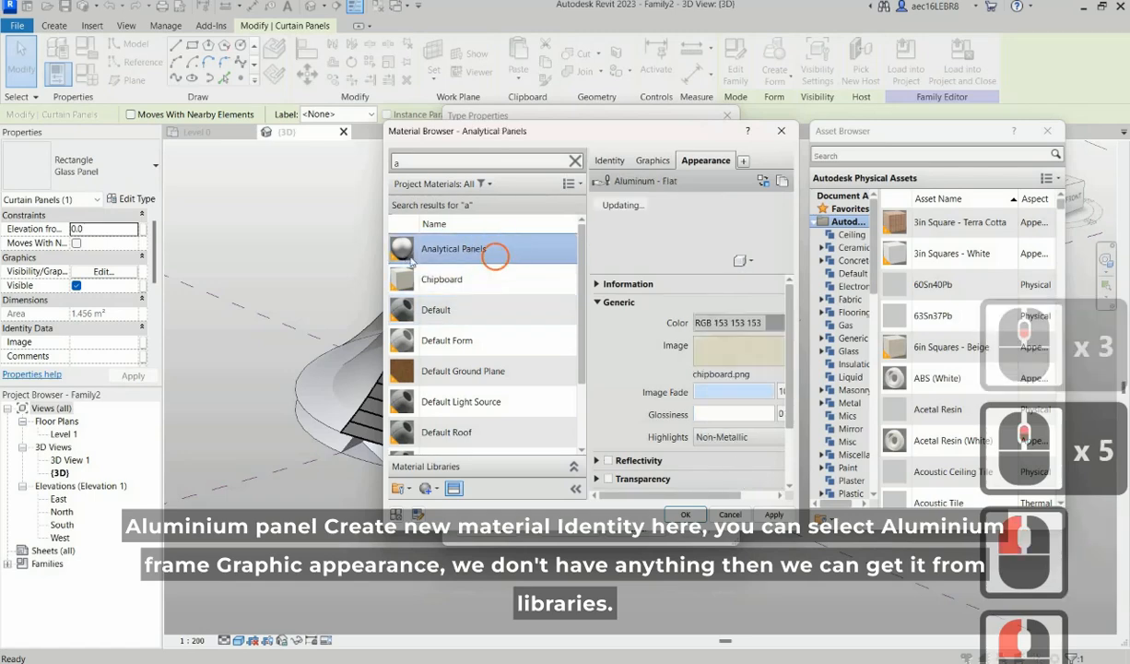
pyautogui.scroll(7, 498, 340)
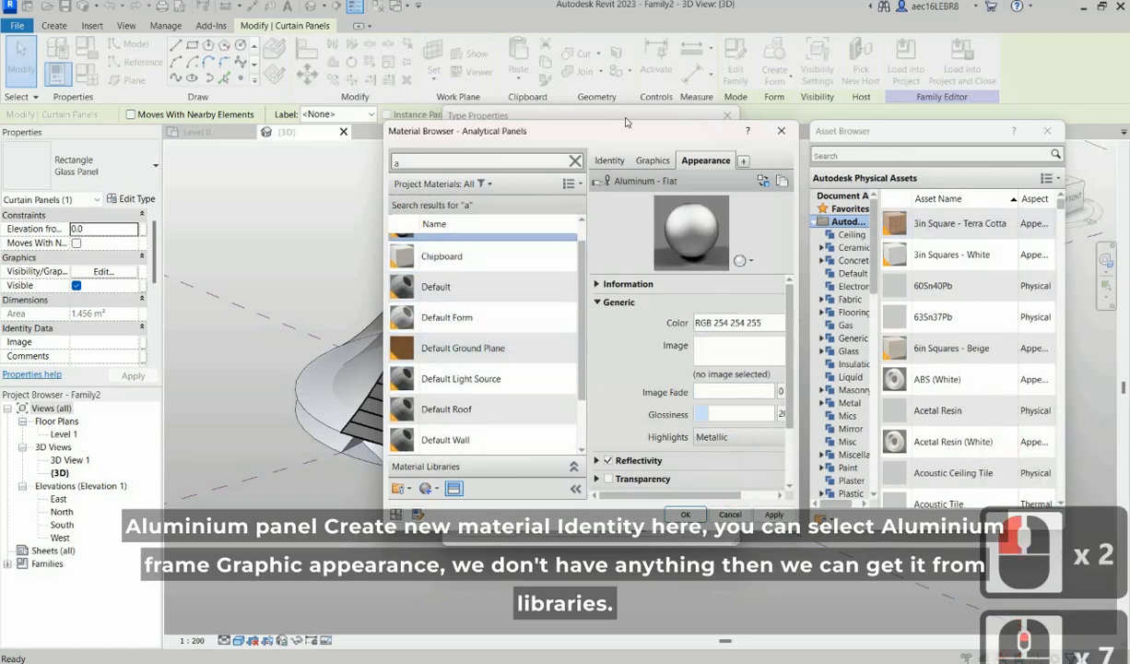
# Step: Create a new material and name it Aluminium Frame
pyautogui.moveTo(910, 132); pyautogui.dragTo(533, 118)
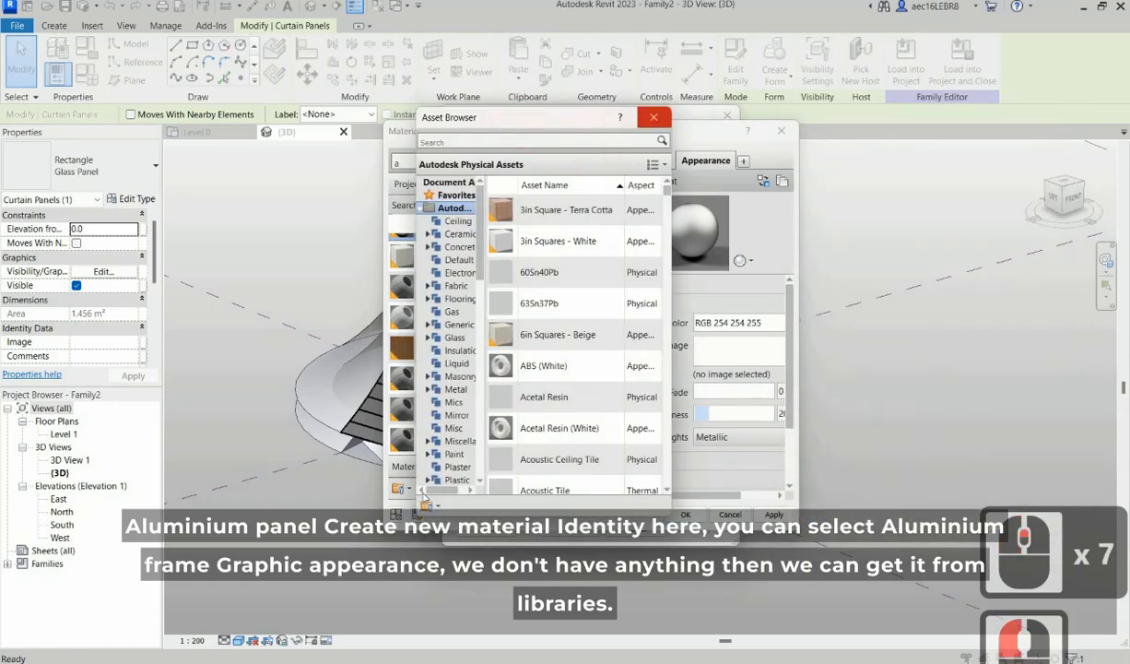
pyautogui.click(423, 496)
pyautogui.click(424, 491)
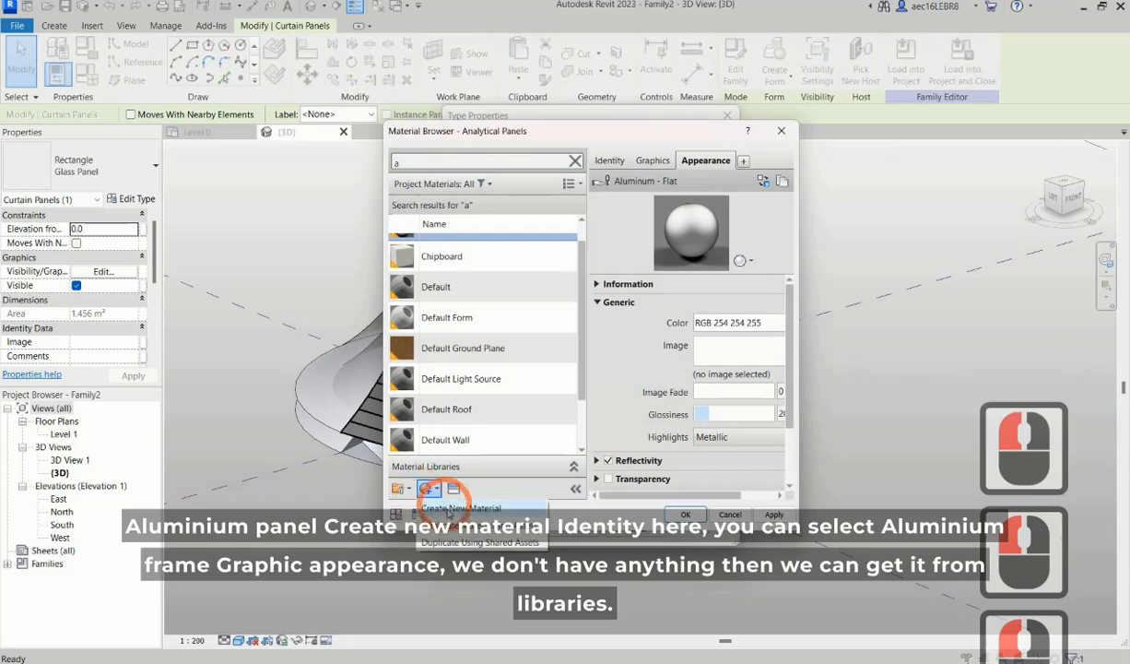
pyautogui.click(449, 509)
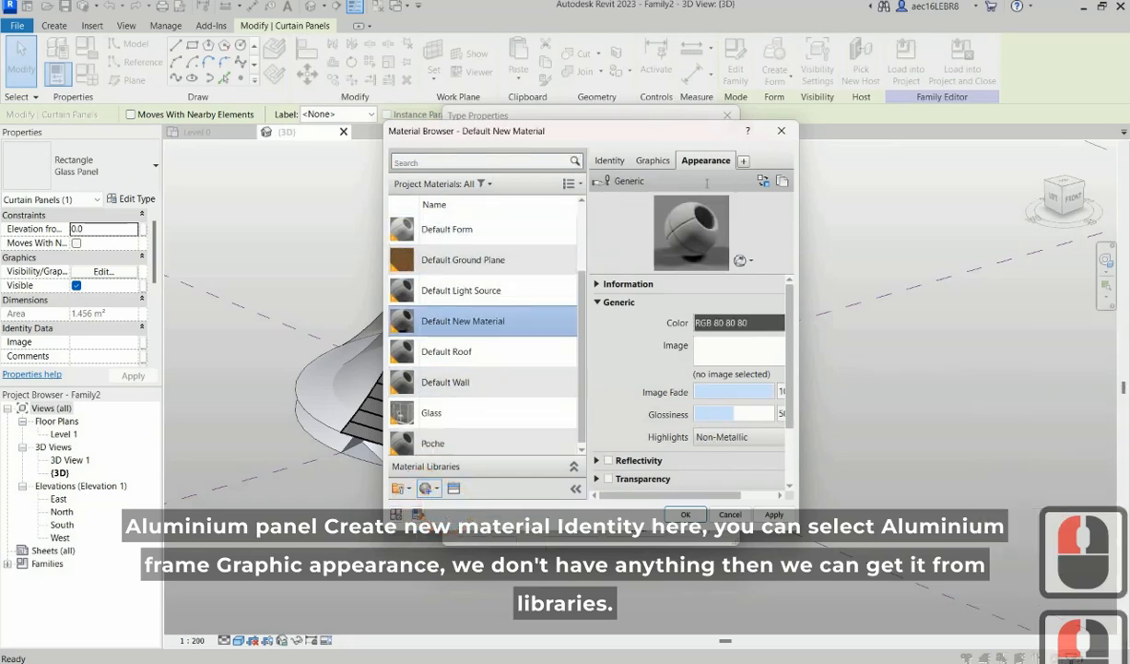
pyautogui.click(610, 161)
pyautogui.doubleClick(737, 182)
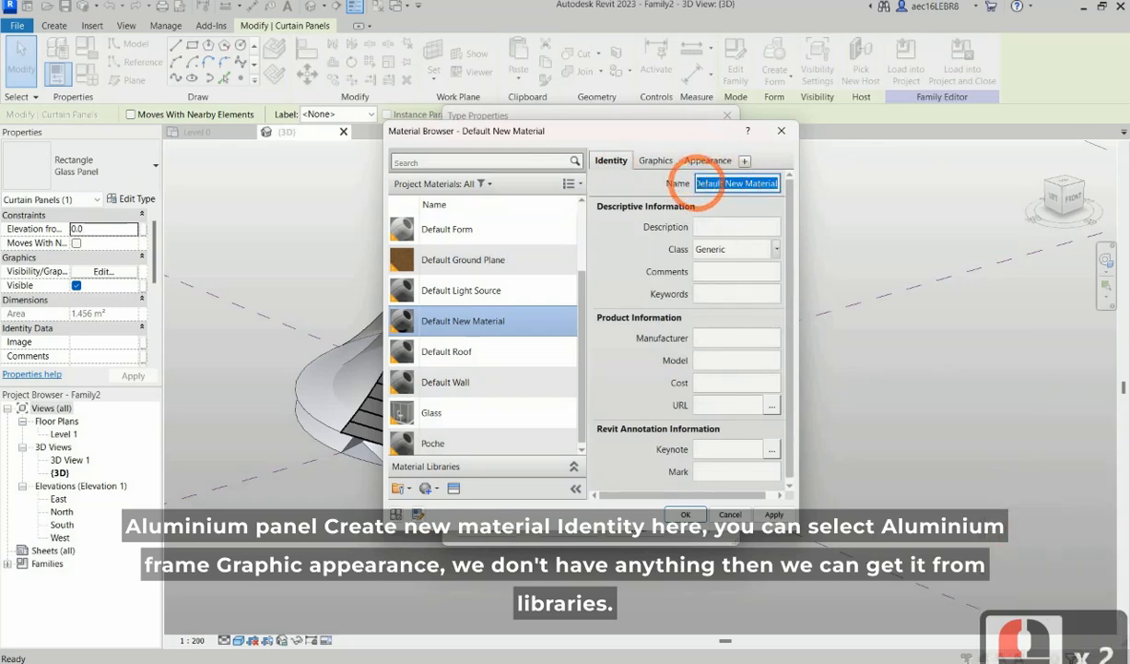
pyautogui.write('Alumini')
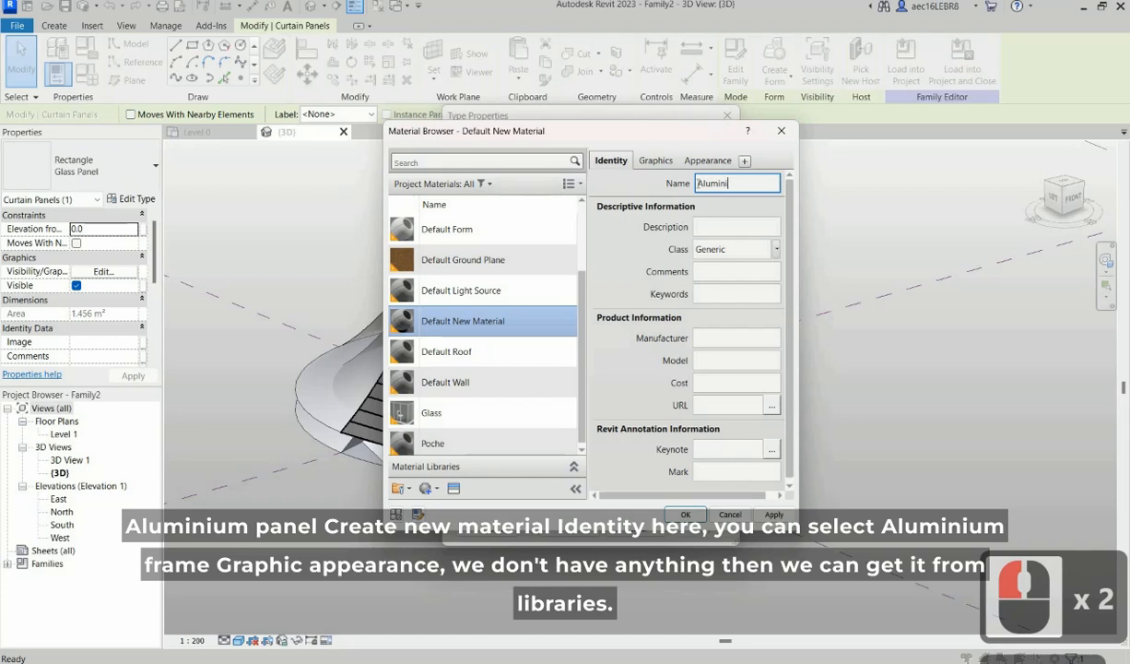
pyautogui.write('um P')
pyautogui.press('BackSpace')
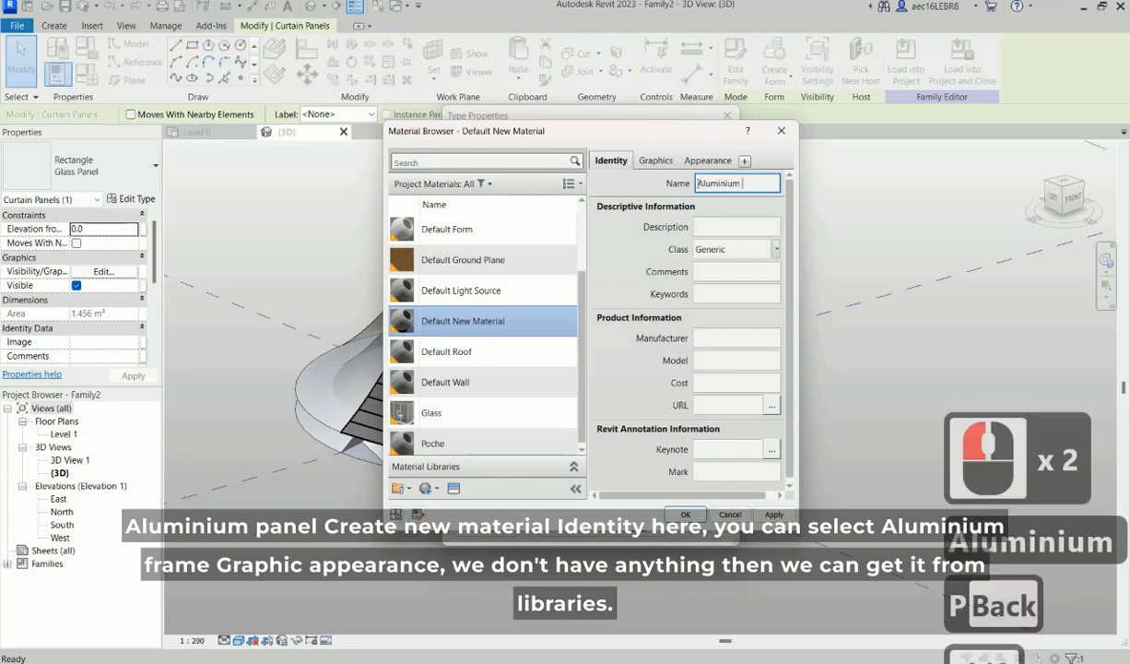
pyautogui.write('Frame')
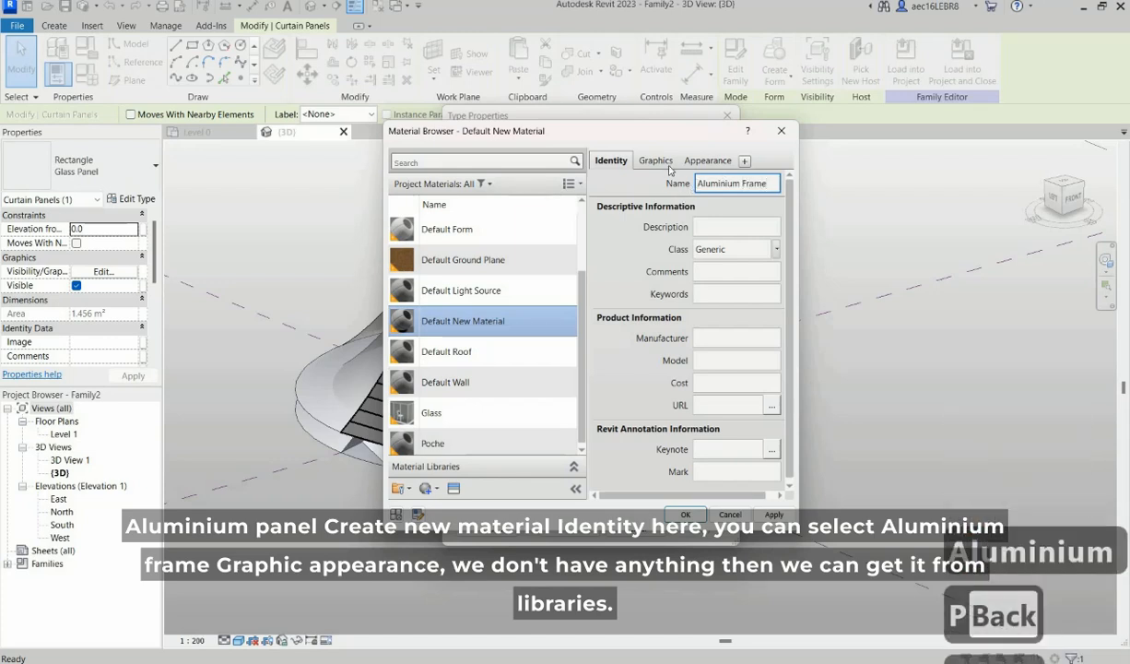
# Step: Replace the Aluminium Frame material's appearance with the Aluminum - Flat asset and assign the material to the Framing parameter
pyautogui.click(707, 160)
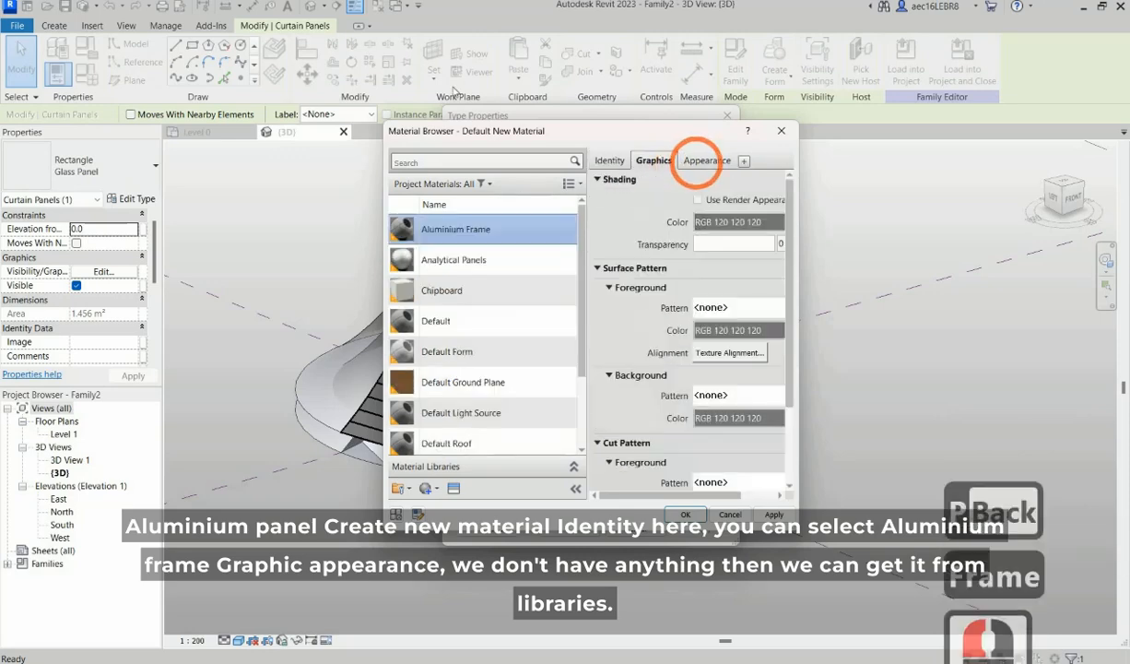
pyautogui.click(707, 160)
pyautogui.moveTo(705, 133); pyautogui.dragTo(452, 87)
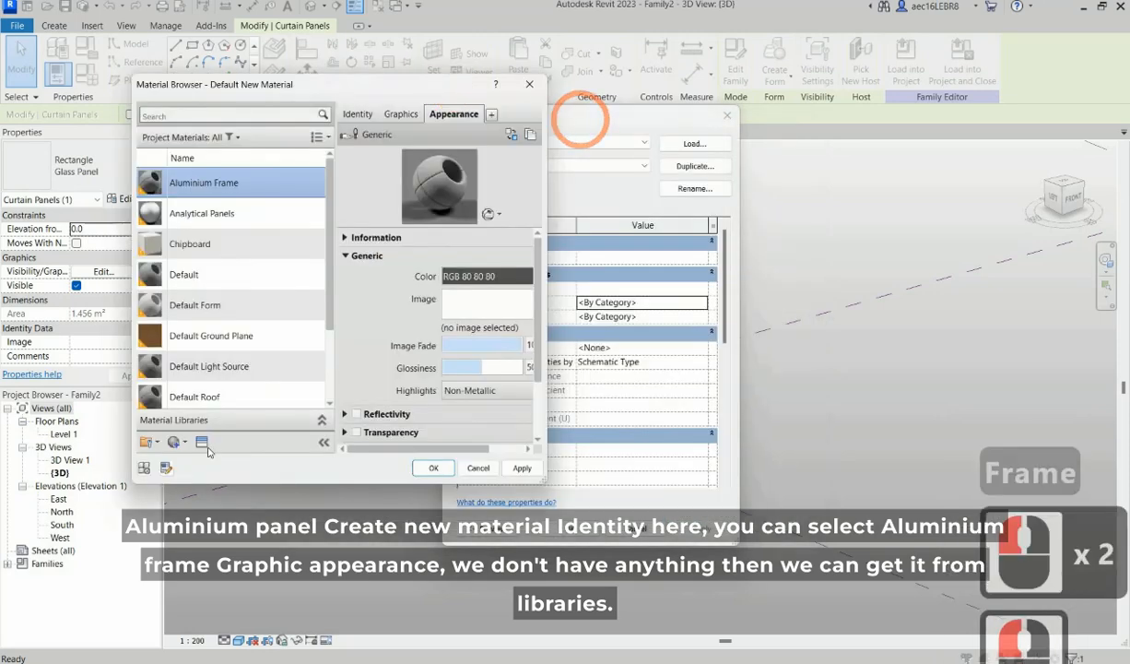
pyautogui.click(203, 443)
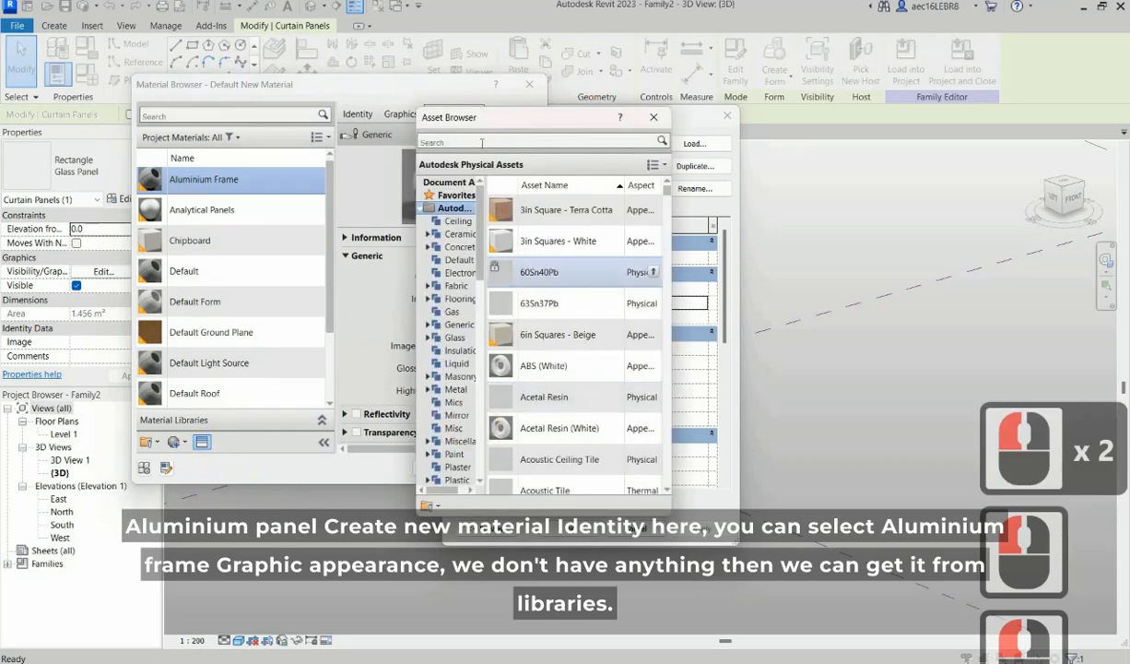
pyautogui.click(481, 143)
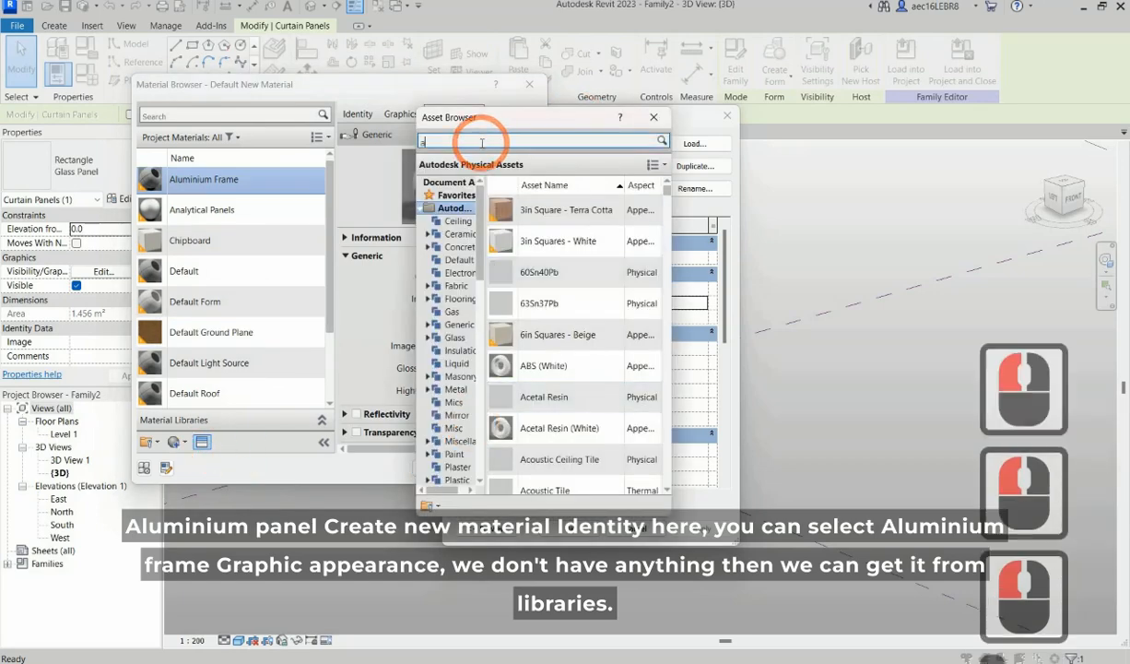
pyautogui.write('alu')
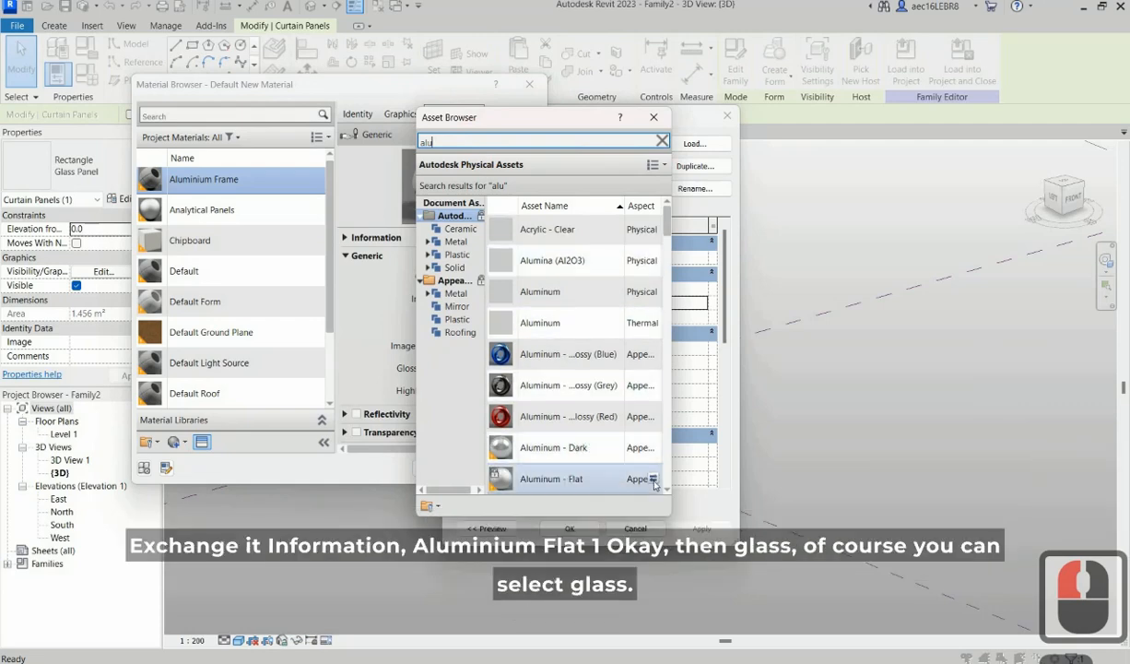
pyautogui.click(654, 481)
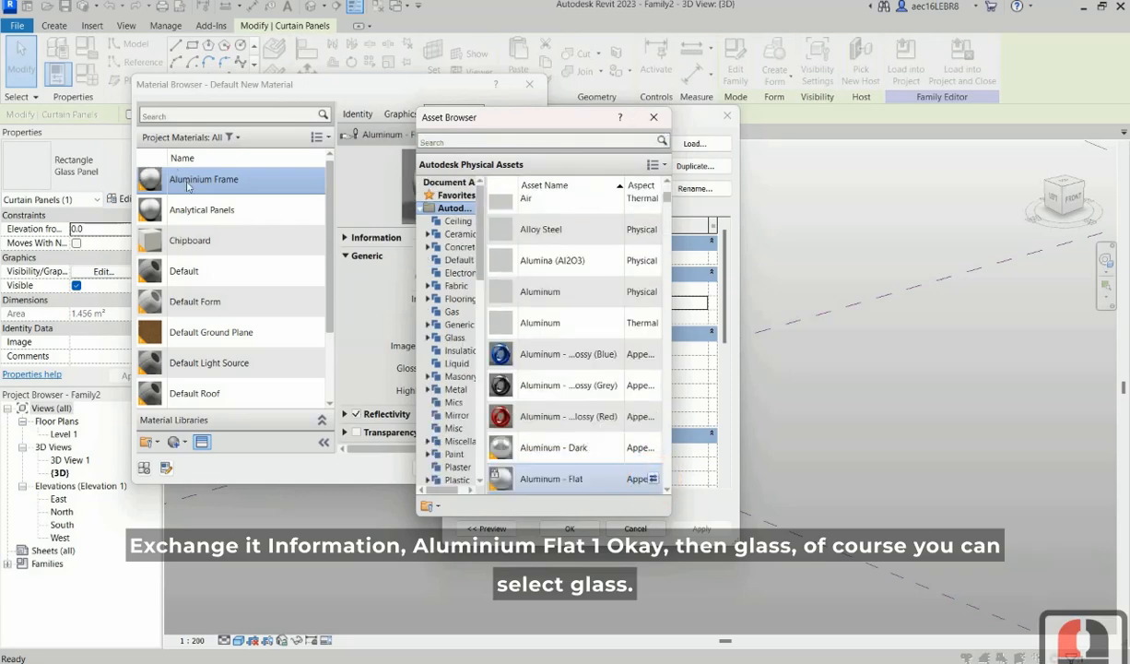
pyautogui.click(654, 118)
pyautogui.click(152, 185)
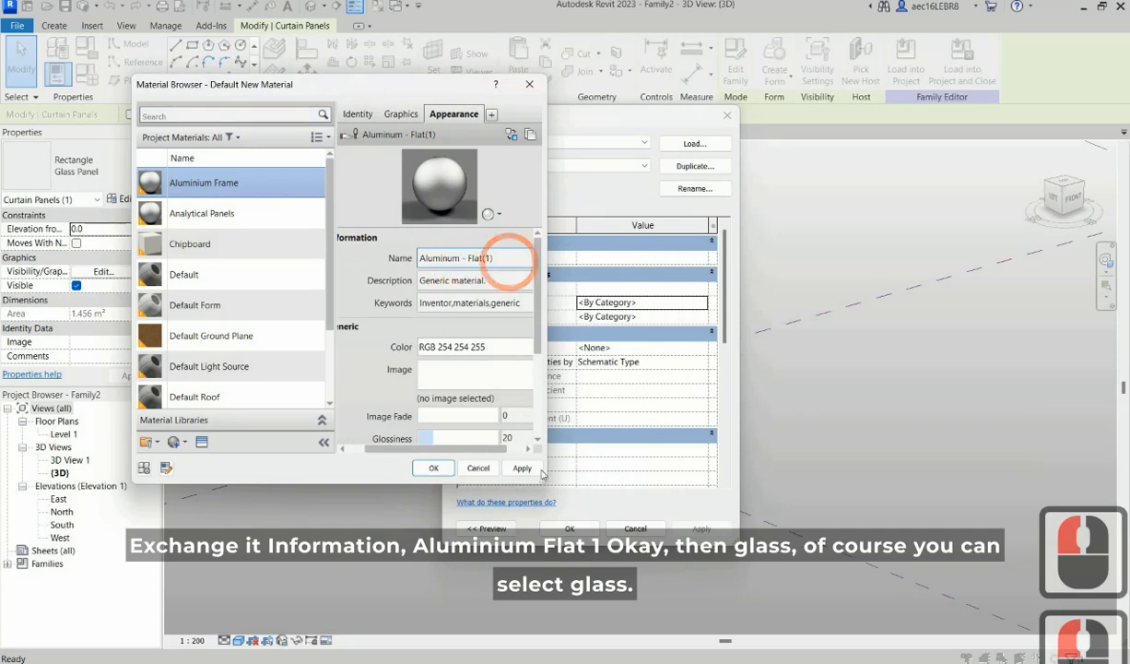
pyautogui.click(434, 467)
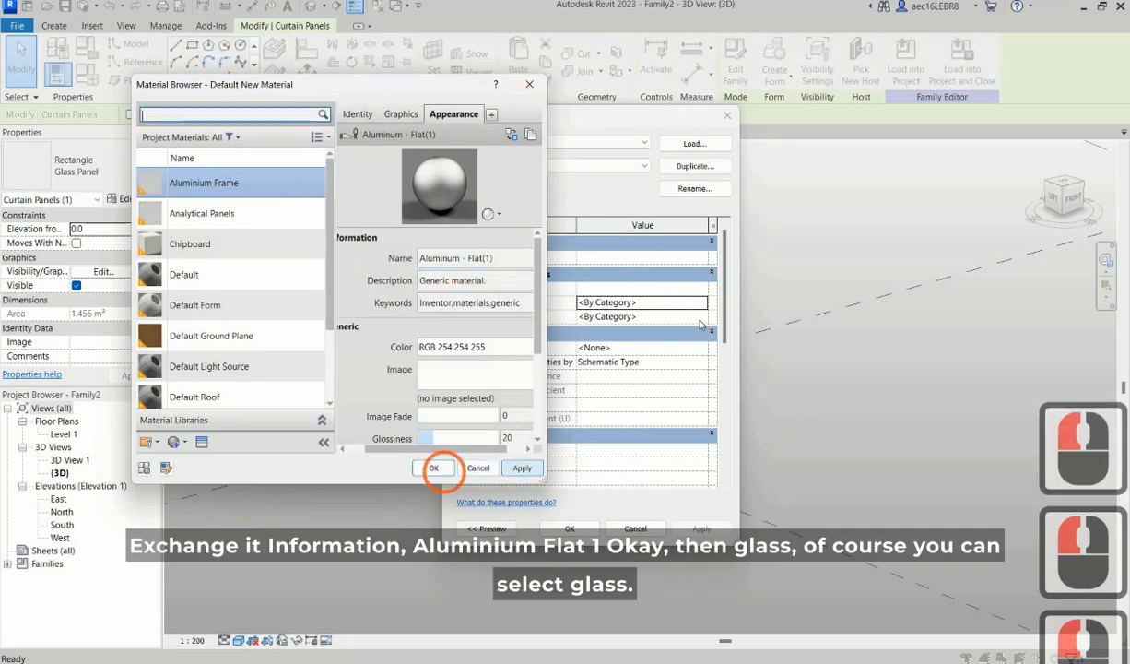
# Step: Assign the Glass material to the panel type's Glass parameter and apply the type property changes
pyautogui.doubleClick(700, 316)
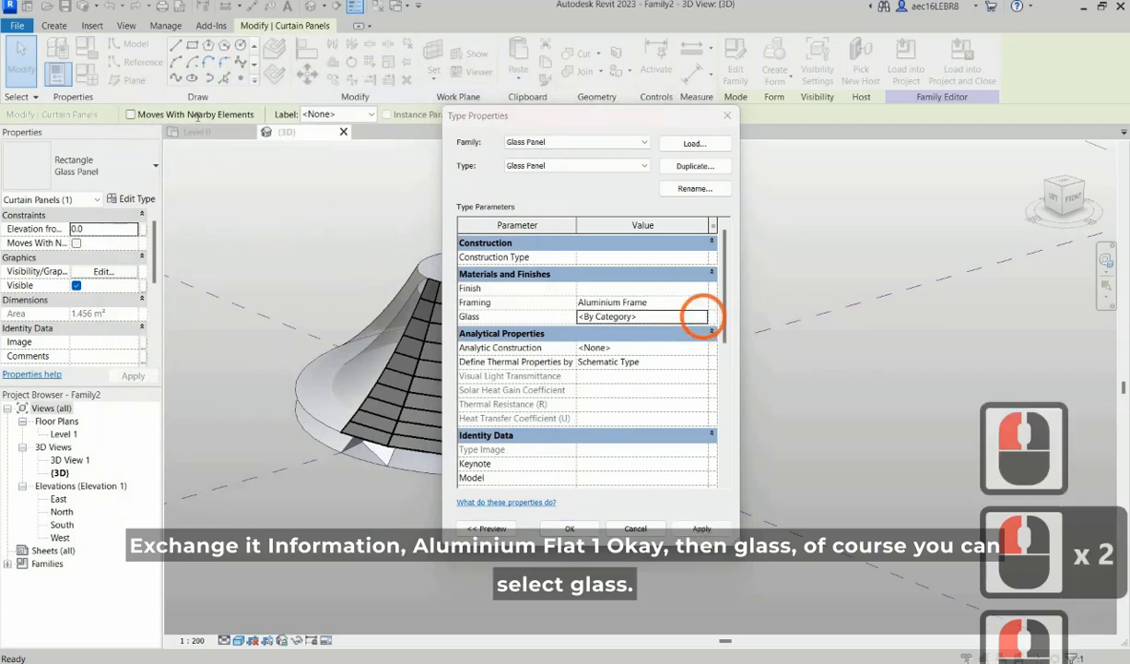
pyautogui.write('glass')
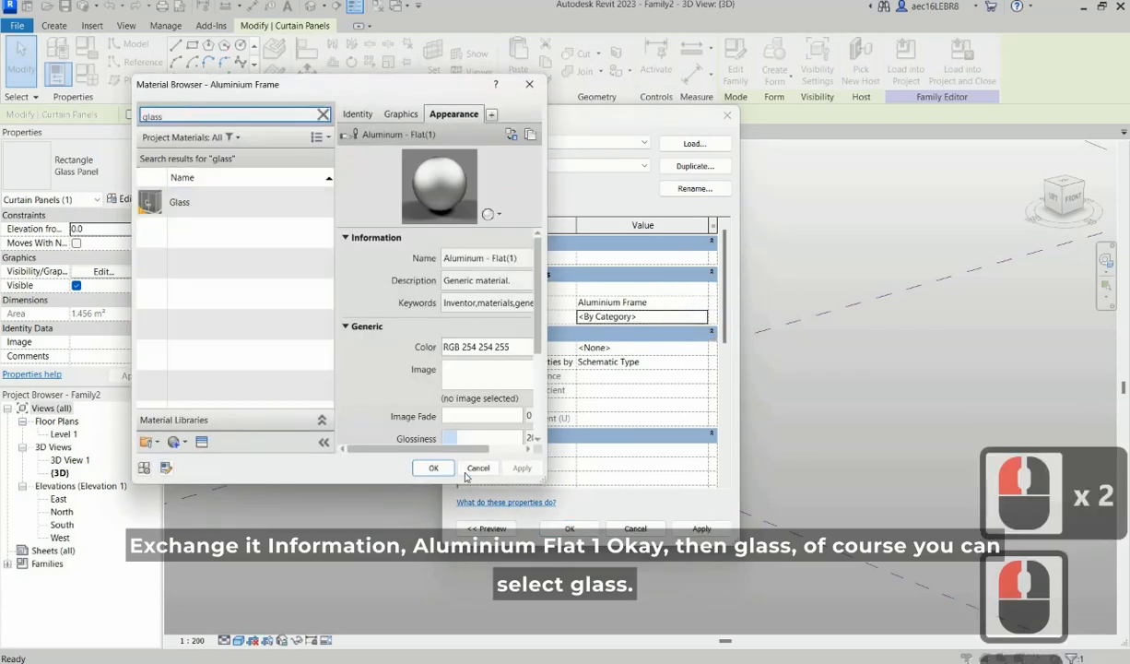
pyautogui.click(179, 202)
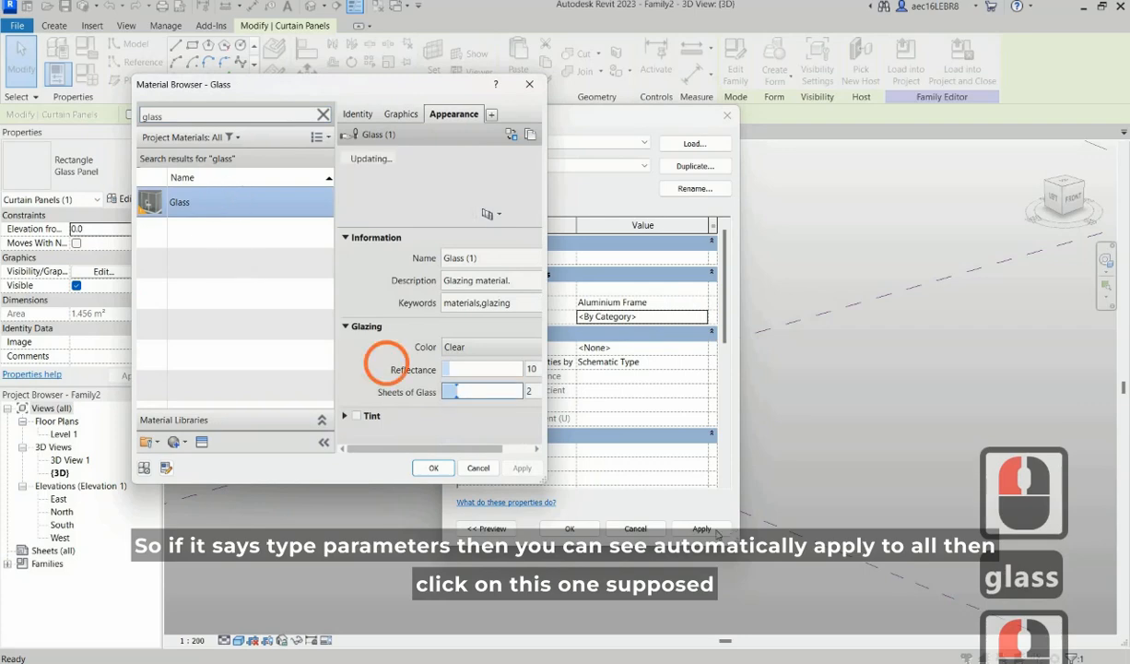
pyautogui.click(435, 469)
pyautogui.click(703, 528)
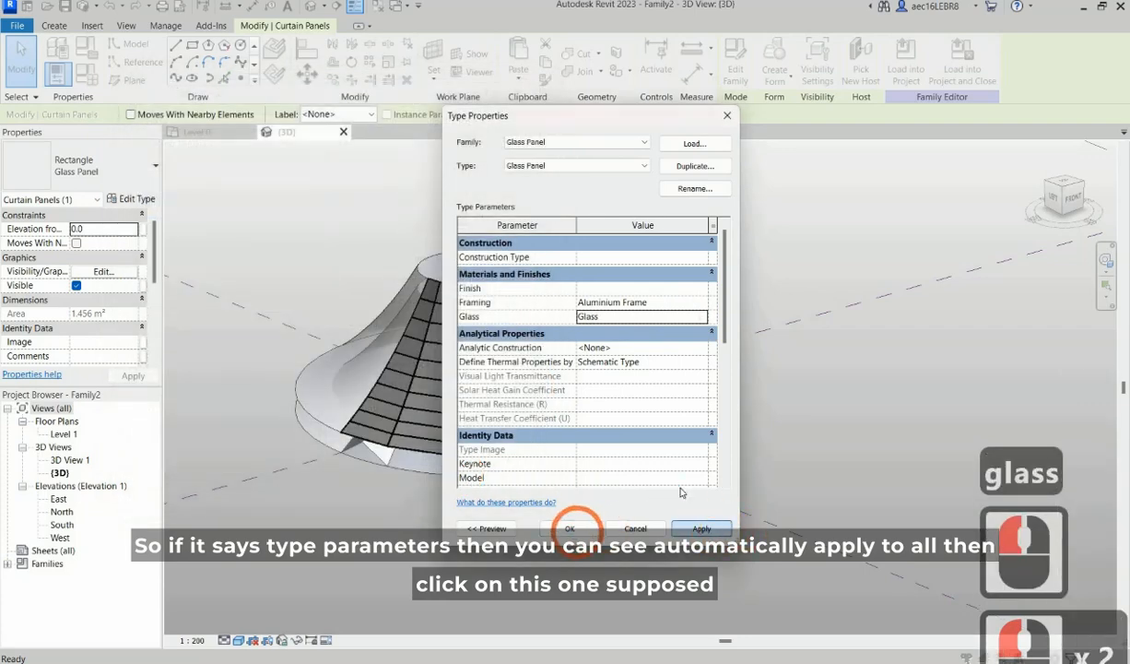
pyautogui.click(571, 528)
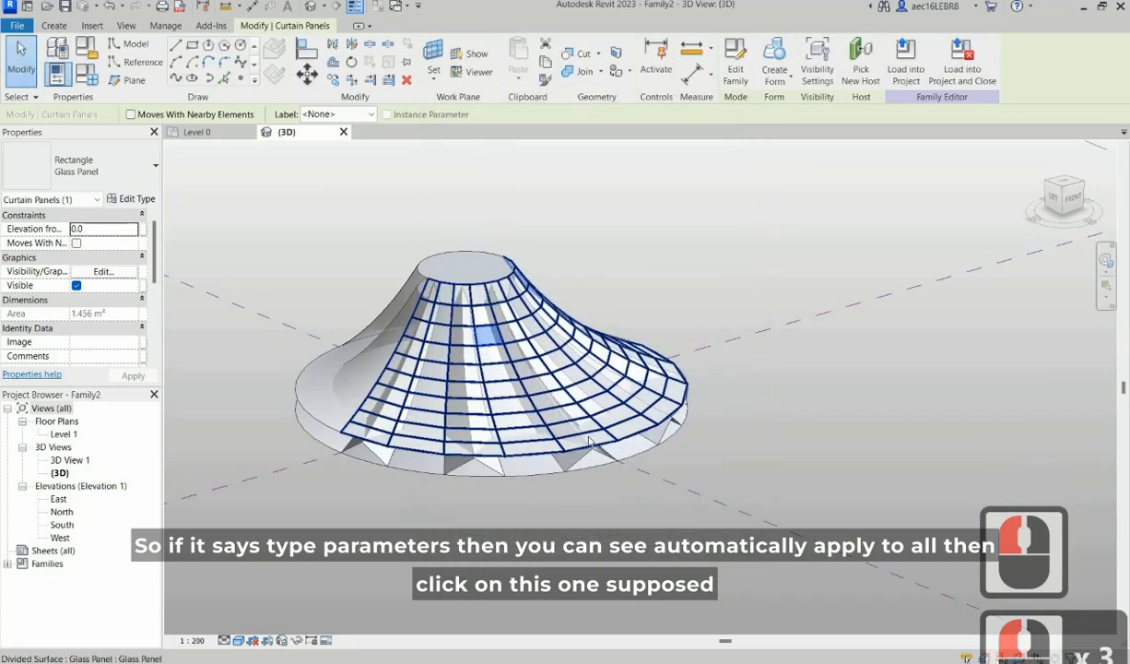
# Step: Select the triangular fin form behind the glass panels and open the mass family's type parameters
pyautogui.press('Escape')
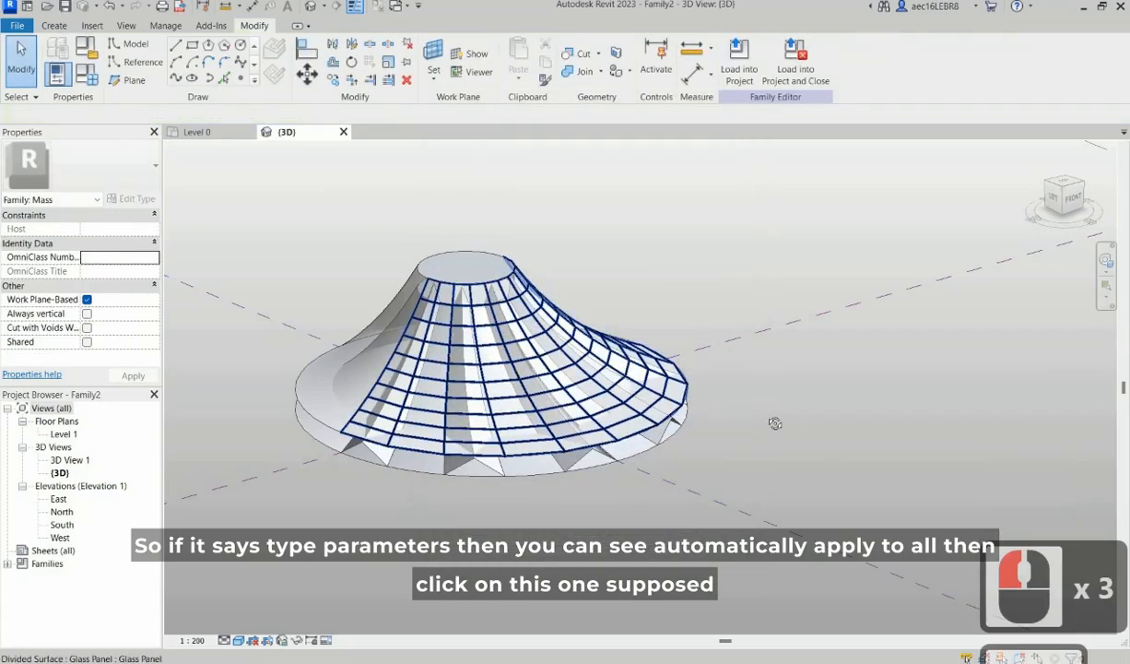
pyautogui.scroll(4, 798, 412)
pyautogui.keyDown('shift'); pyautogui.moveTo(798, 412); pyautogui.dragTo(531, 499, button='middle'); pyautogui.keyUp('shift')
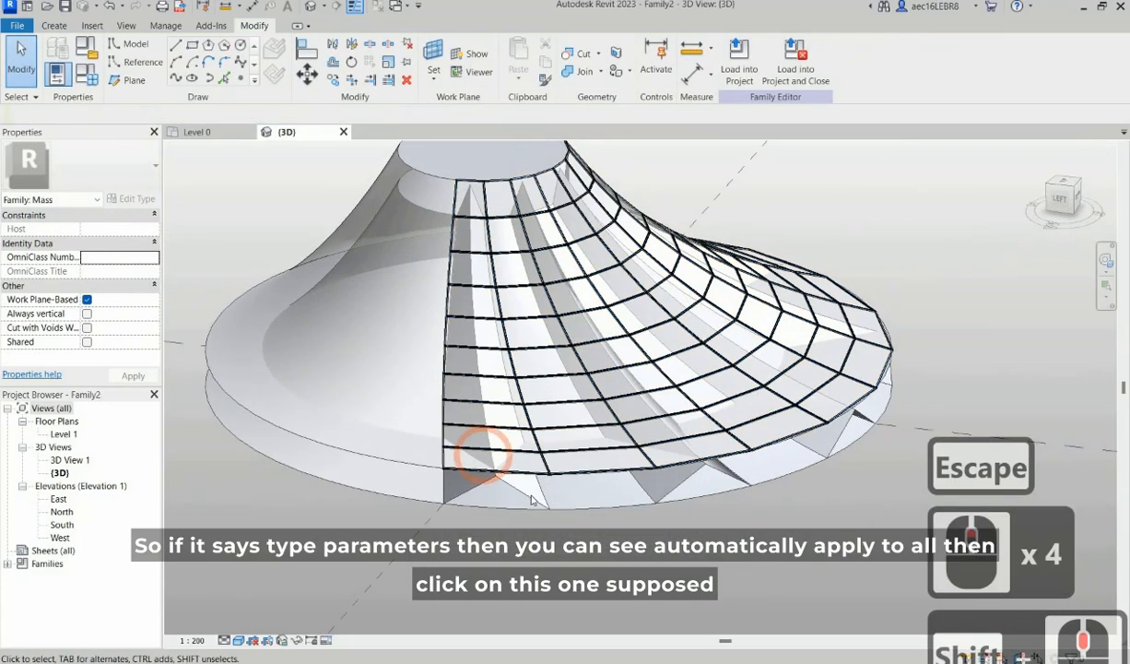
pyautogui.click(456, 462)
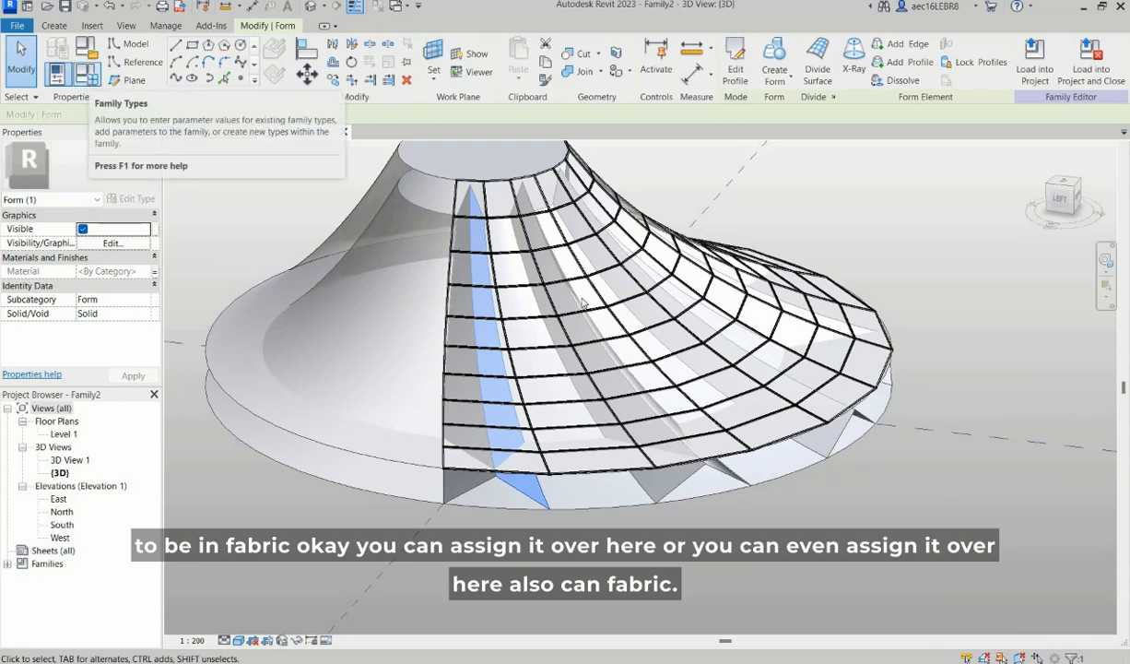
pyautogui.click(87, 74)
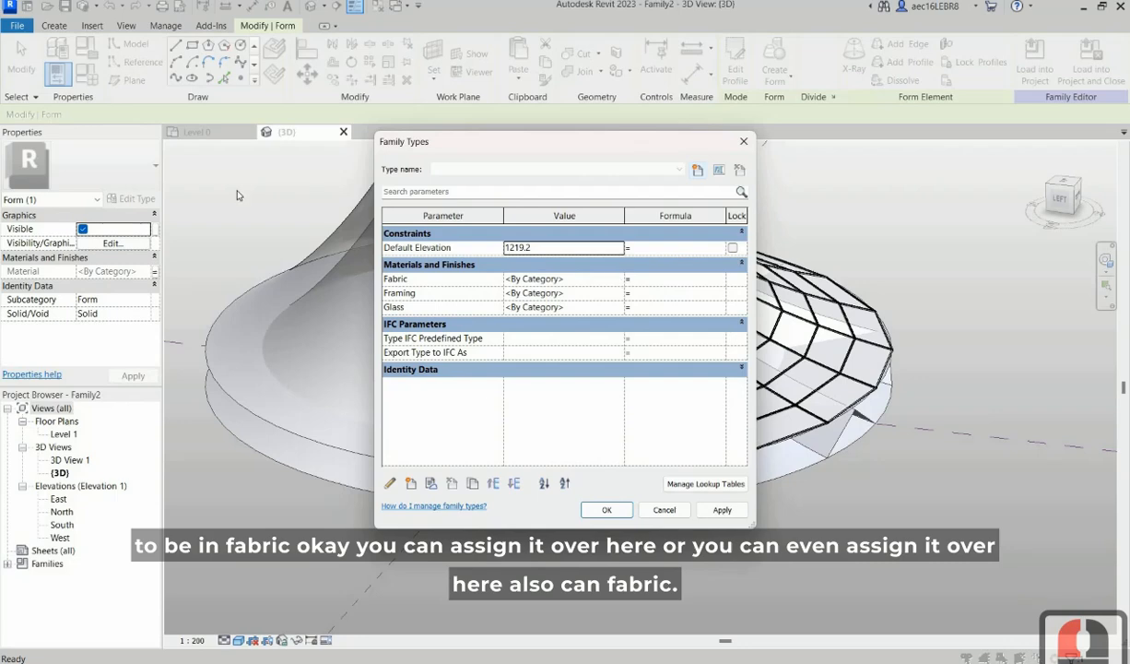
# Step: Search the project materials for "fabric" to use for the Fabric parameter
pyautogui.click(613, 277)
pyautogui.click(613, 278)
pyautogui.click(222, 115)
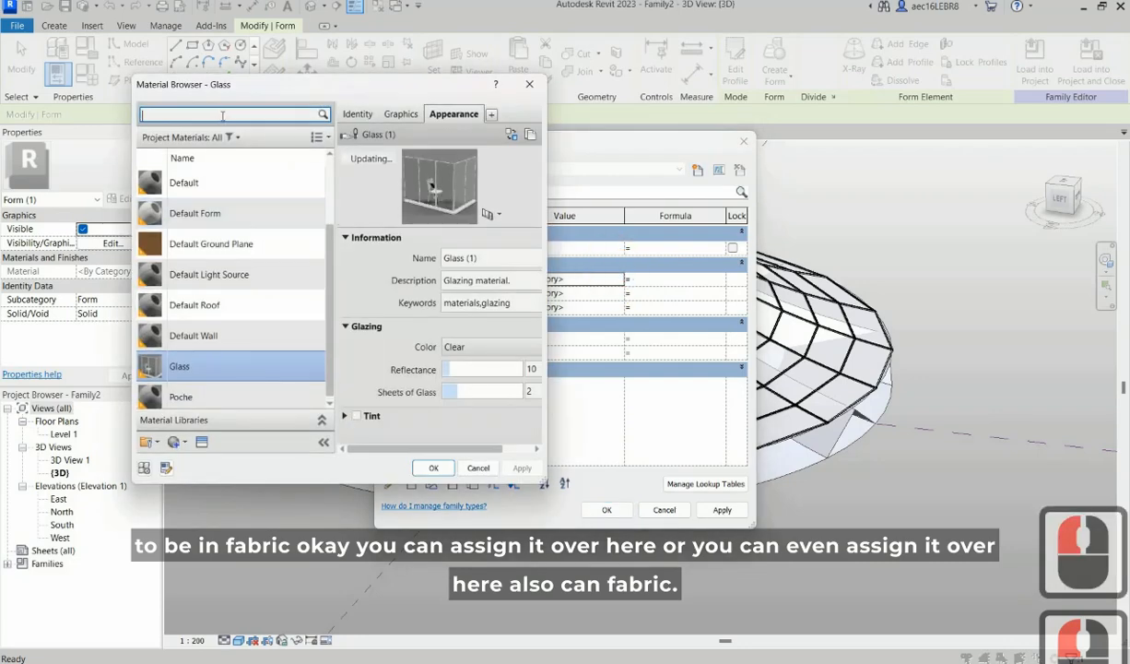
pyautogui.click(222, 115)
pyautogui.write('fa')
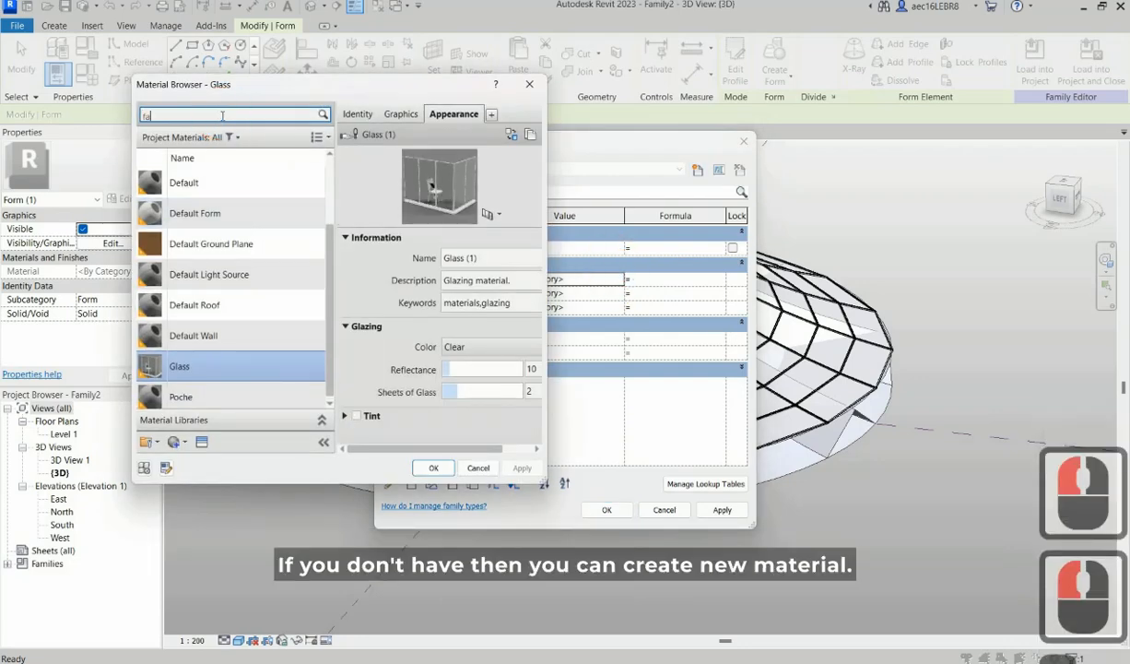
pyautogui.write('bric')
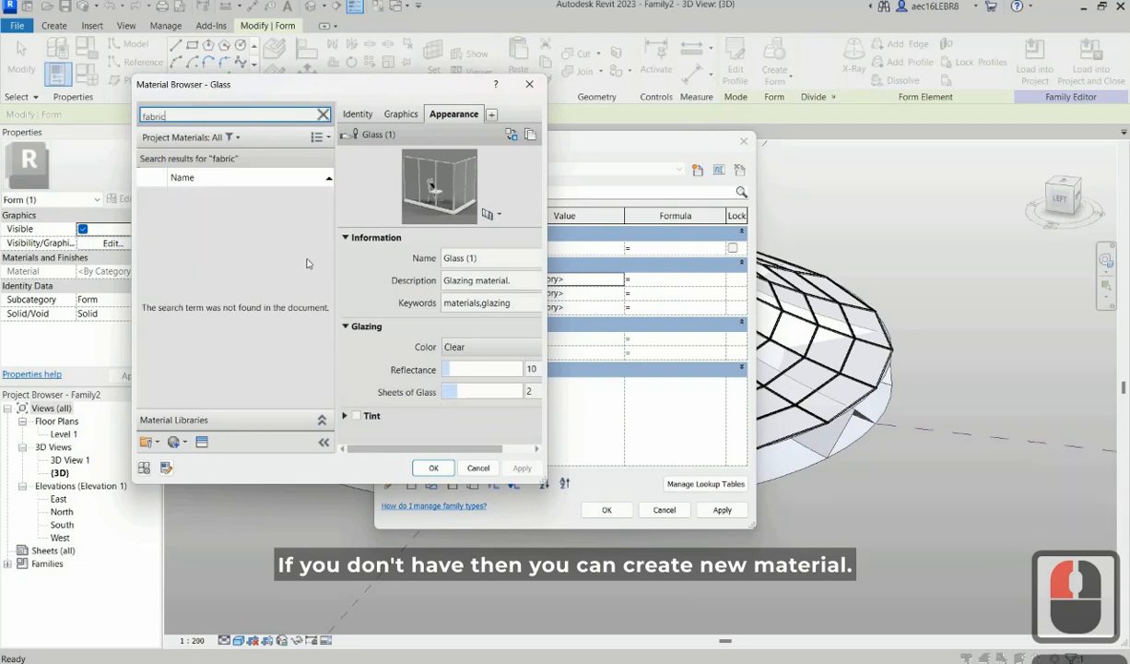
# Step: Create a new material for the Fabric parameter and name it Fabric
pyautogui.click(618, 279)
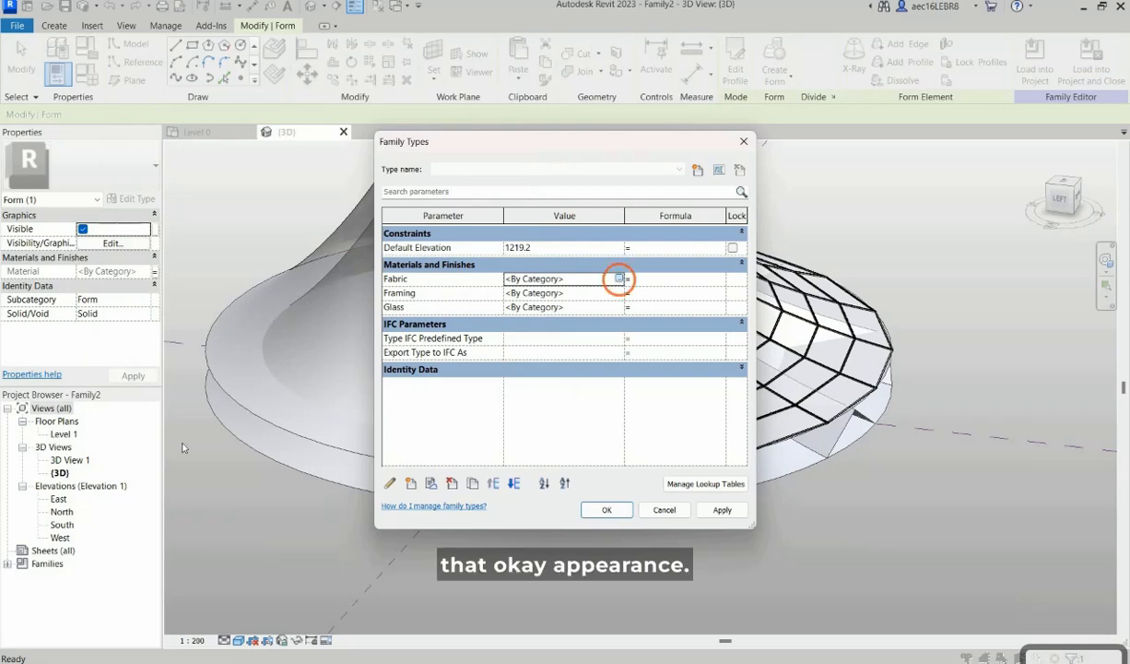
pyautogui.press('Escape')
pyautogui.click(150, 441)
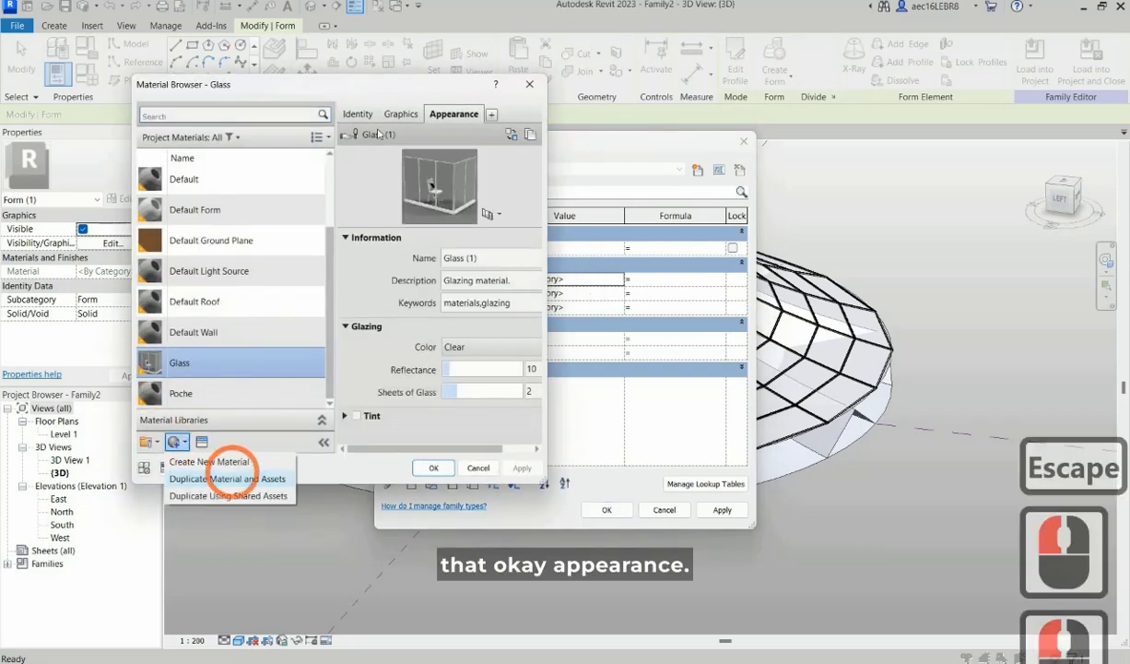
pyautogui.click(193, 457)
pyautogui.click(359, 114)
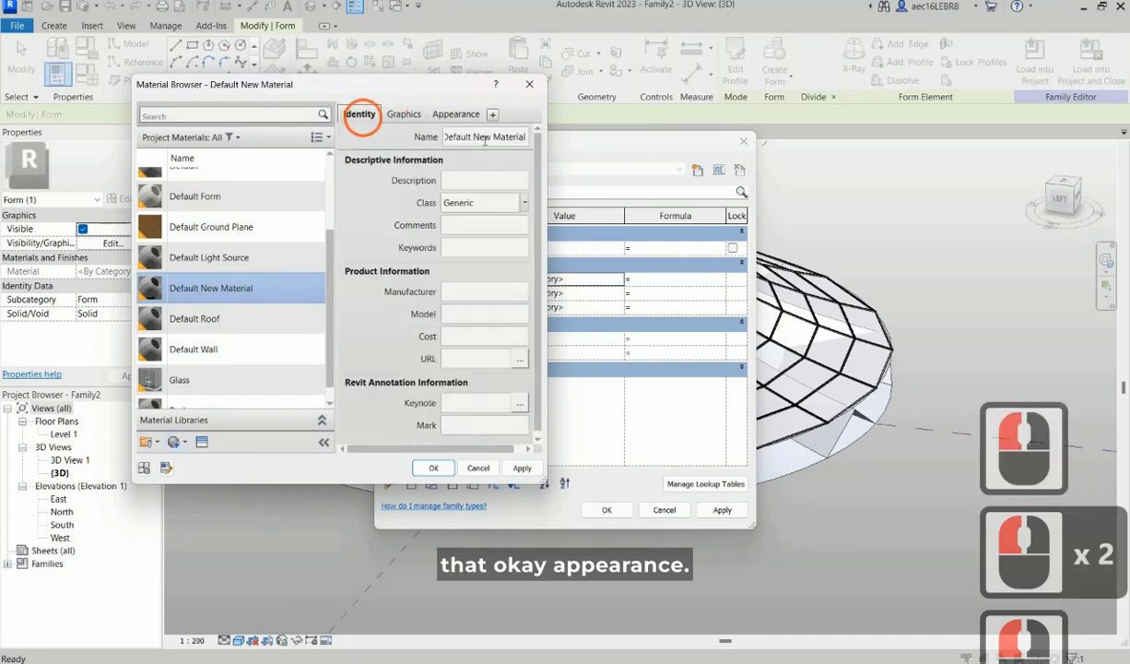
pyautogui.doubleClick(484, 136)
pyautogui.write('Fab')
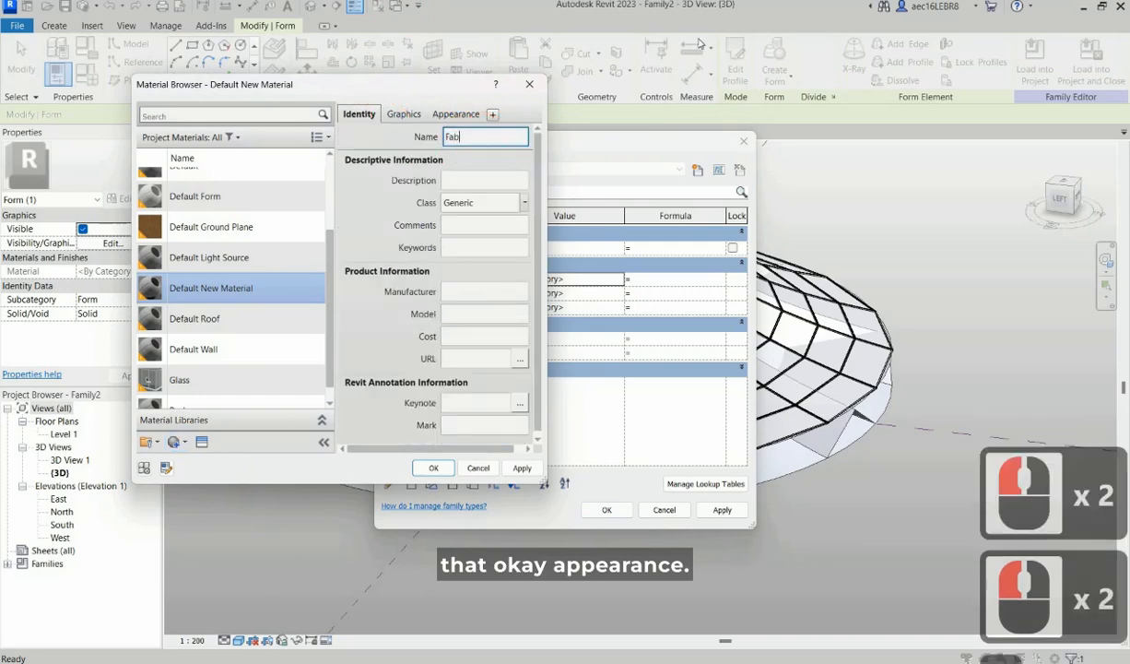
pyautogui.write('ric')
# Step: Search the appearance assets for "fabric" and replace the Fabric material's appearance with Fabric (Light Brown)
pyautogui.click(456, 114)
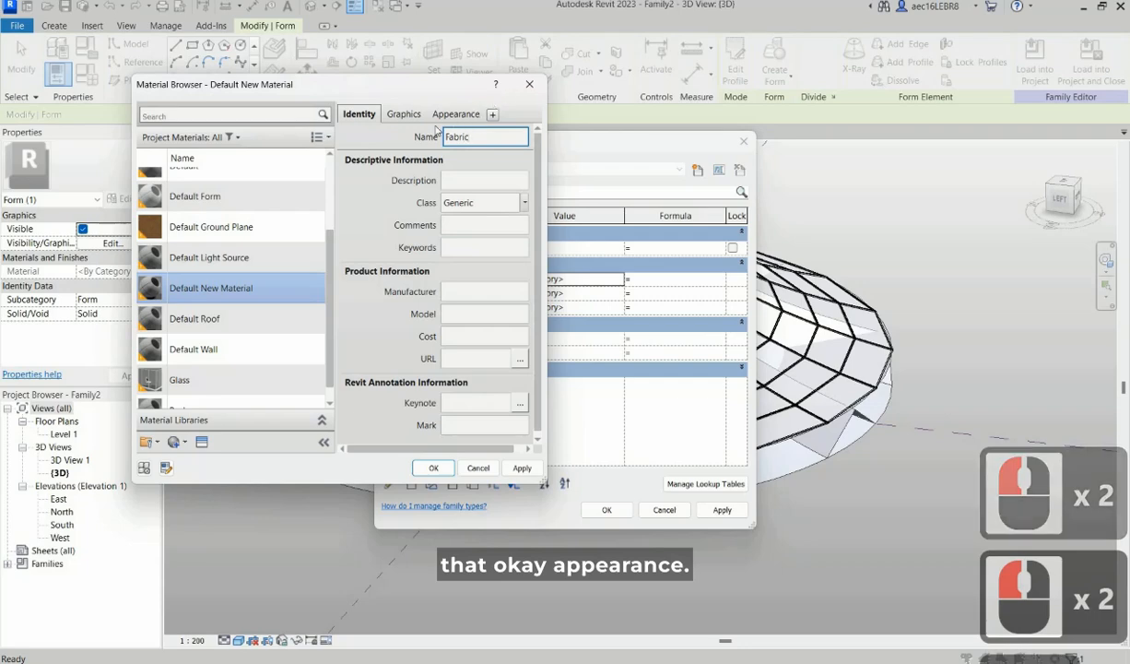
pyautogui.click(208, 444)
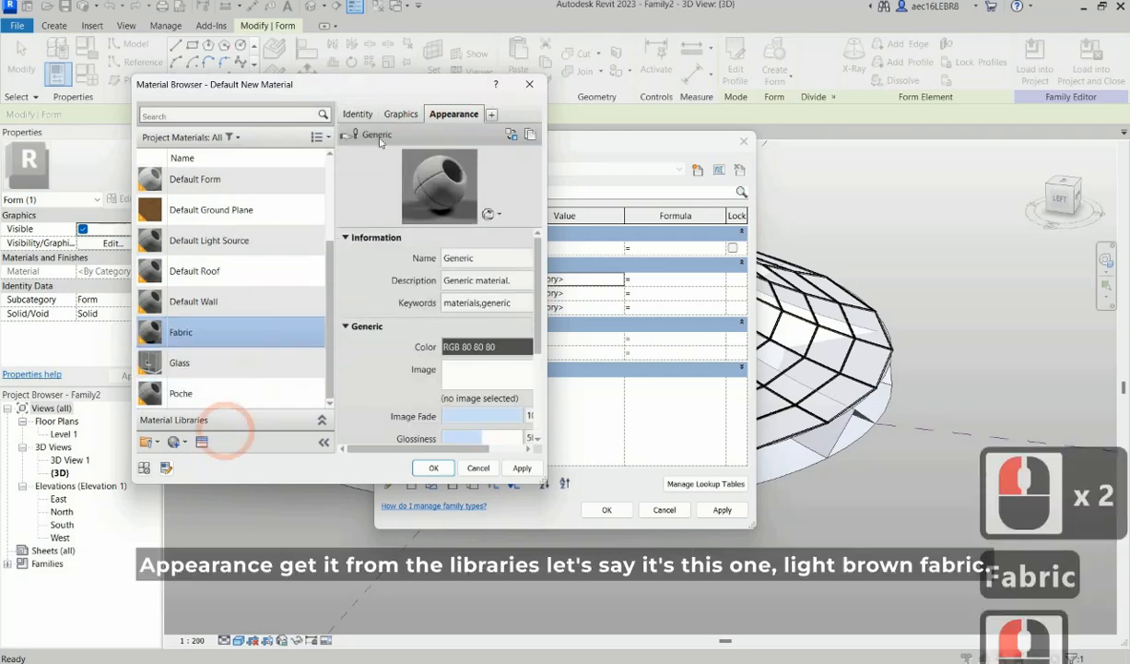
pyautogui.click(430, 141)
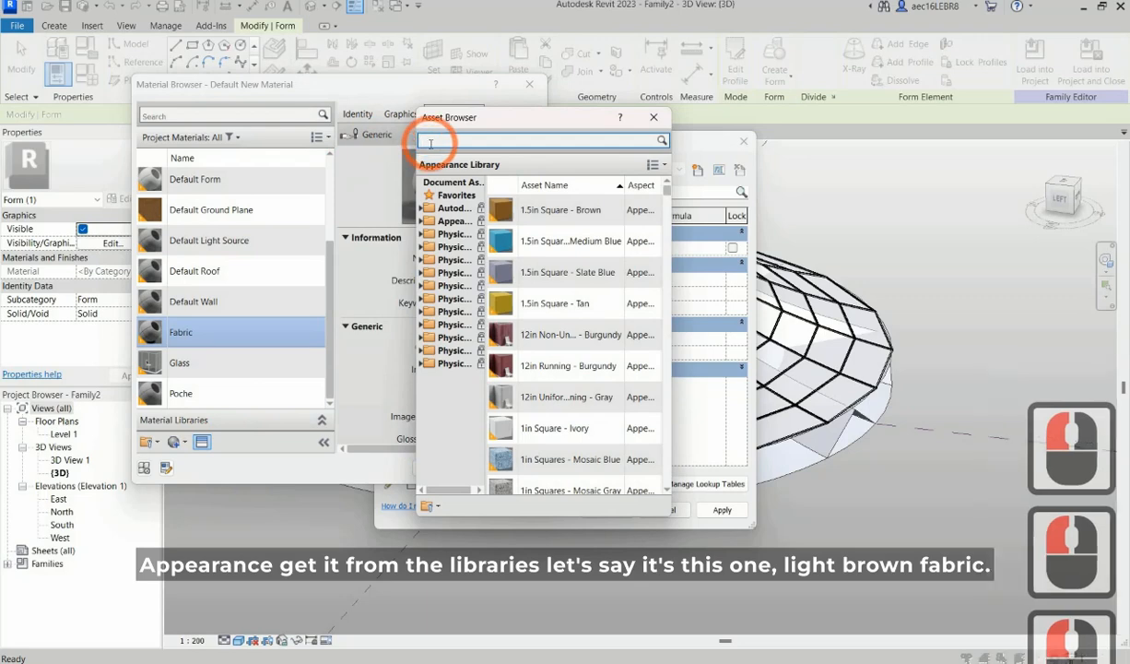
pyautogui.write('fabric')
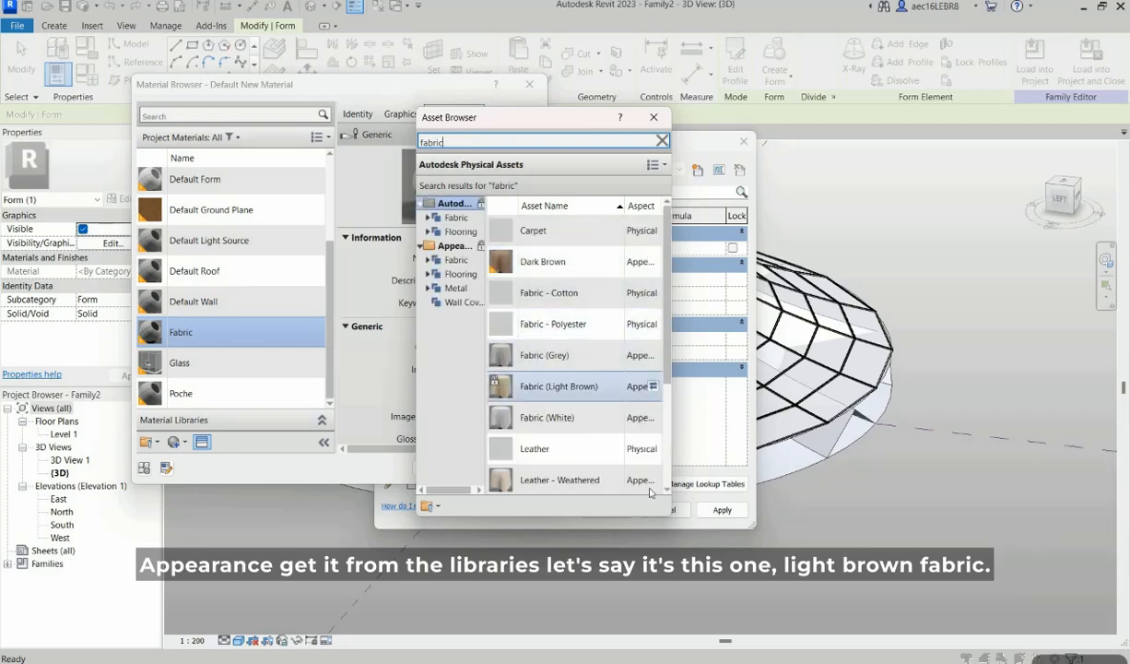
pyautogui.click(653, 386)
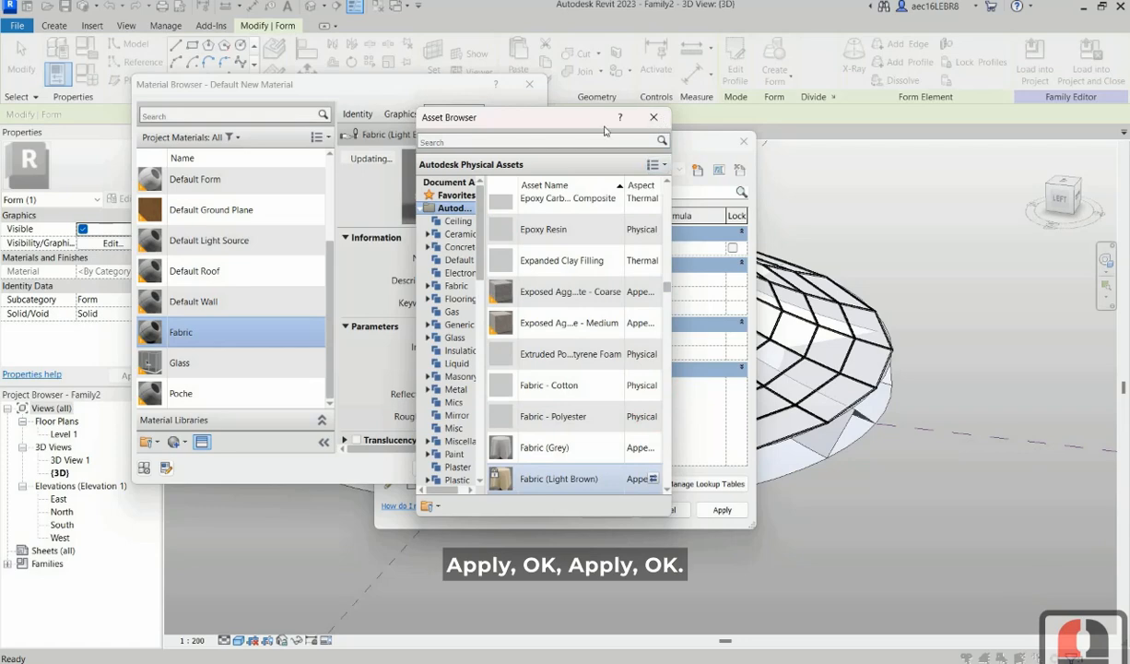
pyautogui.click(654, 117)
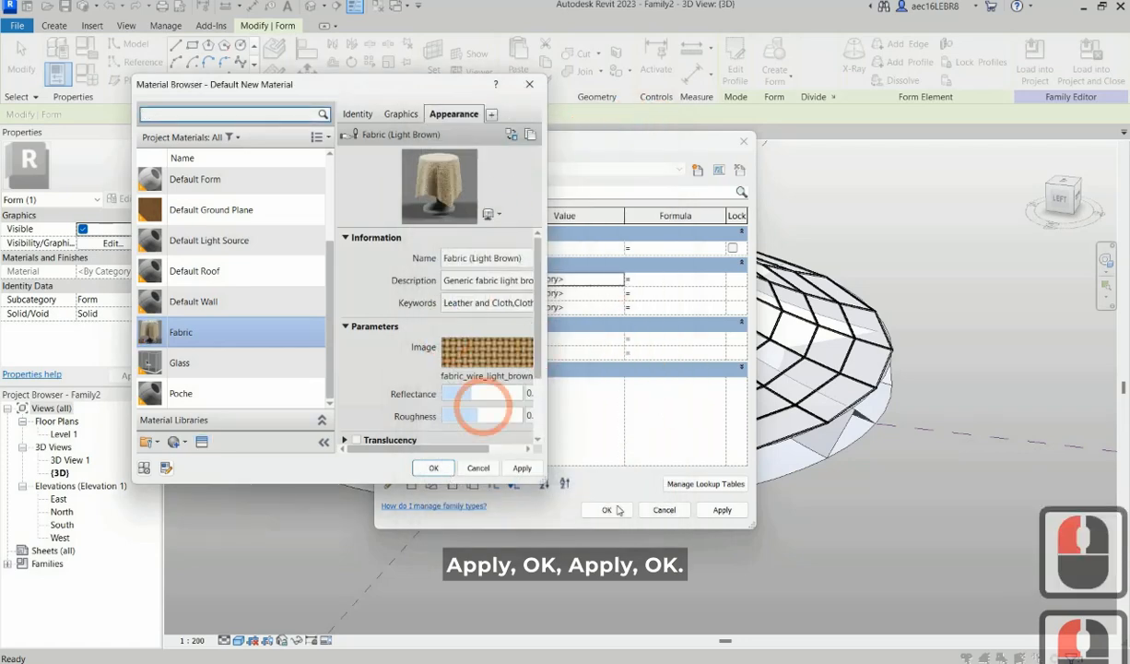
# Step: Assign the Fabric material to the Fabric parameter and apply the family type changes
pyautogui.click(522, 468)
pyautogui.click(434, 468)
pyautogui.click(721, 509)
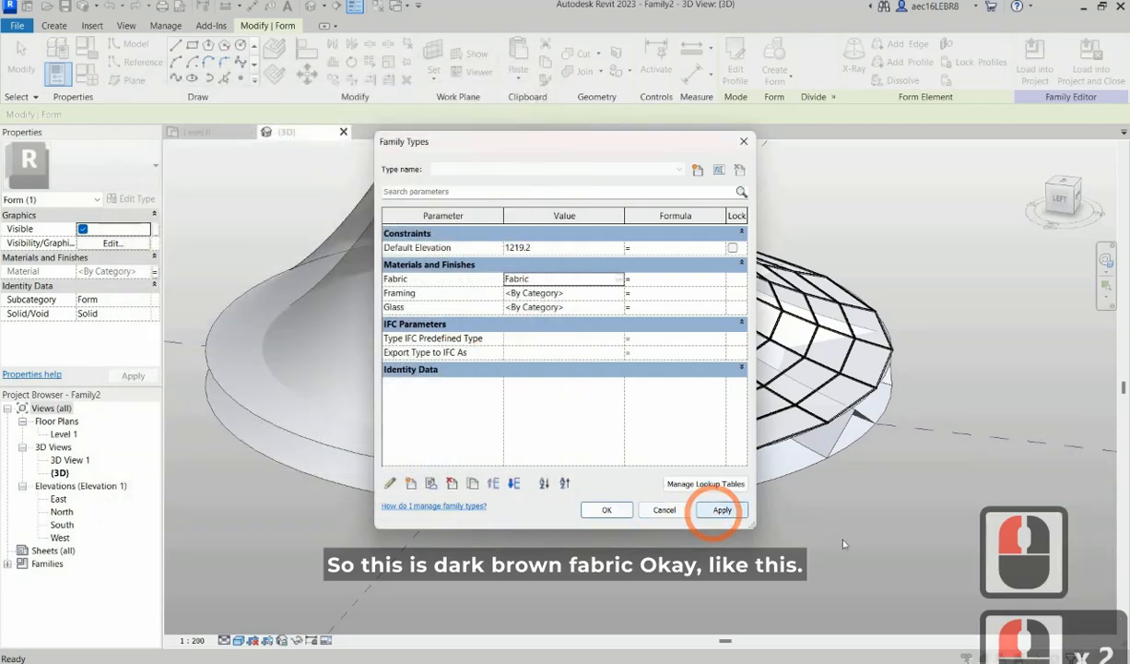
pyautogui.click(606, 509)
pyautogui.click(829, 527)
# Step: Associate the material of the triangular fin form with the Fabric family parameter
pyautogui.scroll(-3, 828, 417)
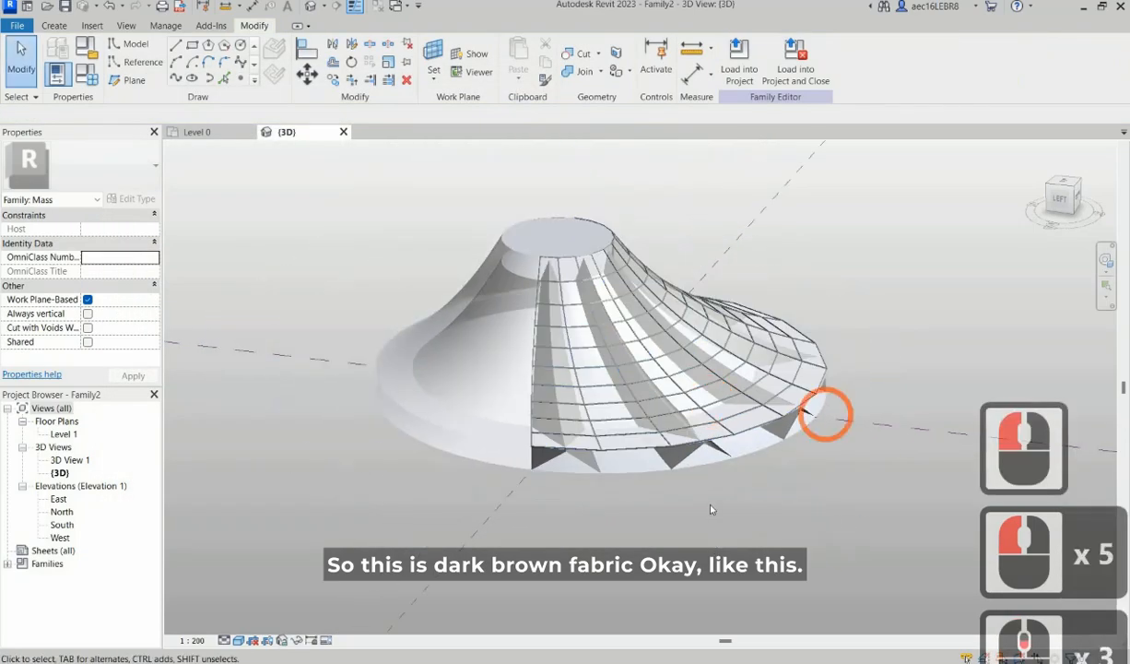
pyautogui.keyDown('shift'); pyautogui.moveTo(828, 417); pyautogui.dragTo(521, 418, button='middle'); pyautogui.keyUp('shift')
pyautogui.press('Escape')
pyautogui.scroll(2, 736, 480)
pyautogui.scroll(4, 659, 406)
pyautogui.scroll(-5, 659, 406)
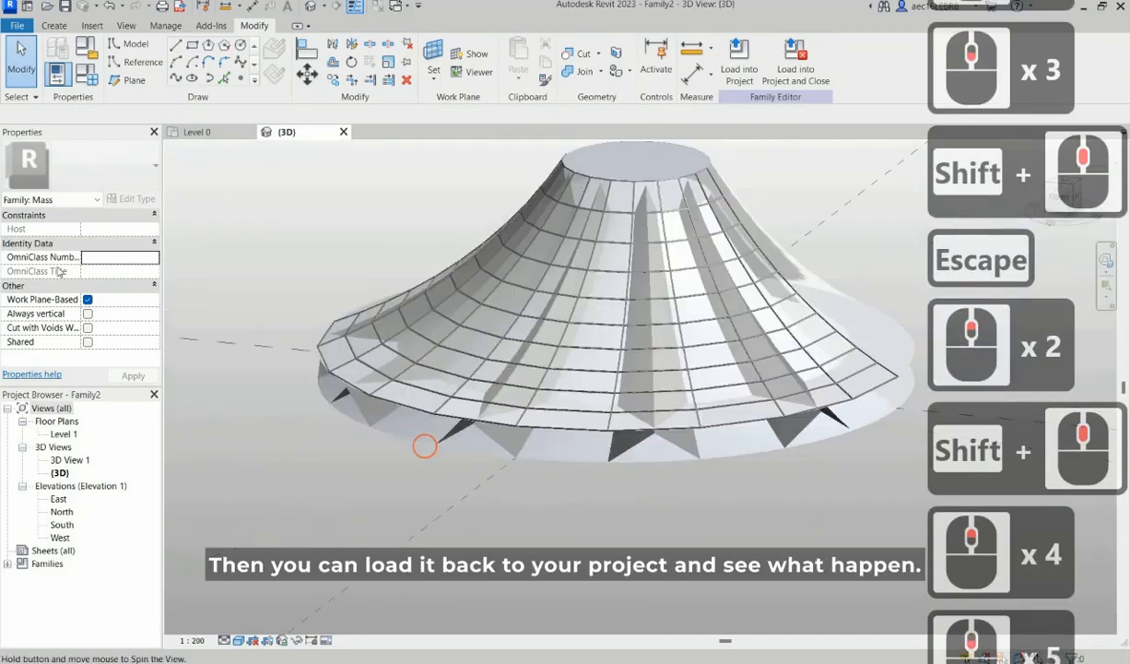
pyautogui.keyDown('shift'); pyautogui.moveTo(424, 445); pyautogui.dragTo(661, 403, button='middle'); pyautogui.keyUp('shift')
pyautogui.click(545, 385)
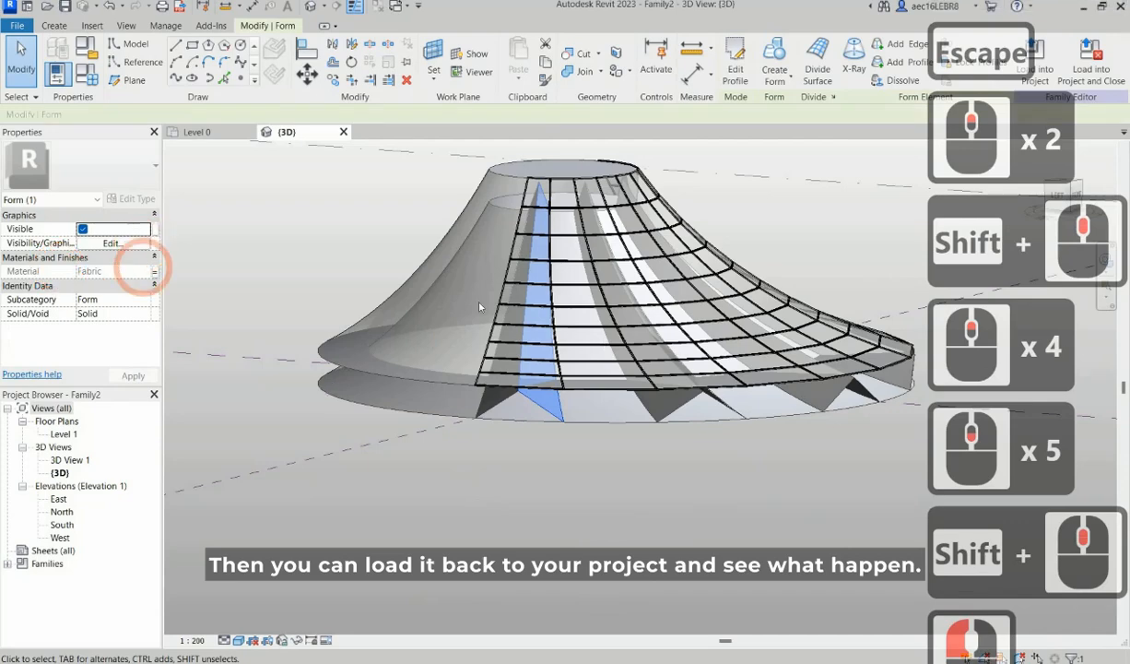
pyautogui.click(155, 272)
pyautogui.click(470, 294)
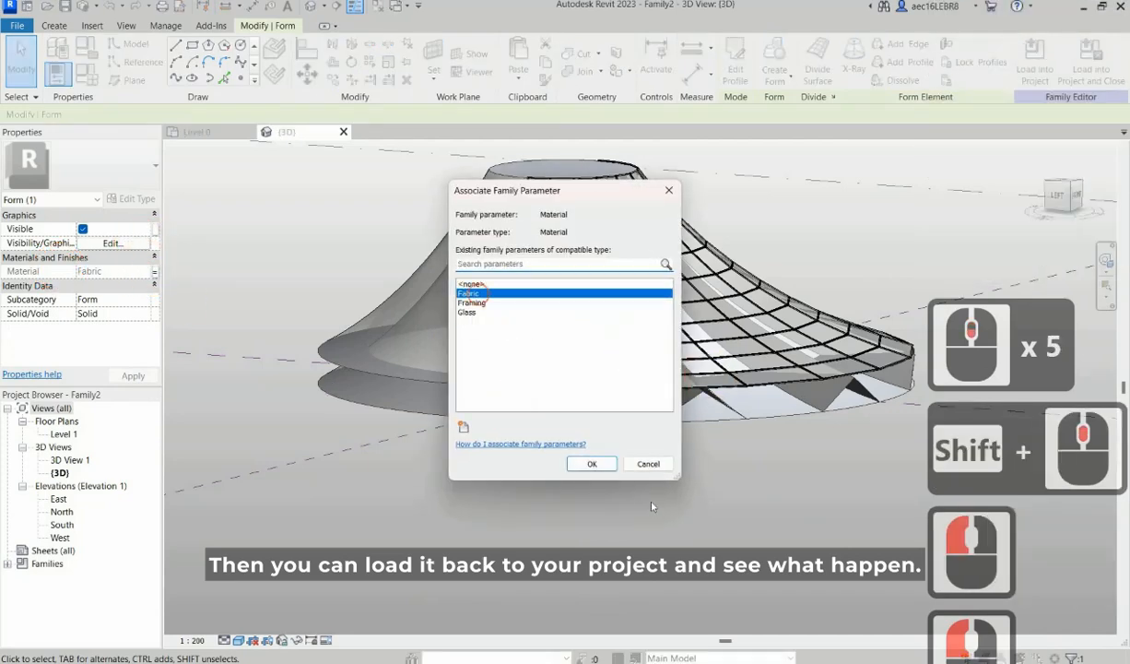
pyautogui.click(589, 458)
pyautogui.press('Escape')
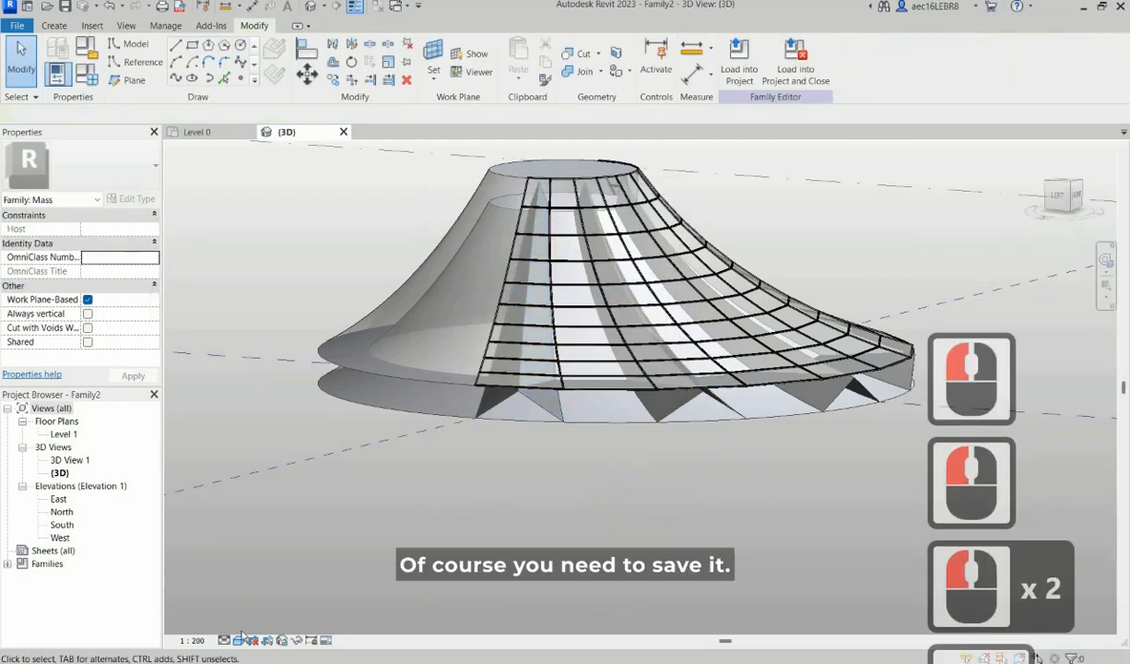
# Step: Switch the 3D view to a realistic visual style and inspect the glass, framing and fabric from the front
pyautogui.click(238, 640)
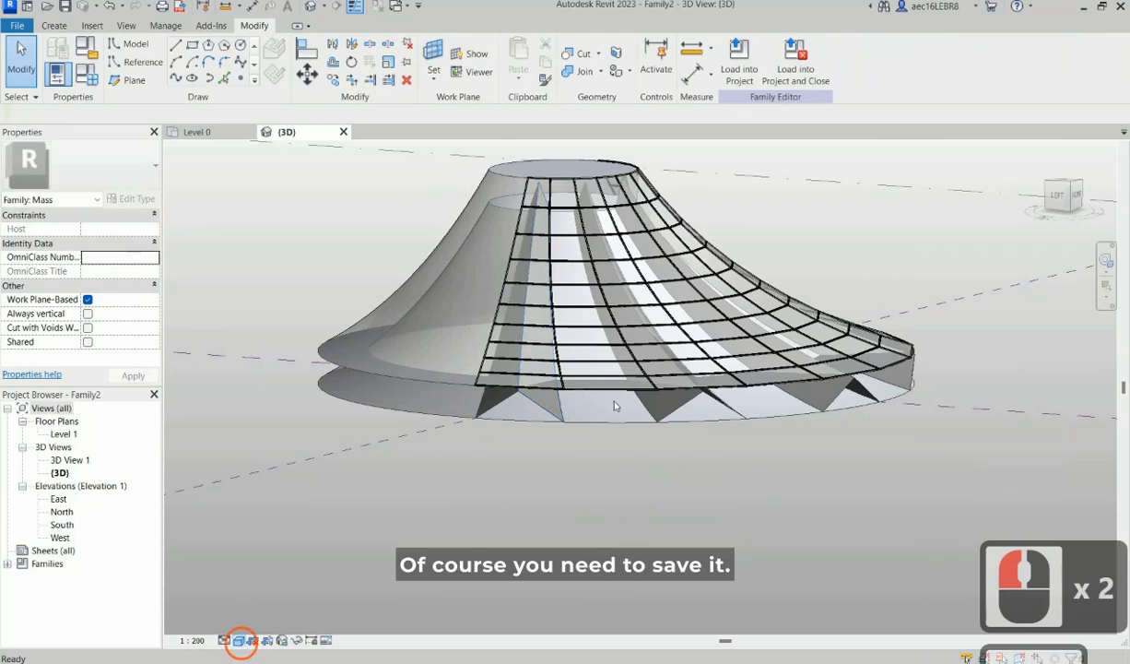
pyautogui.click(286, 610)
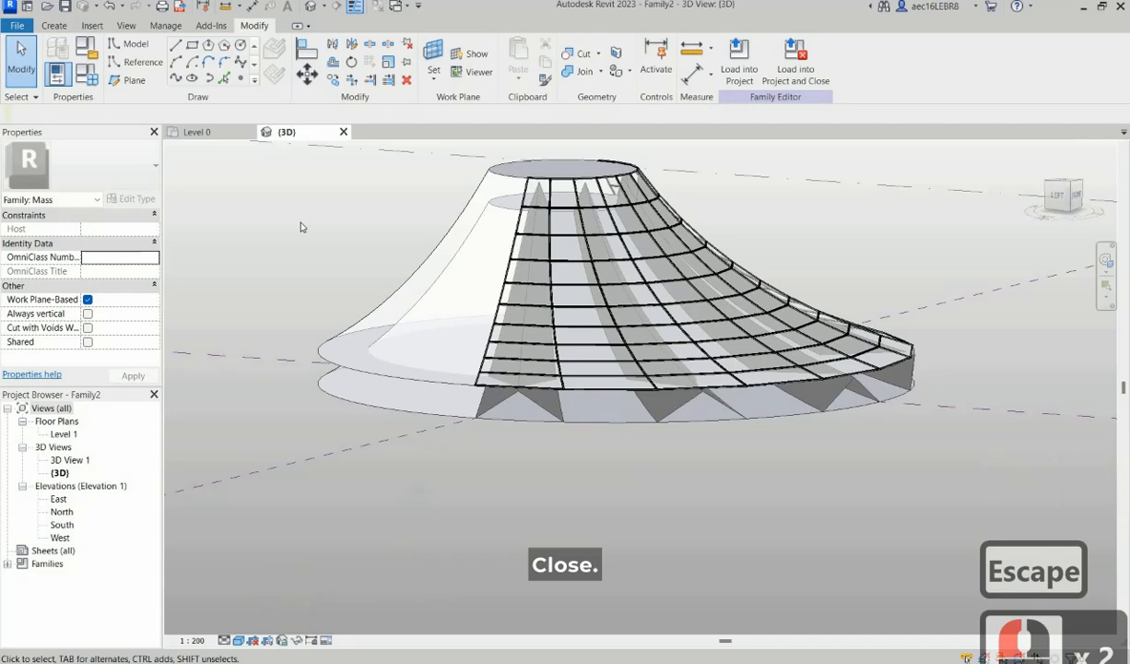
pyautogui.click(239, 639)
pyautogui.click(263, 622)
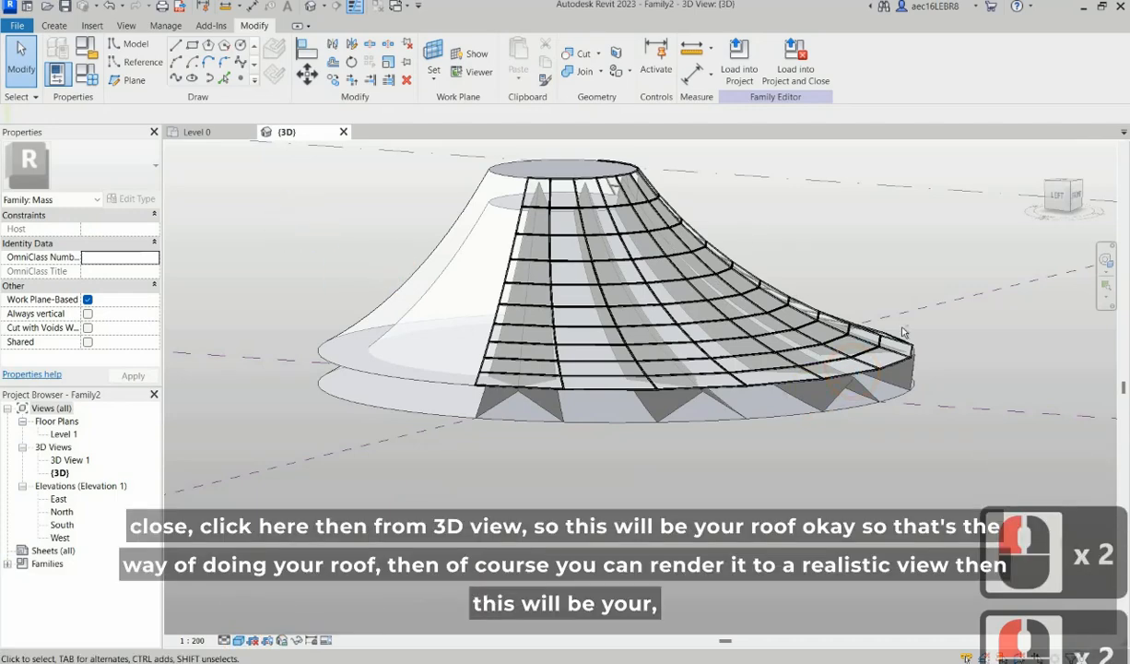
pyautogui.keyDown('shift'); pyautogui.moveTo(815, 315); pyautogui.dragTo(669, 404, button='middle'); pyautogui.keyUp('shift')
pyautogui.moveTo(746, 177)
pyautogui.keyDown('shift'); pyautogui.mouseDown(button='middle')
pyautogui.moveTo(751, 204)
pyautogui.moveTo(640, 411)
pyautogui.moveTo(749, 184)
pyautogui.mouseUp(button='middle'); pyautogui.keyUp('shift')
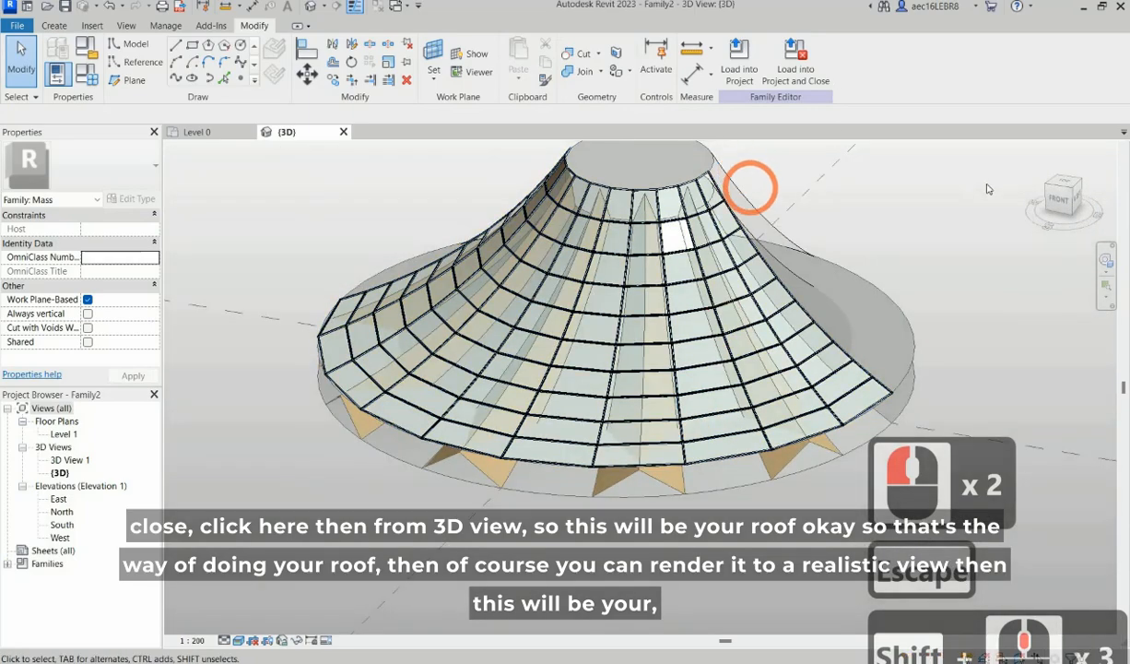
# Step: Load the mass family into the project and close it, saving it as Question Roof in the Question 2 folder
pyautogui.click(795, 64)
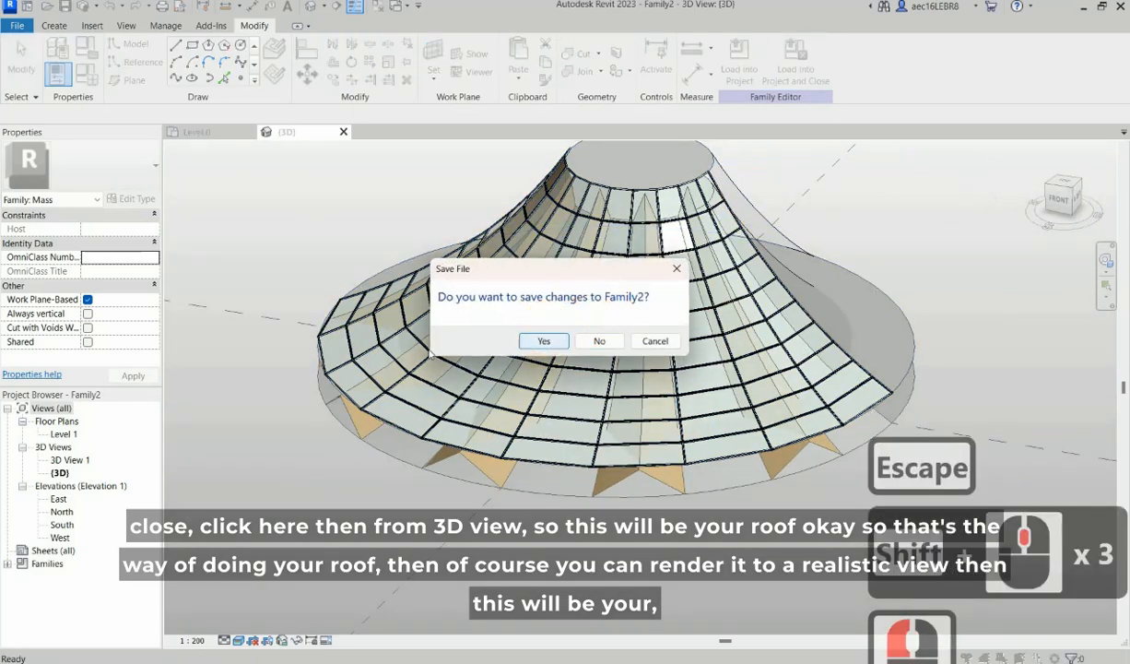
pyautogui.click(538, 336)
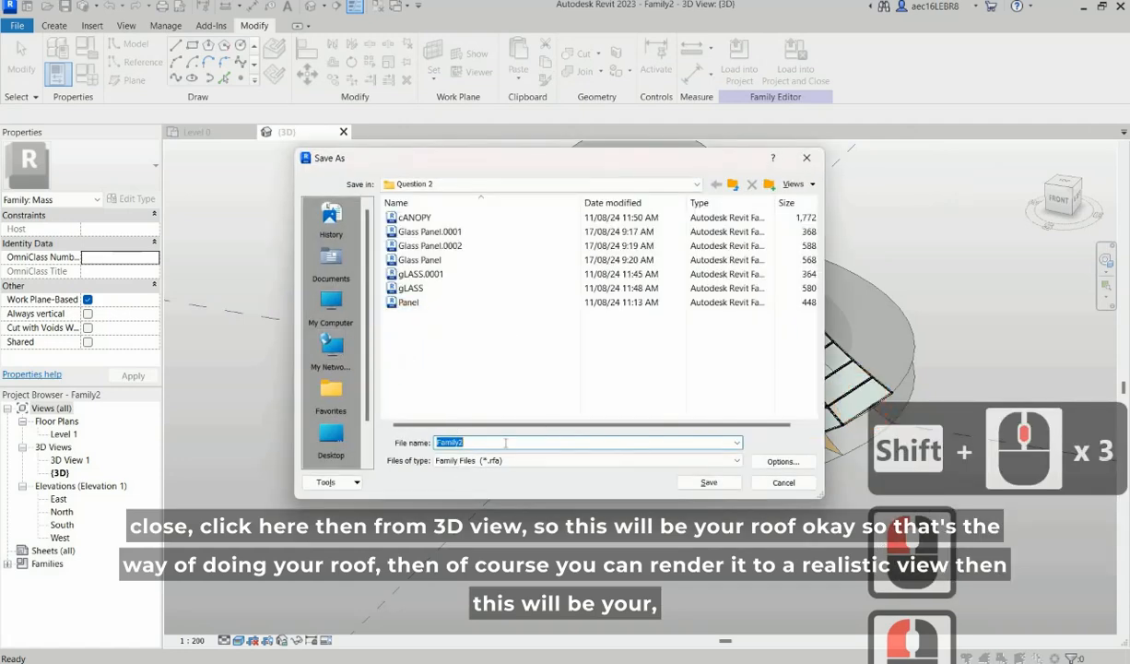
pyautogui.click(320, 439)
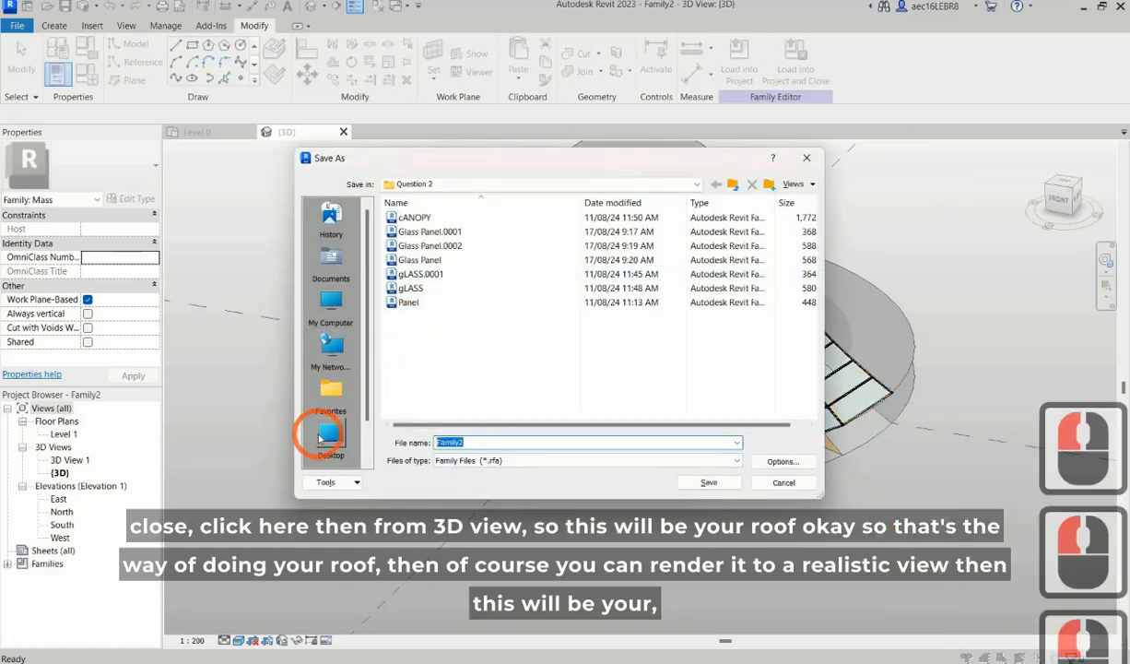
pyautogui.write('Qurs')
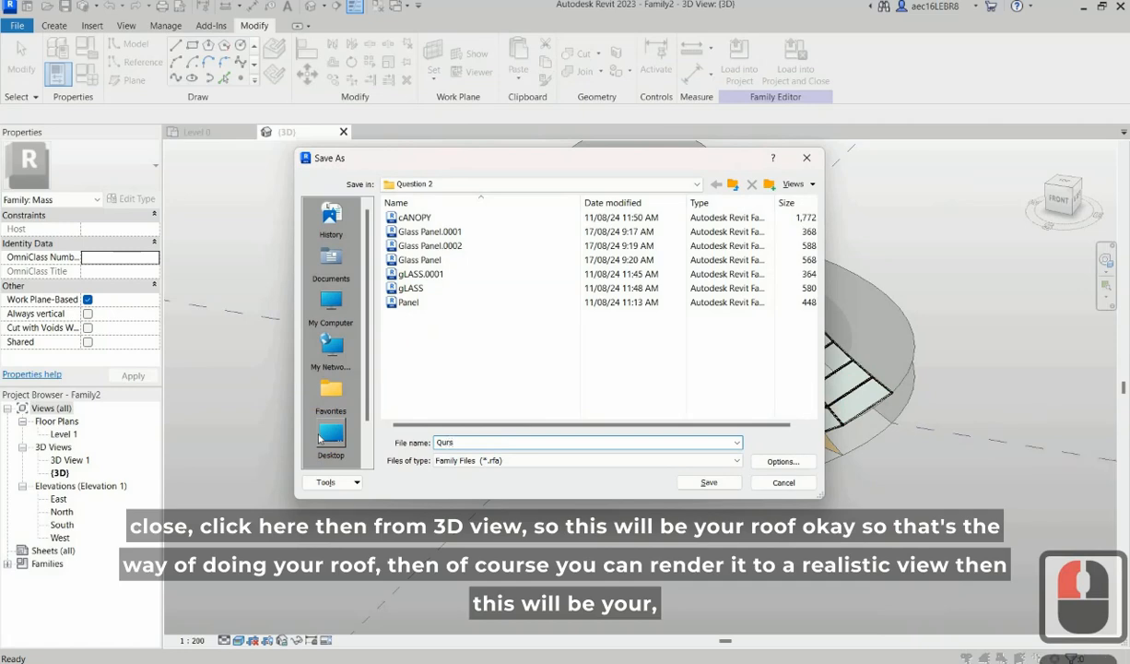
pyautogui.press('BackSpace')
pyautogui.press('BackSpace')
pyautogui.write('estion Roof')
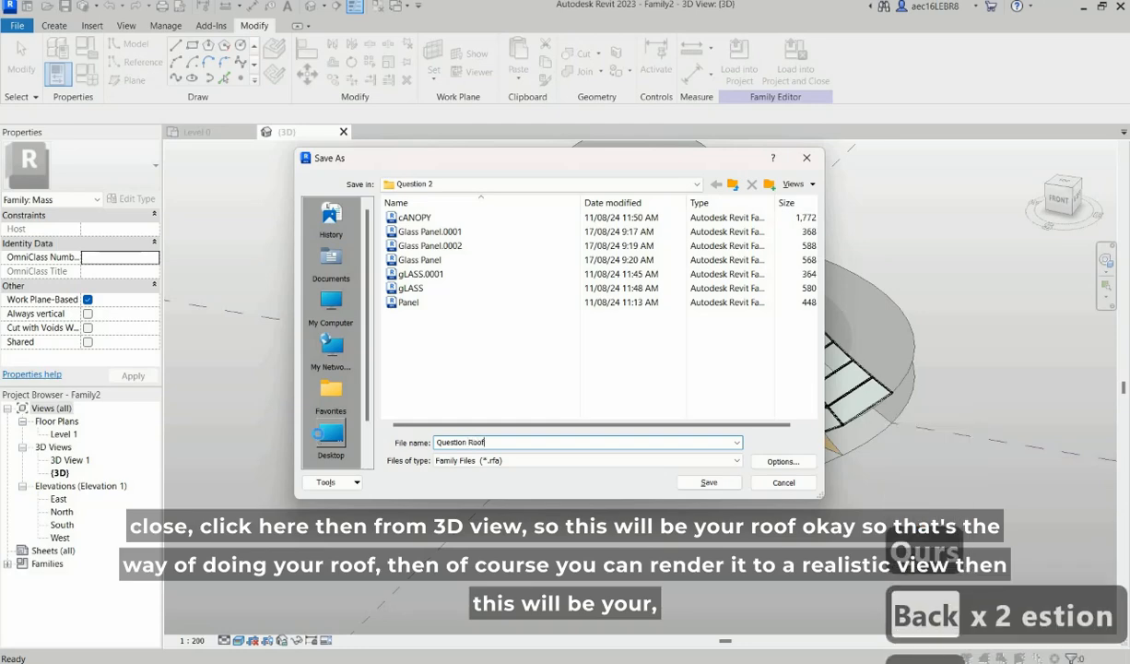
pyautogui.press('Return')
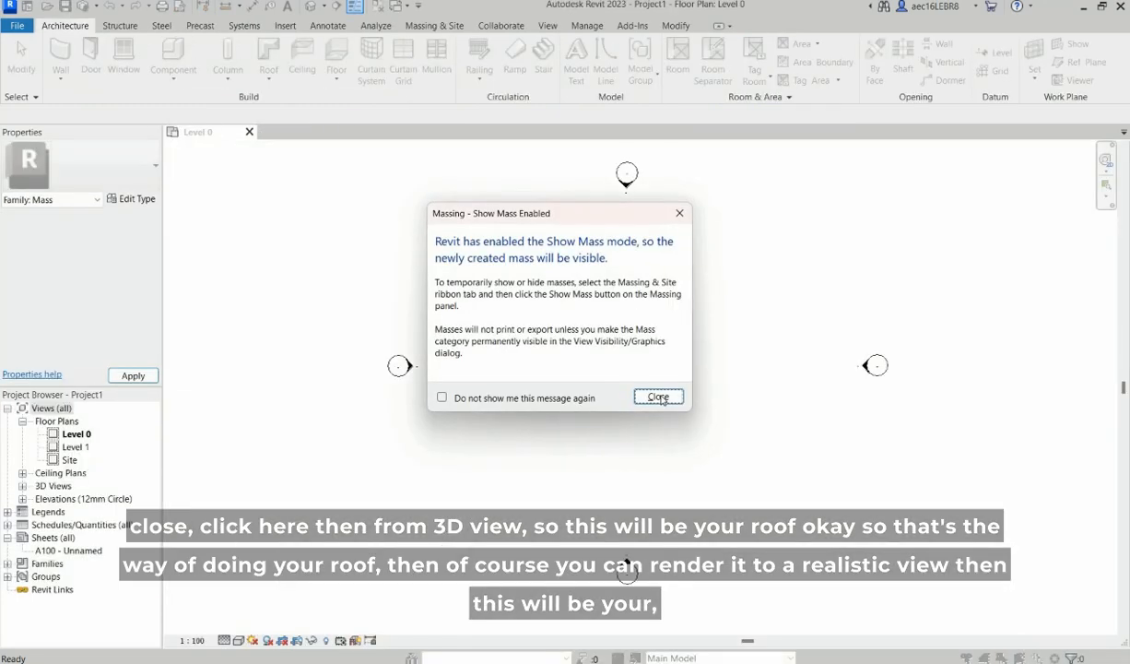
# Step: Place the Question Roof mass at the centre of the Level 0 plan, between the elevation markers
pyautogui.click(658, 395)
pyautogui.click(627, 361)
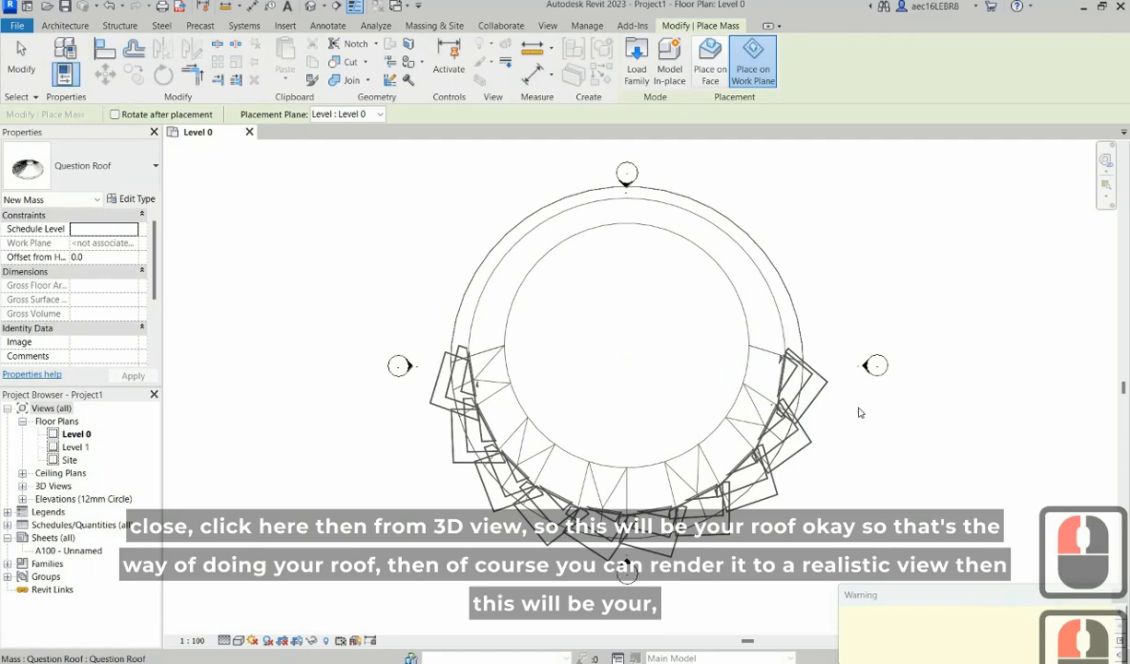
pyautogui.press('Escape')
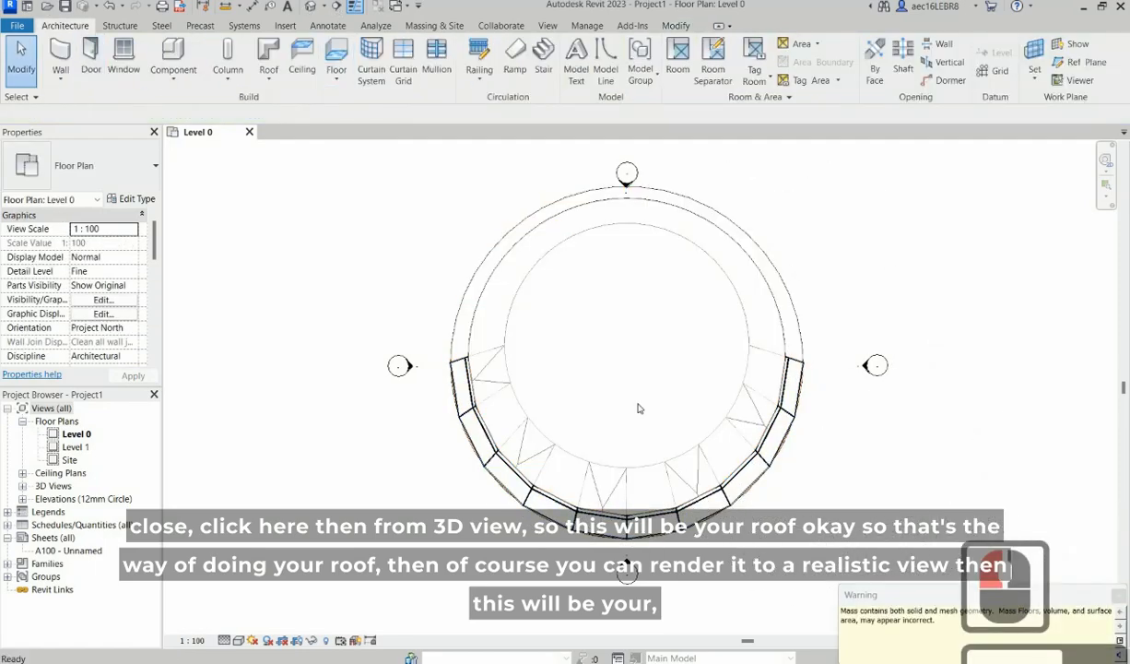
# Step: Open the project's default 3D view and examine the placed Question Roof mass from several sides
pyautogui.click(310, 6)
pyautogui.keyDown('shift'); pyautogui.moveTo(782, 497); pyautogui.dragTo(822, 482, button='middle'); pyautogui.keyUp('shift')
pyautogui.scroll(4, 797, 481)
pyautogui.keyDown('shift'); pyautogui.moveTo(804, 232); pyautogui.dragTo(812, 471, button='middle'); pyautogui.keyUp('shift')
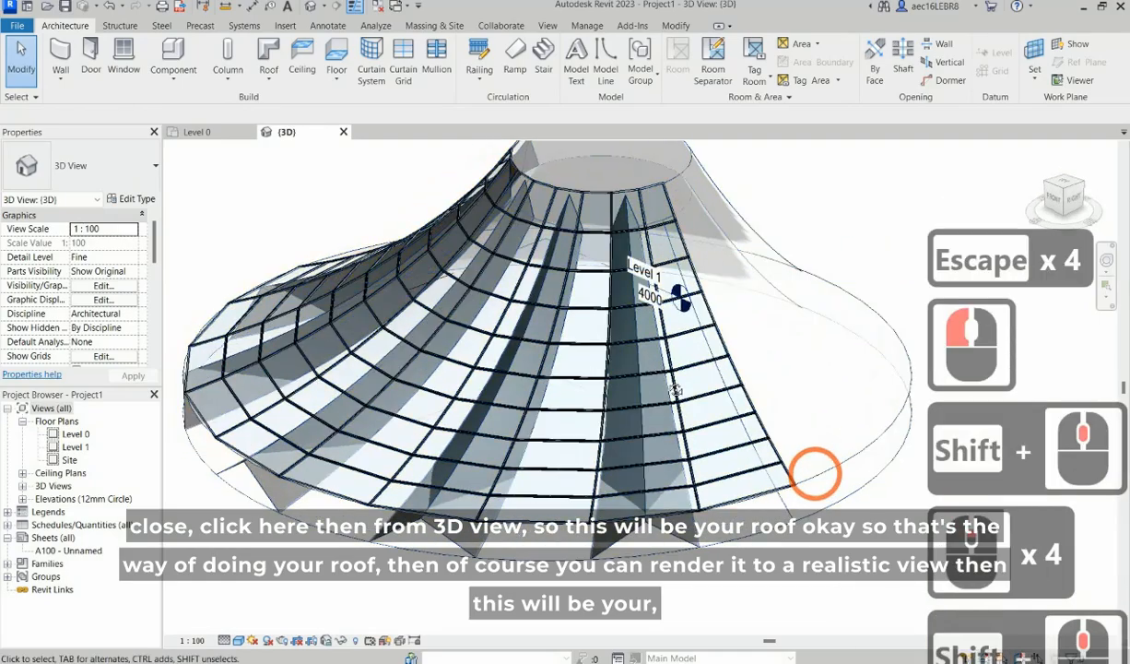
pyautogui.scroll(-4, 807, 386)
pyautogui.keyDown('shift'); pyautogui.moveTo(668, 379); pyautogui.dragTo(532, 471, button='middle'); pyautogui.keyUp('shift')
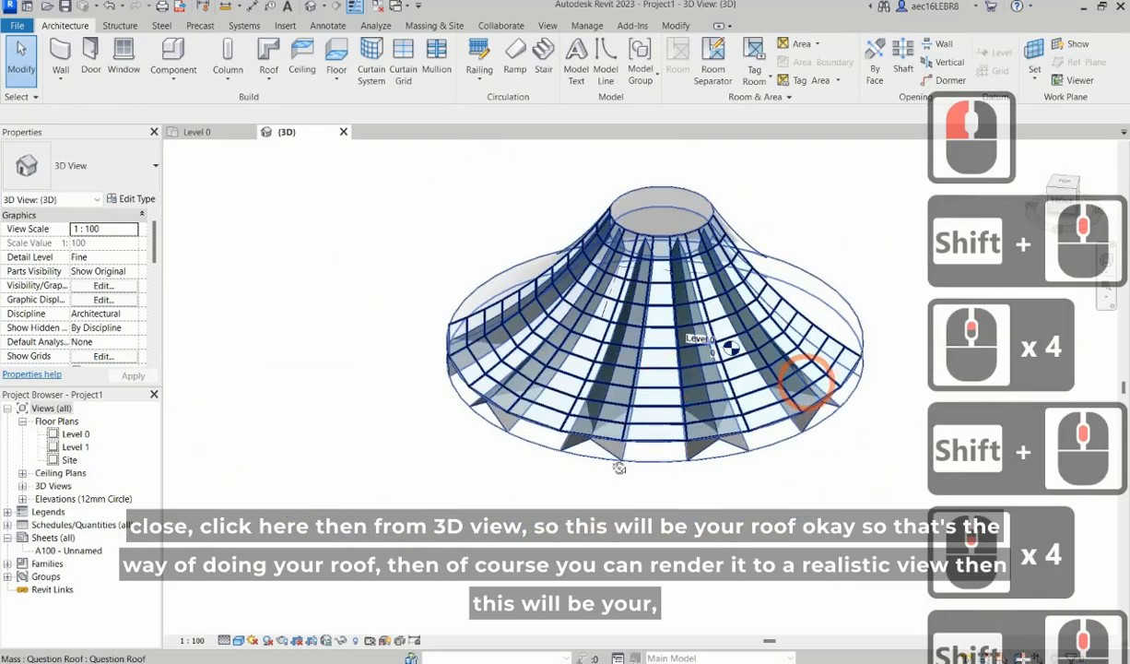
pyautogui.scroll(2, 805, 386)
pyautogui.keyDown('shift'); pyautogui.moveTo(736, 339); pyautogui.dragTo(660, 379, button='middle'); pyautogui.keyUp('shift')
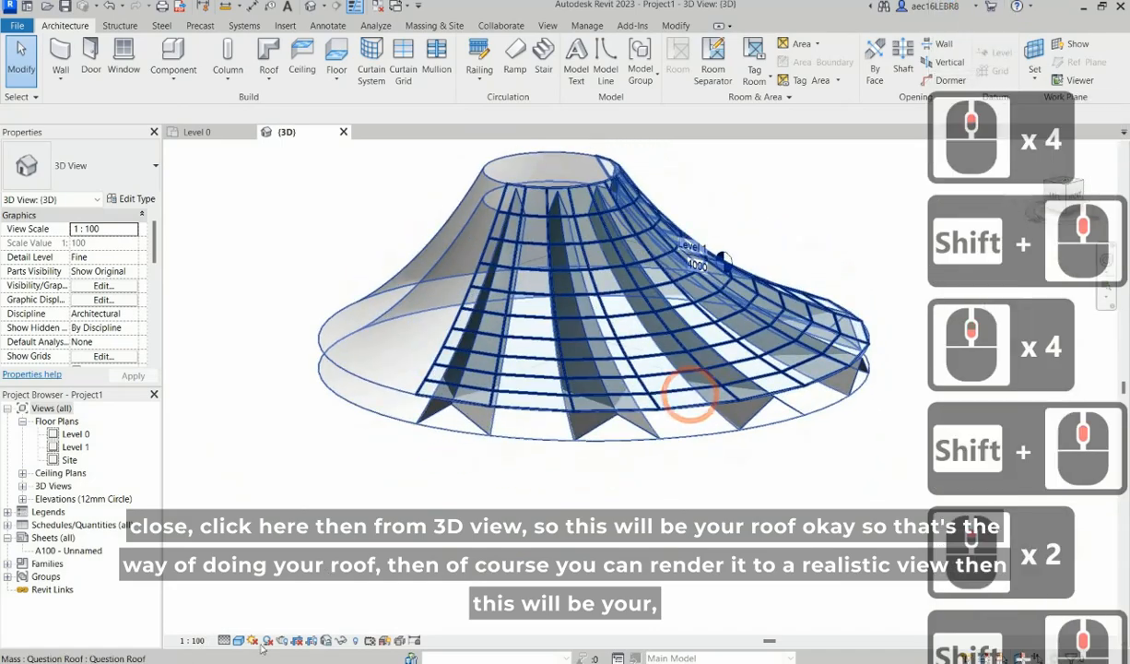
# Step: Set the project 3D view's visual style to Realistic and inspect the roof's fabric fins and framing from the front
pyautogui.click(238, 640)
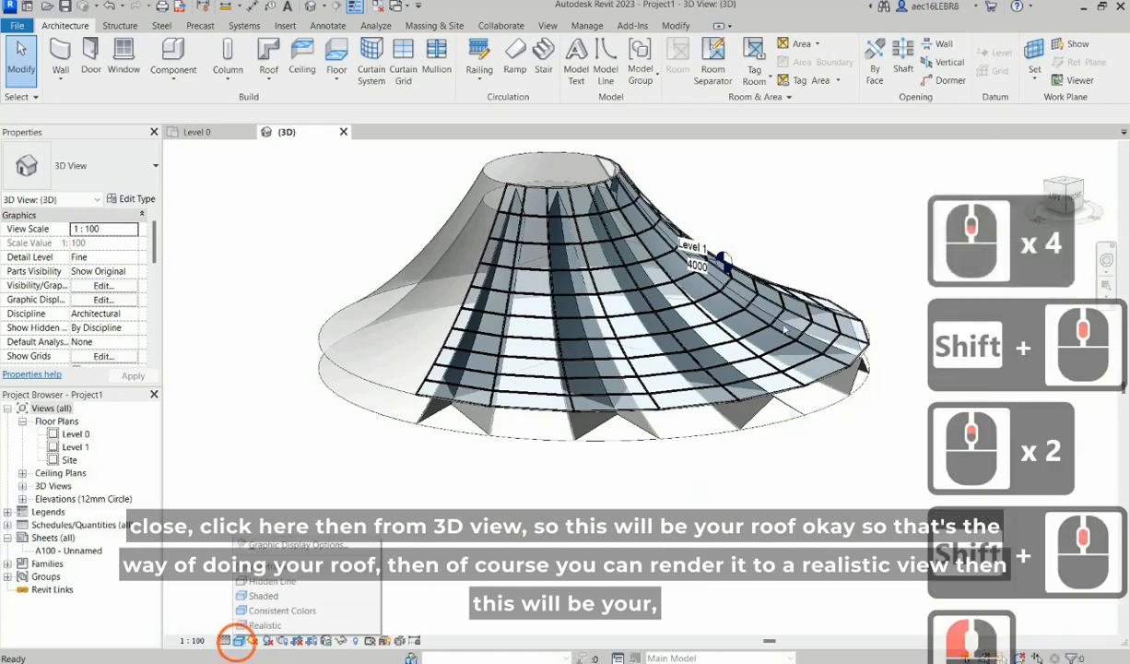
pyautogui.keyDown('shift'); pyautogui.moveTo(888, 259); pyautogui.dragTo(685, 304, button='middle'); pyautogui.keyUp('shift')
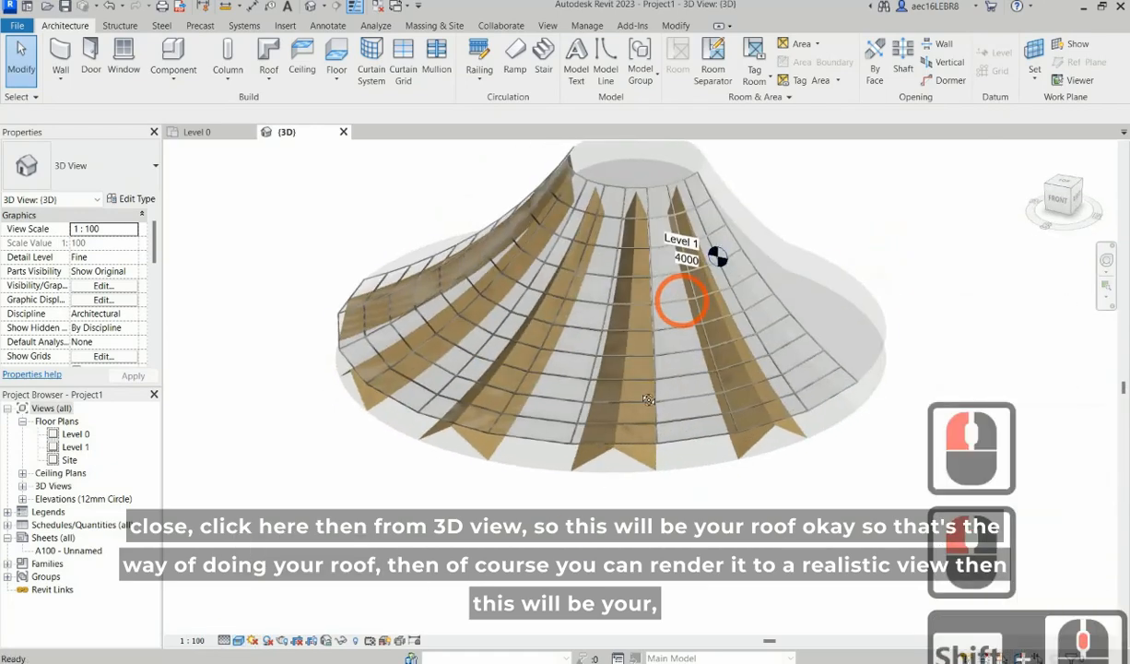
pyautogui.keyDown('shift'); pyautogui.moveTo(614, 380); pyautogui.dragTo(714, 367, button='middle'); pyautogui.keyUp('shift')
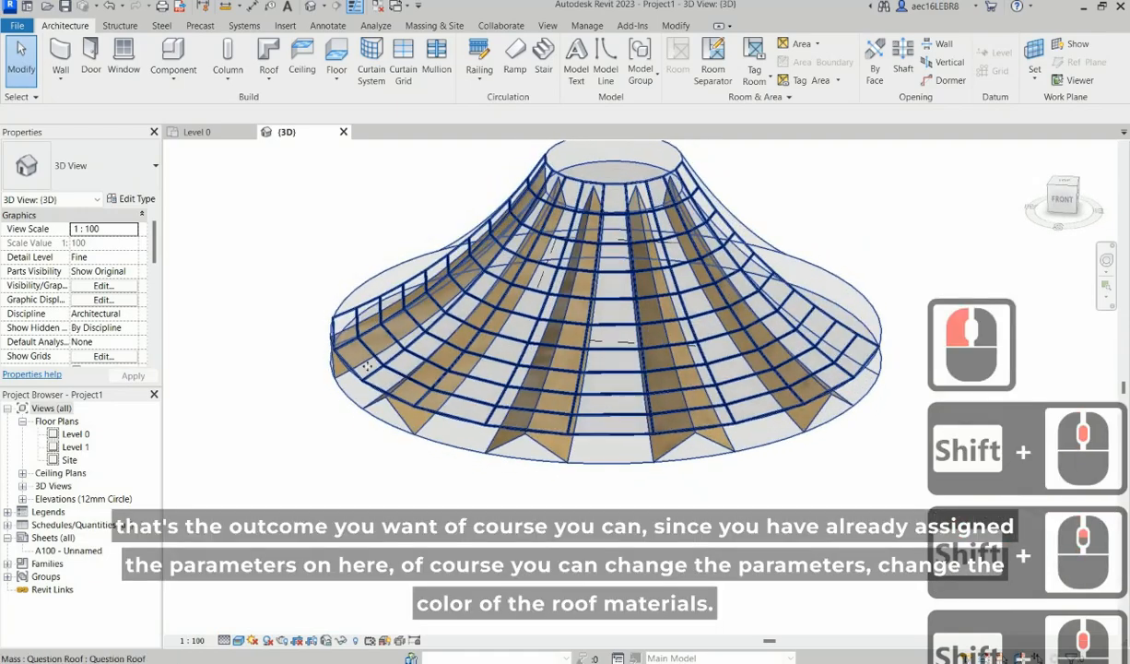
# Step: Review the Fabric, Framing and Glass material parameters in the Question Roof mass's type properties, and close them without changes
pyautogui.click(362, 360)
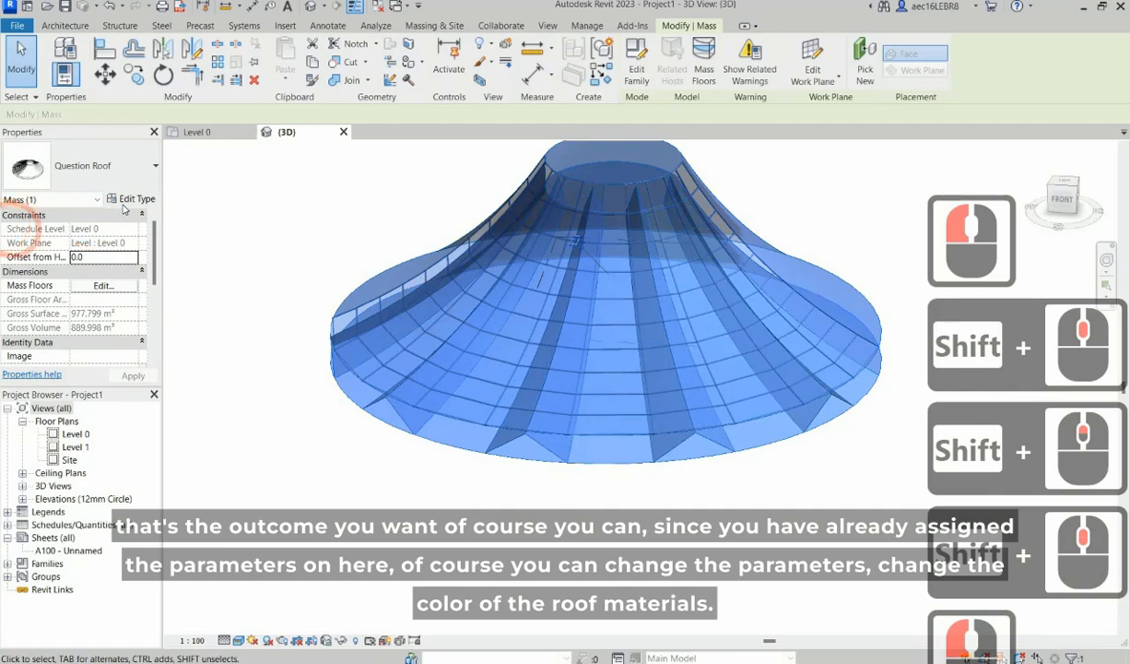
pyautogui.click(129, 198)
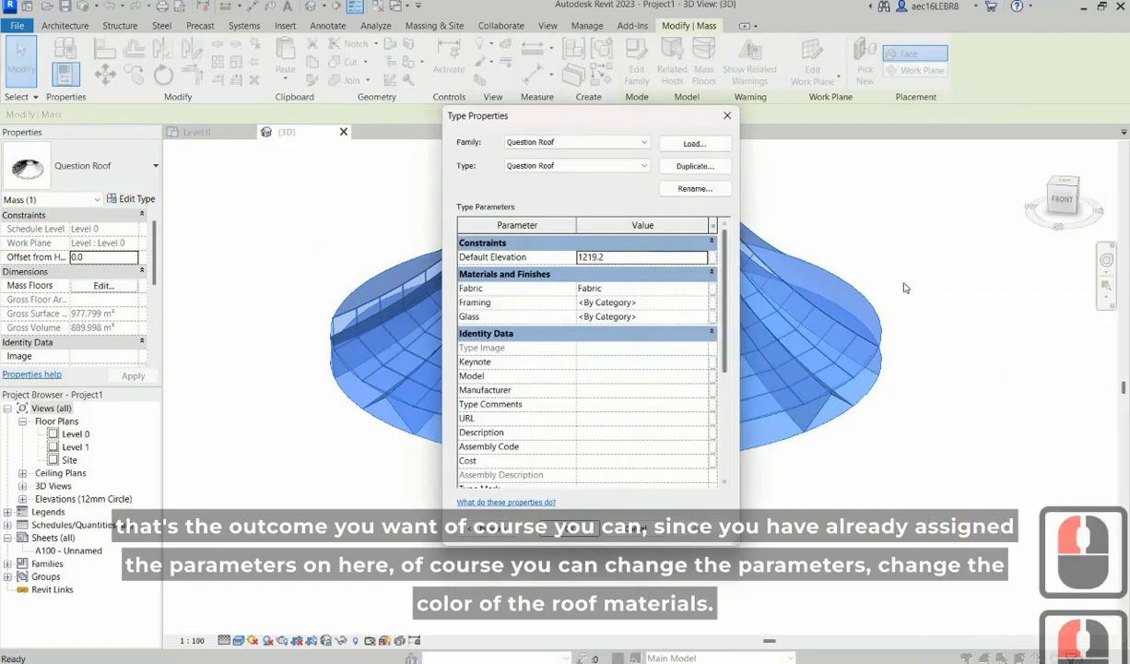
pyautogui.keyDown('shift'); pyautogui.moveTo(898, 448); pyautogui.dragTo(859, 456, button='middle'); pyautogui.keyUp('shift')
pyautogui.press('Escape')
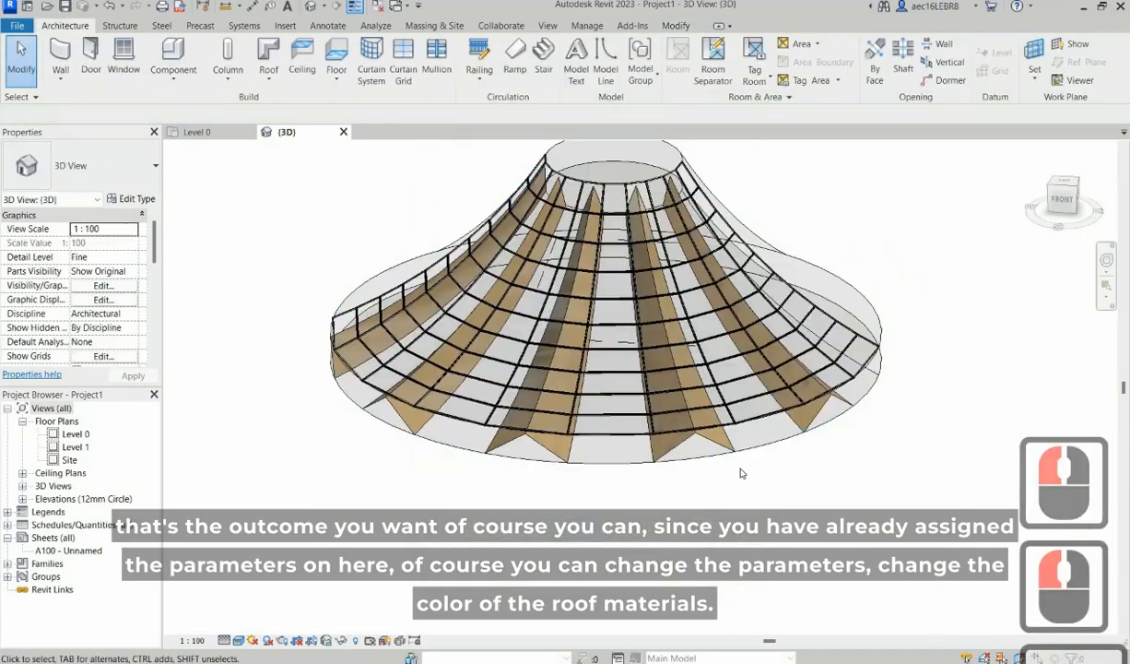
pyautogui.moveTo(530, 474)
pyautogui.keyDown('shift'); pyautogui.mouseDown(button='middle')
pyautogui.moveTo(559, 490)
pyautogui.moveTo(551, 479)
pyautogui.mouseUp(button='middle'); pyautogui.keyUp('shift')
pyautogui.keyDown('shift'); pyautogui.moveTo(657, 479); pyautogui.dragTo(675, 595, button='middle'); pyautogui.keyUp('shift')
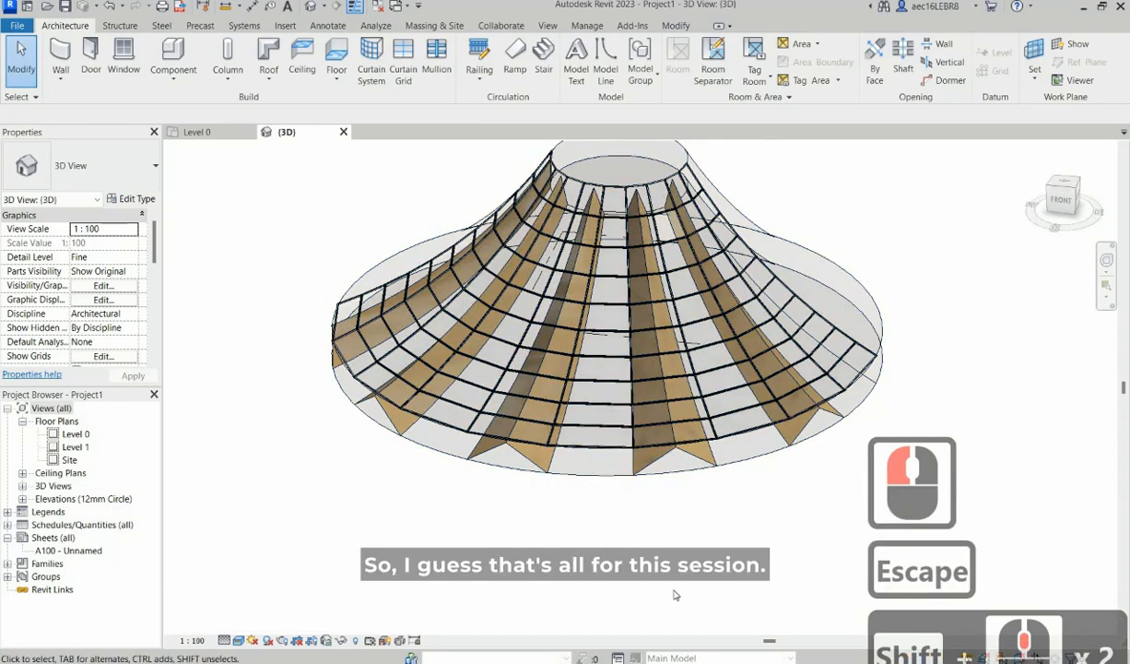
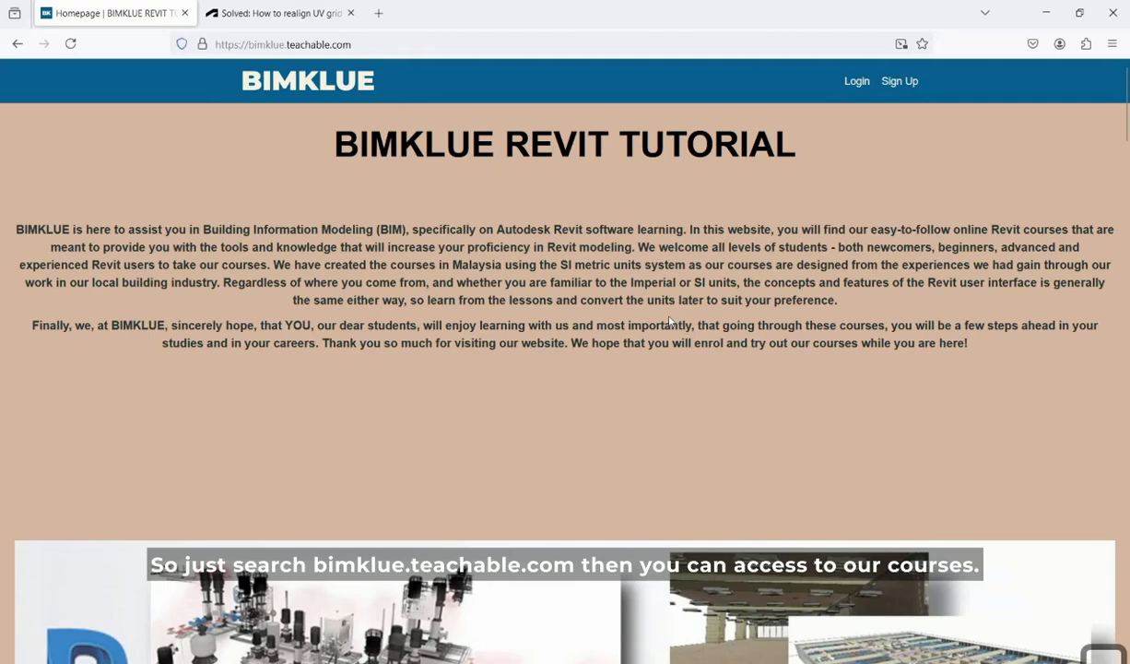
# Step: Switch to the browser and look through the Revit courses available for enrolment on the BIMKLUE Teachable homepage
pyautogui.scroll(-14, 670, 321)
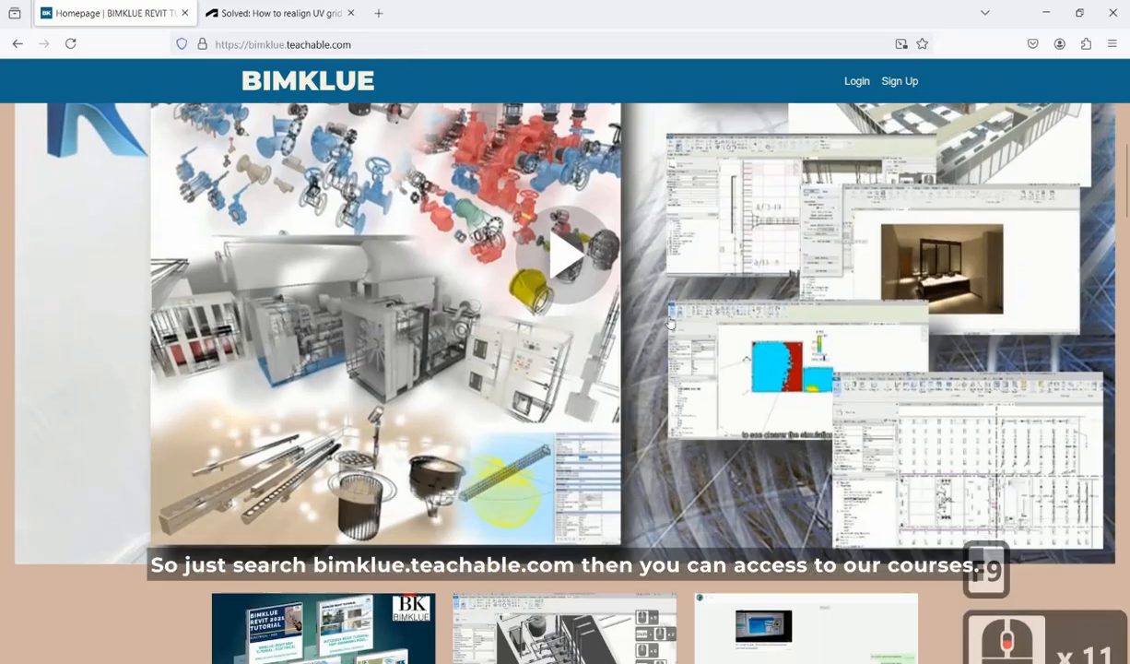
pyautogui.scroll(-9, 670, 321)
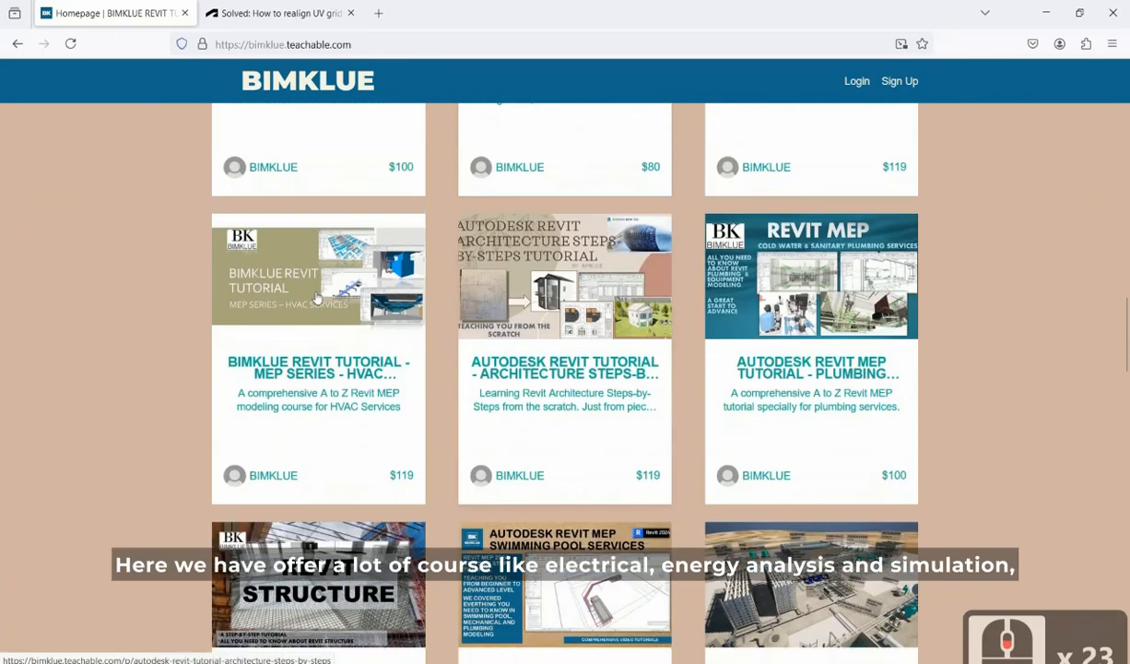
pyautogui.scroll(4, 318, 295)
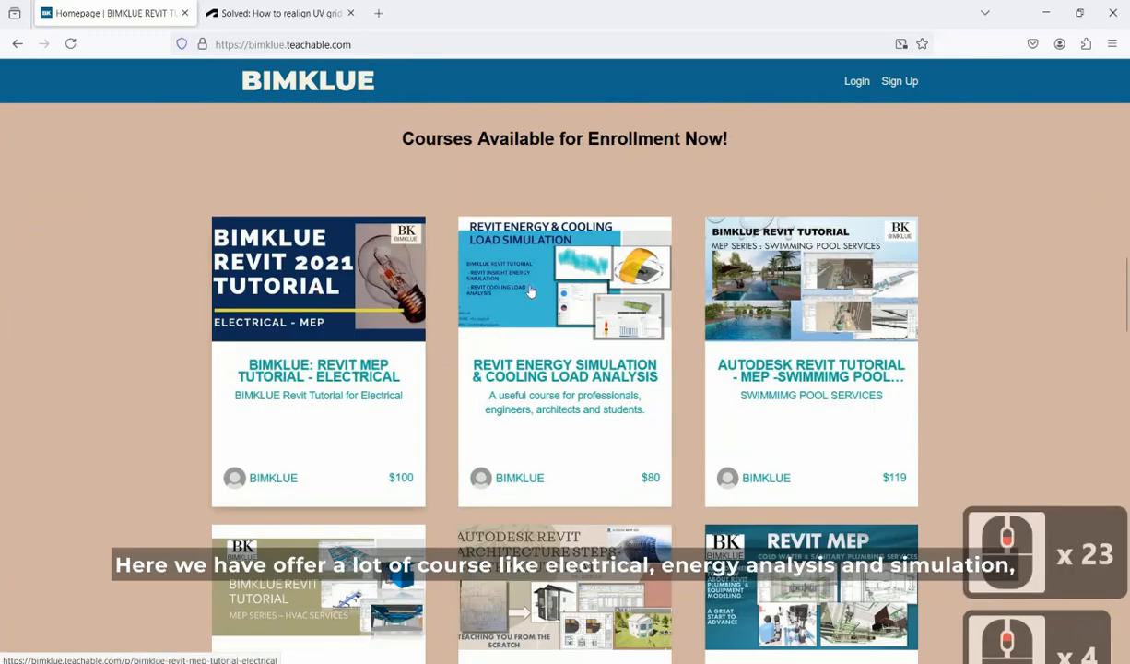
pyautogui.scroll(-2, 531, 292)
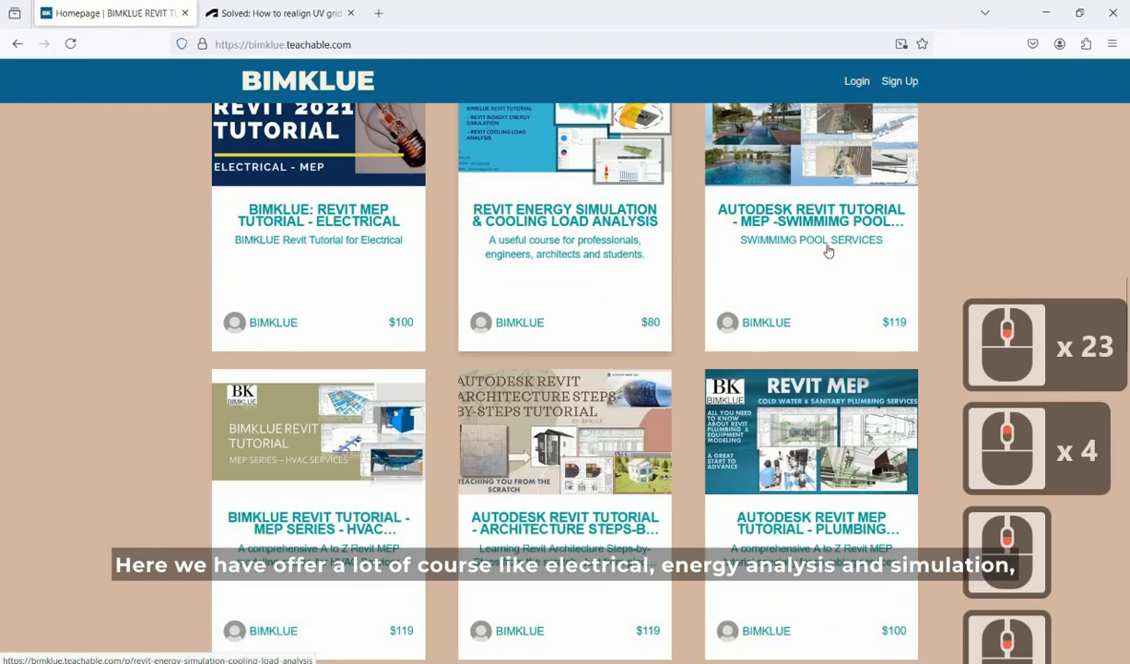
pyautogui.scroll(2, 828, 250)
pyautogui.scroll(-2, 798, 258)
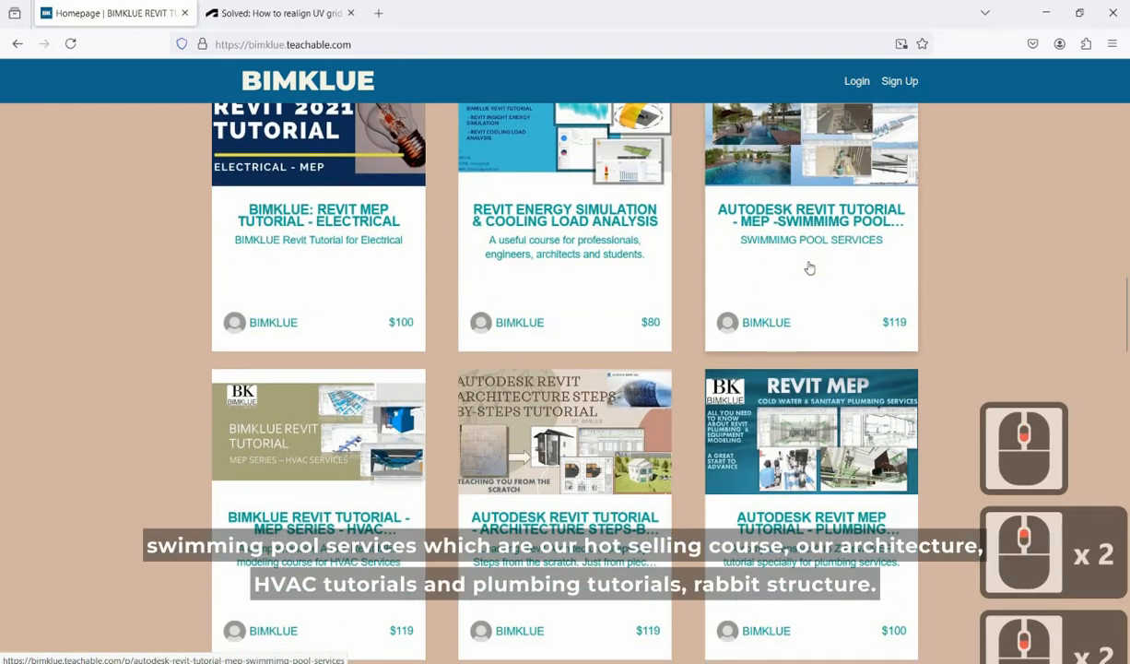
pyautogui.scroll(-2, 809, 267)
pyautogui.scroll(-2, 269, 302)
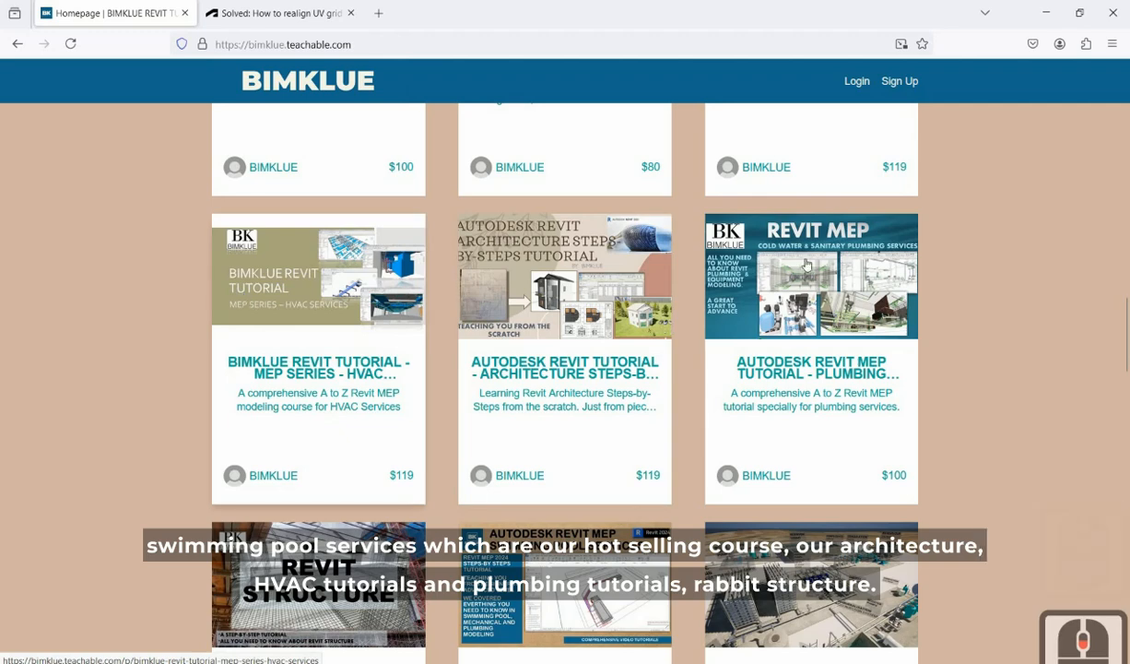
pyautogui.scroll(-2, 777, 277)
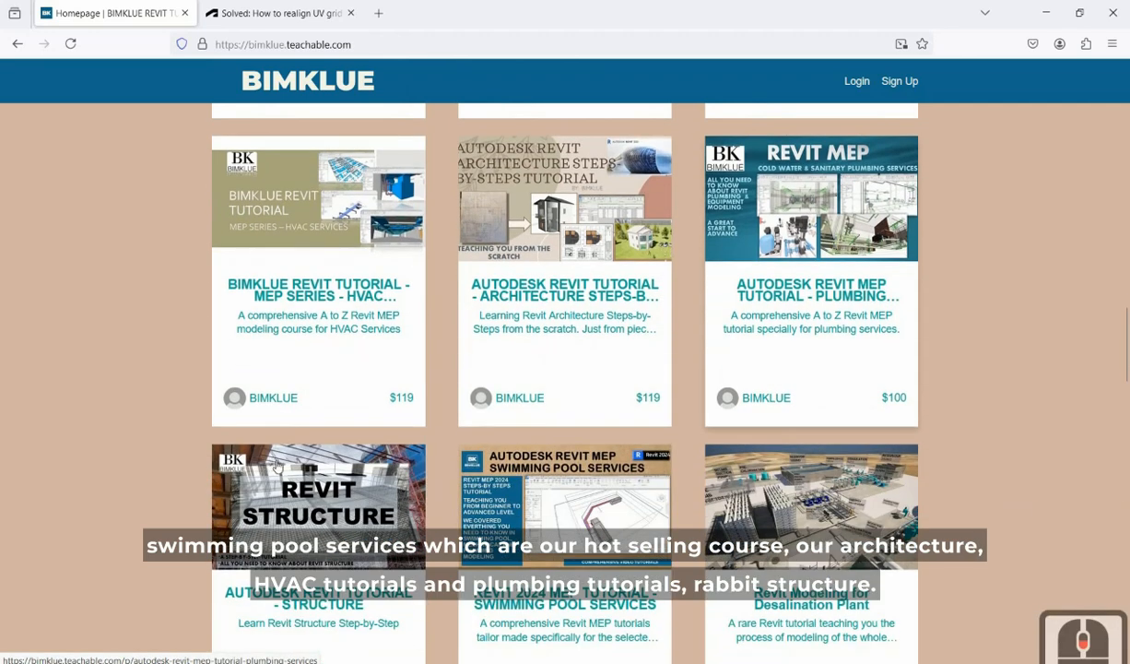
pyautogui.scroll(-2, 277, 465)
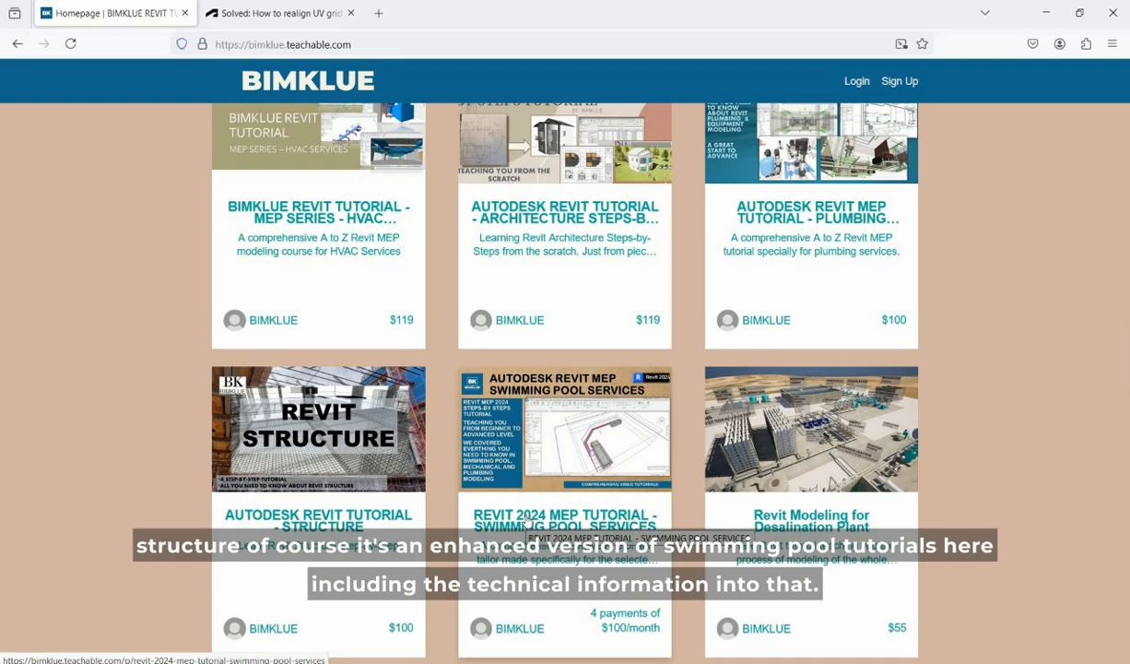
pyautogui.scroll(-1, 784, 447)
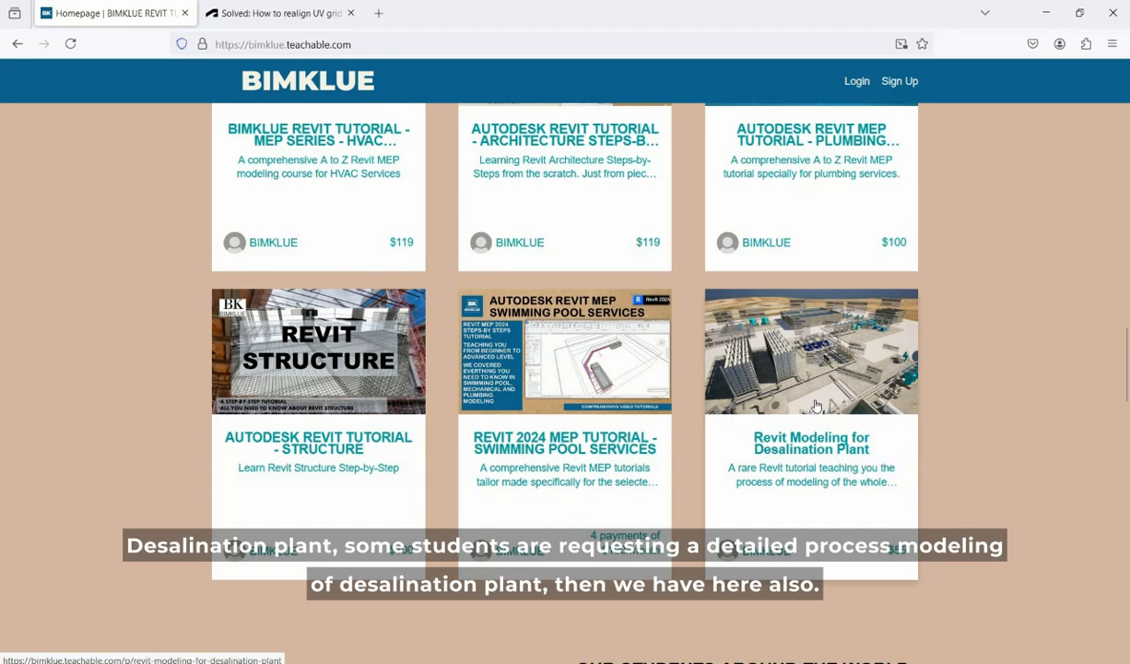
# Step: Read the homepage's sections on students around the world, course reviews and BIM implementation experience, and return to the course list
pyautogui.scroll(-2, 627, 418)
pyautogui.scroll(-2, 745, 397)
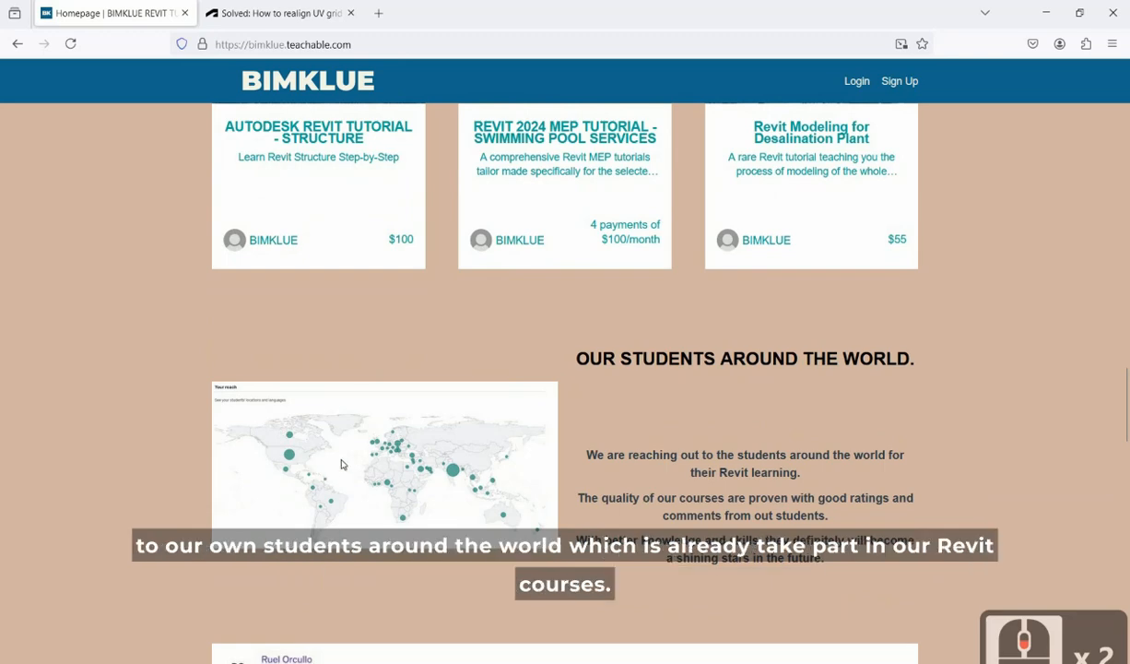
pyautogui.scroll(-2, 341, 463)
pyautogui.scroll(2, 341, 464)
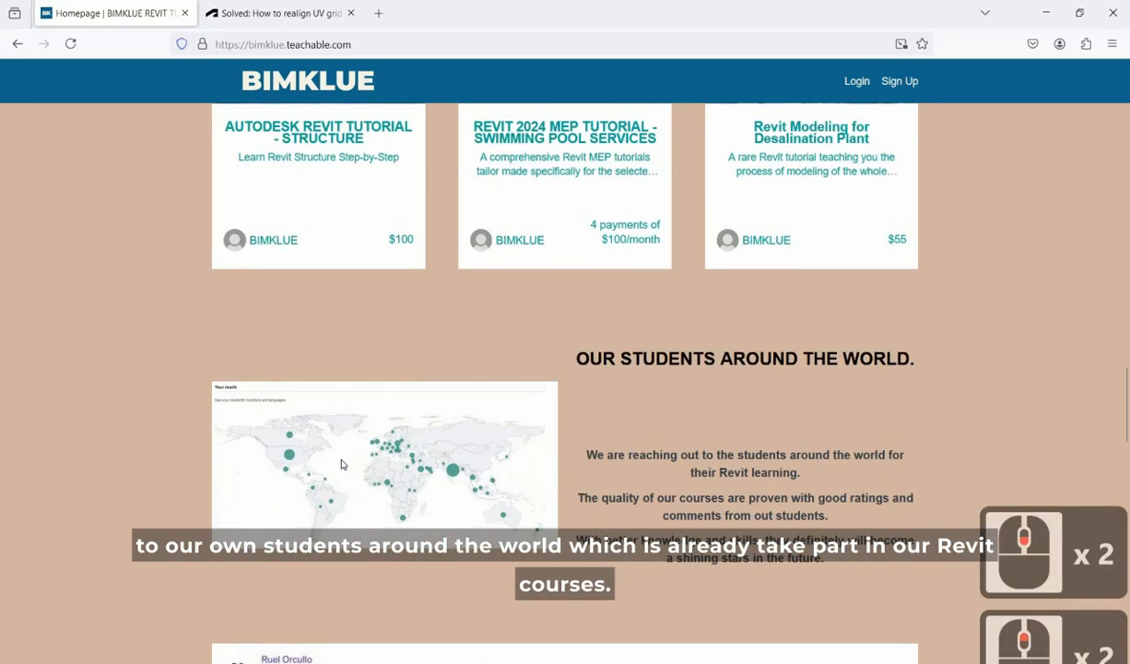
pyautogui.scroll(-8, 341, 463)
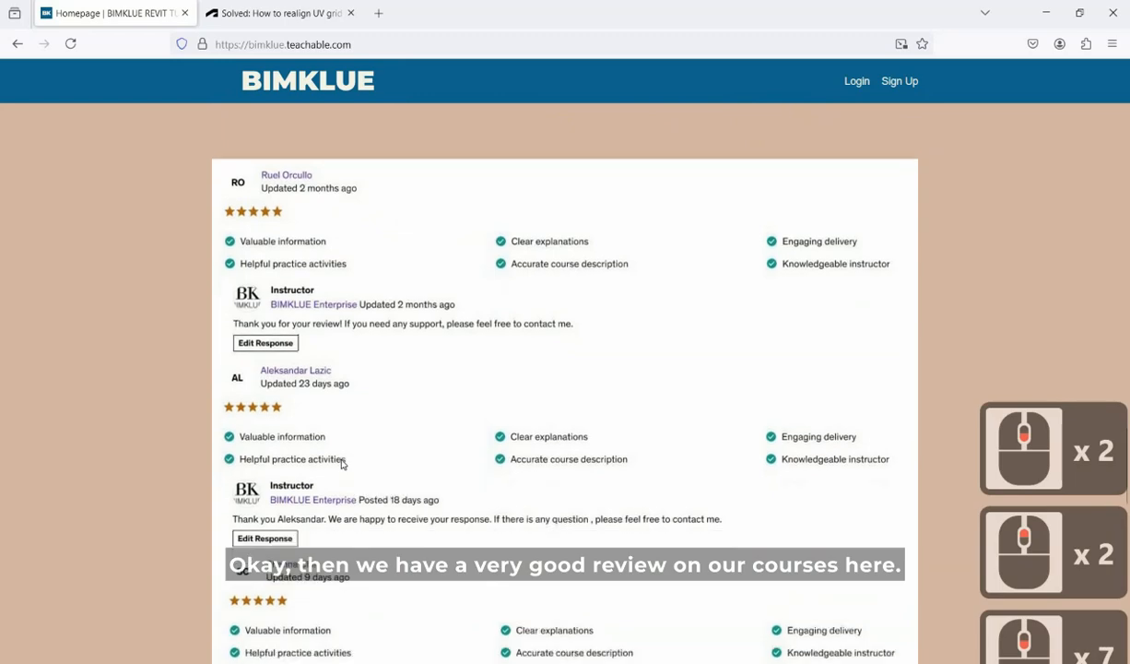
pyautogui.scroll(-3, 341, 464)
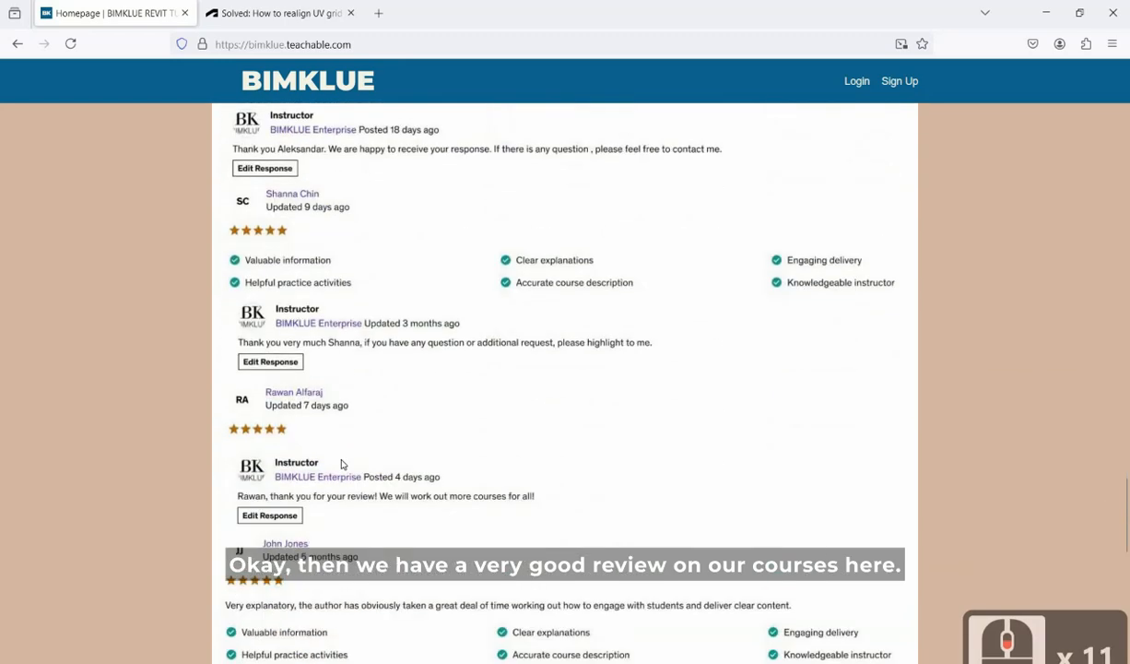
pyautogui.scroll(-7, 341, 463)
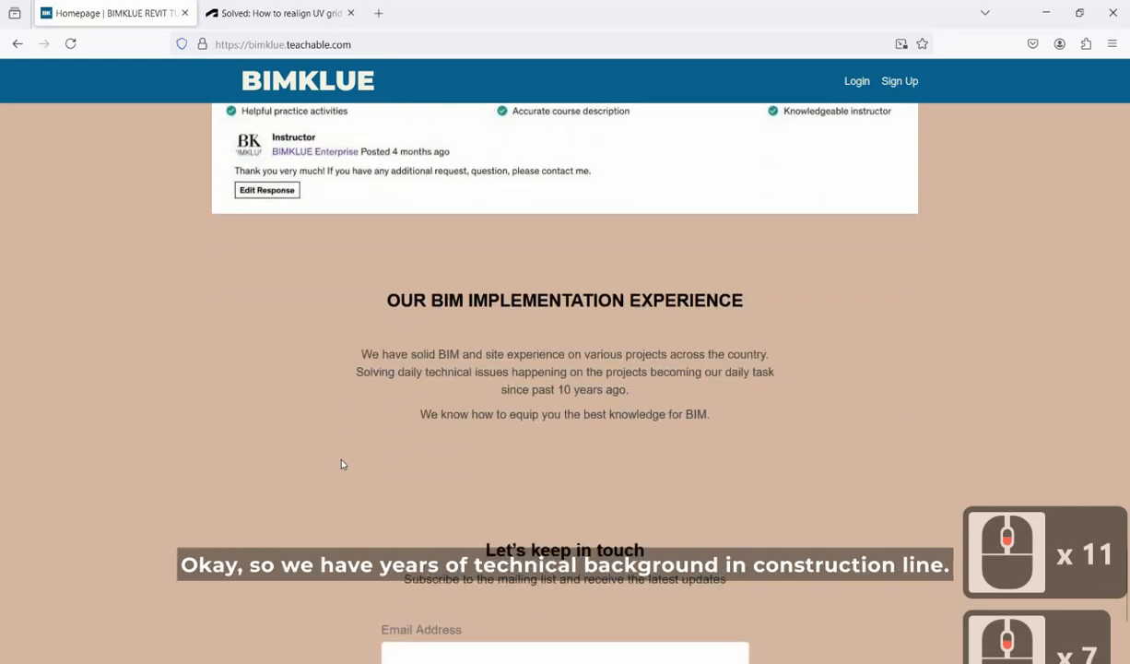
pyautogui.scroll(-5, 341, 464)
pyautogui.scroll(5, 341, 464)
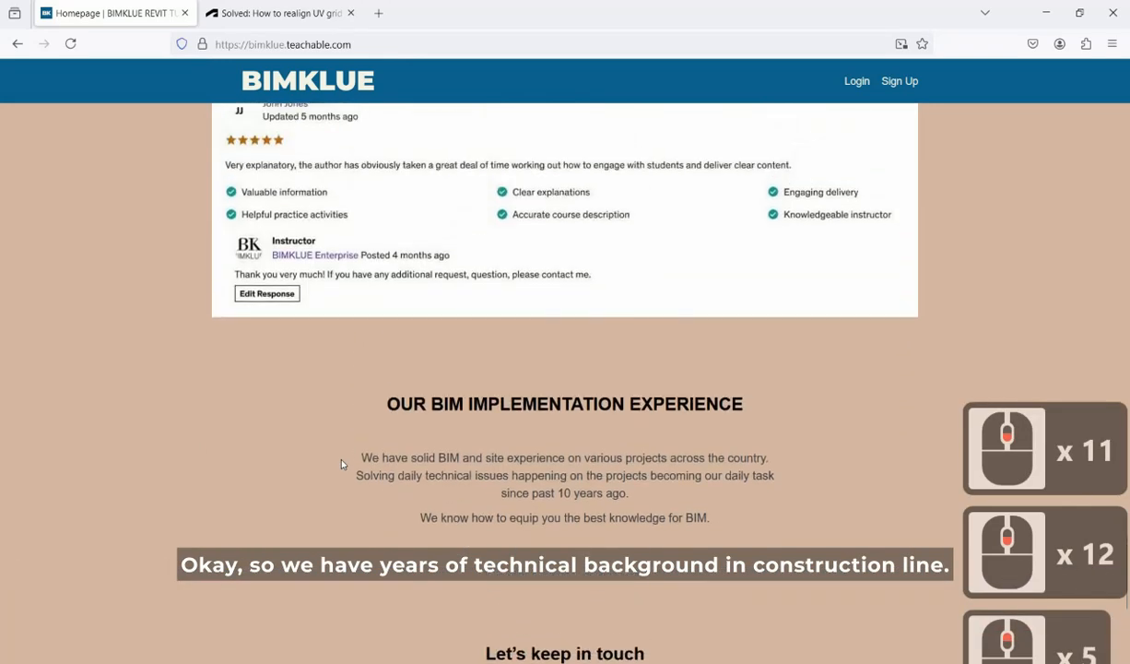
pyautogui.scroll(1, 341, 464)
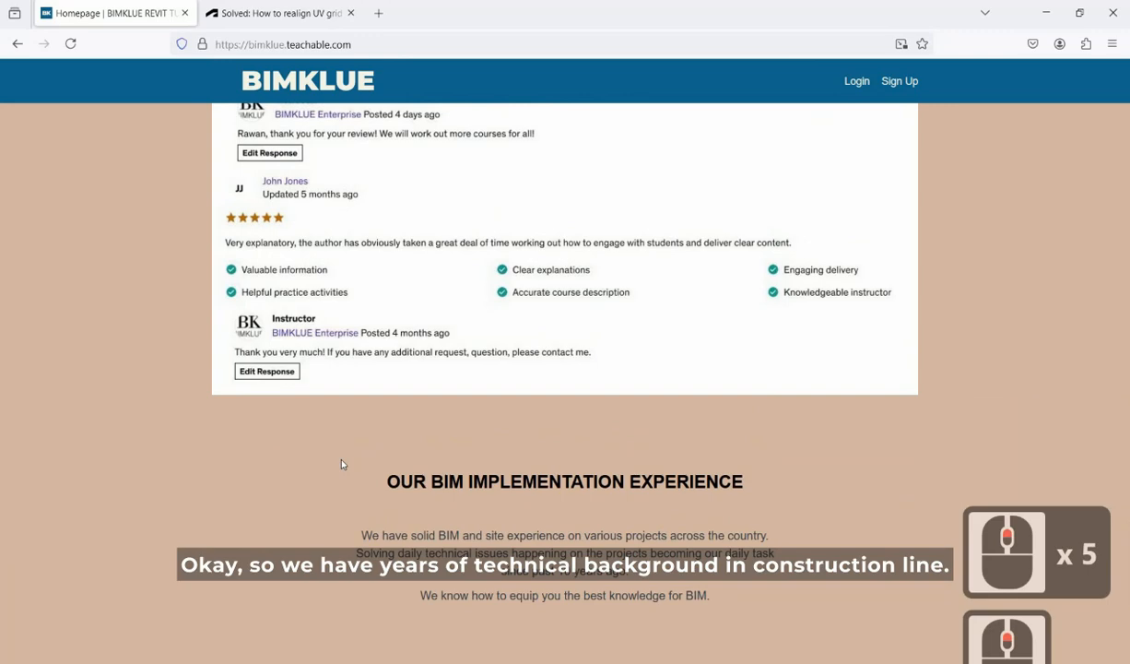
pyautogui.scroll(12, 341, 464)
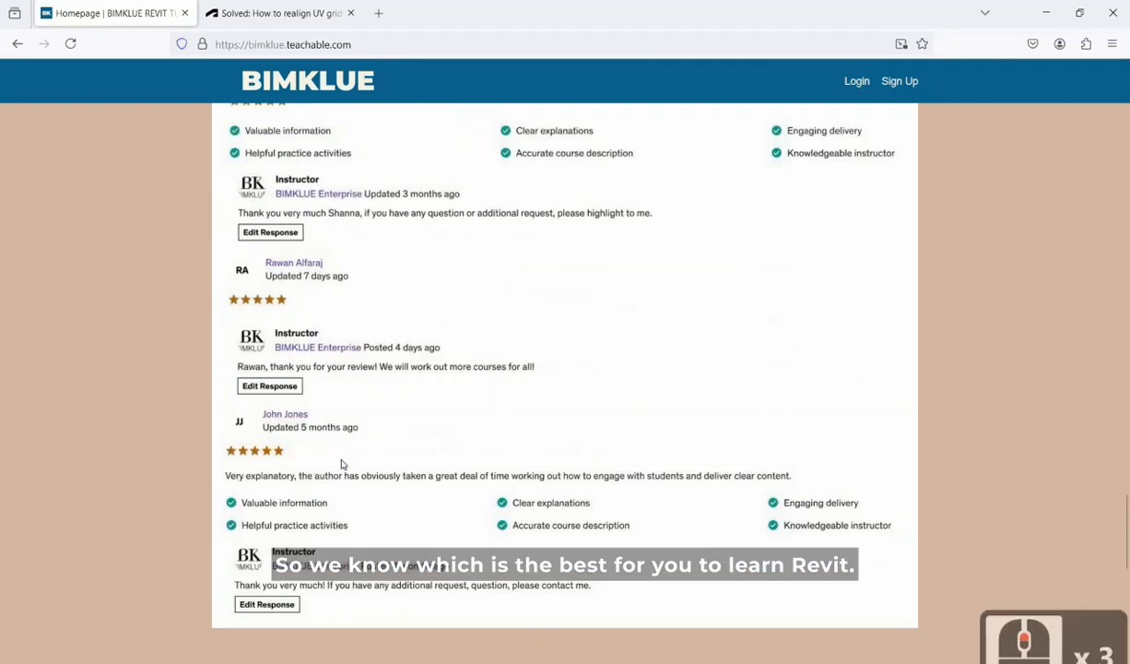
pyautogui.scroll(11, 341, 464)
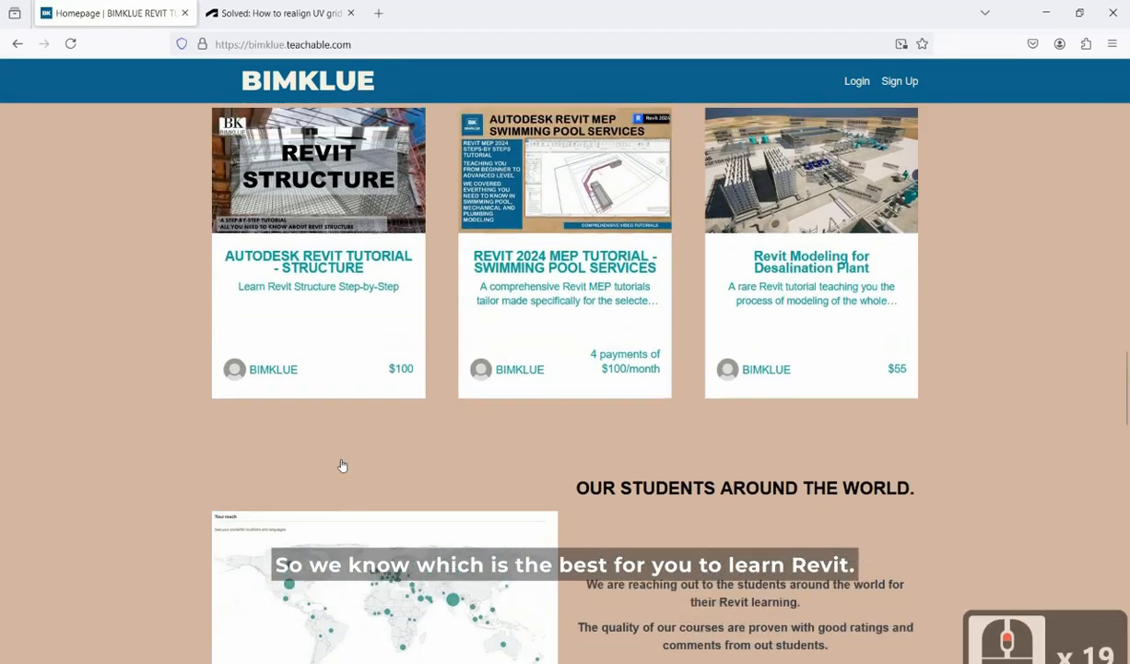
pyautogui.scroll(1, 341, 464)
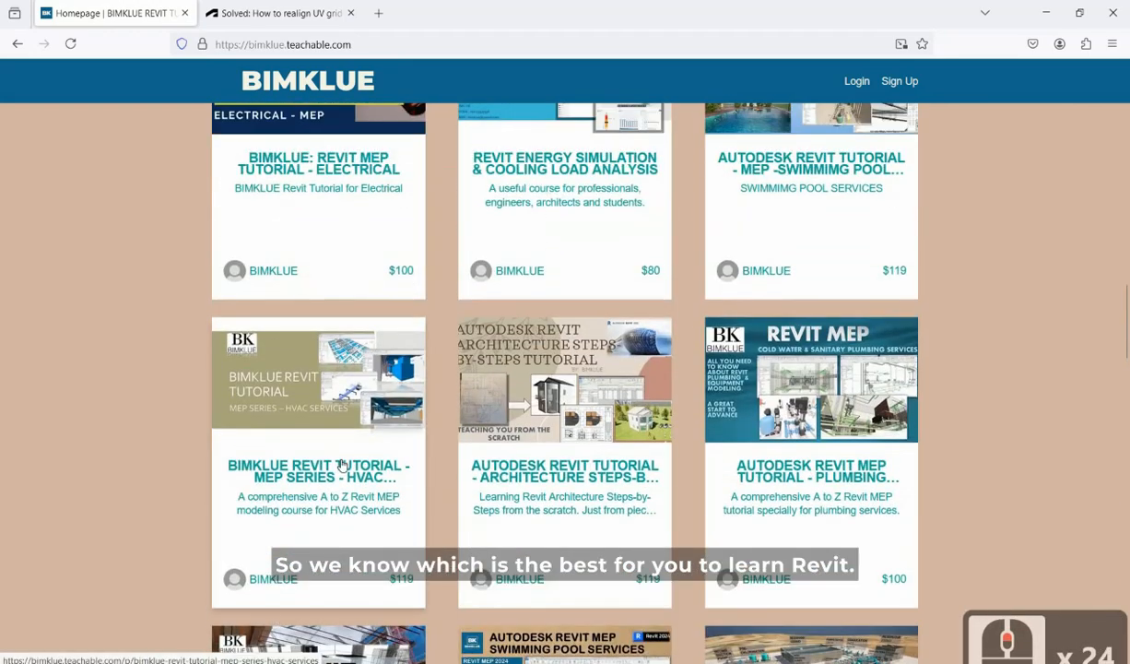